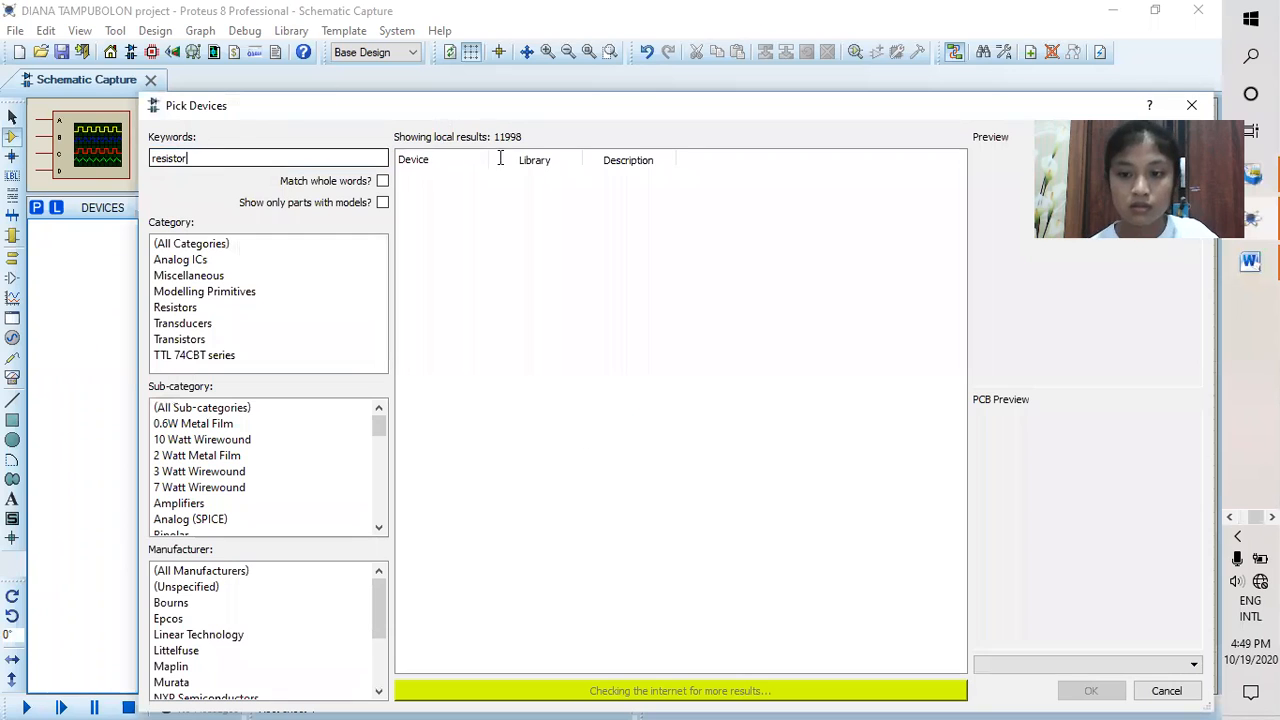
Step: Add the resistor found with the keyword "resistor" and the generic capacitor CAP to the project's device list
click(1091, 691)
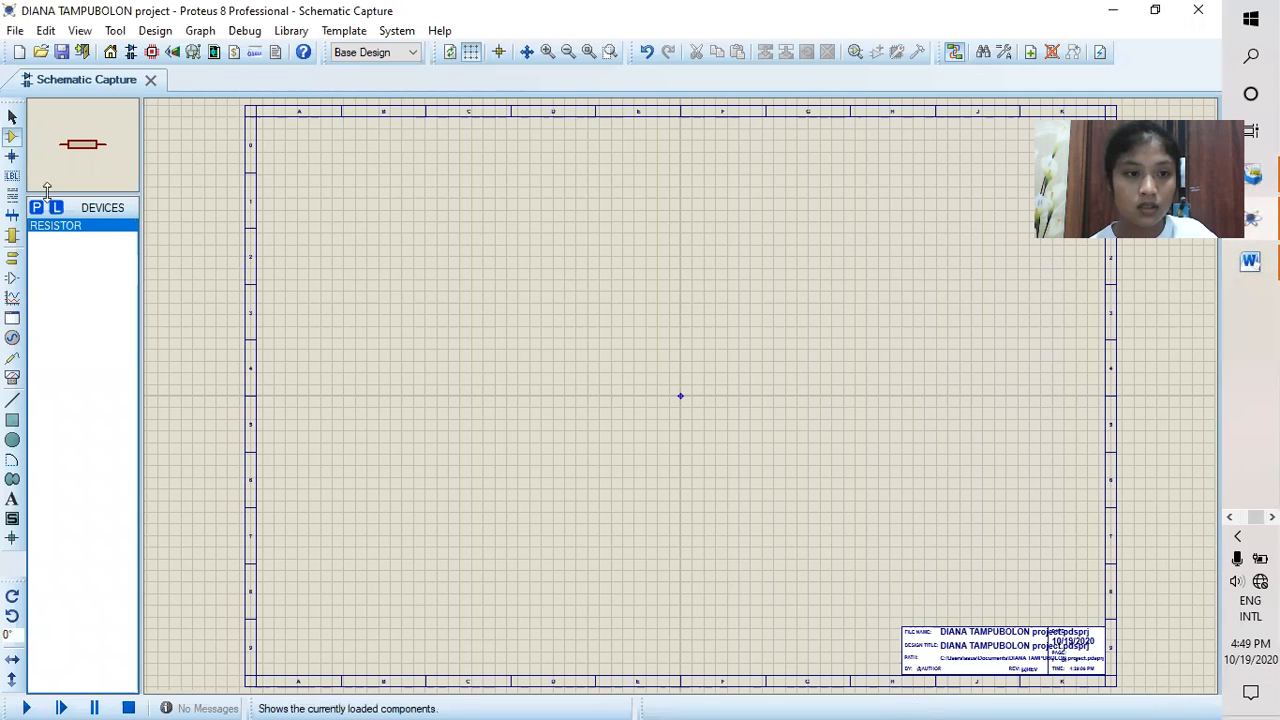
click(34, 208)
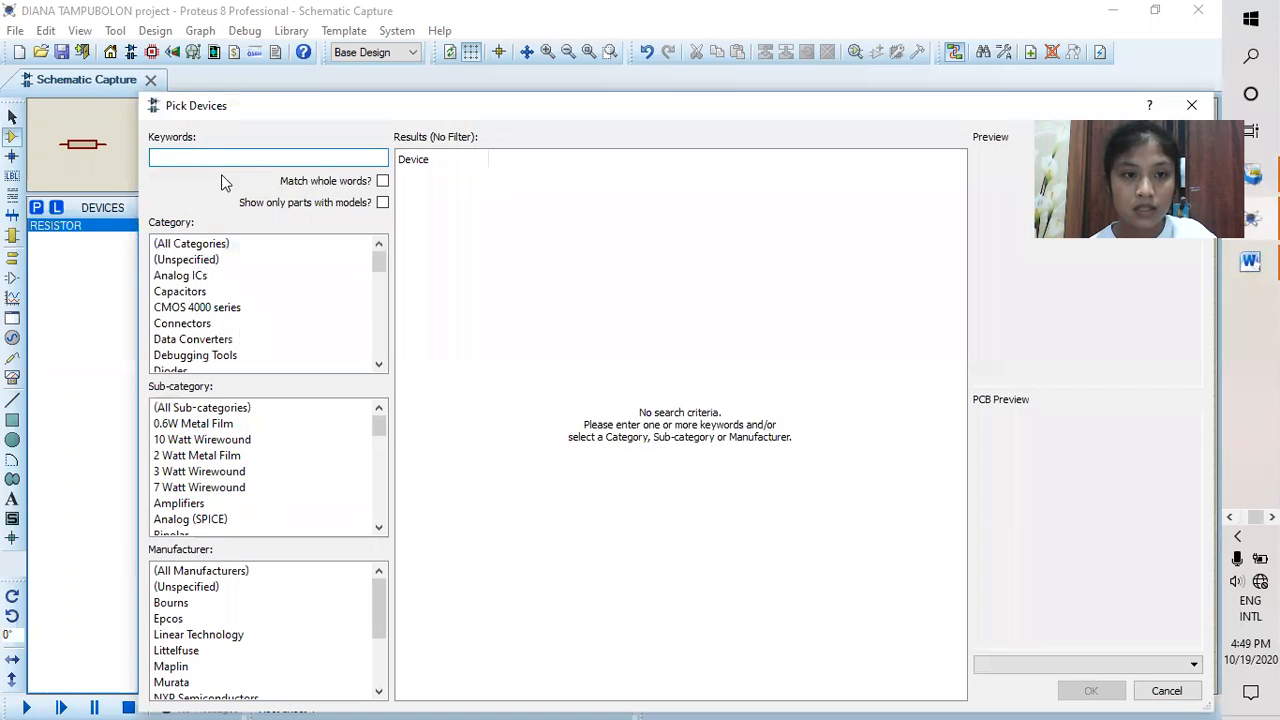
text(cap)
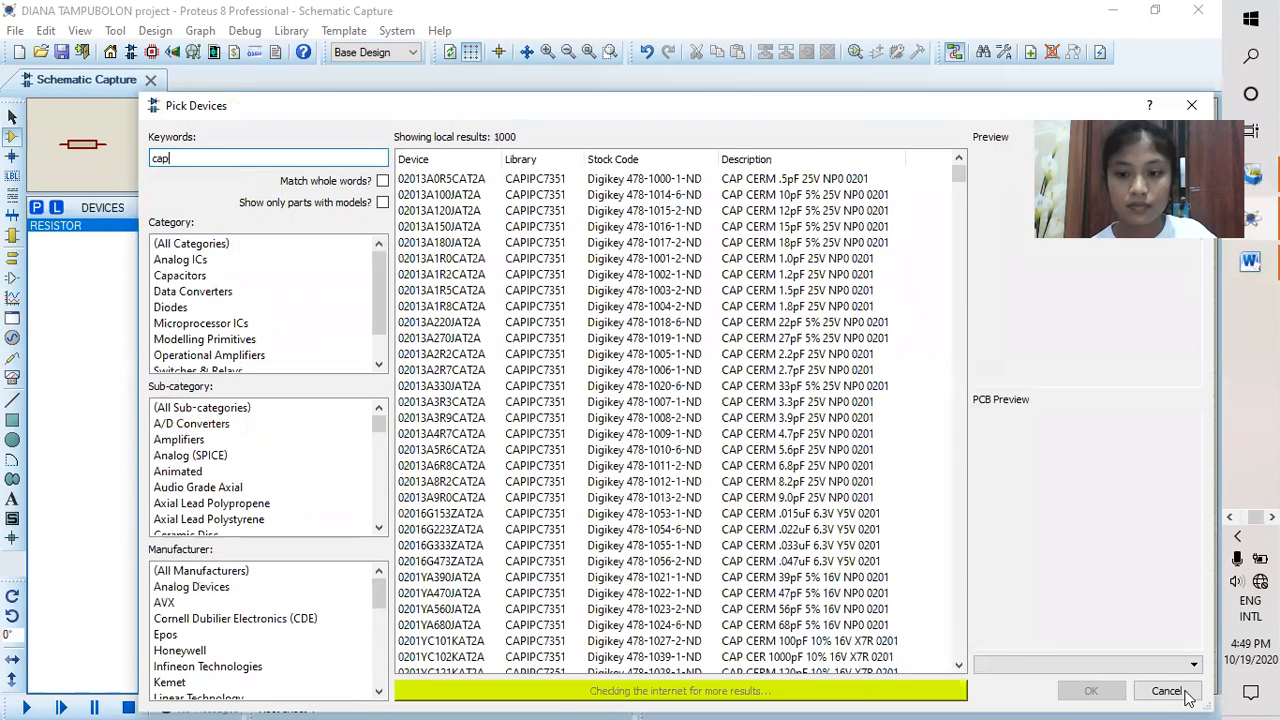
click(1104, 693)
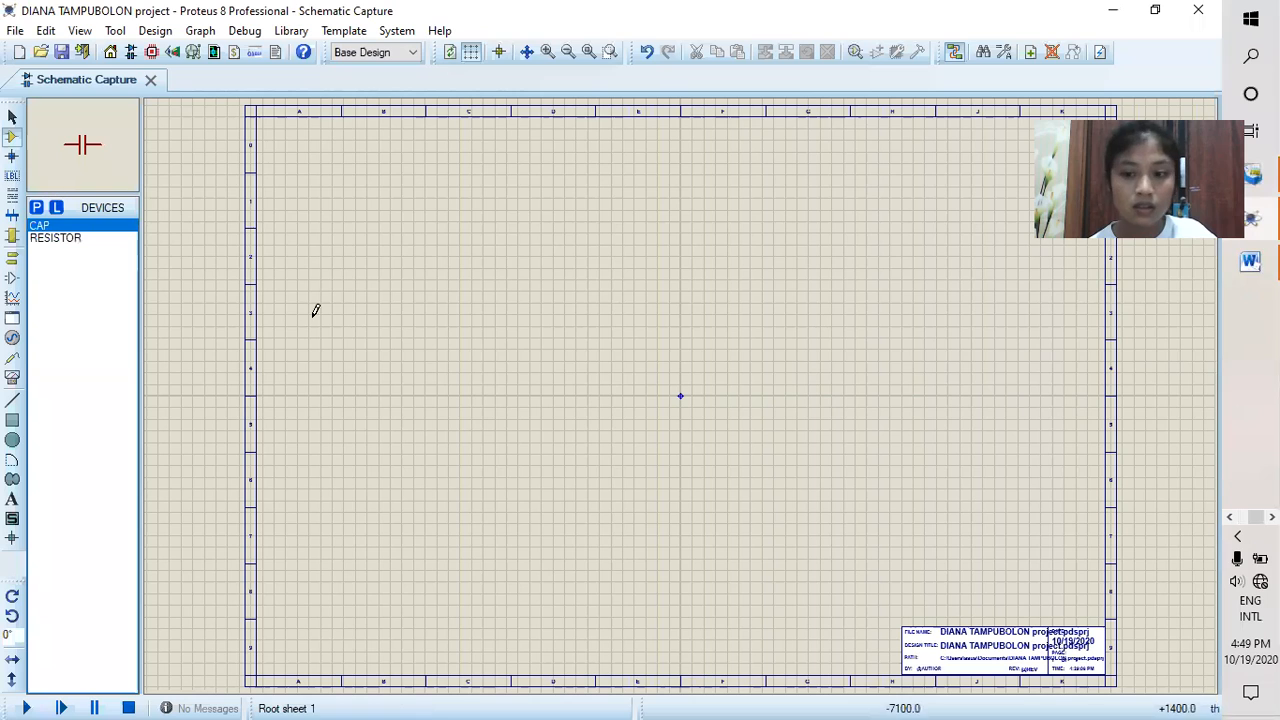
Step: Find "inductor" in the parts library and add the generic INDUCTOR from the DEVICE library to the device list
click(36, 207)
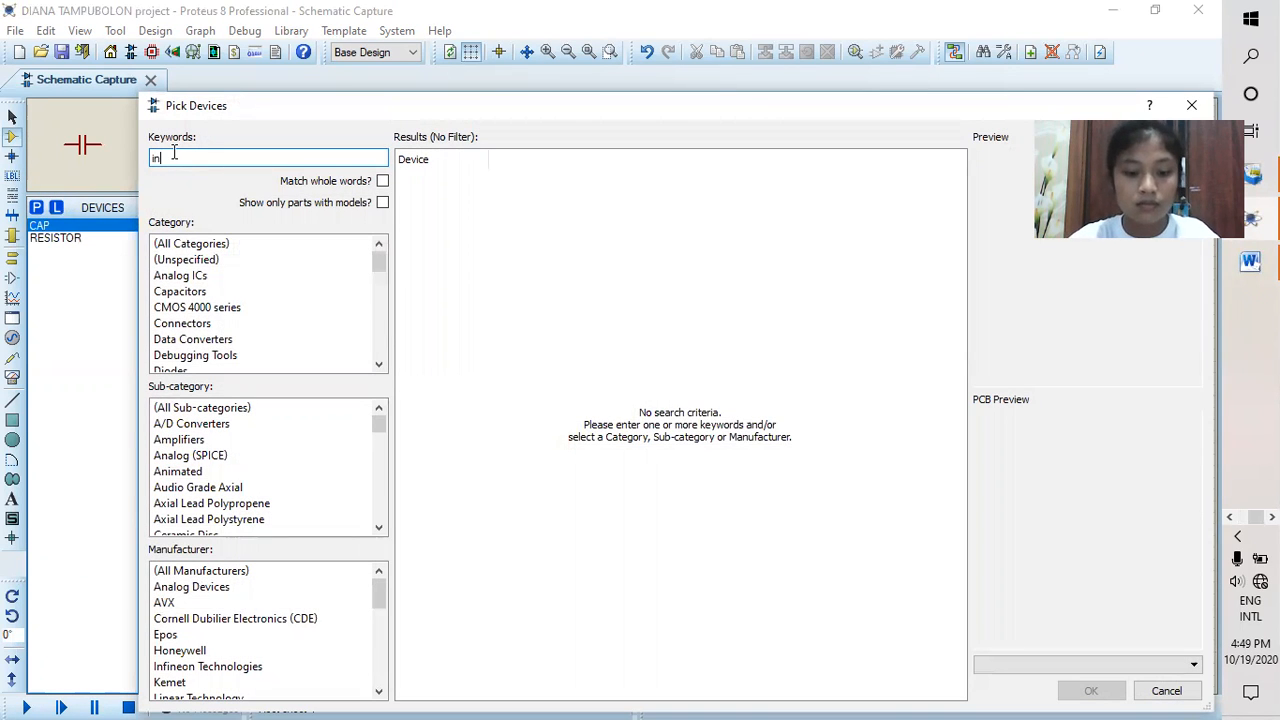
text(inductor)
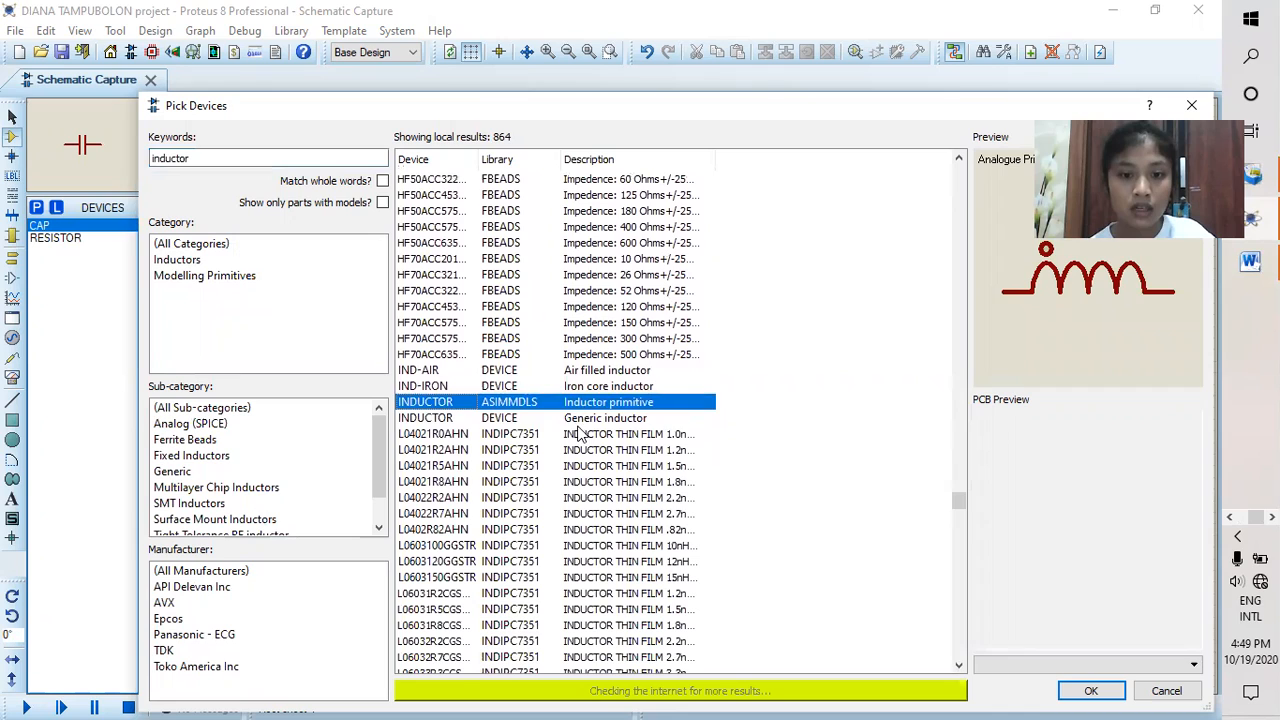
click(582, 420)
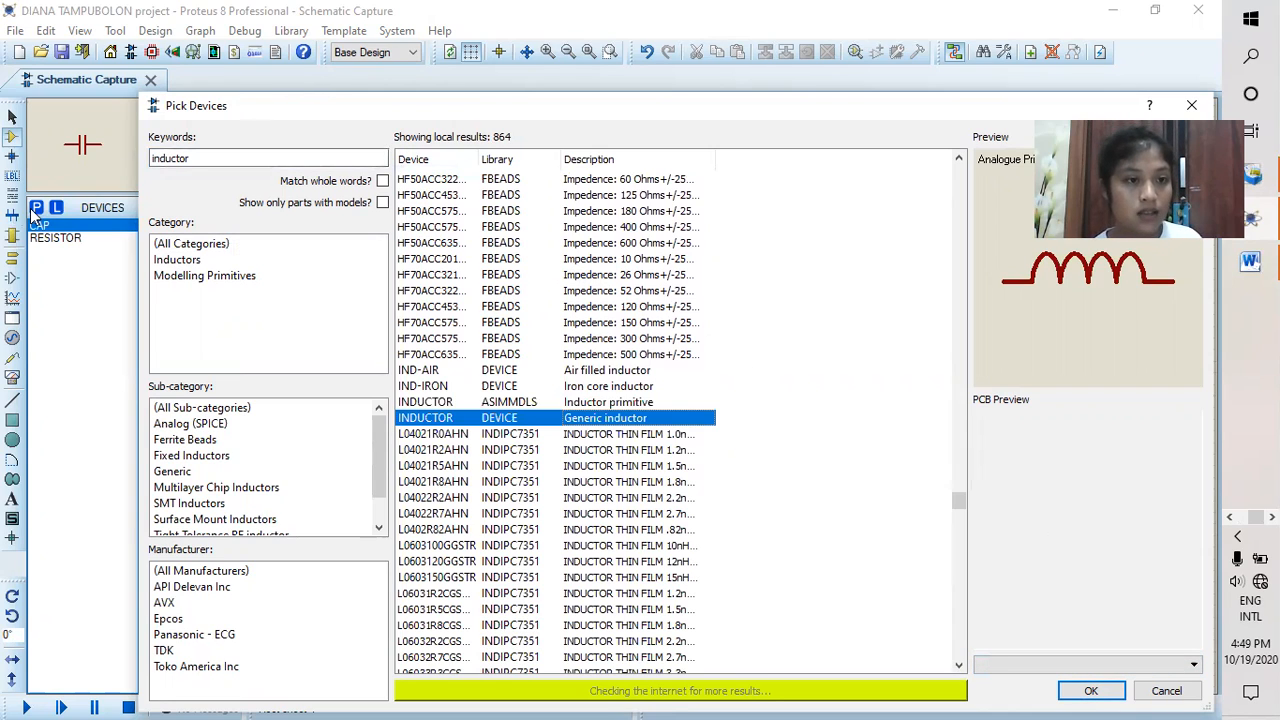
click(1086, 692)
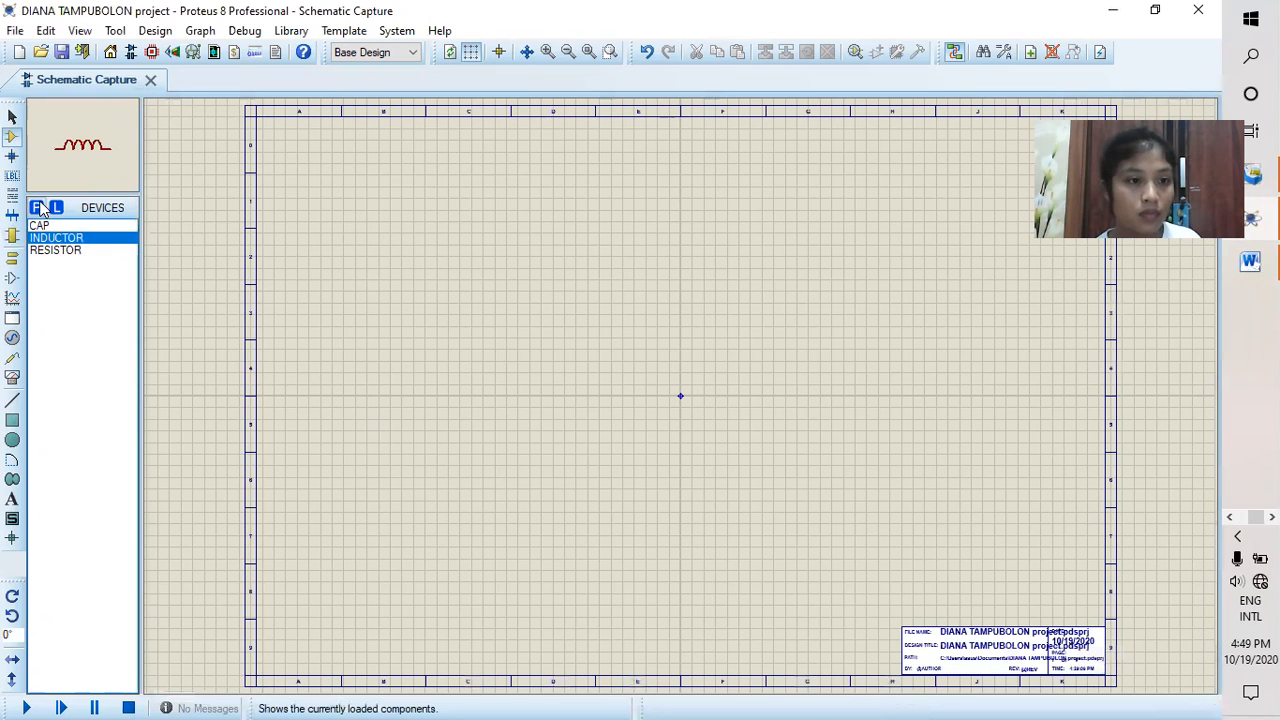
Step: Find "alternator" in the parts library and add the ALTERNATOR animated AC voltage source to the device list
click(36, 207)
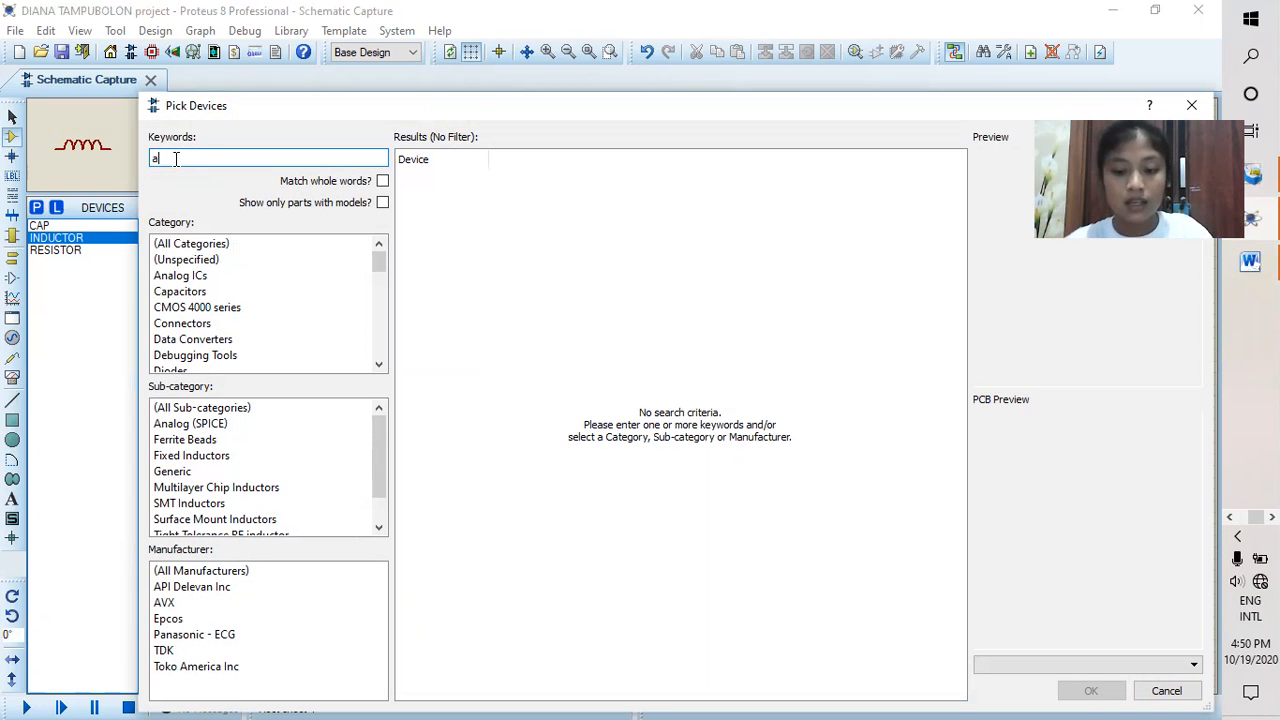
text(nator)
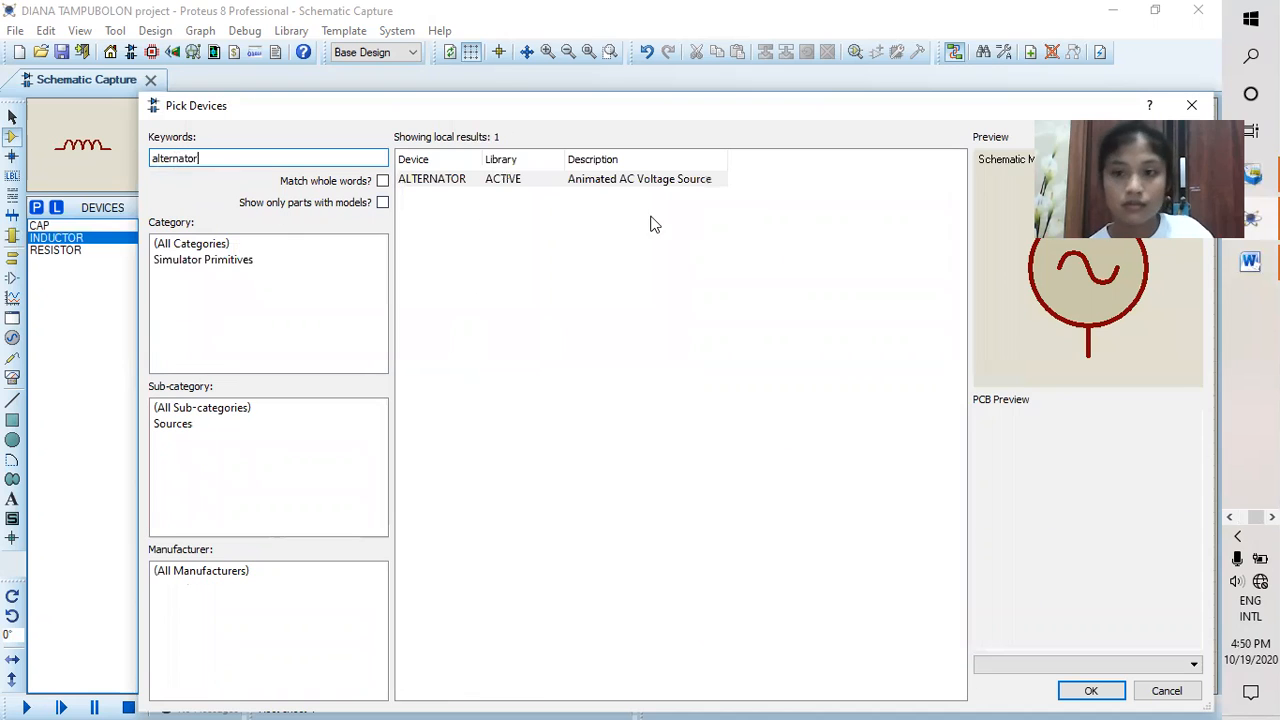
click(1089, 689)
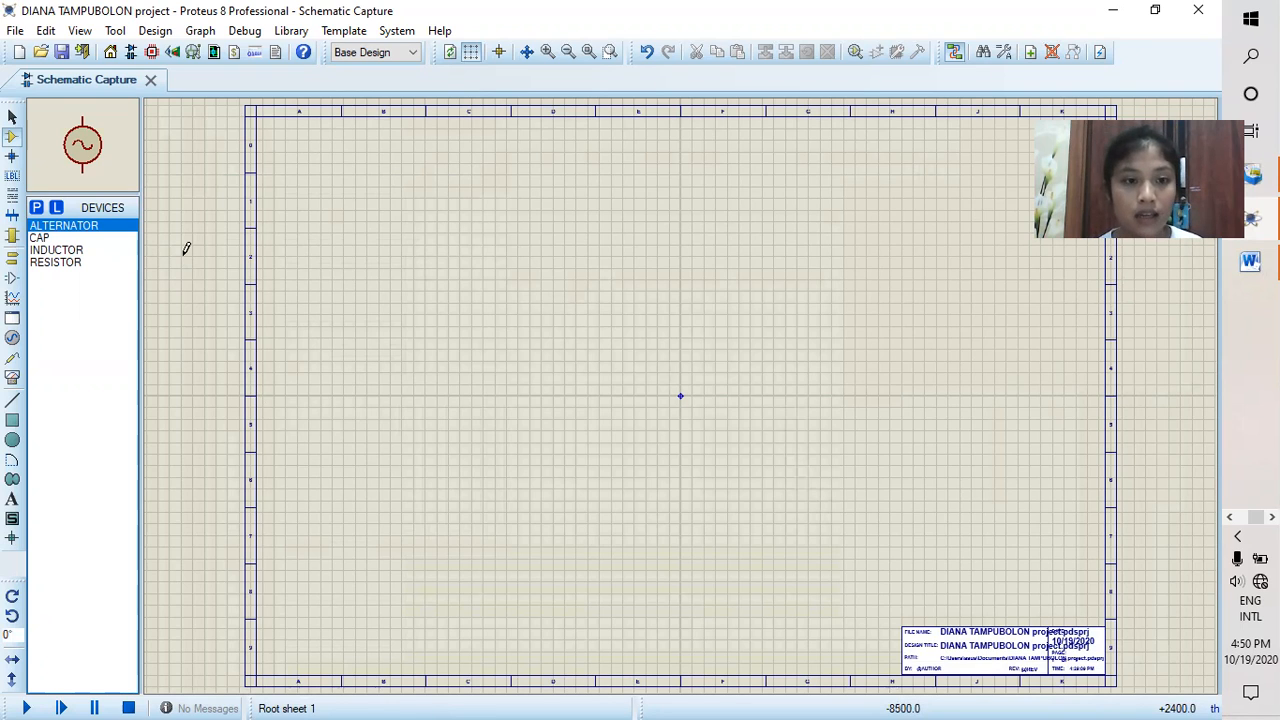
Step: Place one RESISTOR in the upper-left area of the schematic sheet, near column B and row 2
click(78, 254)
click(78, 263)
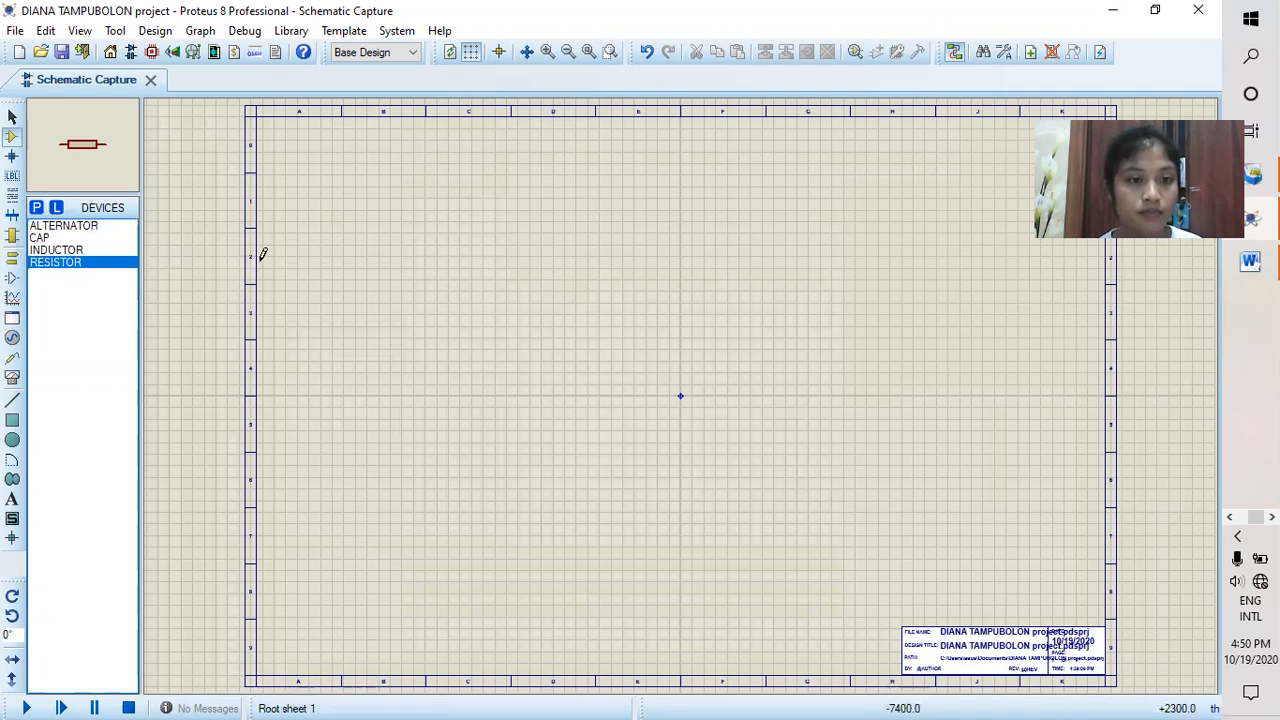
click(424, 231)
click(424, 231)
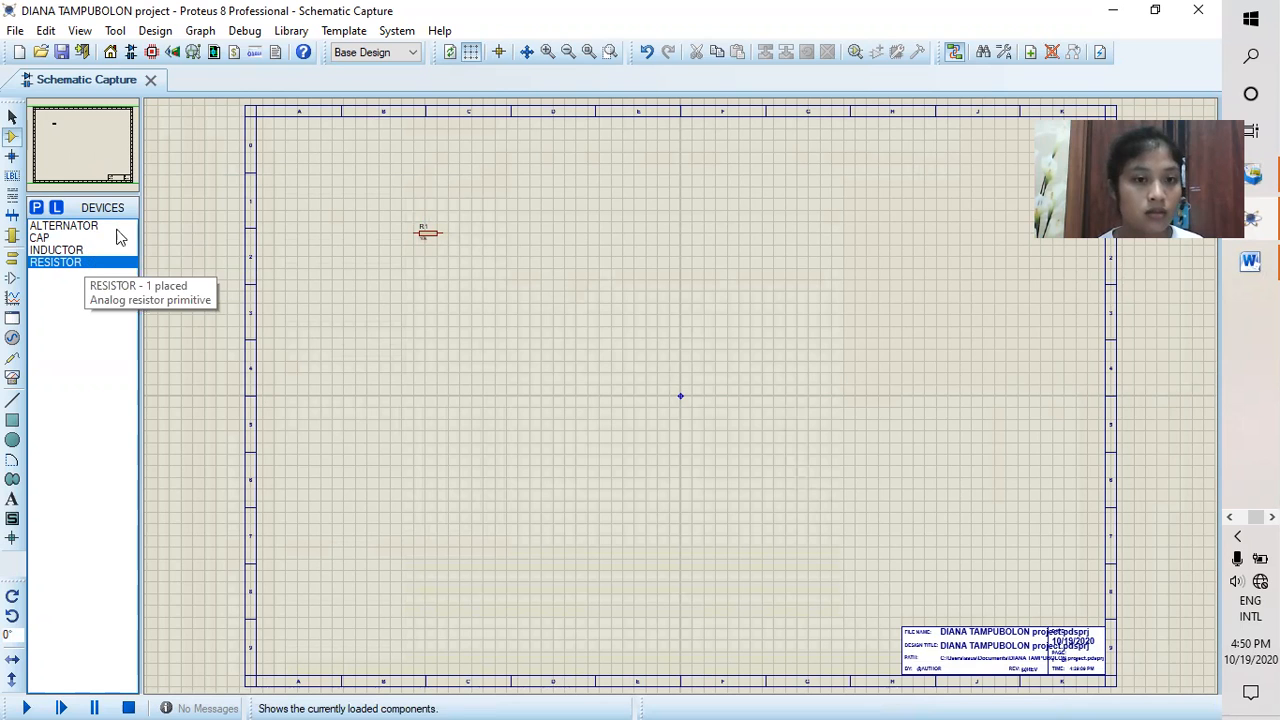
Step: Place one ALTERNATOR on the sheet below and to the left of resistor R1
scroll(371, 203, up, 1)
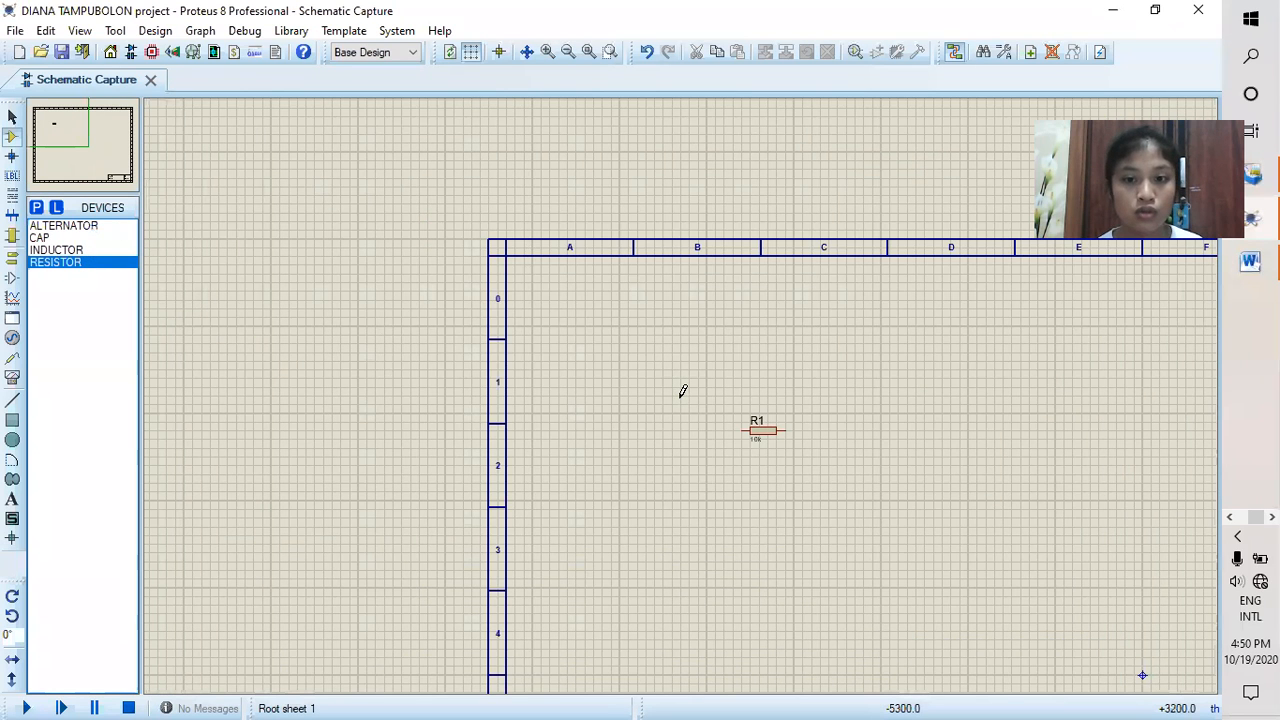
scroll(682, 391, up, 1)
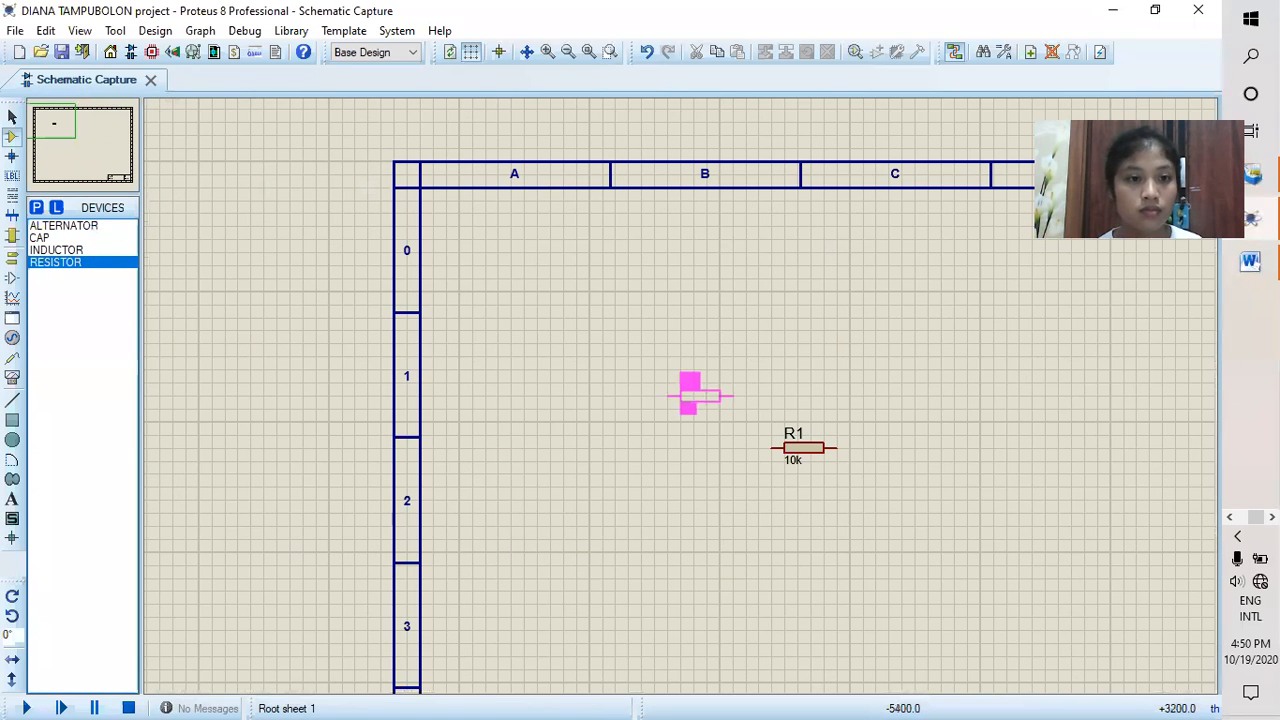
right_click(213, 256)
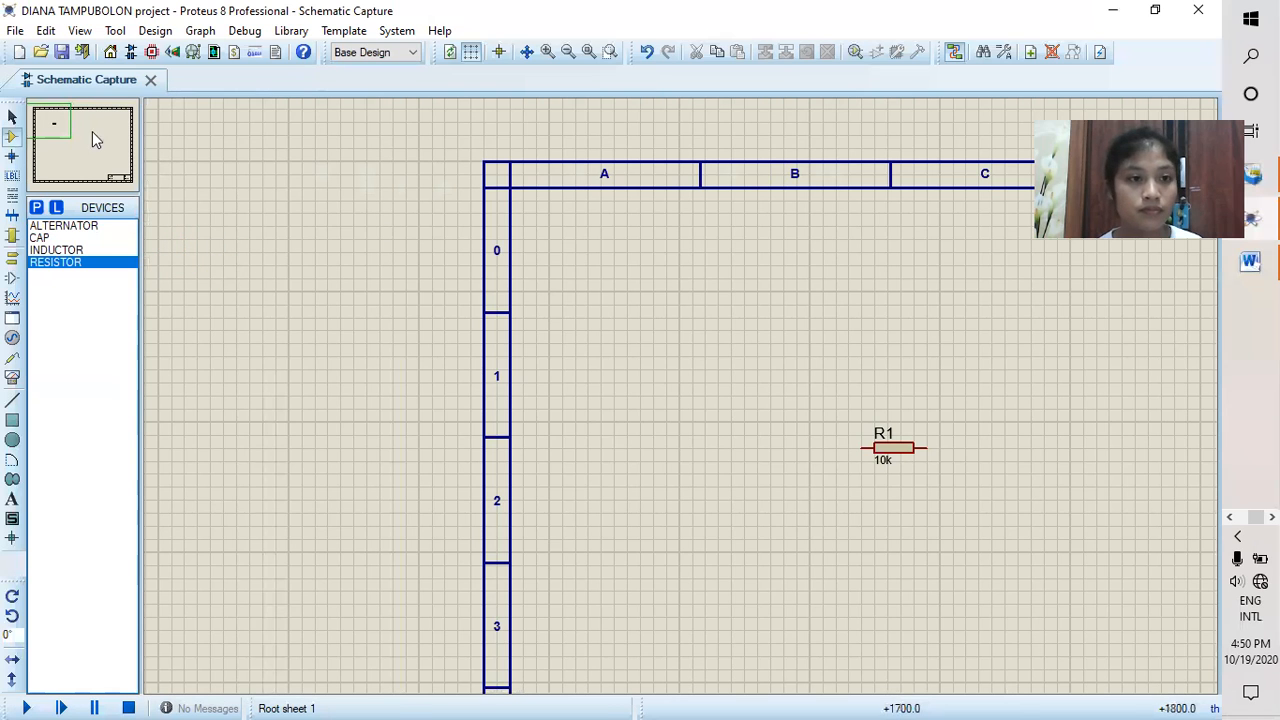
click(52, 126)
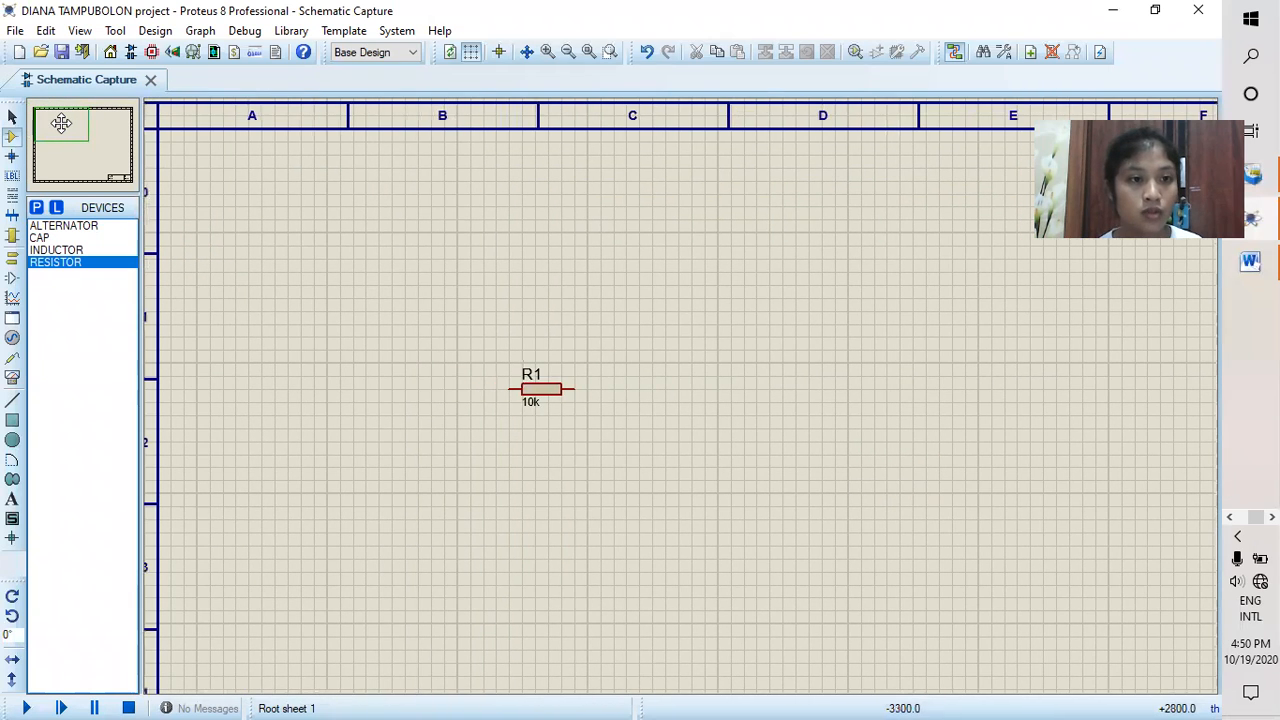
click(59, 122)
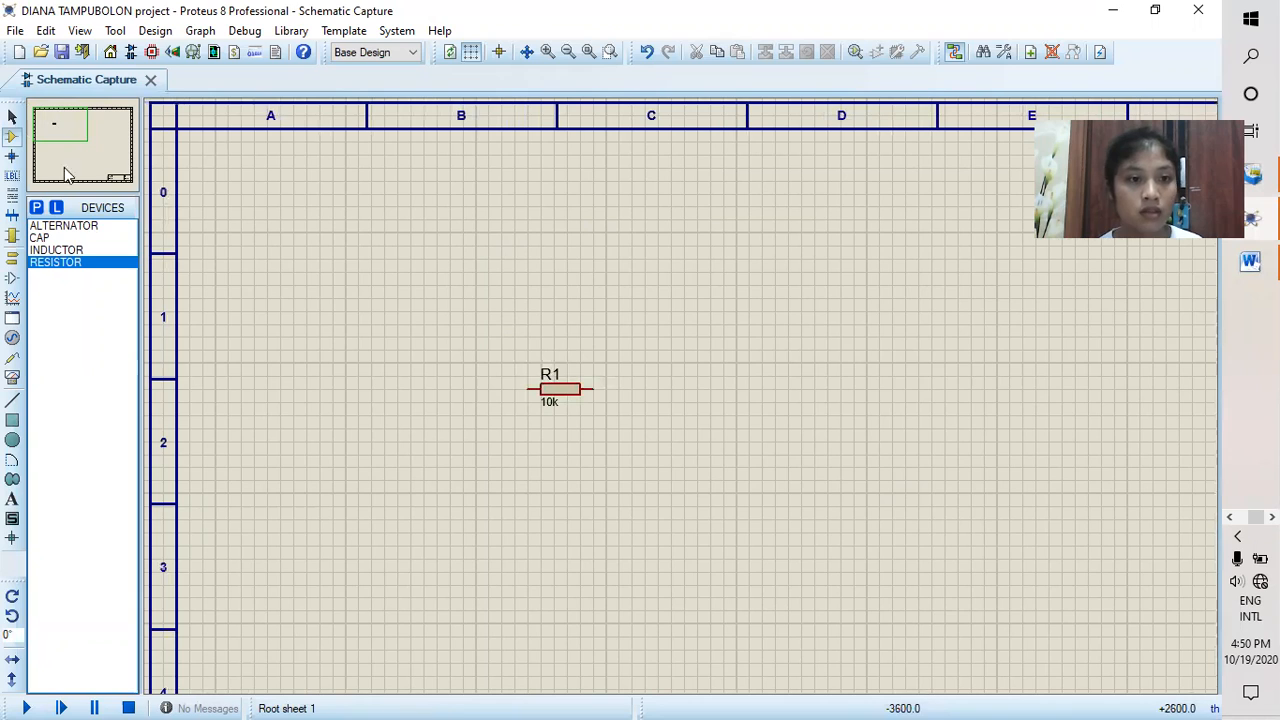
click(60, 226)
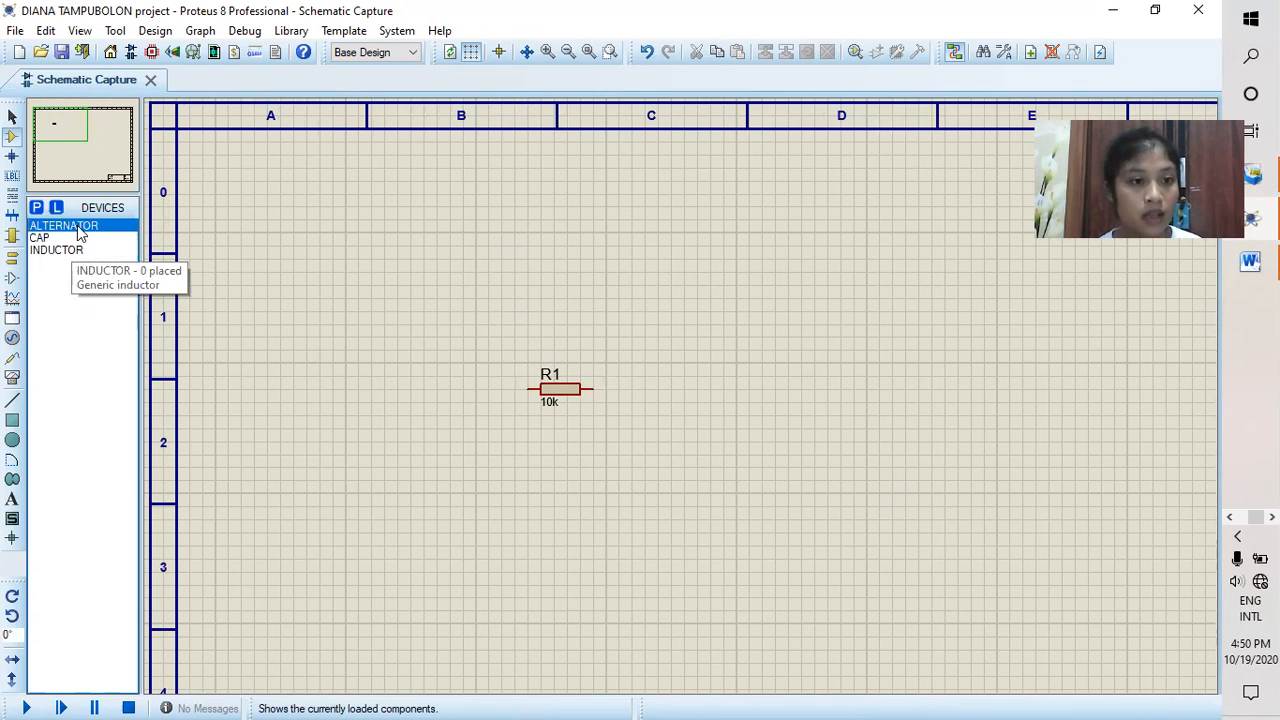
click(426, 505)
click(424, 507)
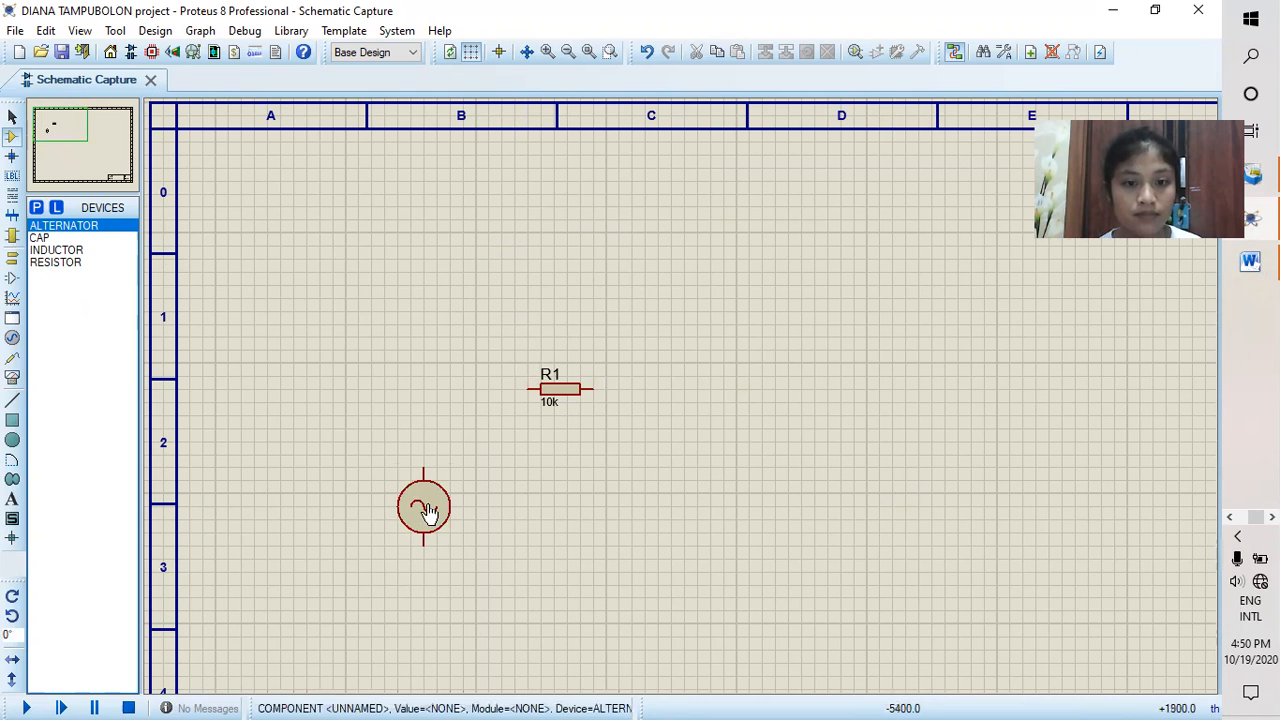
Step: Place one INDUCTOR to the right of resistor R1, in line with it
click(85, 250)
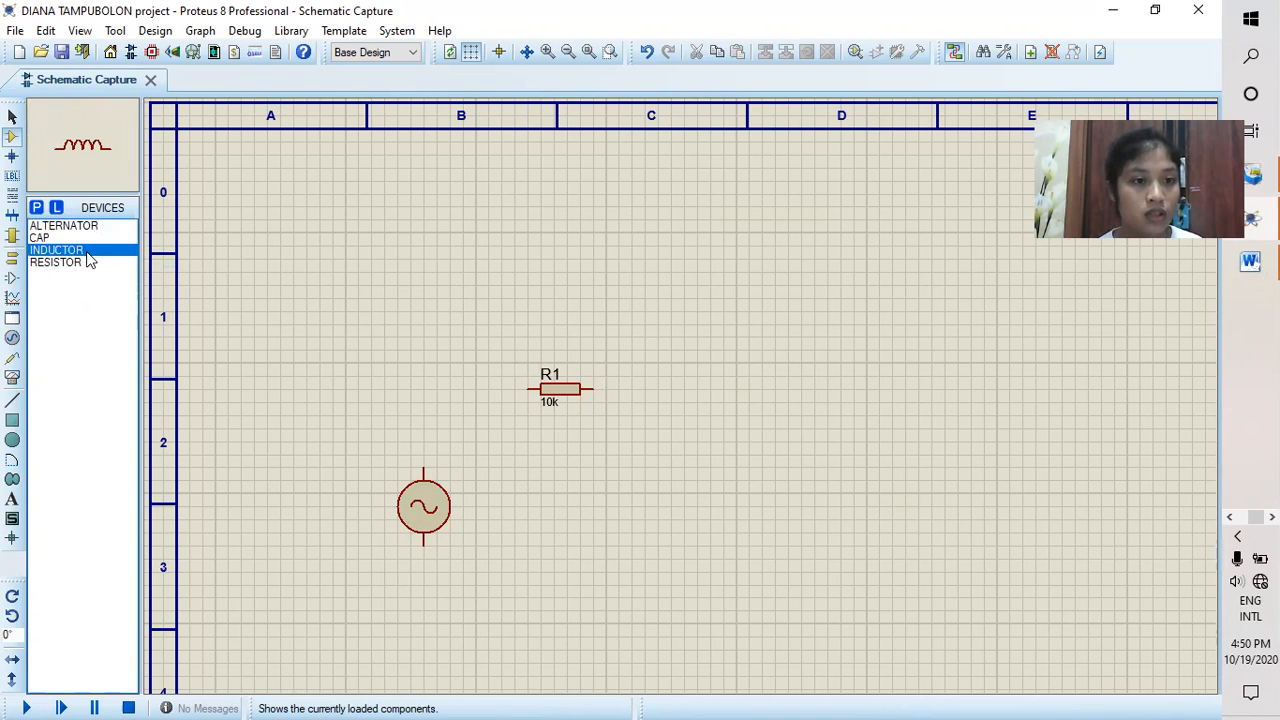
click(726, 386)
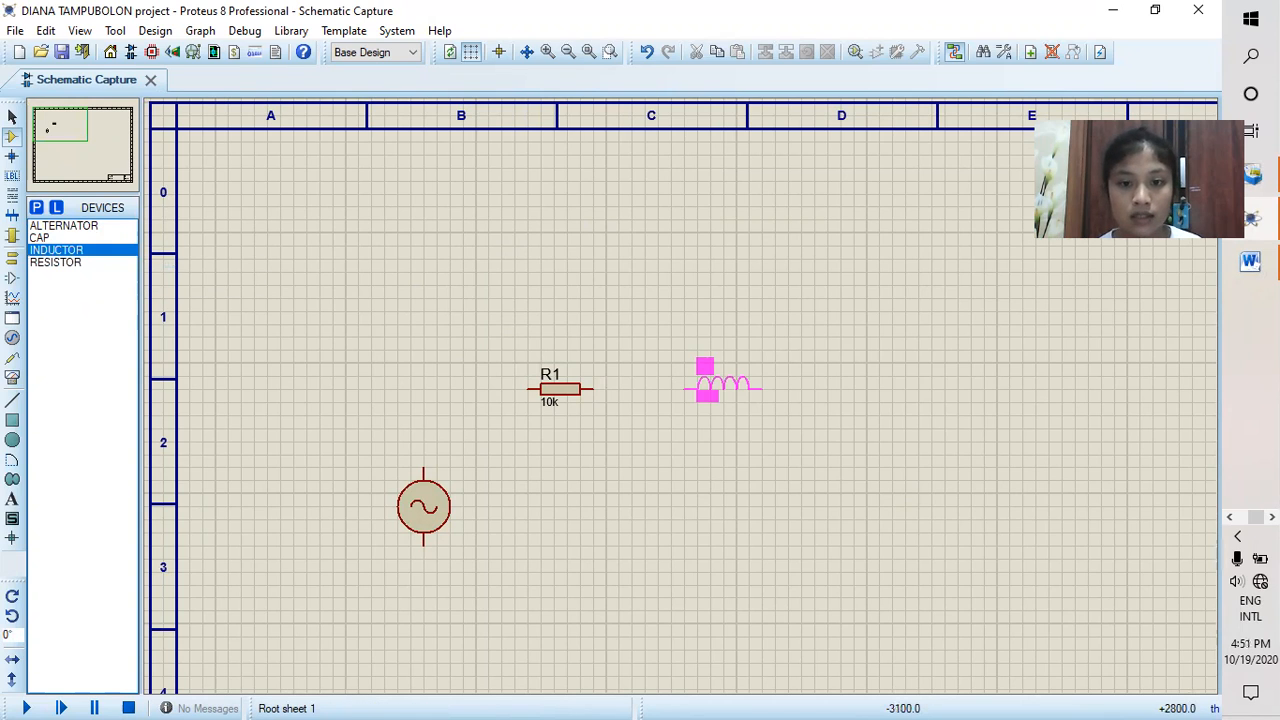
click(735, 386)
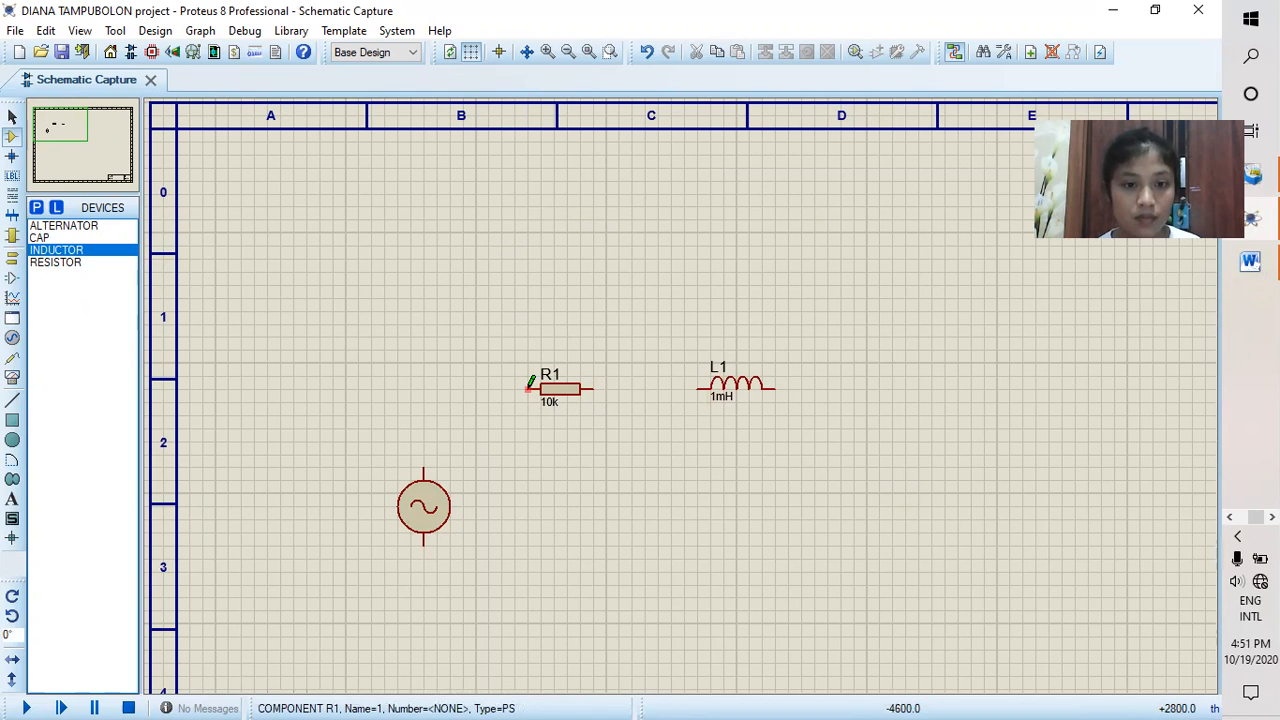
Step: Place a GROUND terminal below and between the resistor and inductor, leaving its label empty
click(12, 255)
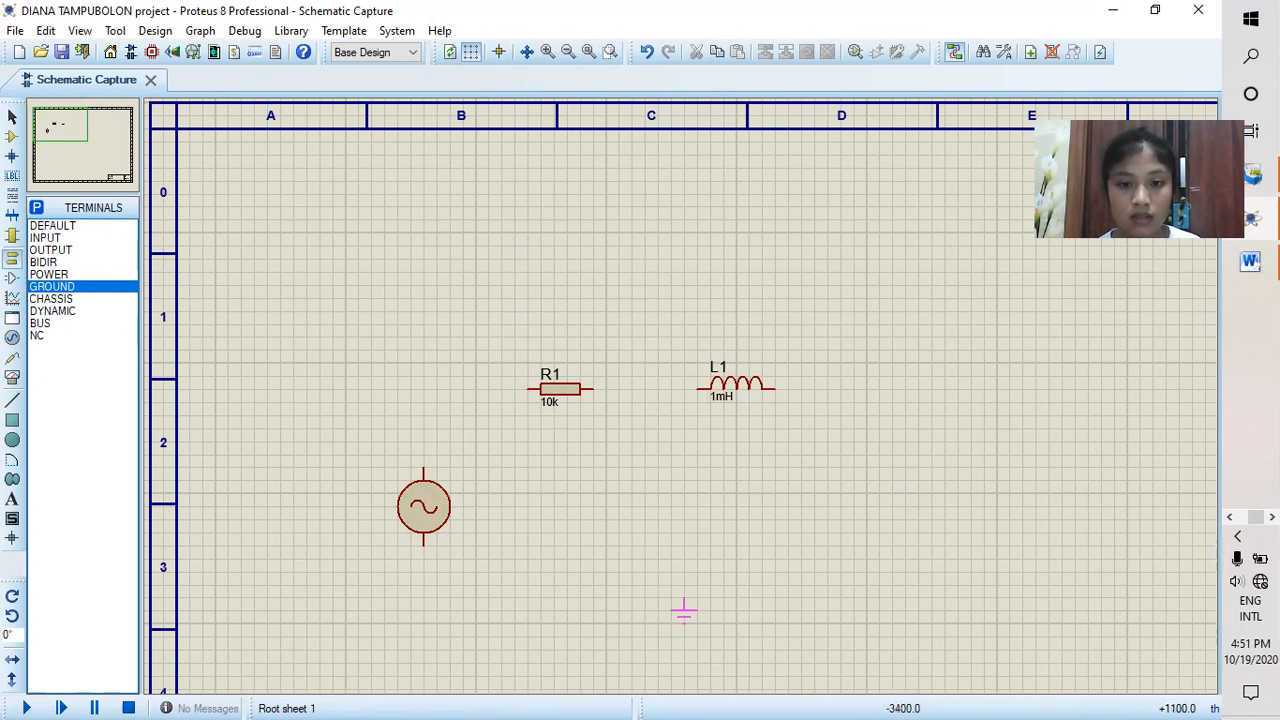
click(671, 610)
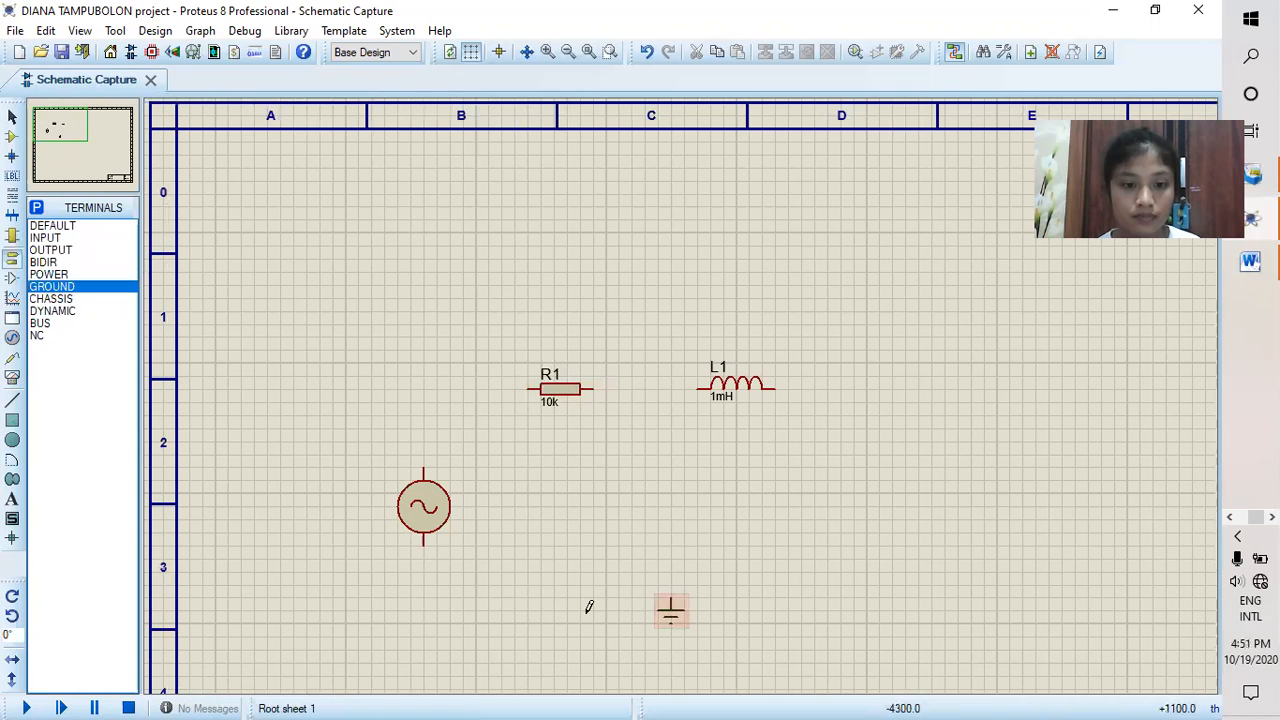
right_click(676, 620)
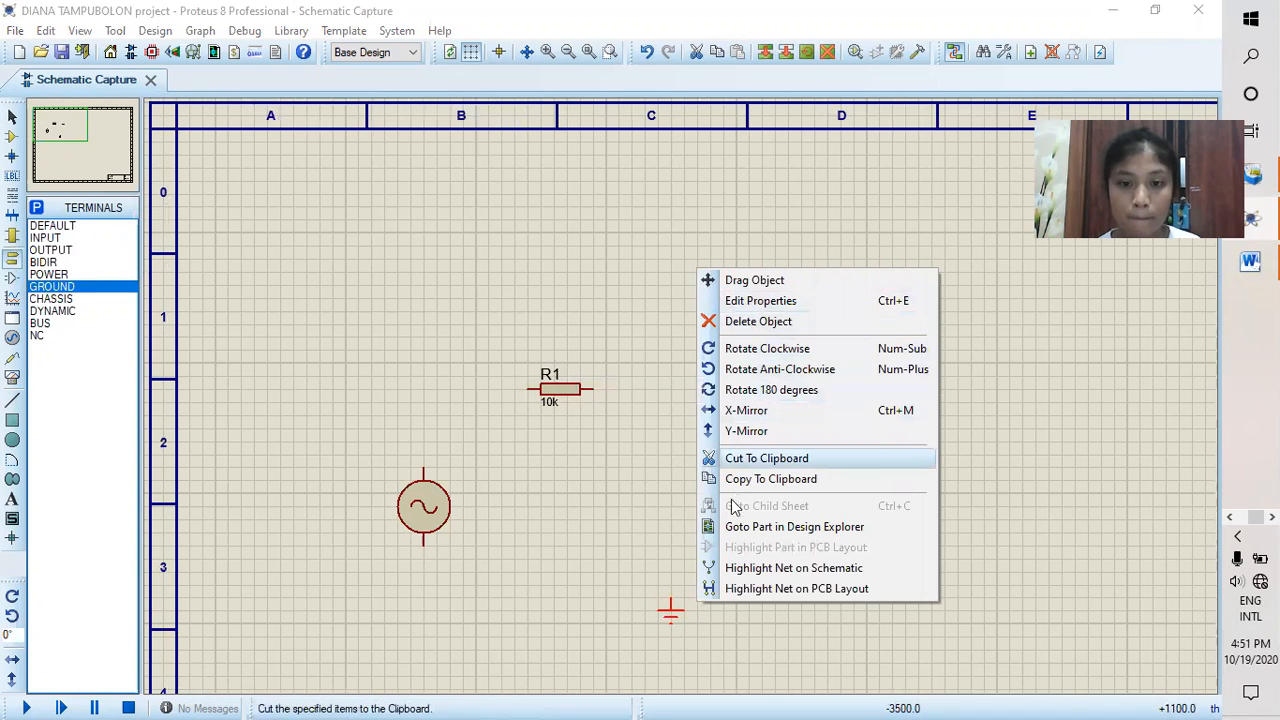
click(680, 613)
click(676, 614)
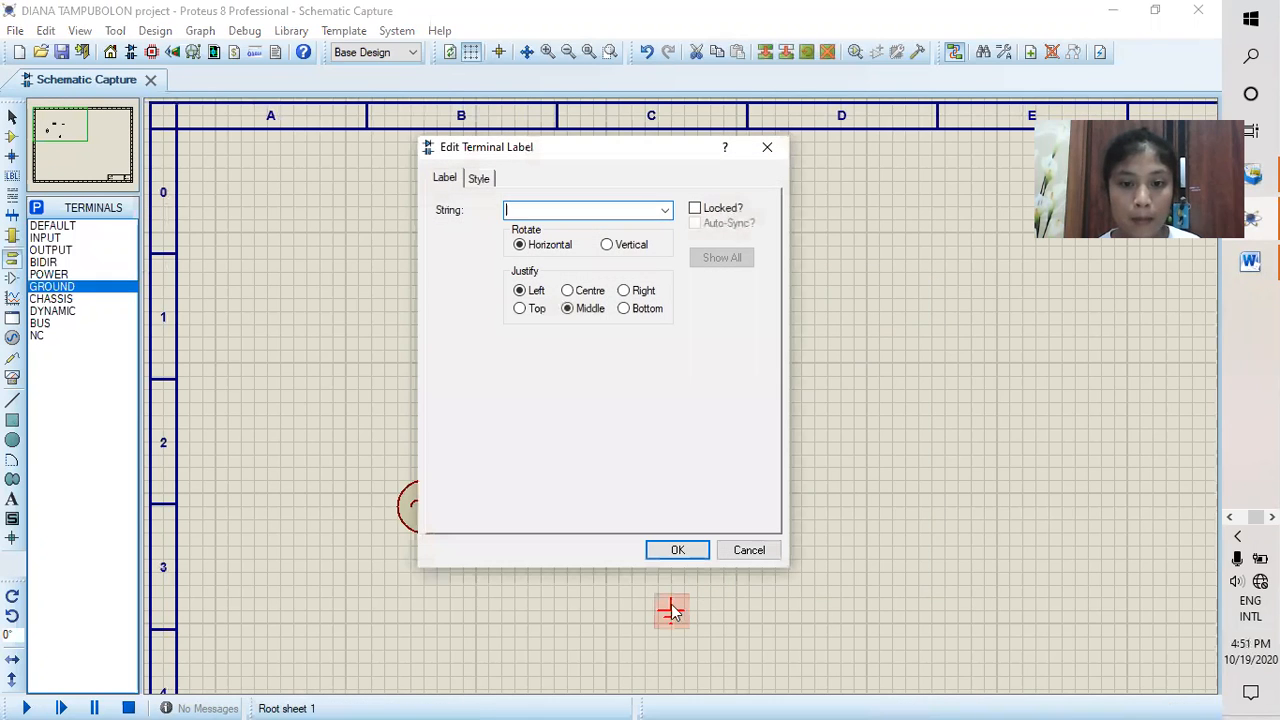
click(684, 545)
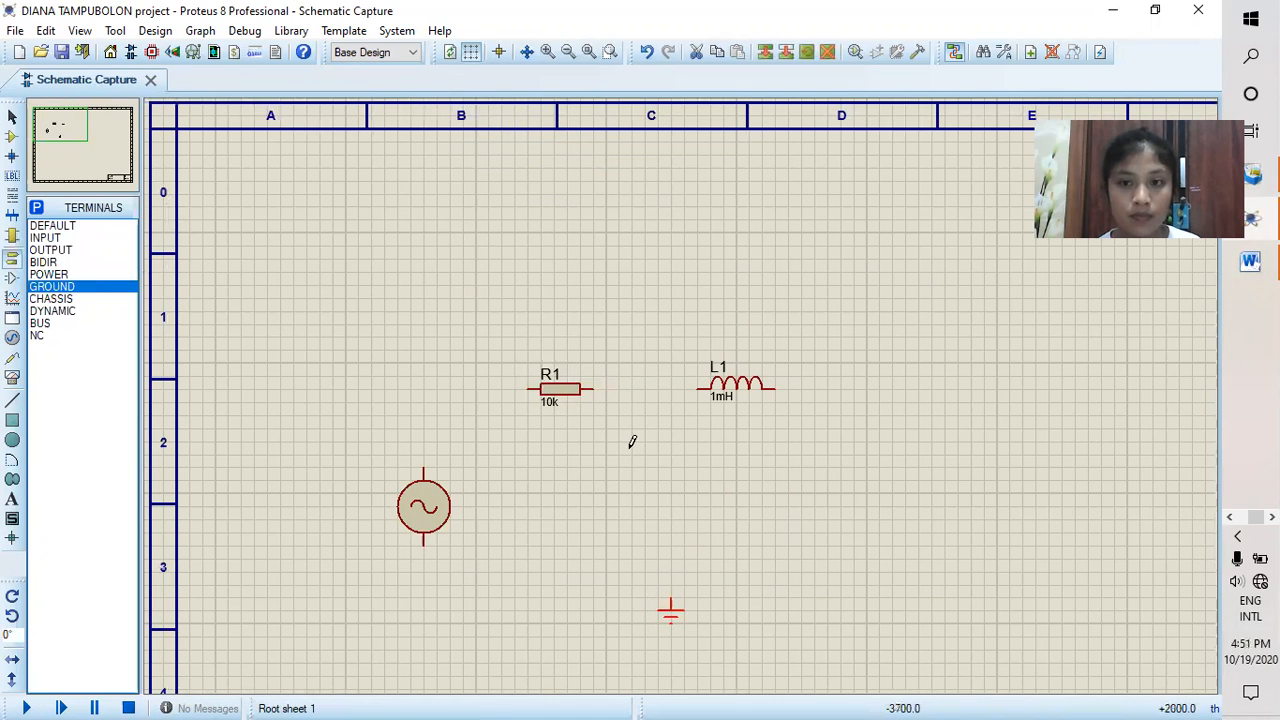
Step: Wire the alternator's upper pin to the left end of R1, and R1's right end to inductor L1
click(423, 468)
click(531, 387)
click(593, 388)
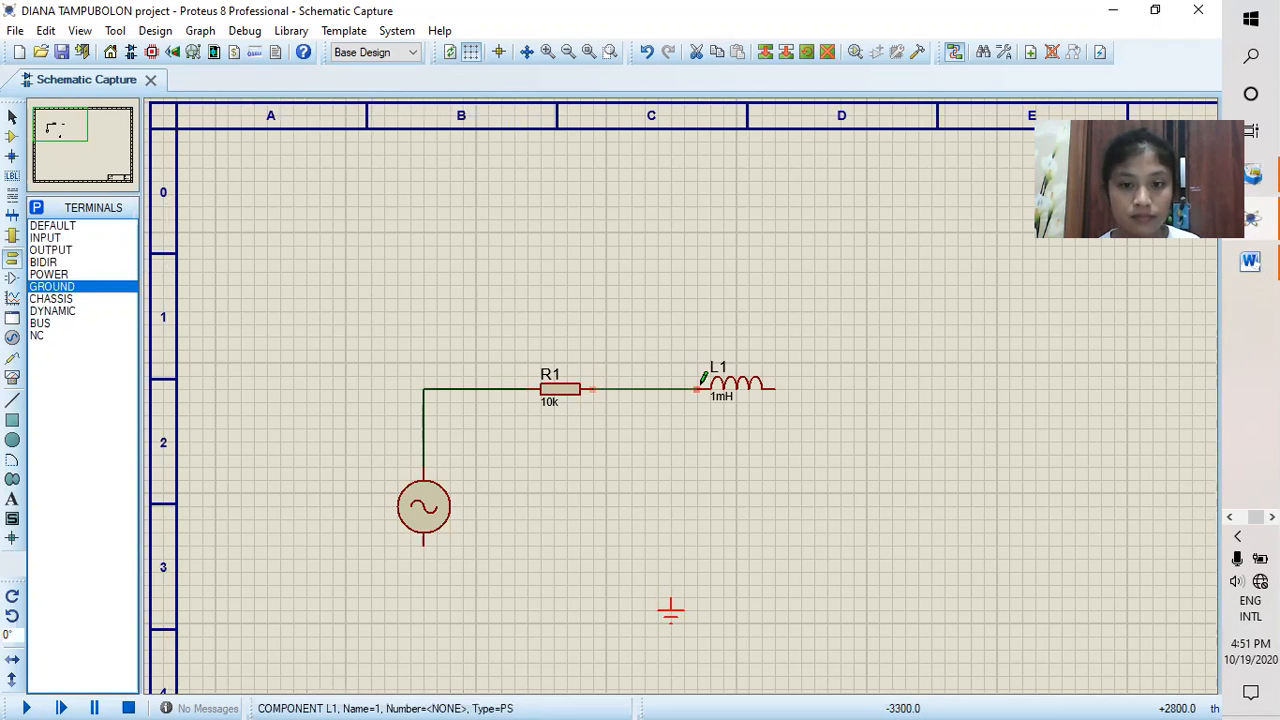
click(698, 387)
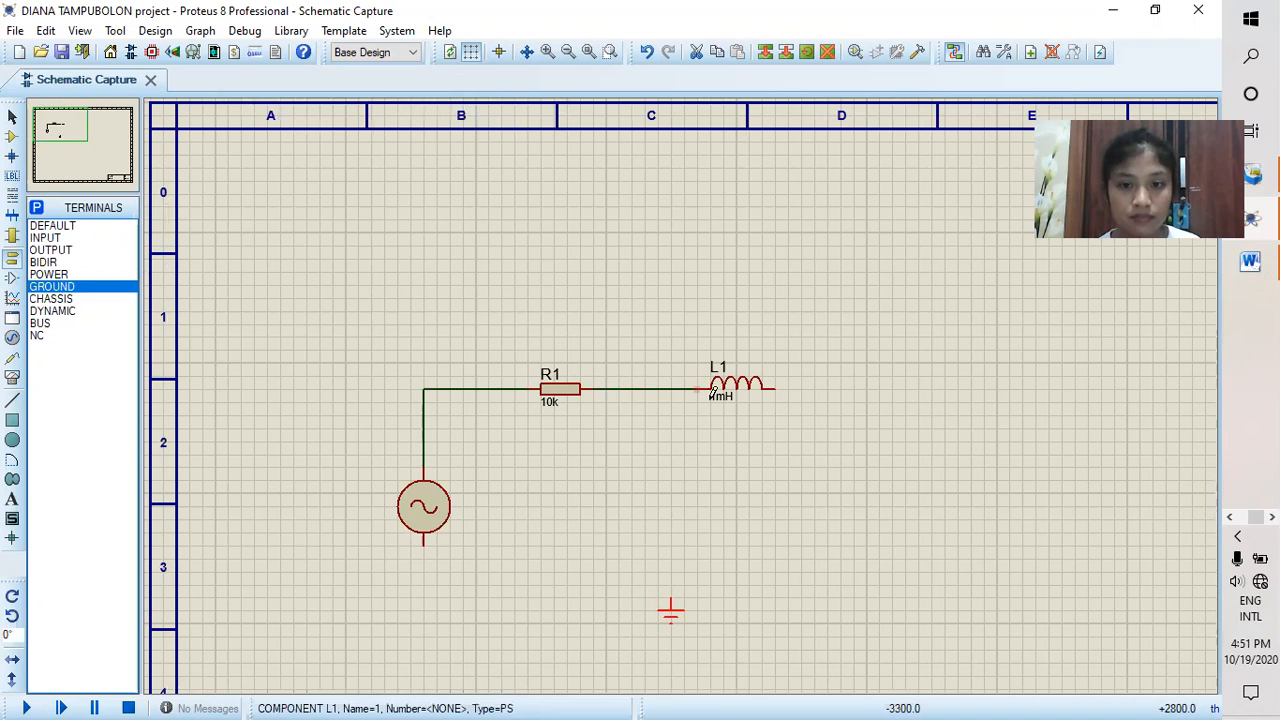
Step: Wire the right end of inductor L1 to the ground terminal, and the alternator's lower pin to the same ground
click(424, 543)
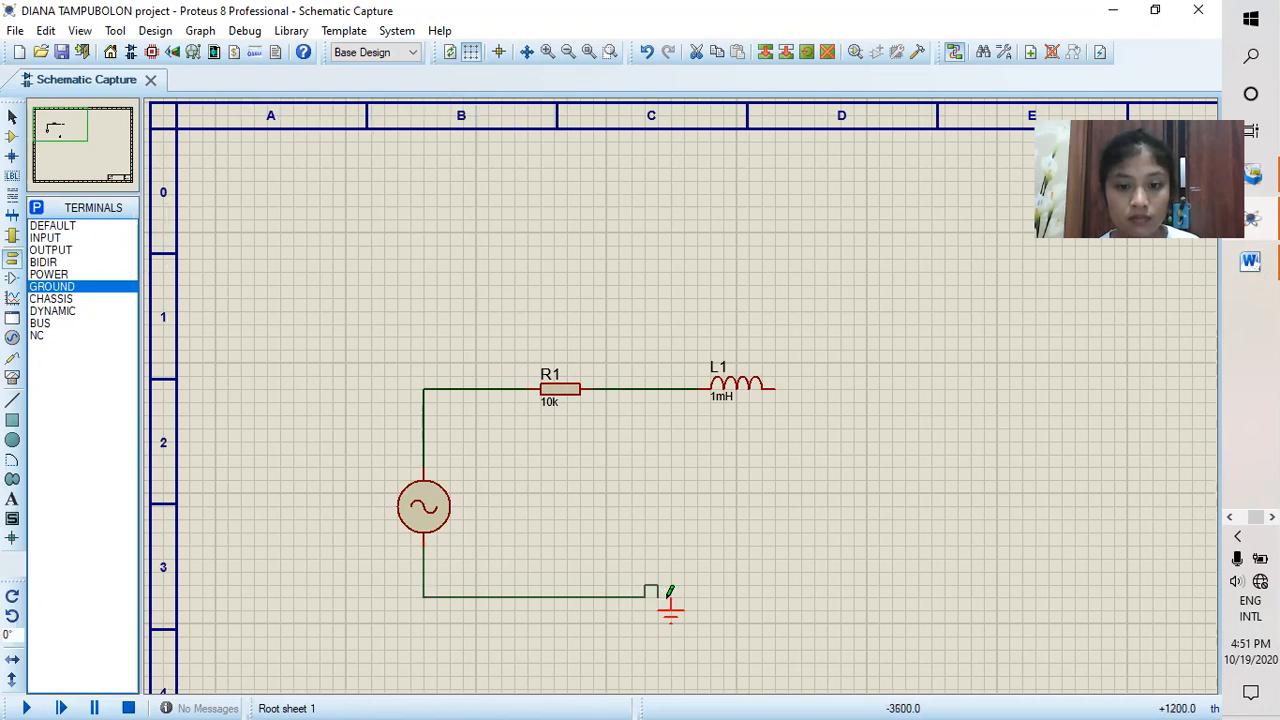
right_click(420, 537)
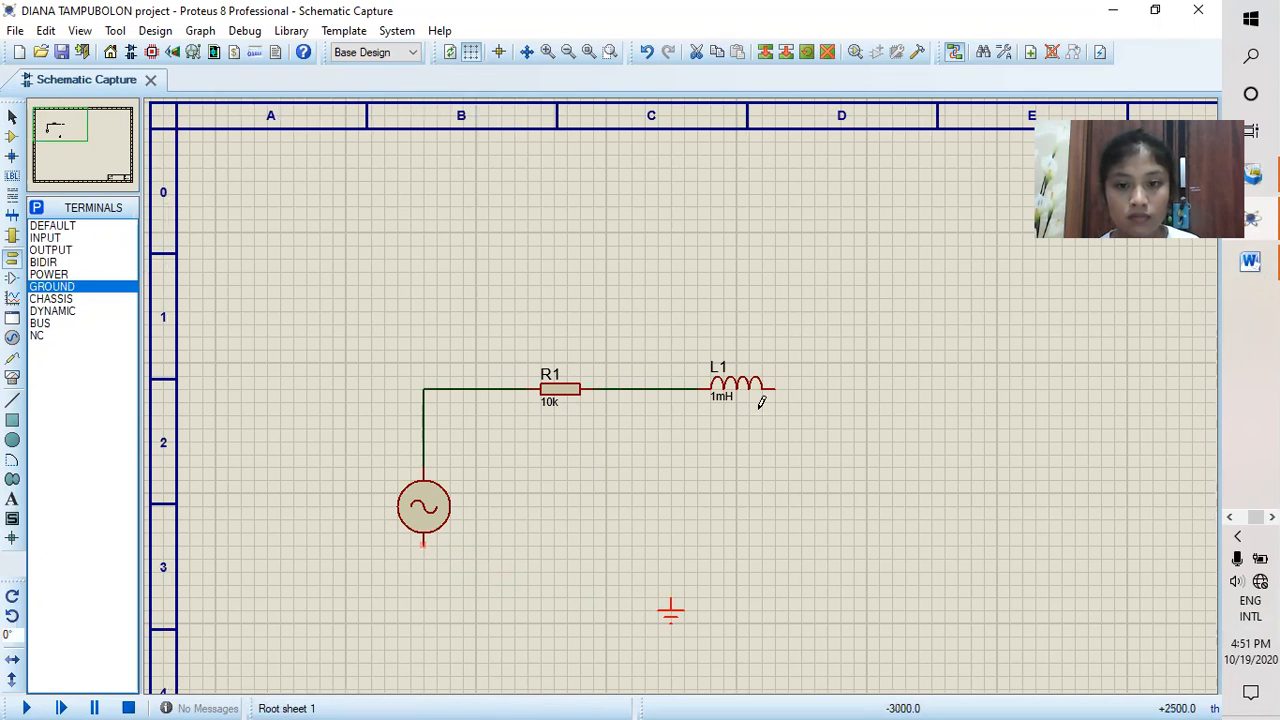
click(779, 383)
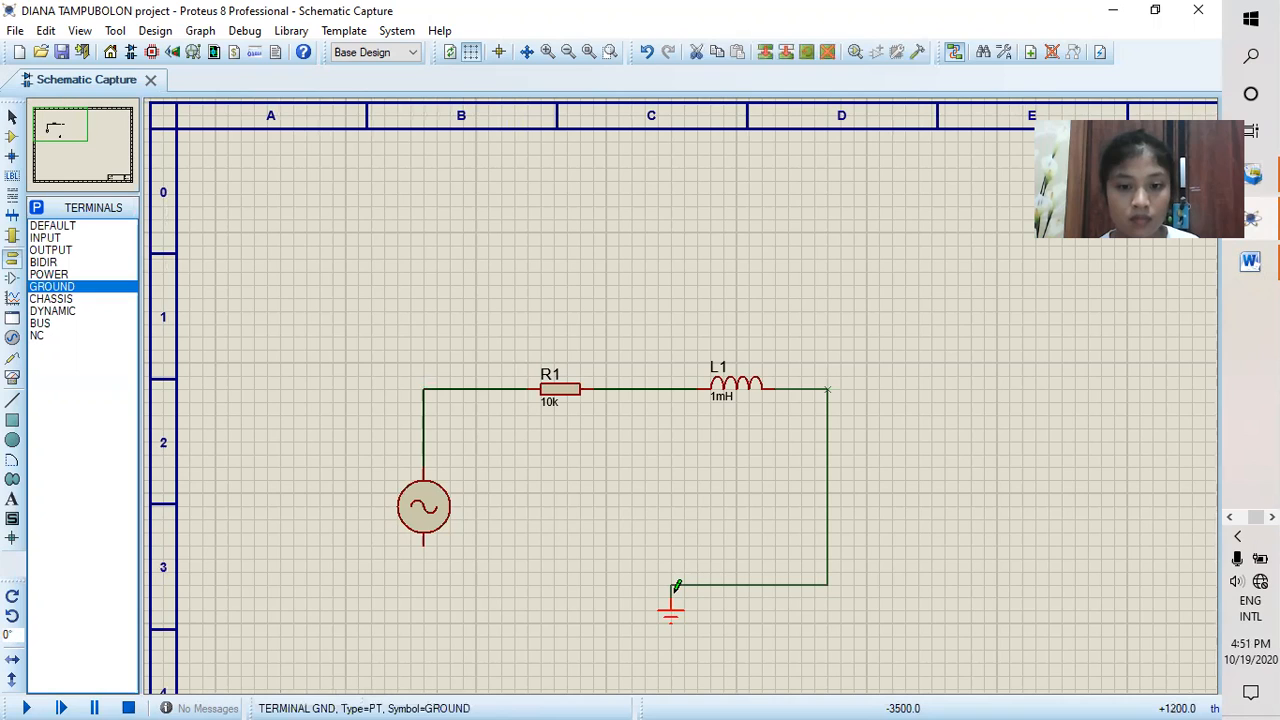
click(676, 586)
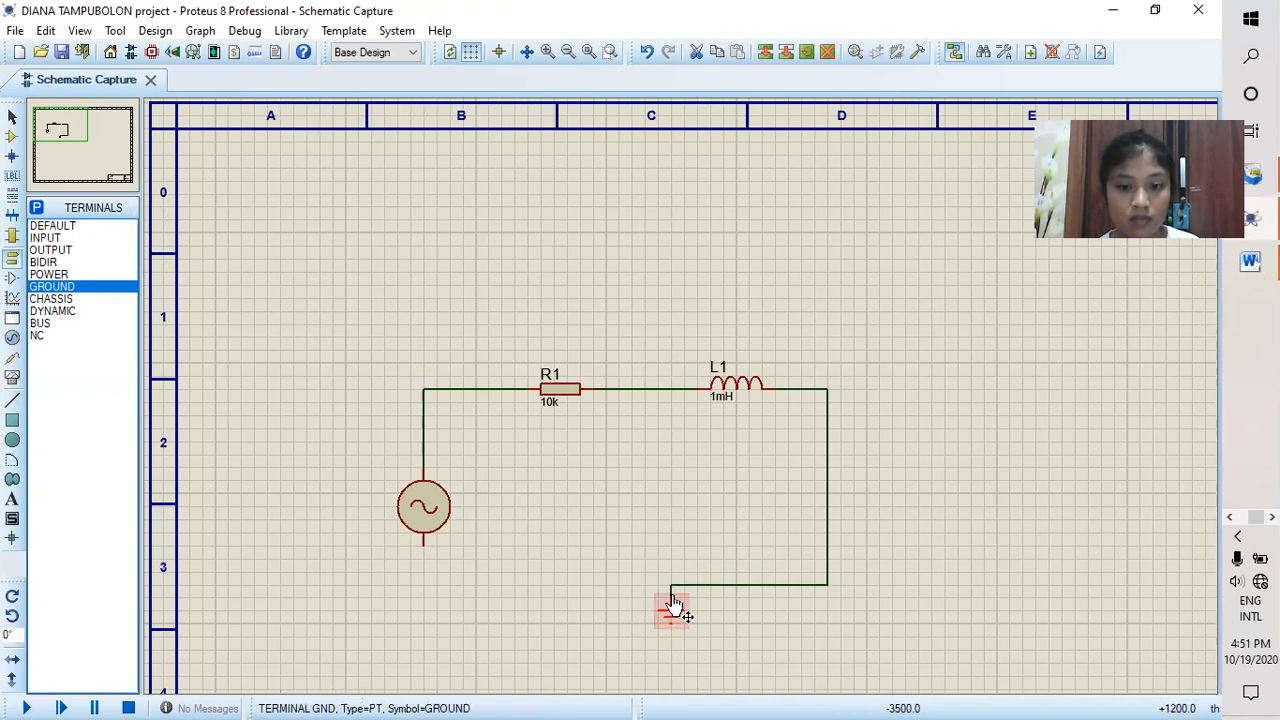
click(424, 546)
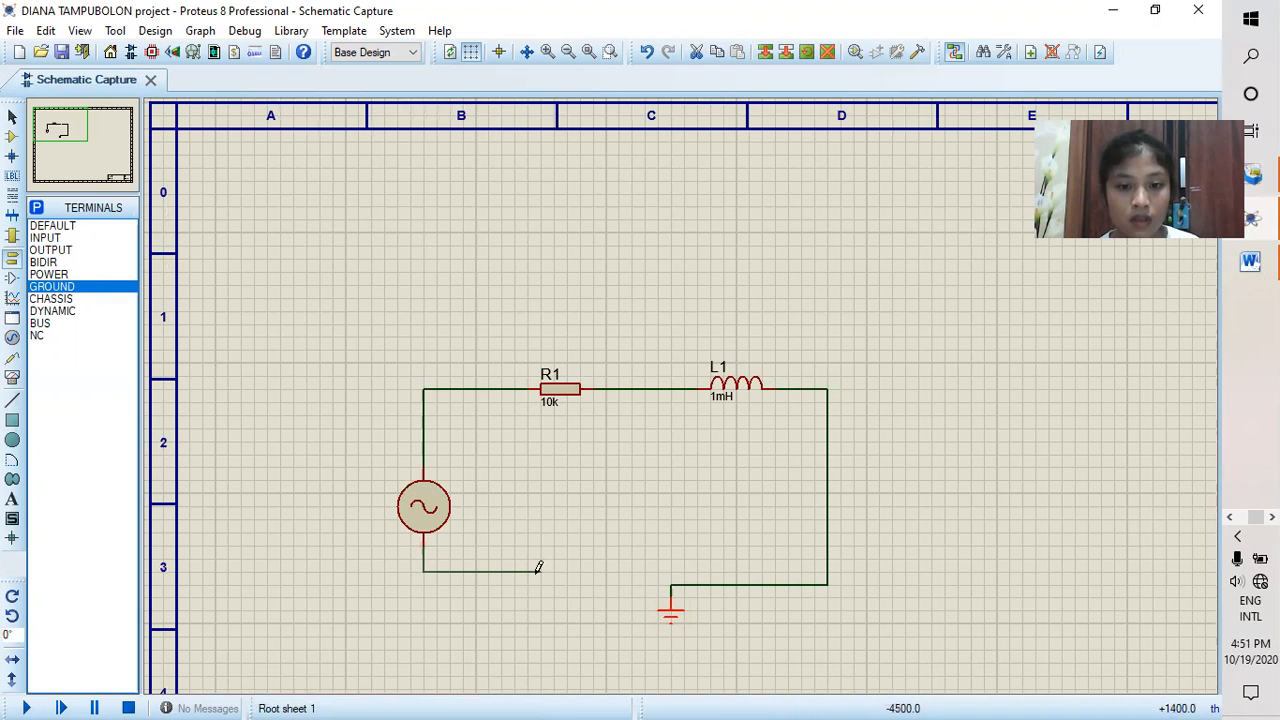
click(671, 585)
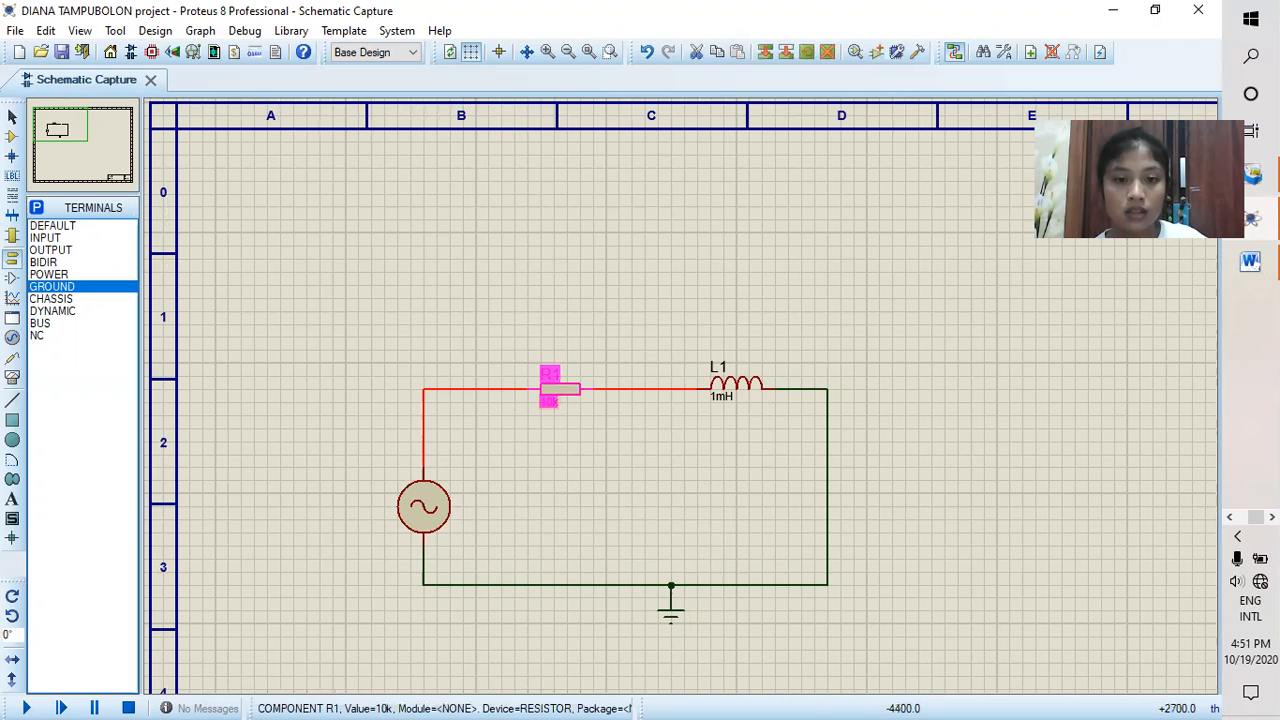
Step: Set resistor R1's value to 1k and inductor L1's value to 1H
double_click(551, 410)
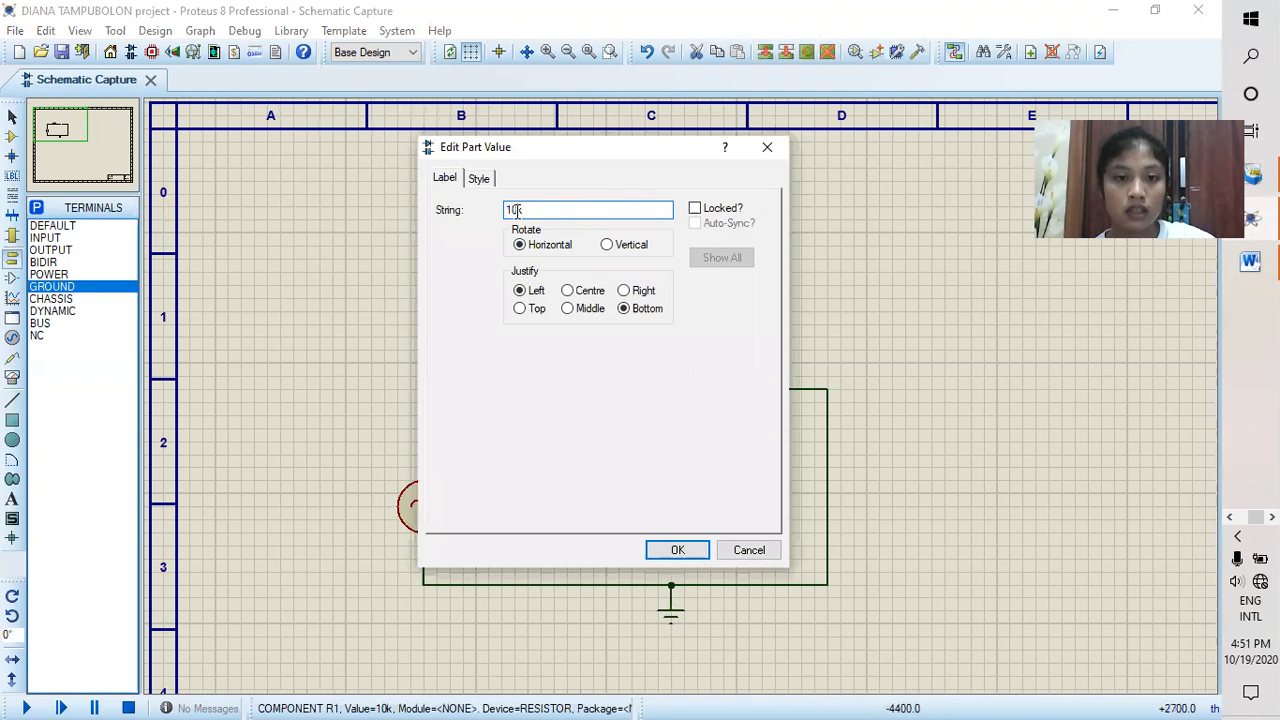
key(BackSpace)
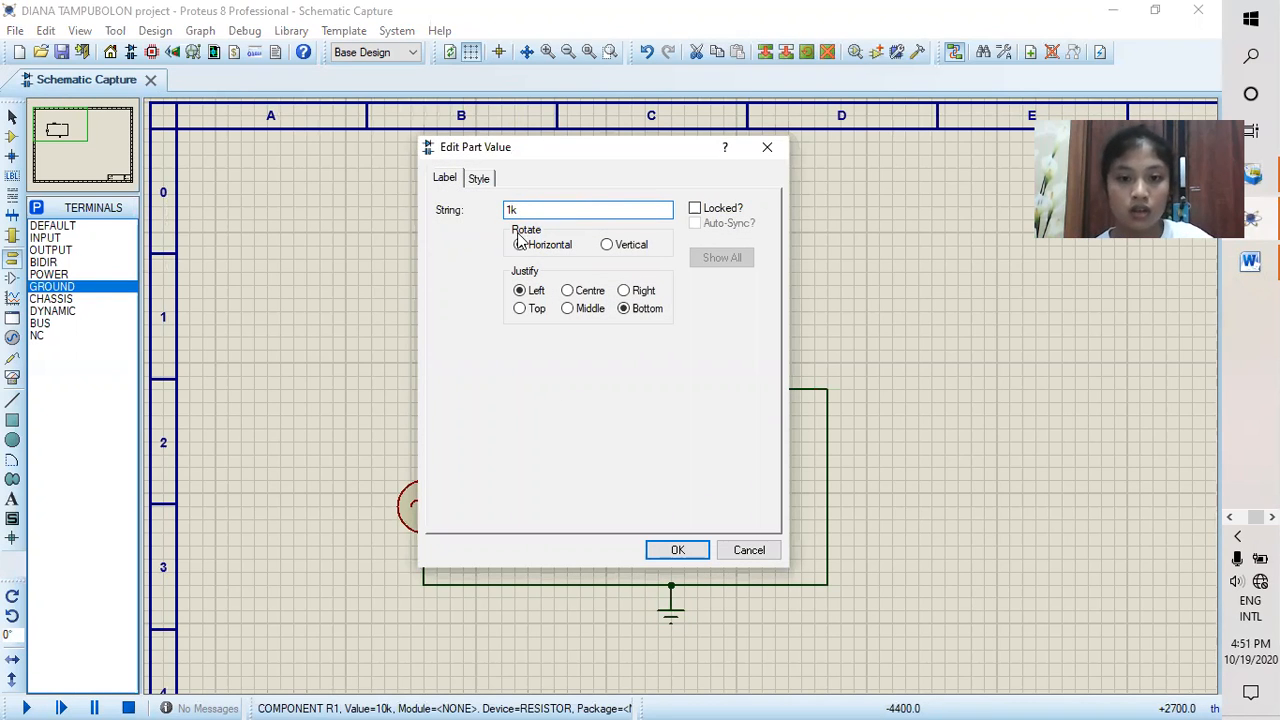
click(676, 552)
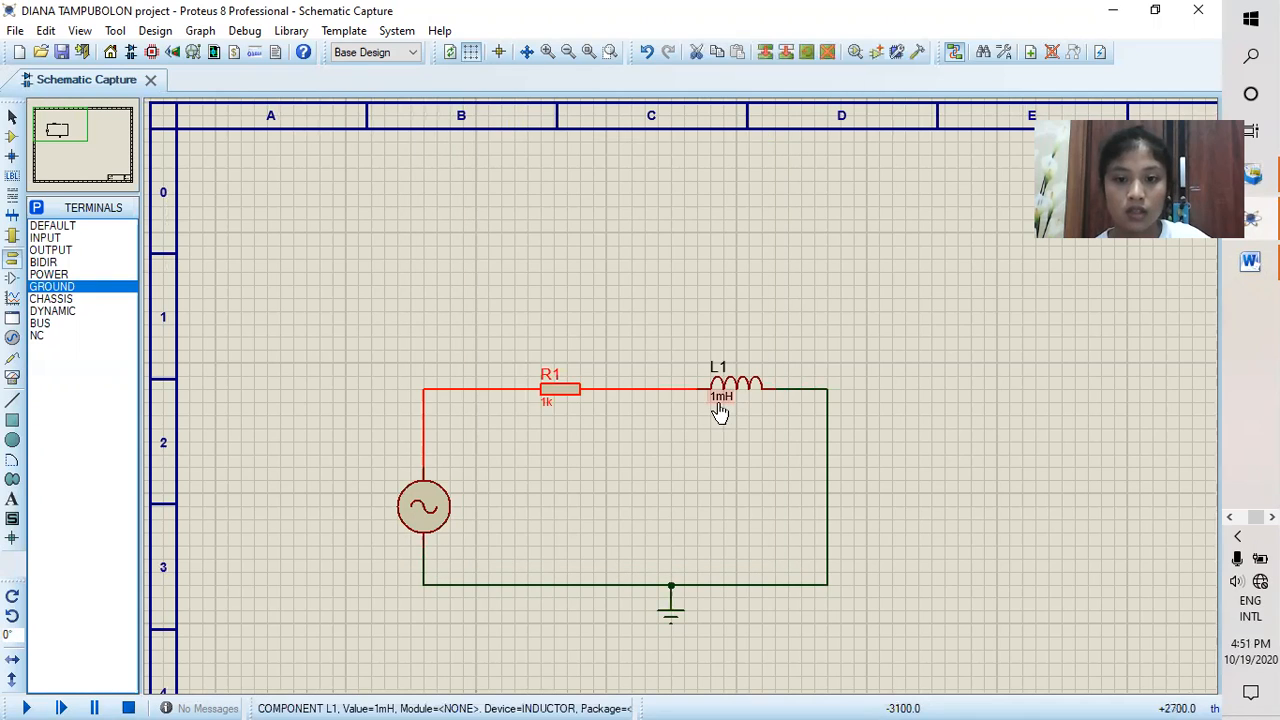
double_click(720, 410)
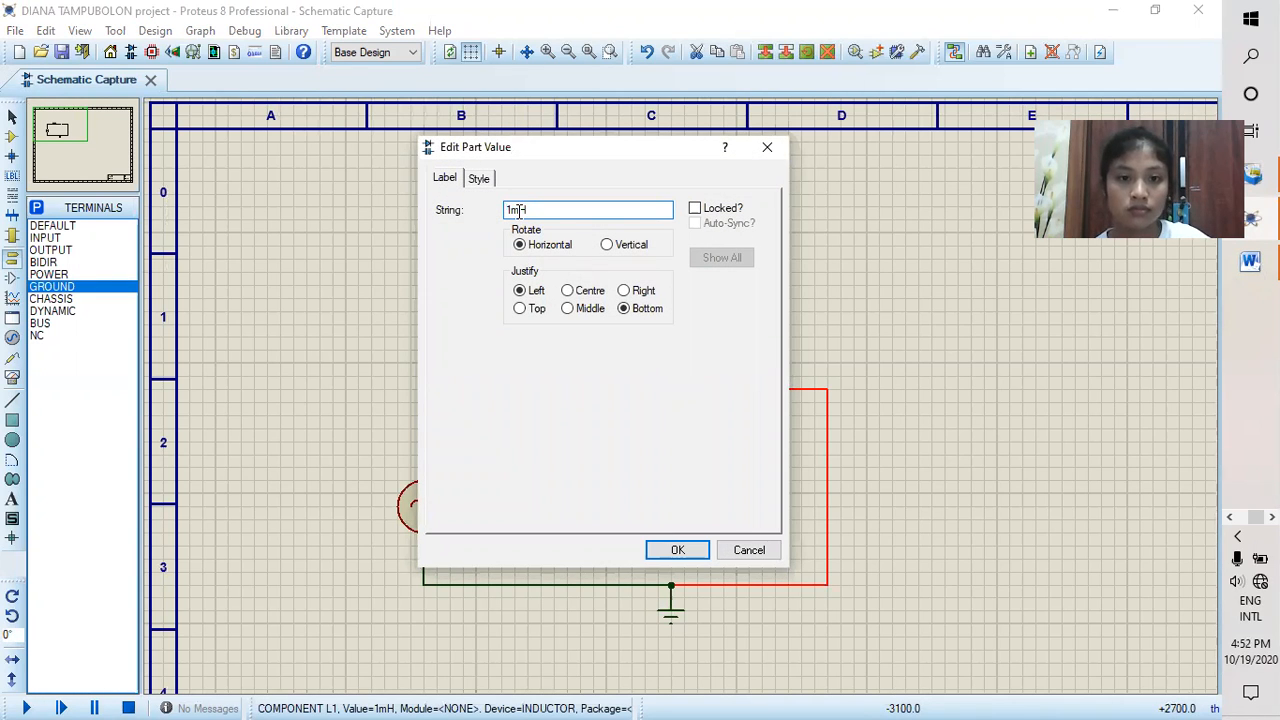
click(687, 546)
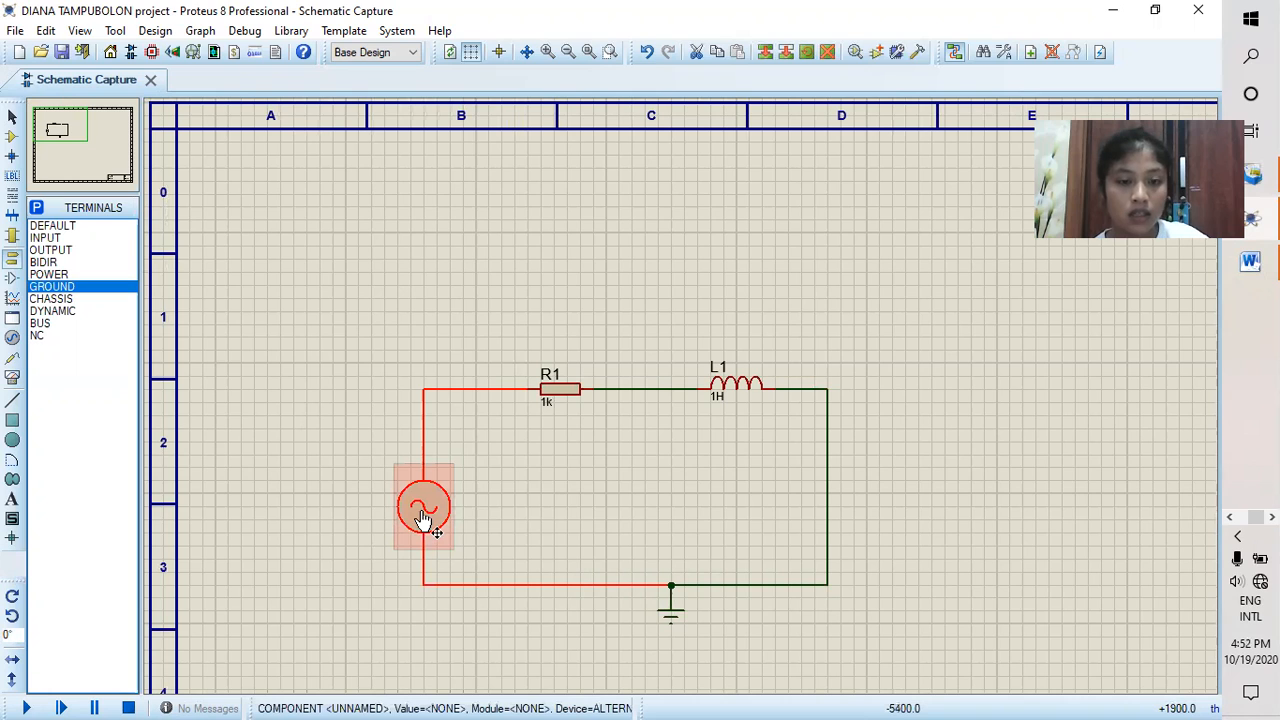
Step: Set the alternator's amplitude to 5V and its frequency to 10Hz
double_click(424, 516)
click(507, 296)
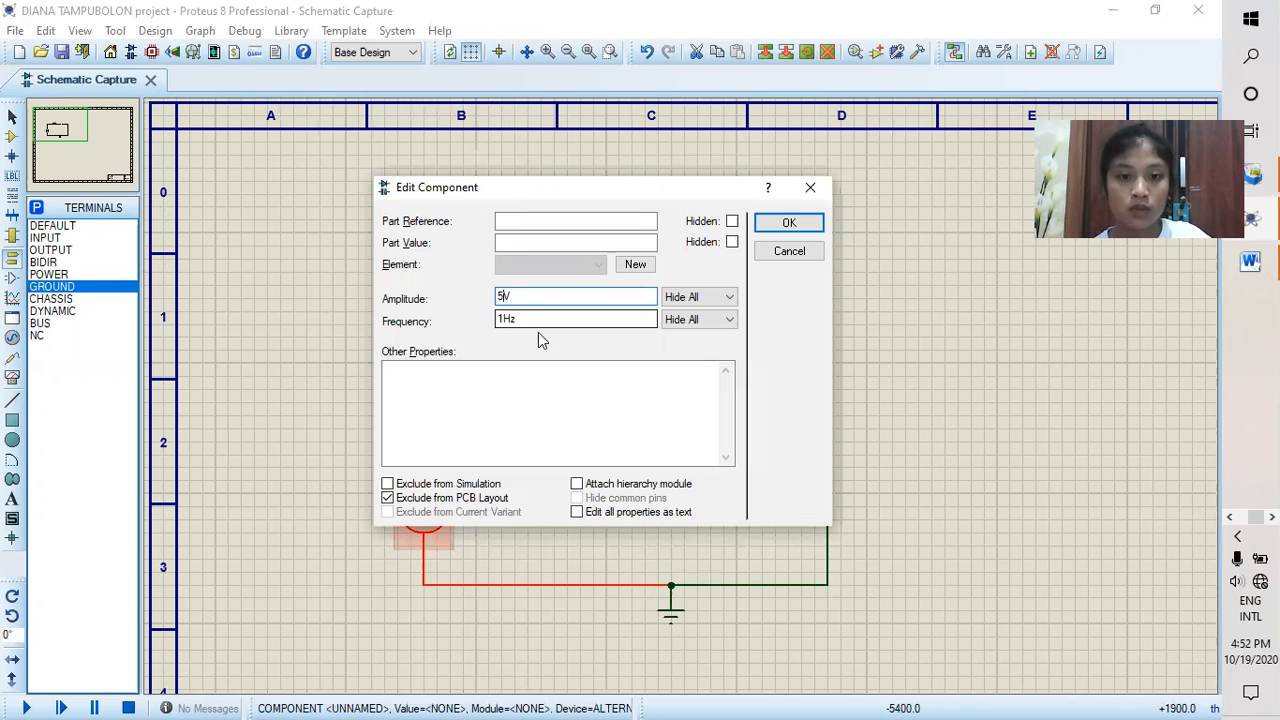
click(503, 319)
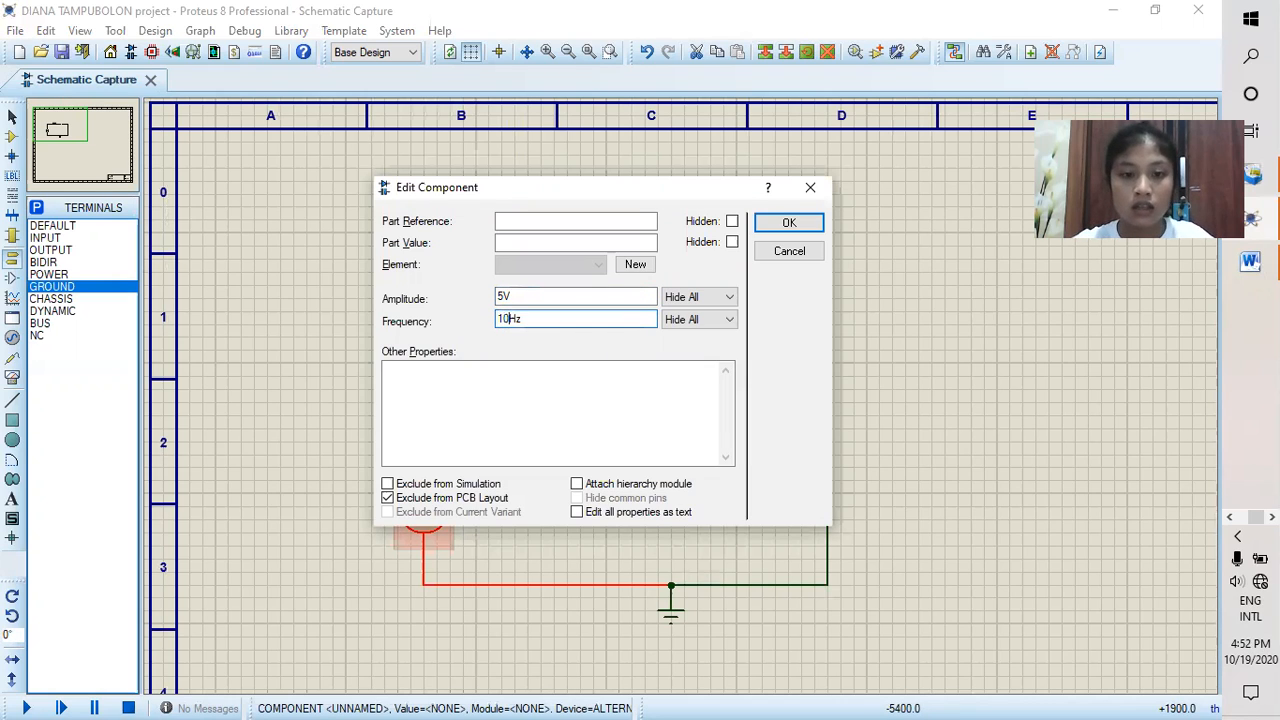
click(786, 220)
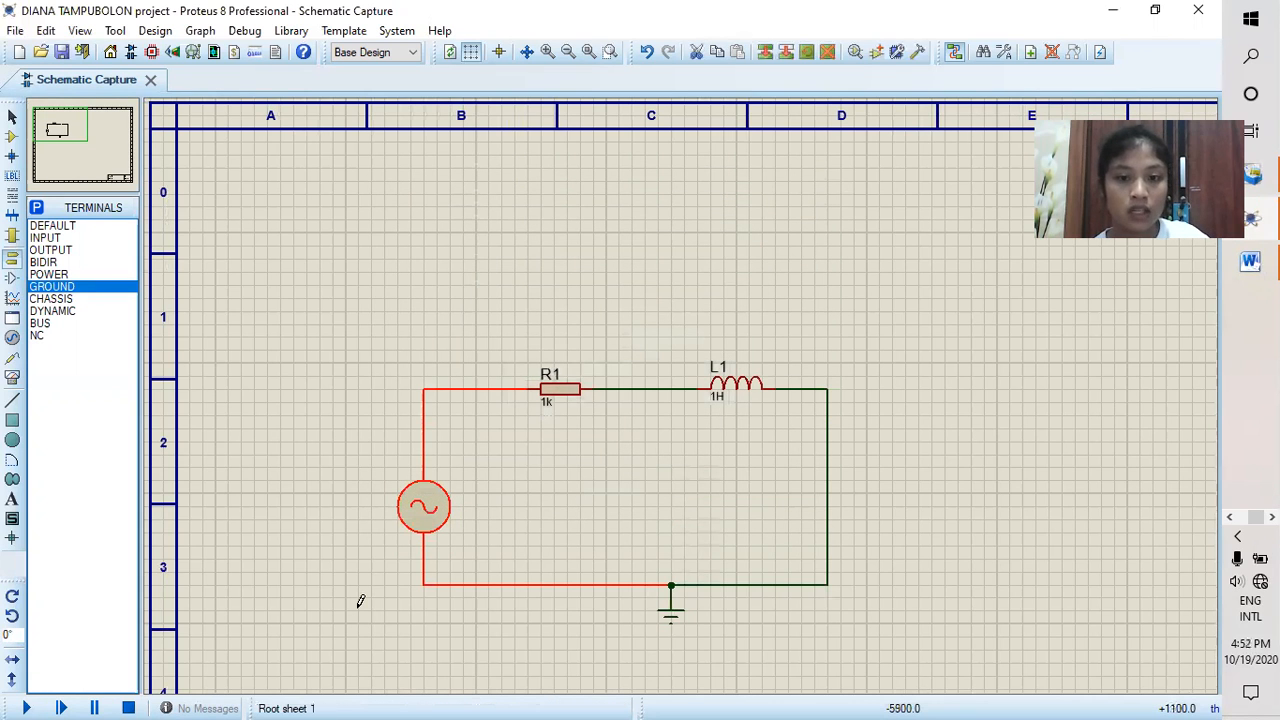
Step: Place two AC VOLTMETER instruments on the sheet, one above resistor R1 and one above inductor L1
scroll(469, 531, down, 1)
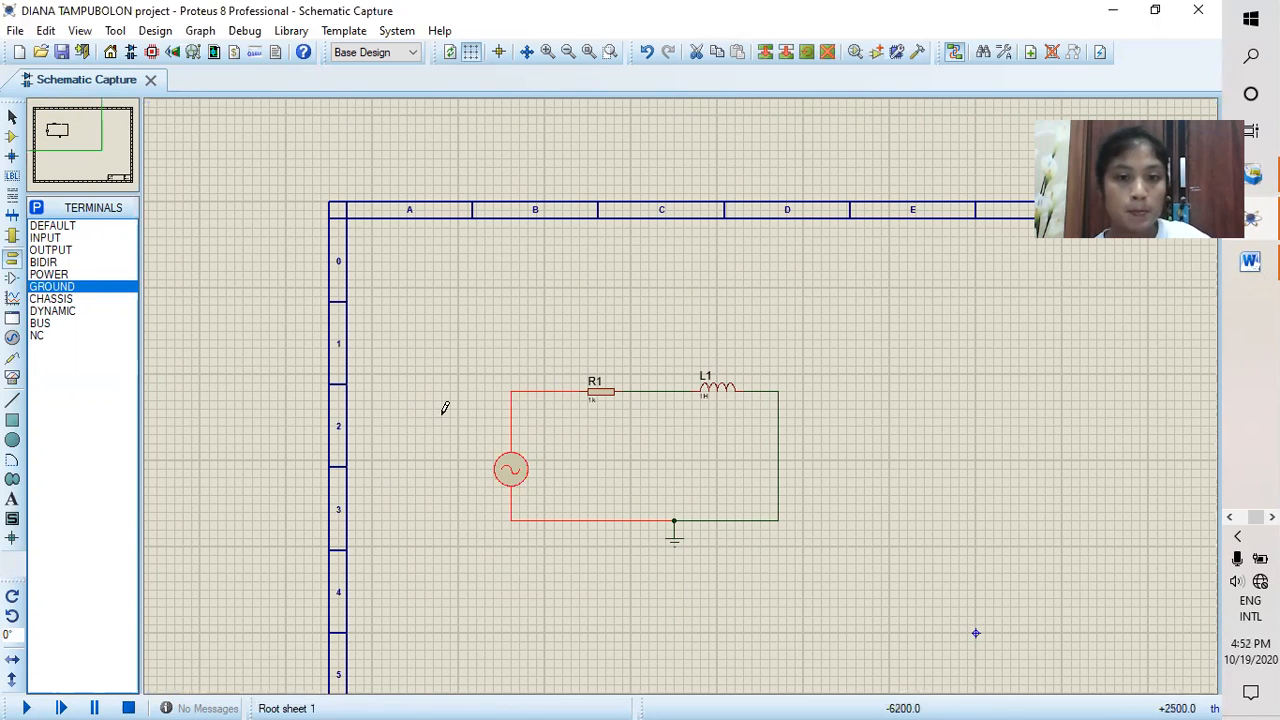
scroll(443, 409, up, 1)
click(683, 389)
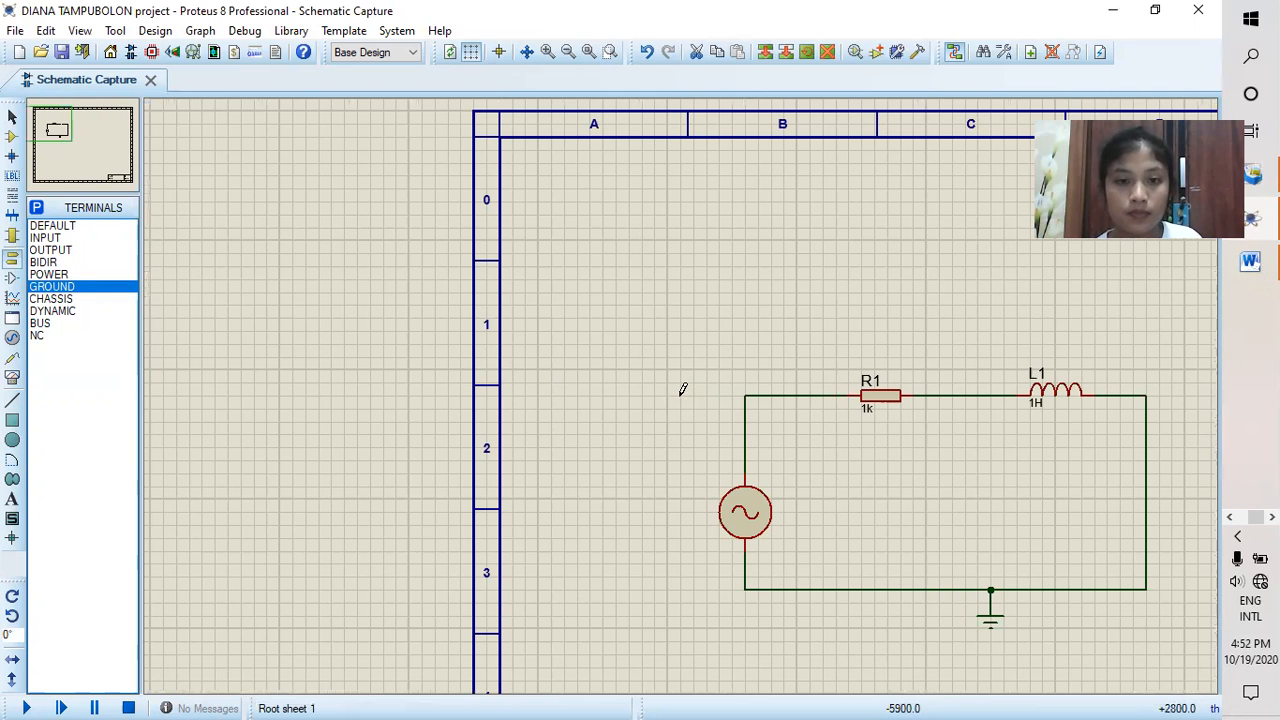
drag(51, 124, 61, 131)
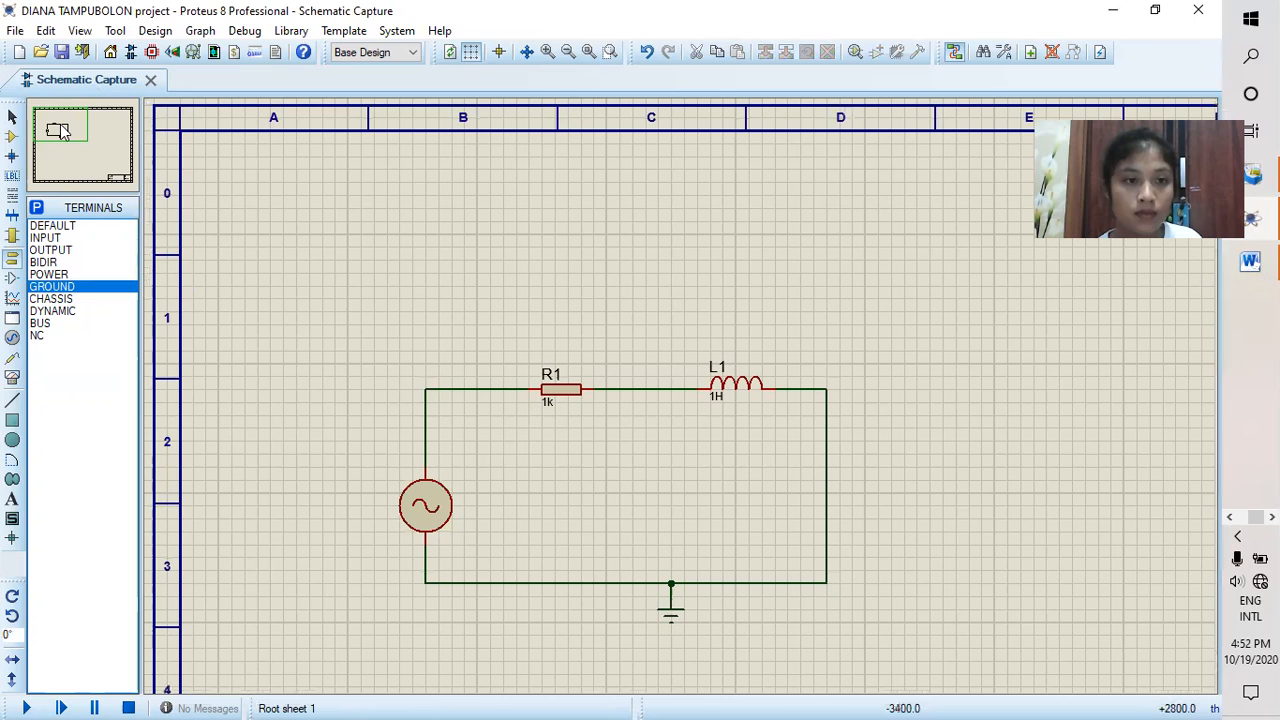
click(13, 379)
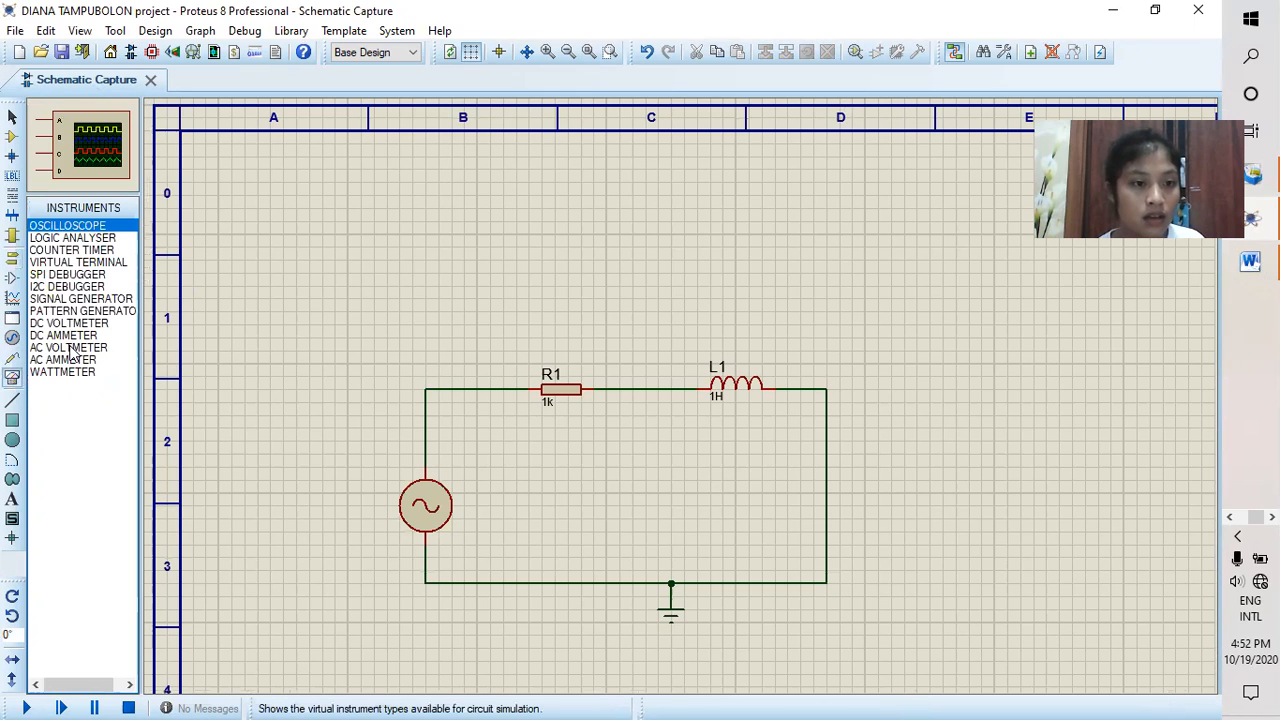
click(70, 348)
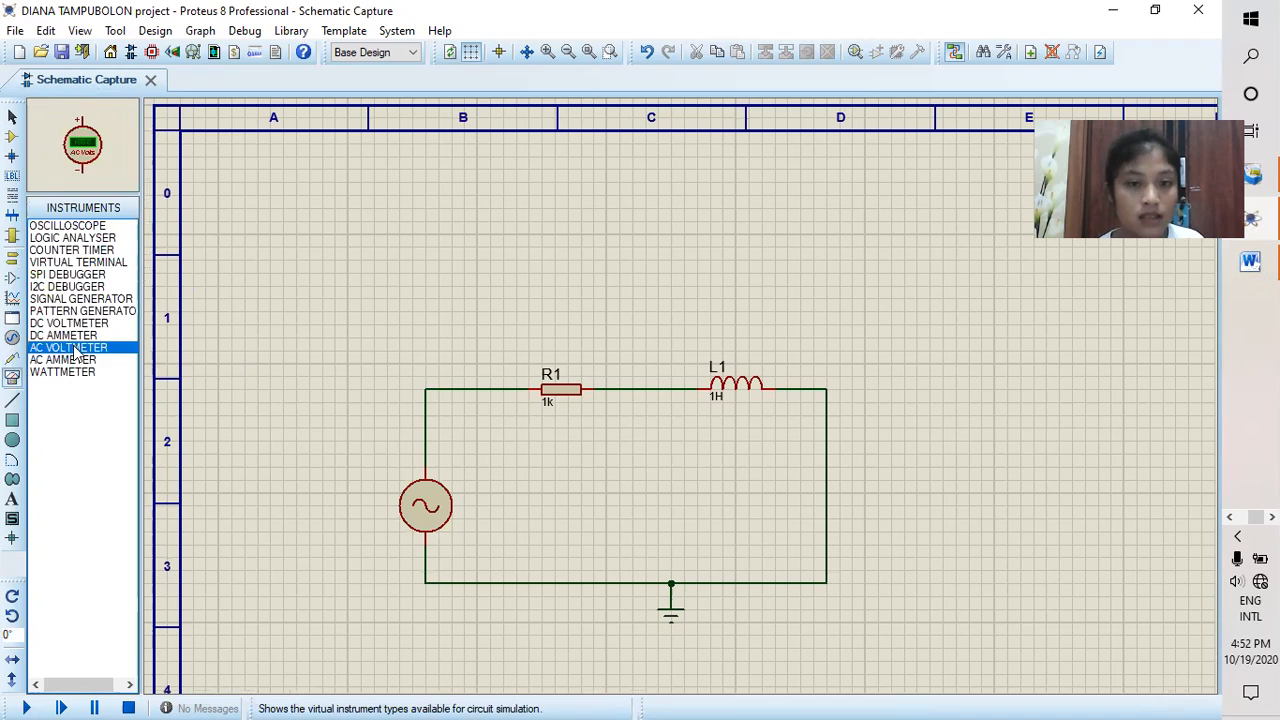
click(559, 281)
click(555, 285)
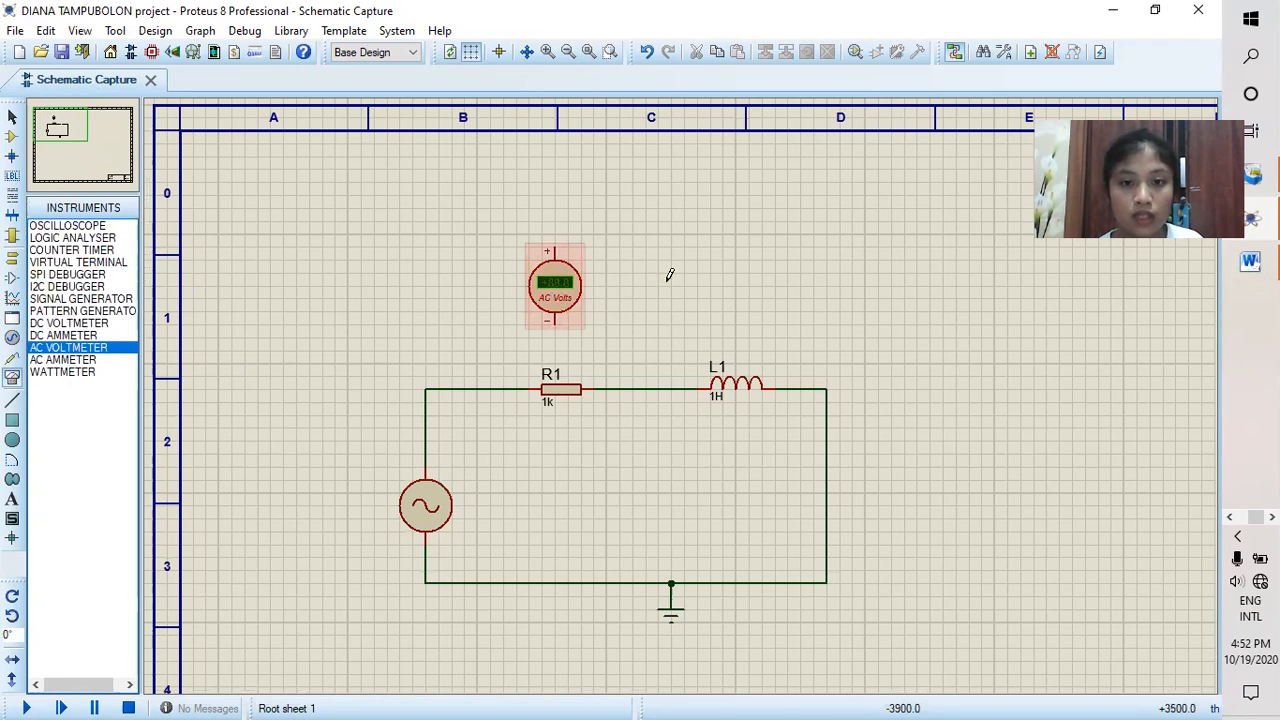
click(724, 266)
click(722, 287)
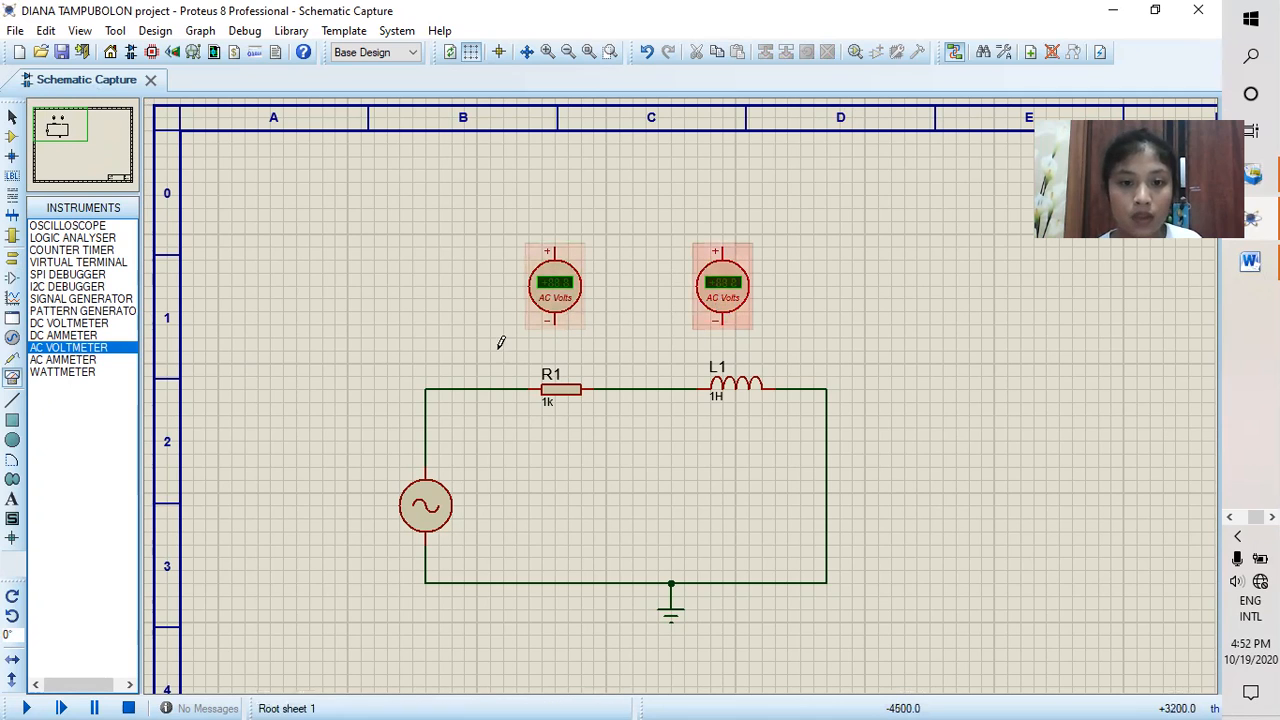
Step: Wire the first AC voltmeter across R1, its negative pin to R1's right side and its positive pin to the left side
click(556, 321)
click(619, 389)
click(555, 248)
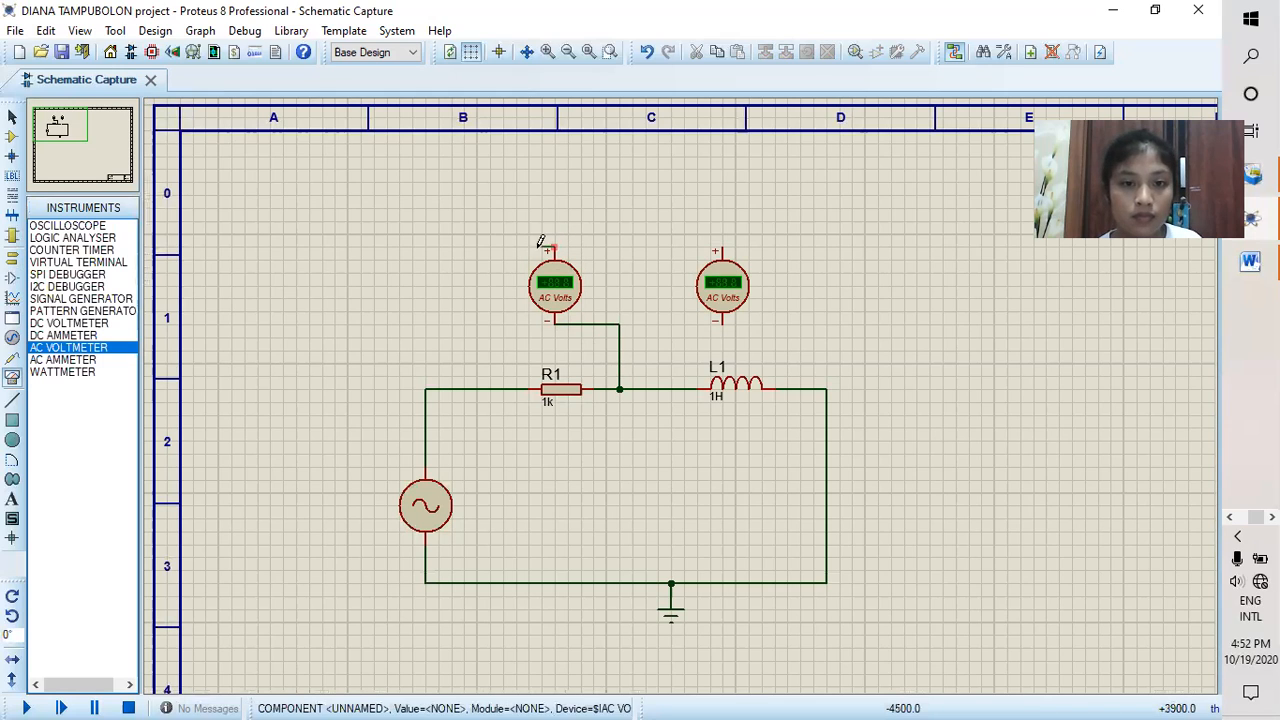
click(503, 389)
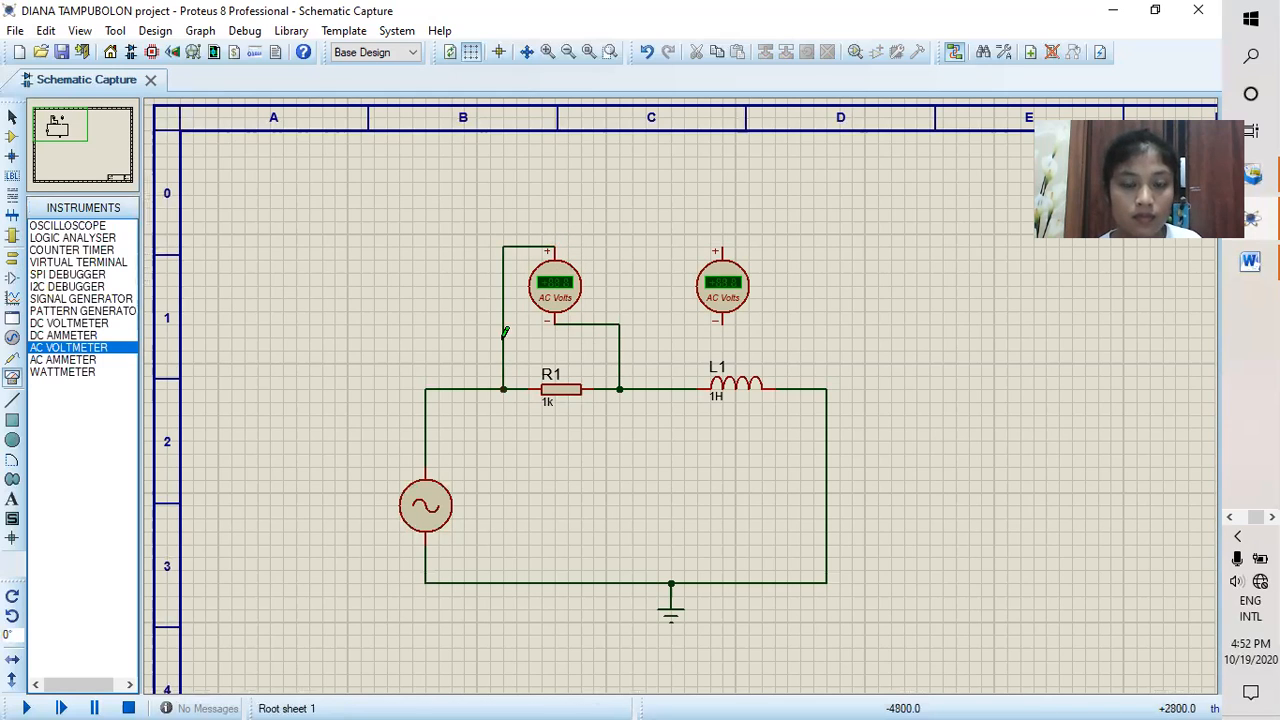
Step: Wire the second AC voltmeter across L1, its negative pin to L1's right side and its positive pin to the left side
click(723, 320)
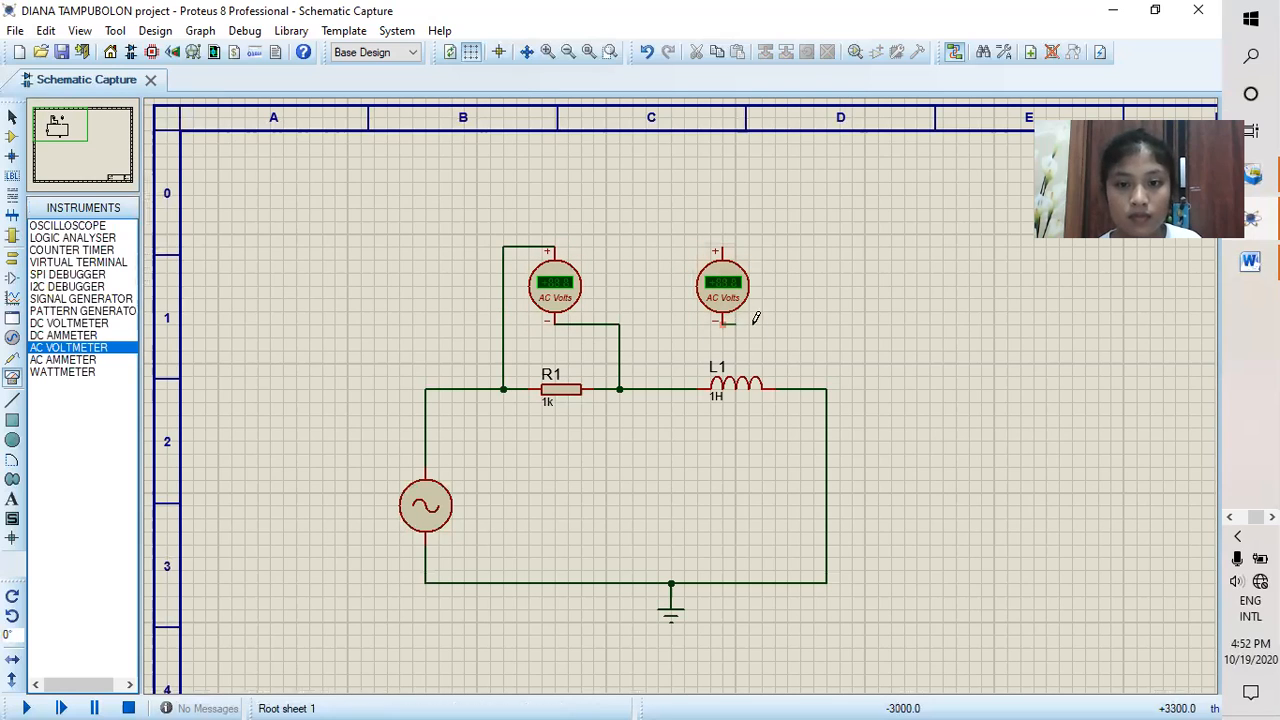
click(787, 389)
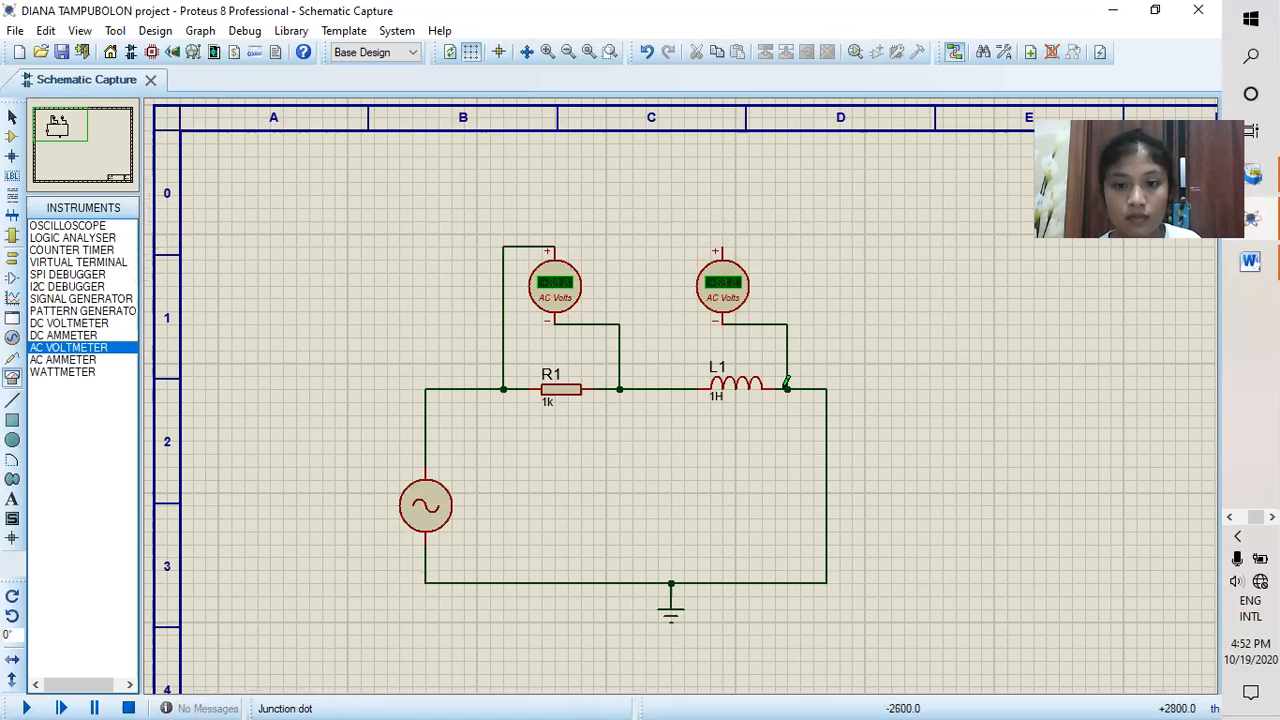
click(721, 244)
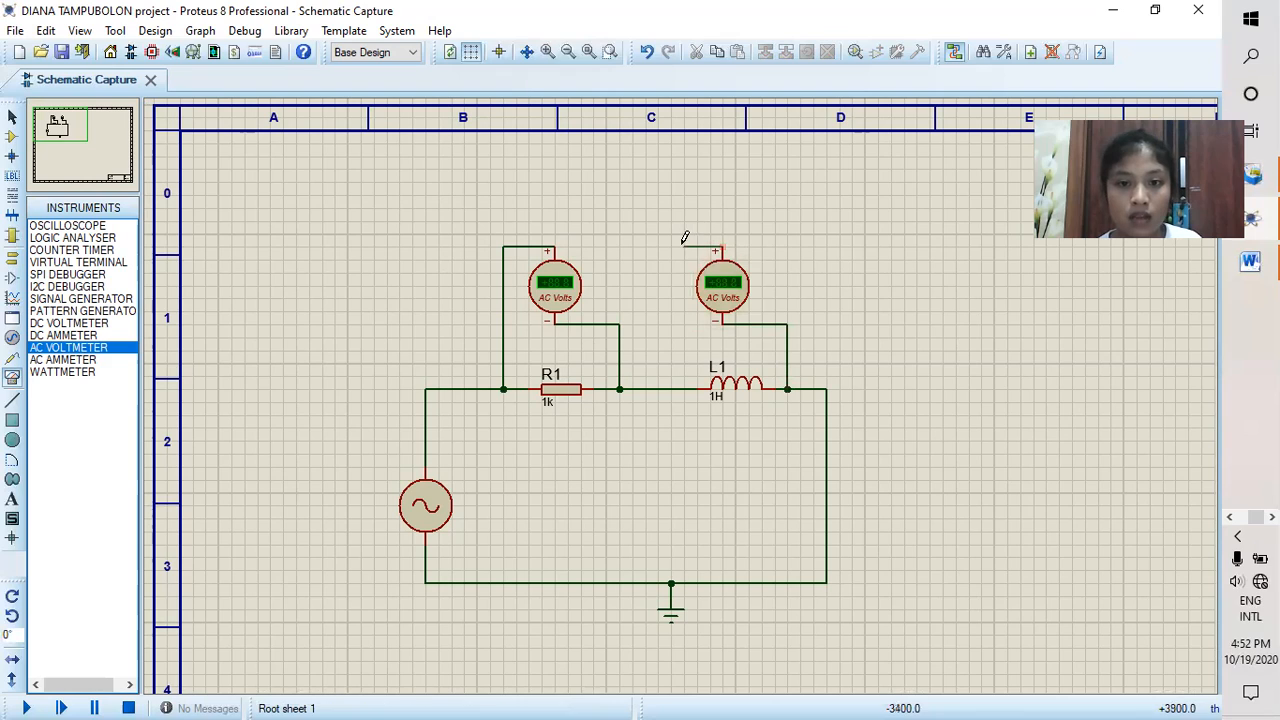
click(685, 388)
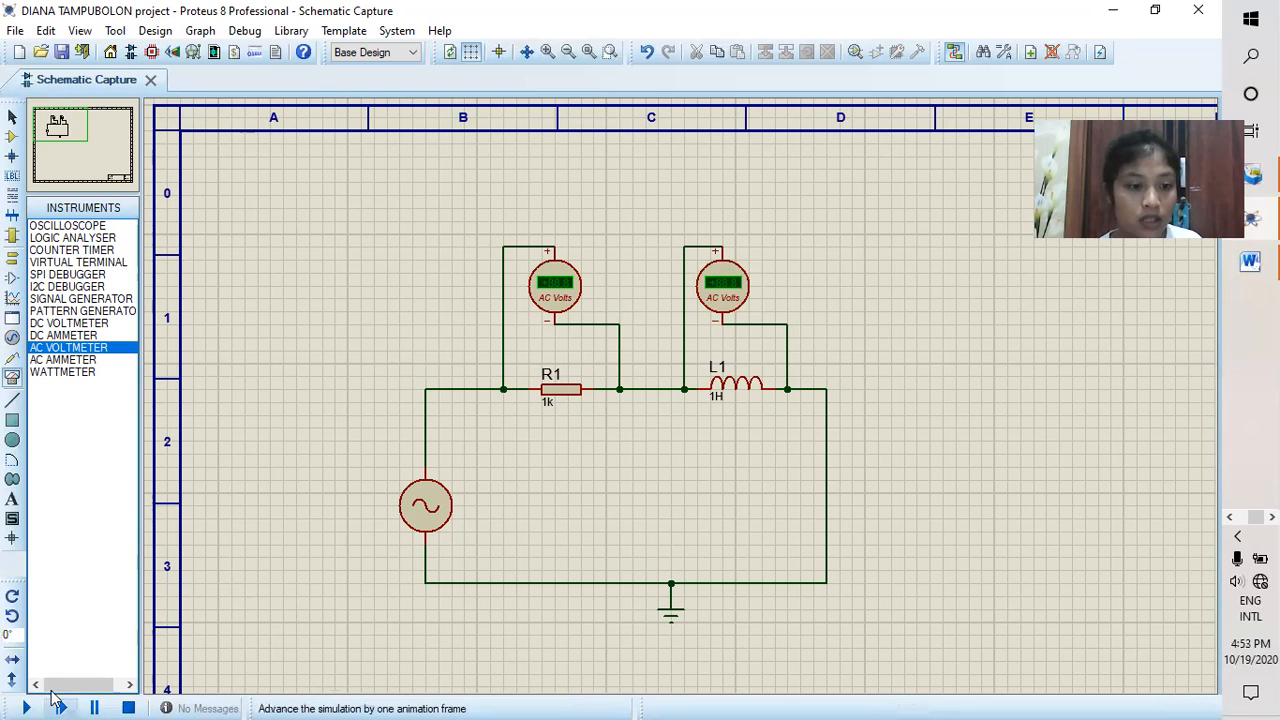
Step: Run the simulation to read the AC voltages across R1 and L1, and stop it
click(29, 704)
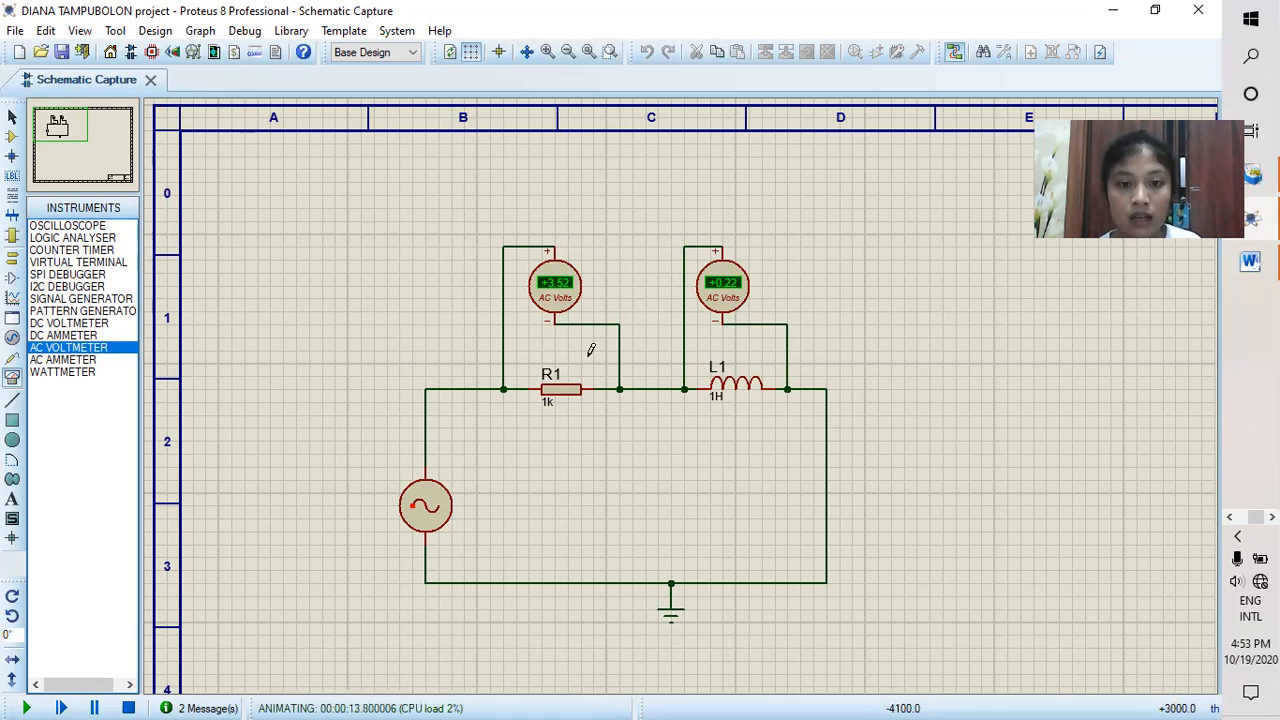
right_click(565, 284)
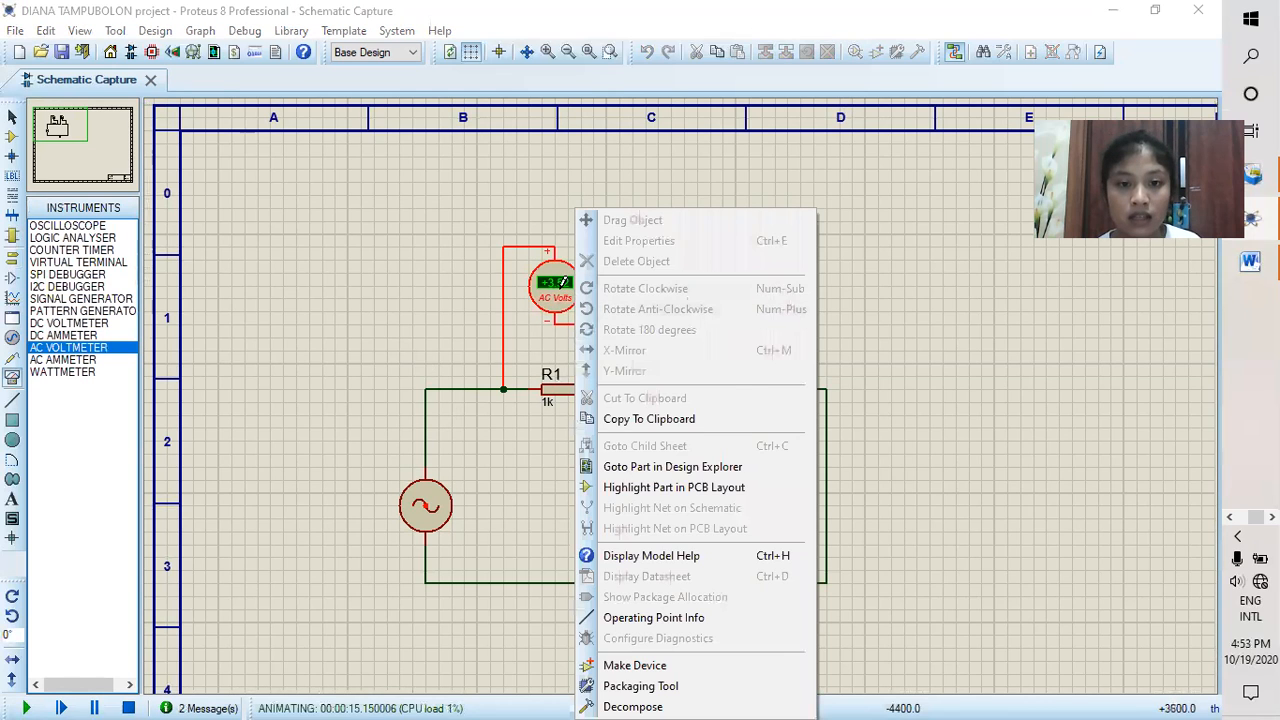
click(565, 296)
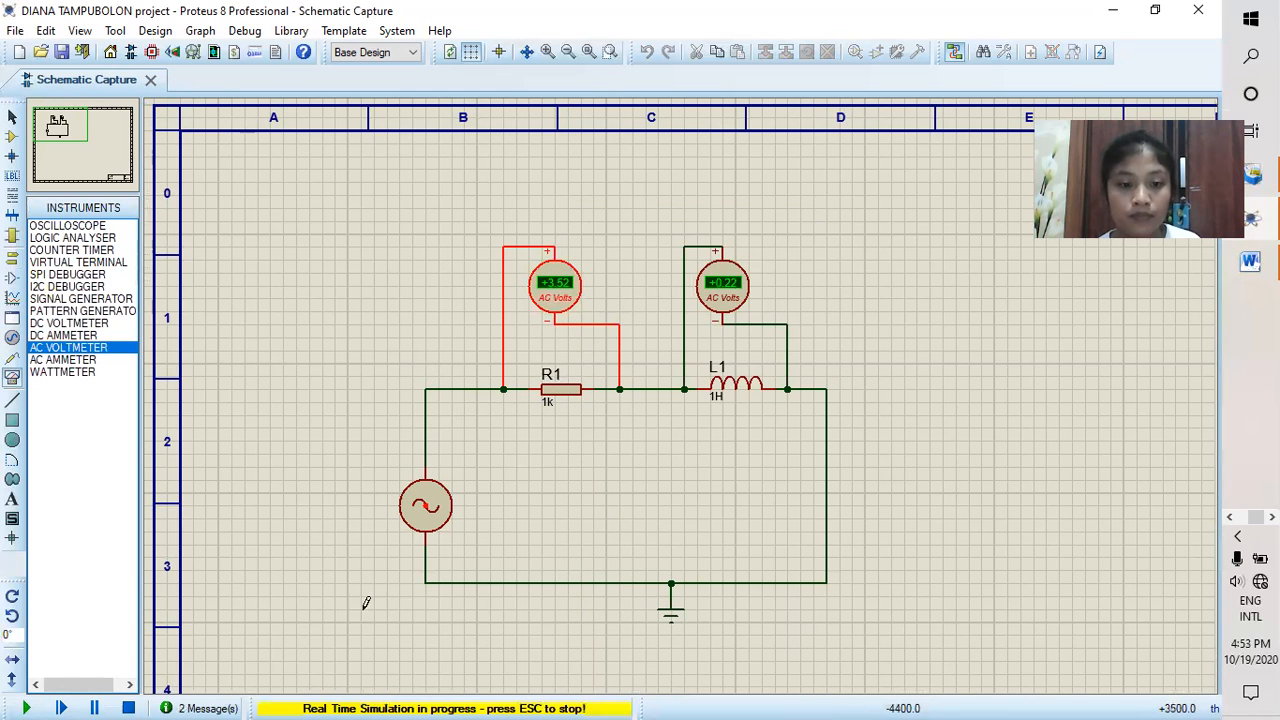
click(128, 706)
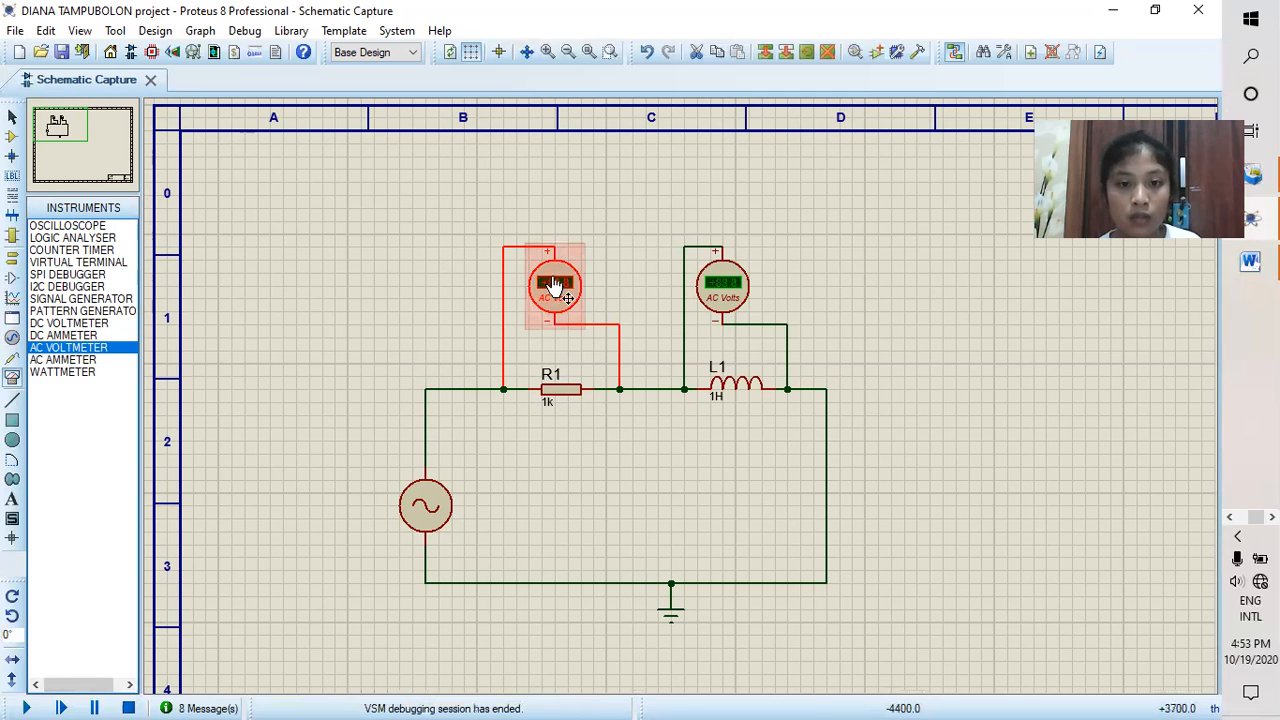
Step: Delete both AC voltmeters and the wire between resistor R1 and inductor L1
right_click(565, 287)
click(632, 261)
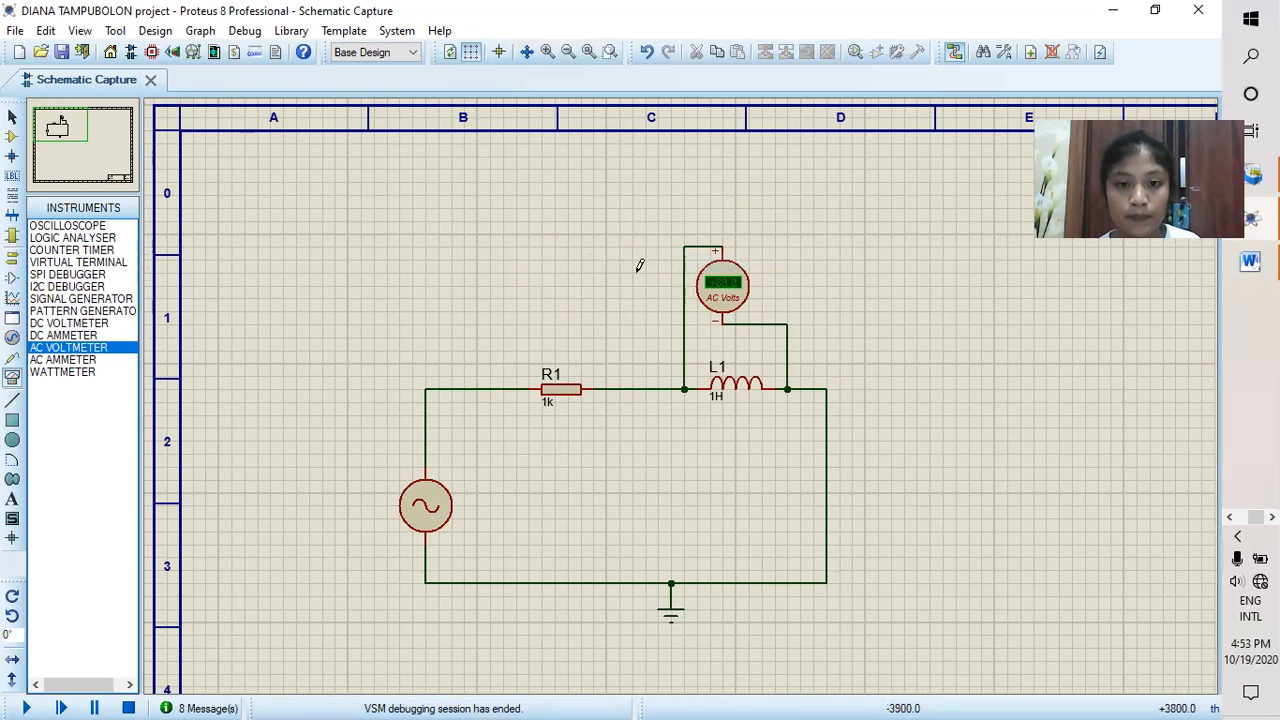
right_click(722, 305)
click(790, 260)
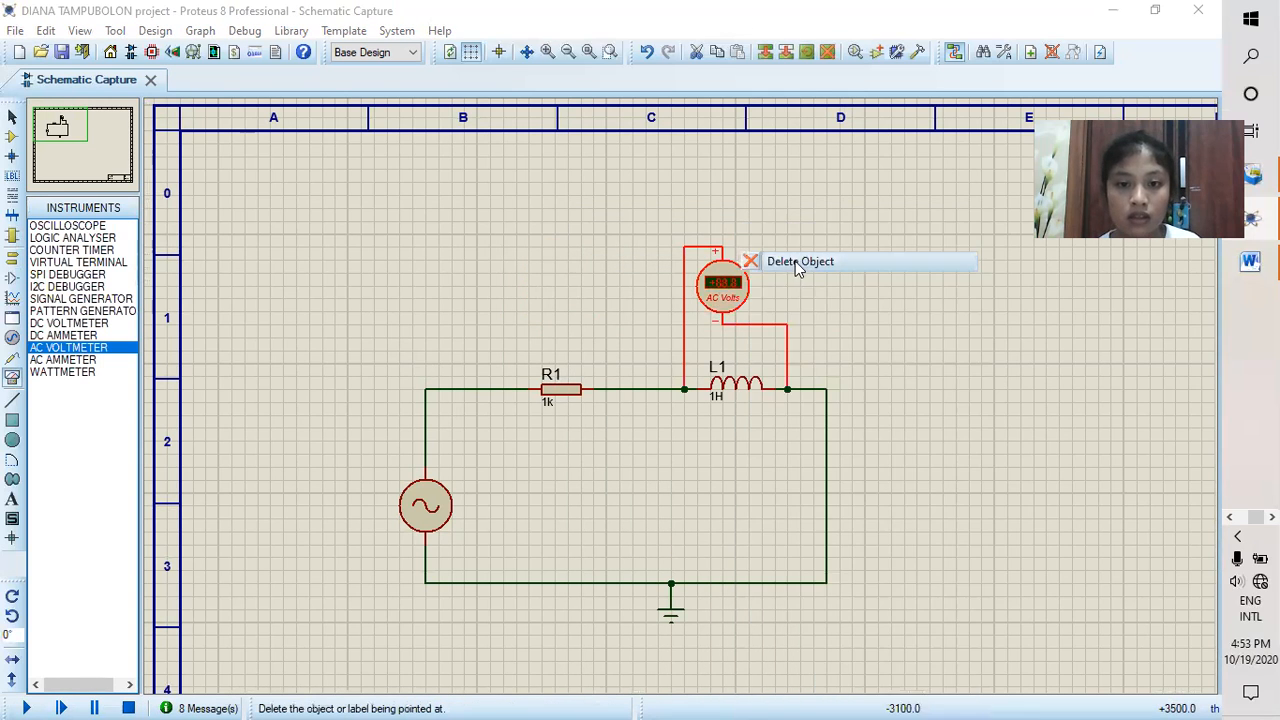
right_click(645, 385)
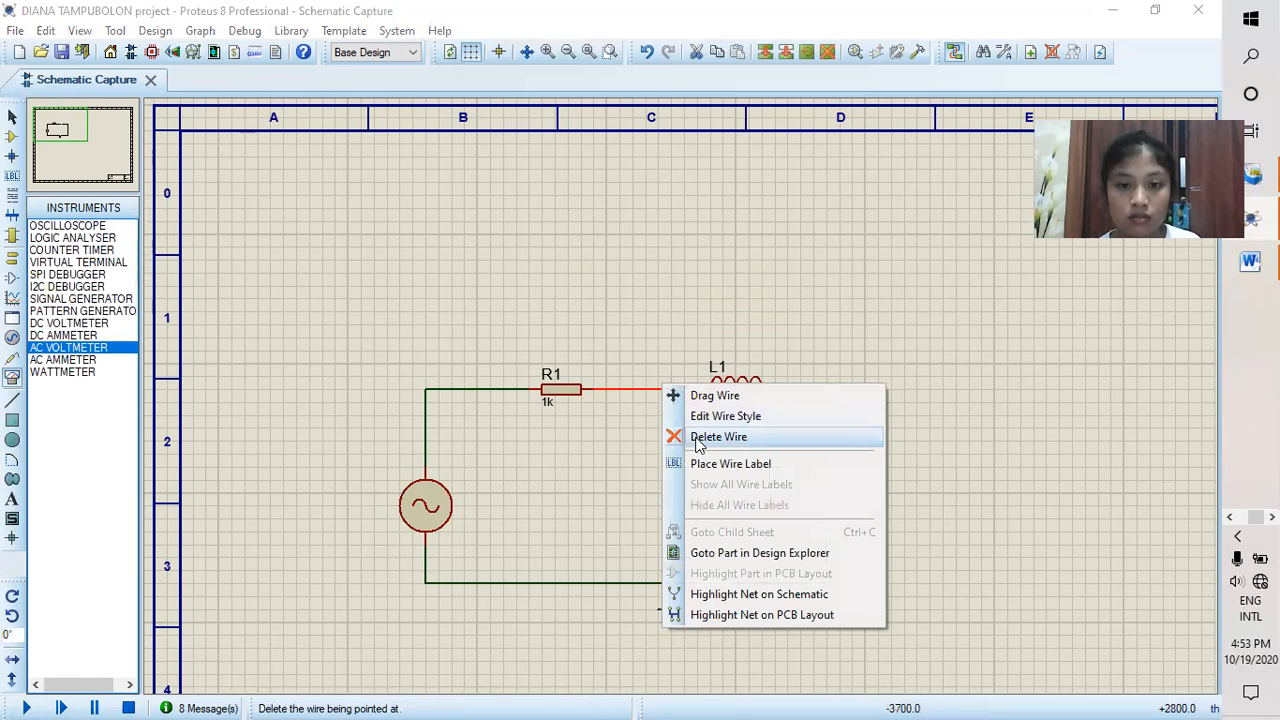
click(700, 434)
Step: Place an AC ammeter above the gap in the circuit, wiring its negative pin to L1's left end and its positive pin to R1's right end
click(100, 360)
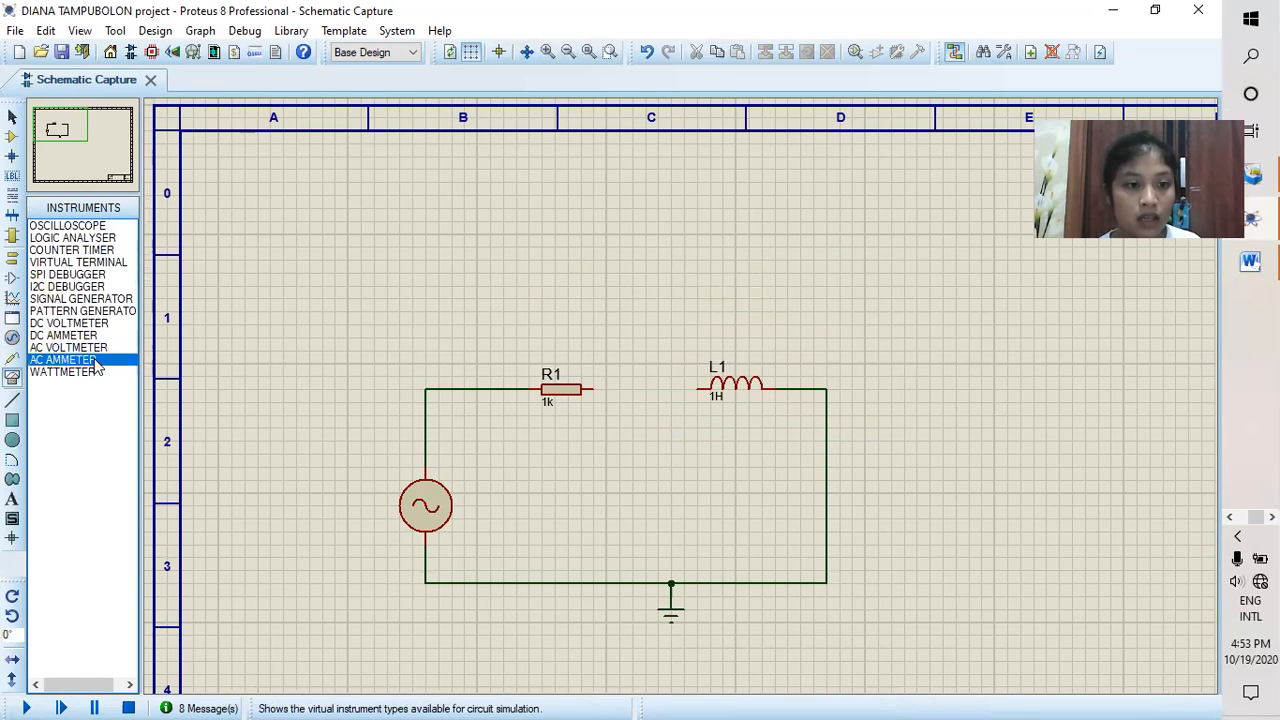
click(628, 307)
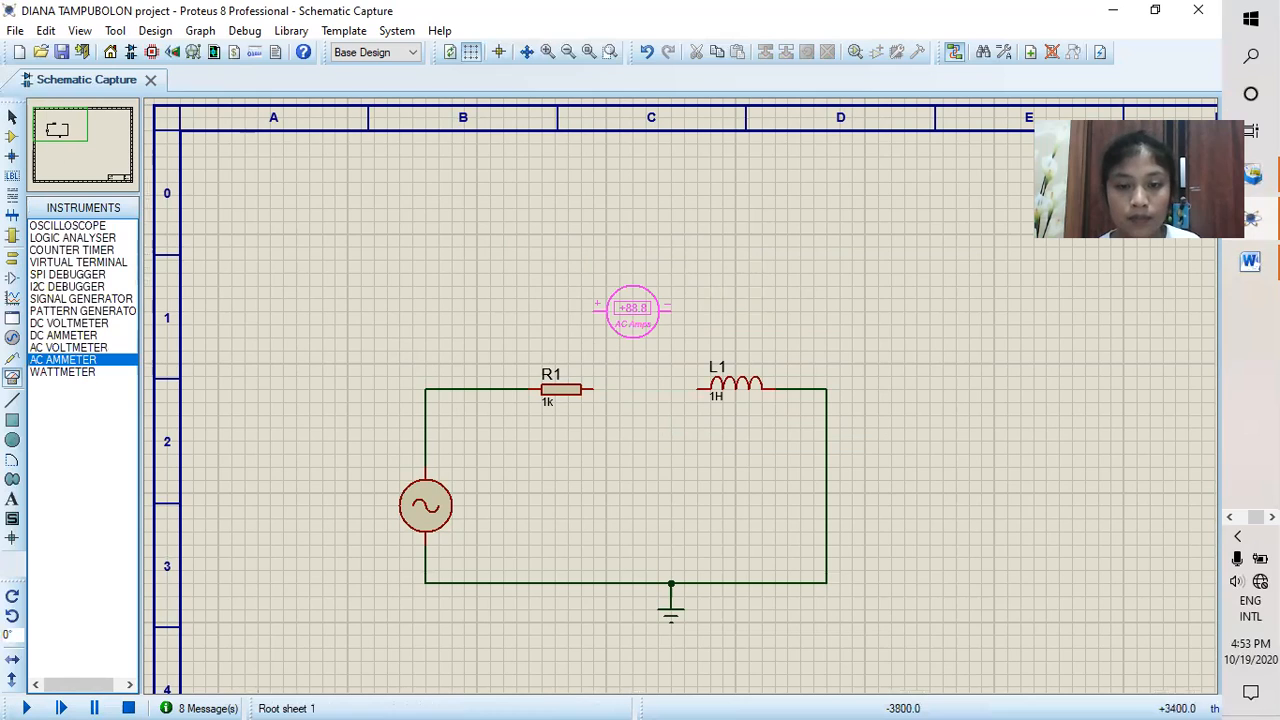
click(645, 310)
click(682, 310)
click(698, 388)
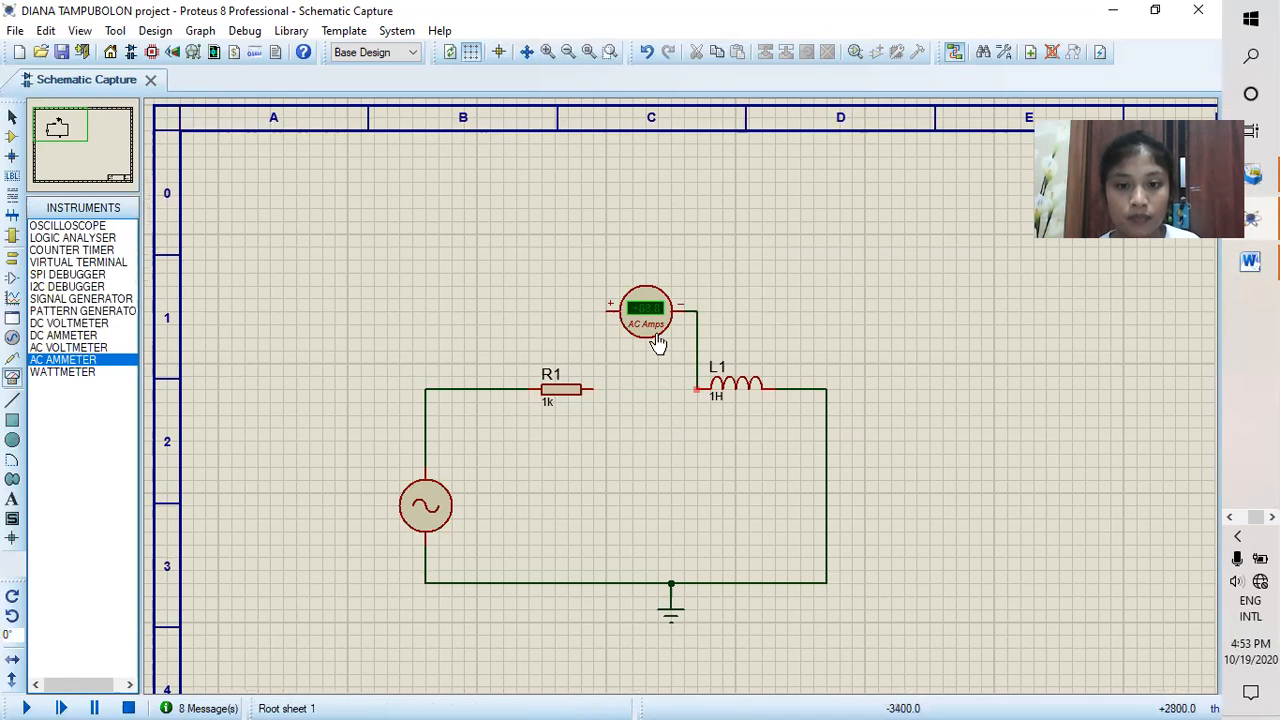
click(606, 310)
click(593, 389)
Step: Set the AC ammeter's display range to Milliamps
click(651, 331)
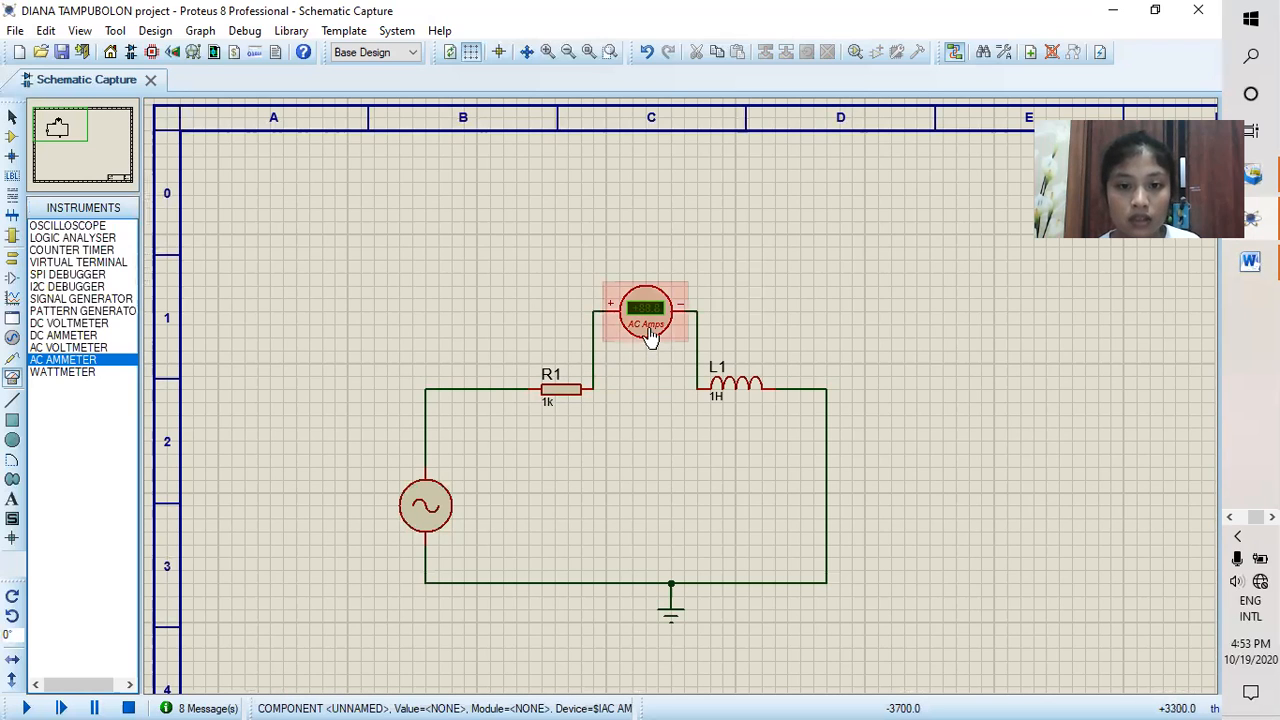
click(653, 336)
click(650, 312)
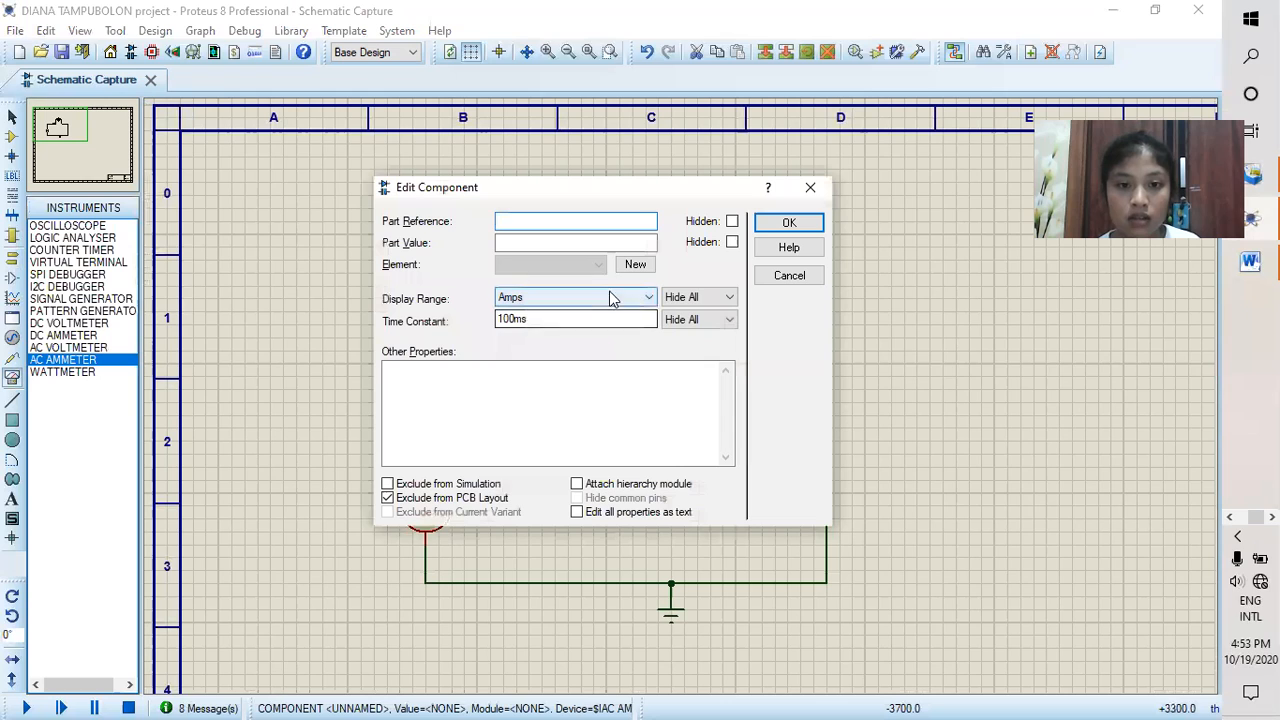
click(649, 298)
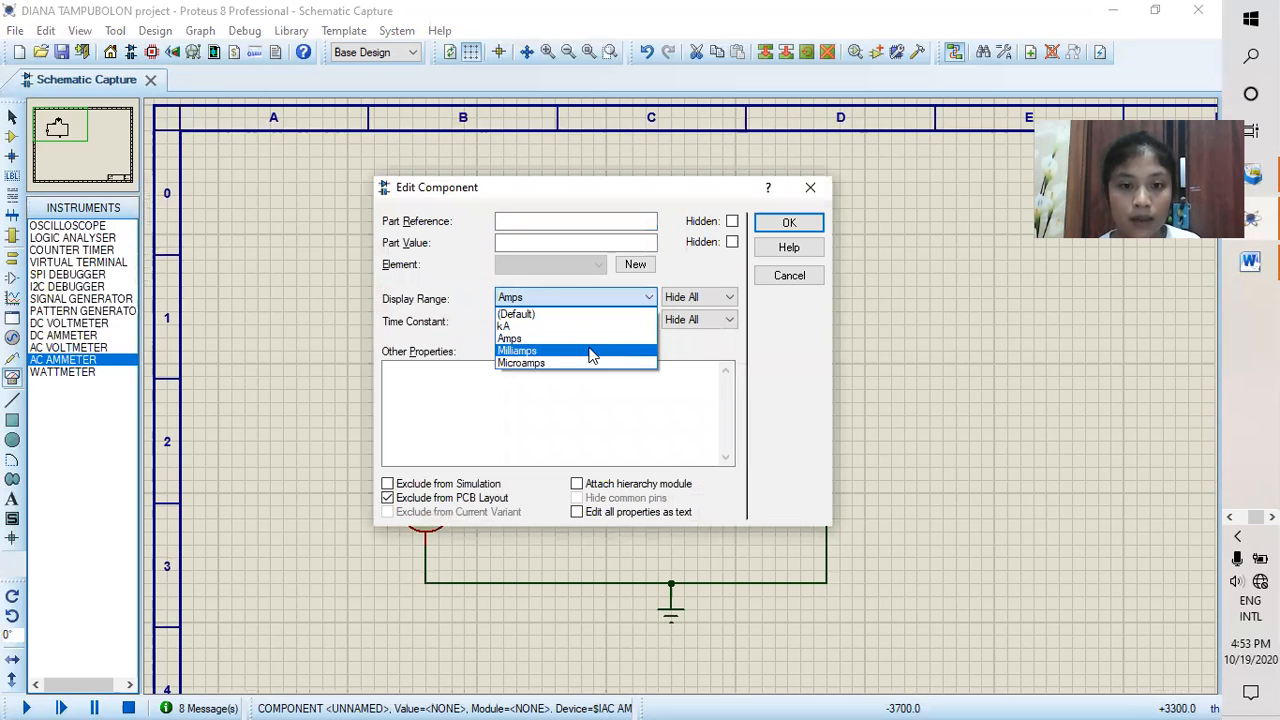
click(590, 355)
click(789, 222)
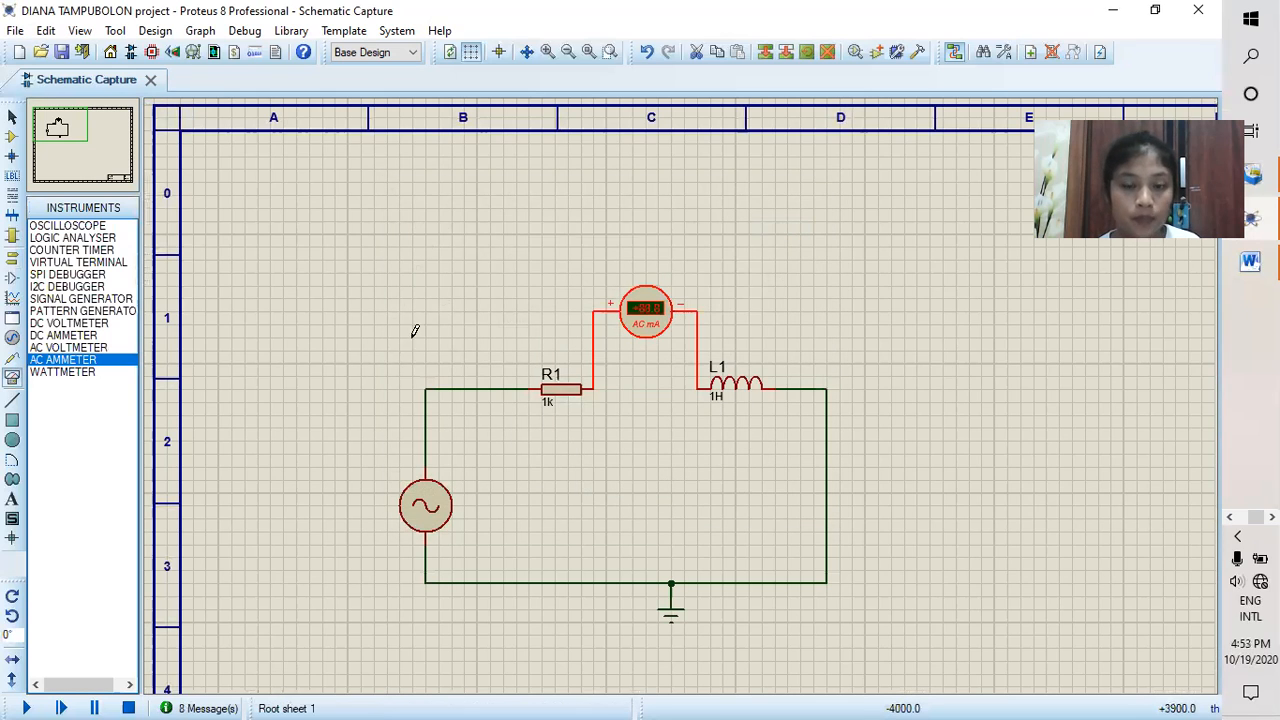
Step: Run the simulation to read the circuit current in milliamps, and stop it
click(30, 702)
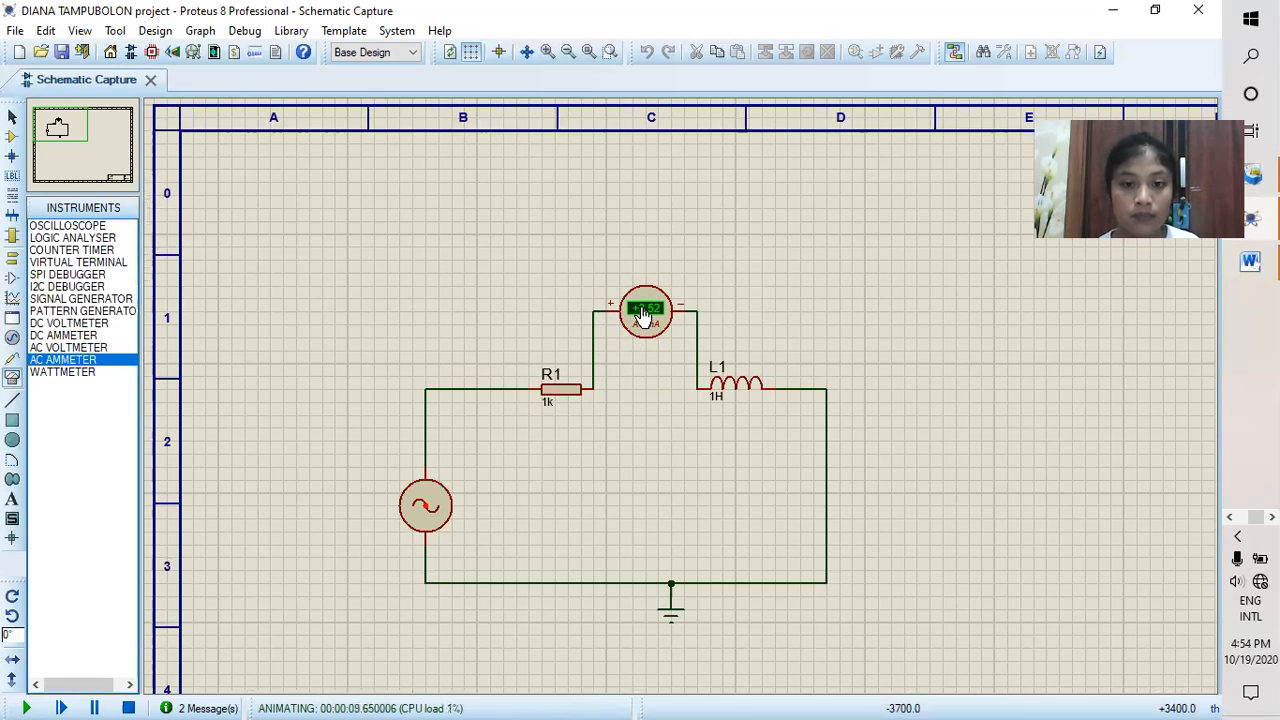
click(128, 706)
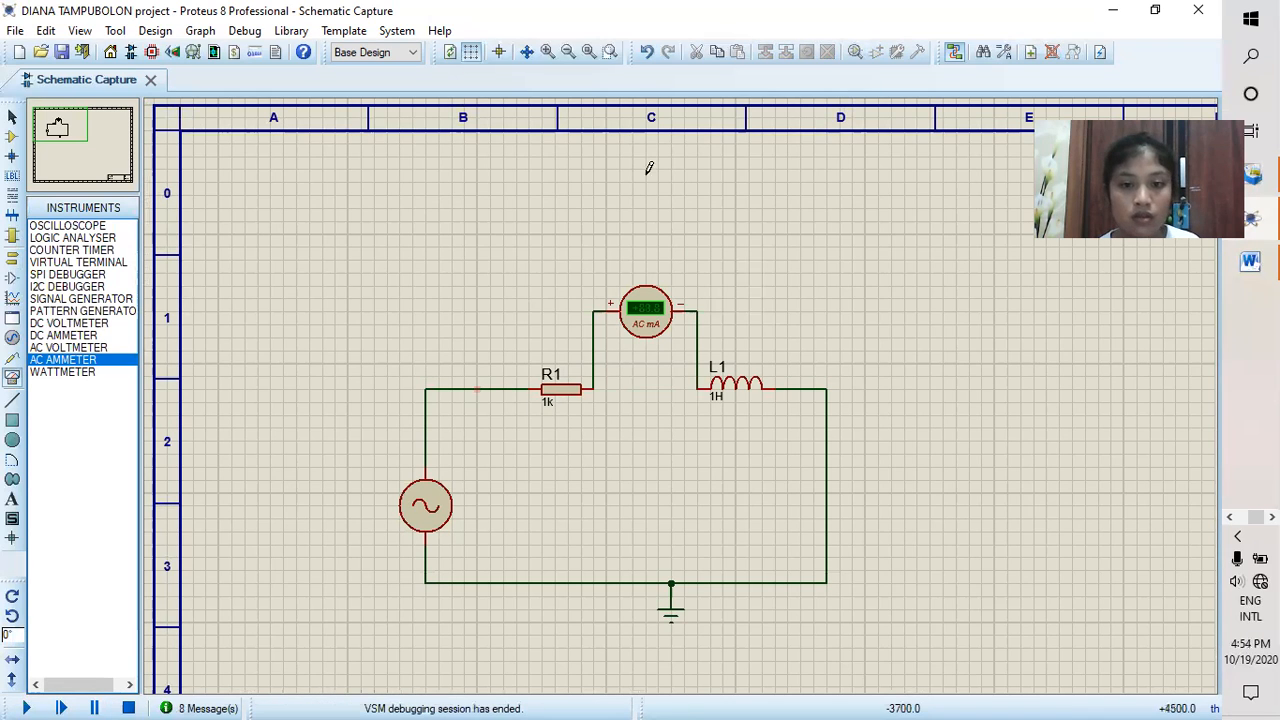
Step: Delete the AC ammeter and reconnect R1's right end directly to L1's left end with a wire
right_click(653, 305)
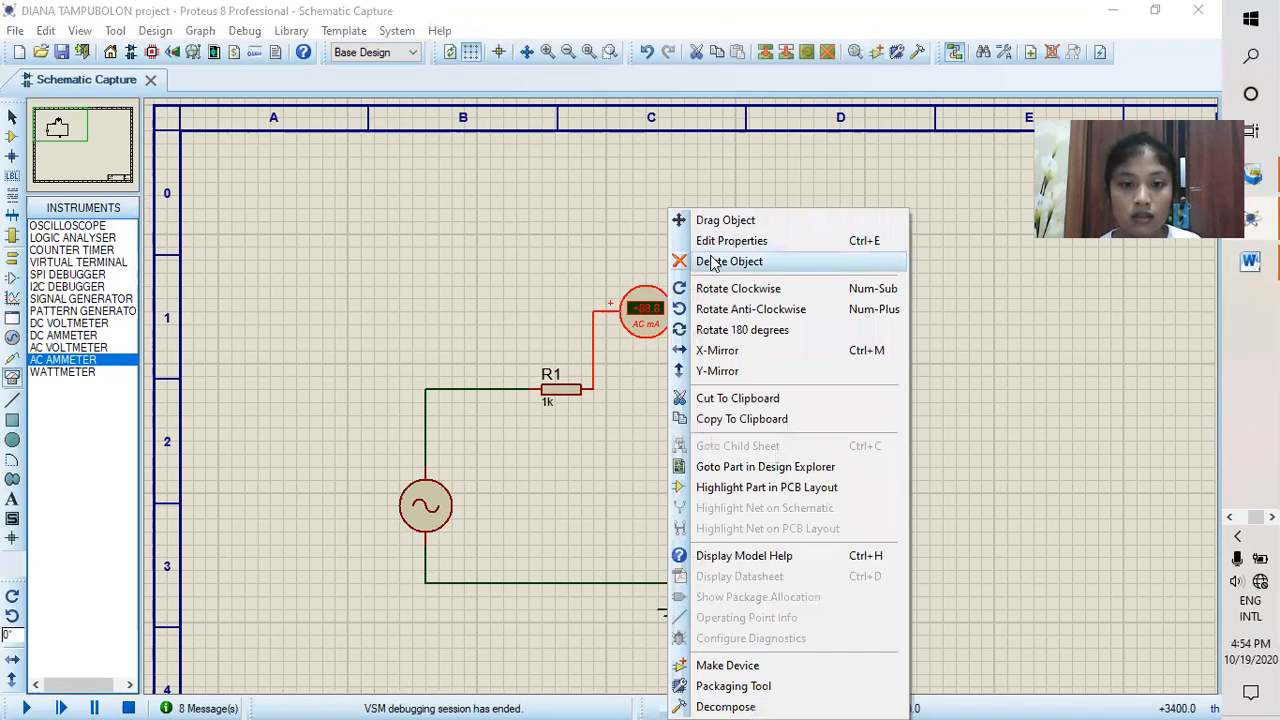
click(713, 263)
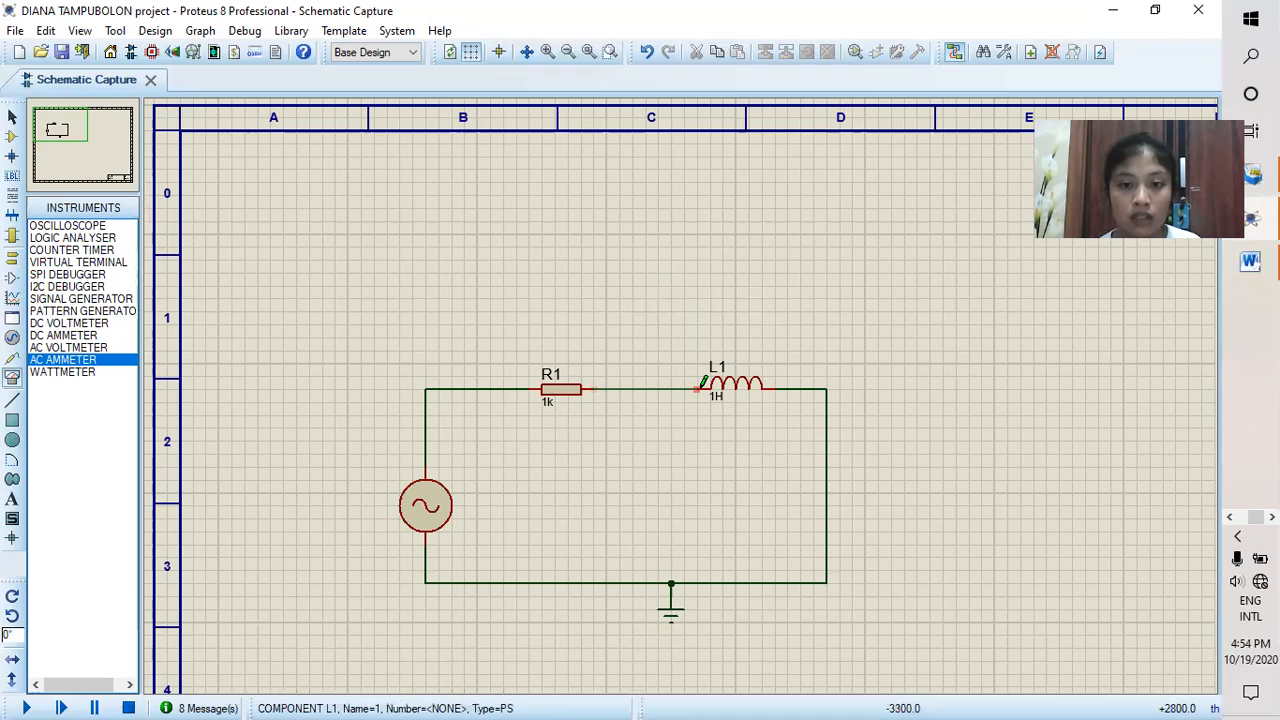
Step: Set the alternator's frequency to 30Hz
click(437, 512)
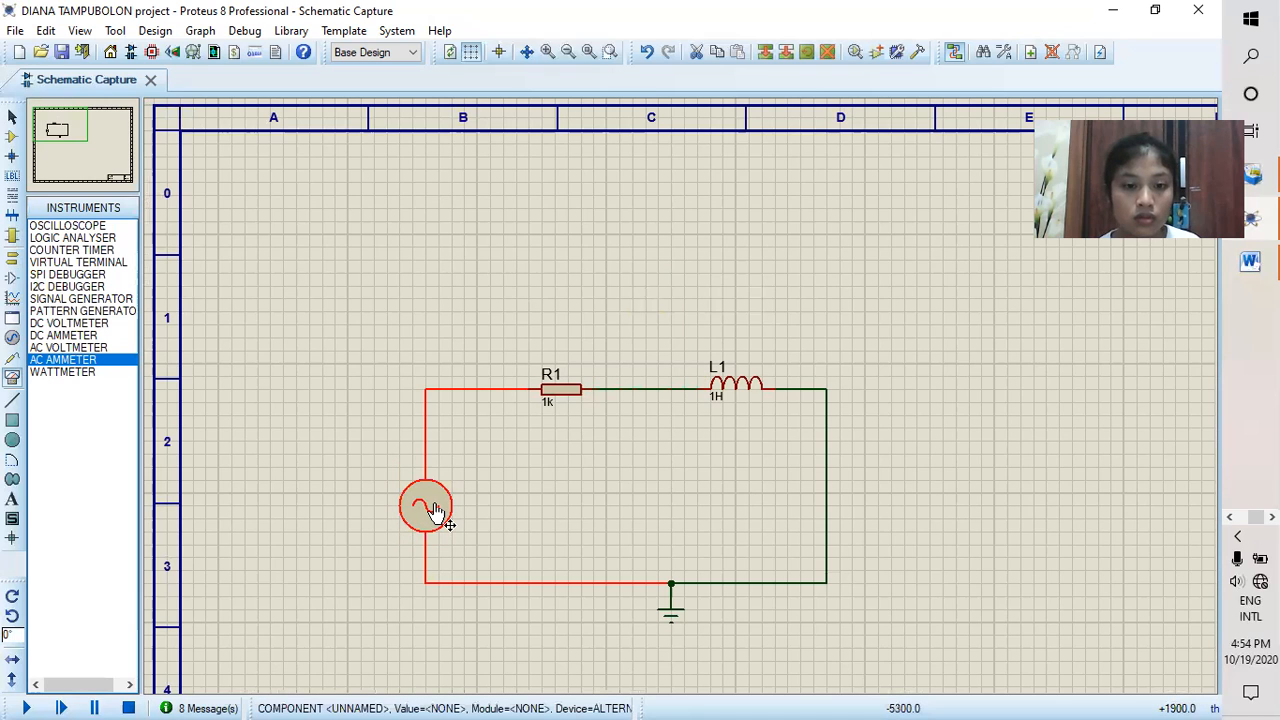
click(437, 512)
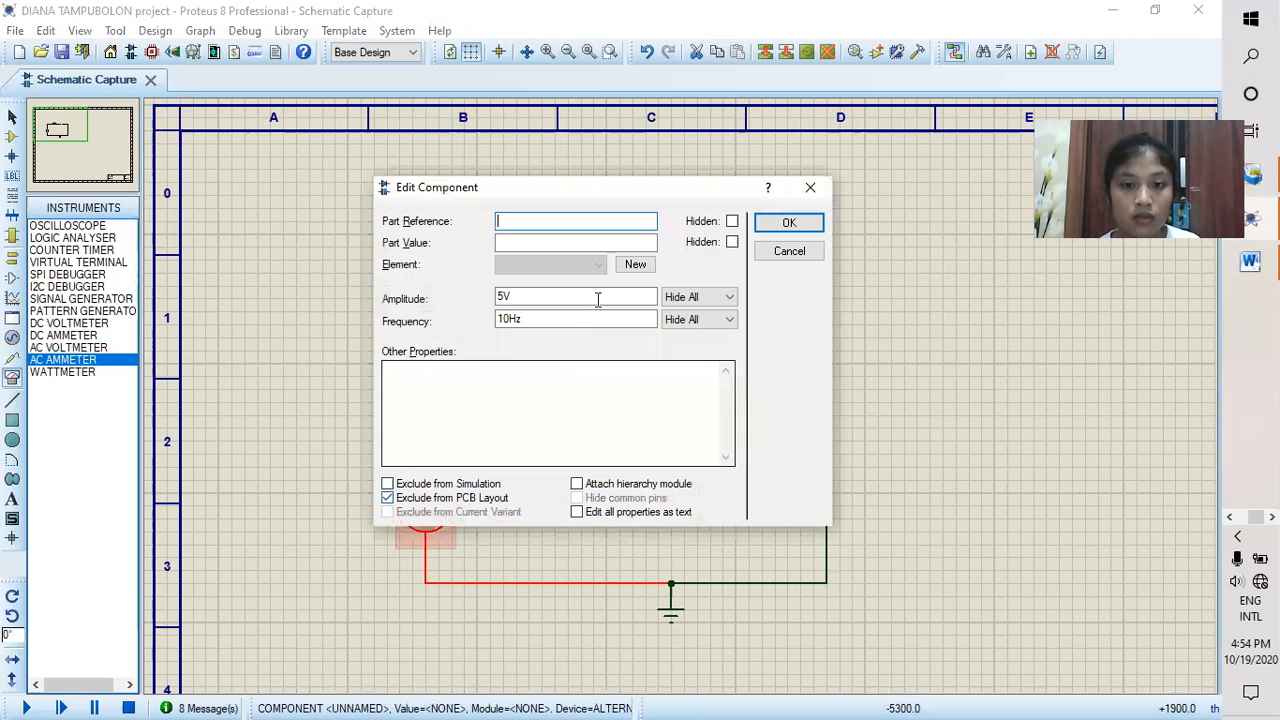
click(505, 319)
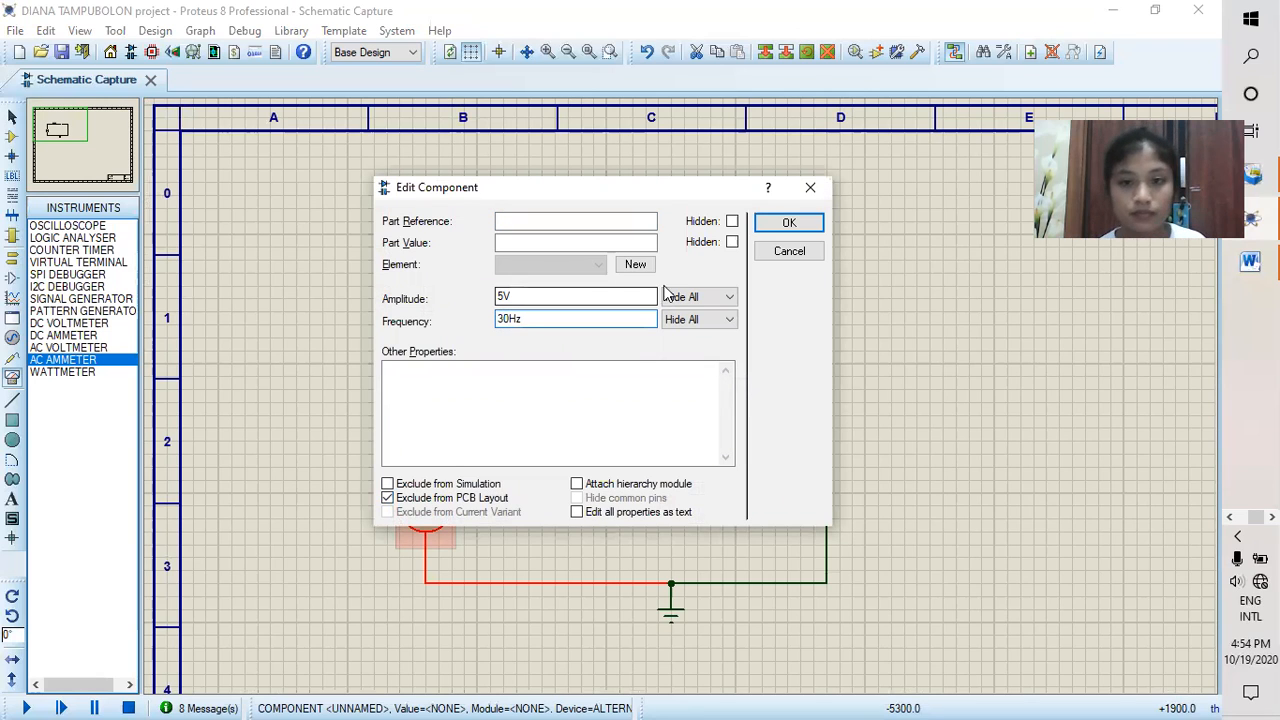
click(789, 222)
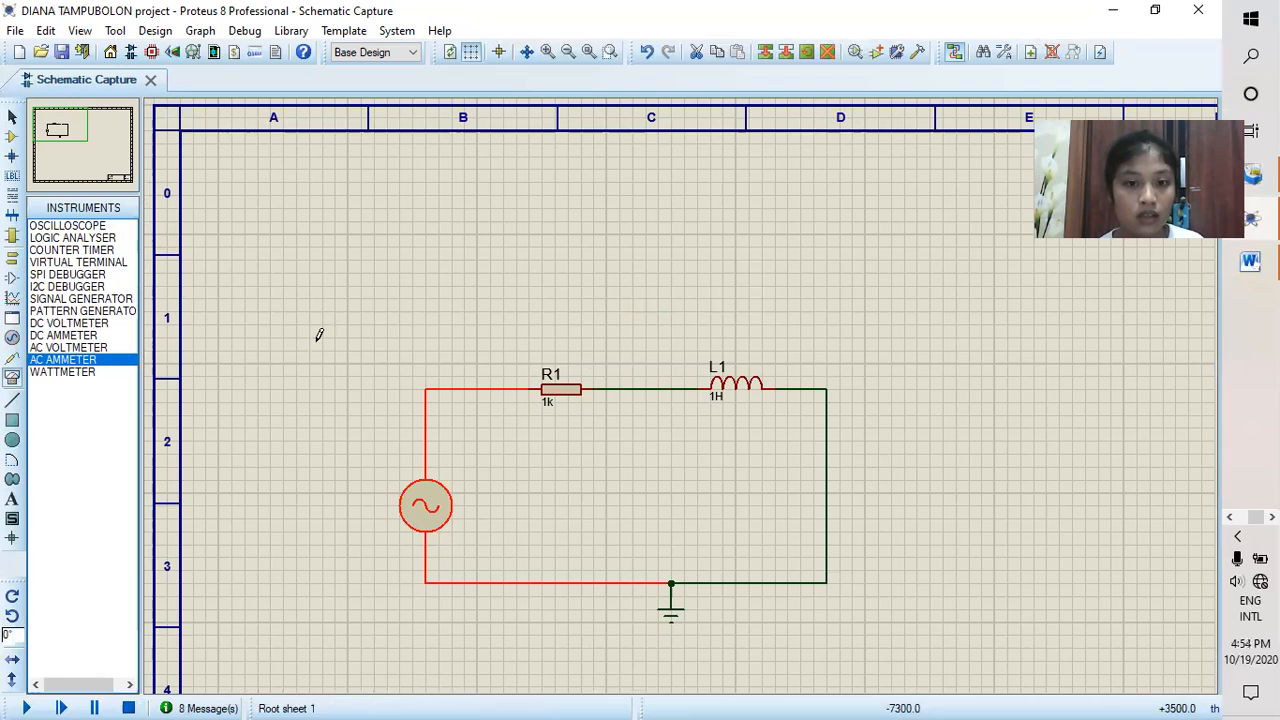
Step: Place two AC voltmeters, one above resistor R1 and one above inductor L1
click(84, 348)
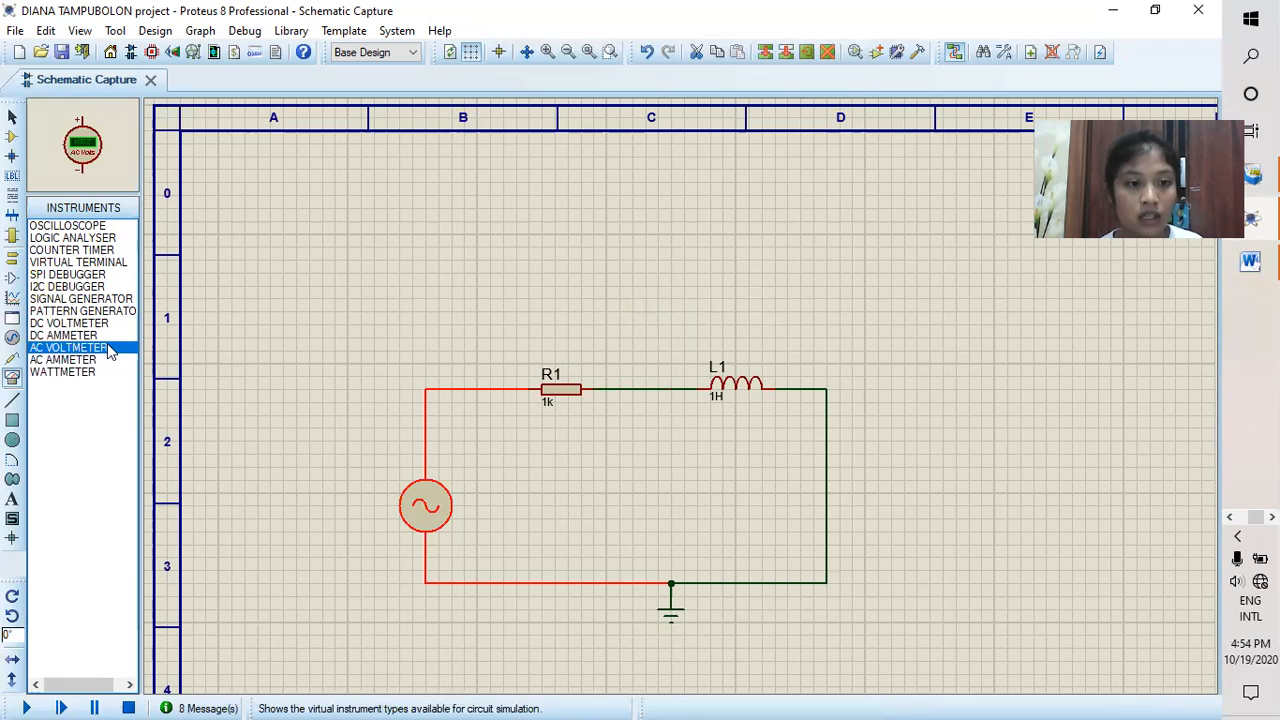
click(557, 273)
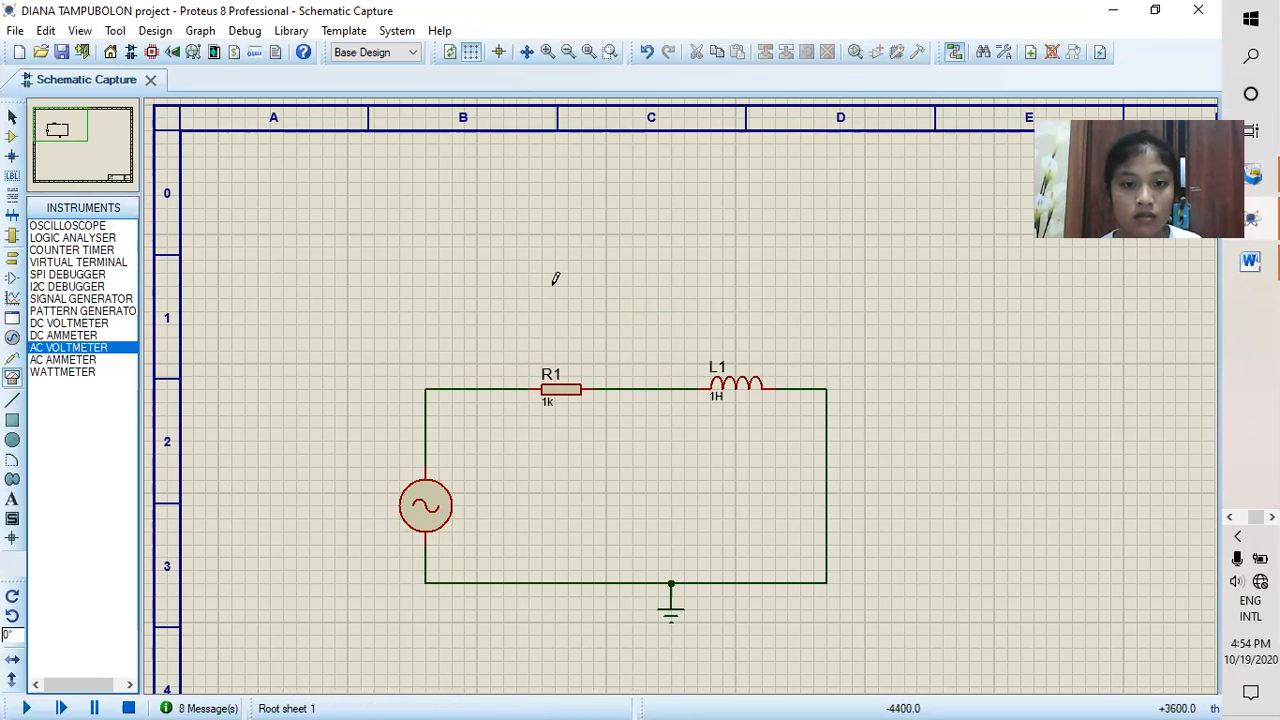
click(568, 285)
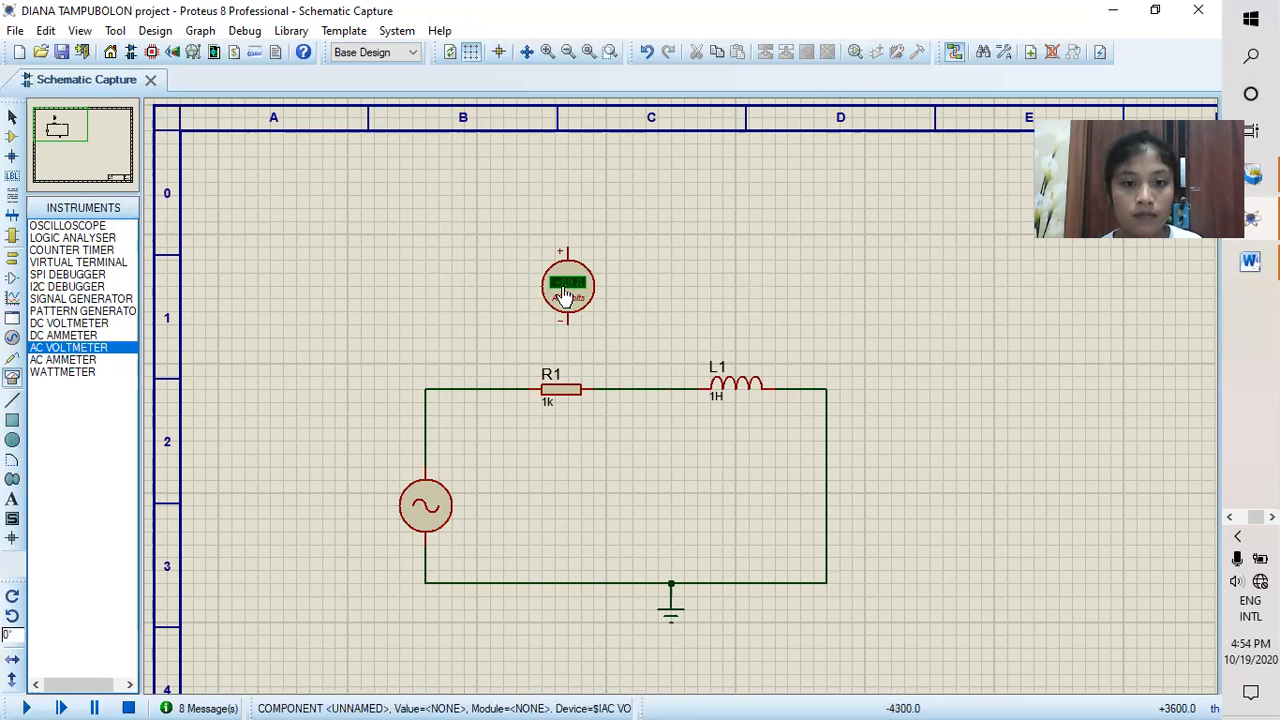
click(722, 285)
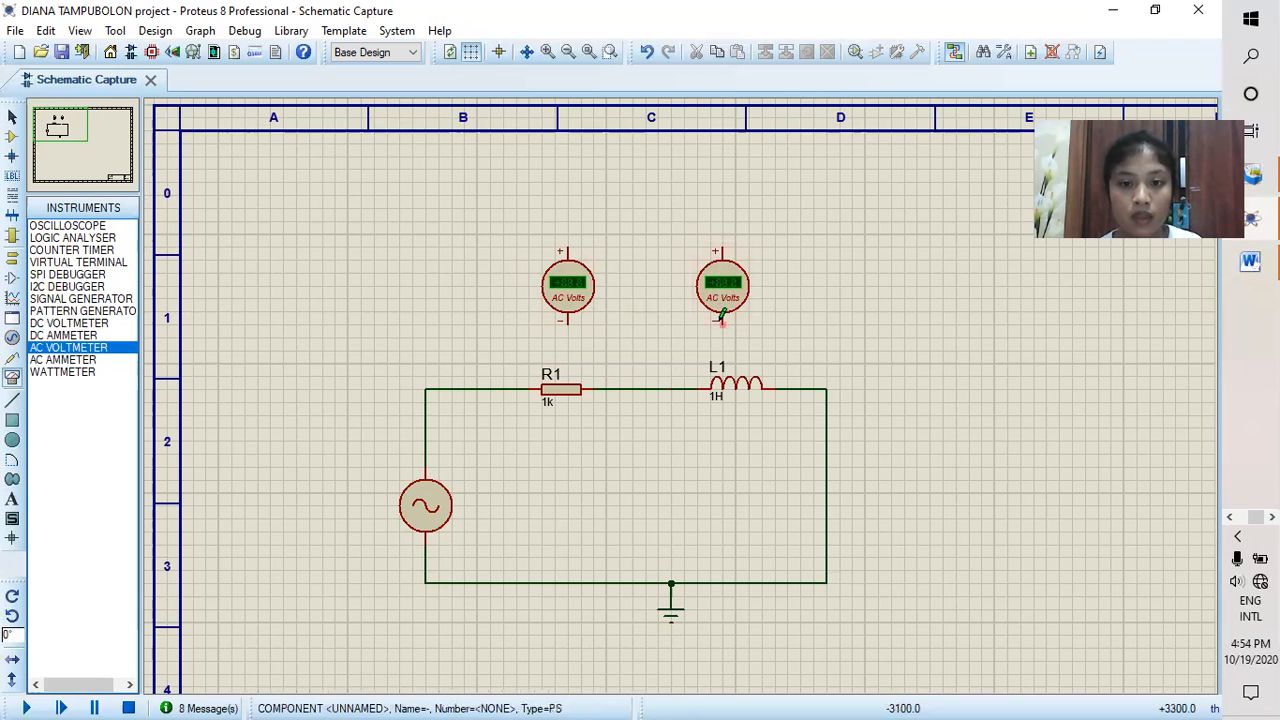
Step: Wire the AC voltmeter above L1 across the inductor, its negative pin to L1's right side and its positive pin to the left side
click(722, 320)
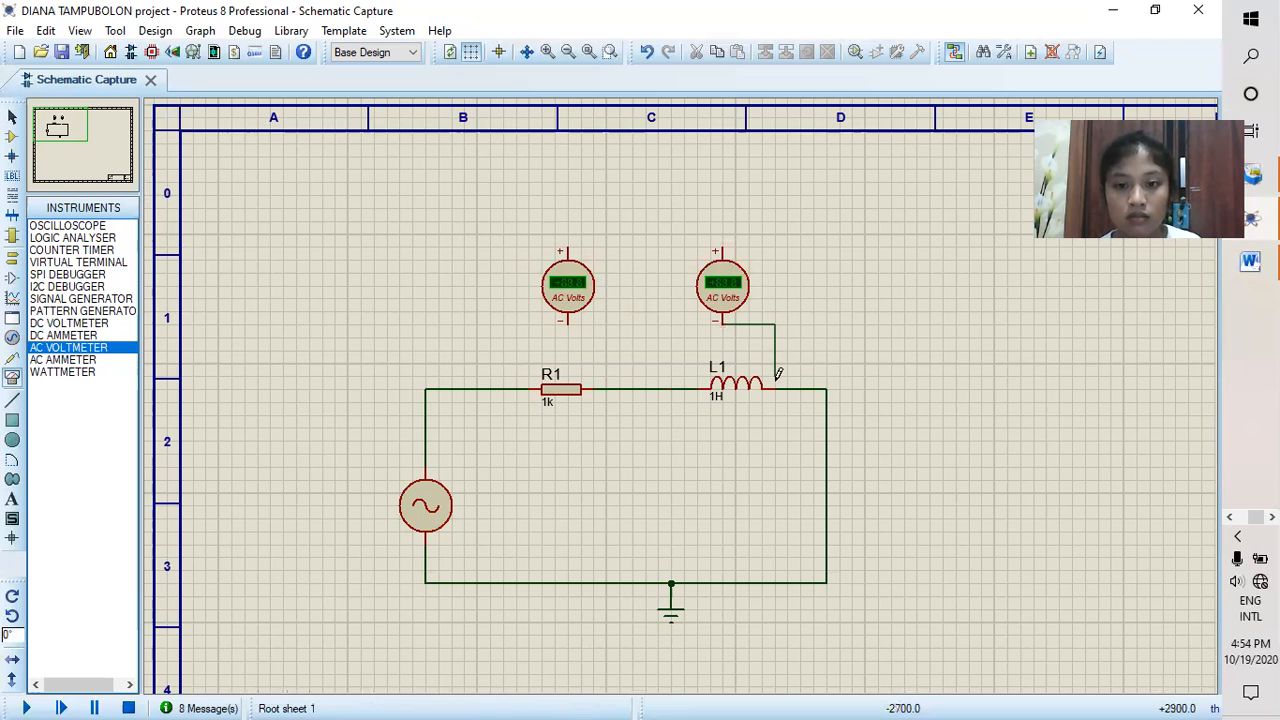
click(776, 387)
click(722, 248)
click(684, 388)
Step: Wire the AC voltmeter above R1 across the resistor, its negative pin to R1's right side and its positive pin to the left side
click(567, 320)
click(606, 388)
click(567, 245)
click(503, 388)
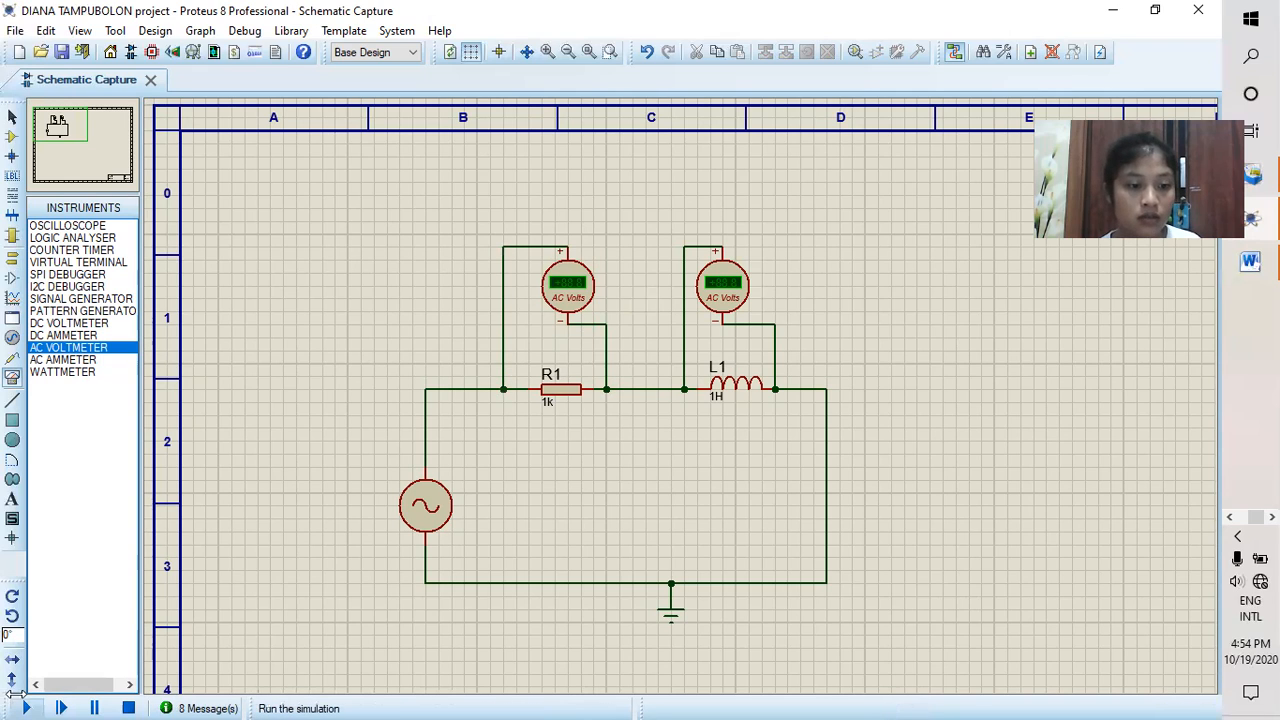
Step: Run the simulation to read the AC voltages across R1 and L1 at 30Hz, and stop it
click(26, 707)
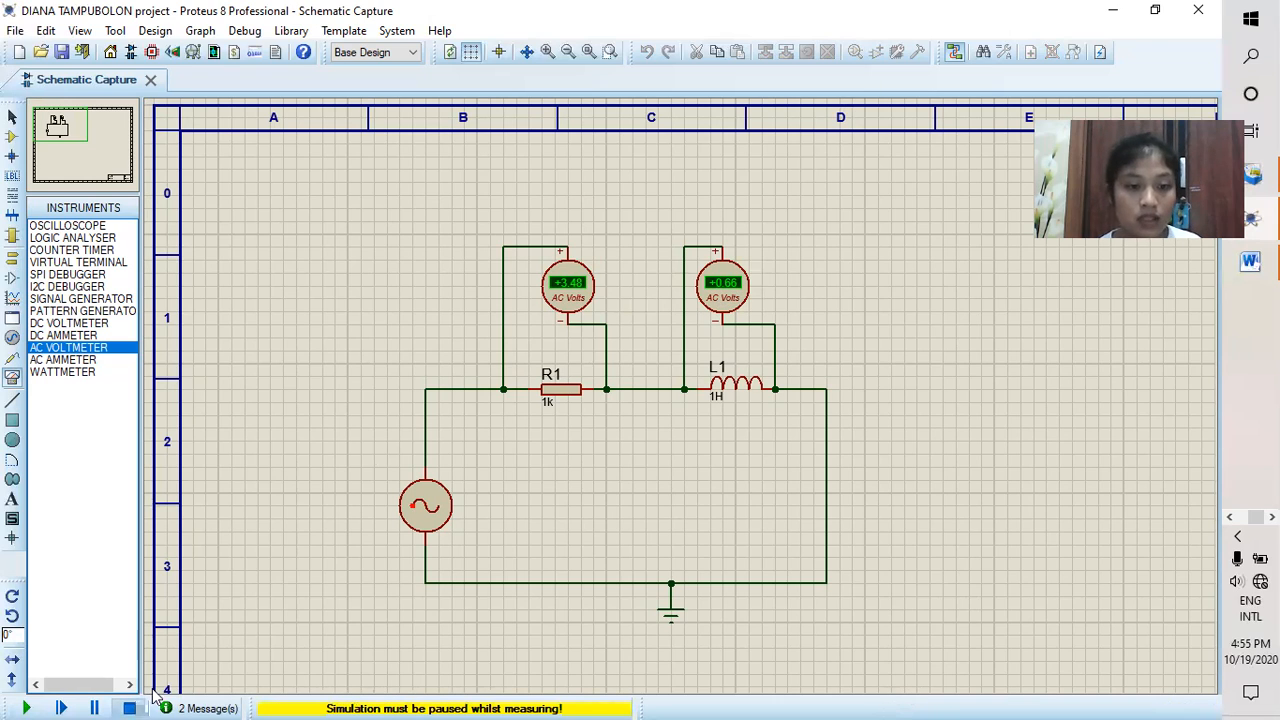
click(128, 708)
Step: Delete the AC voltmeters across R1 and L1, along with the wire joining R1 to L1
right_click(549, 296)
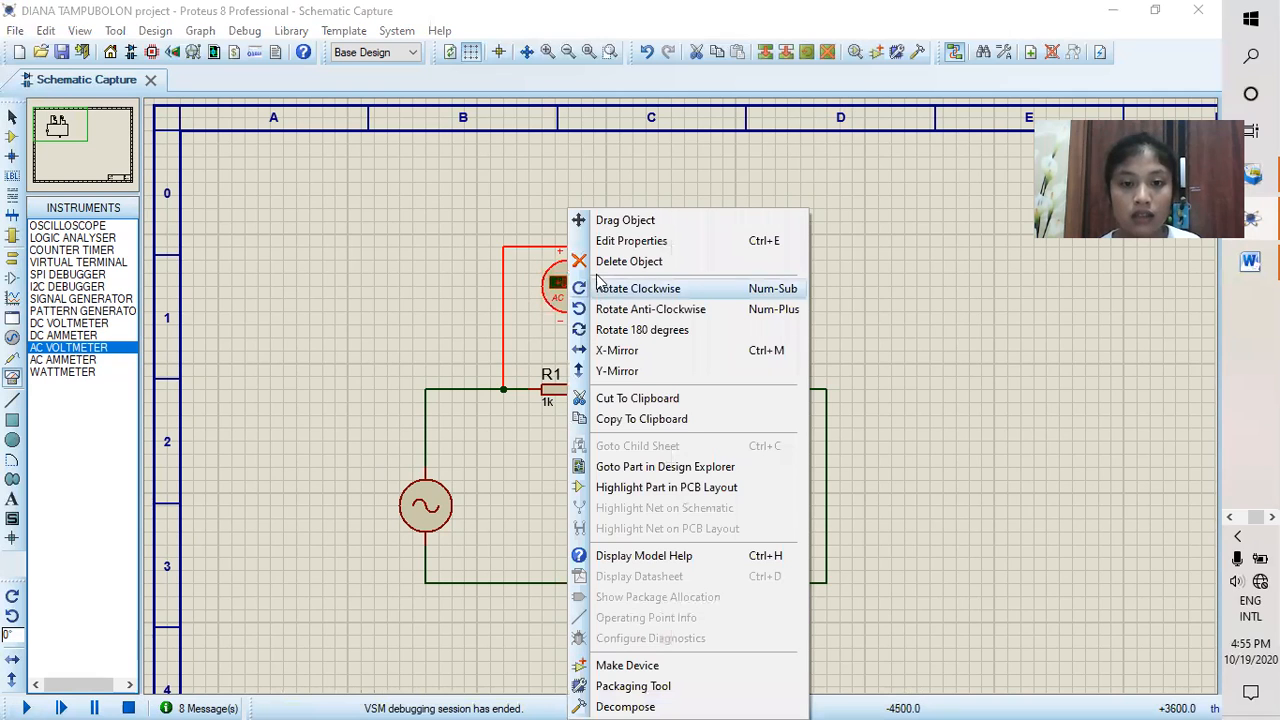
click(600, 261)
click(713, 303)
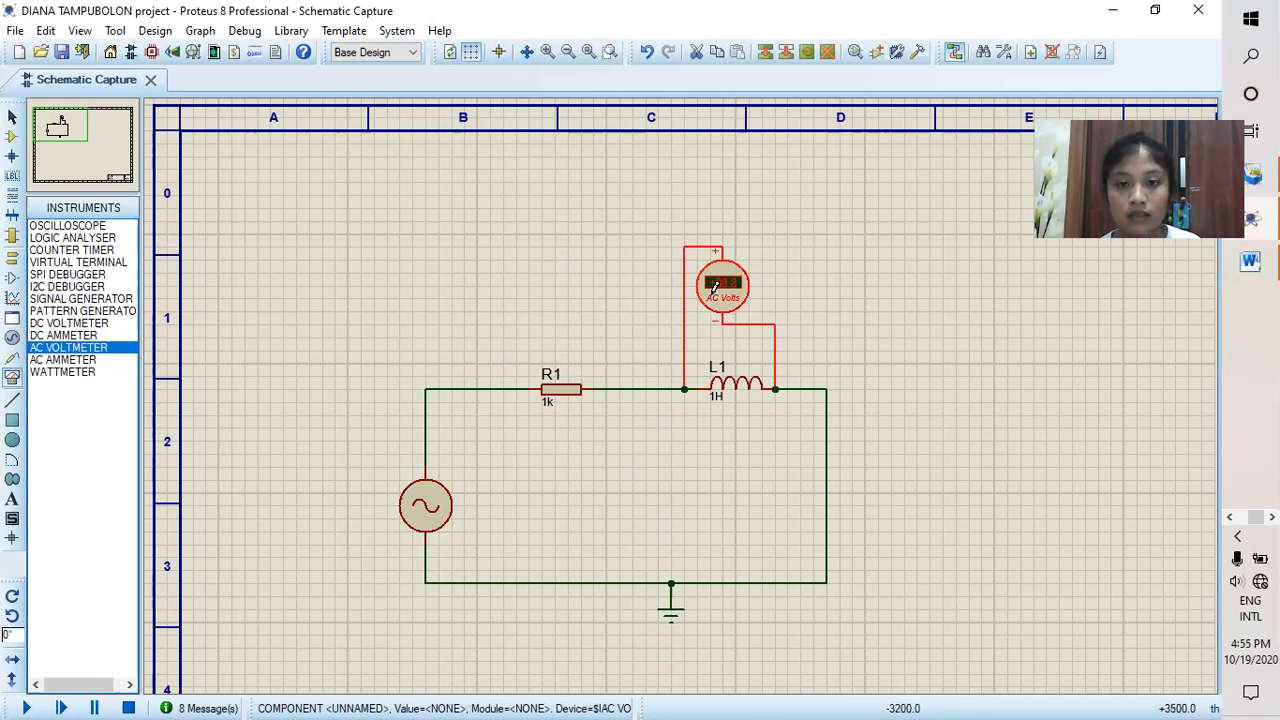
right_click(713, 303)
click(752, 261)
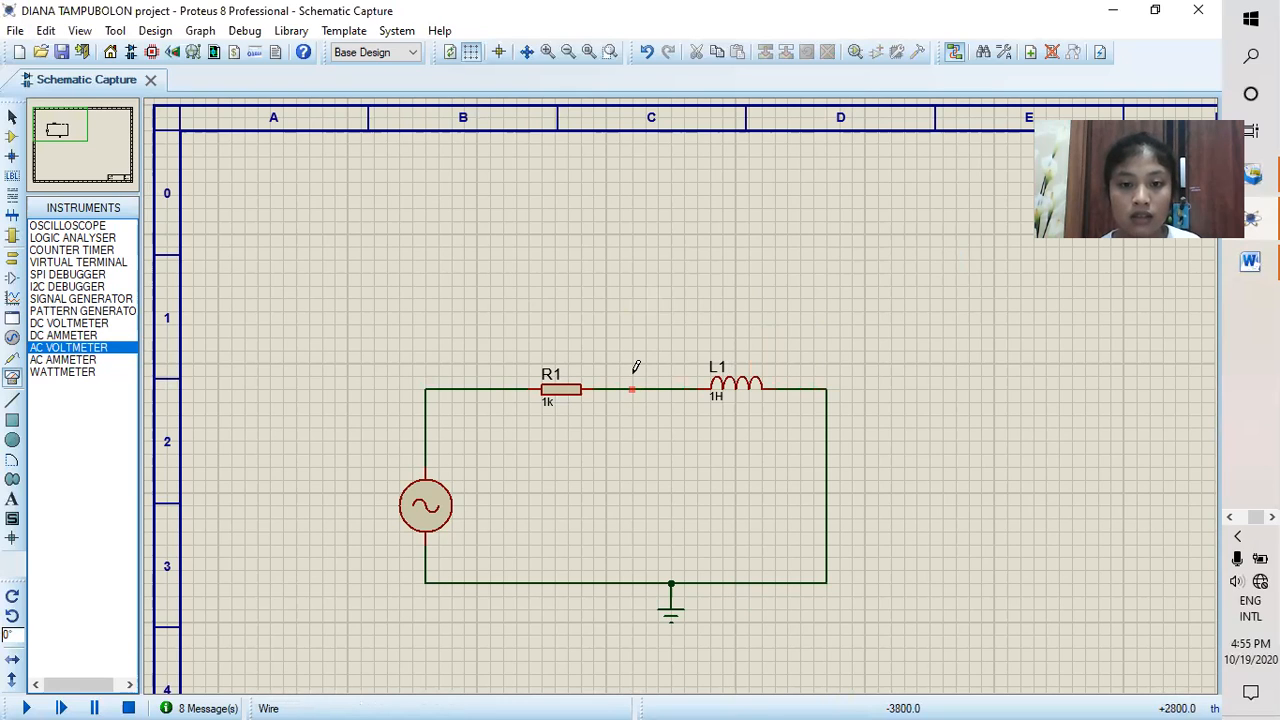
right_click(648, 322)
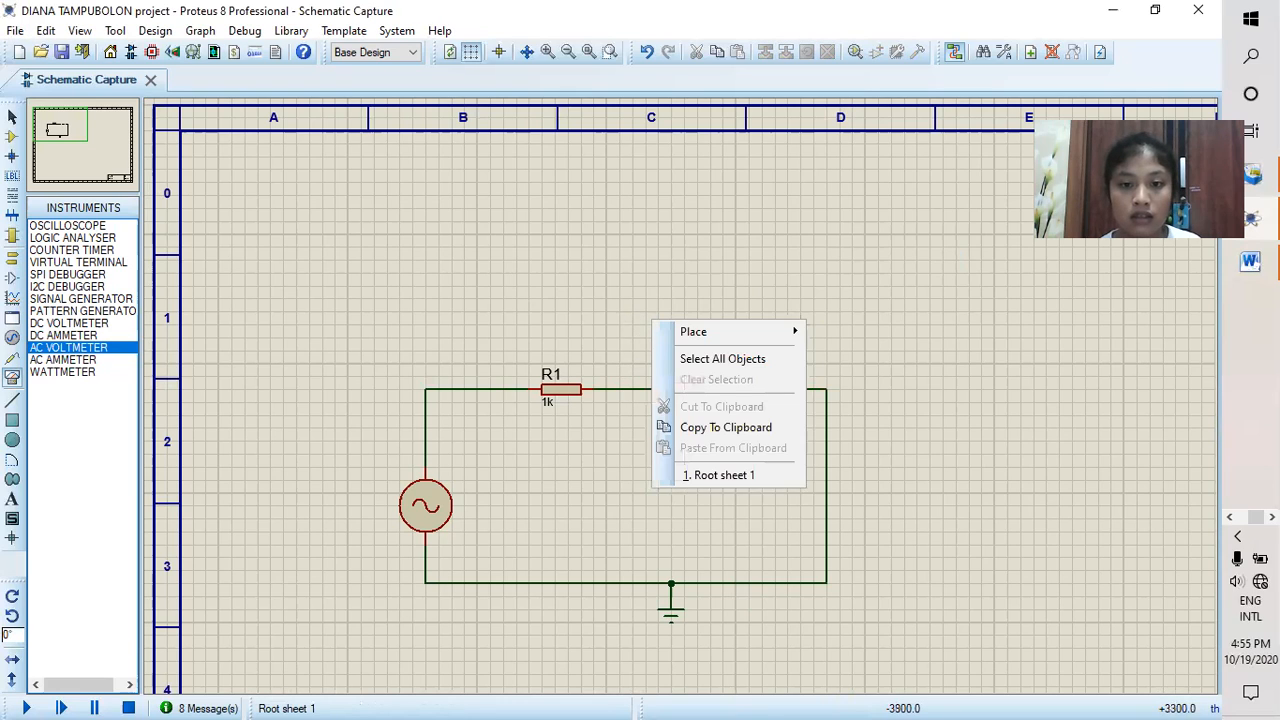
click(646, 390)
right_click(640, 386)
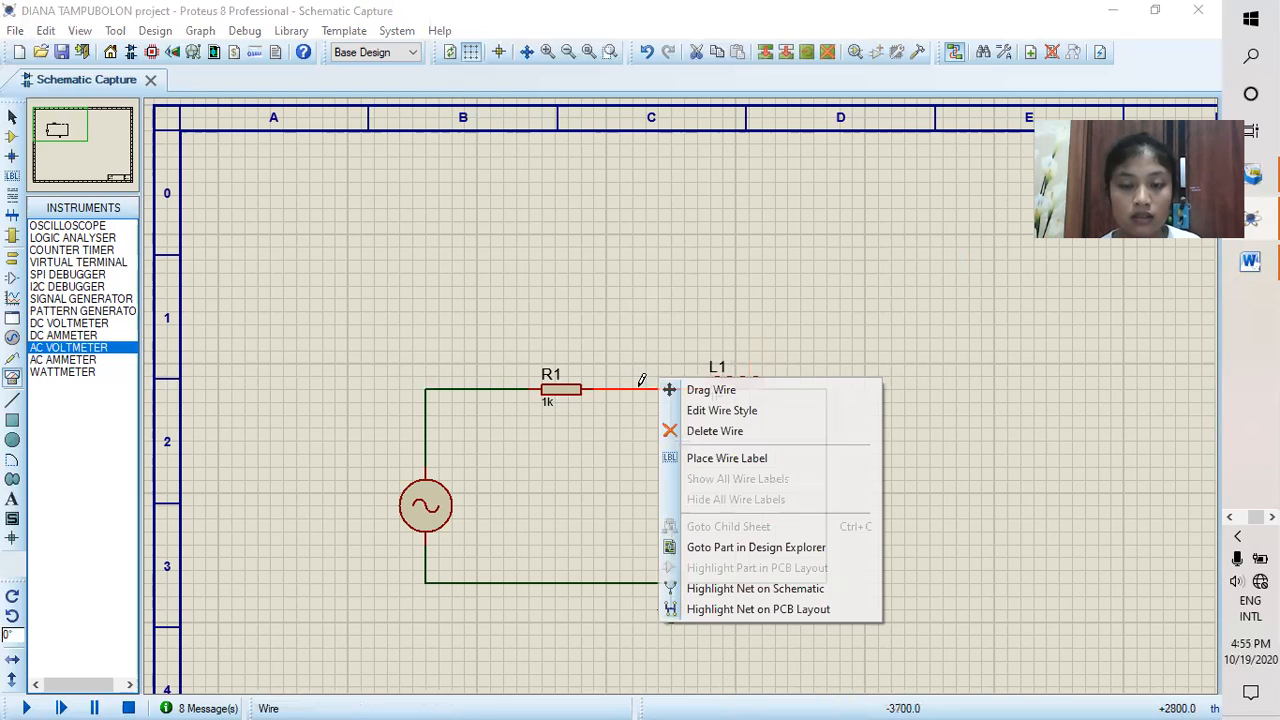
click(688, 432)
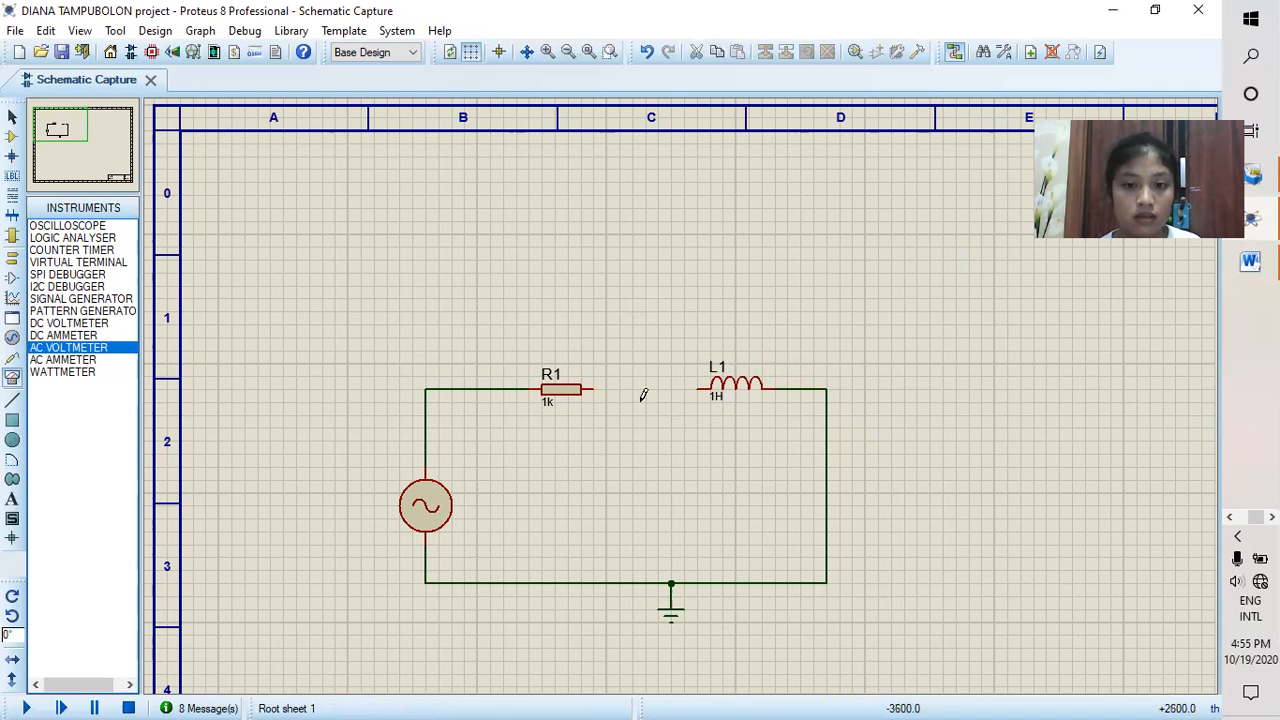
Step: Place an AC ammeter between R1 and L1, wiring its positive pin to R1's right end and its negative pin to L1's left end
click(63, 359)
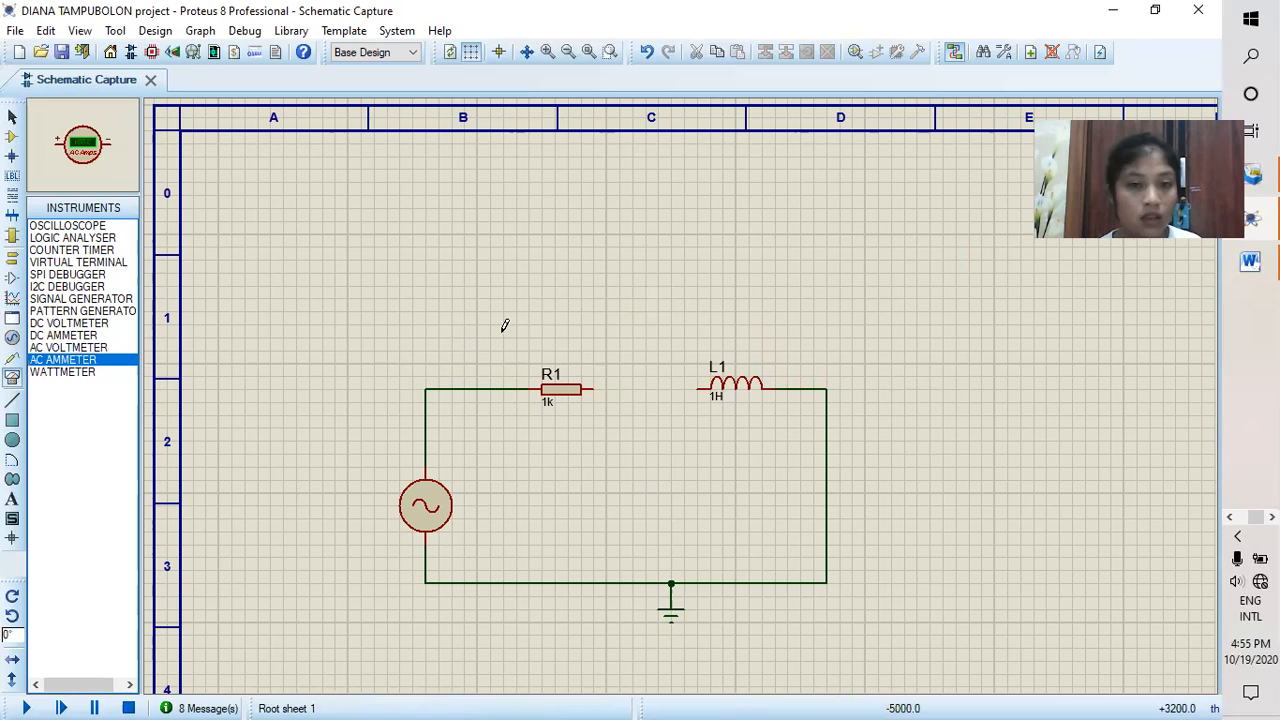
click(646, 322)
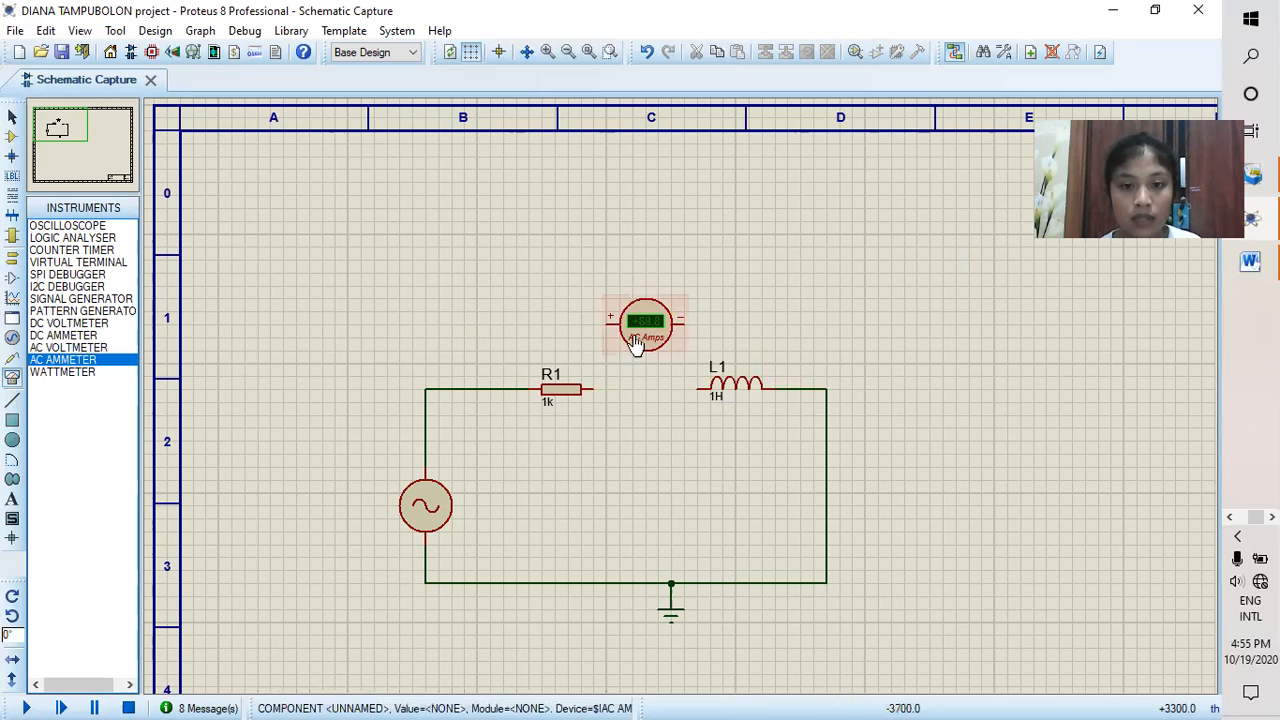
click(608, 321)
click(592, 389)
click(681, 322)
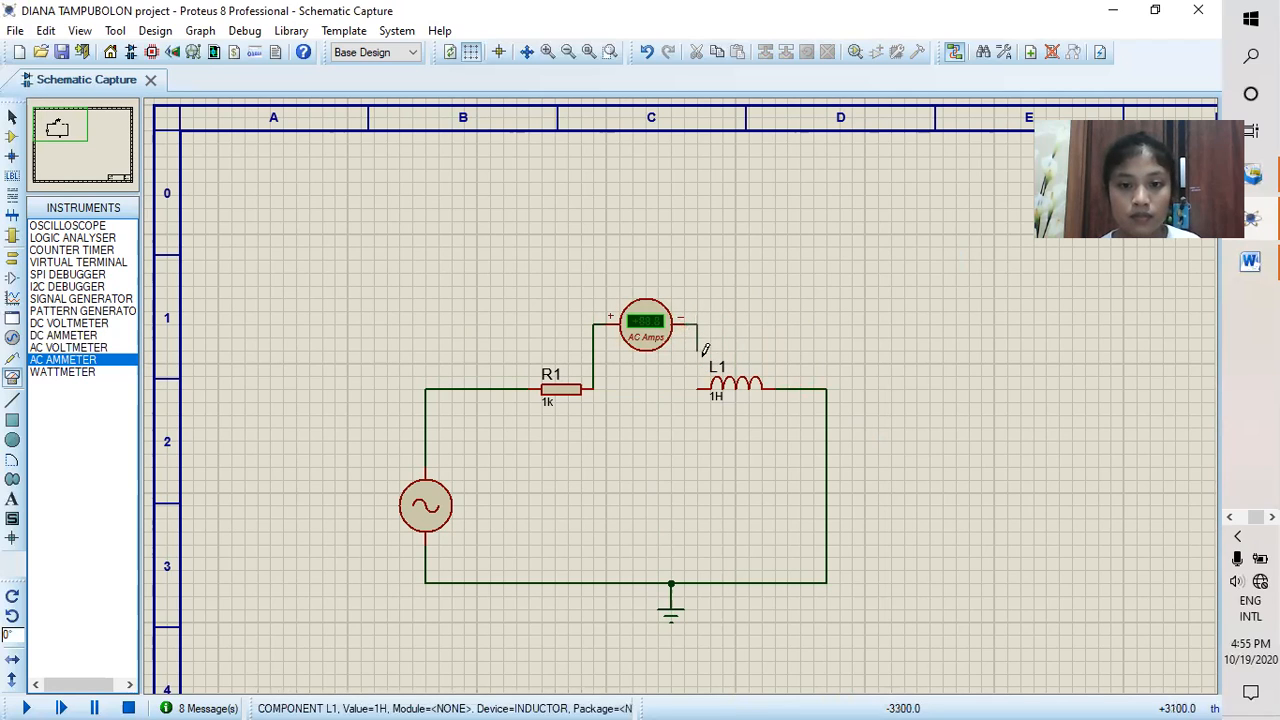
click(698, 386)
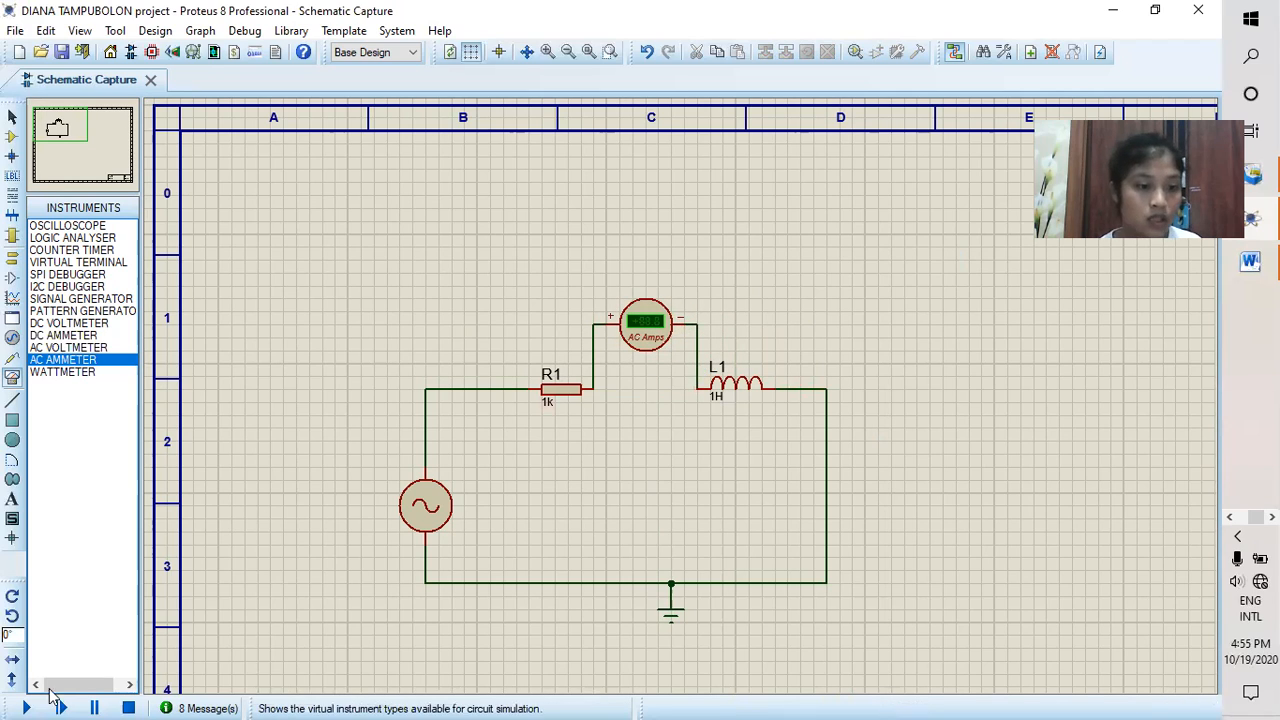
Step: Run the simulation with the AC ammeter in series to check the current reading, and stop it
click(52, 702)
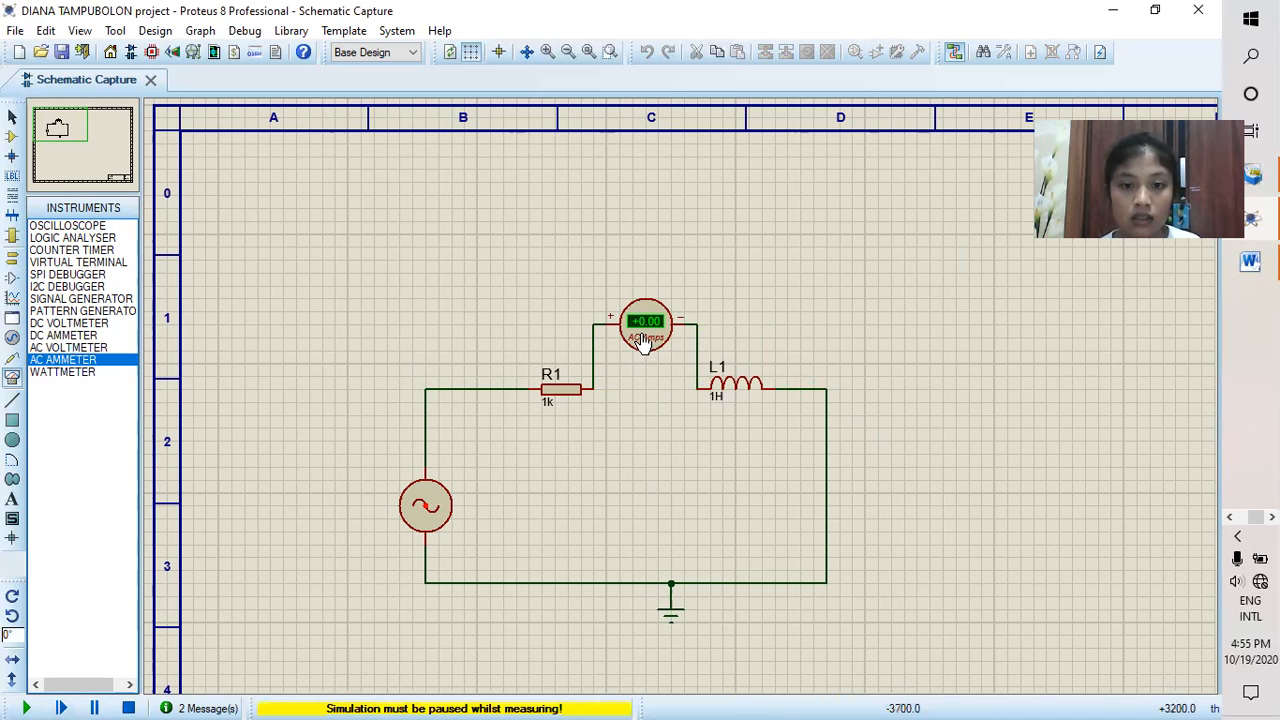
click(128, 707)
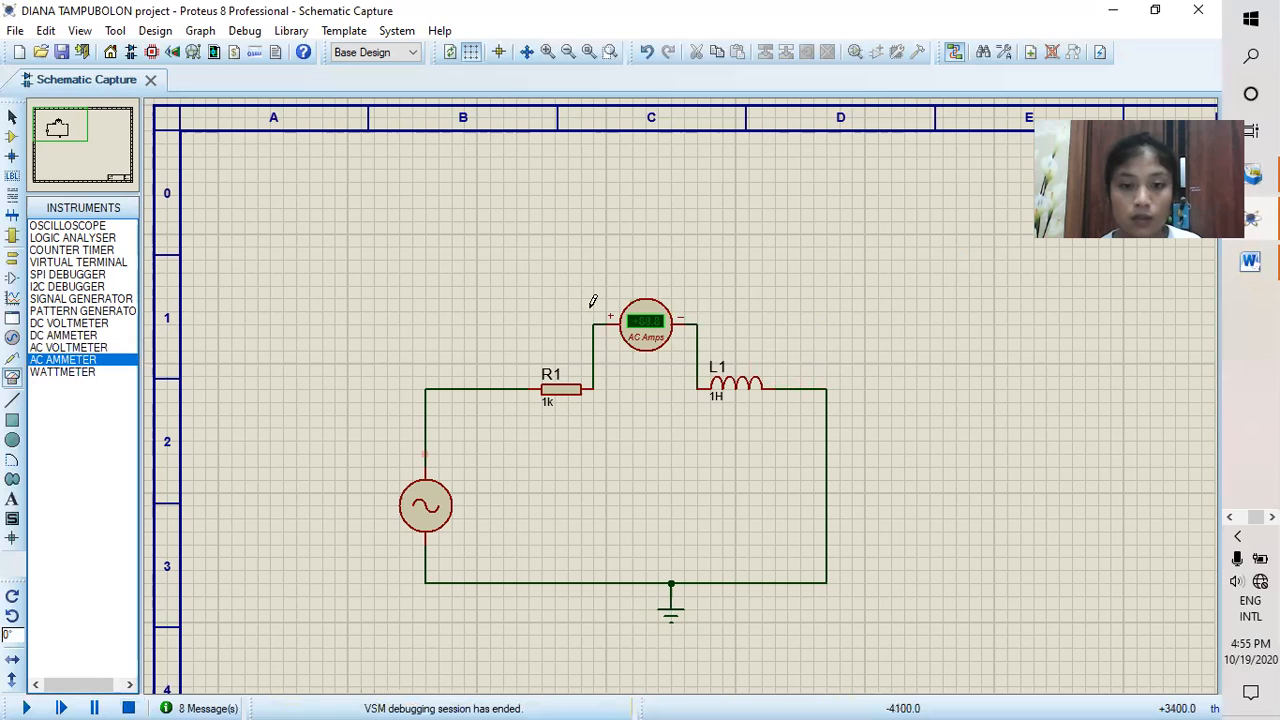
Step: Set the AC ammeter's display range to Milliamps, and run the simulation to read the circuit current at 30Hz
double_click(648, 336)
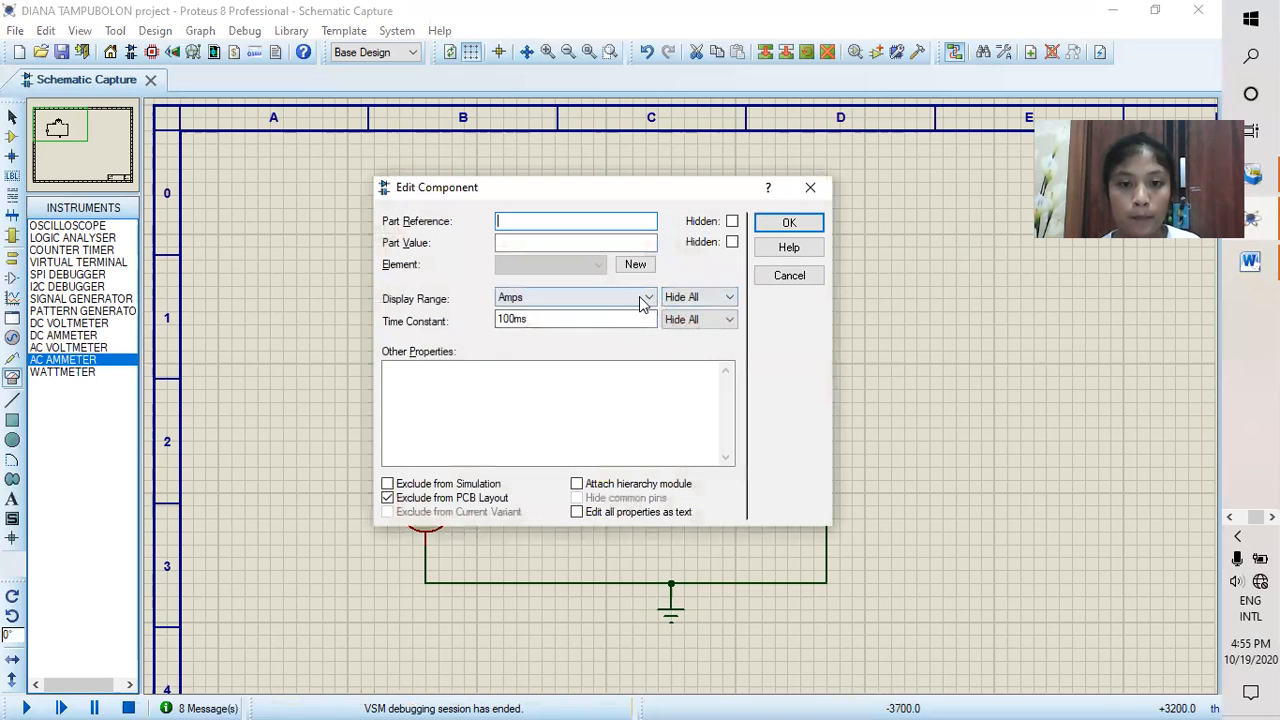
click(643, 298)
click(605, 351)
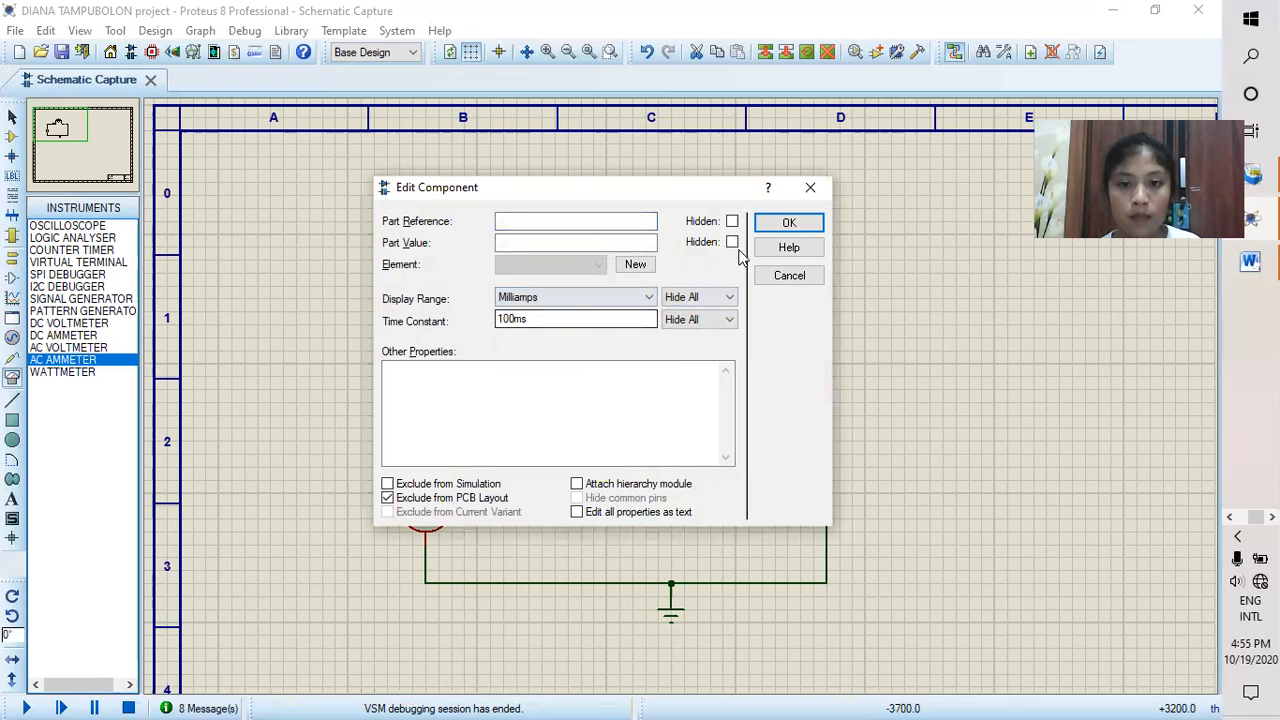
click(787, 223)
click(26, 707)
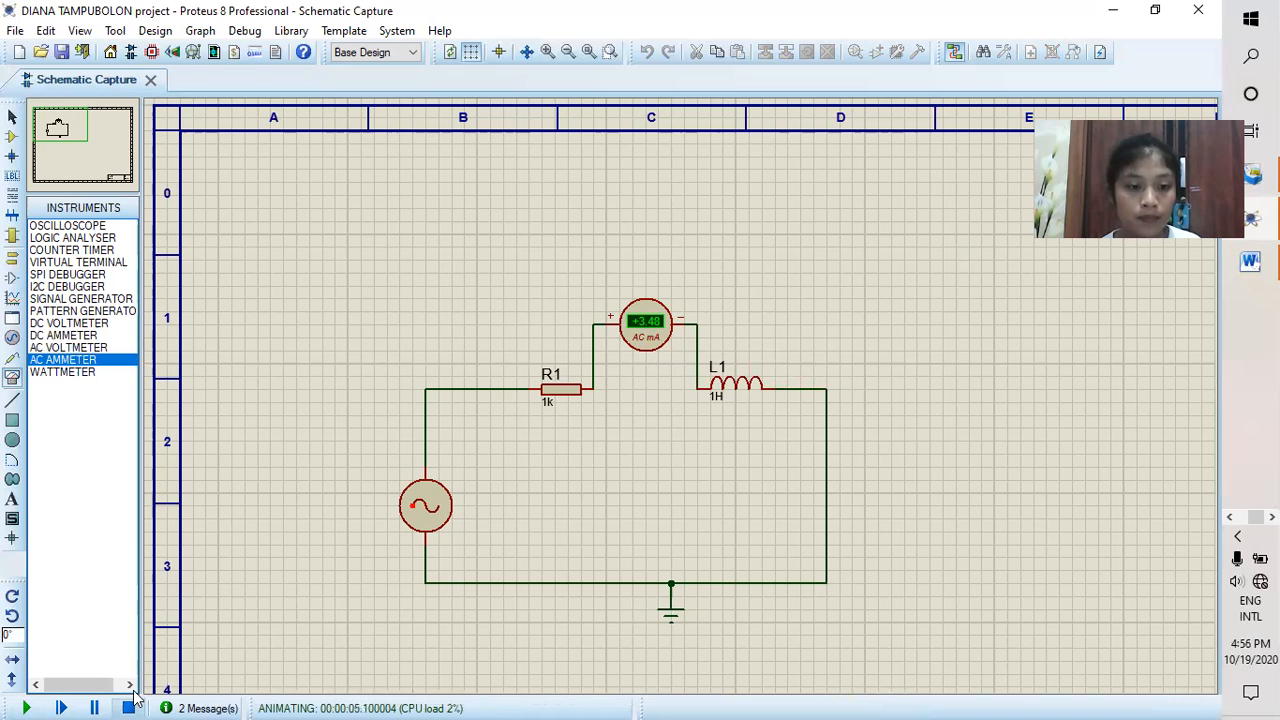
Step: Delete the AC ammeter between R1 and L1, and wire R1's right end directly to L1's left end
right_click(668, 330)
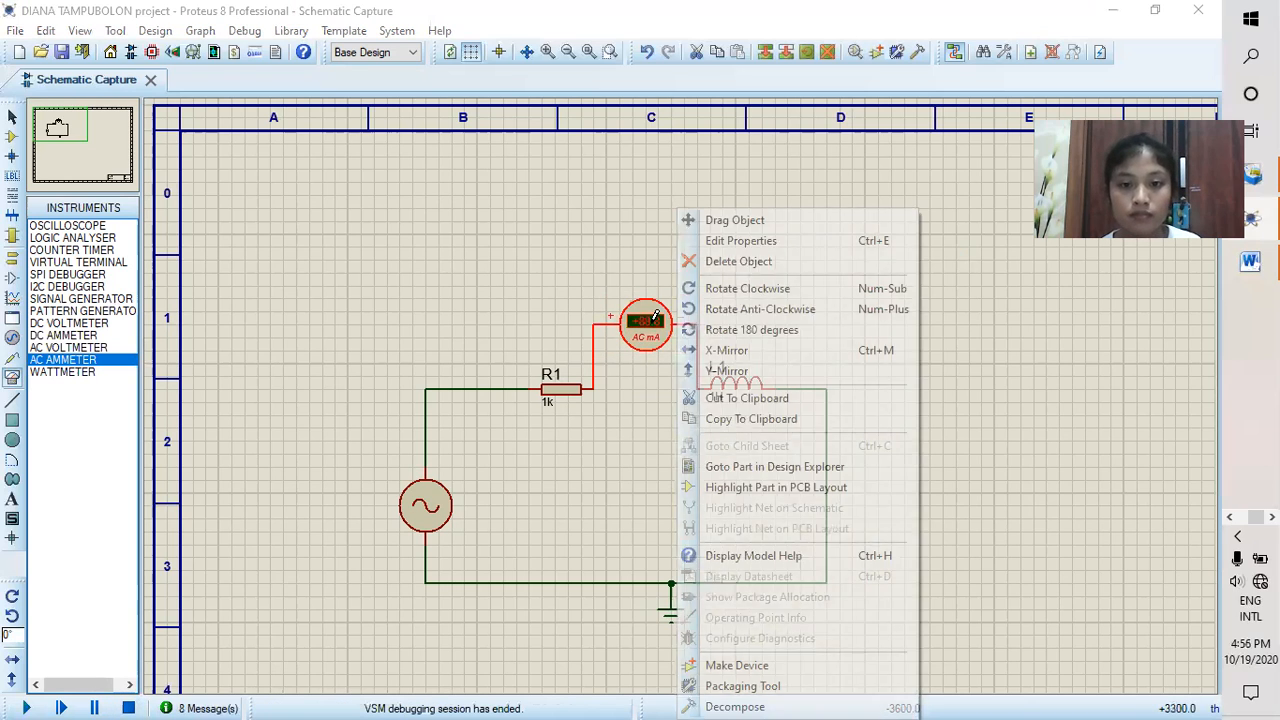
click(714, 264)
click(593, 389)
click(700, 389)
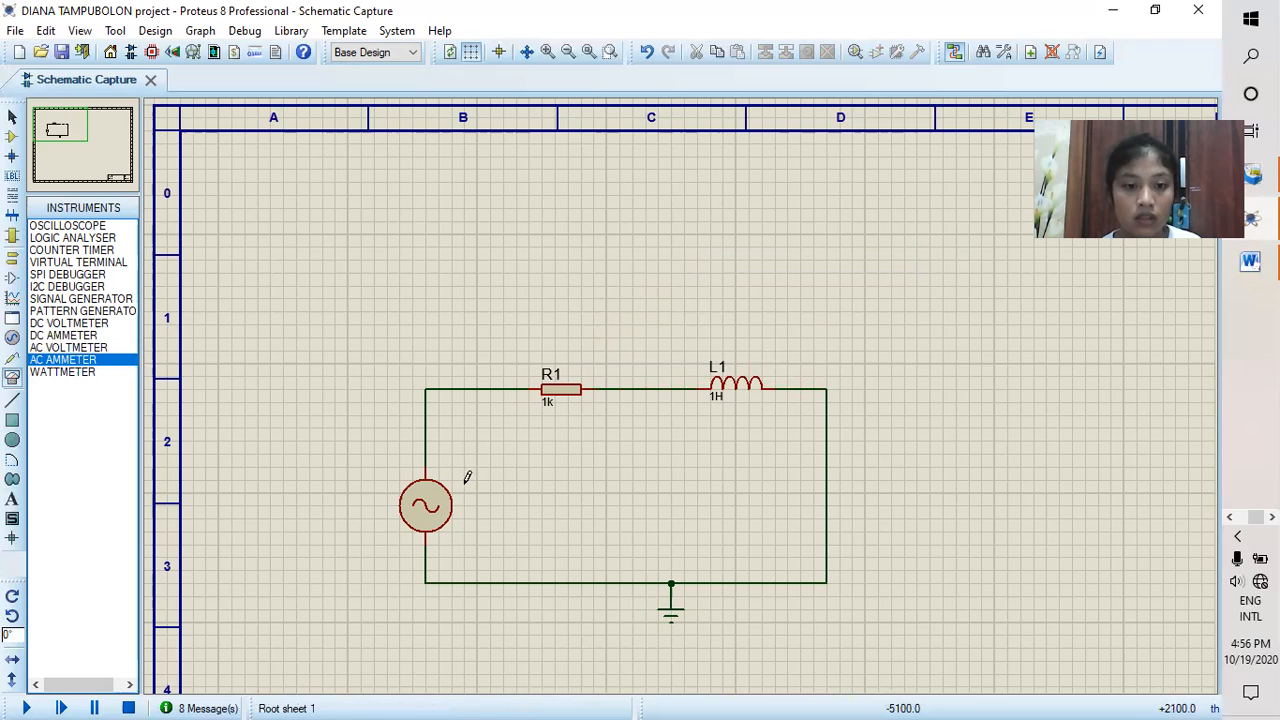
Step: Set the alternator's frequency to 50Hz
click(437, 509)
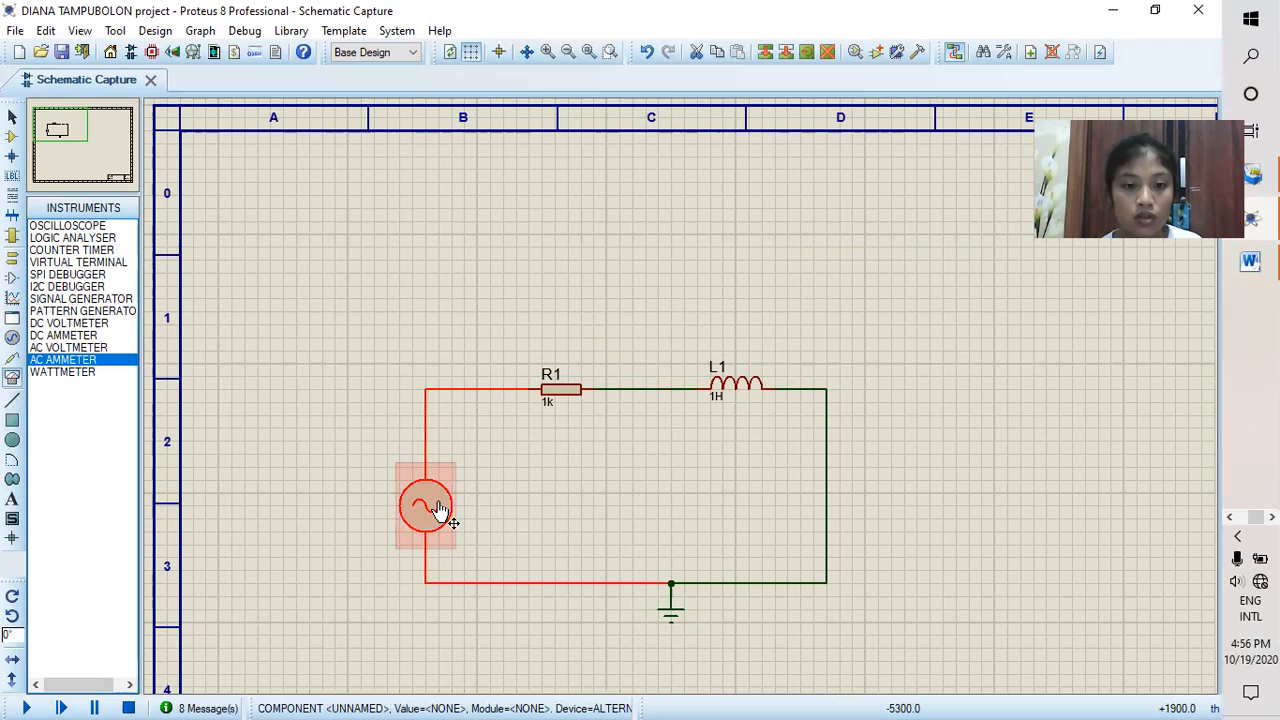
double_click(437, 509)
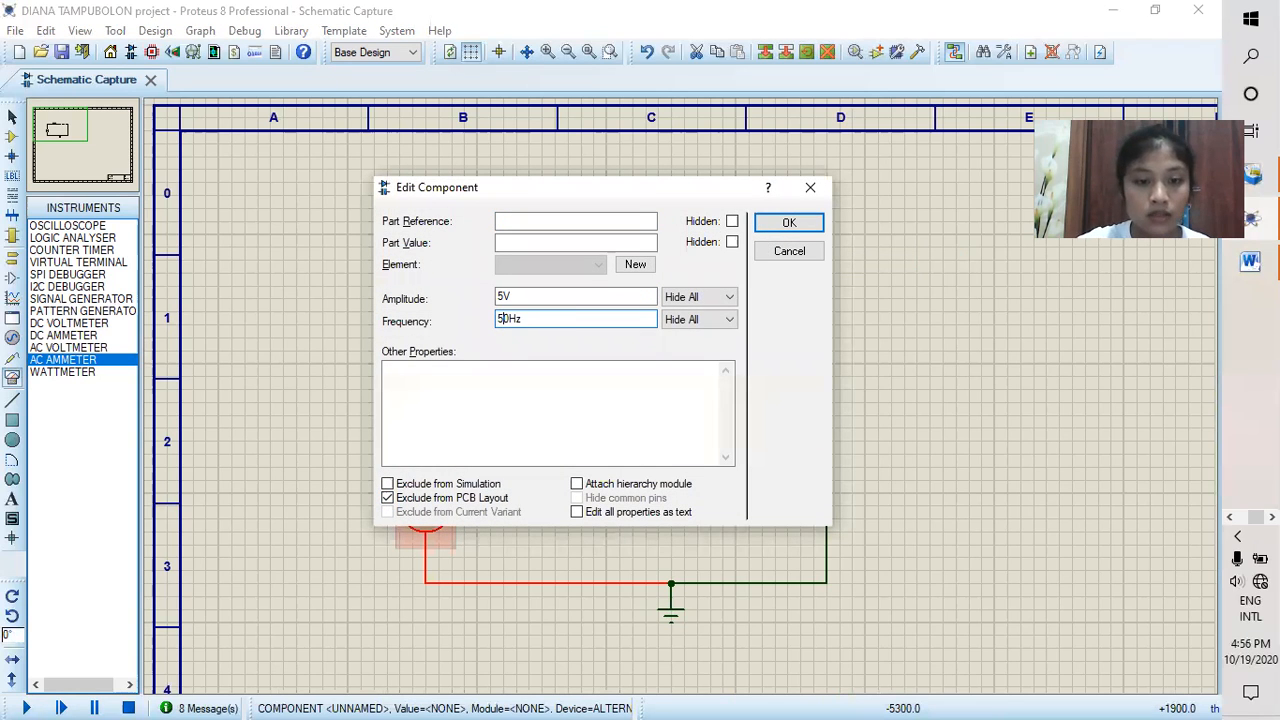
click(787, 228)
click(787, 228)
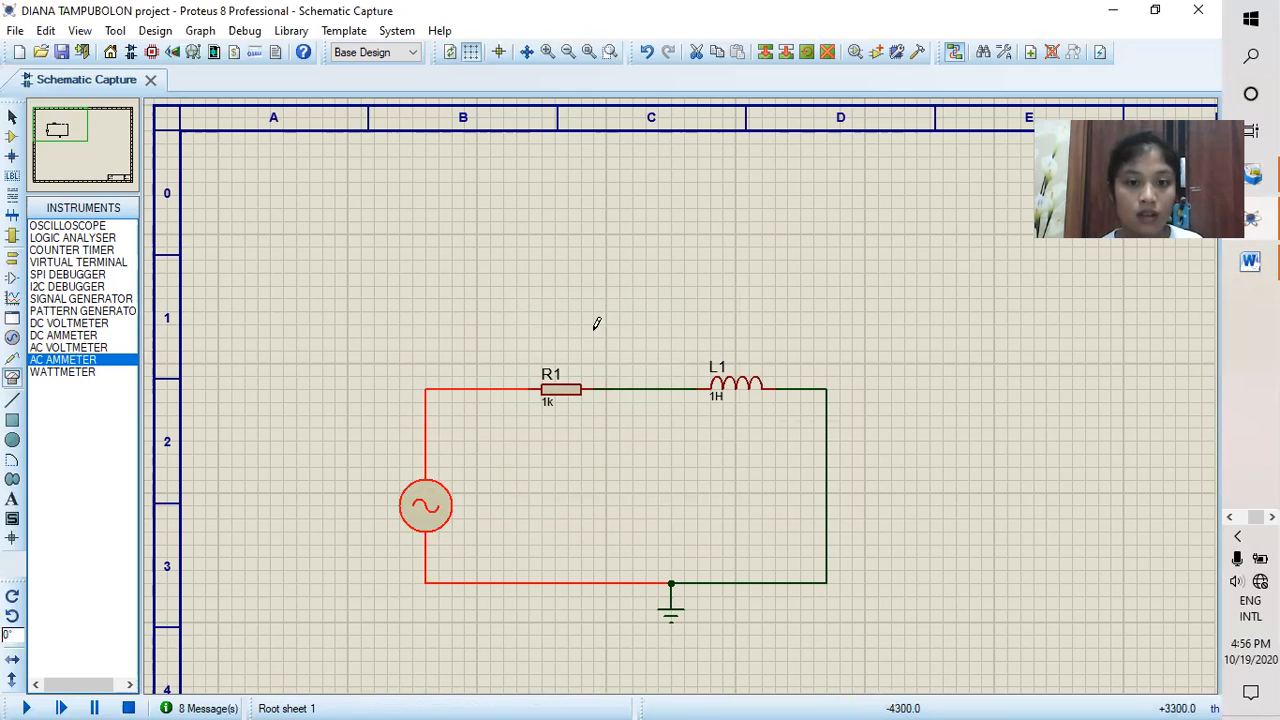
Step: Place two AC voltmeters in the schematic, one above R1 and one above L1
click(62, 349)
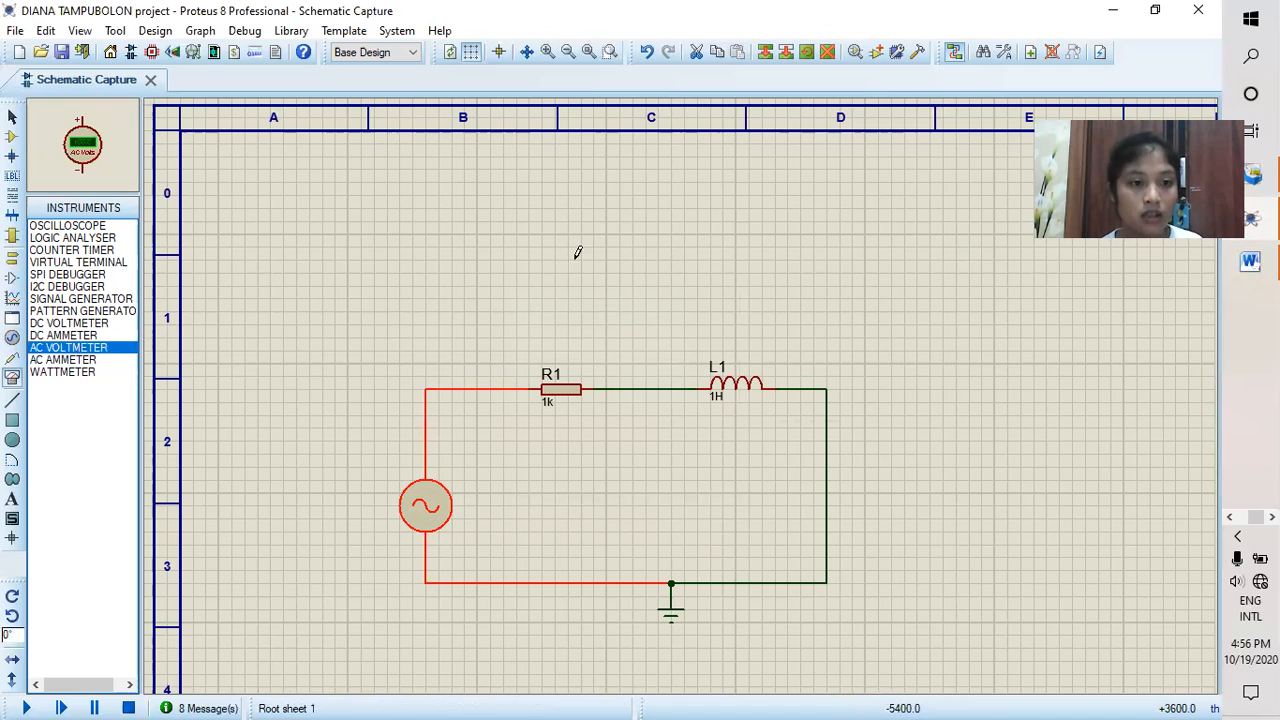
click(545, 287)
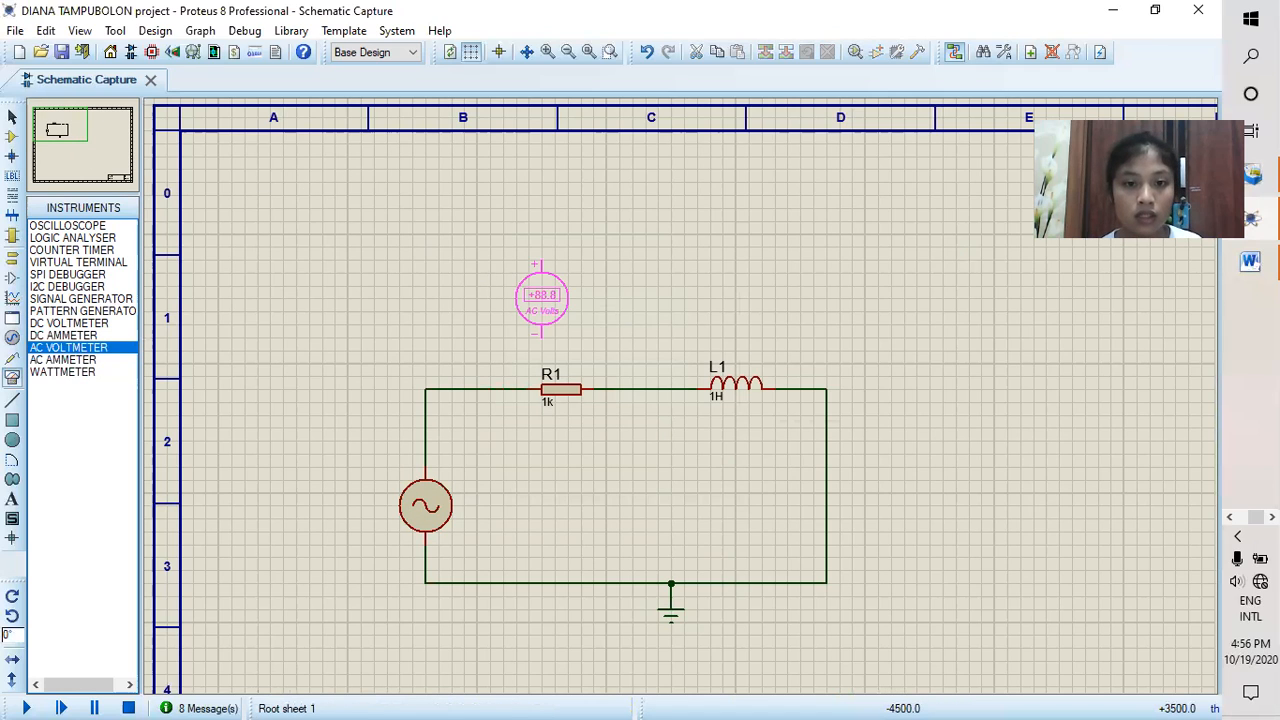
click(555, 285)
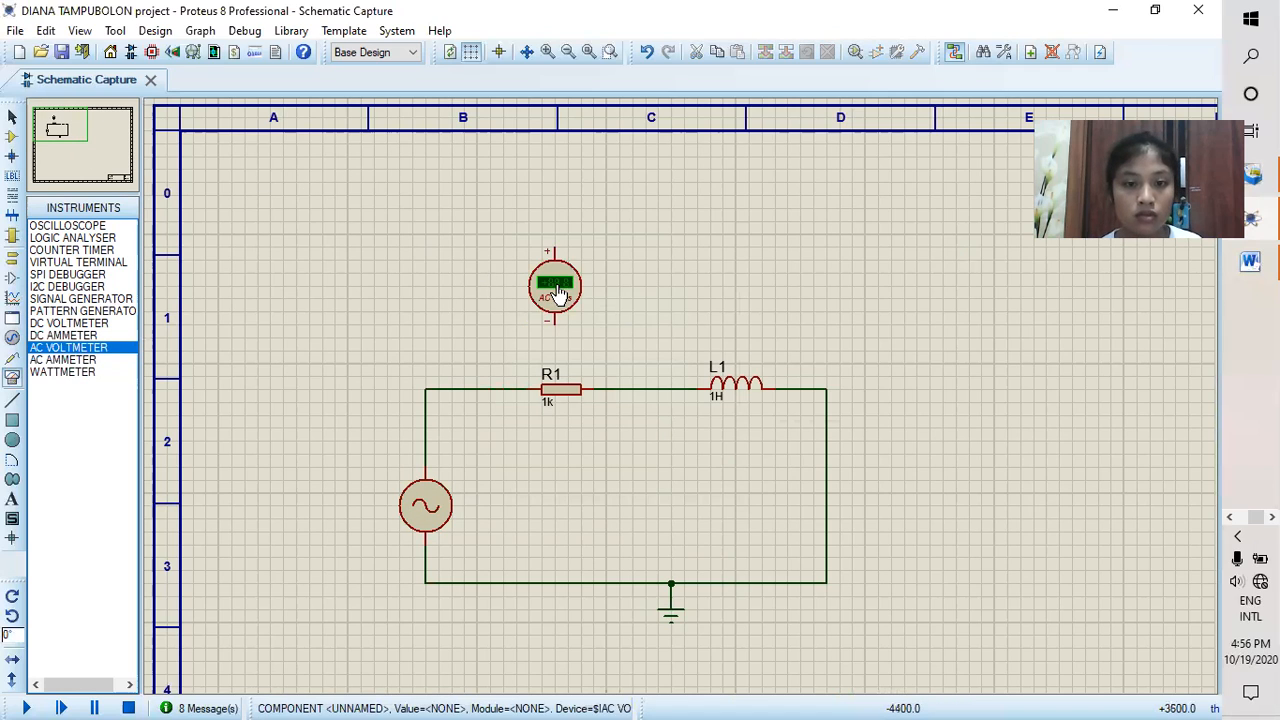
click(738, 282)
click(736, 285)
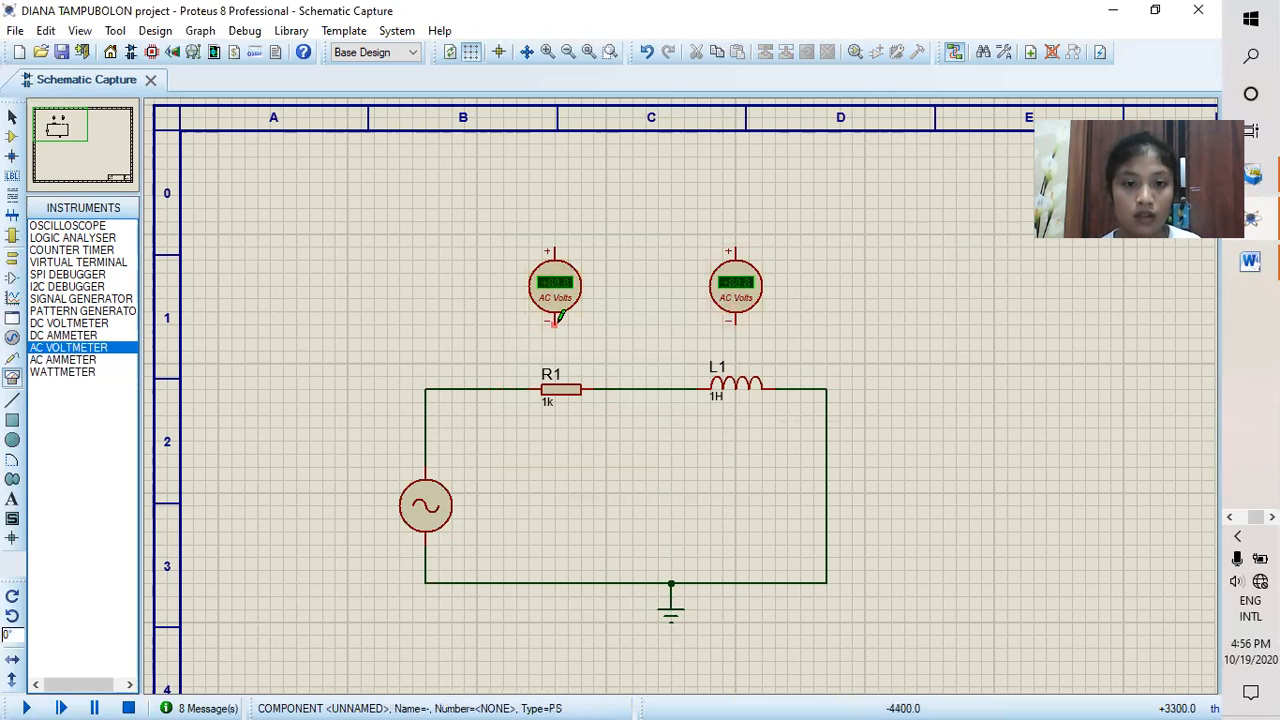
Step: Wire one voltmeter across R1 and the other across L1, positive pins on the left, and briefly run the simulation to read both voltages
click(557, 320)
click(606, 387)
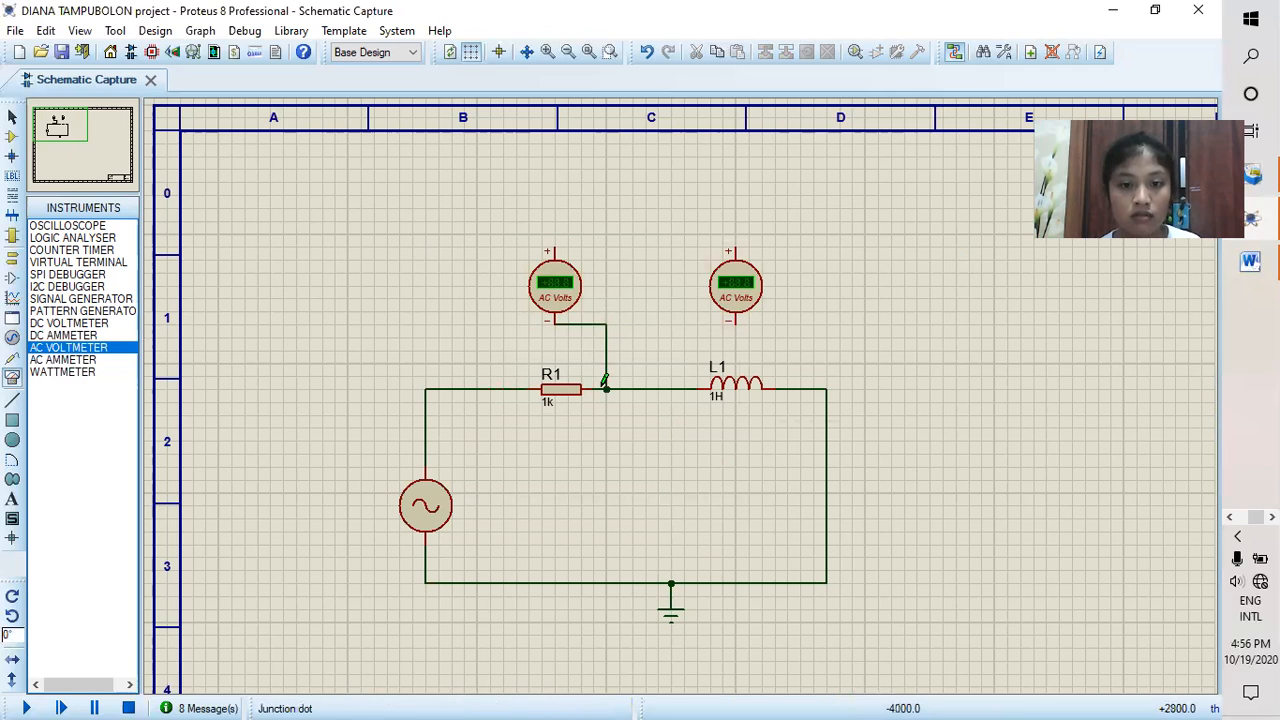
click(548, 247)
click(503, 388)
click(730, 248)
click(684, 388)
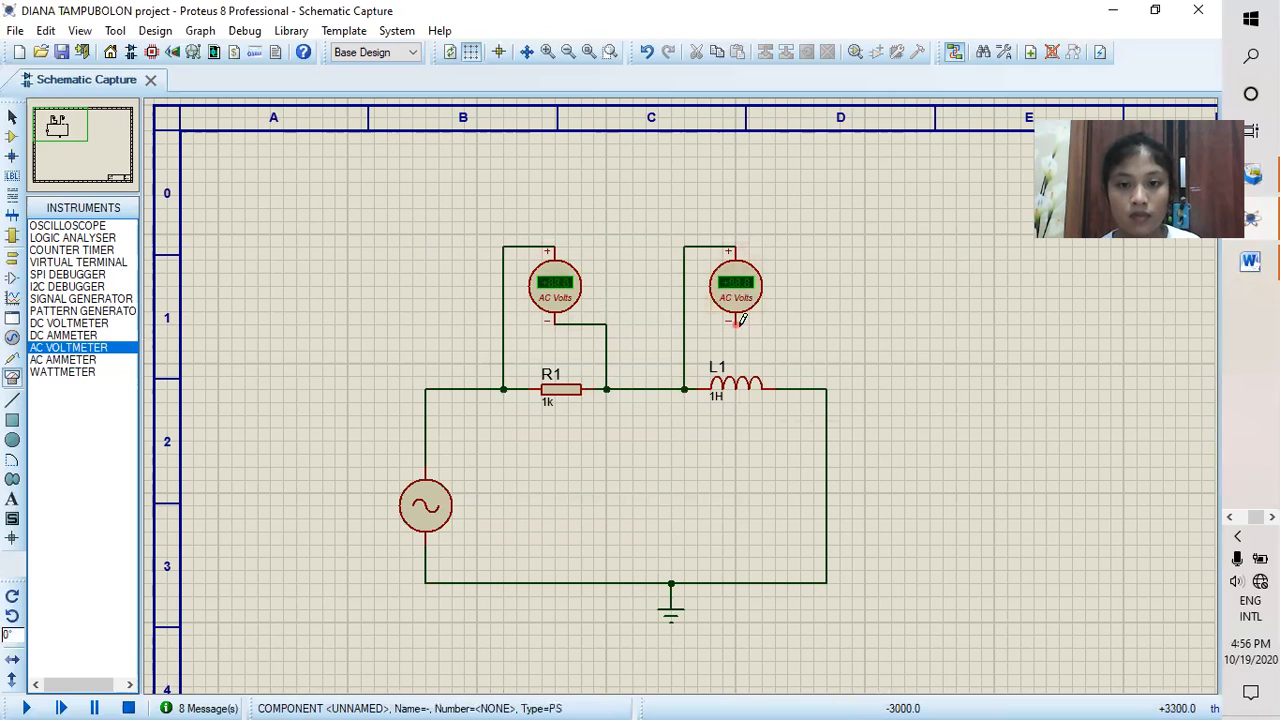
click(738, 320)
click(776, 384)
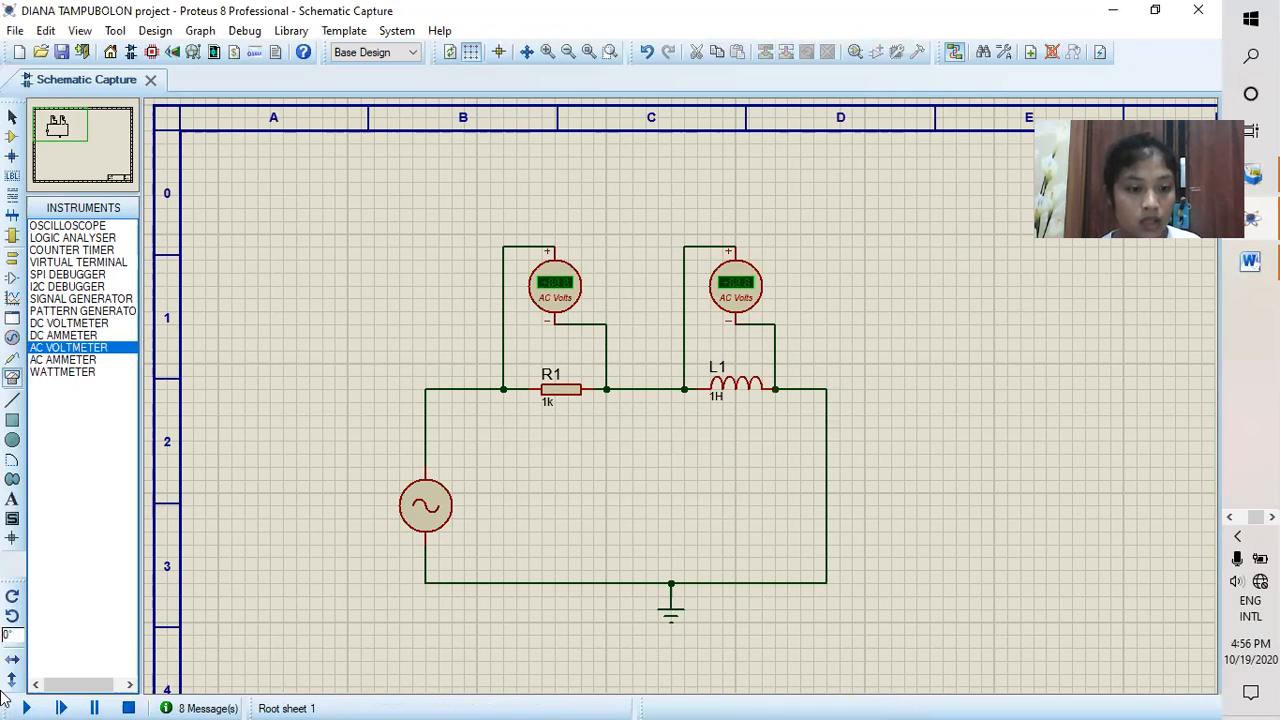
click(28, 708)
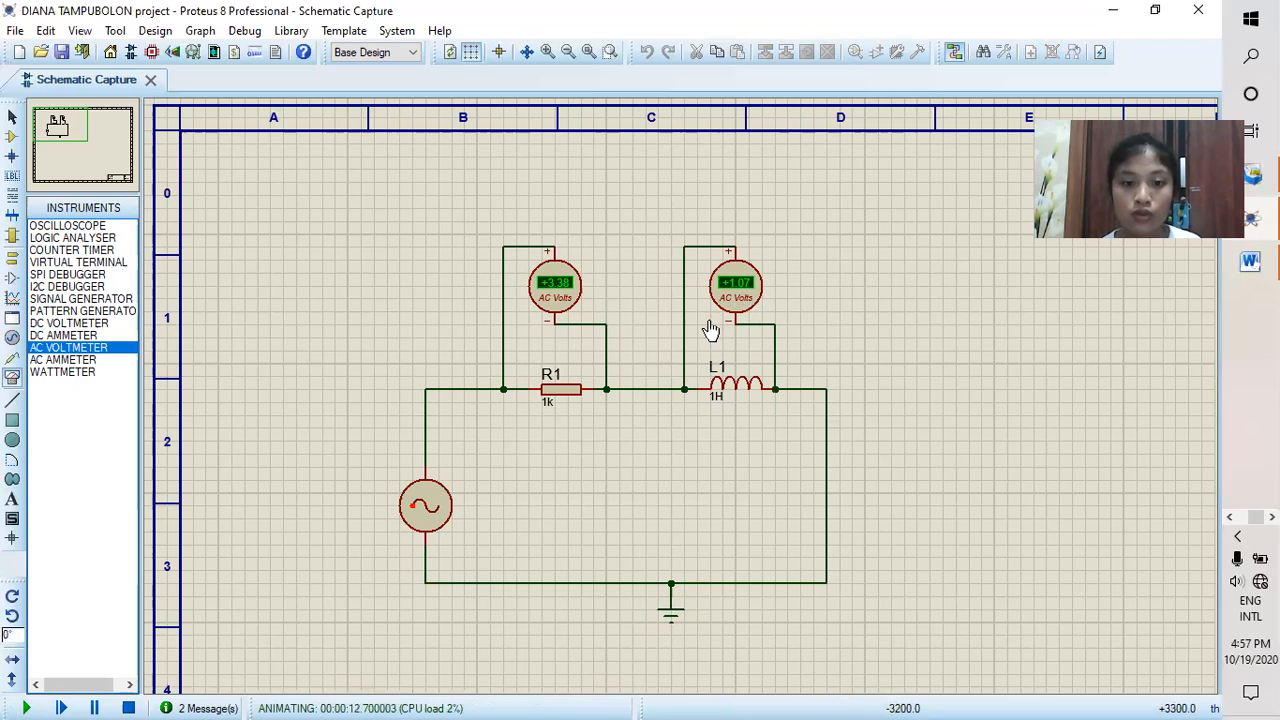
click(128, 708)
Step: Delete both AC voltmeters and the wire joining R1 to L1
right_click(576, 289)
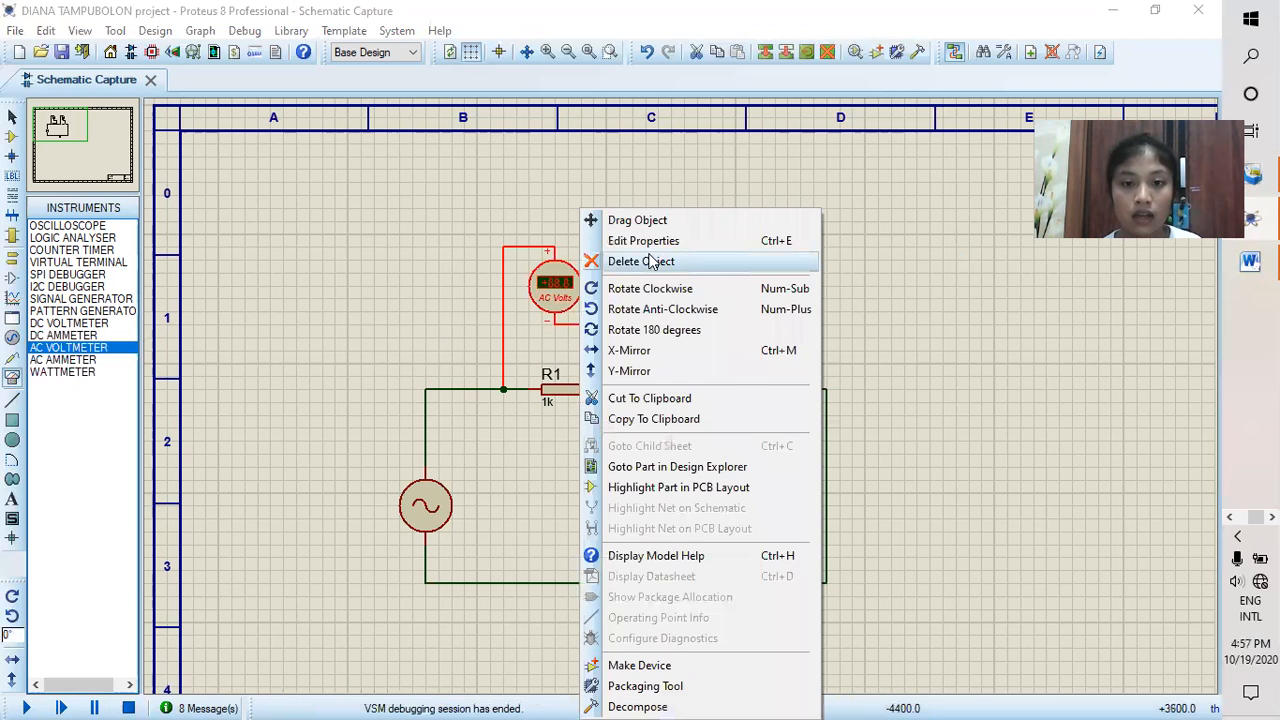
click(650, 261)
right_click(731, 280)
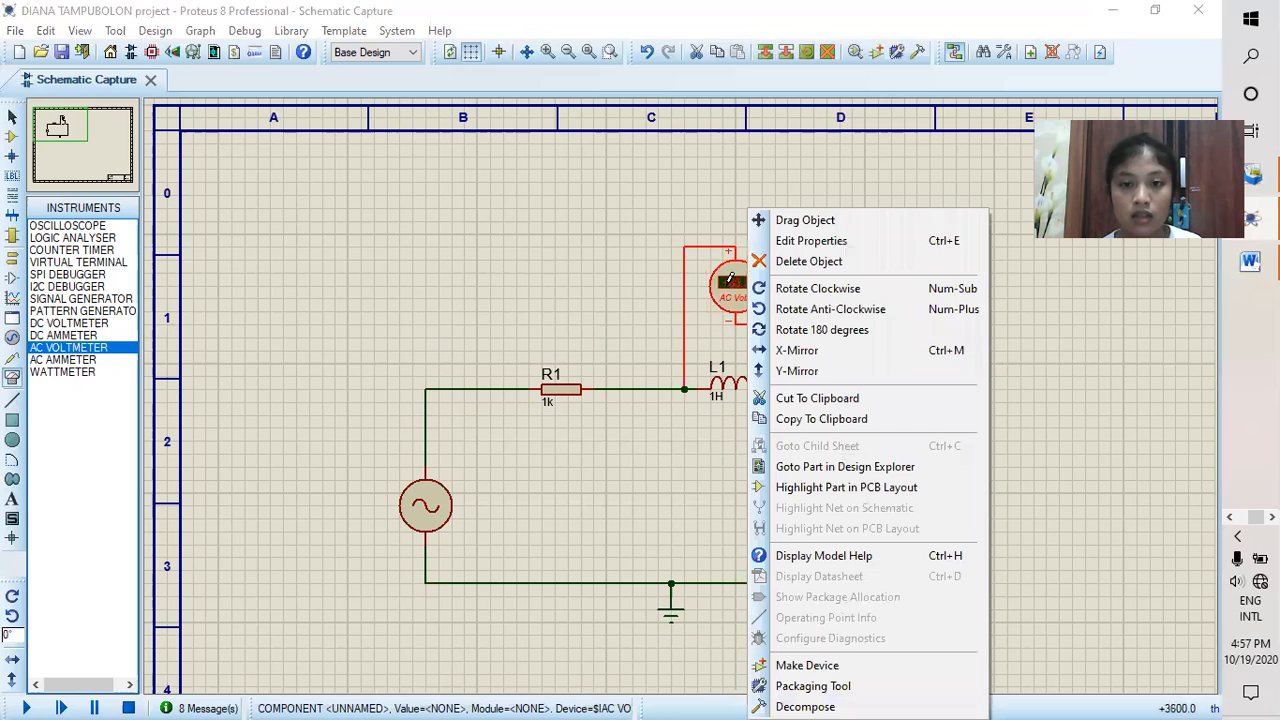
click(782, 266)
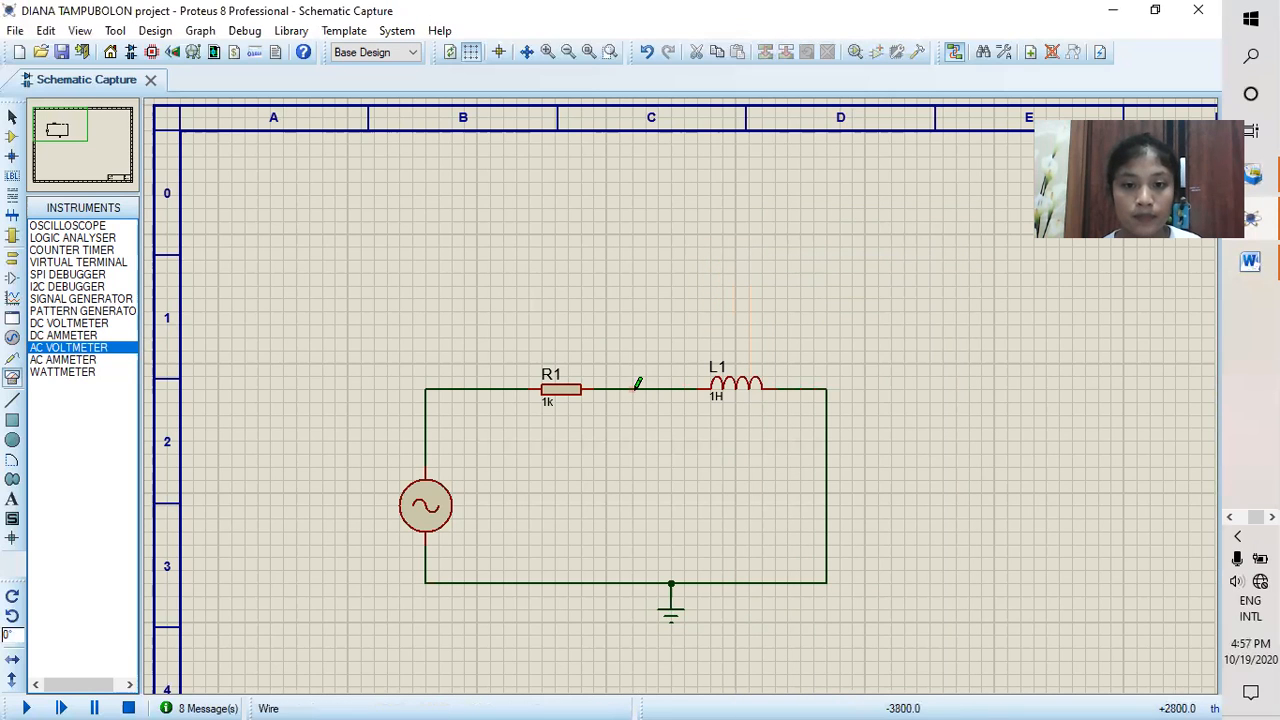
right_click(652, 388)
click(695, 441)
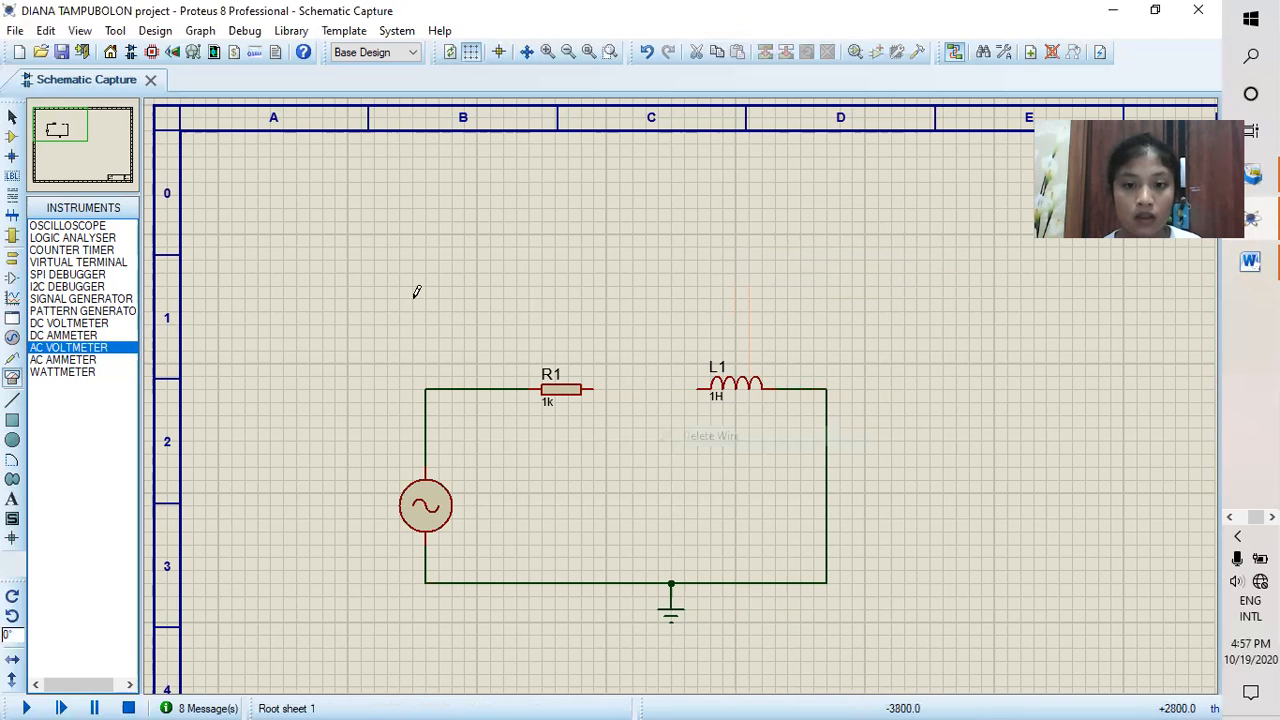
Step: Place an AC ammeter above the gap, wiring its negative pin to L1's left end and its positive pin to R1's right end
click(62, 360)
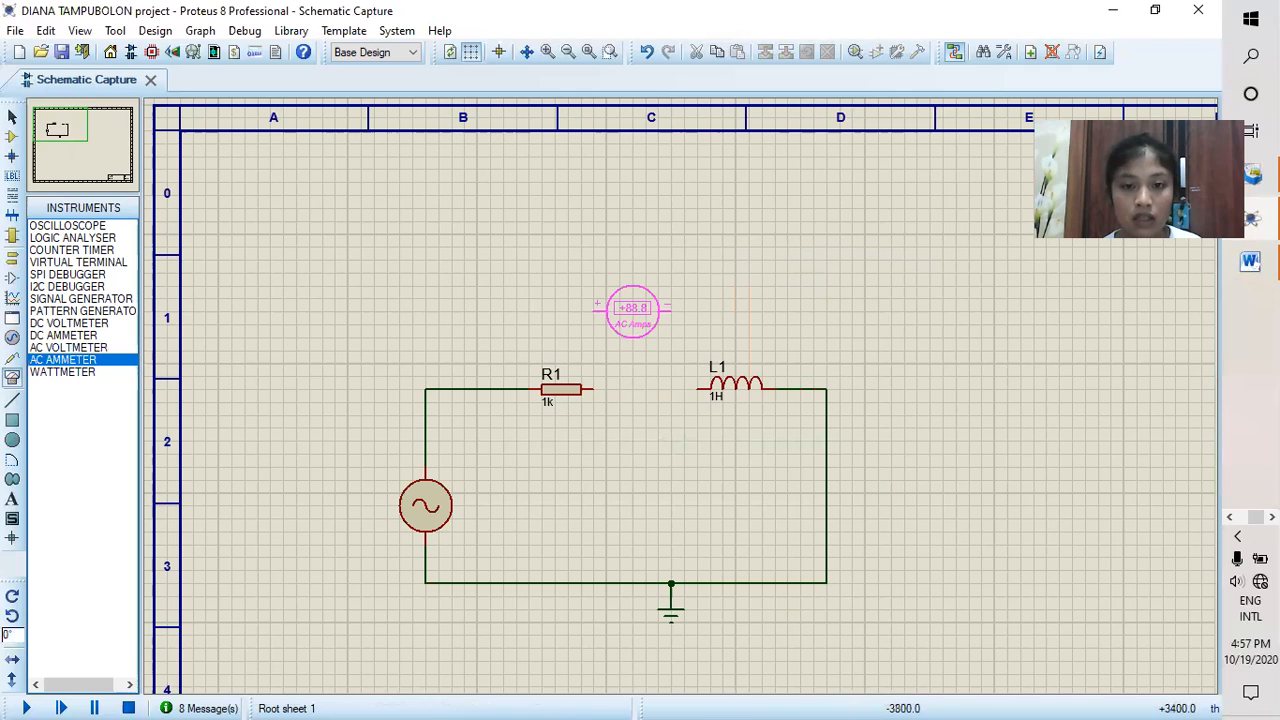
click(645, 321)
click(683, 323)
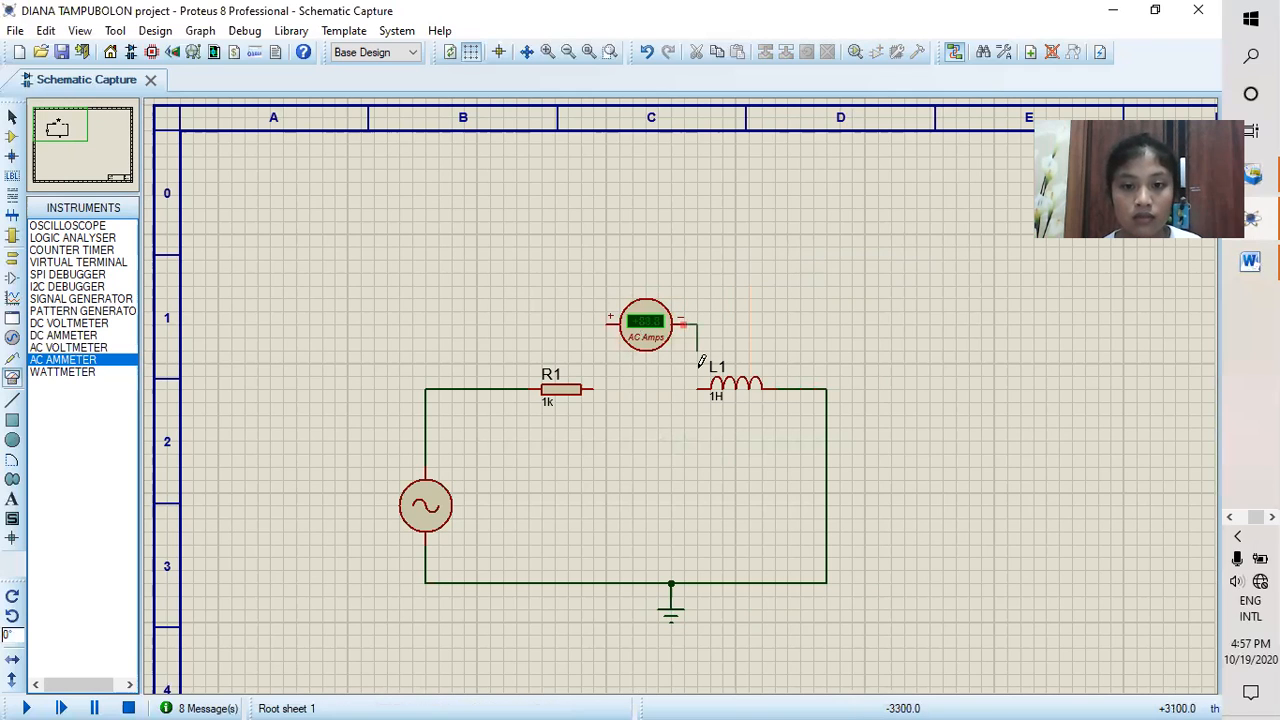
click(699, 387)
click(603, 317)
click(592, 389)
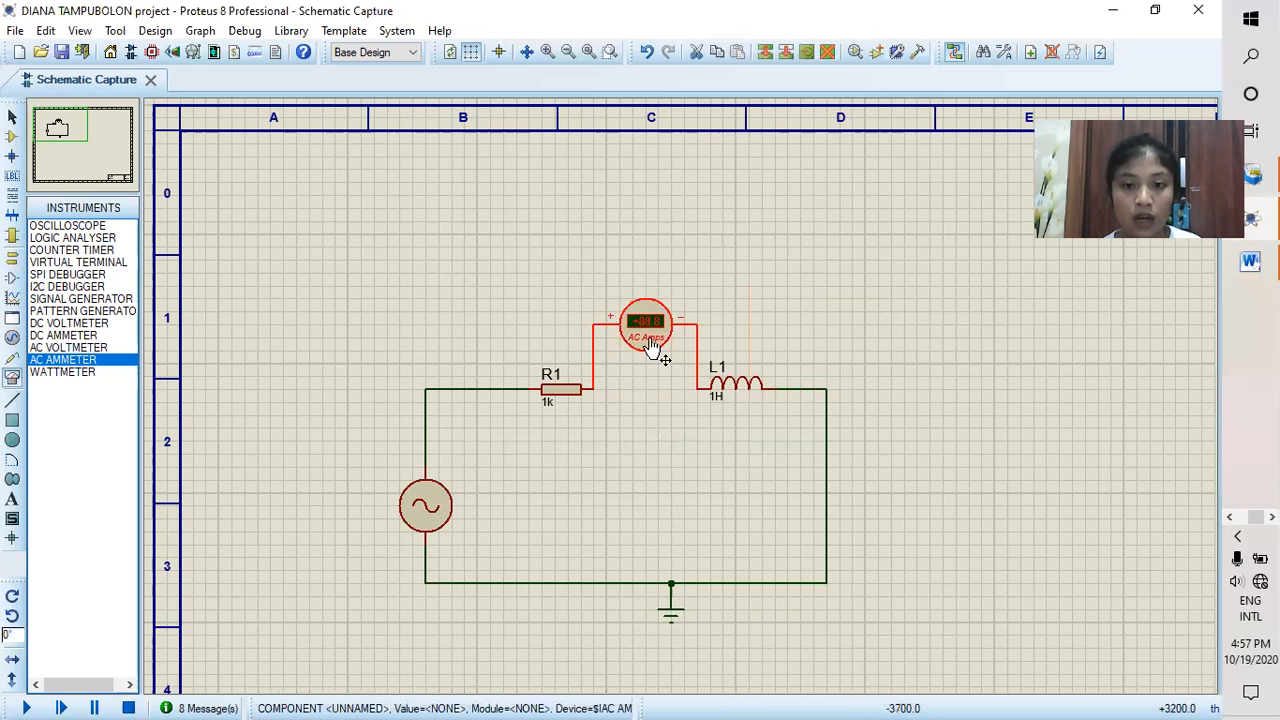
Step: Set the new ammeter's display range to Milliamps, then run the simulation to read the current at 50Hz and stop it
double_click(650, 345)
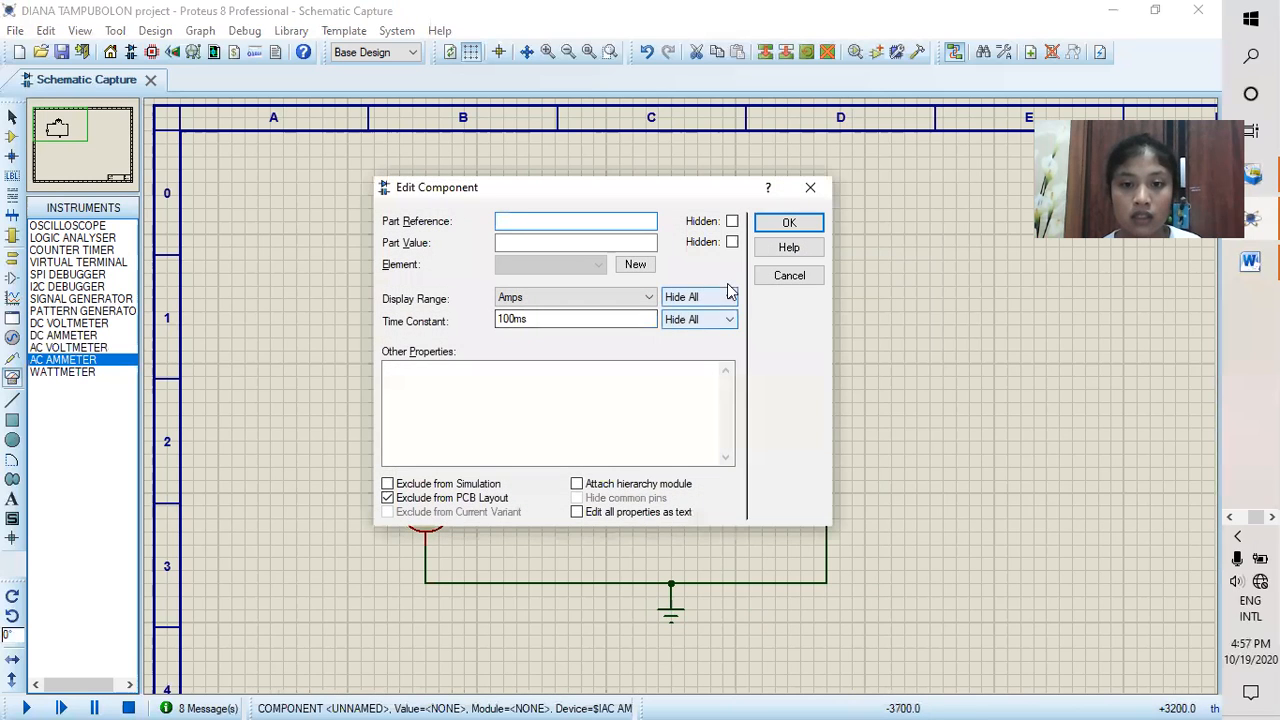
click(648, 297)
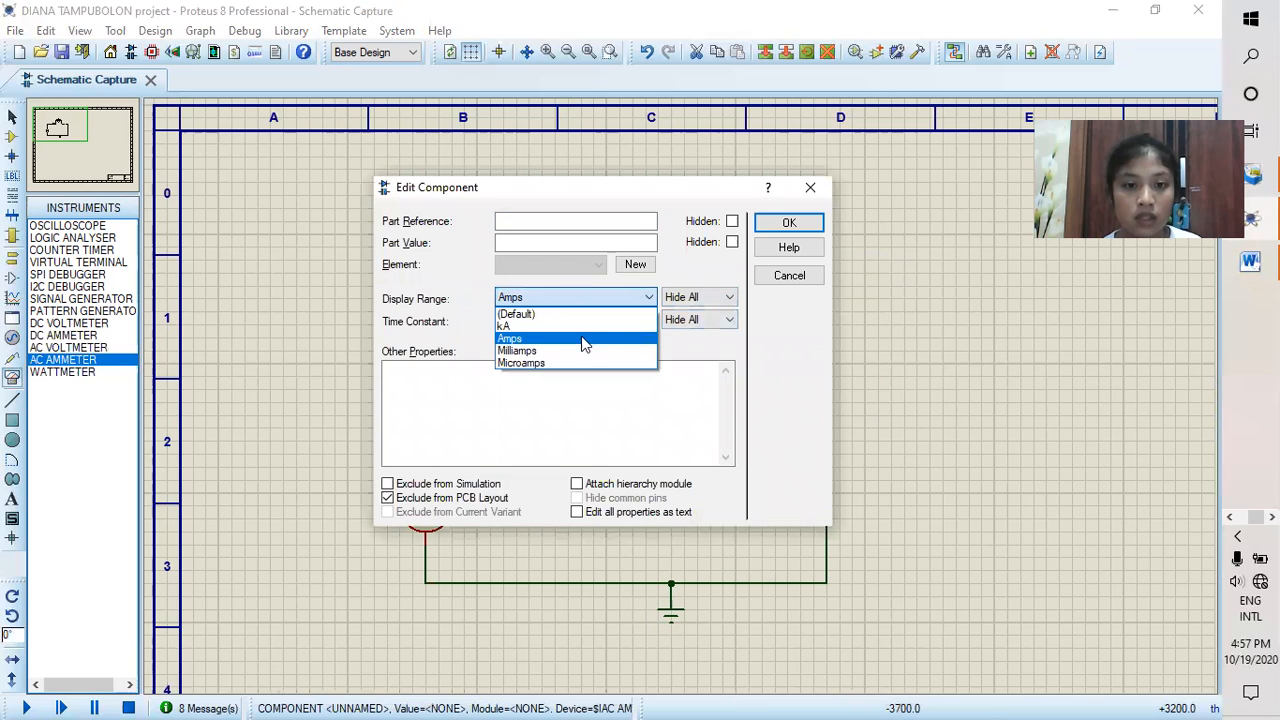
click(591, 351)
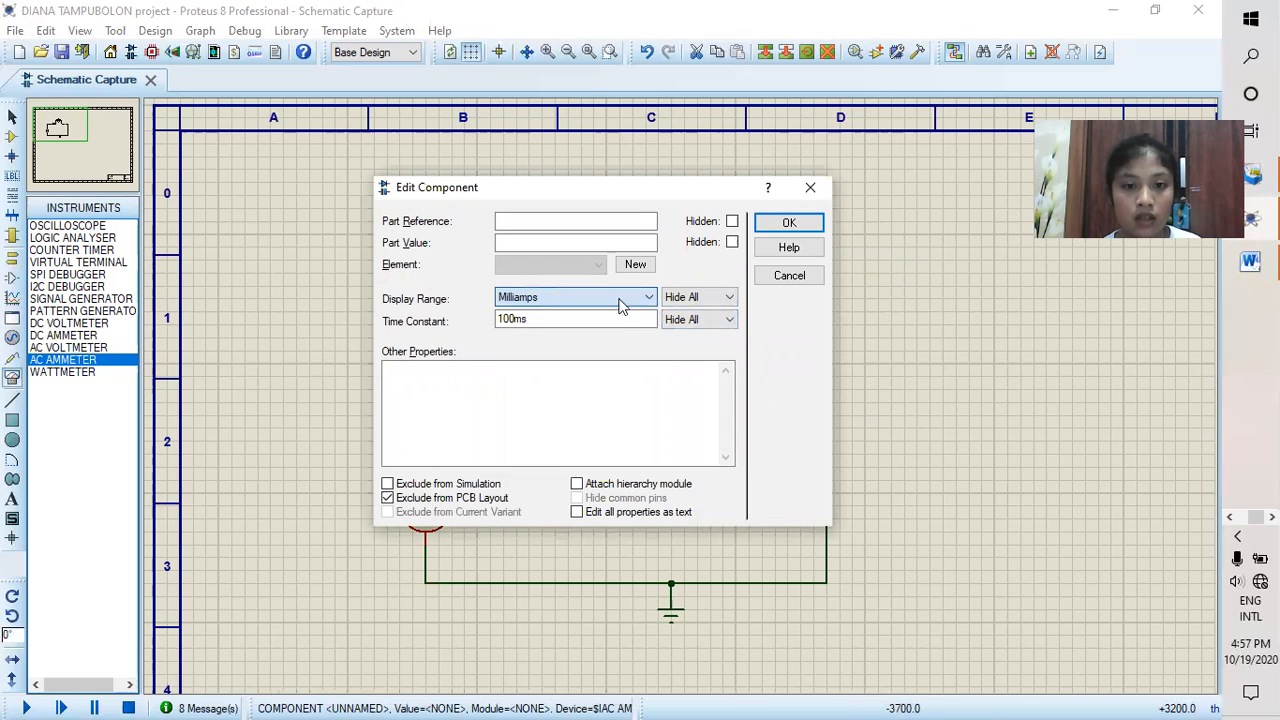
click(788, 224)
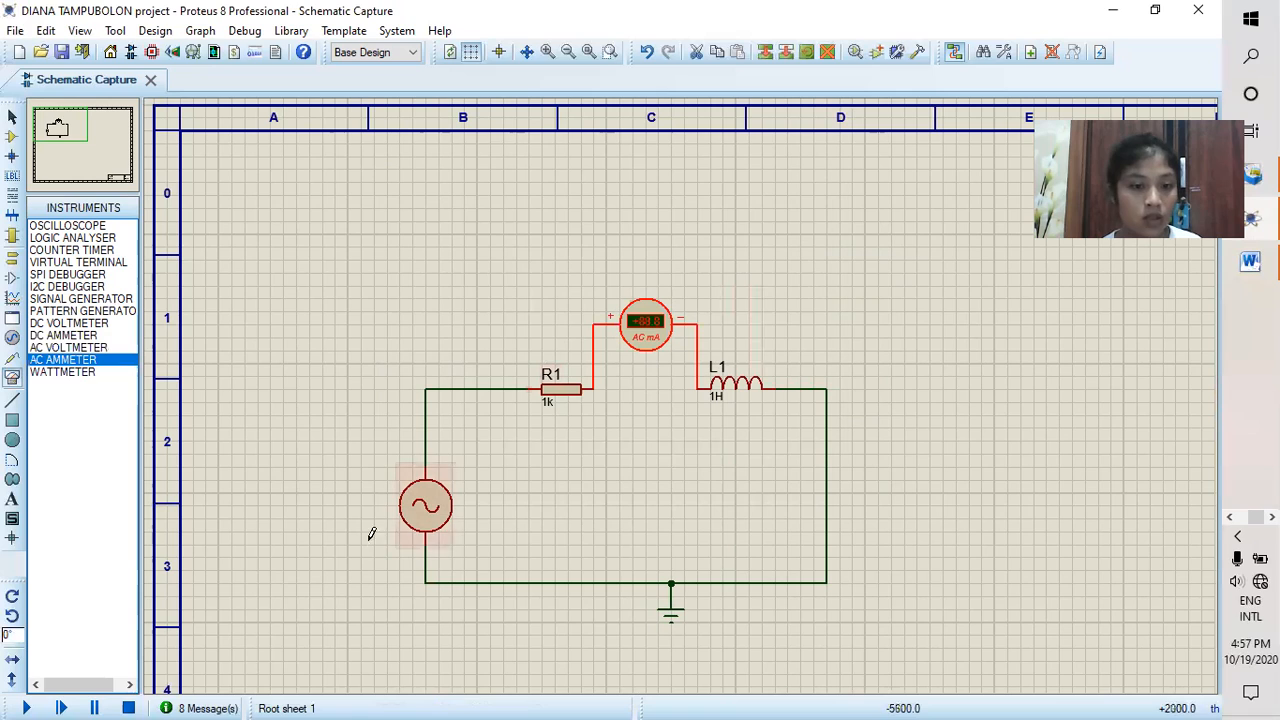
click(26, 708)
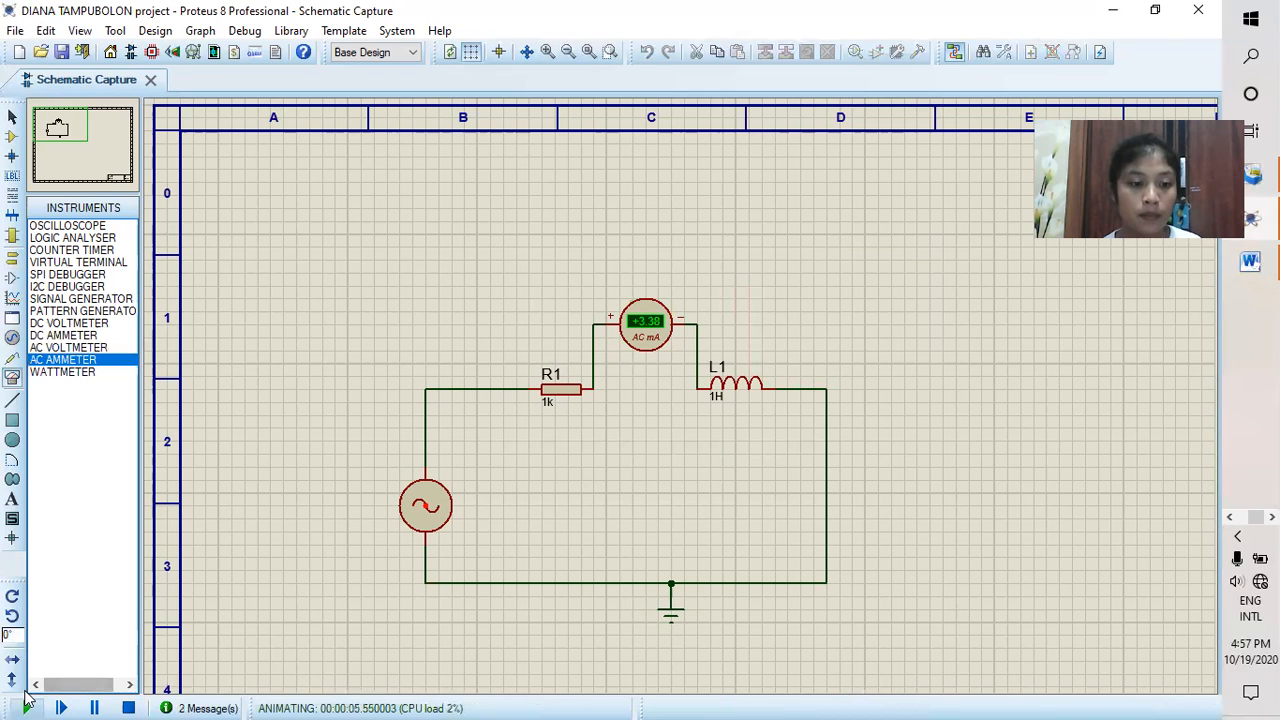
click(128, 706)
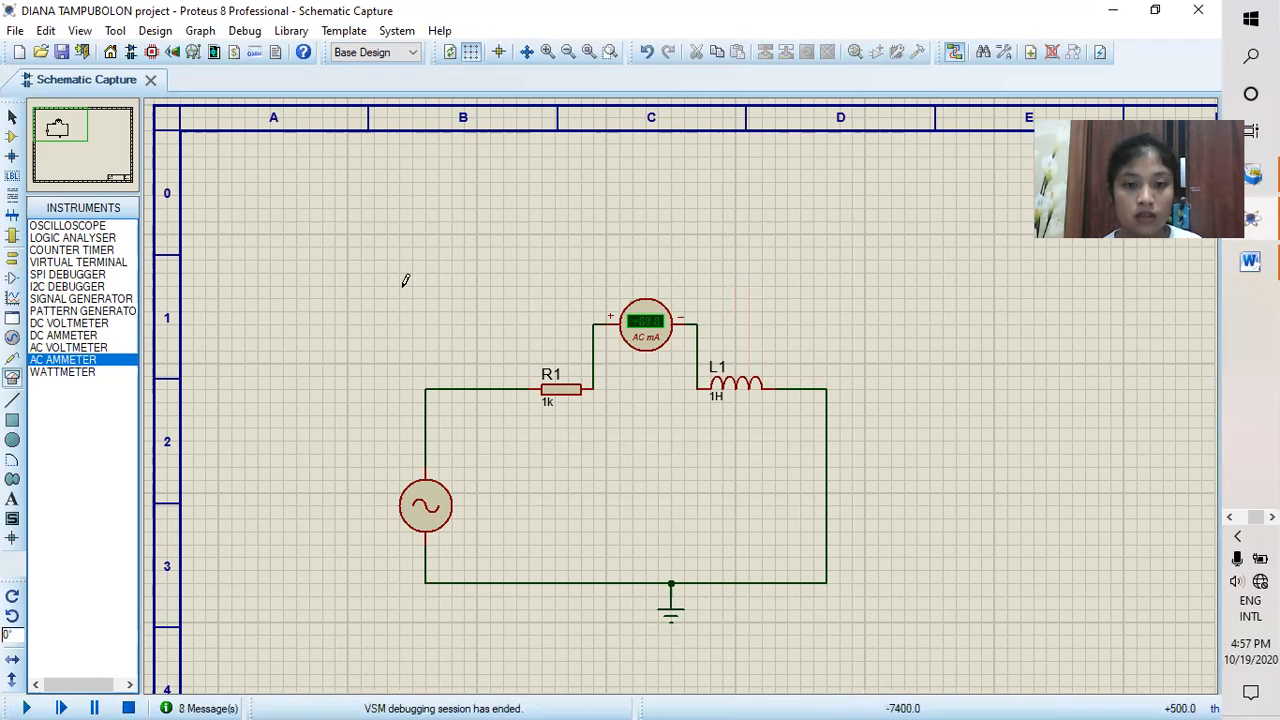
Step: Remove the AC ammeter and reconnect R1 to L1 with a straight wire
right_click(638, 312)
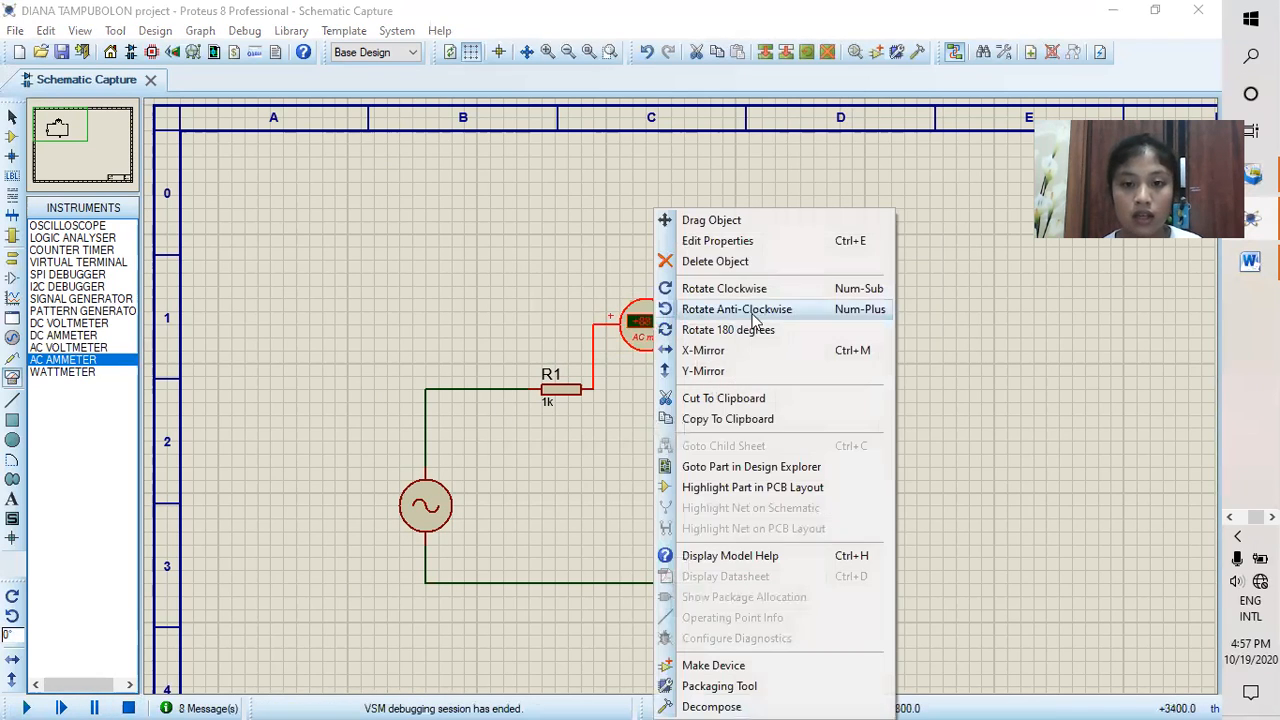
click(737, 262)
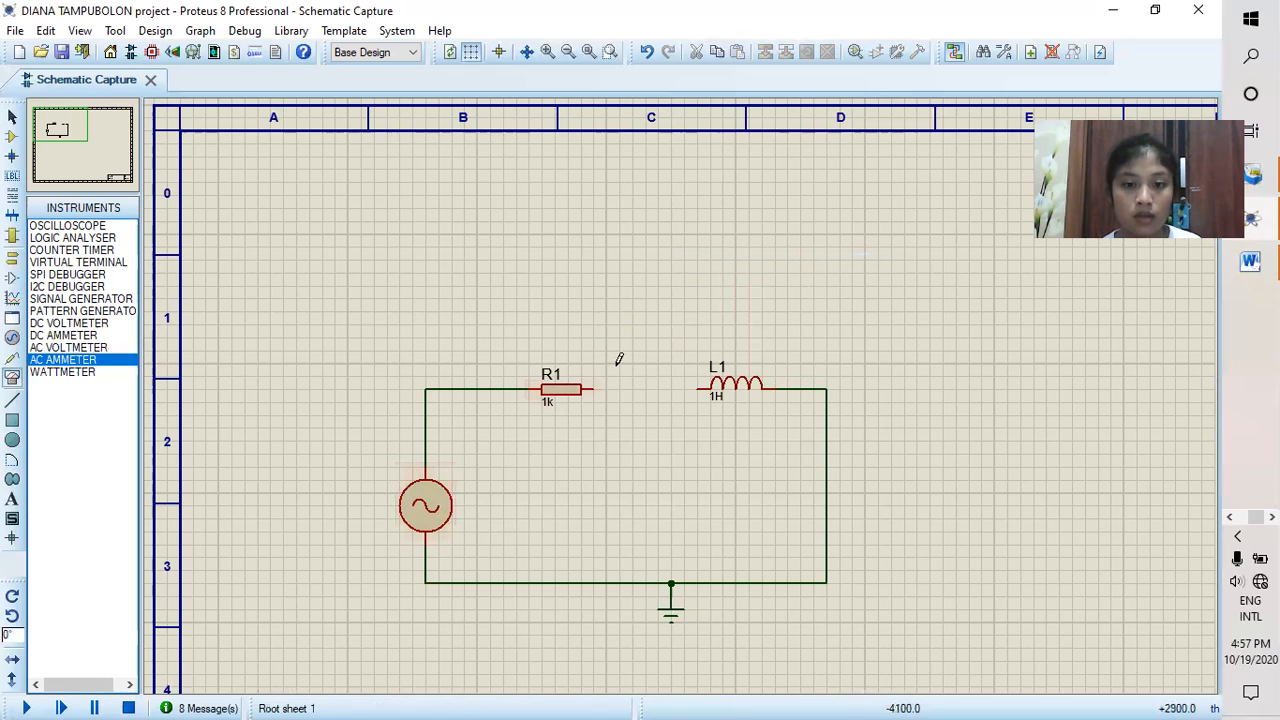
click(596, 389)
click(698, 389)
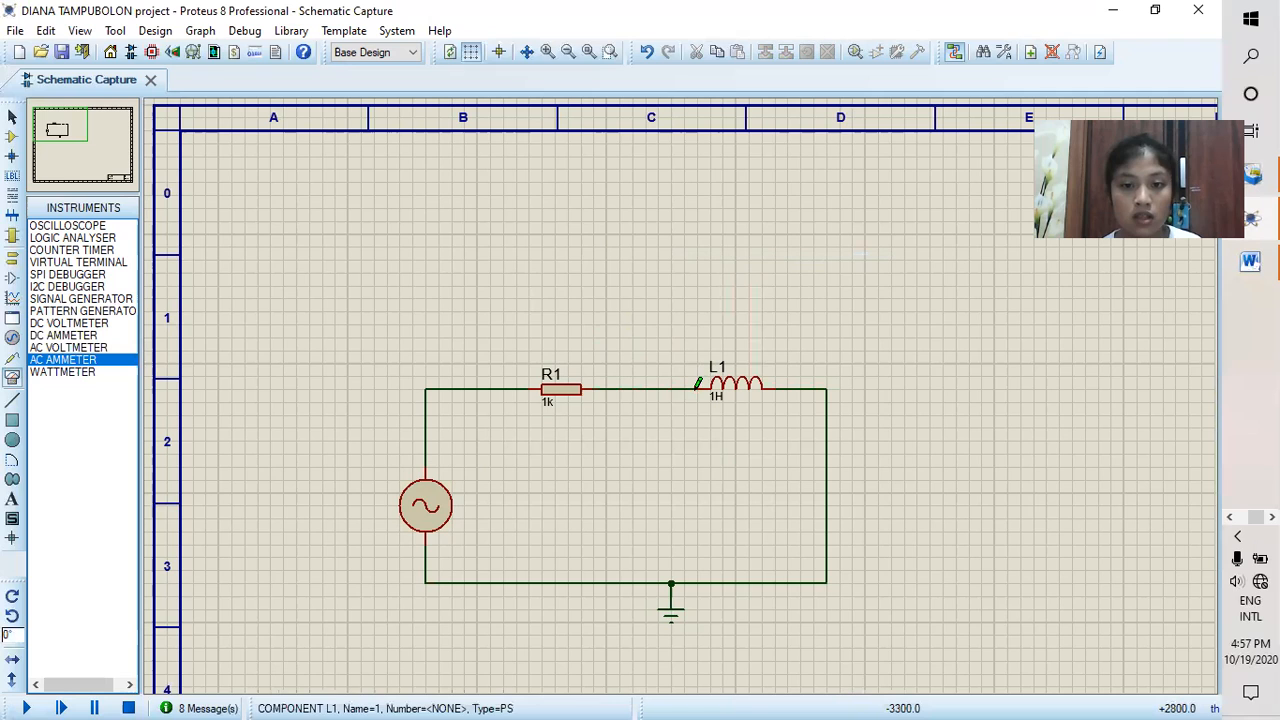
Step: Set the alternator's frequency to 70Hz
click(431, 515)
right_click(431, 506)
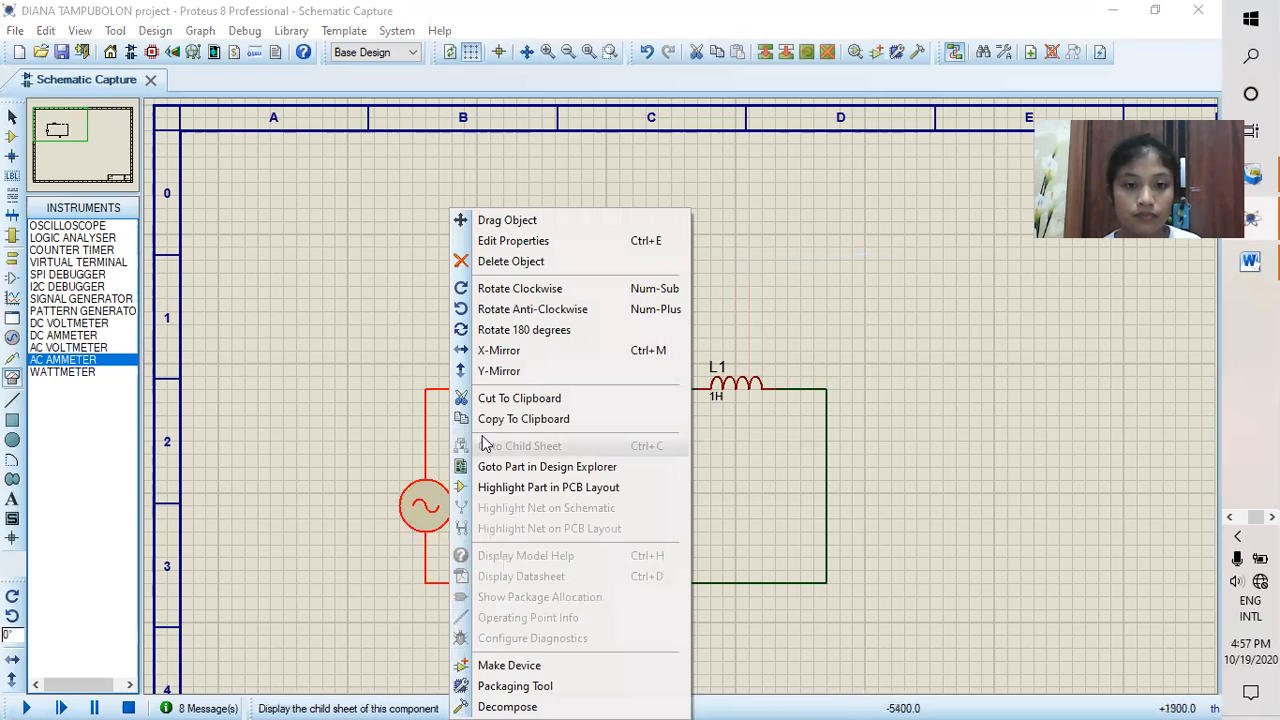
double_click(431, 507)
double_click(508, 319)
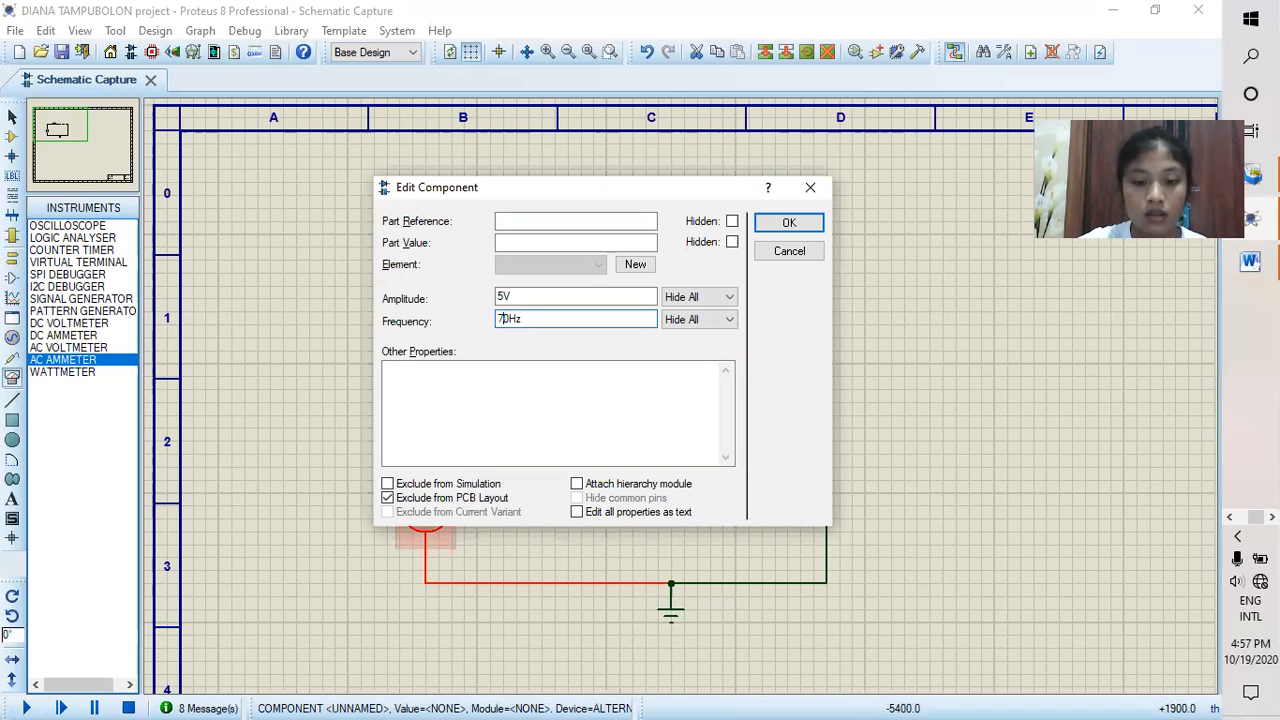
click(785, 223)
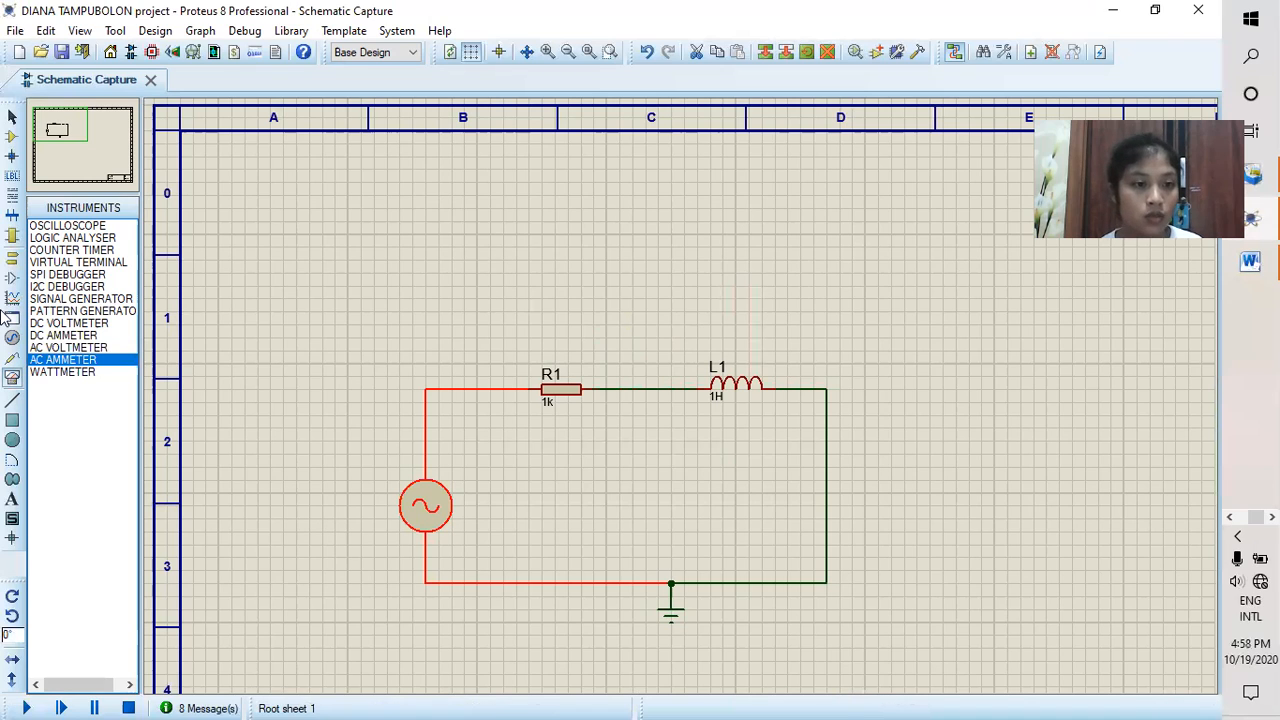
Step: Place two AC voltmeters side by side, one above R1 and one above L1
click(60, 347)
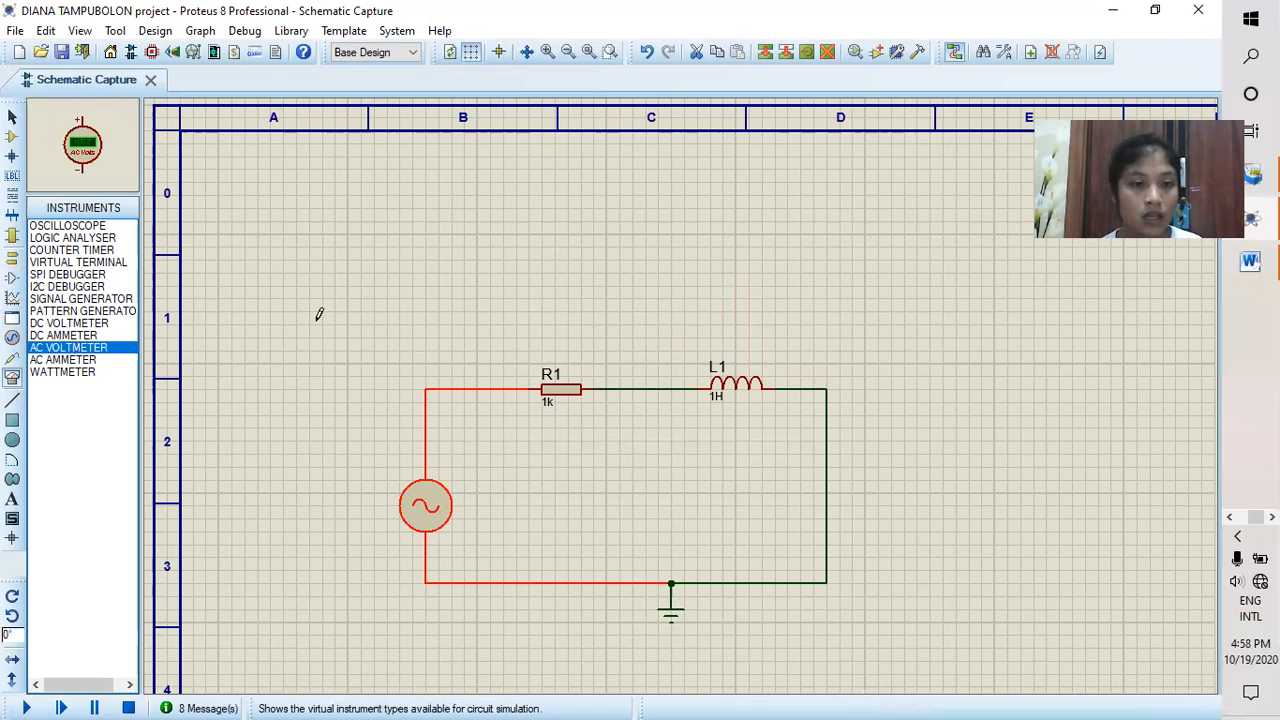
click(548, 291)
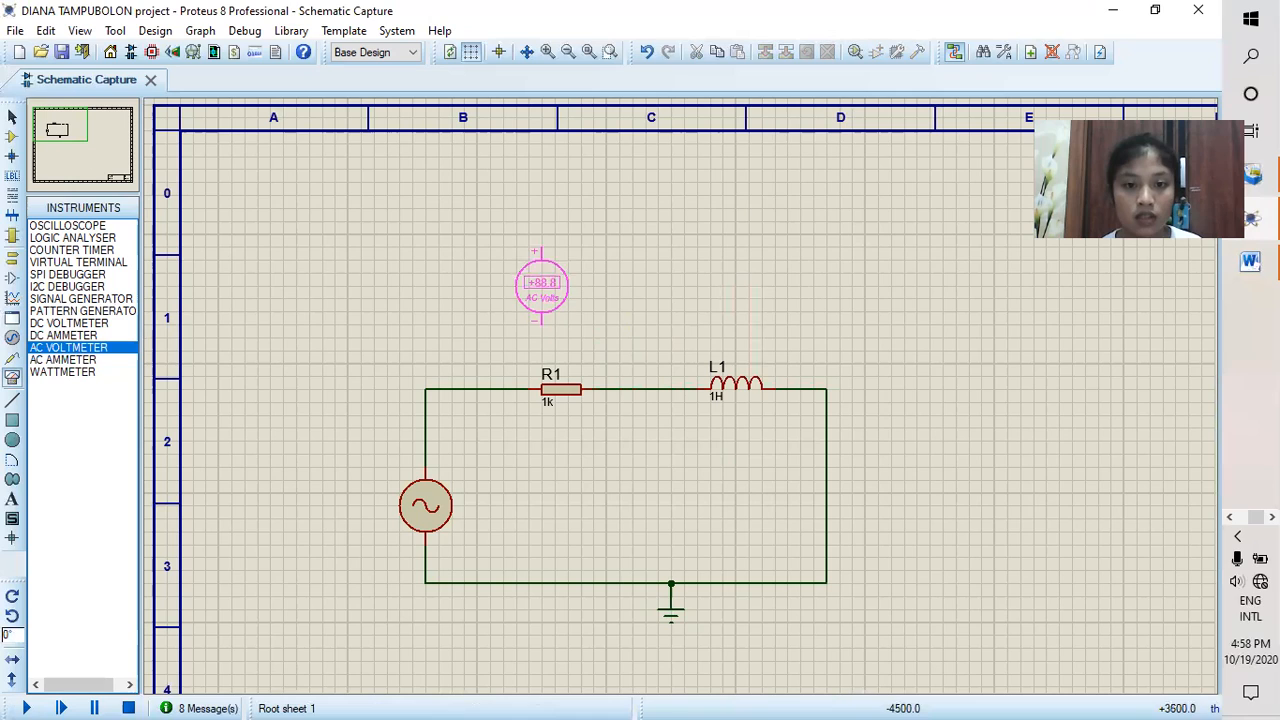
click(556, 287)
click(722, 287)
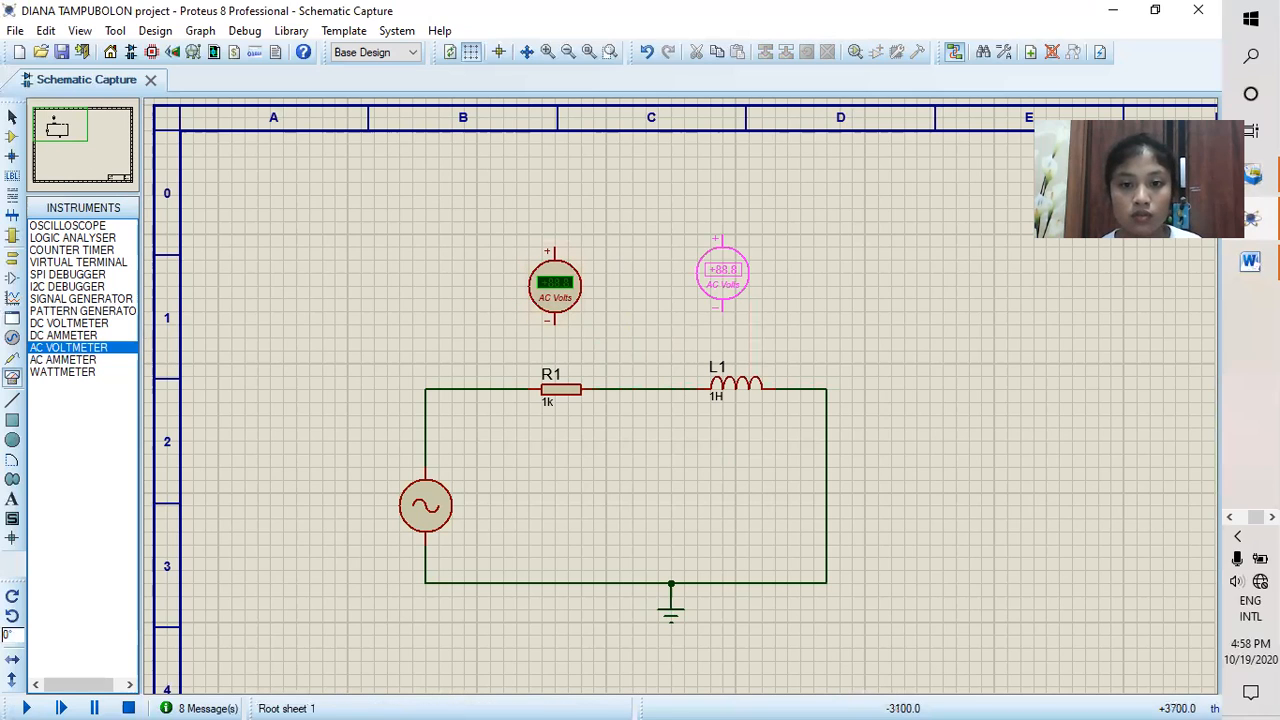
click(724, 296)
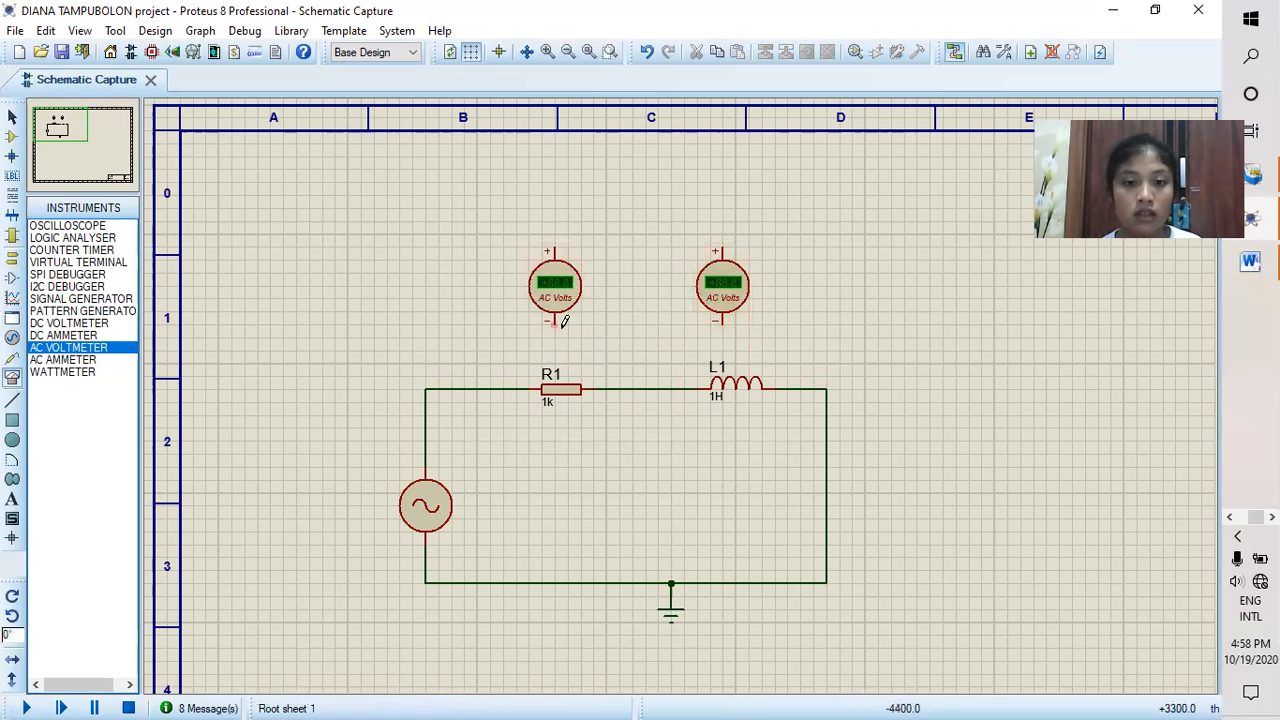
Step: Wire the voltmeter above R1 in parallel with it, negative pin to R1's right side and positive pin to its left side
click(606, 389)
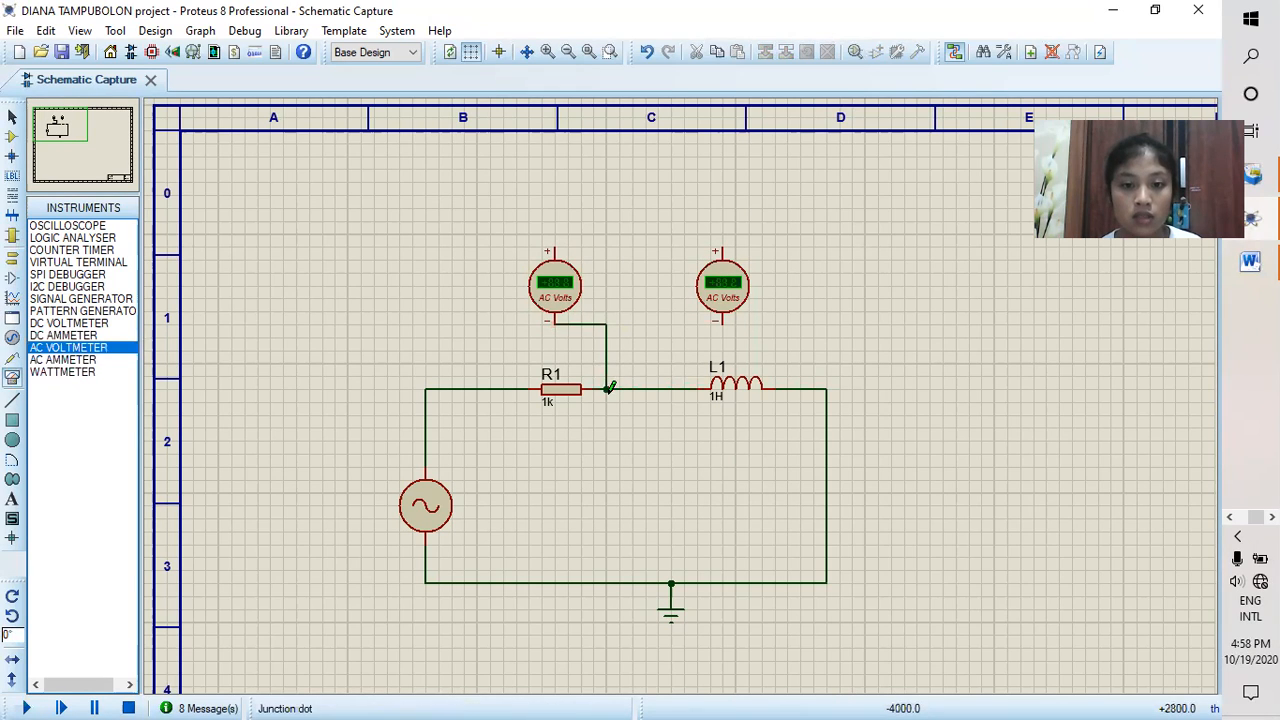
click(555, 246)
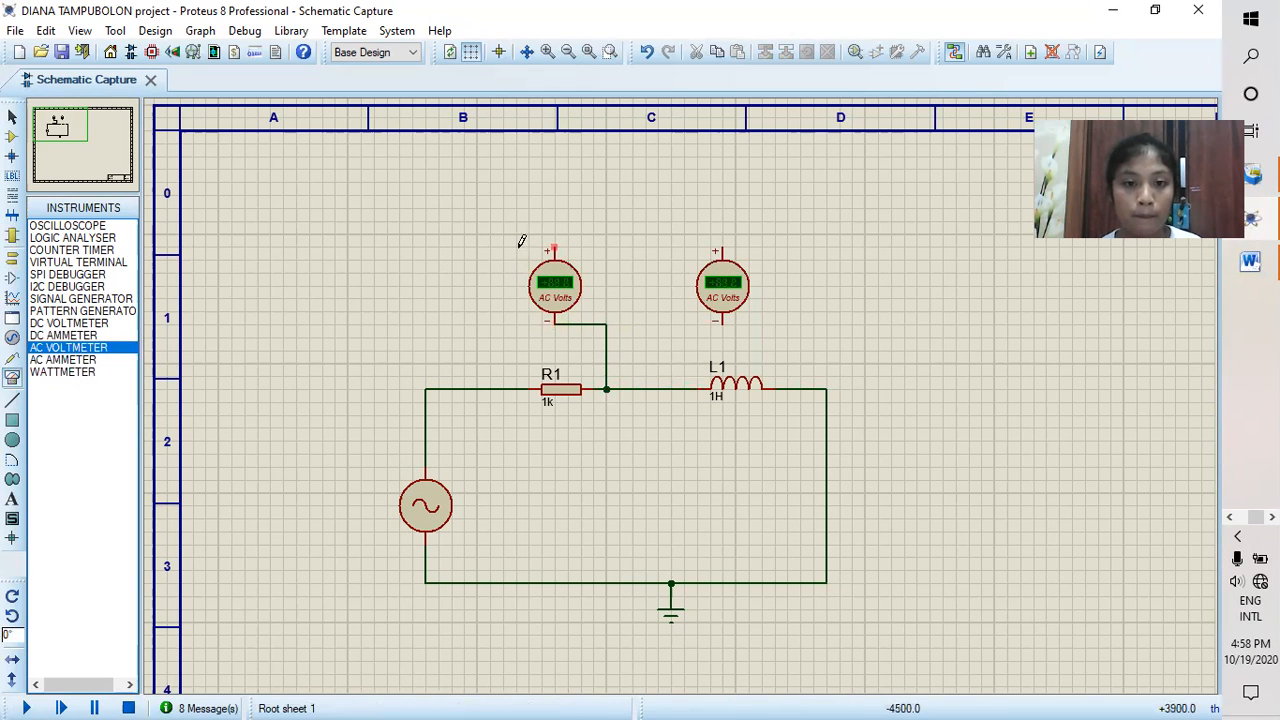
click(490, 389)
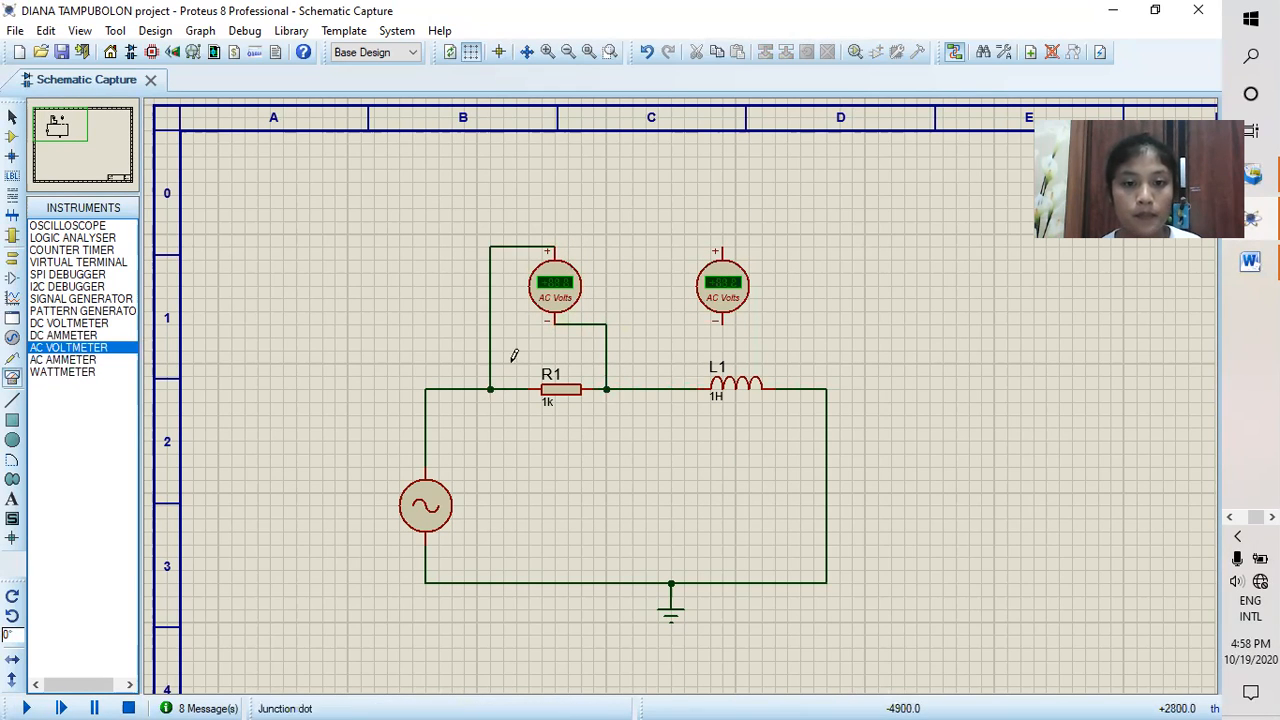
Step: Wire the other voltmeter across L1, positive pin left and negative pin right, then run the simulation to read both voltages at 70Hz
click(722, 246)
click(684, 389)
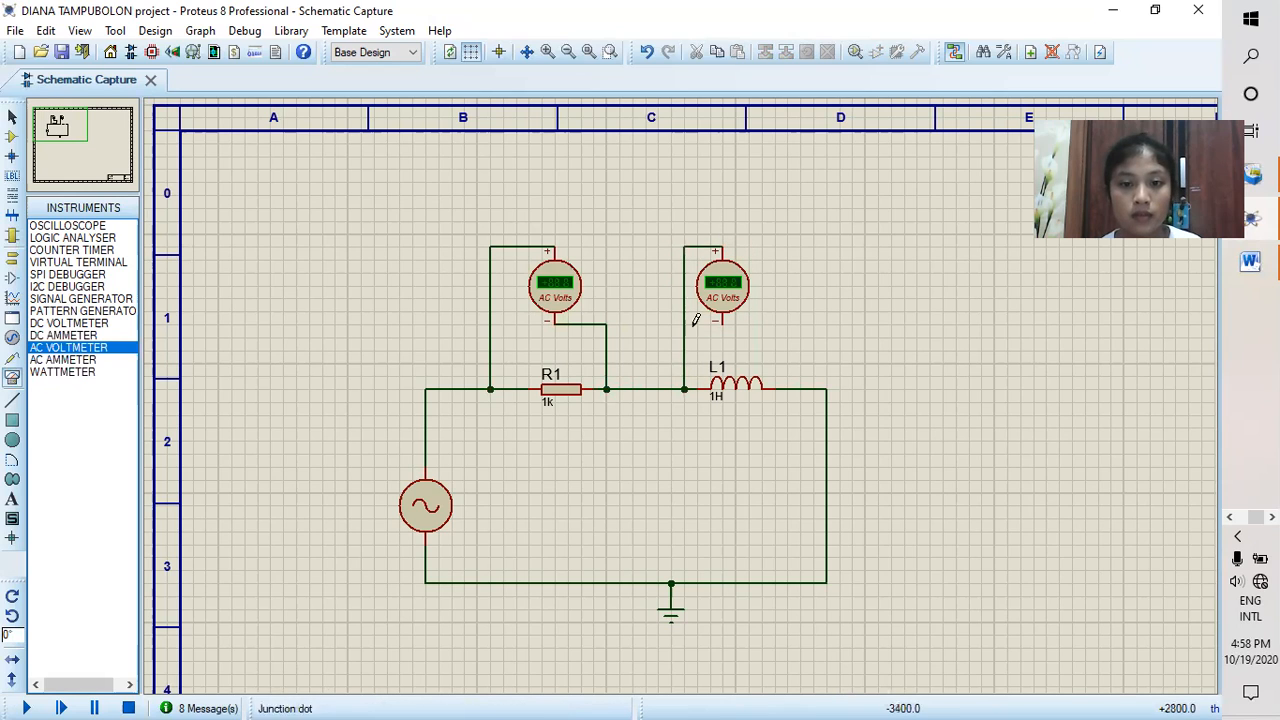
click(729, 323)
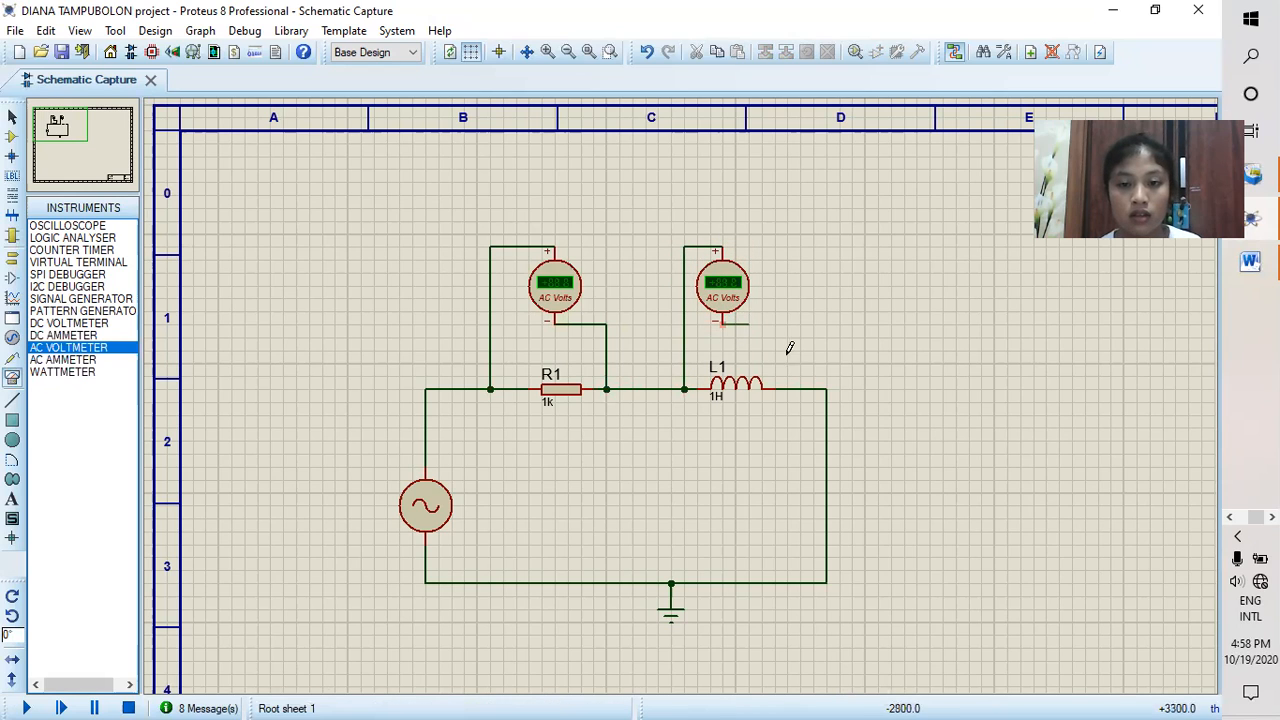
click(777, 387)
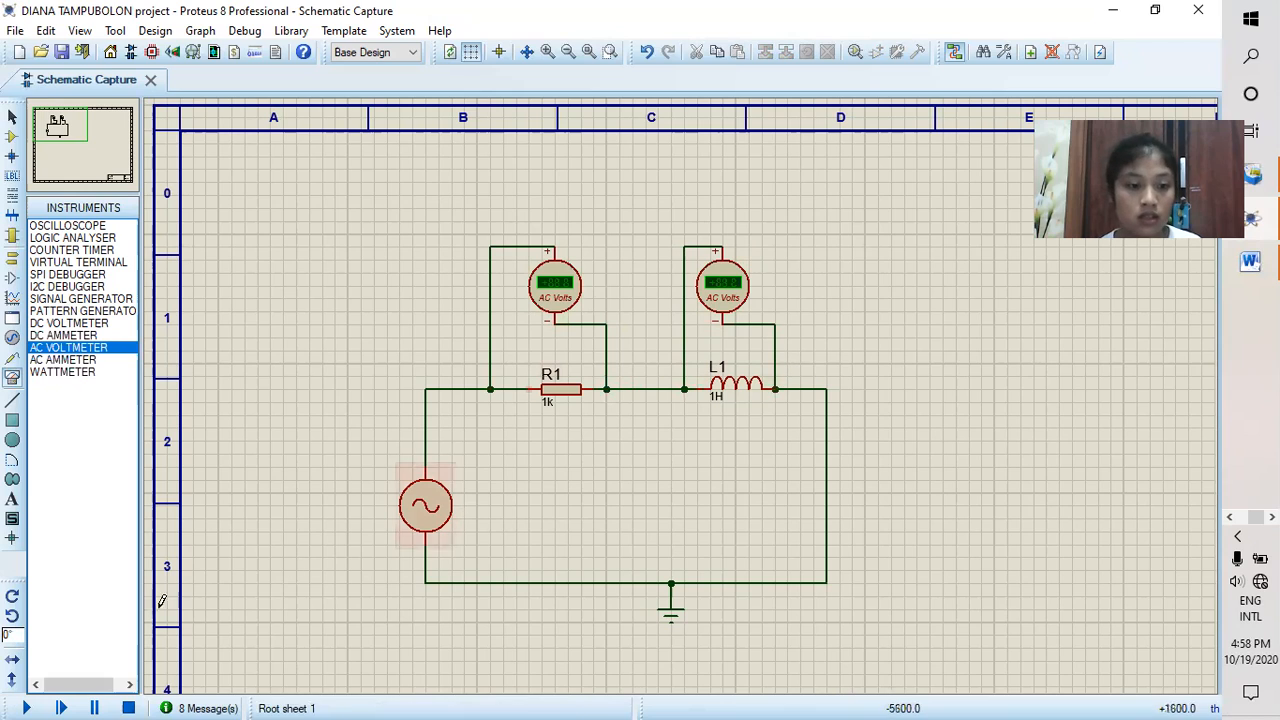
click(27, 708)
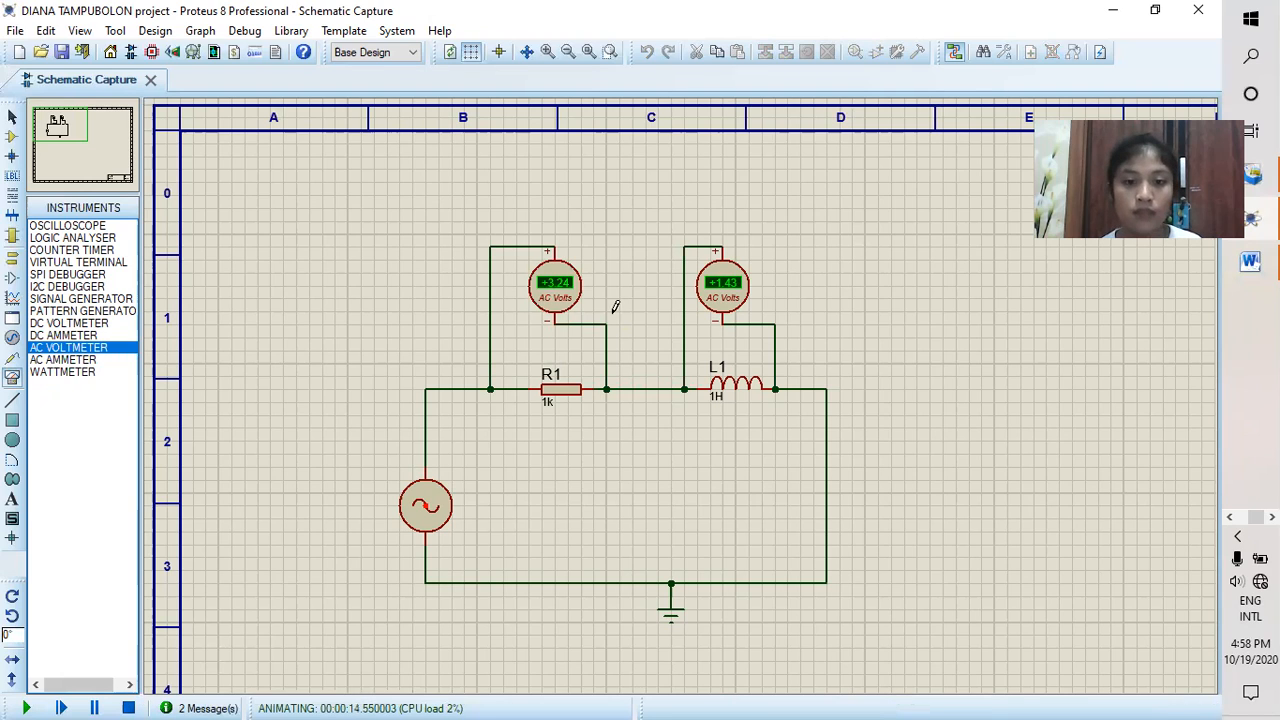
Step: Delete both AC voltmeters and the wire between R1 and L1
right_click(553, 282)
click(610, 260)
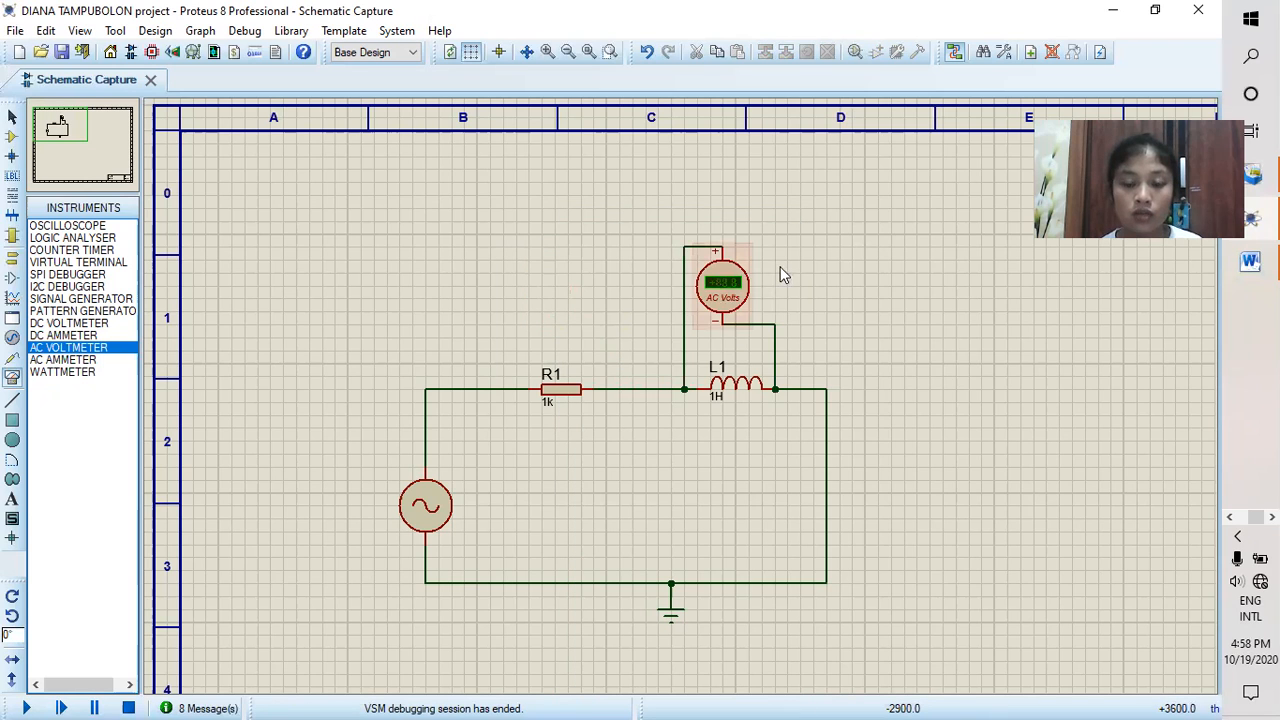
click(783, 275)
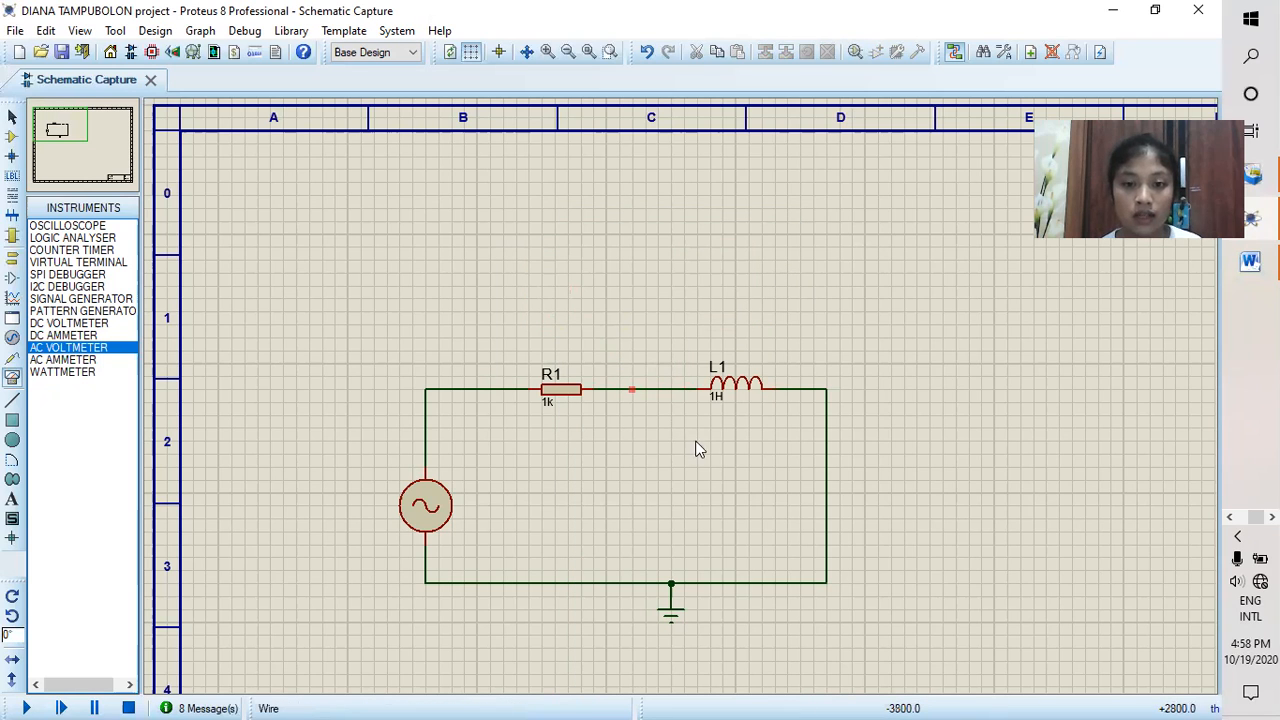
right_click(656, 389)
click(709, 437)
Step: Place an AC ammeter above the gap, wiring its negative pin to L1's left end and its positive pin to R1's right end
click(84, 360)
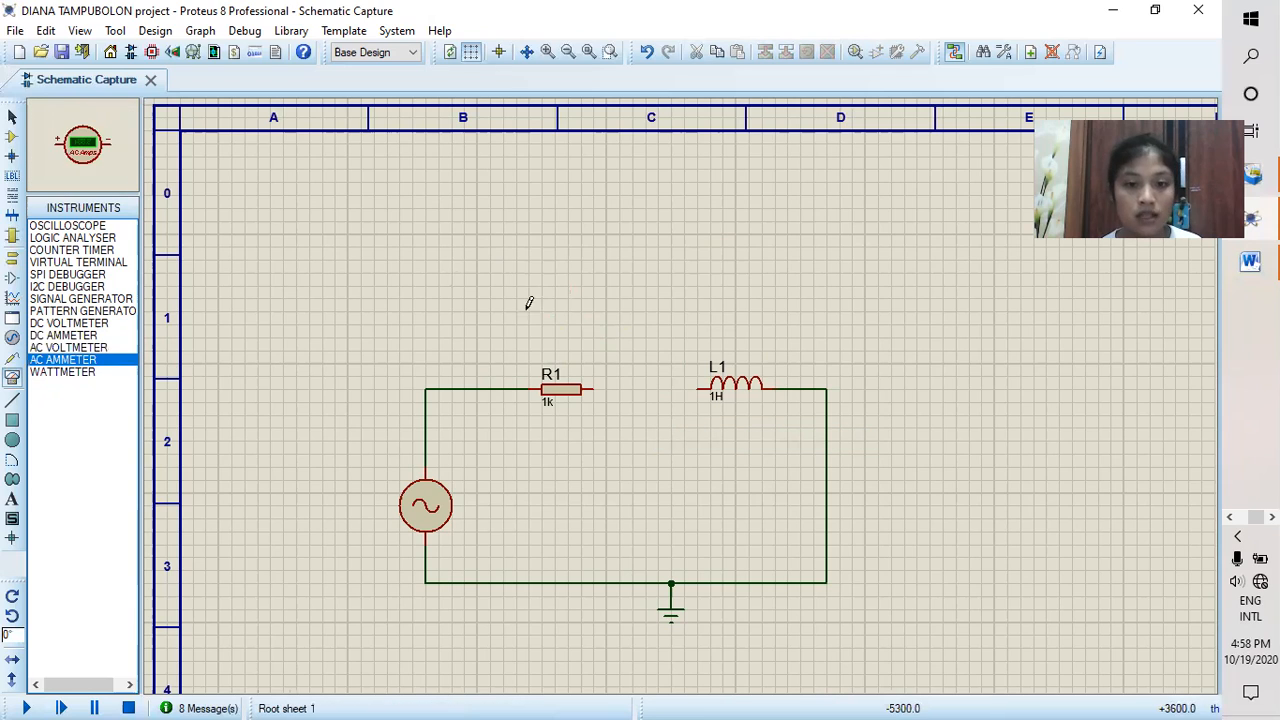
click(632, 320)
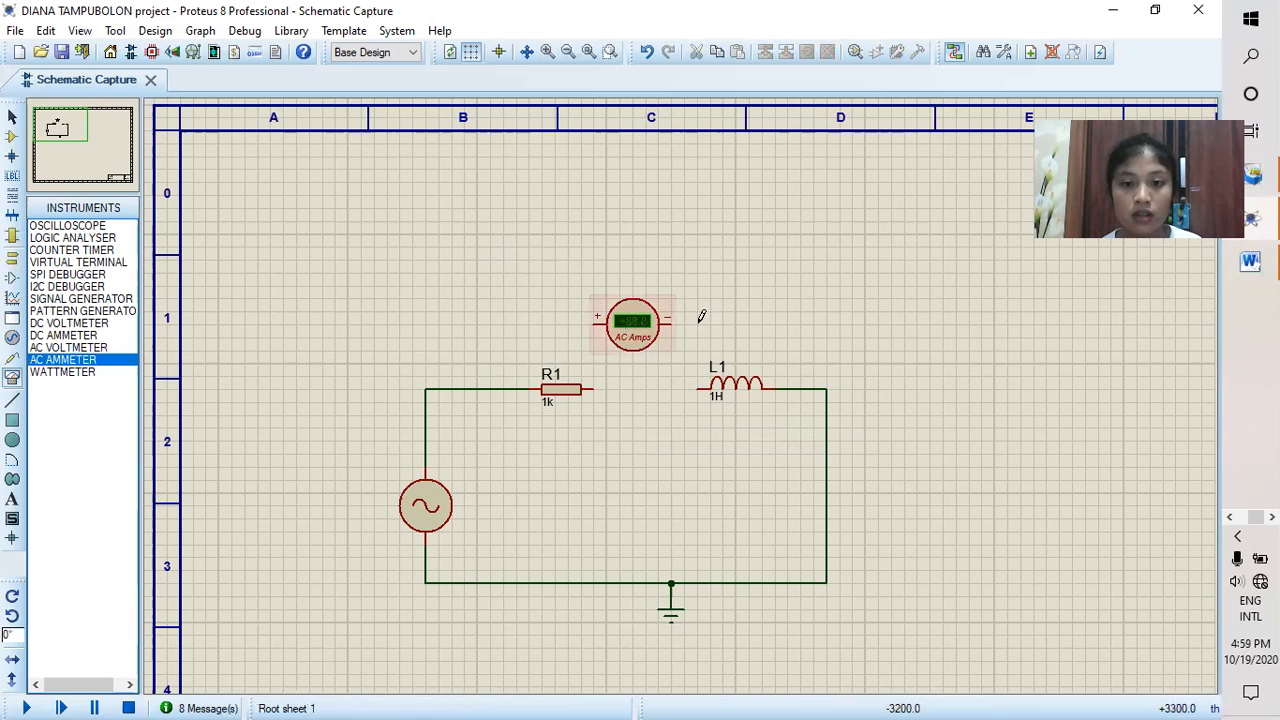
click(673, 321)
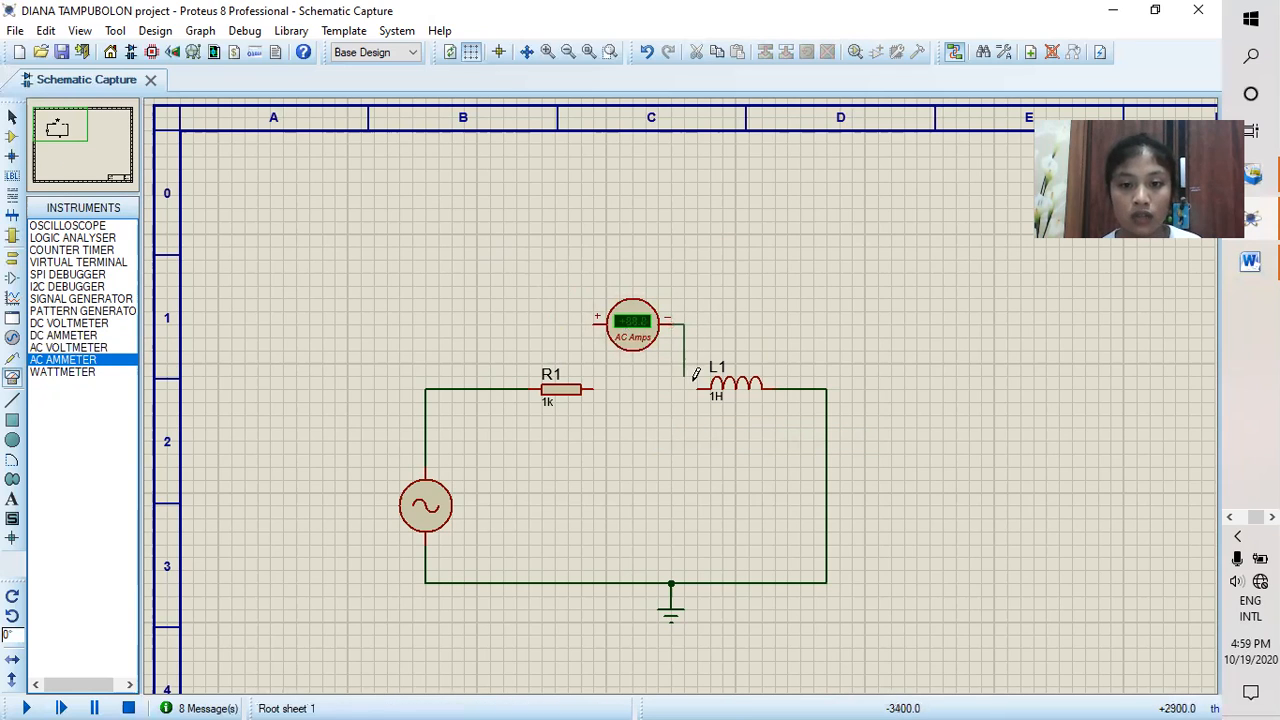
click(698, 388)
click(594, 326)
click(594, 388)
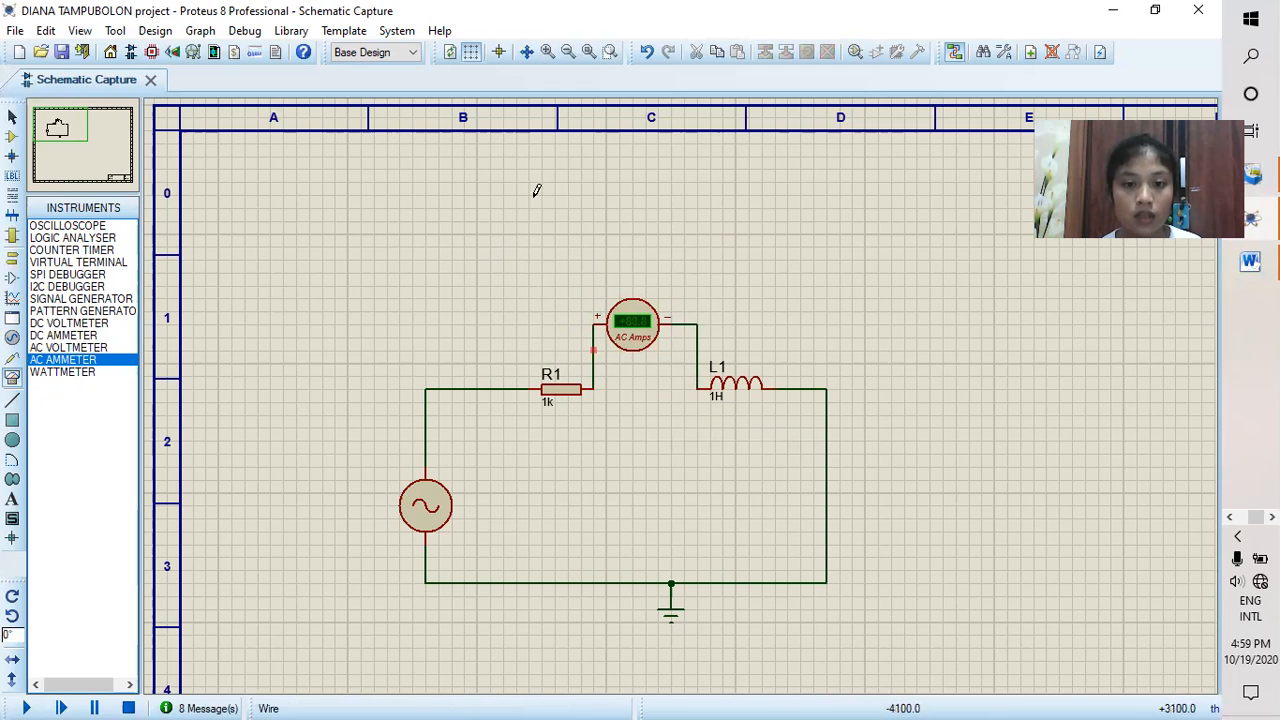
Step: Set the ammeter's display range to Milliamps, then run the simulation to read the current at 70Hz and stop it
double_click(633, 345)
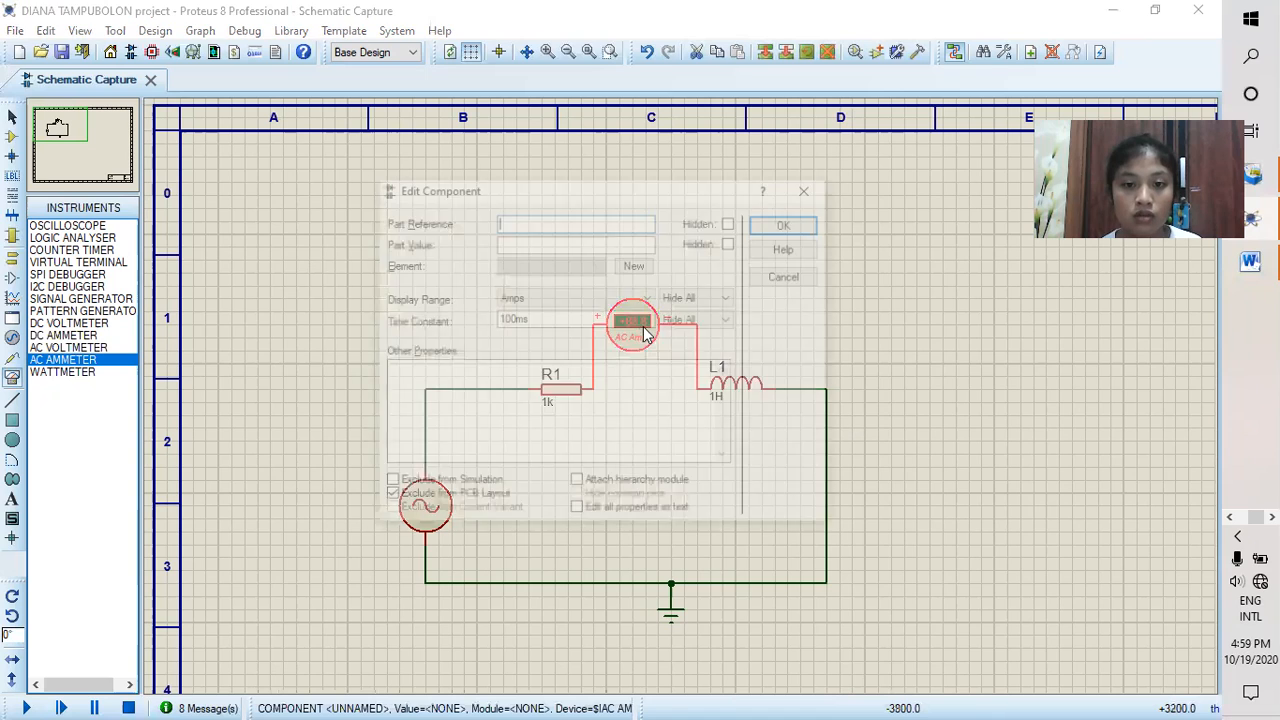
click(648, 298)
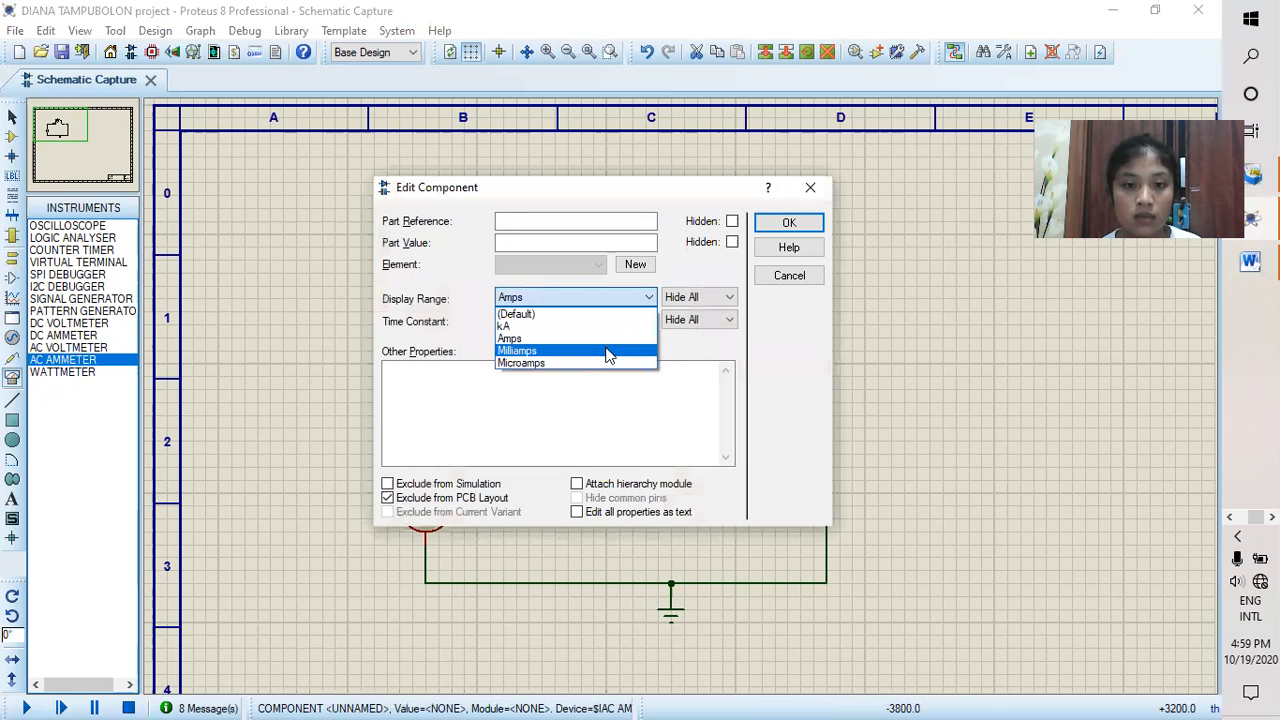
click(609, 352)
click(800, 222)
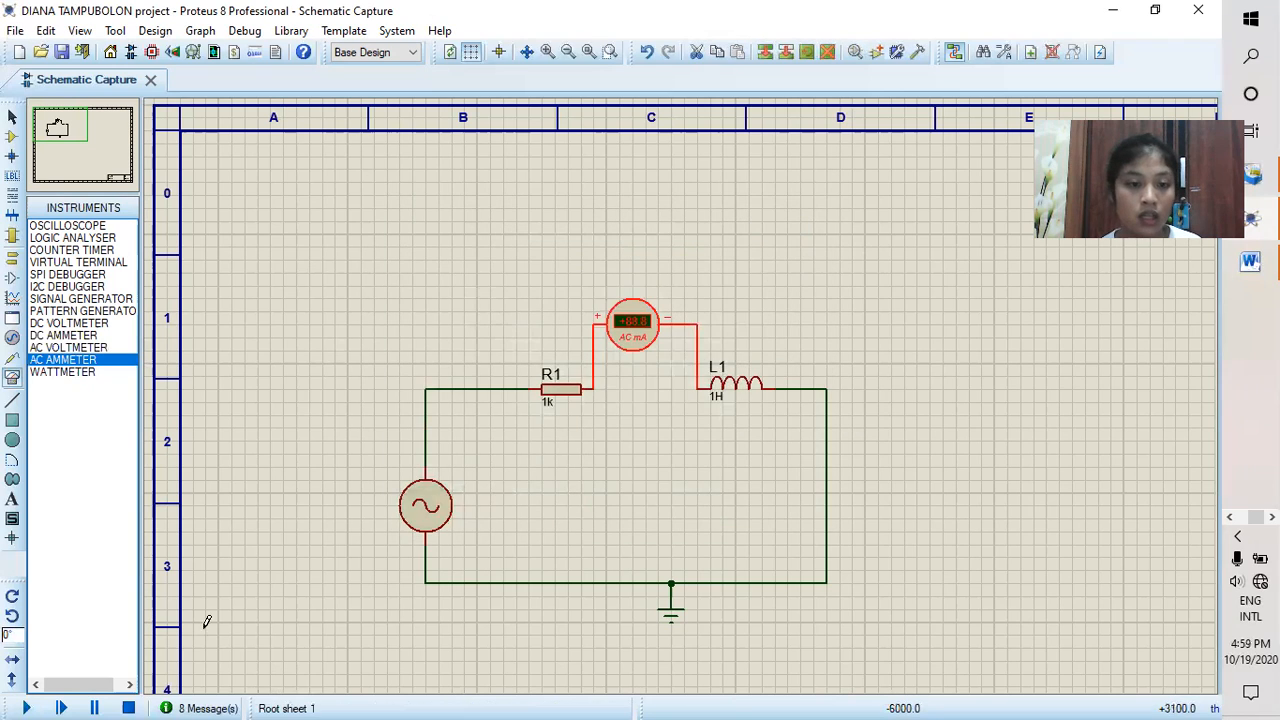
click(26, 707)
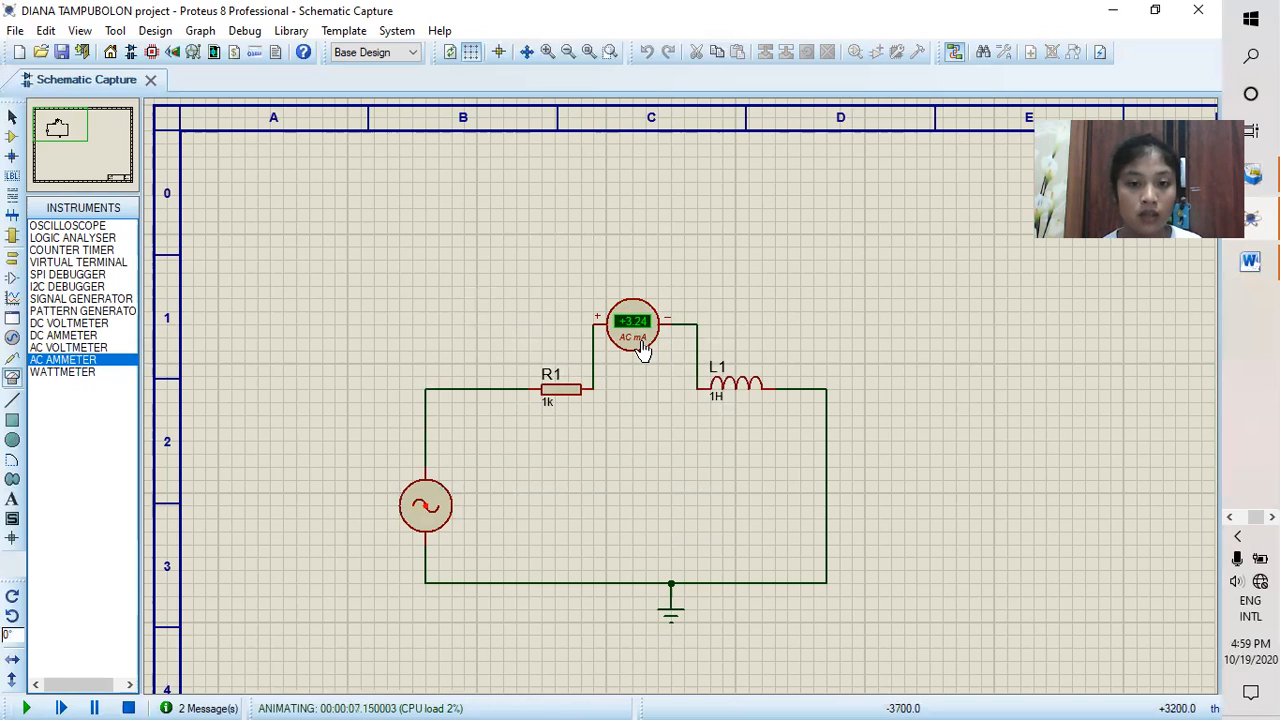
click(128, 706)
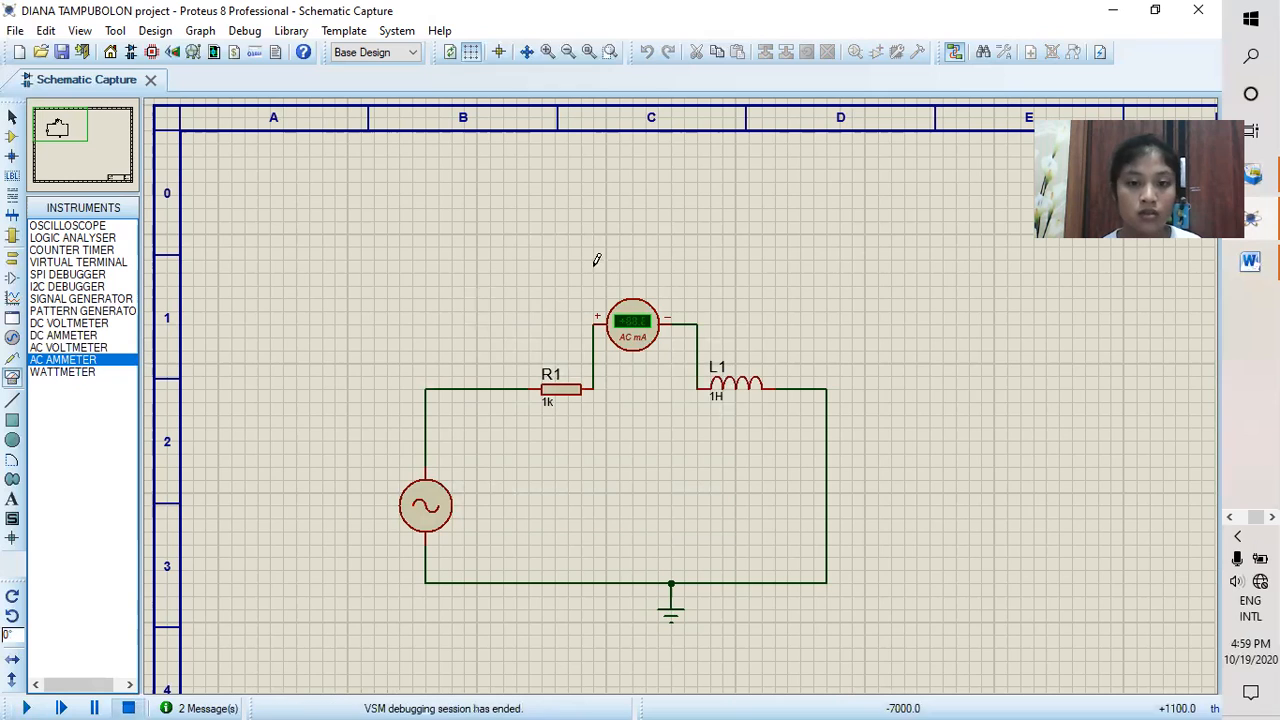
Step: Delete the AC ammeter and reconnect R1 to L1 with a straight wire
right_click(640, 330)
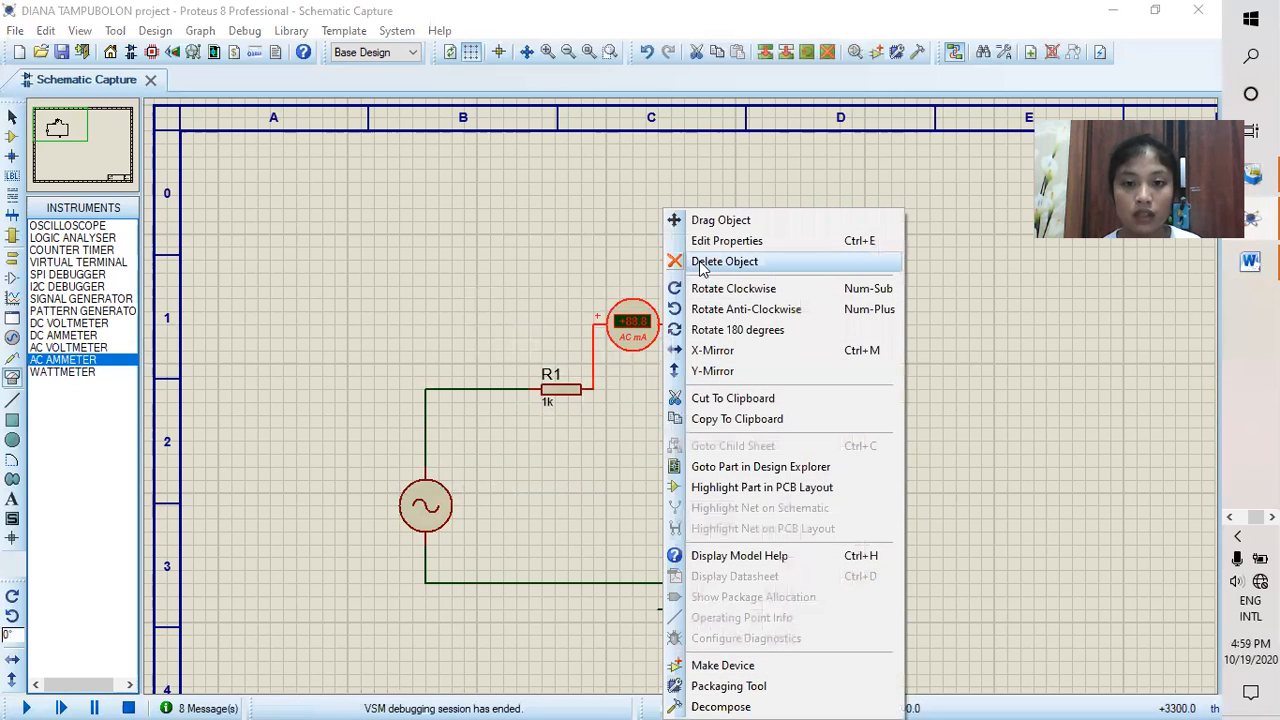
click(703, 263)
click(591, 389)
click(698, 389)
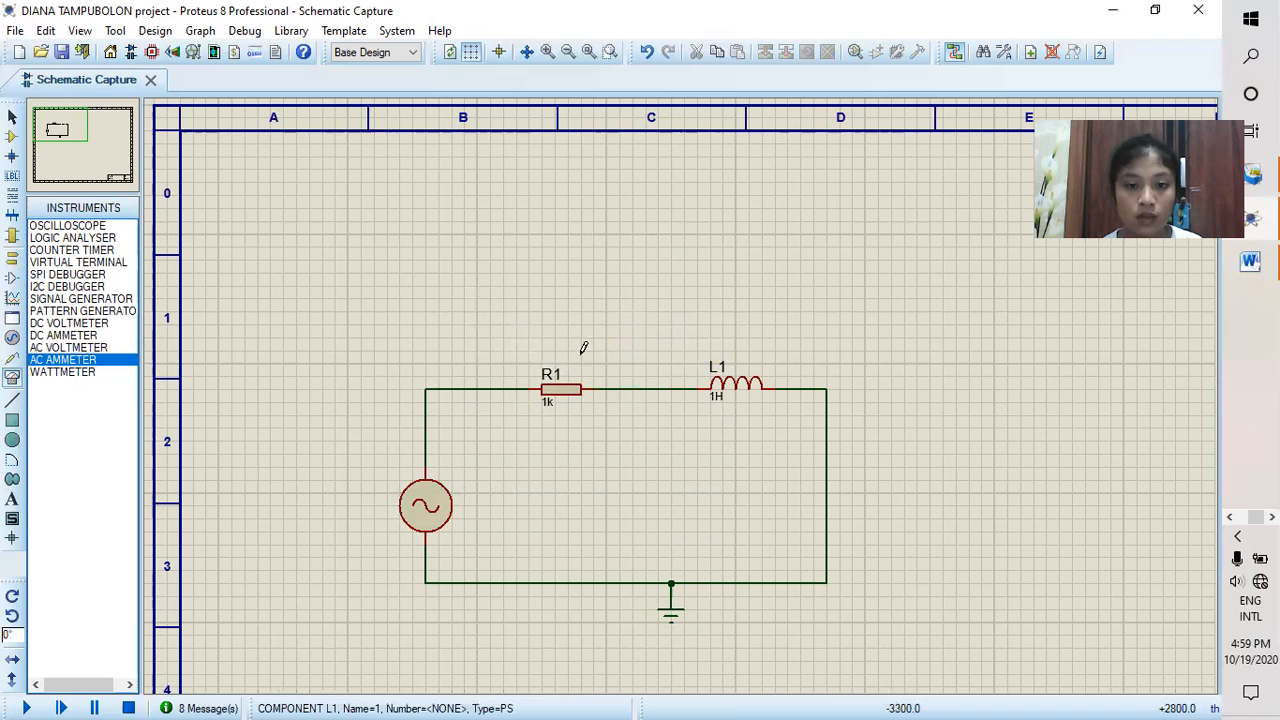
Step: Set the alternator's frequency to 100Hz
click(428, 515)
click(428, 515)
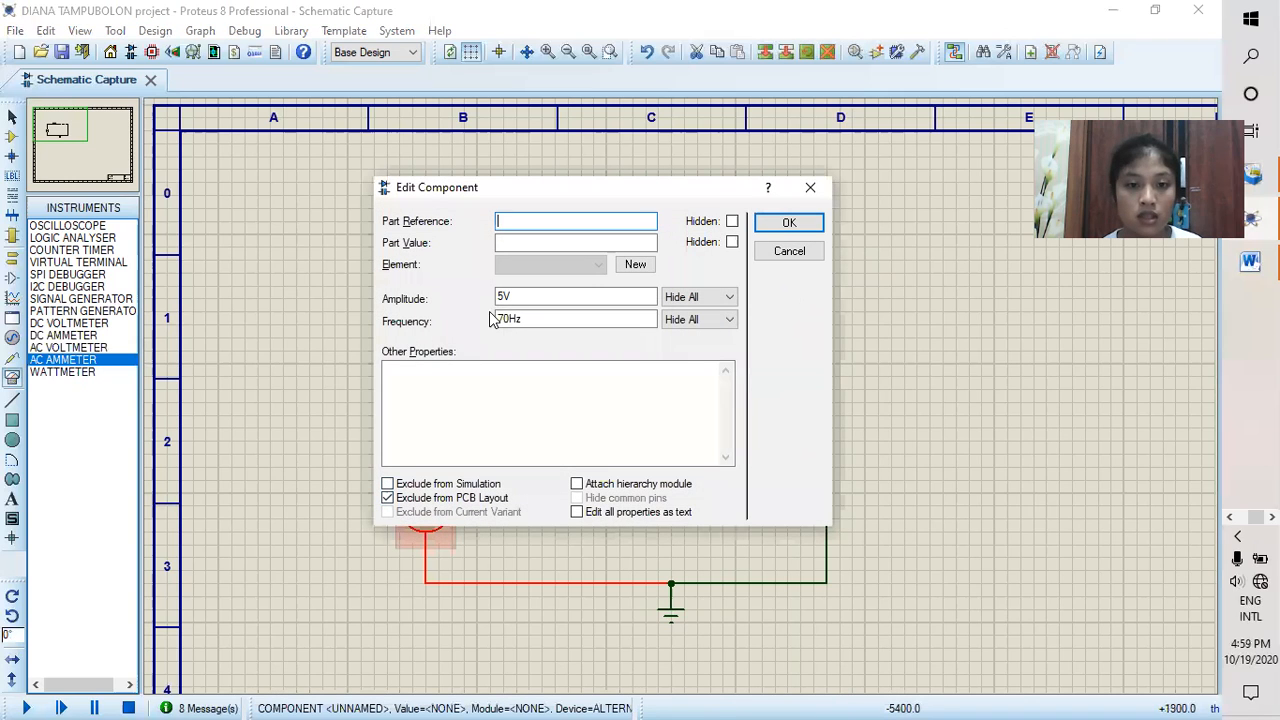
click(507, 318)
text(0)
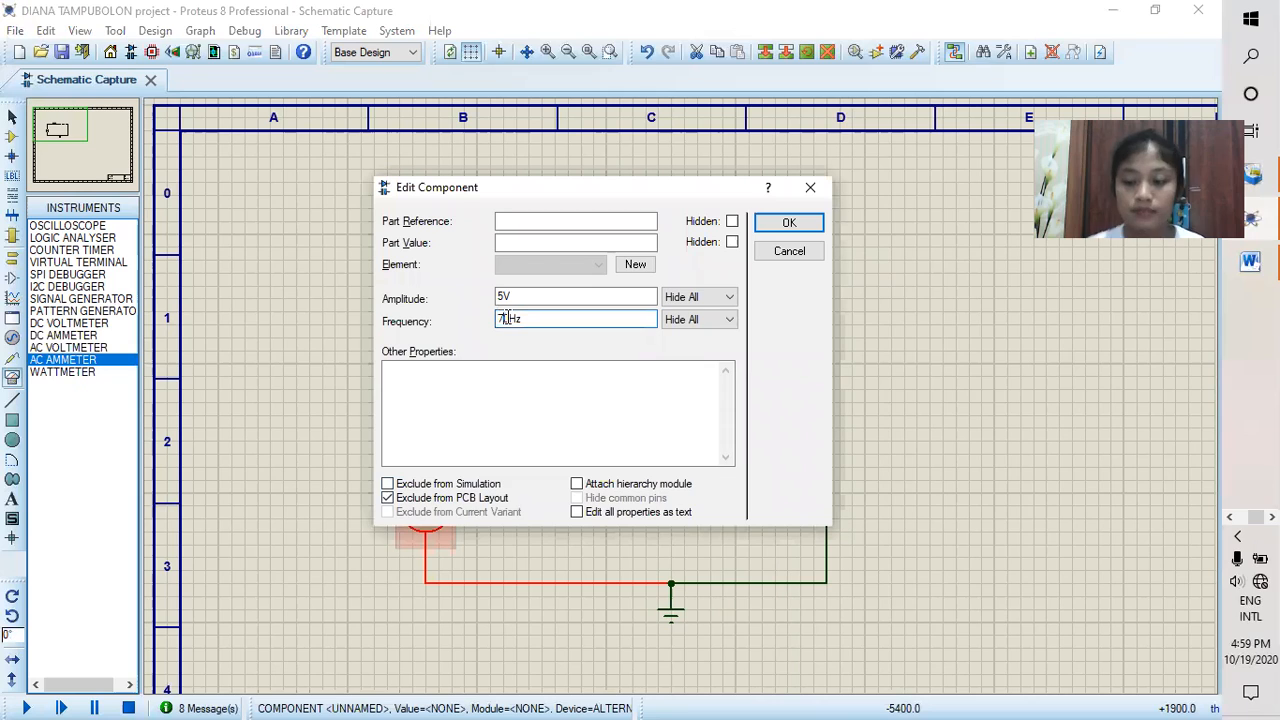
text(0)
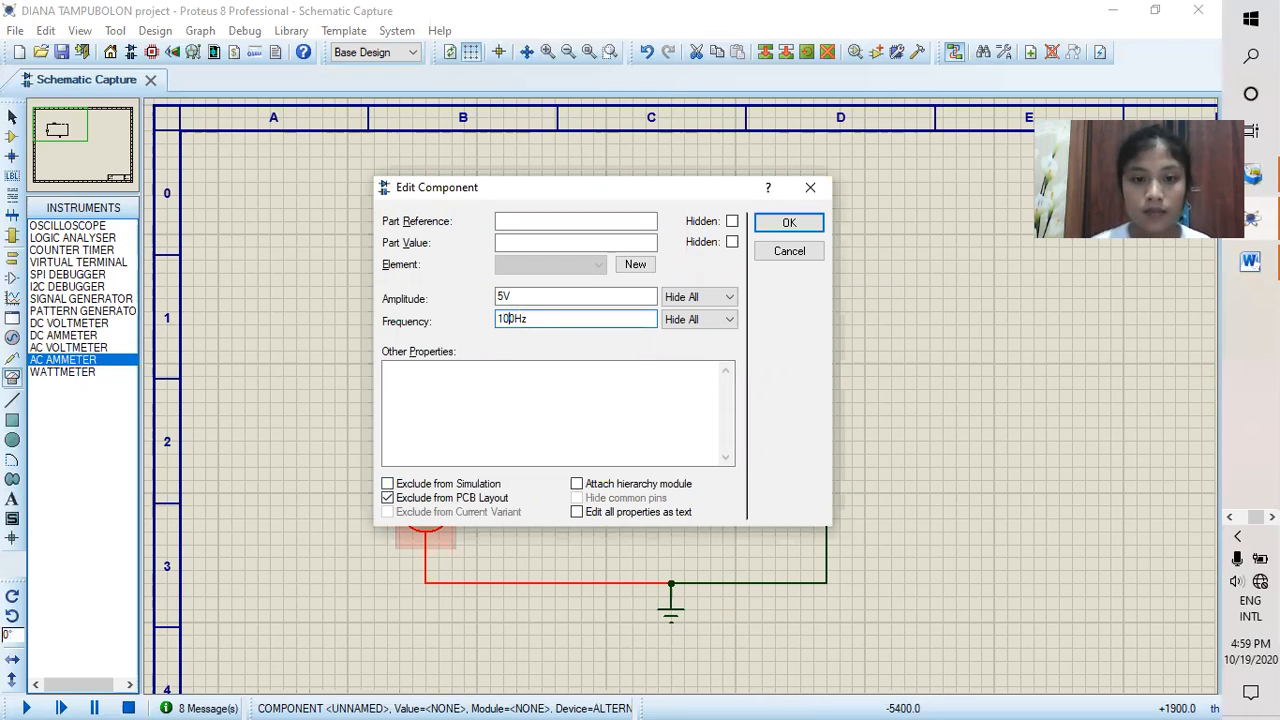
click(768, 220)
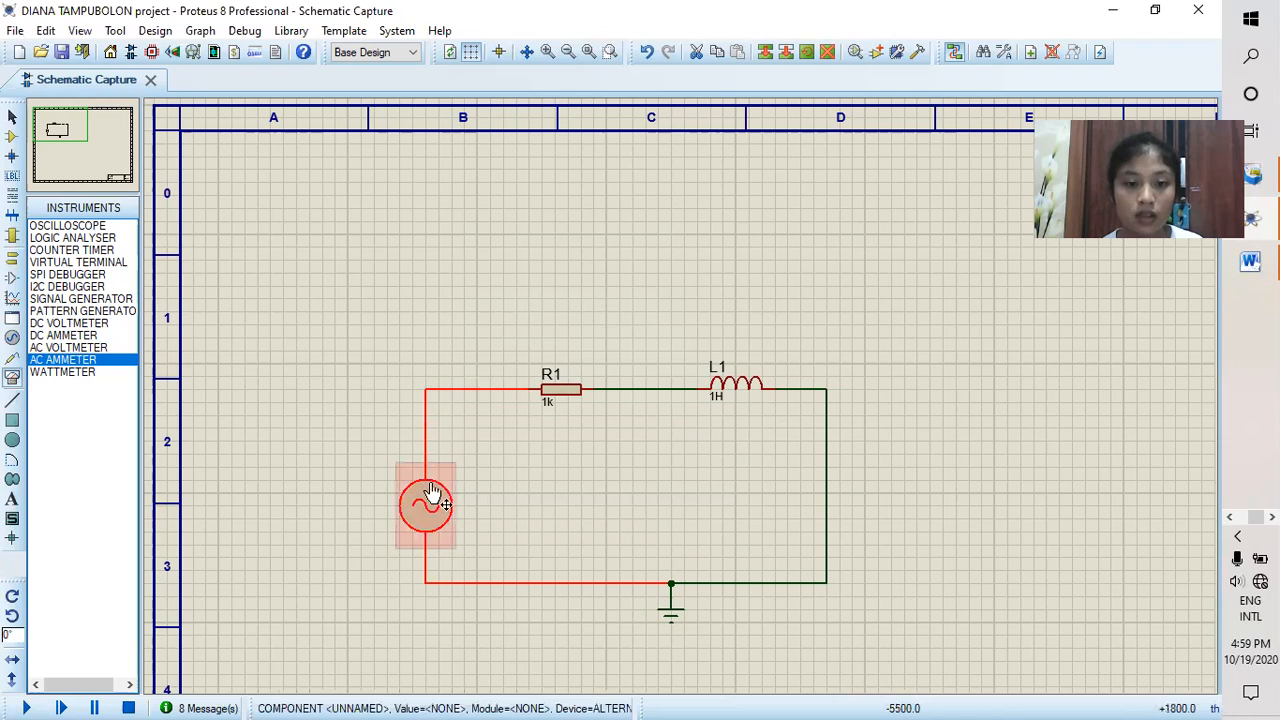
Step: Place one AC voltmeter above R1 and another above L1 for the 100Hz measurement
click(78, 348)
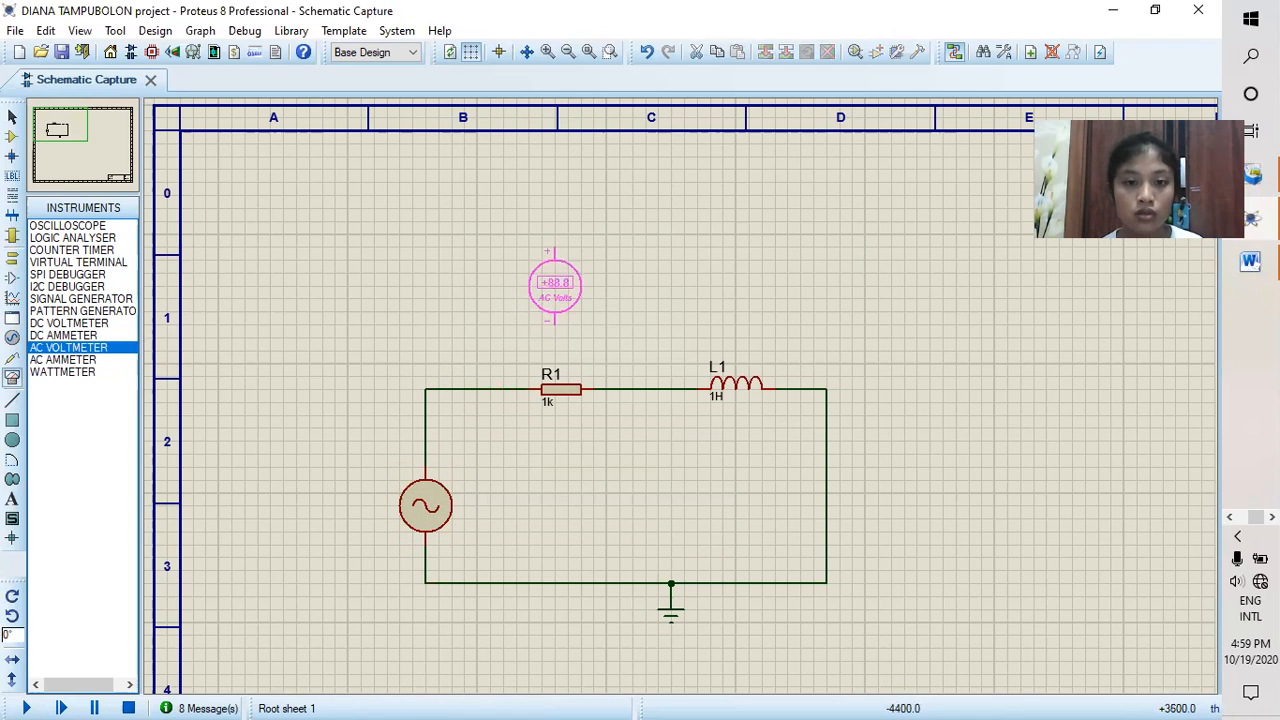
click(561, 283)
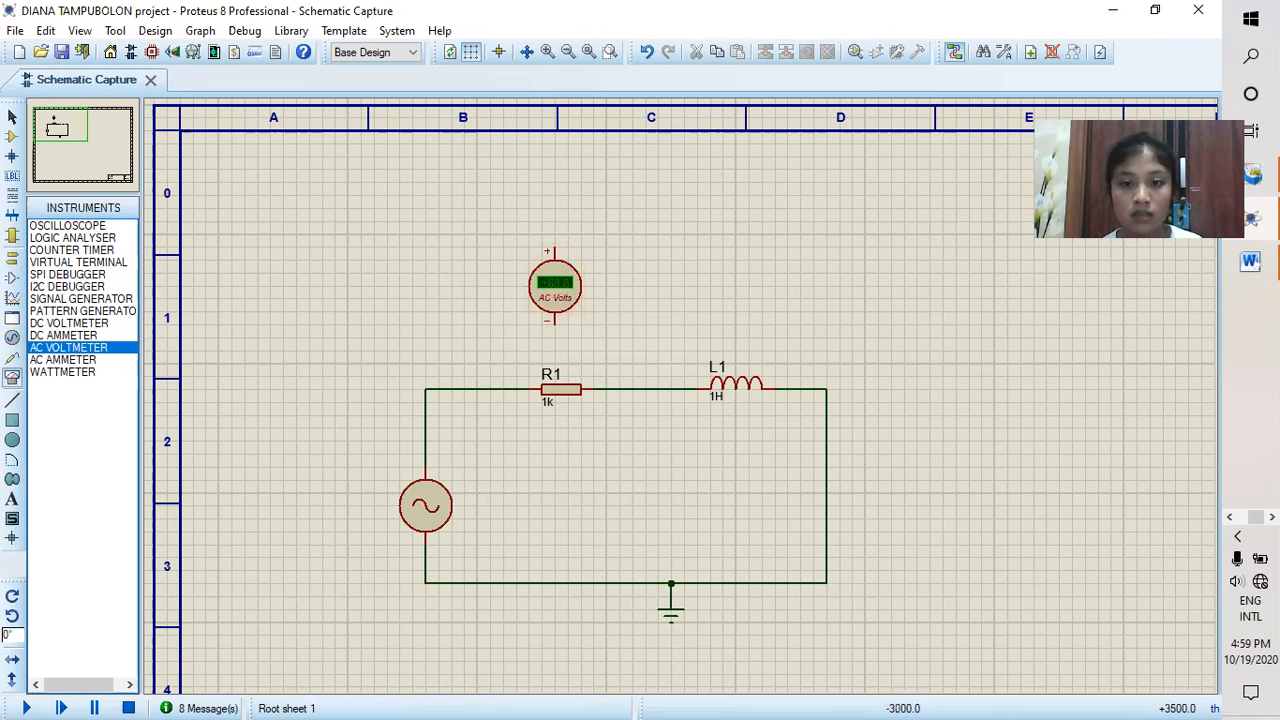
click(740, 284)
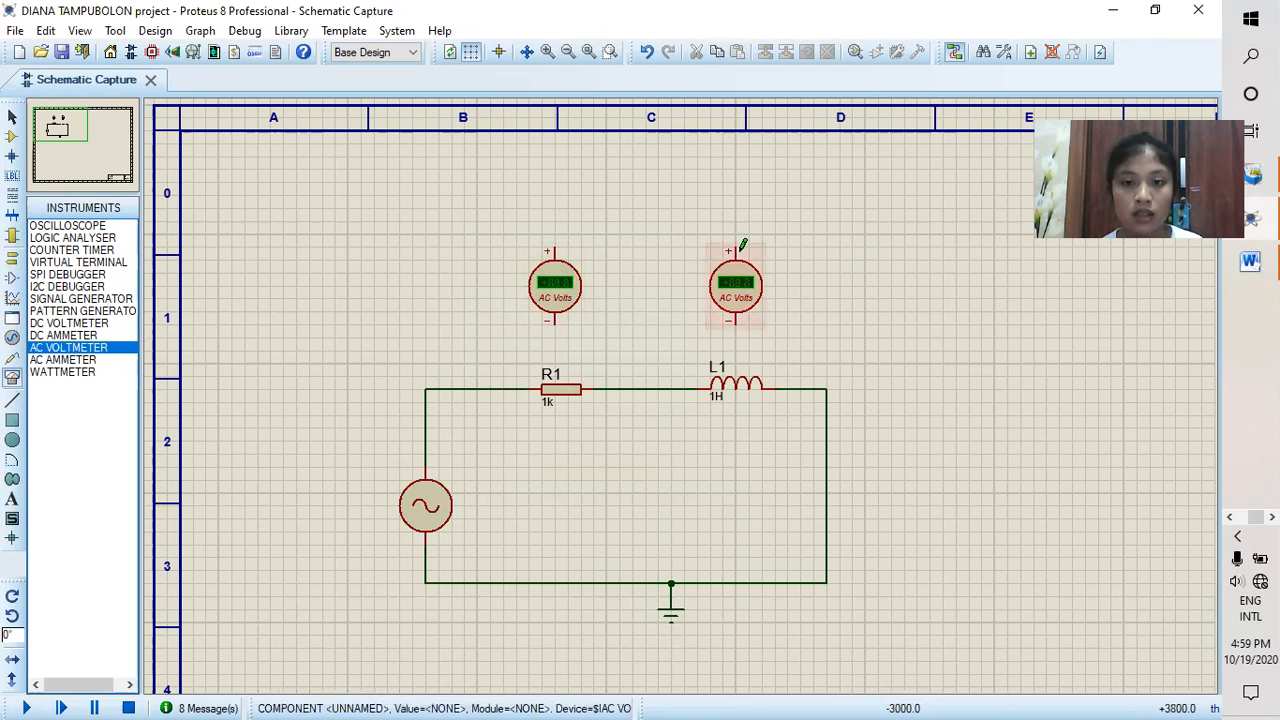
Step: Wire the voltmeter above L1 in parallel with it, positive pin to L1's left side and negative pin to its right side
click(728, 247)
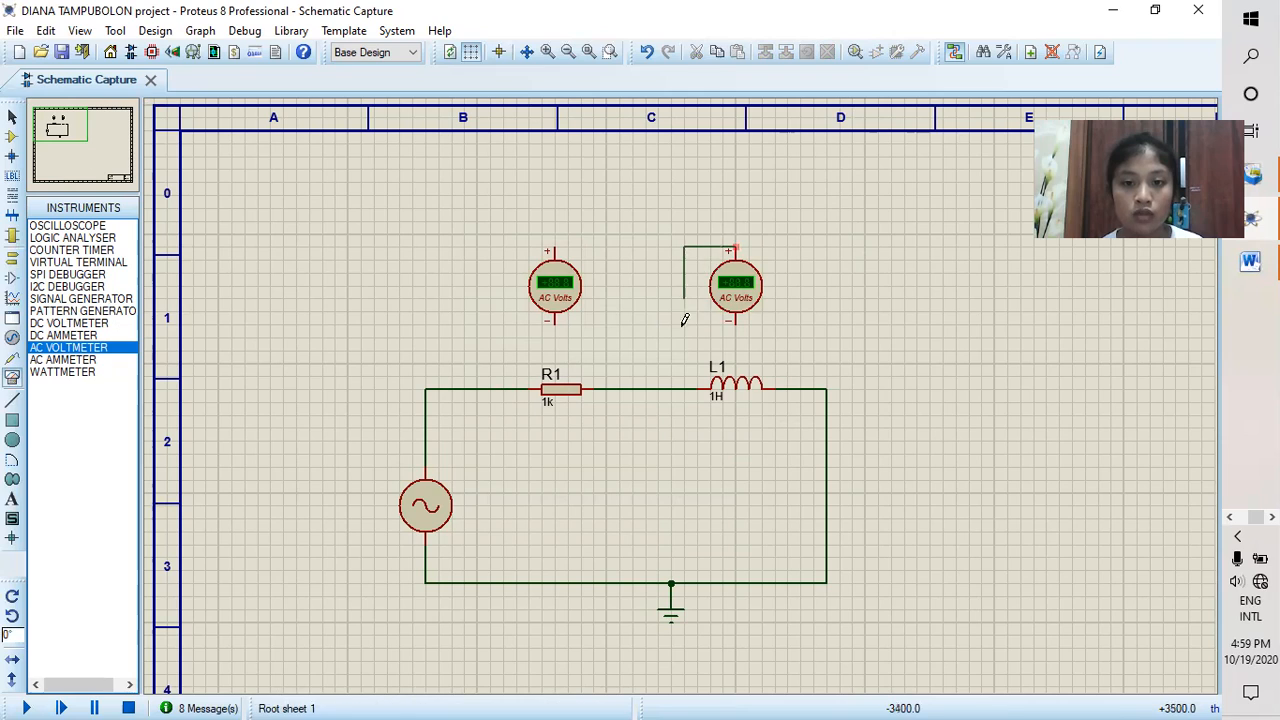
click(684, 389)
click(736, 322)
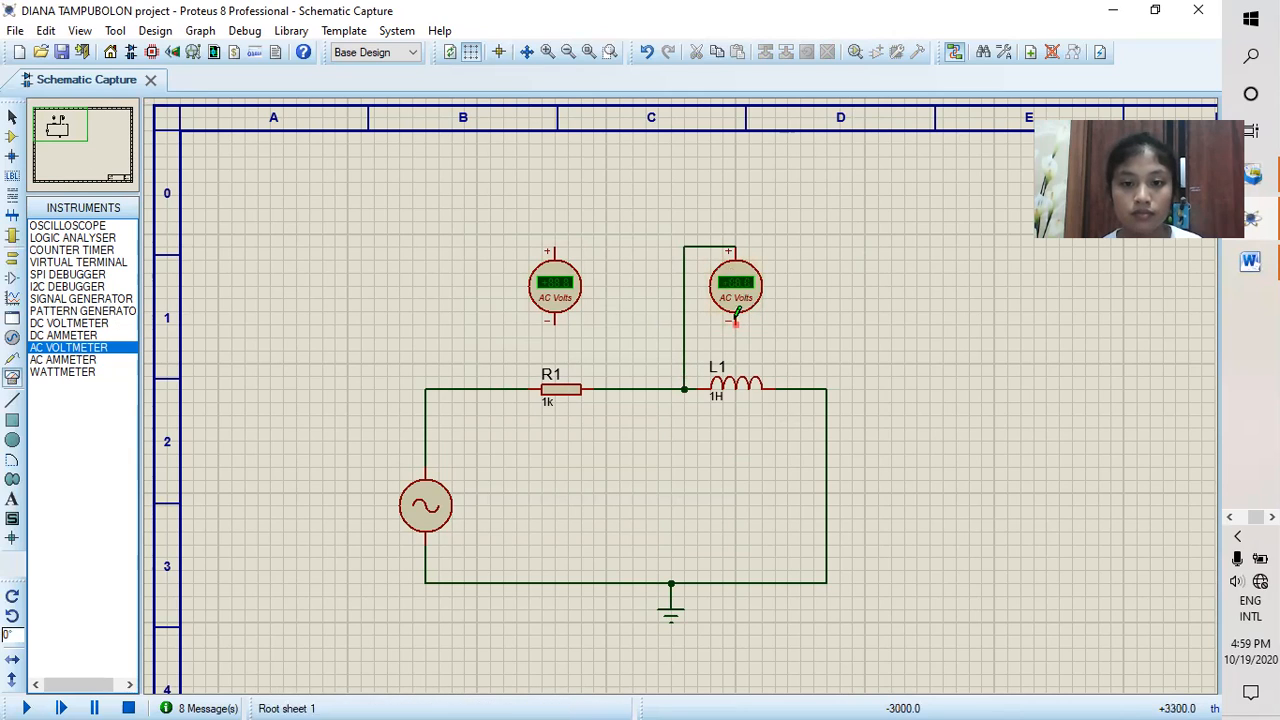
click(787, 389)
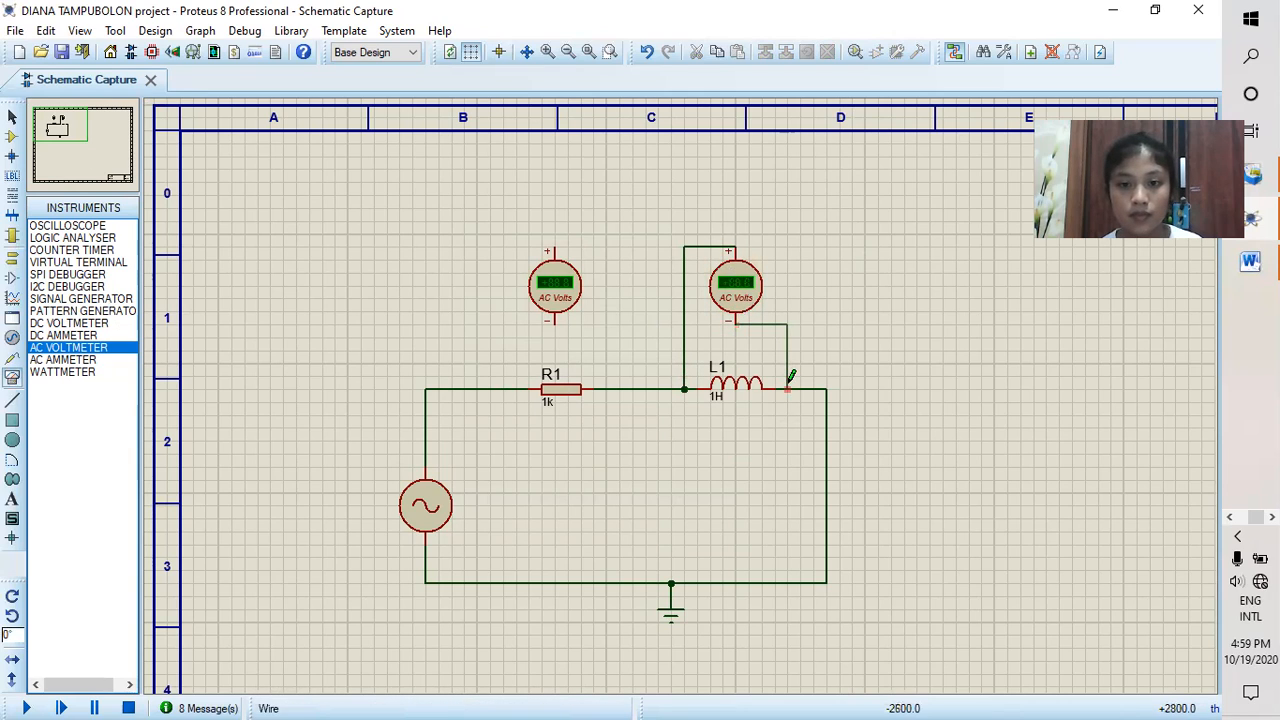
Step: Wire the voltmeter above R1 in parallel with it, positive pin to R1's left side, and run the 100Hz voltage simulation until read, stopping it
click(554, 322)
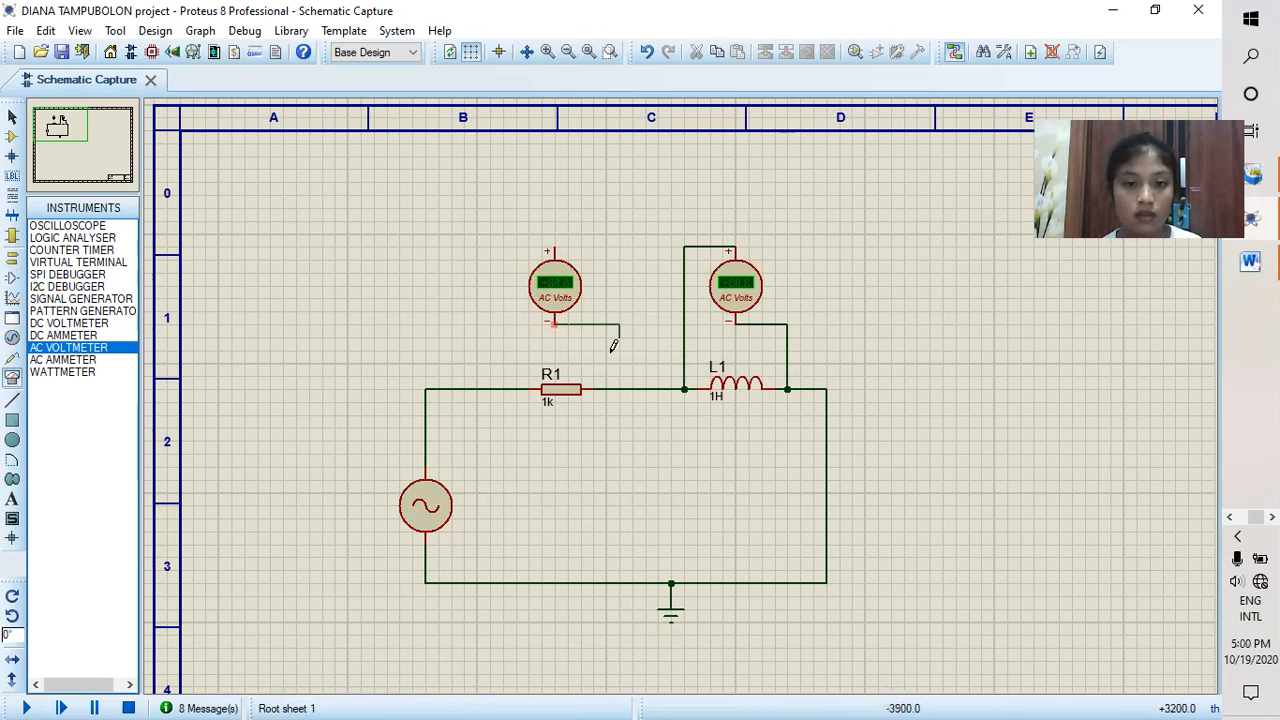
click(606, 389)
click(555, 246)
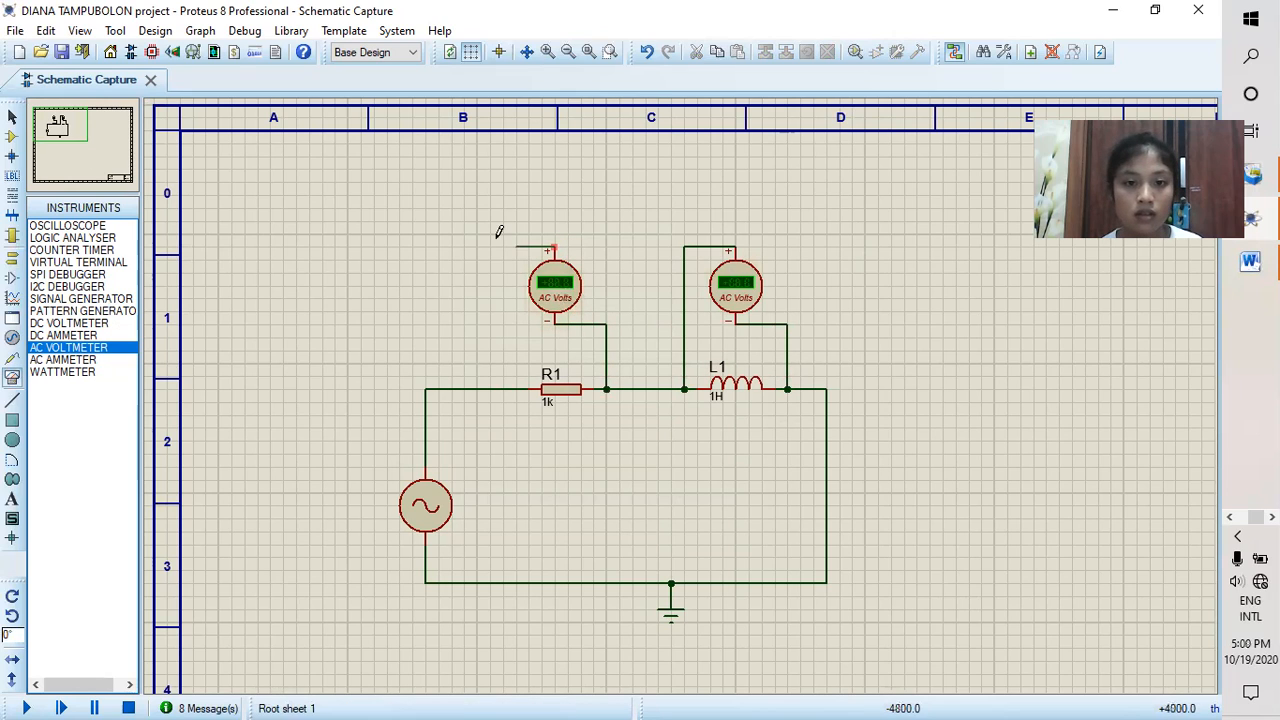
click(504, 389)
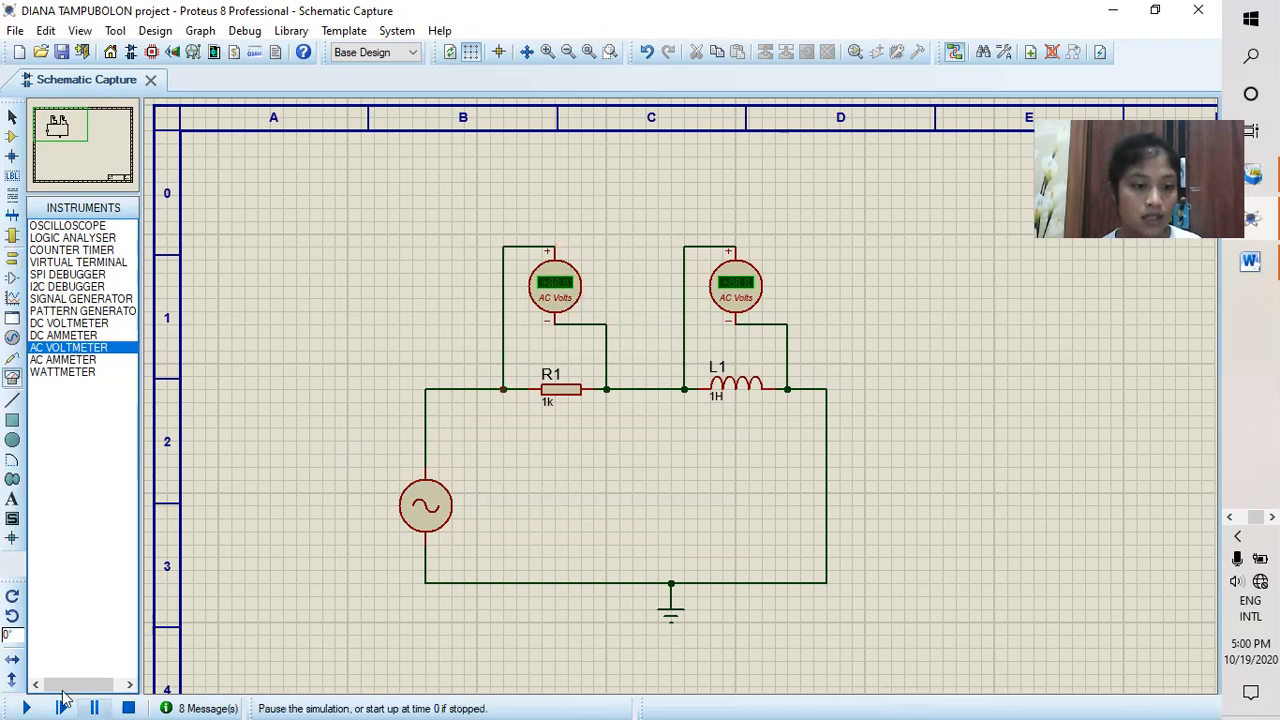
click(28, 706)
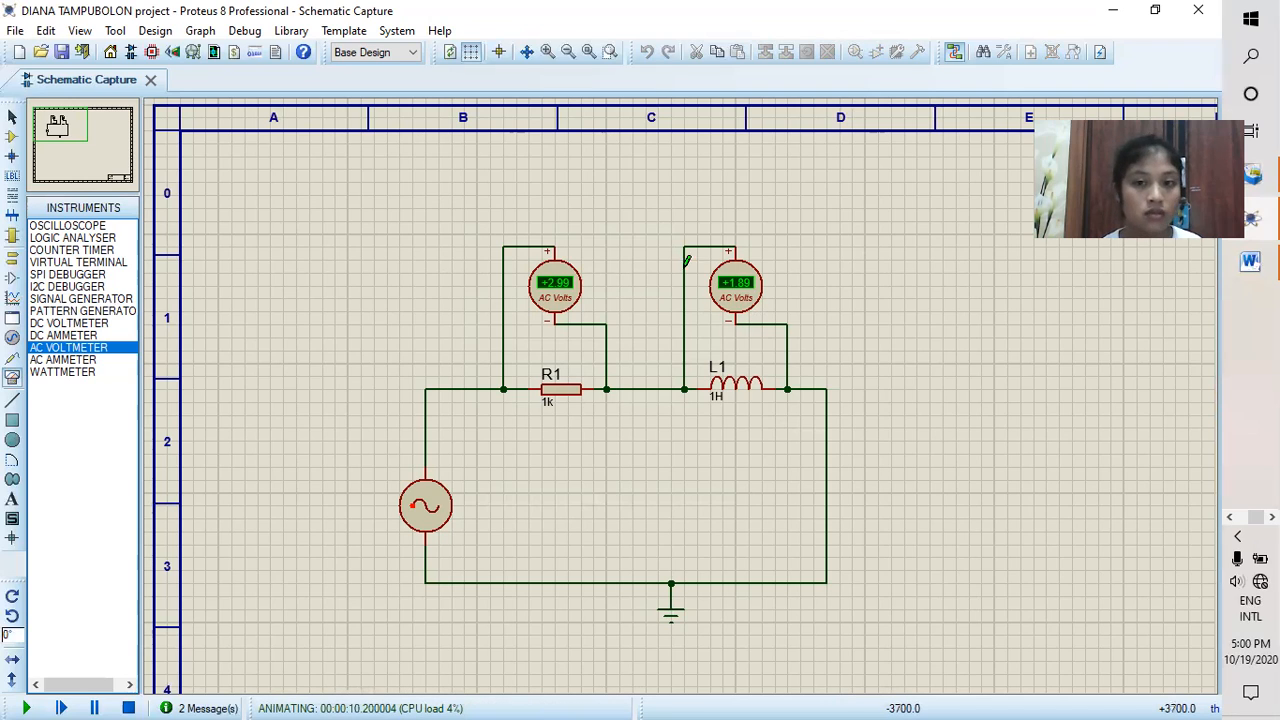
click(128, 707)
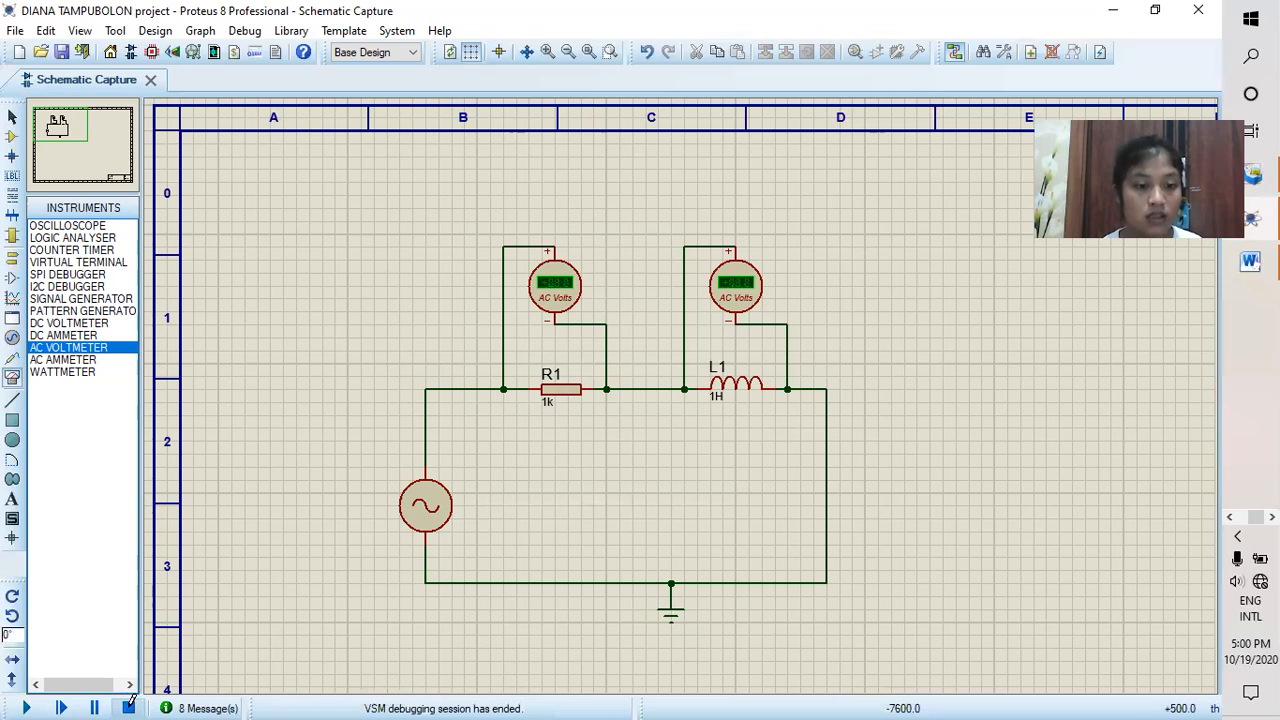
Step: Delete both AC voltmeters and the wire between R1 and L1
right_click(560, 310)
click(625, 260)
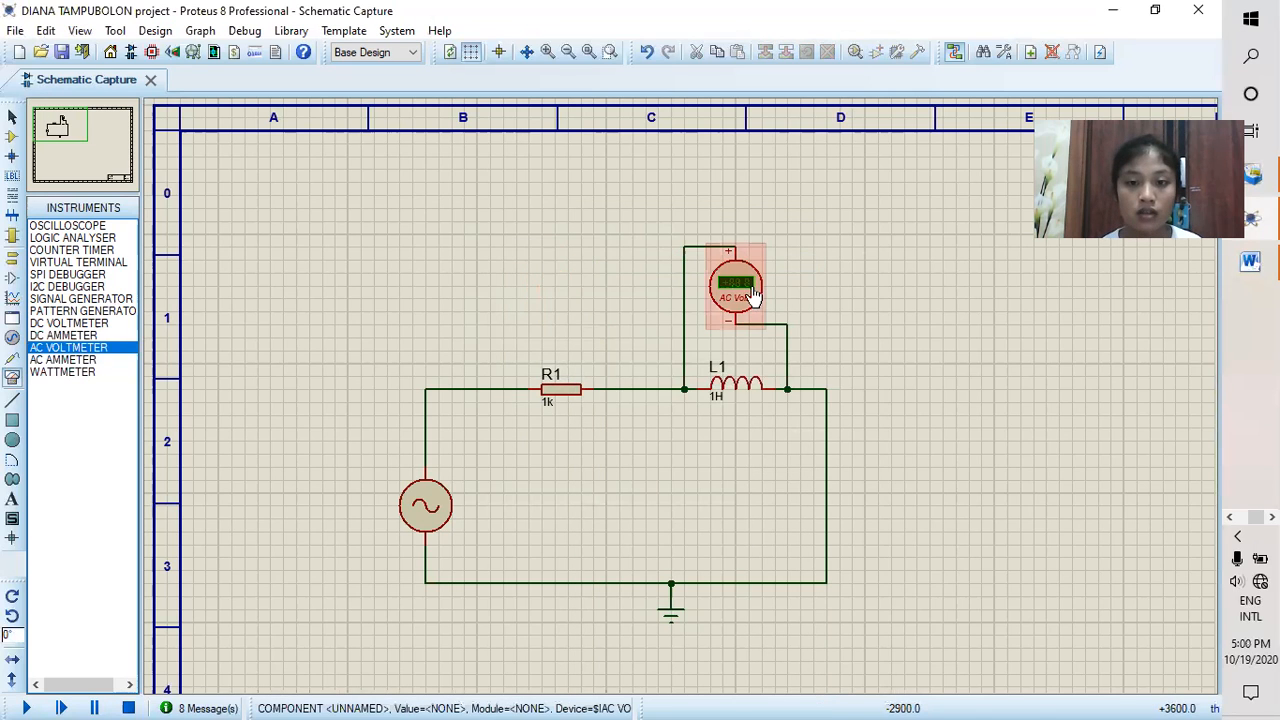
right_click(745, 290)
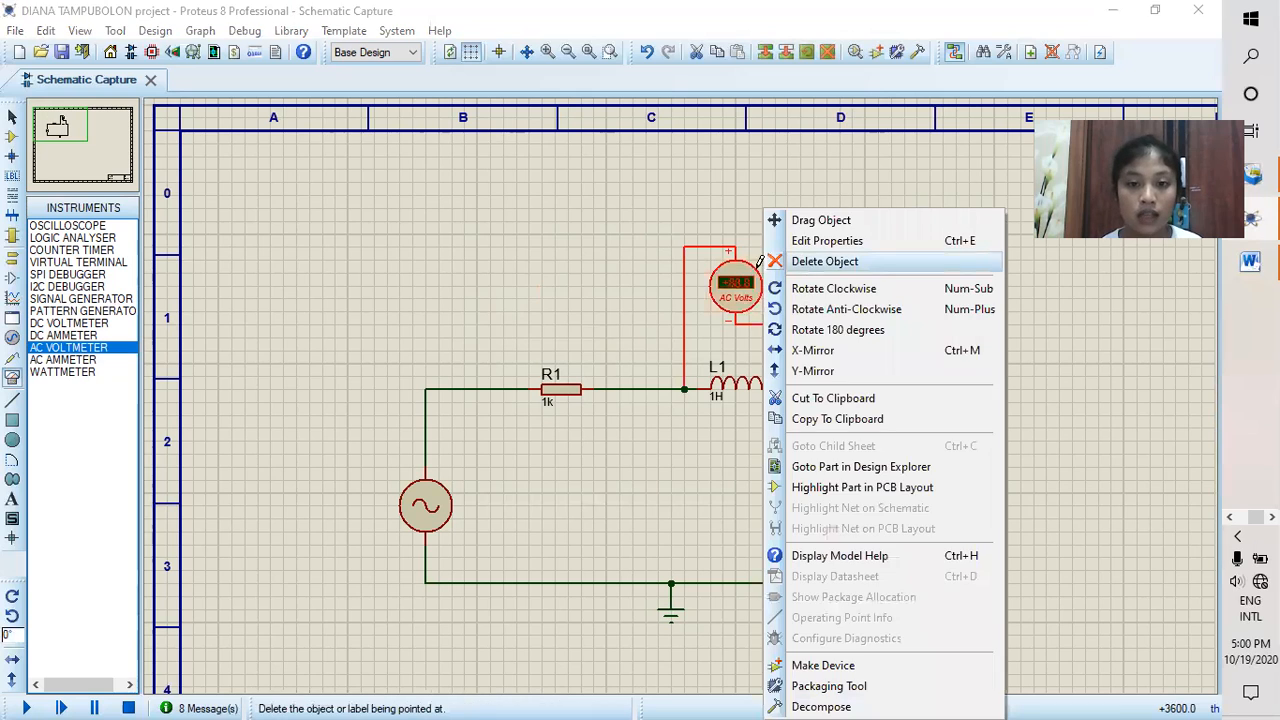
click(800, 256)
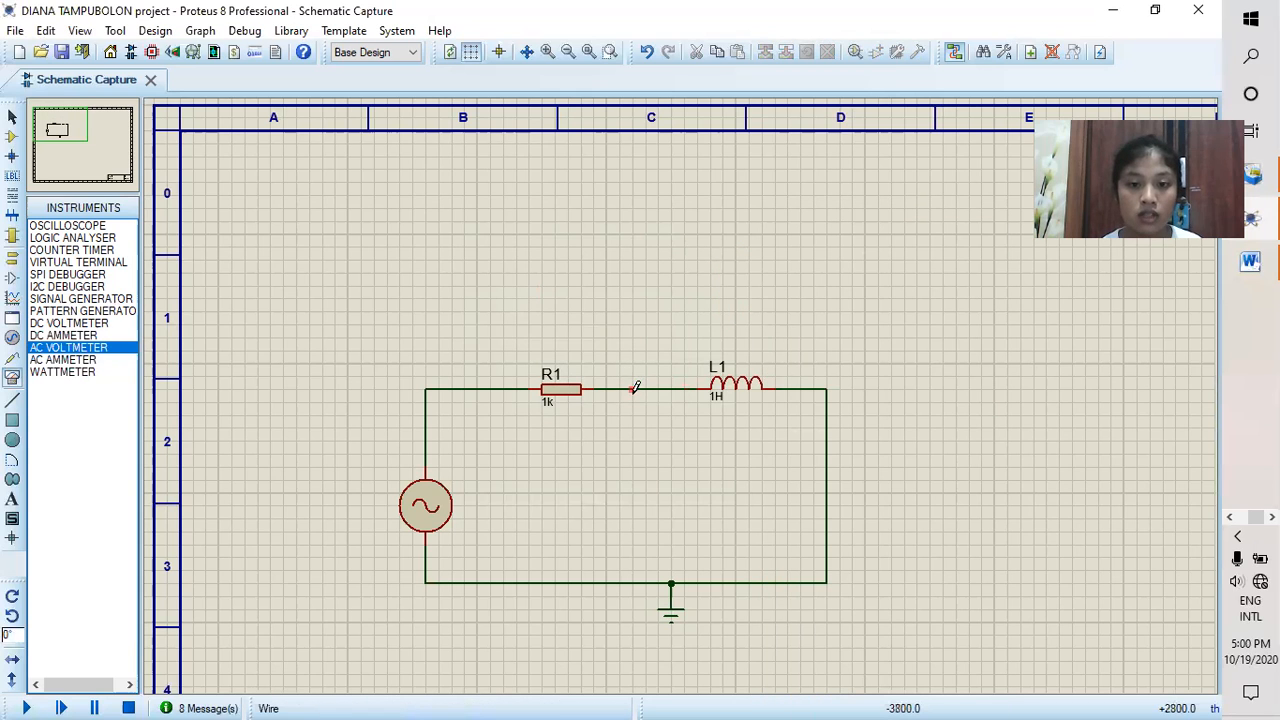
right_click(634, 387)
click(714, 437)
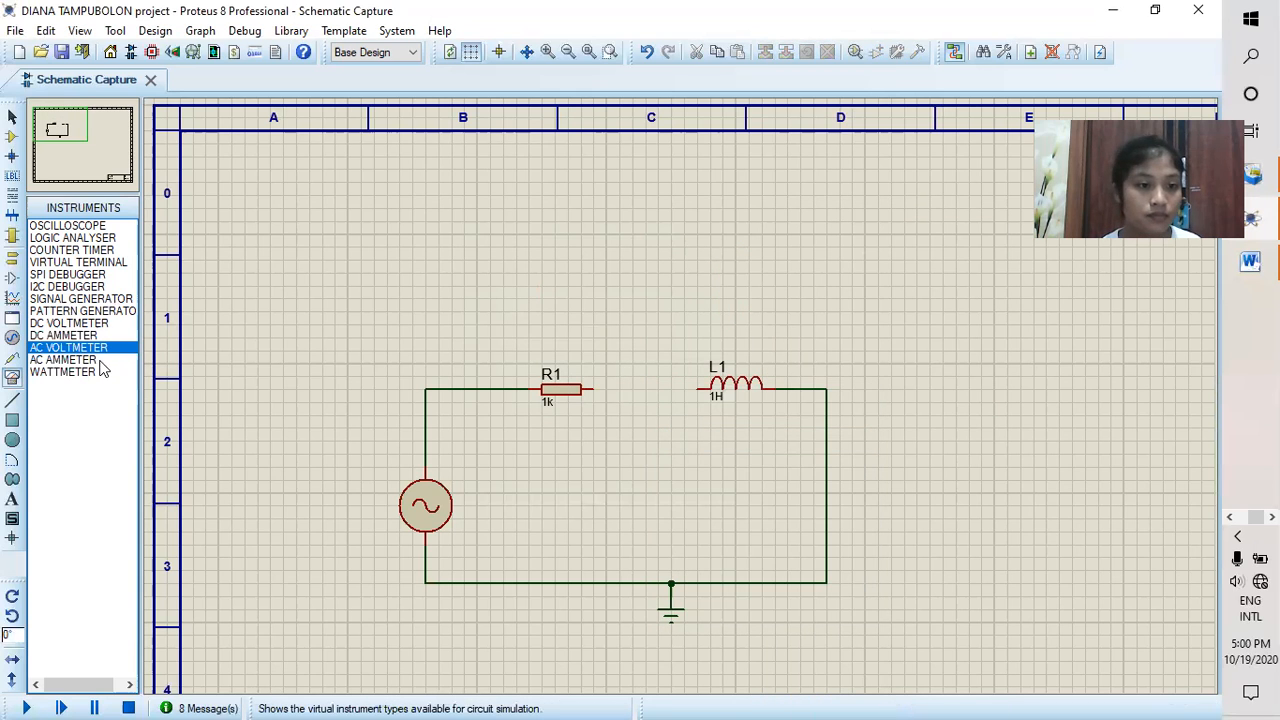
Step: Place an AC ammeter between R1 and L1 and wire it in series, positive pin to R1 and negative pin to L1
click(62, 359)
click(645, 335)
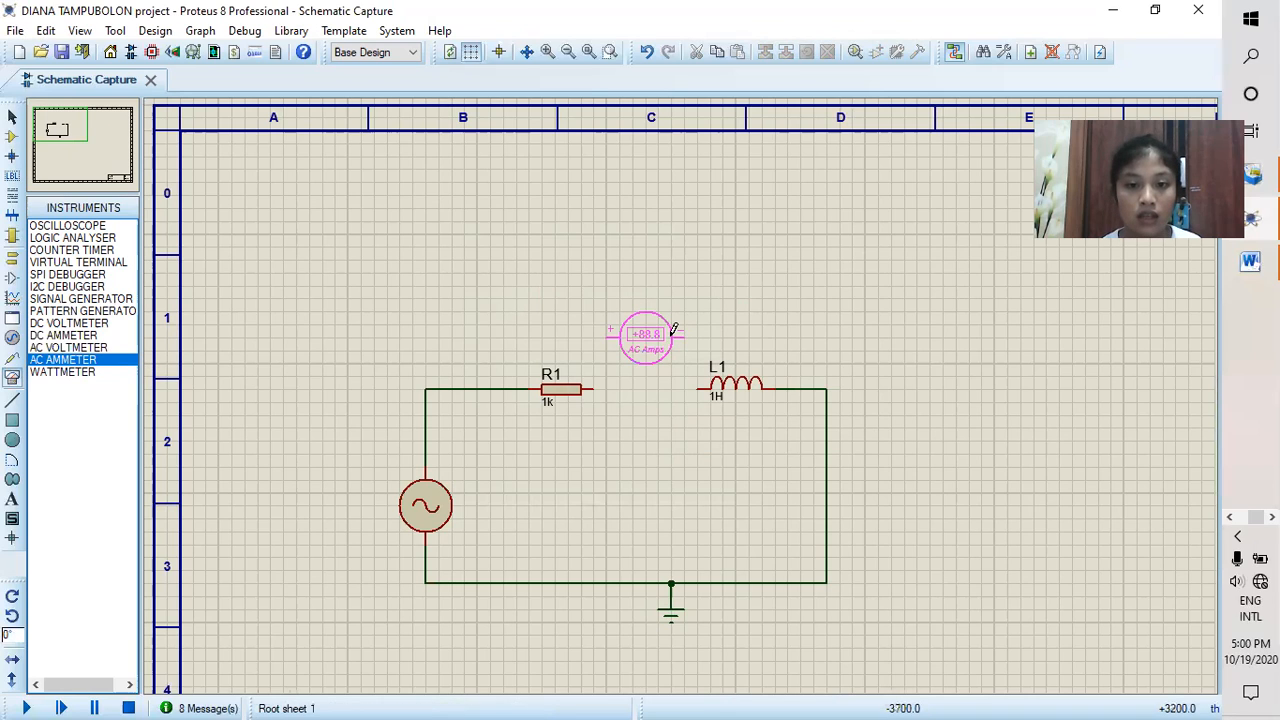
click(645, 335)
click(687, 334)
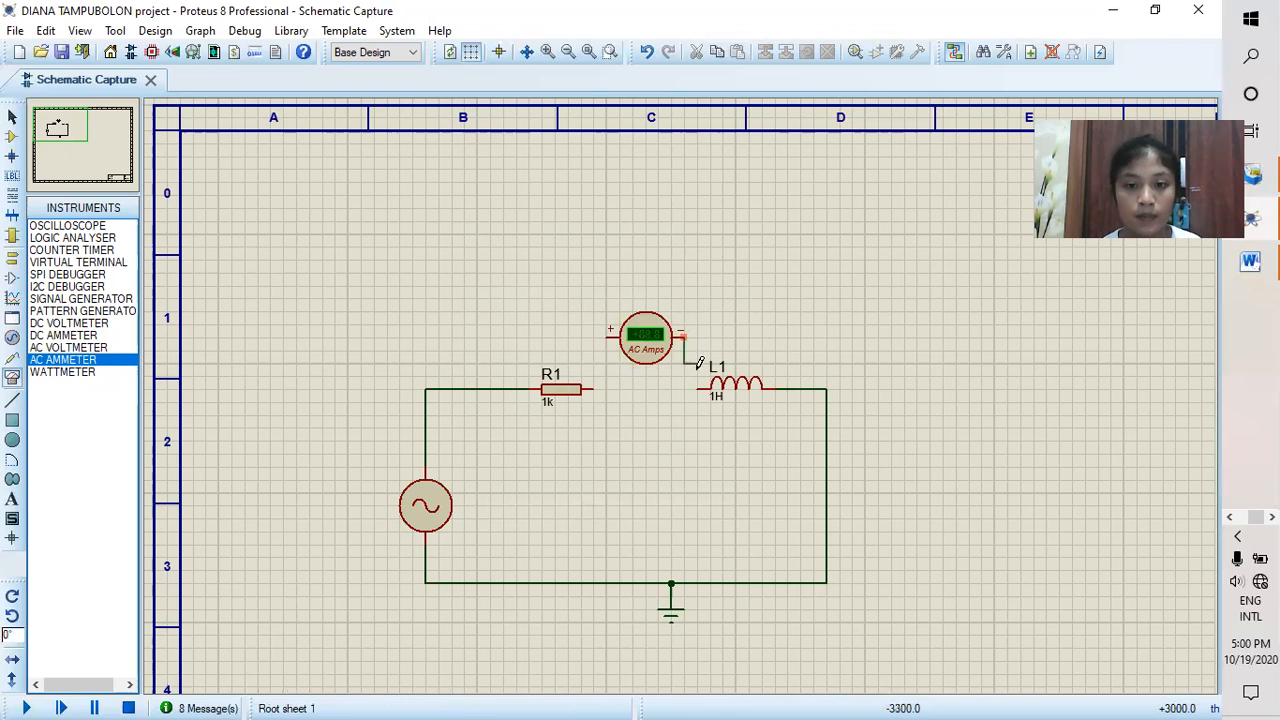
click(699, 386)
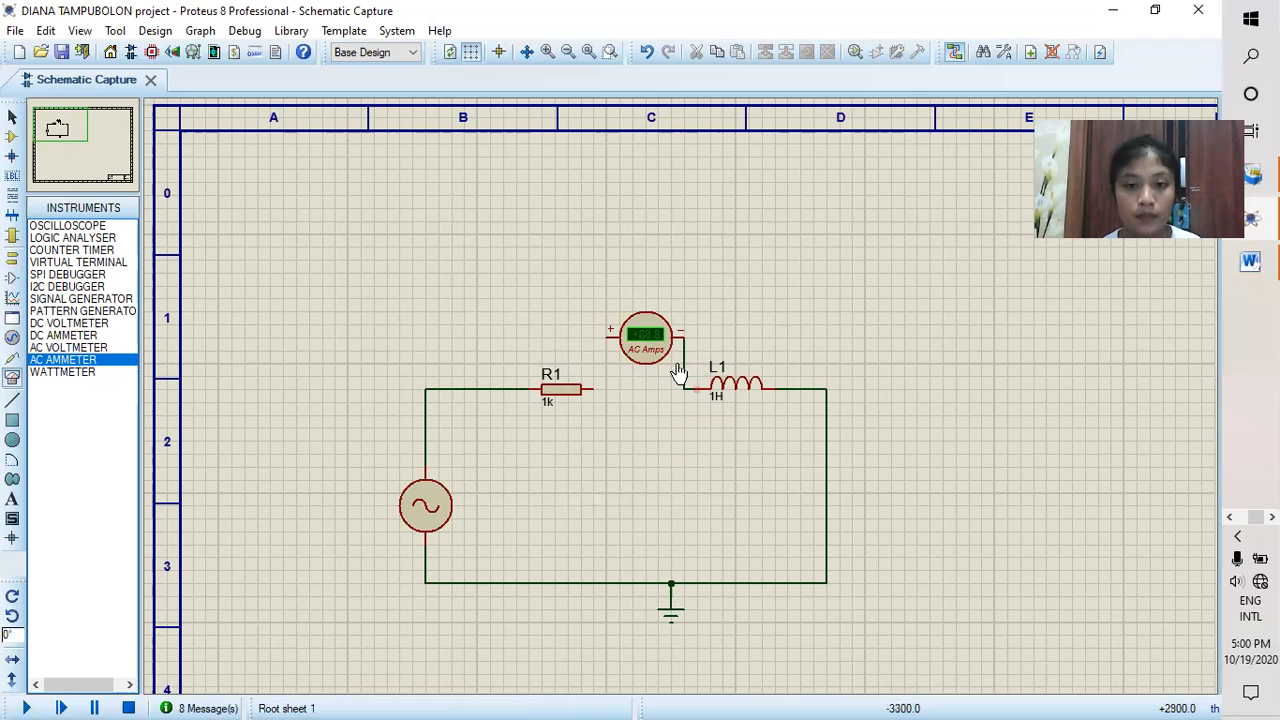
click(607, 336)
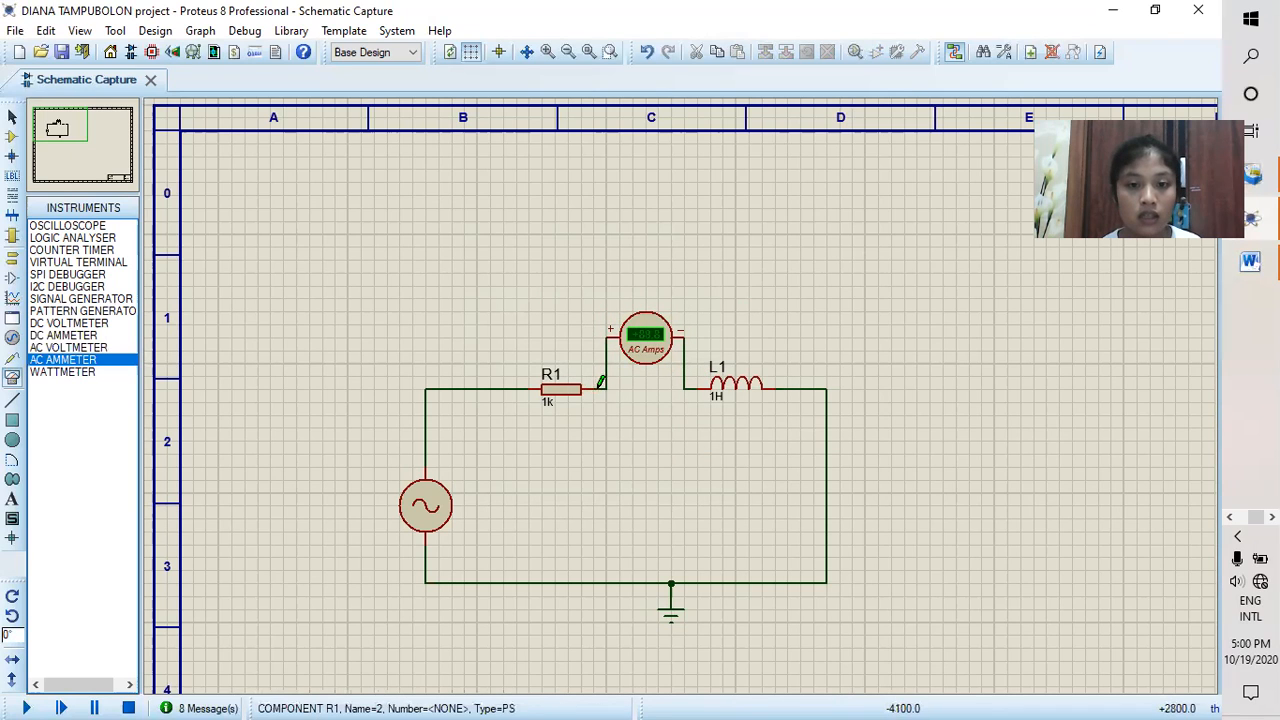
click(592, 389)
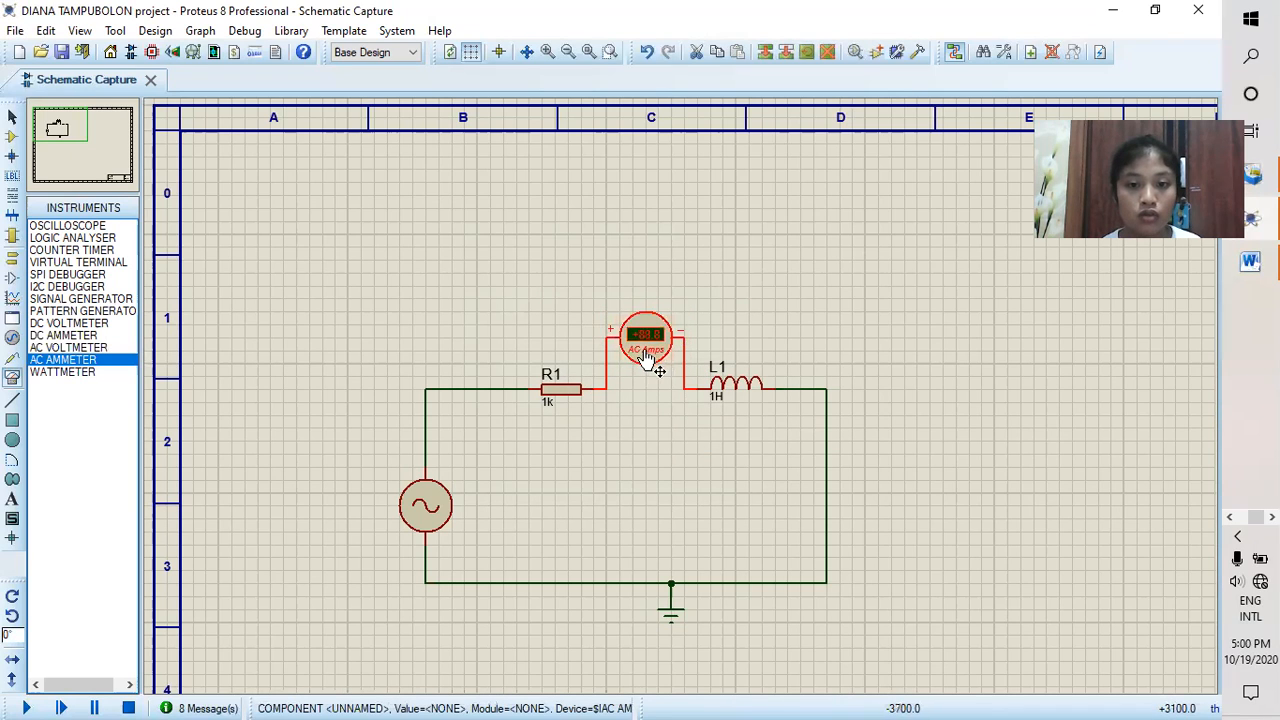
Step: Set the AC ammeter's display range to Milliamps and run the simulation to read the 100Hz current, stopping it once read
double_click(644, 352)
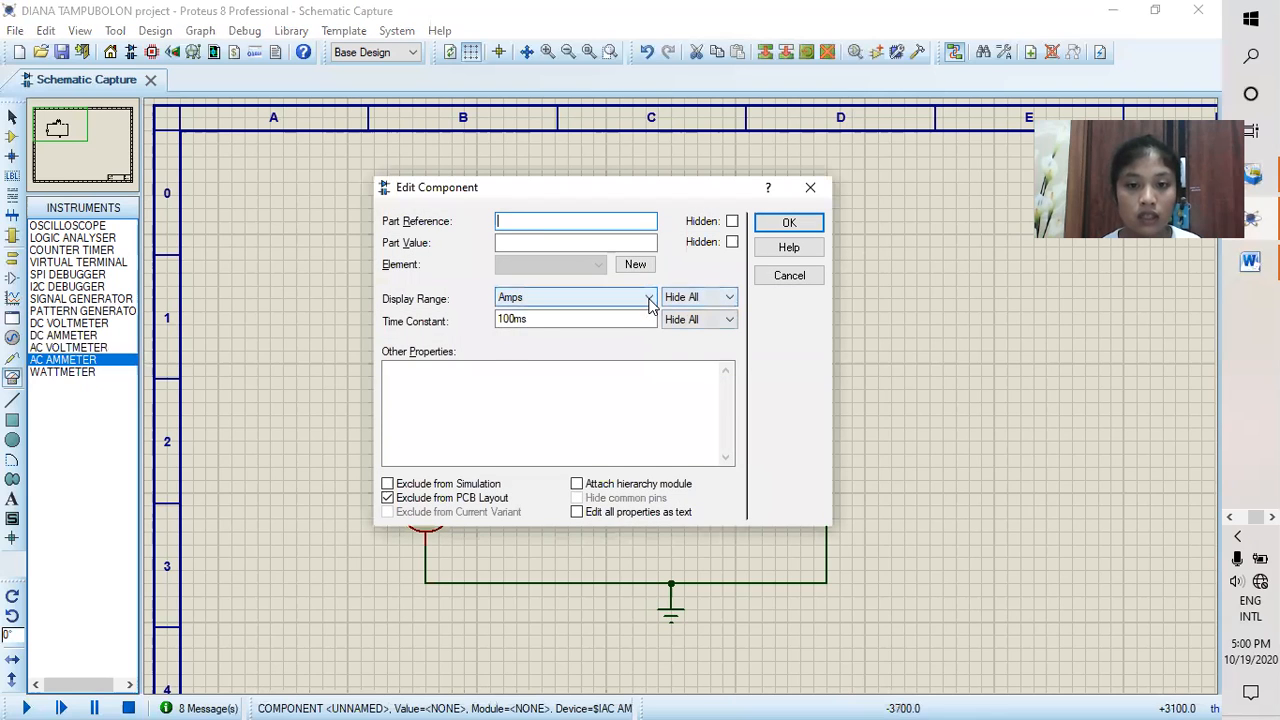
click(625, 298)
click(608, 352)
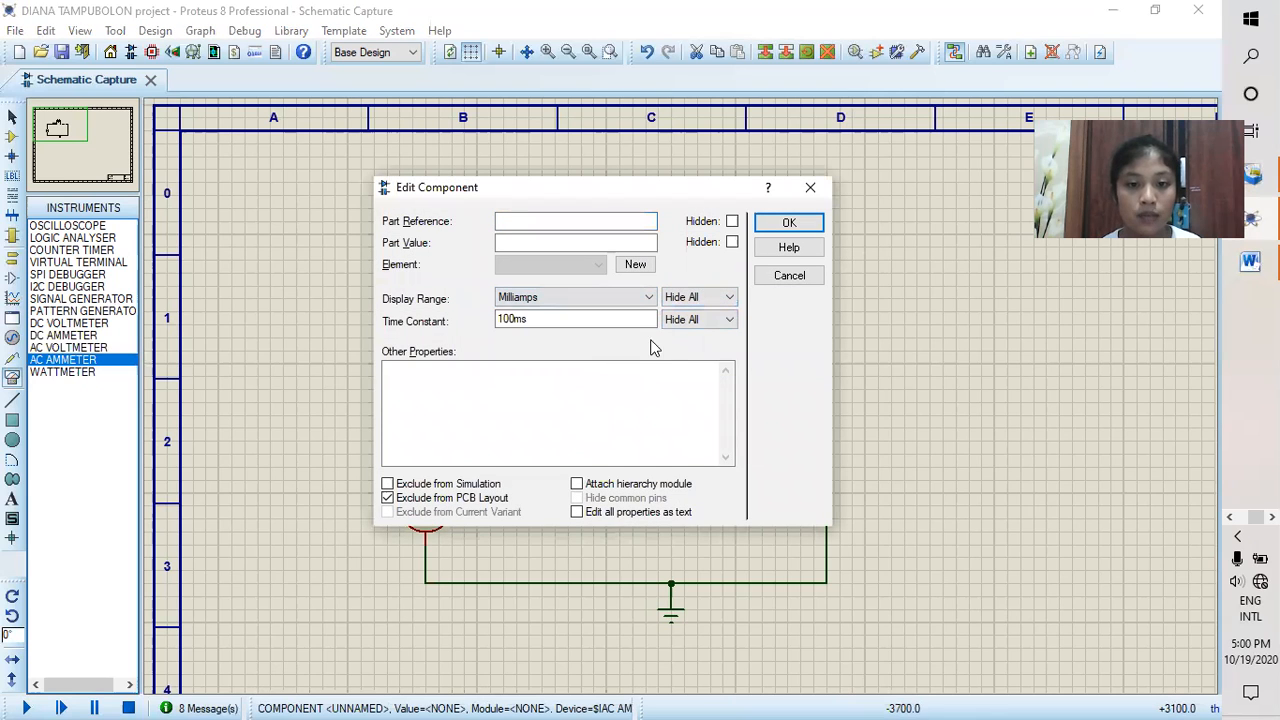
click(785, 222)
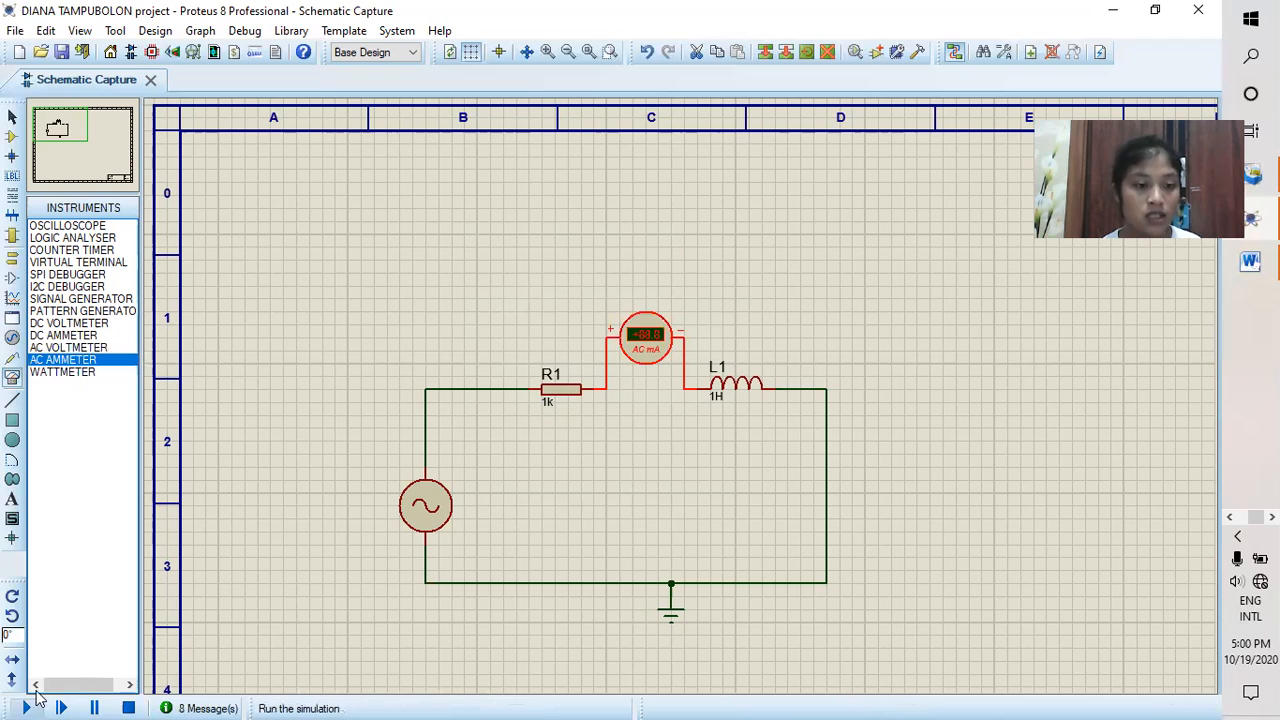
click(33, 700)
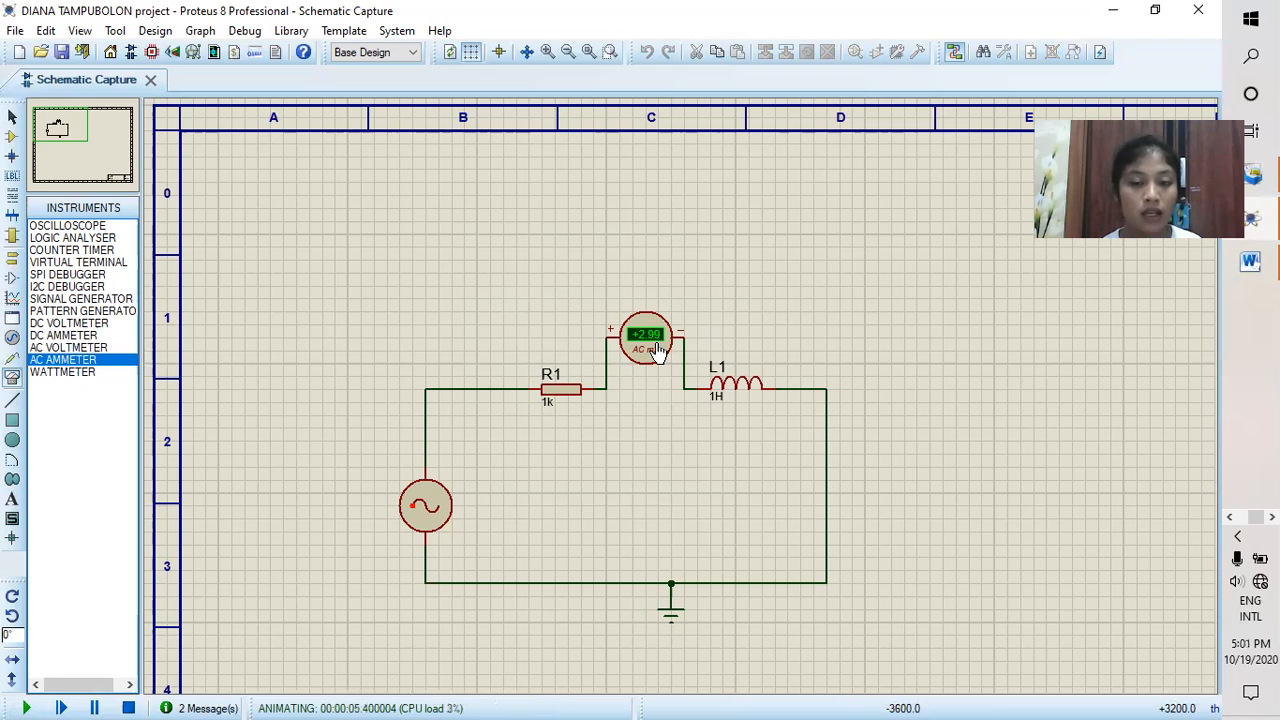
click(128, 708)
Step: Delete the AC ammeter and the inductor L1 from the circuit
right_click(677, 342)
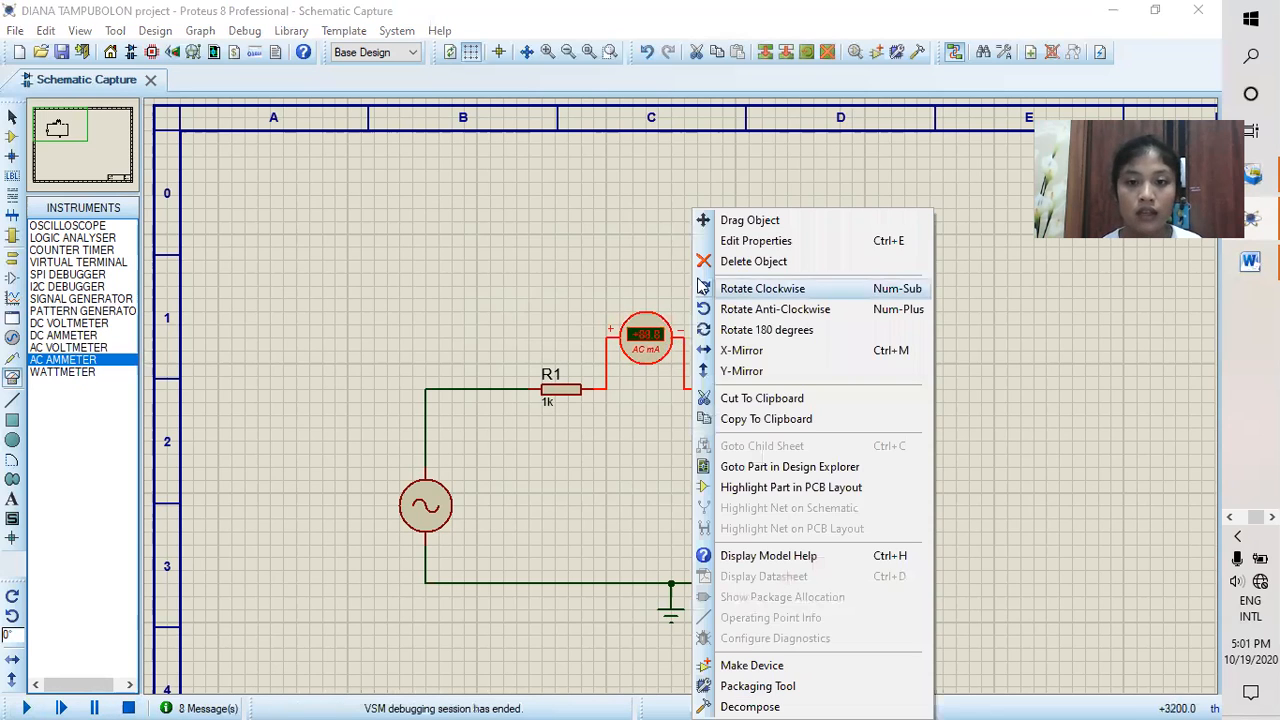
click(745, 262)
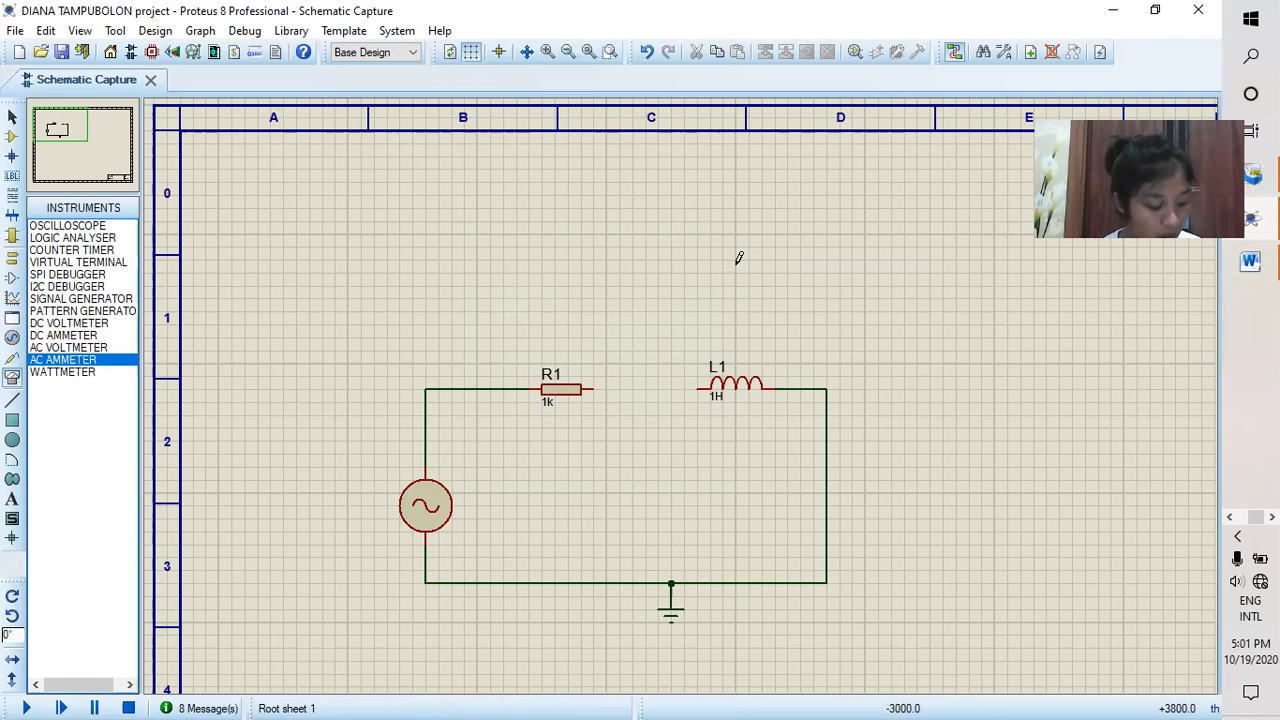
right_click(748, 398)
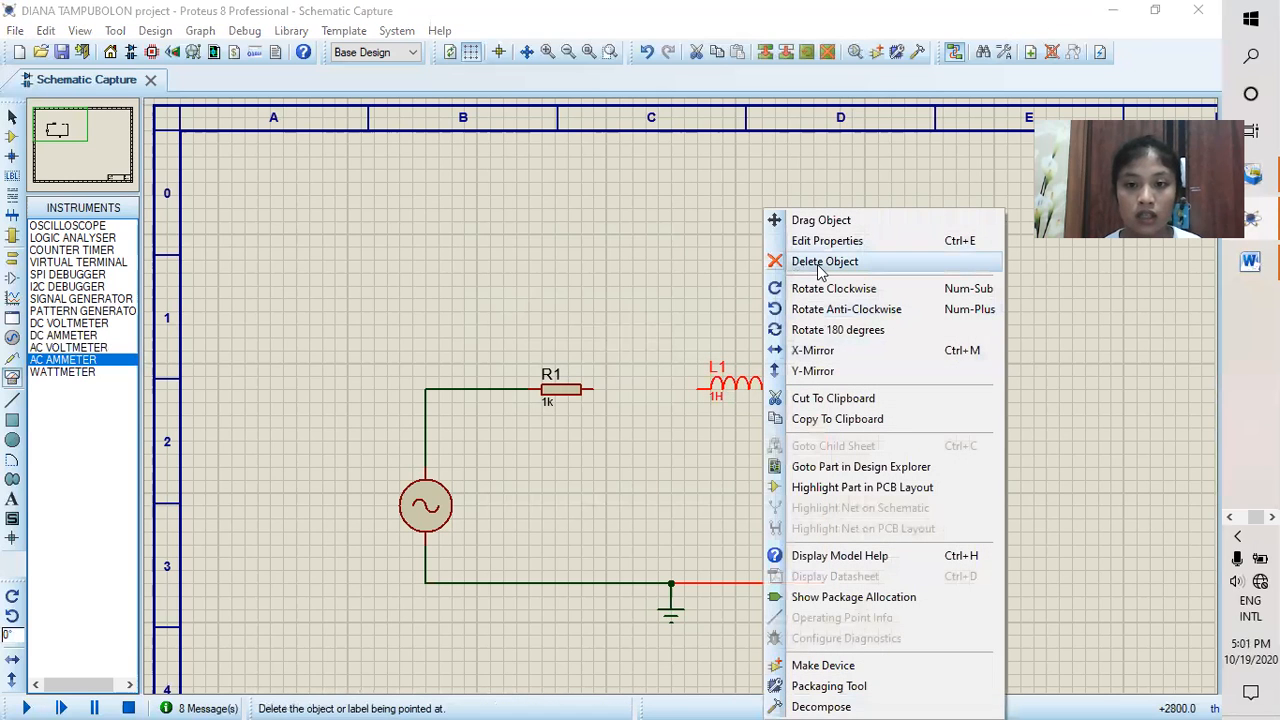
click(821, 262)
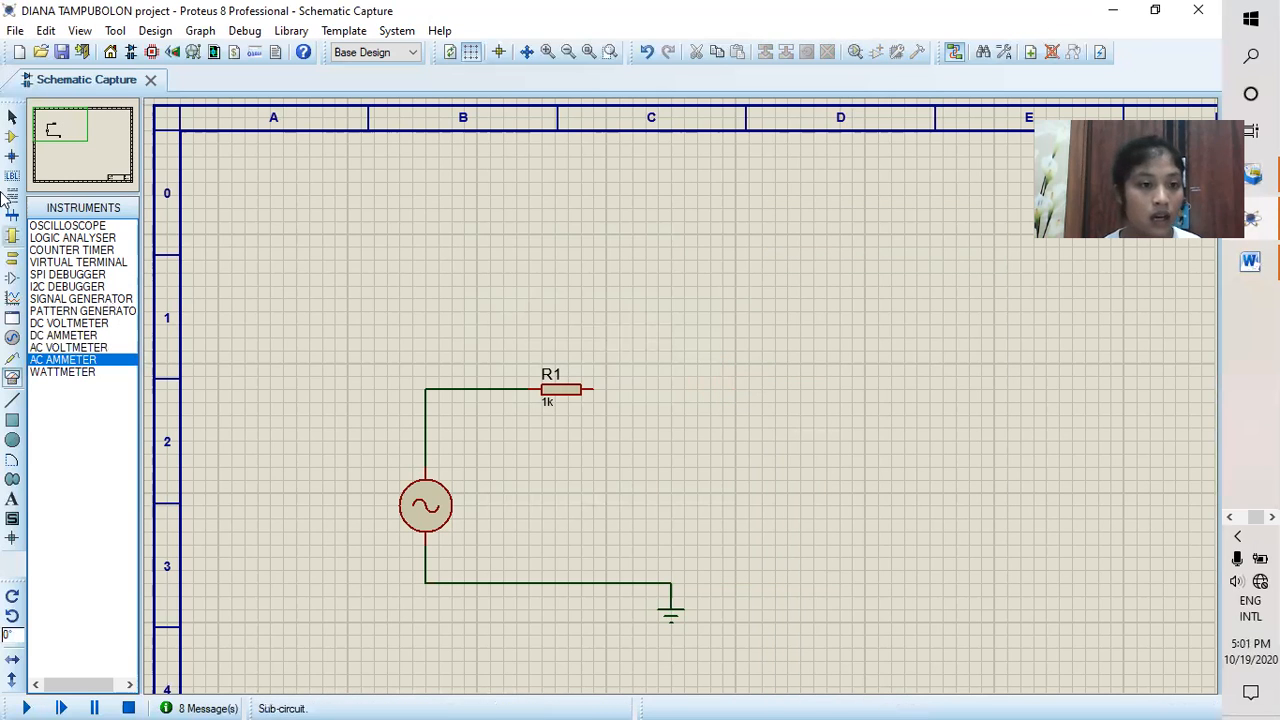
Step: Place a CAP capacitor in line with R1 where the inductor was, and set its value to 100nF
click(12, 137)
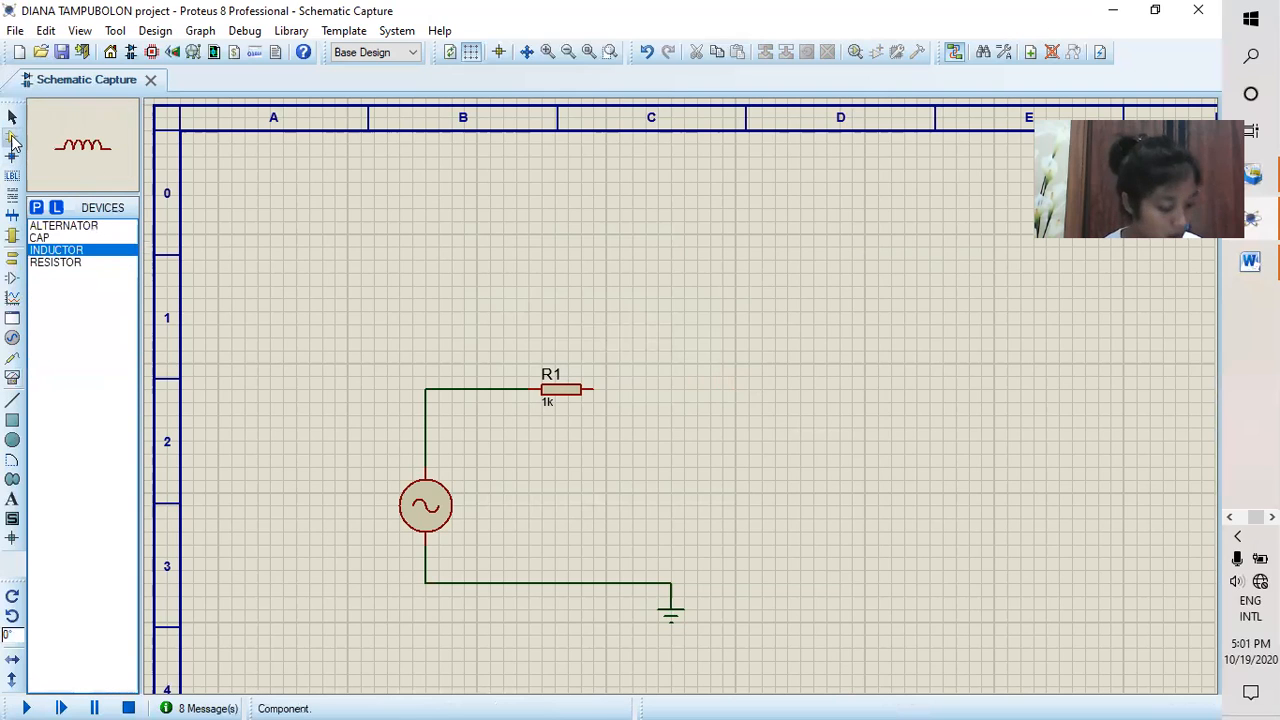
click(72, 238)
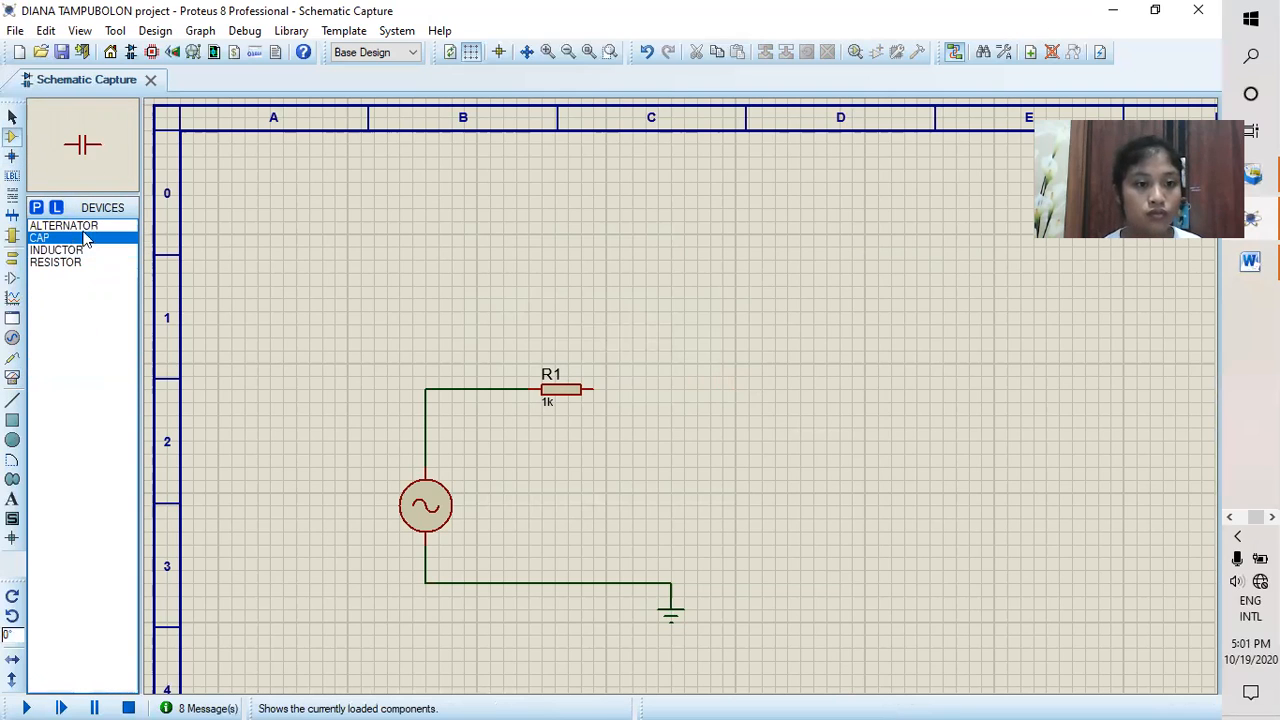
click(718, 402)
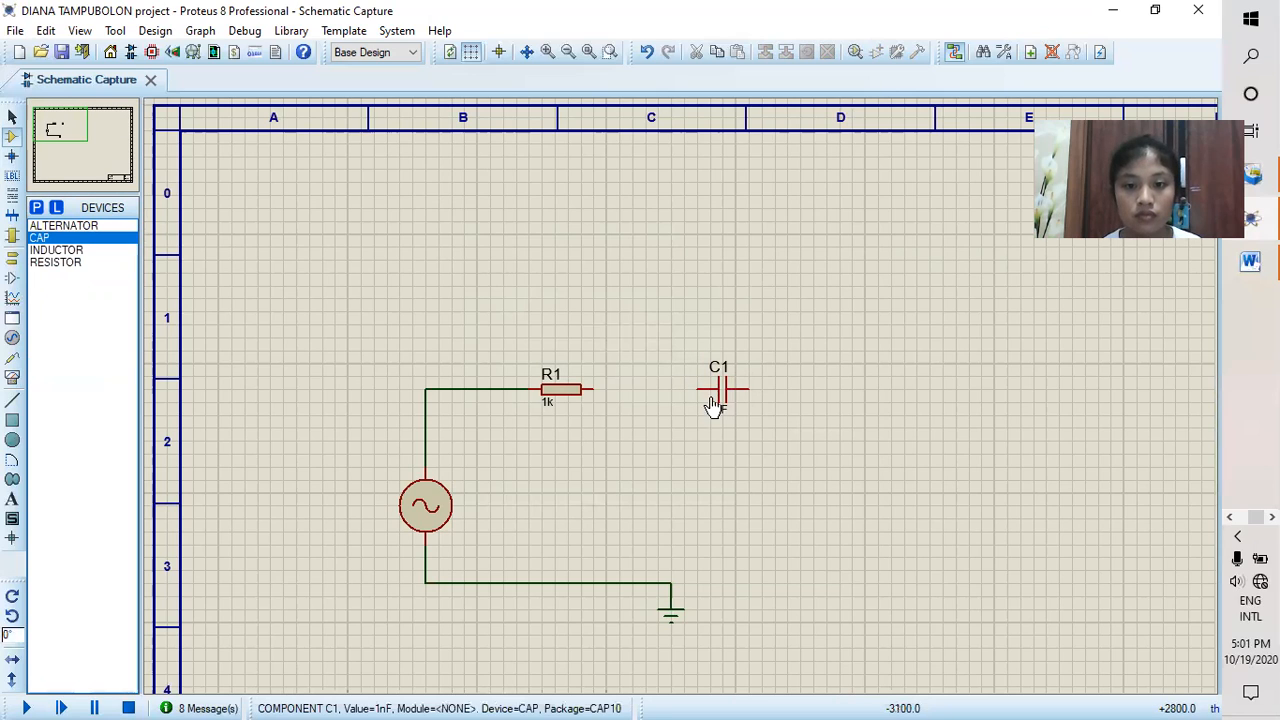
click(718, 421)
drag(715, 411, 716, 405)
double_click(714, 408)
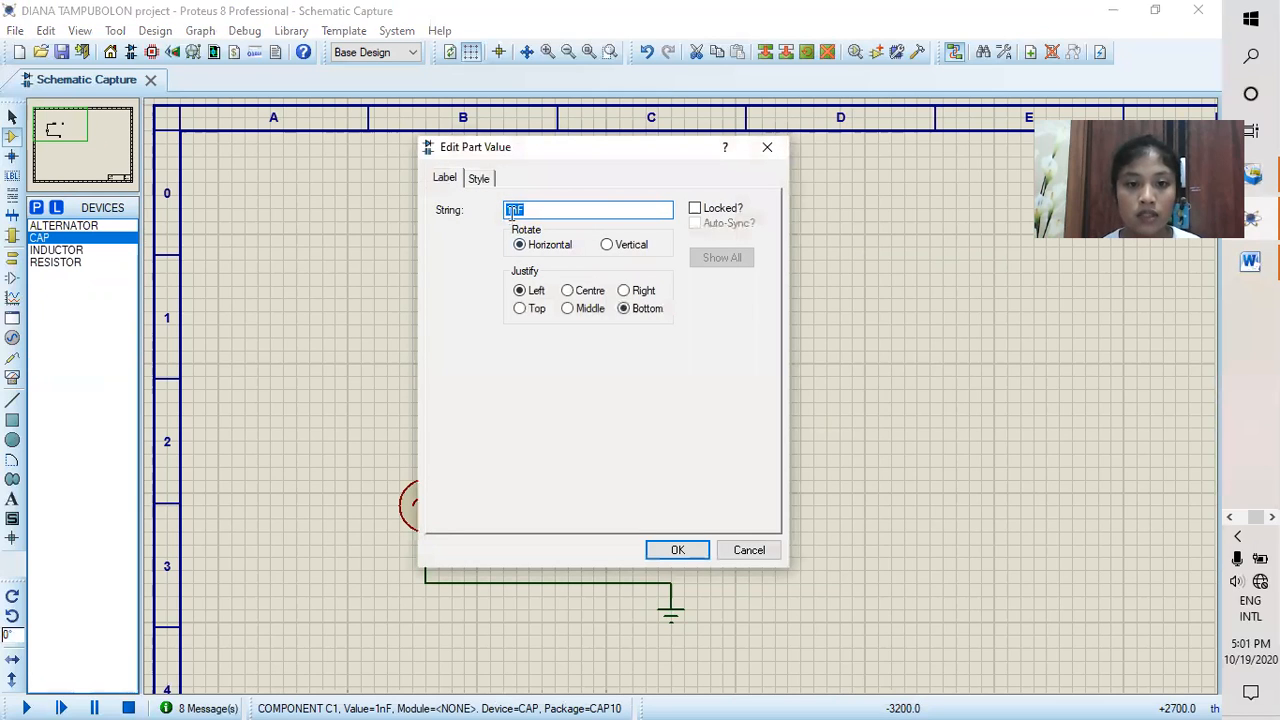
text(00)
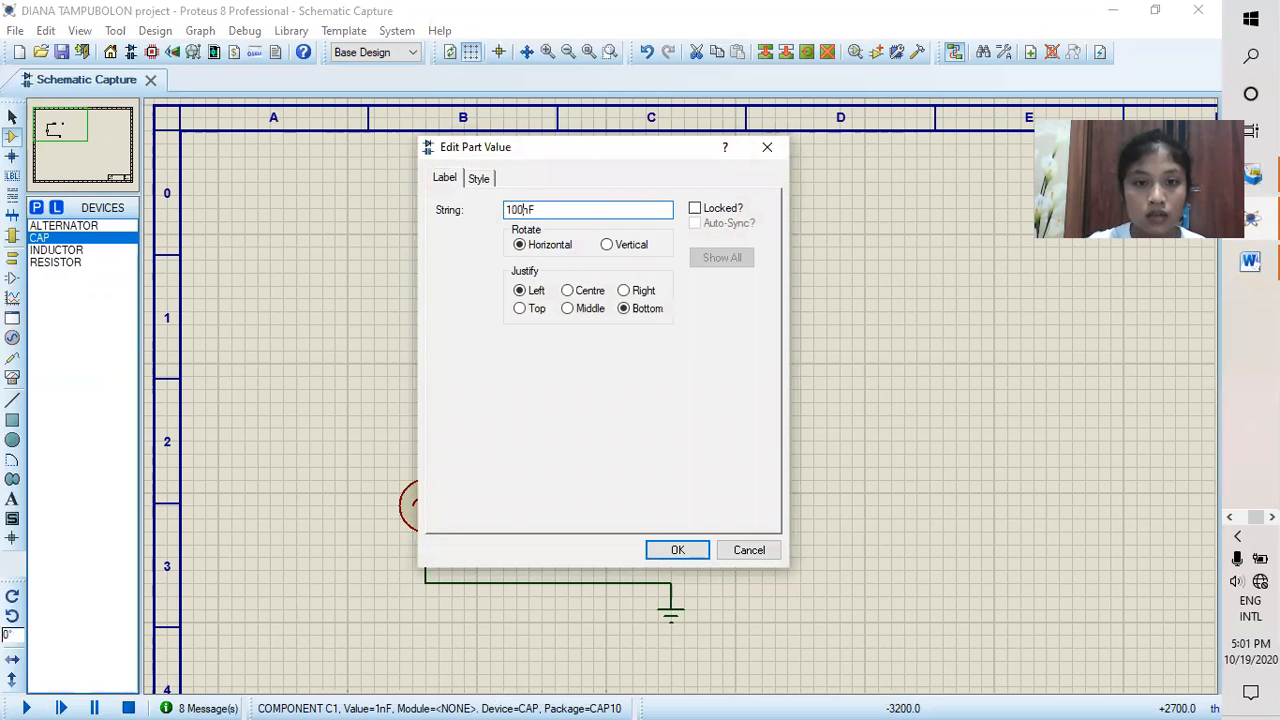
click(679, 551)
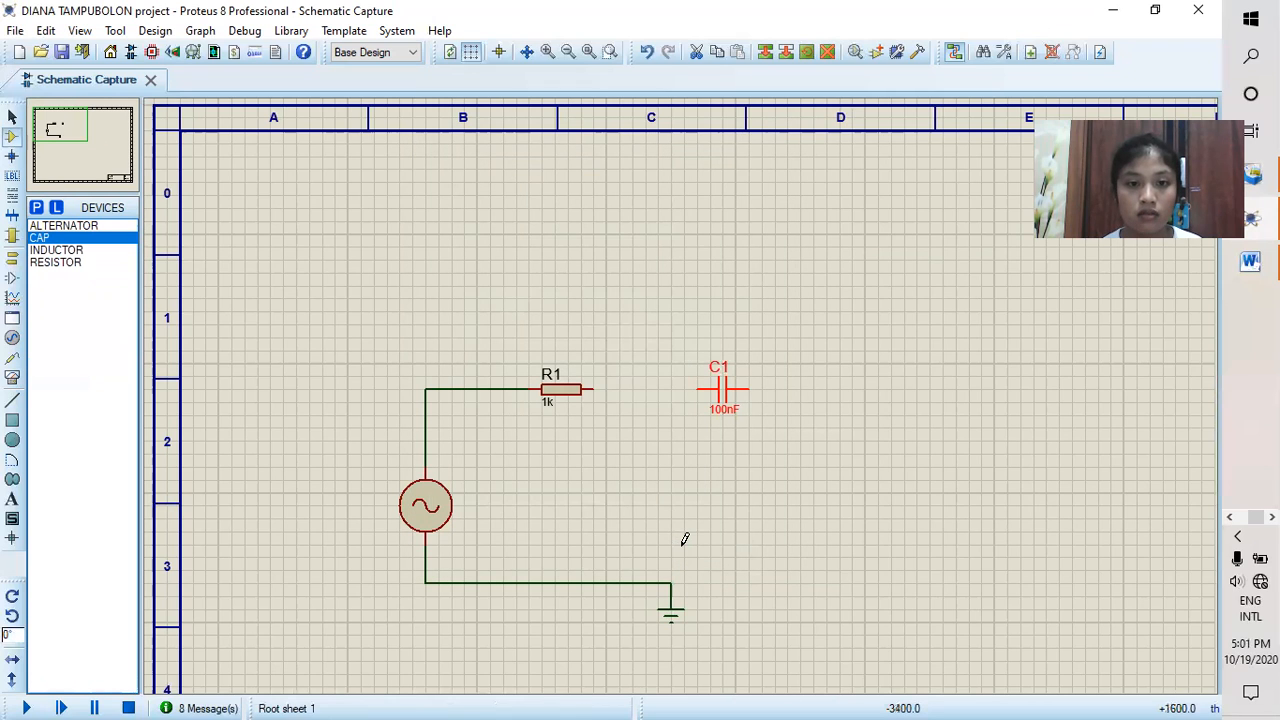
Step: Wire R1 to C1's left pin and connect C1's right pin to the ground junction, closing the series loop
click(597, 388)
click(697, 389)
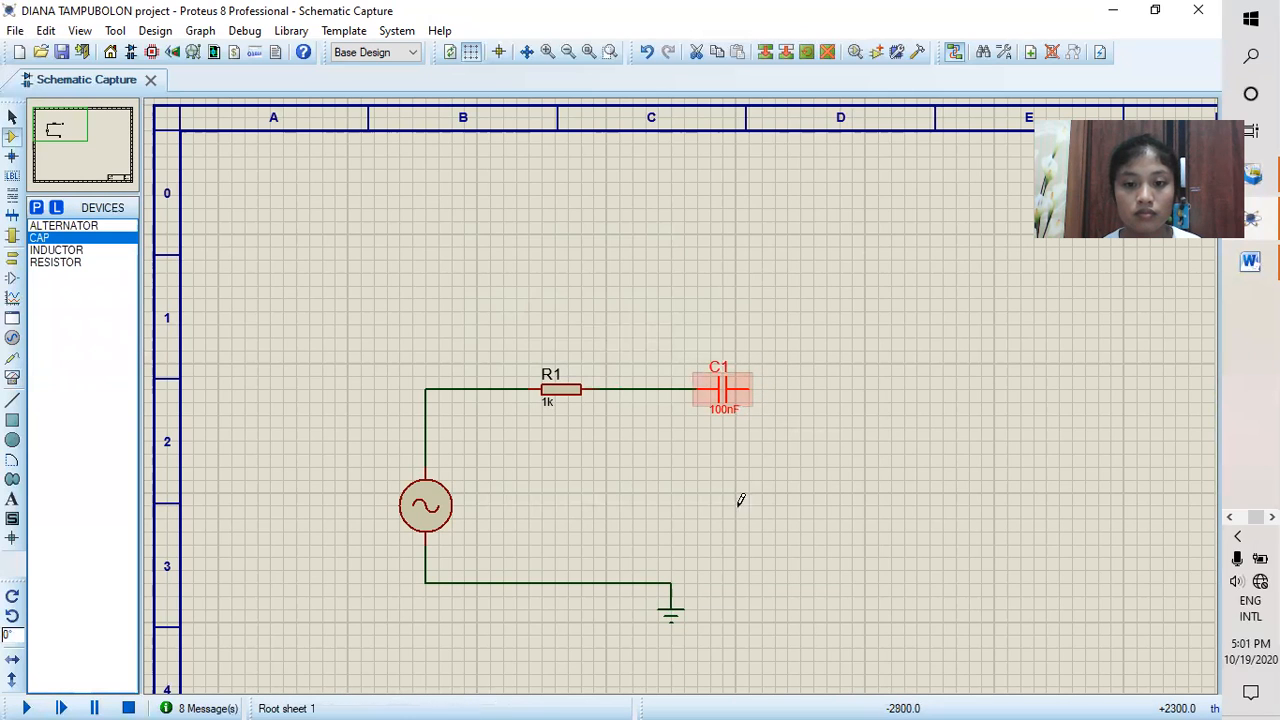
click(673, 579)
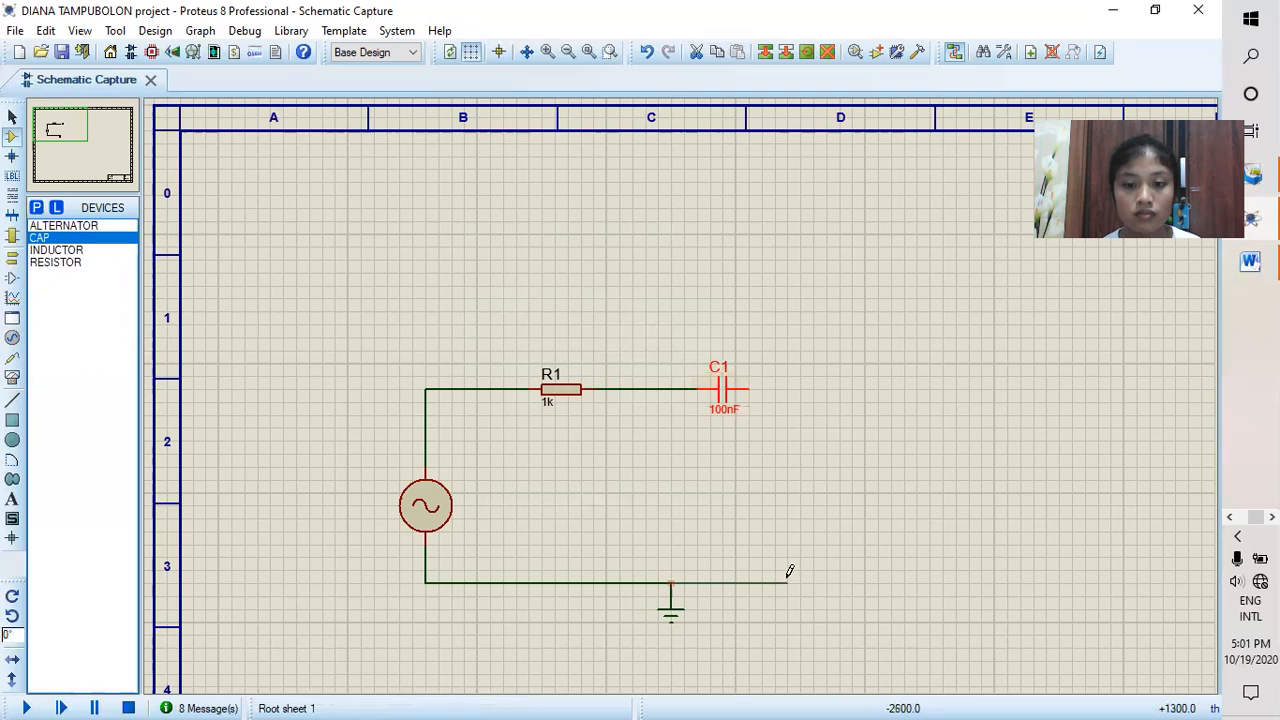
click(748, 386)
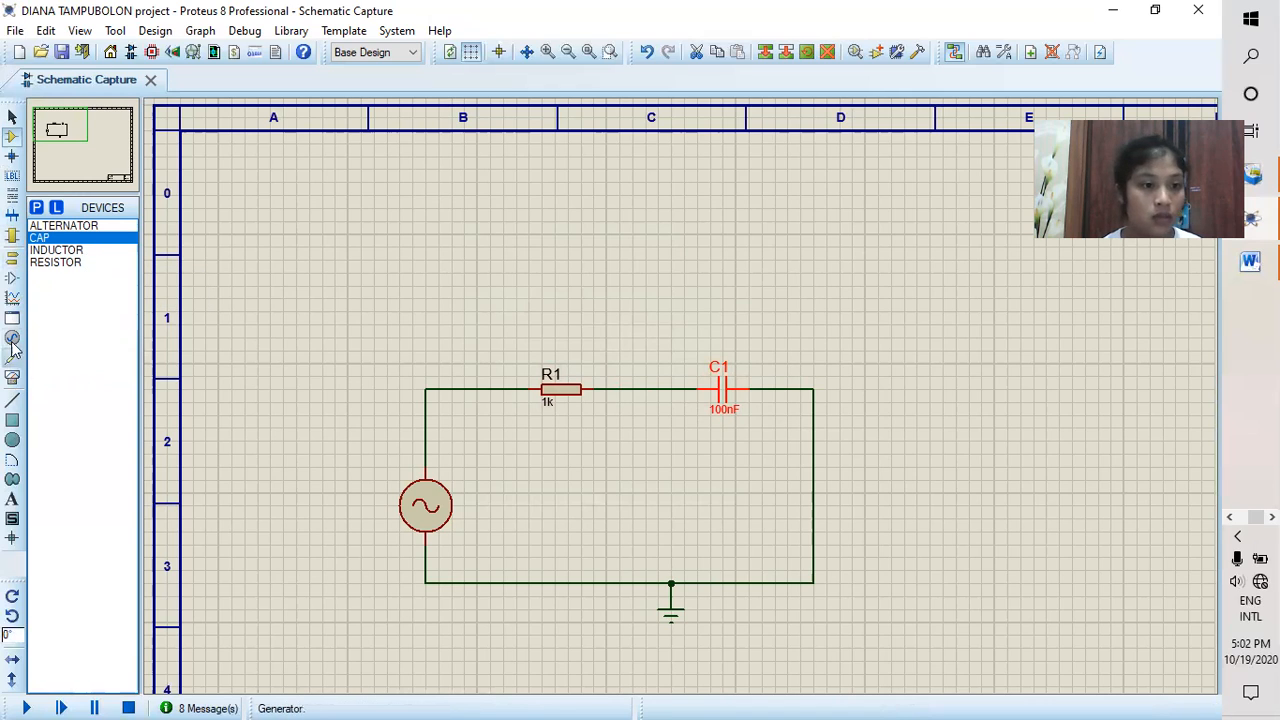
Step: Place one AC voltmeter above R1 and another above C1
click(13, 380)
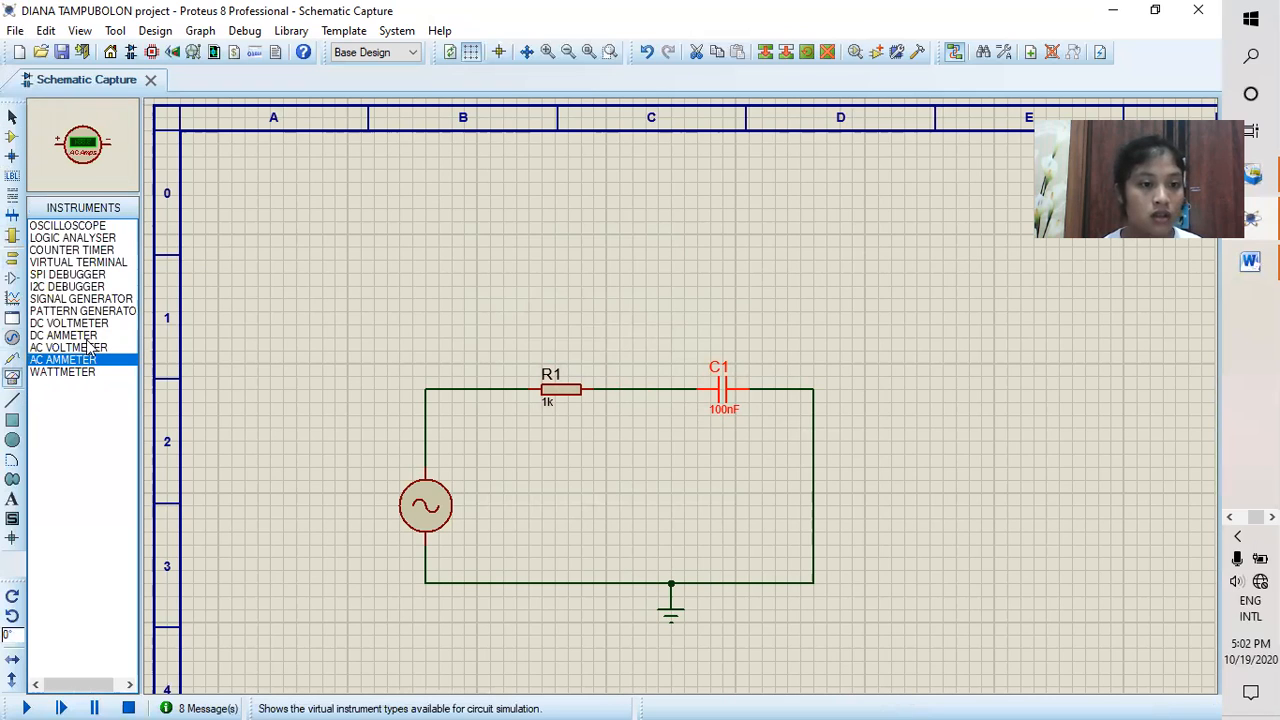
click(89, 348)
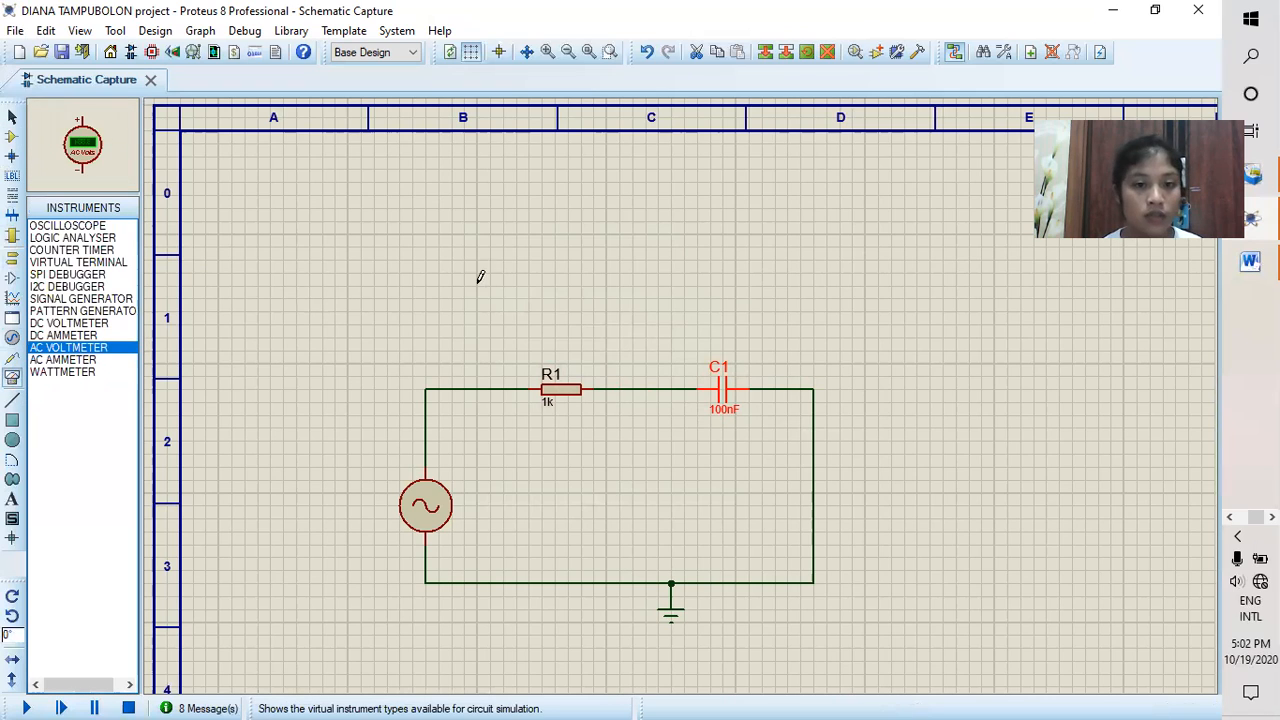
click(554, 279)
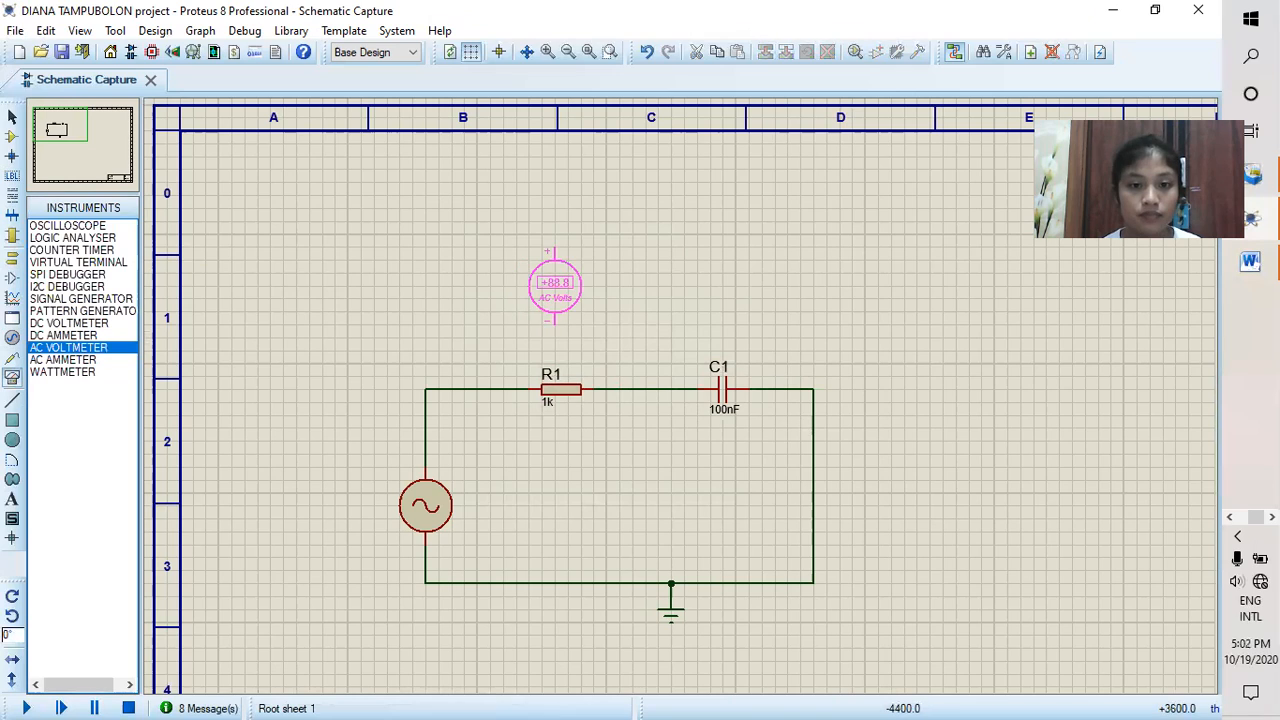
click(541, 272)
click(729, 280)
click(724, 276)
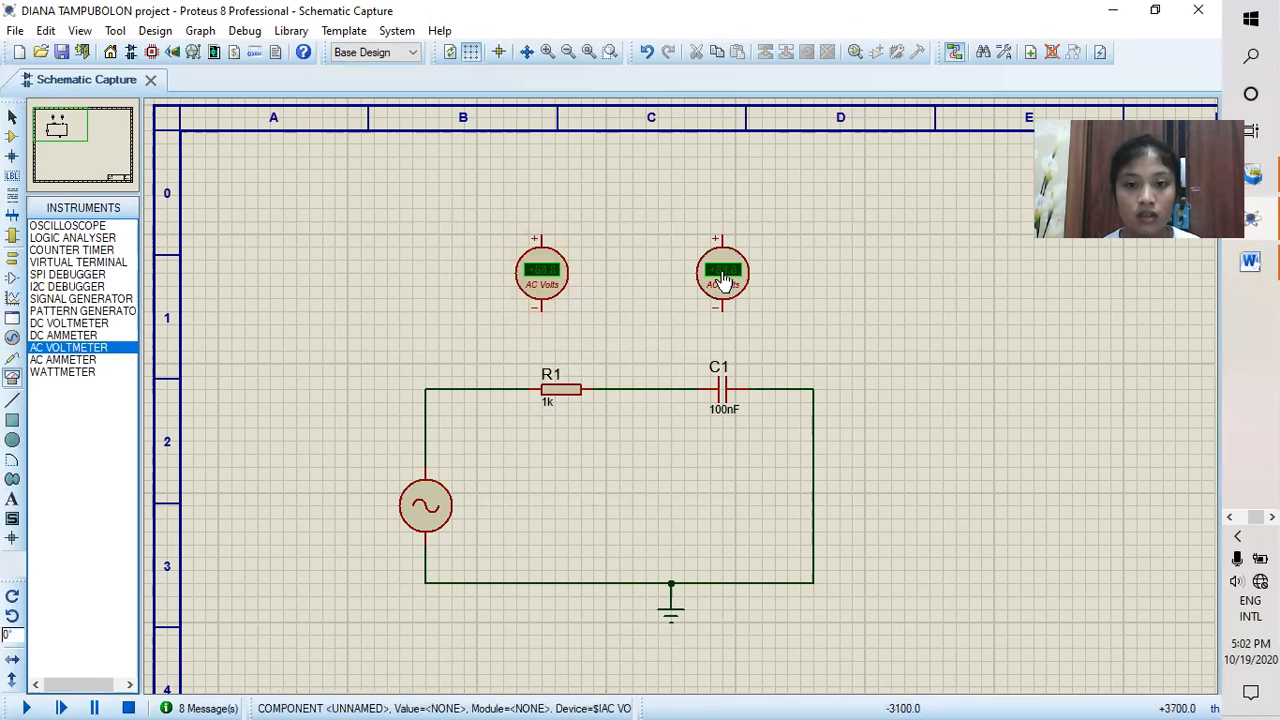
Step: Set the alternator's frequency to 10Hz
click(425, 515)
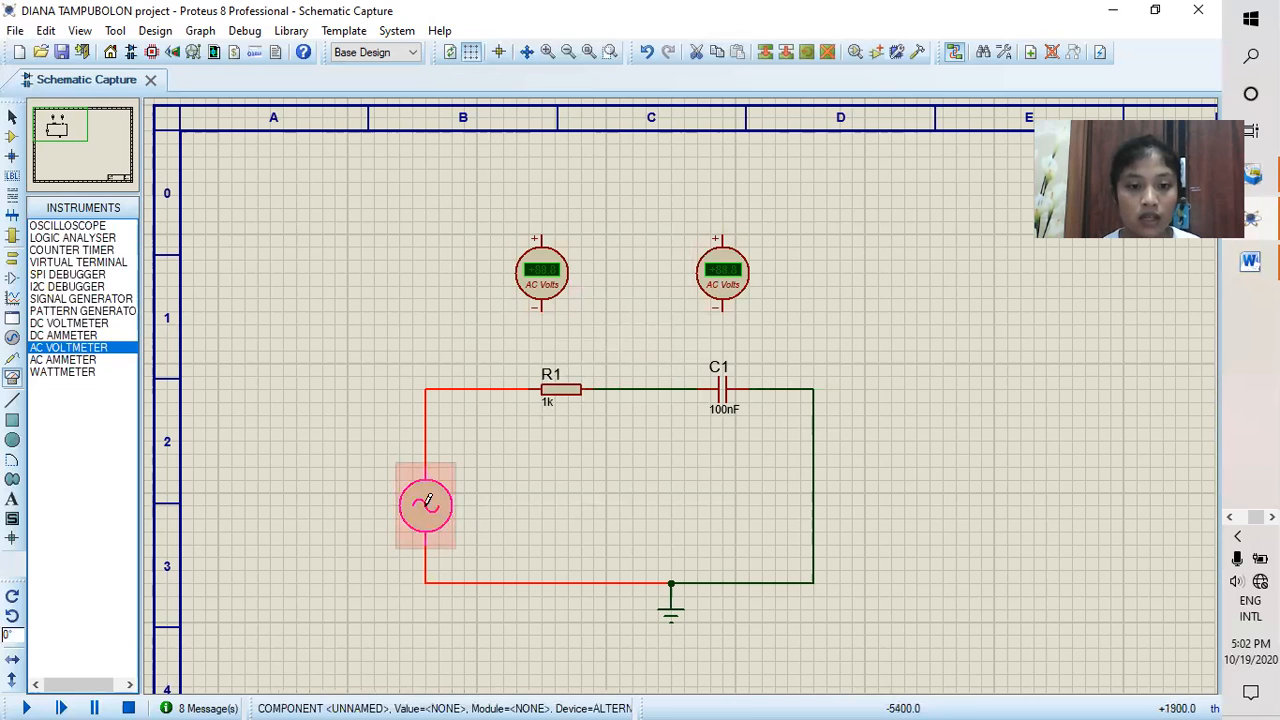
double_click(428, 500)
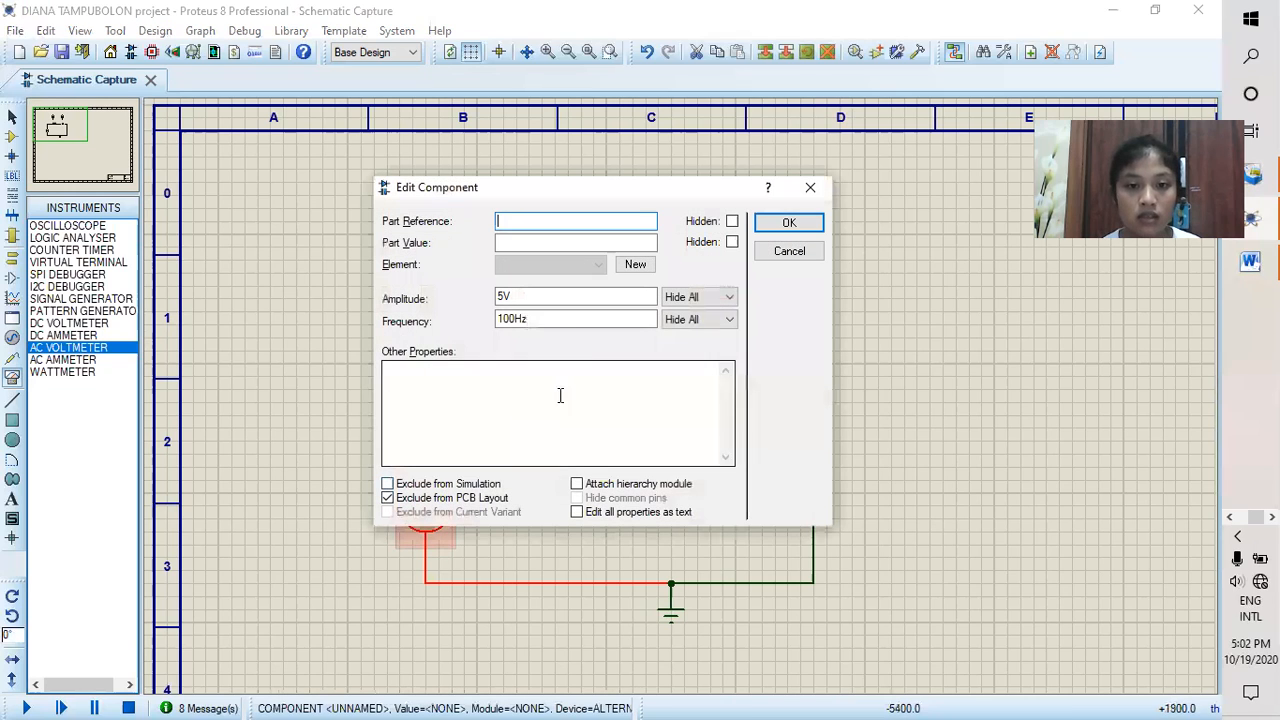
click(519, 318)
key(BackSpace)
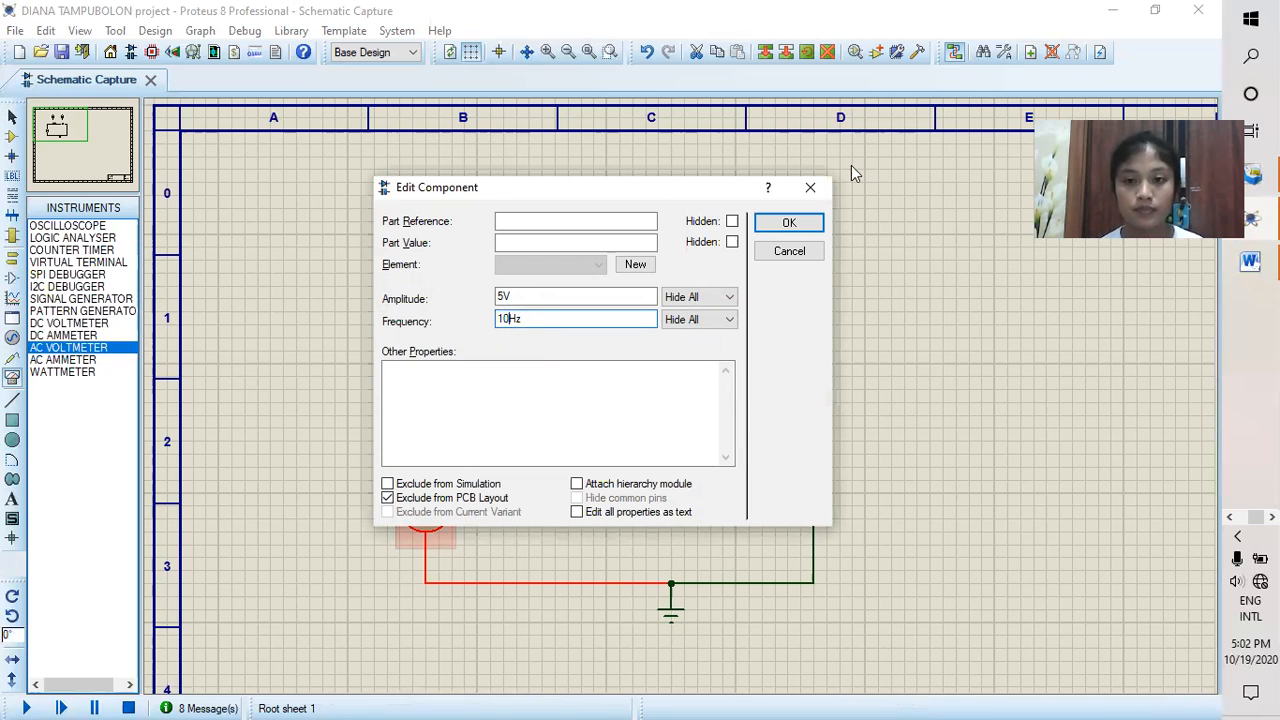
click(789, 221)
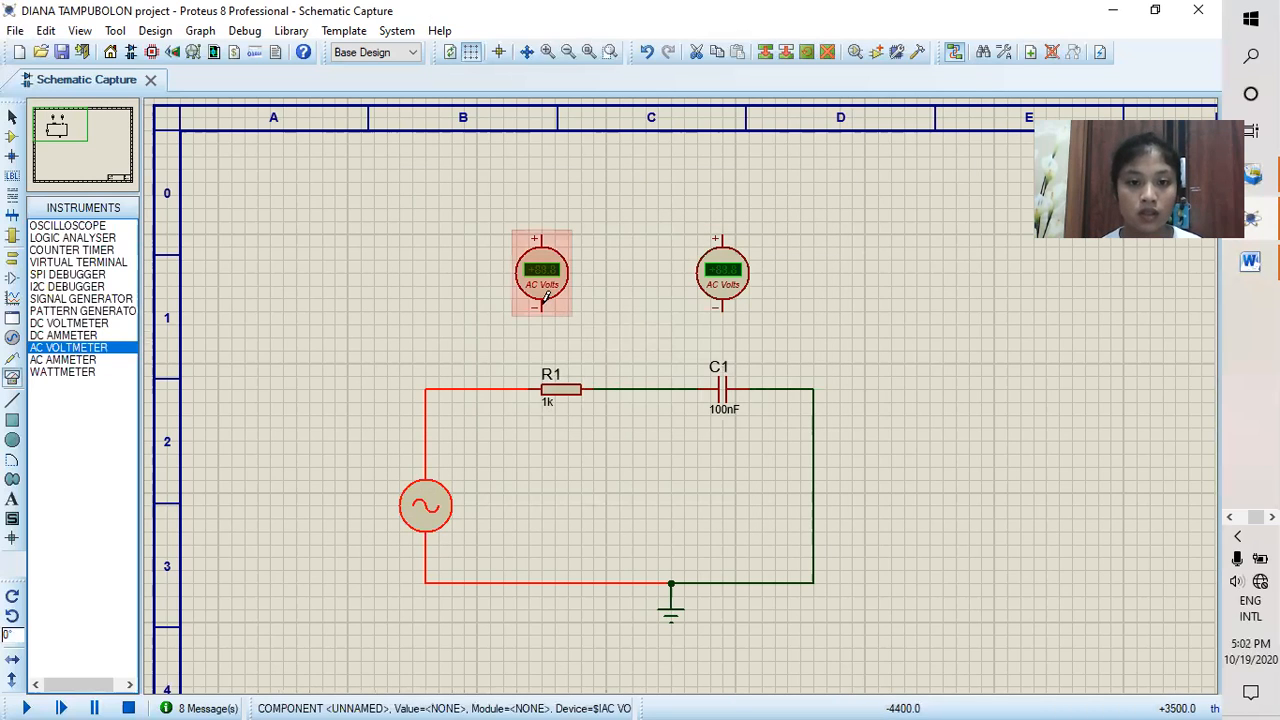
Step: Wire one AC voltmeter across R1 and the other across C1, and run the simulation to measure both voltages
click(593, 389)
click(535, 234)
click(478, 388)
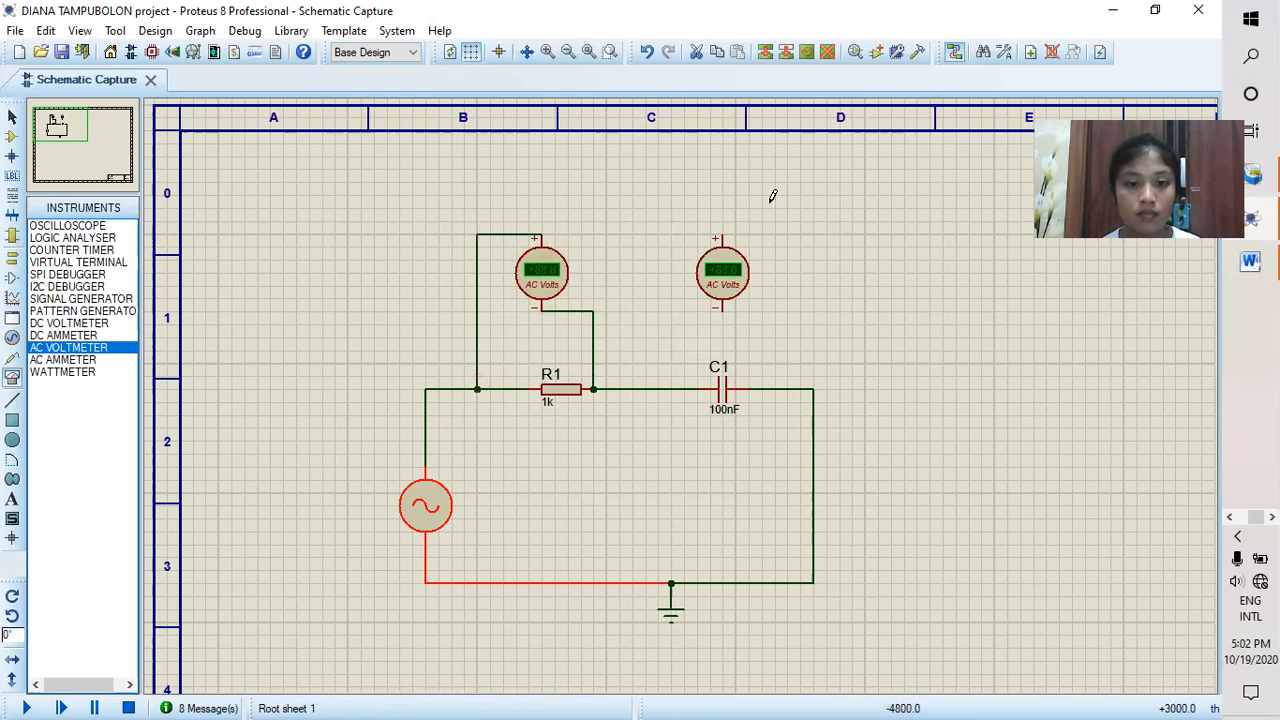
click(703, 240)
click(671, 389)
click(723, 310)
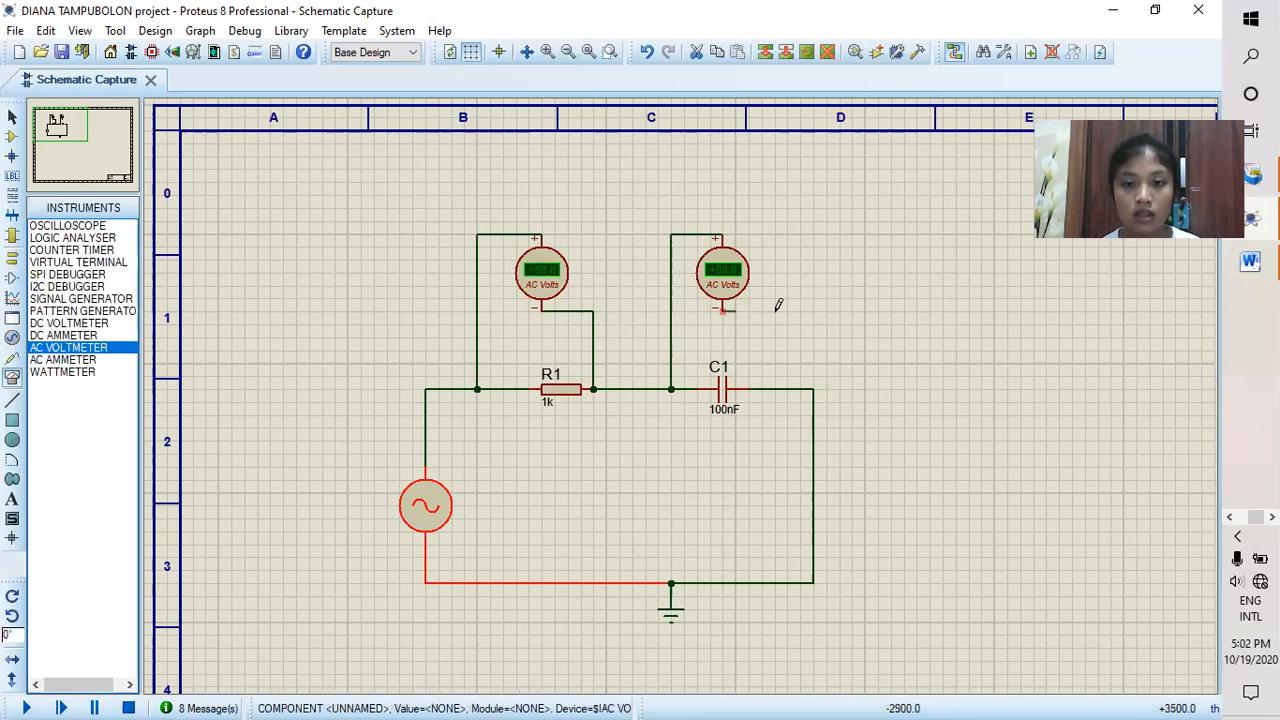
click(776, 385)
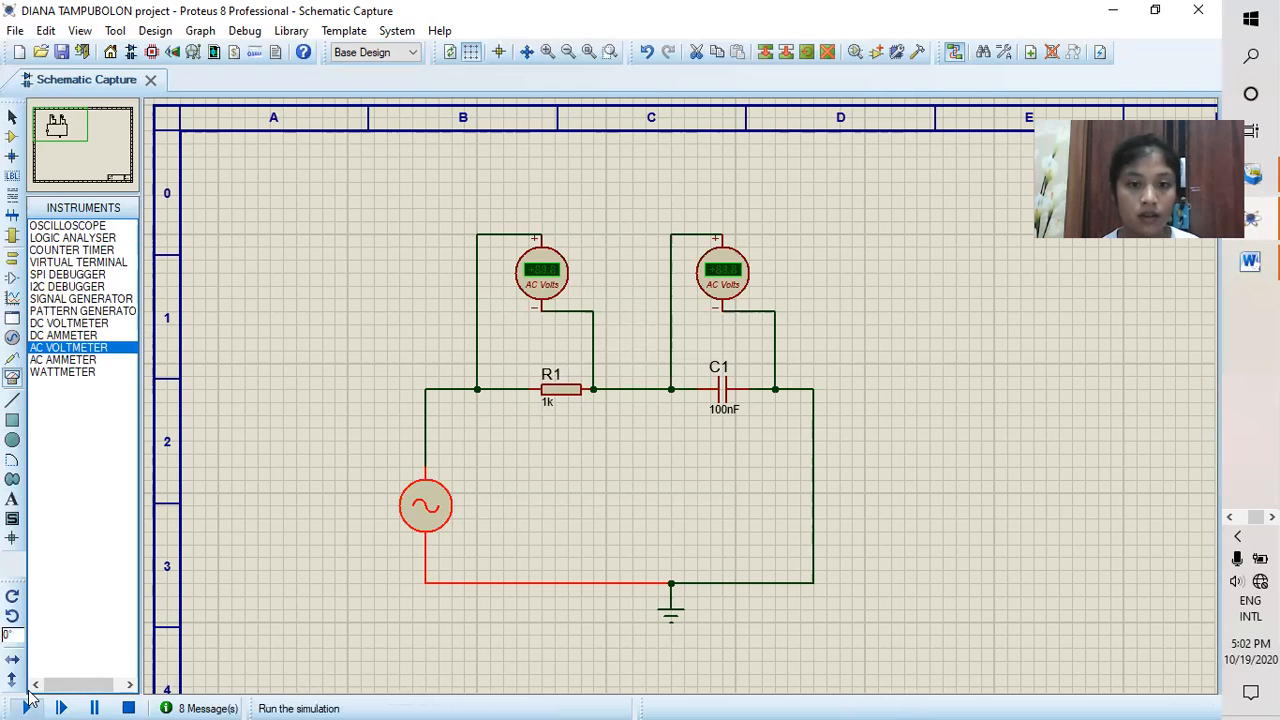
click(24, 692)
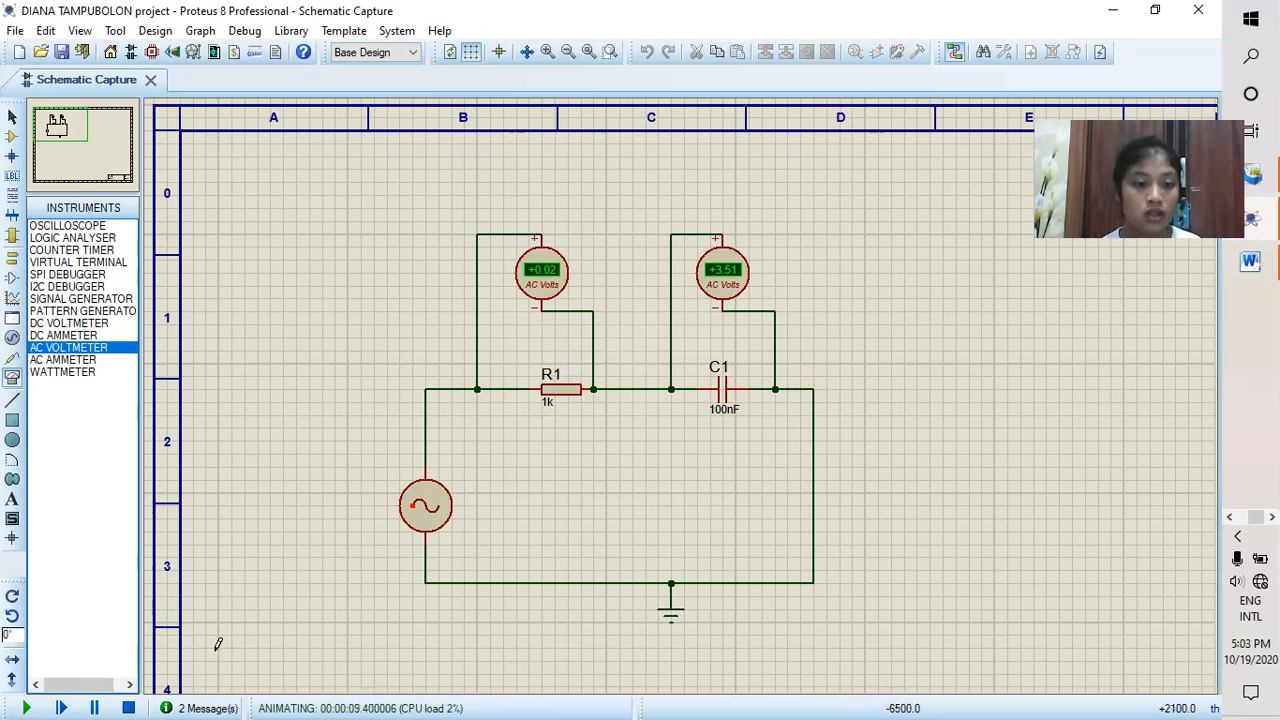
click(128, 708)
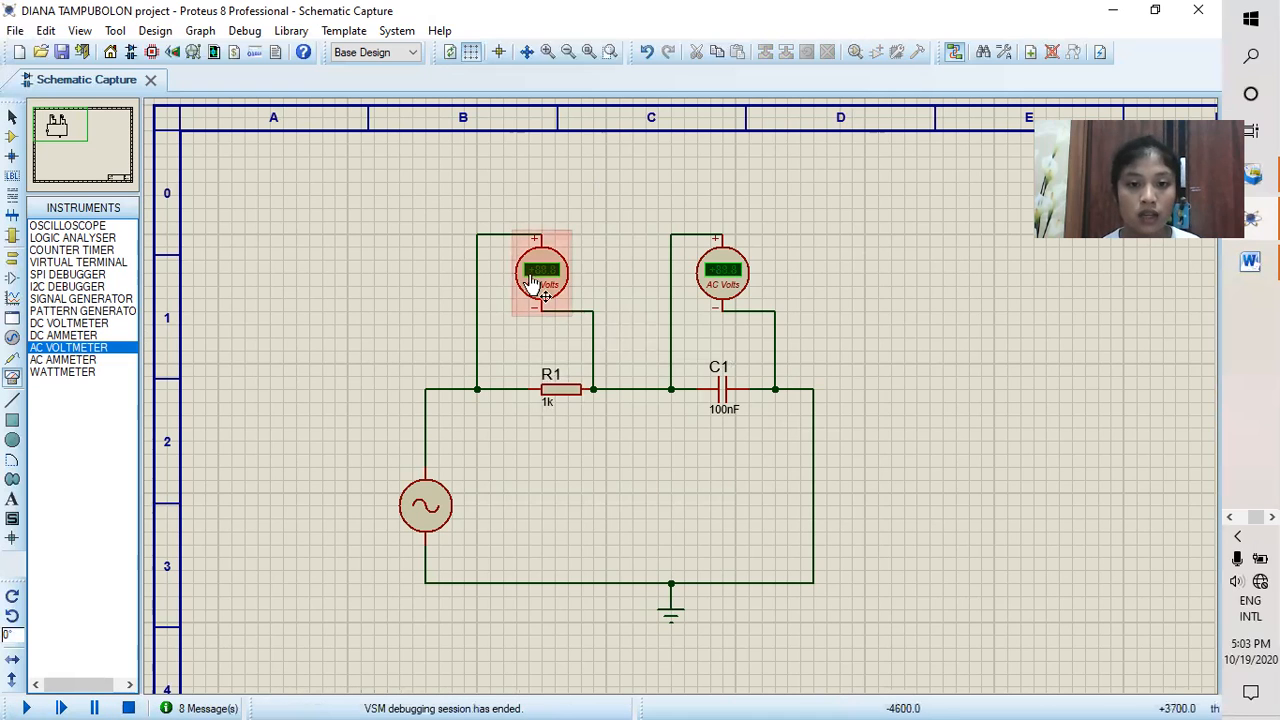
Step: Delete both AC voltmeters and the wire between R1 and C1
right_click(549, 283)
click(611, 261)
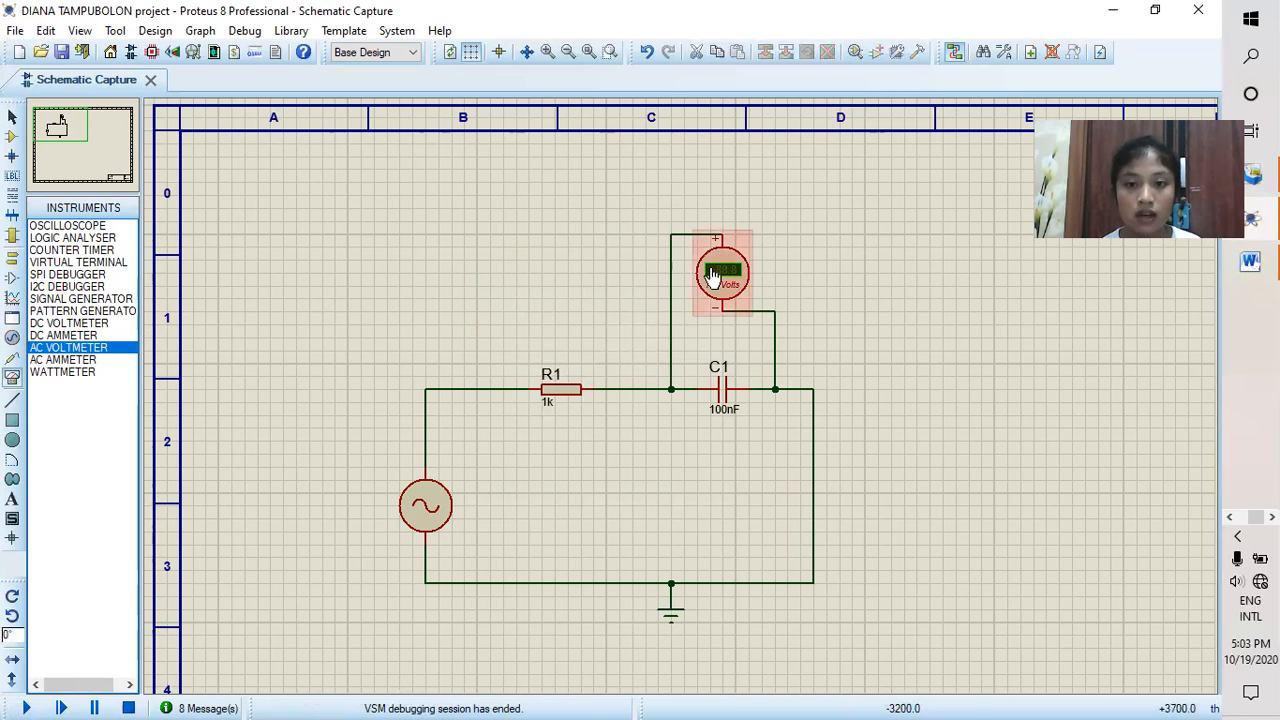
right_click(737, 278)
click(766, 261)
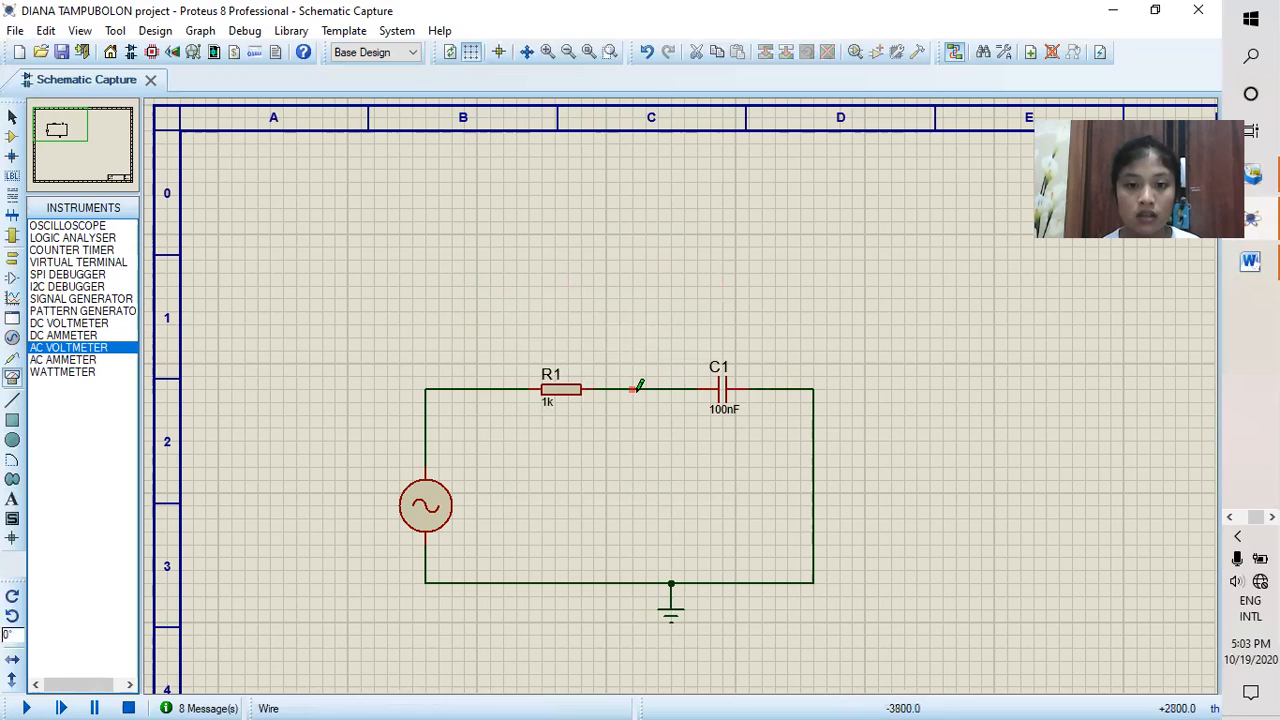
right_click(645, 389)
click(690, 432)
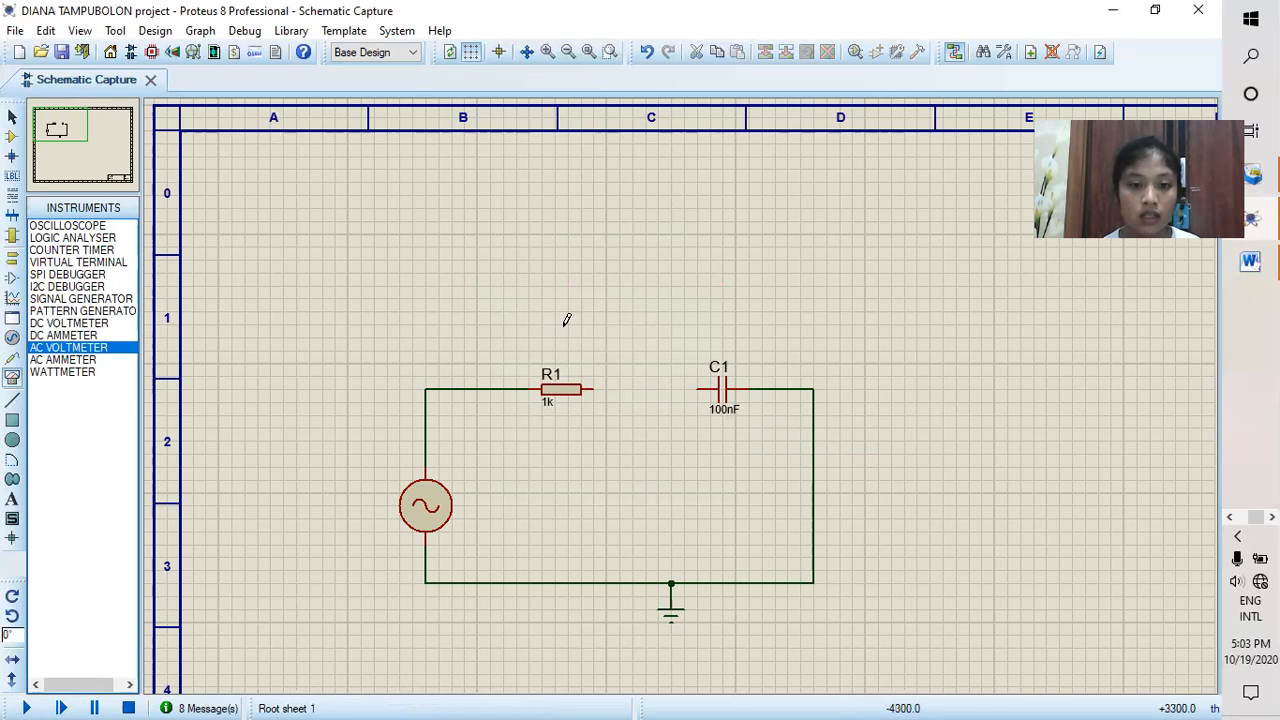
Step: Place an AC ammeter above the gap between R1 and C1, wiring its negative terminal to C1 and its positive terminal to R1
click(102, 361)
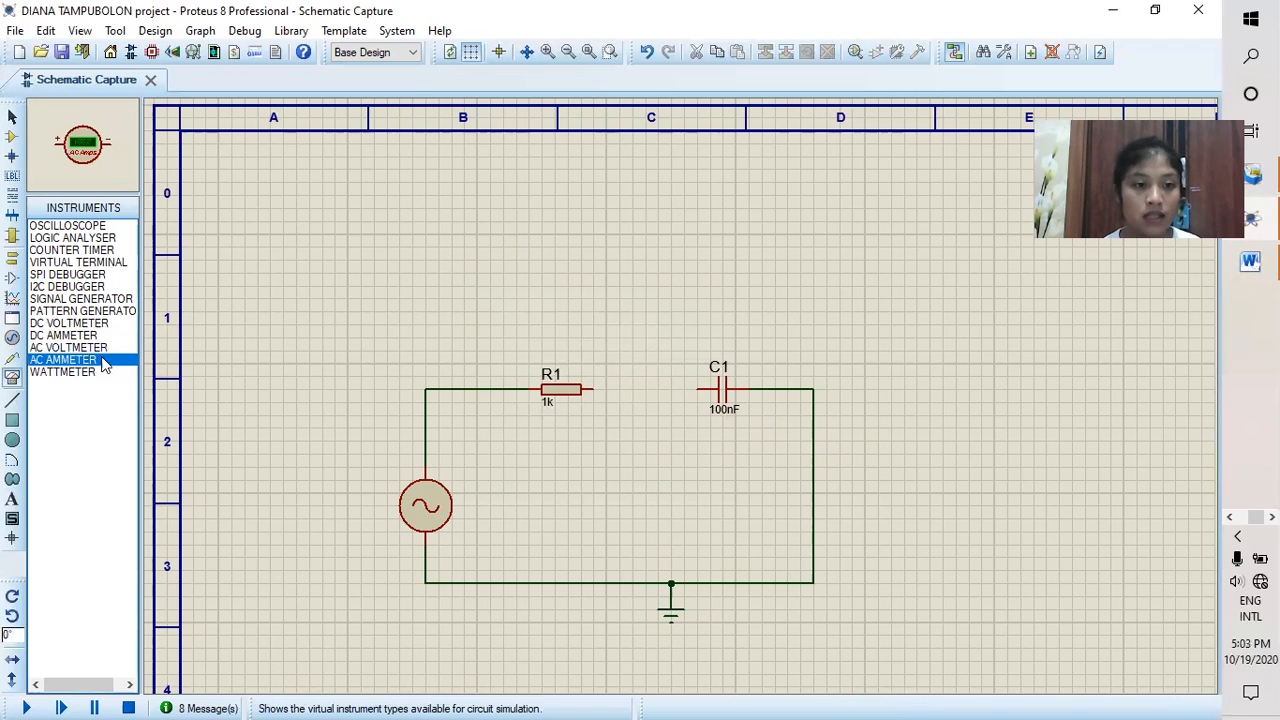
click(643, 335)
click(645, 338)
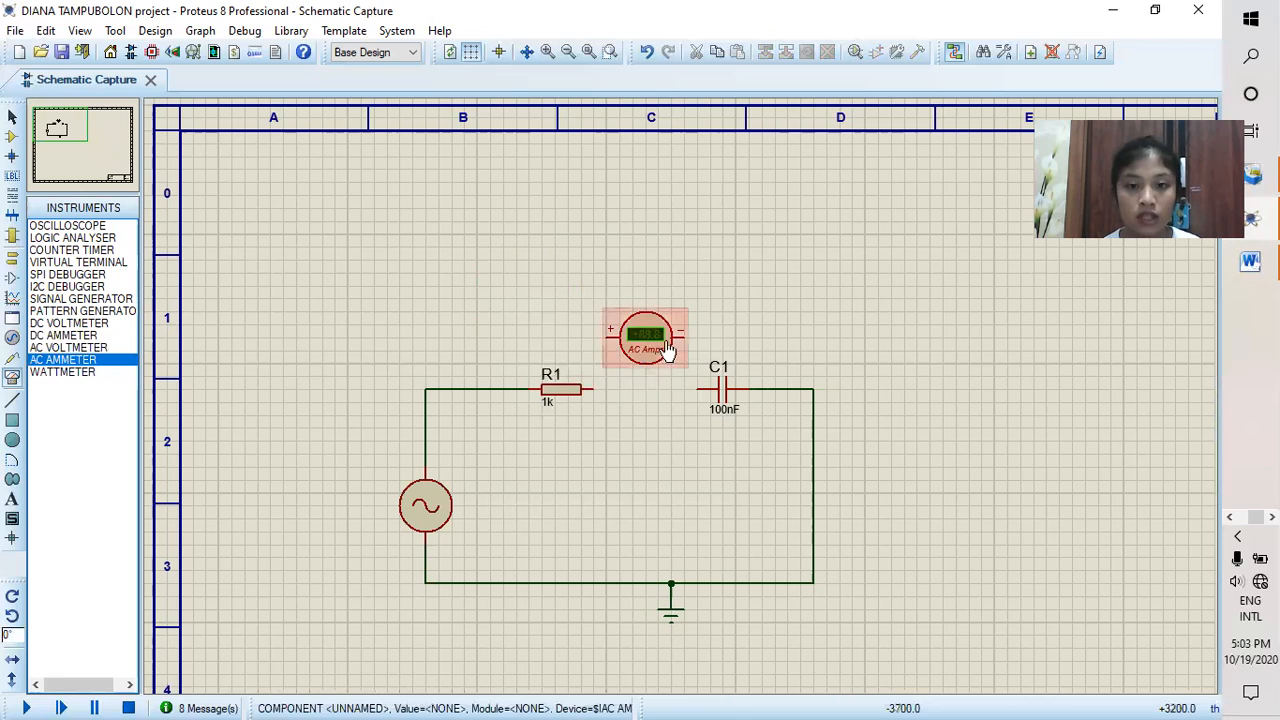
click(681, 332)
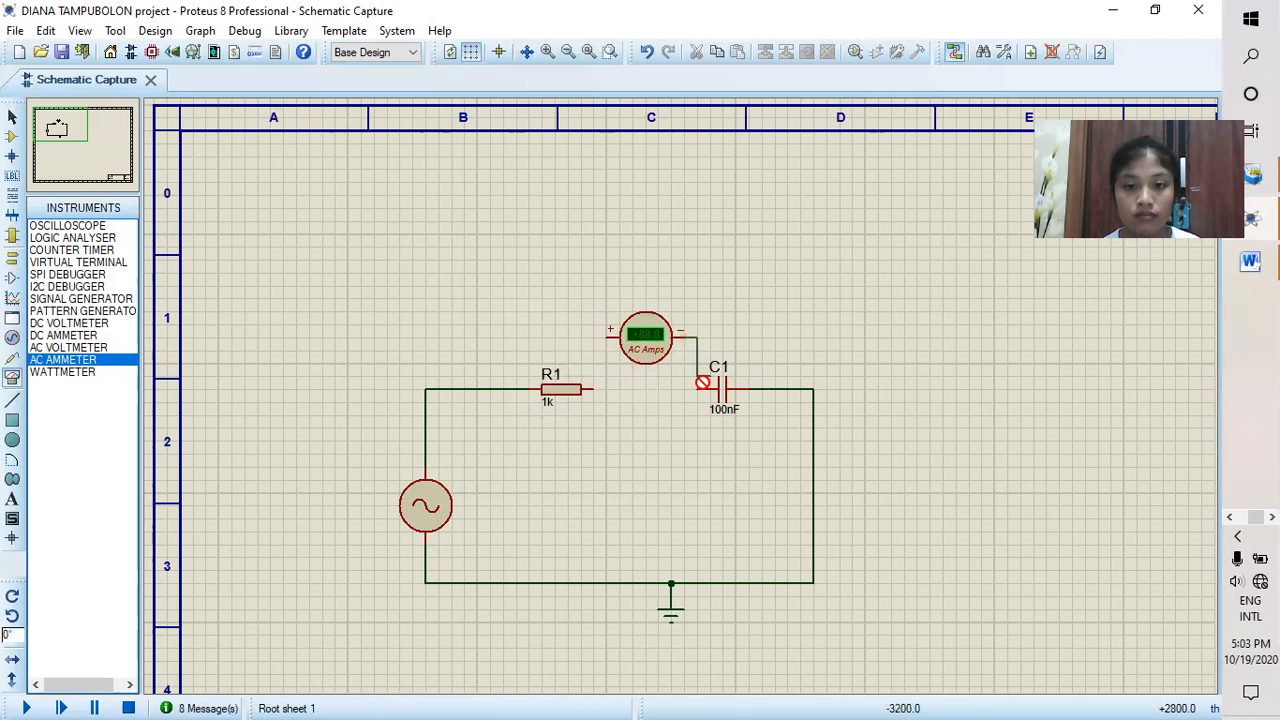
click(697, 385)
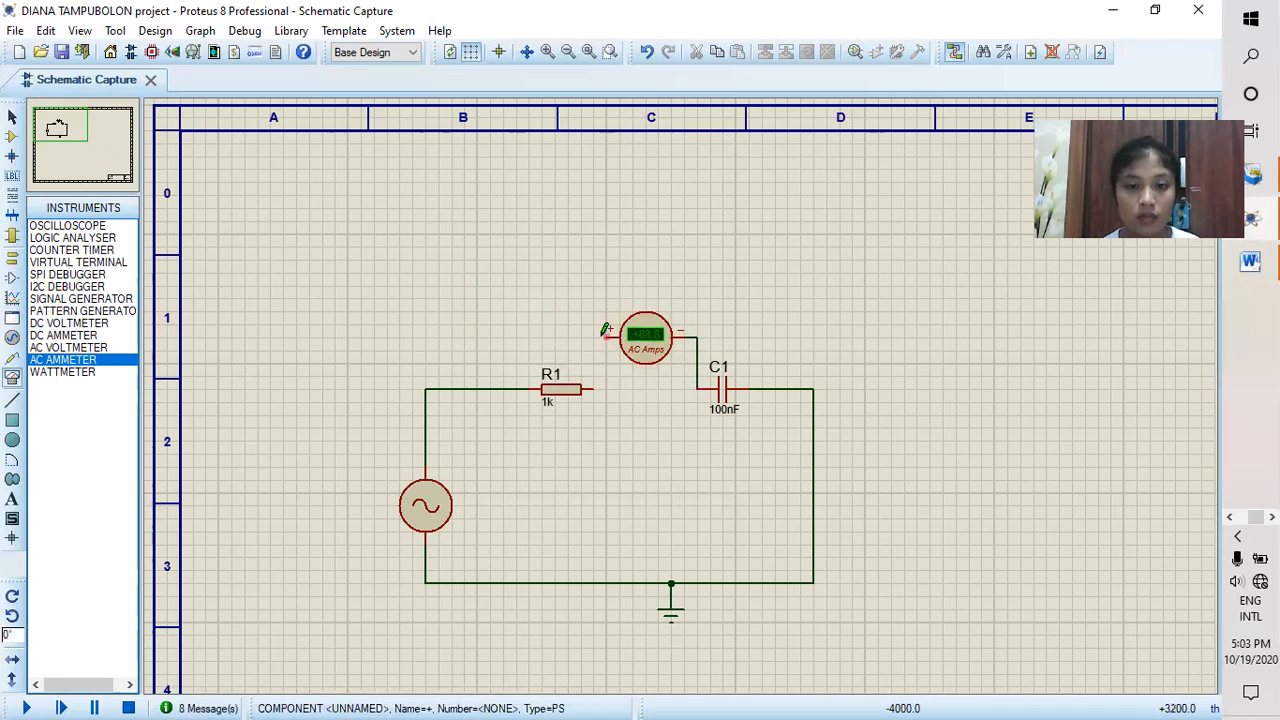
click(609, 332)
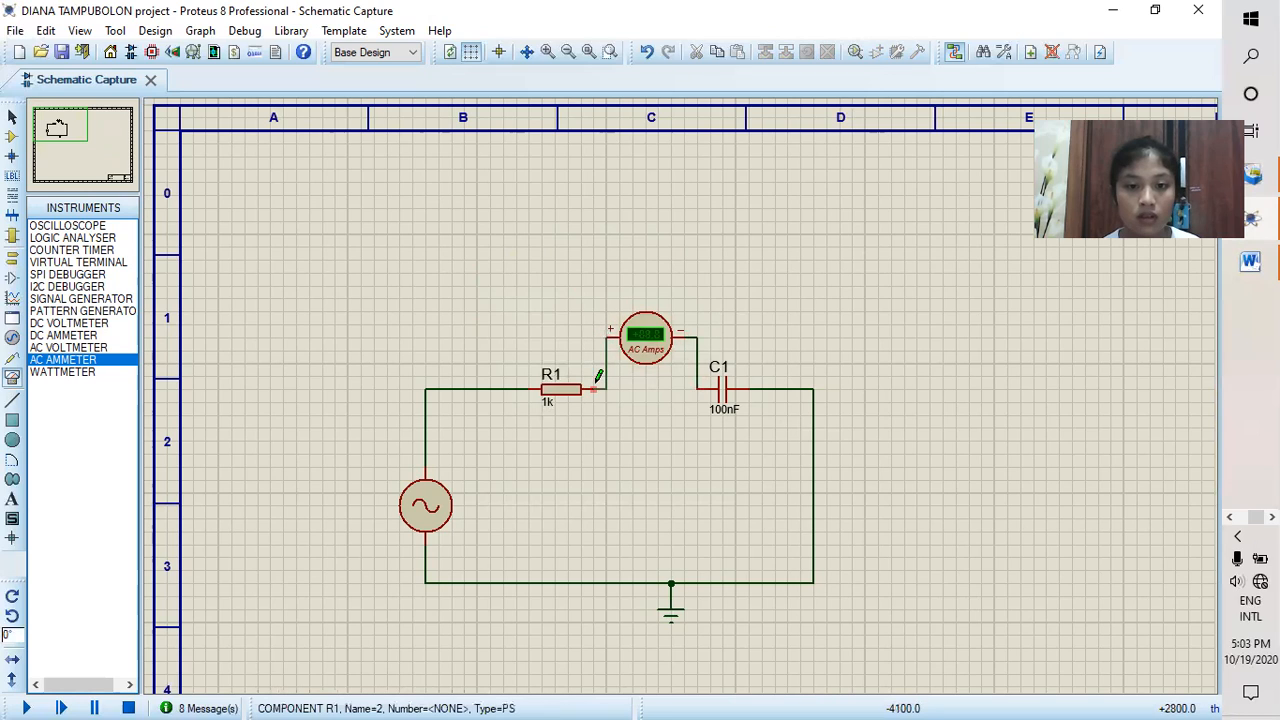
click(596, 388)
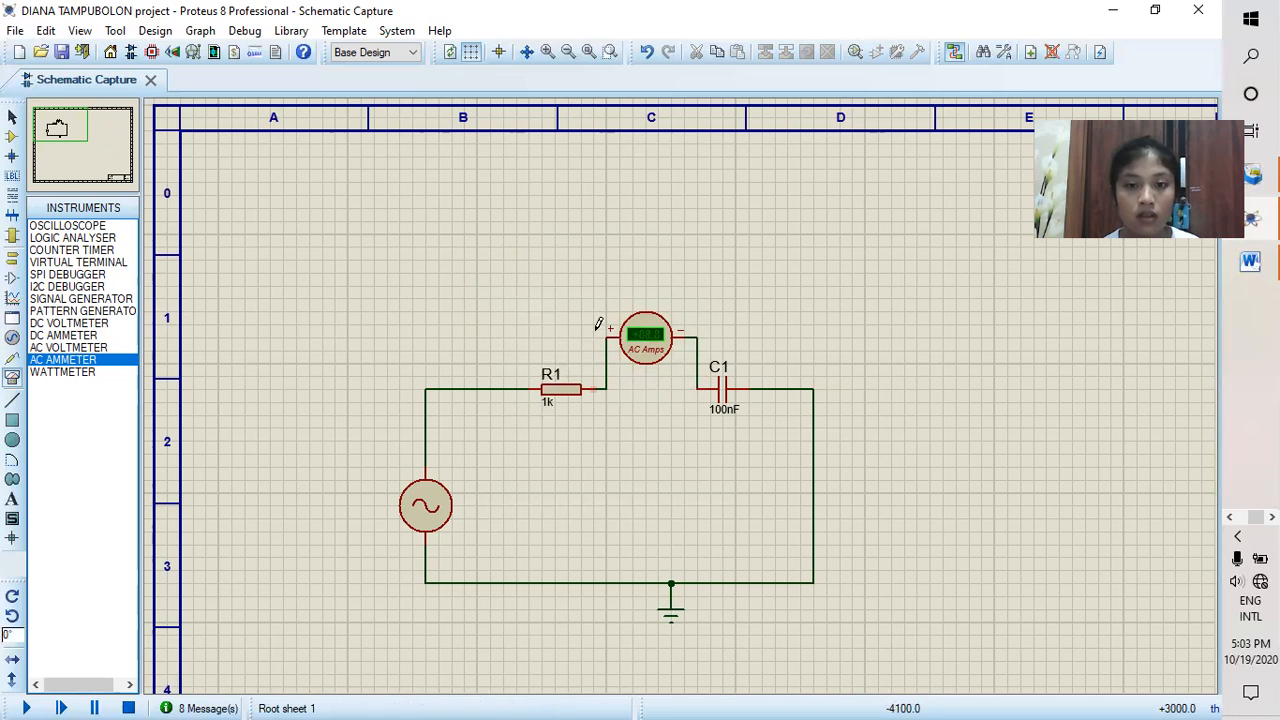
Step: Set the AC ammeter's display range to Milliamps and start the simulation to measure the circuit current
double_click(647, 335)
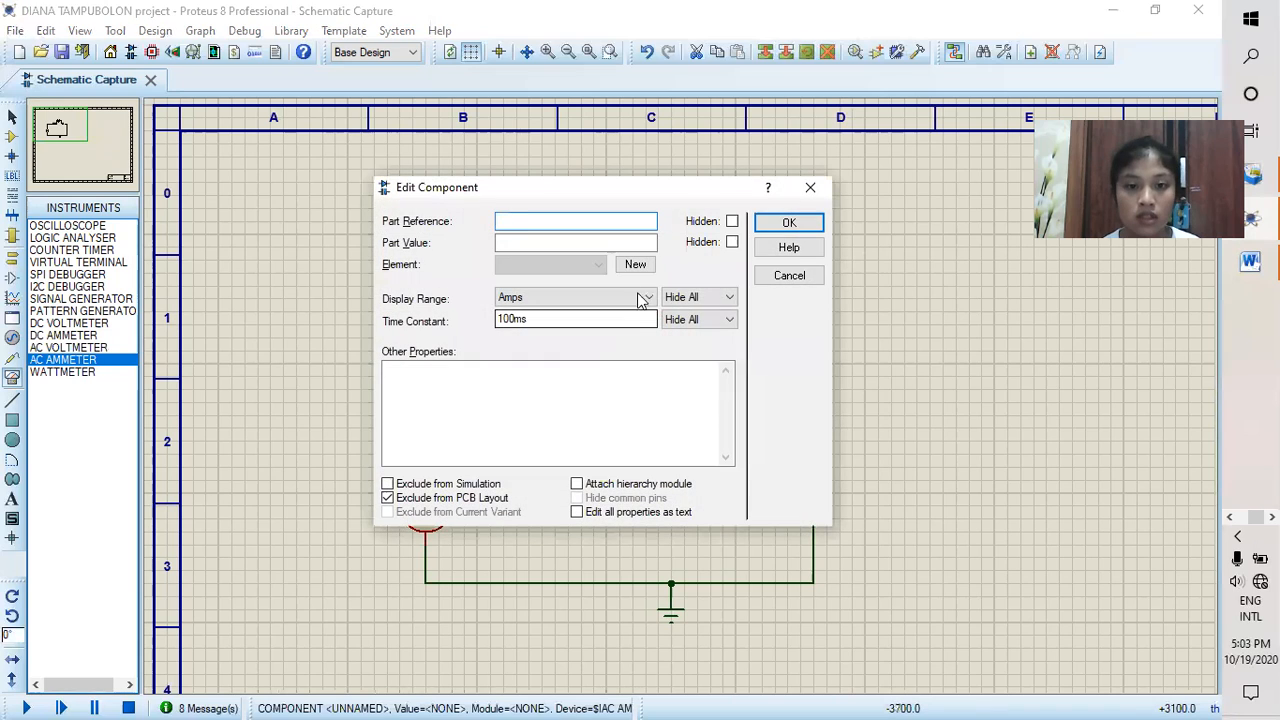
click(600, 297)
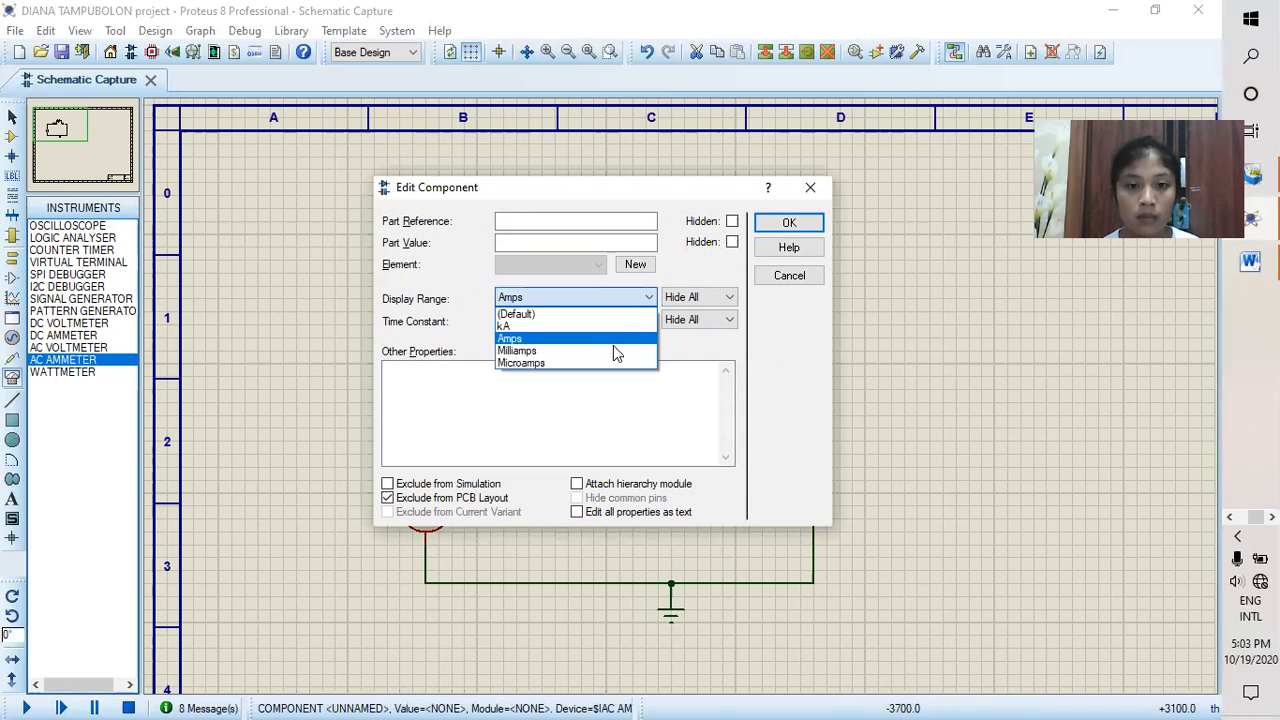
click(605, 351)
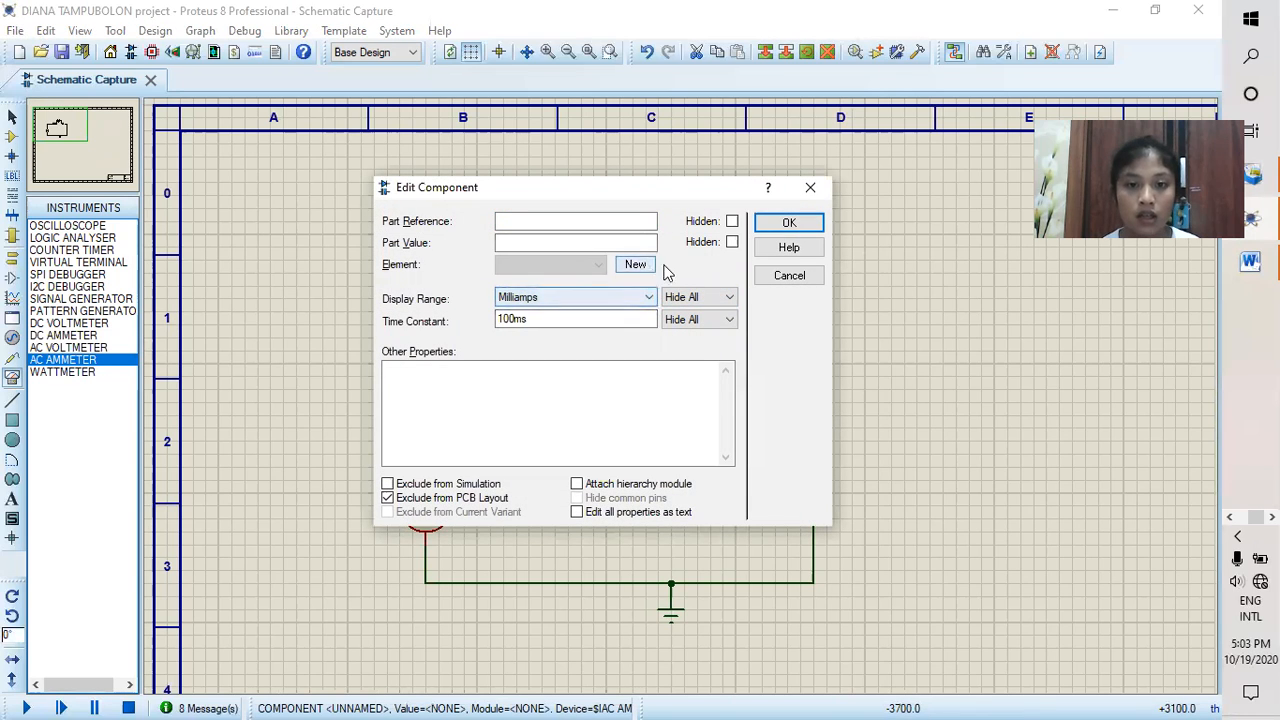
click(776, 222)
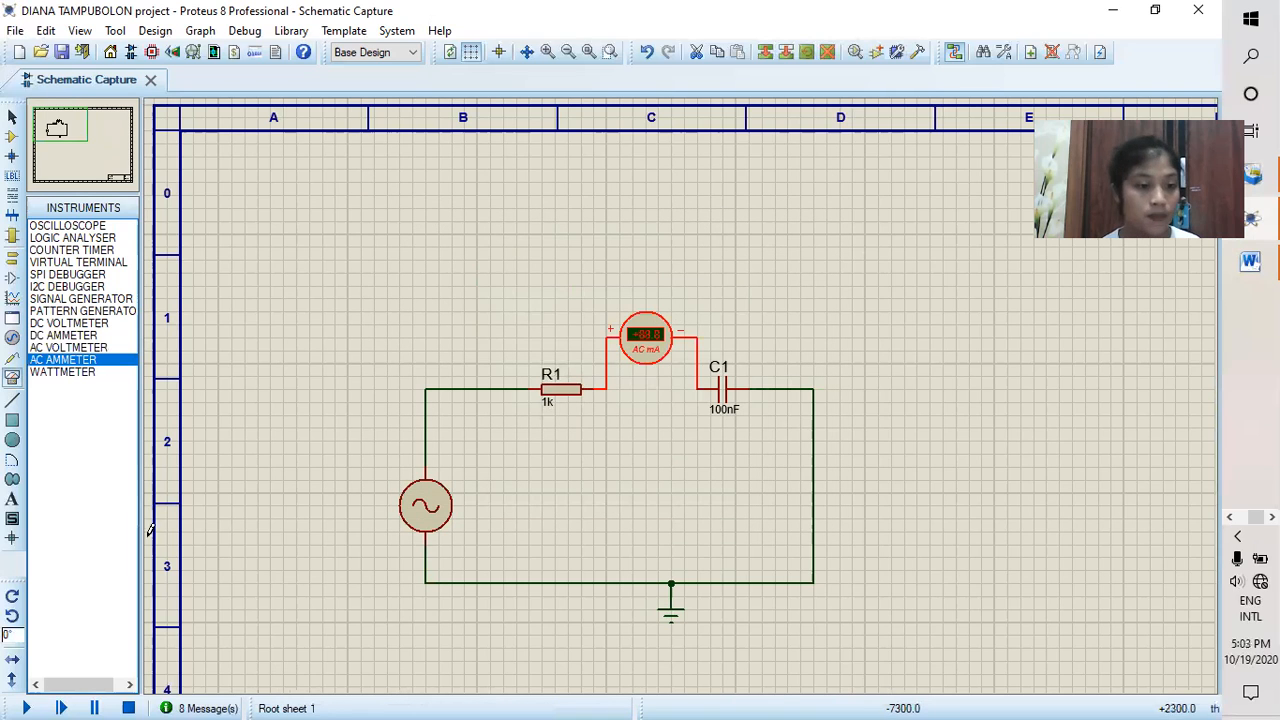
click(27, 707)
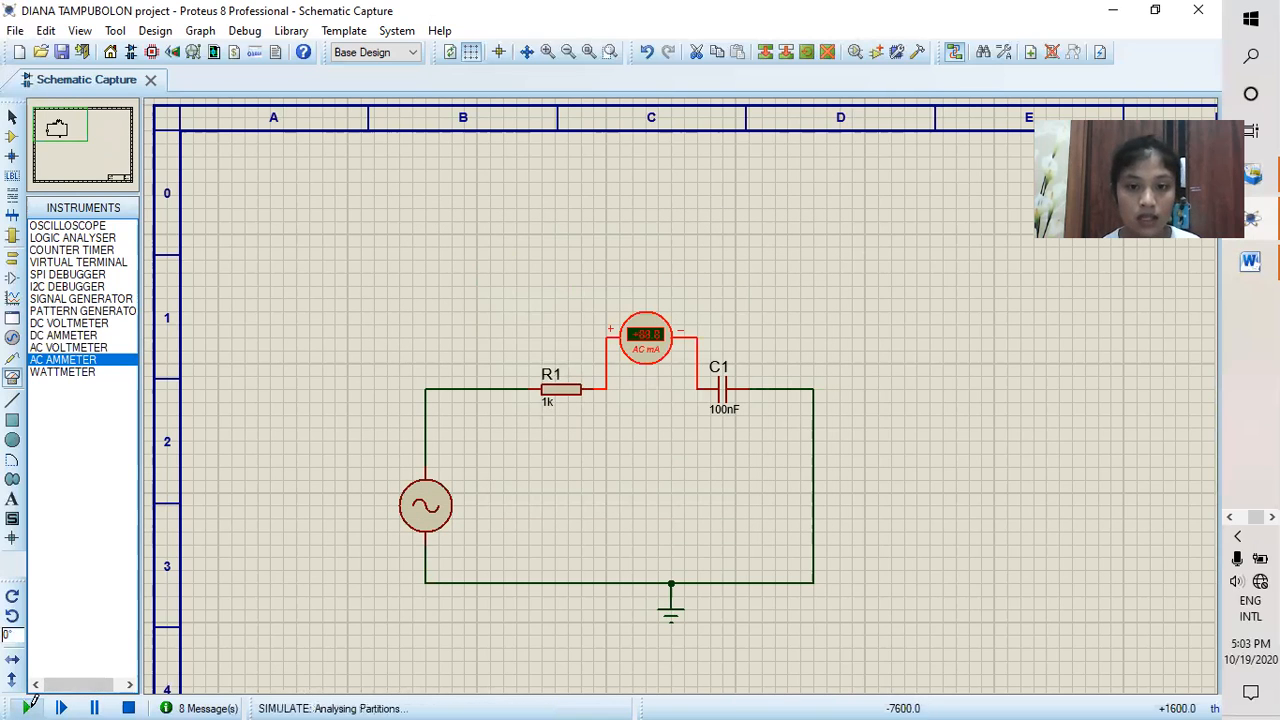
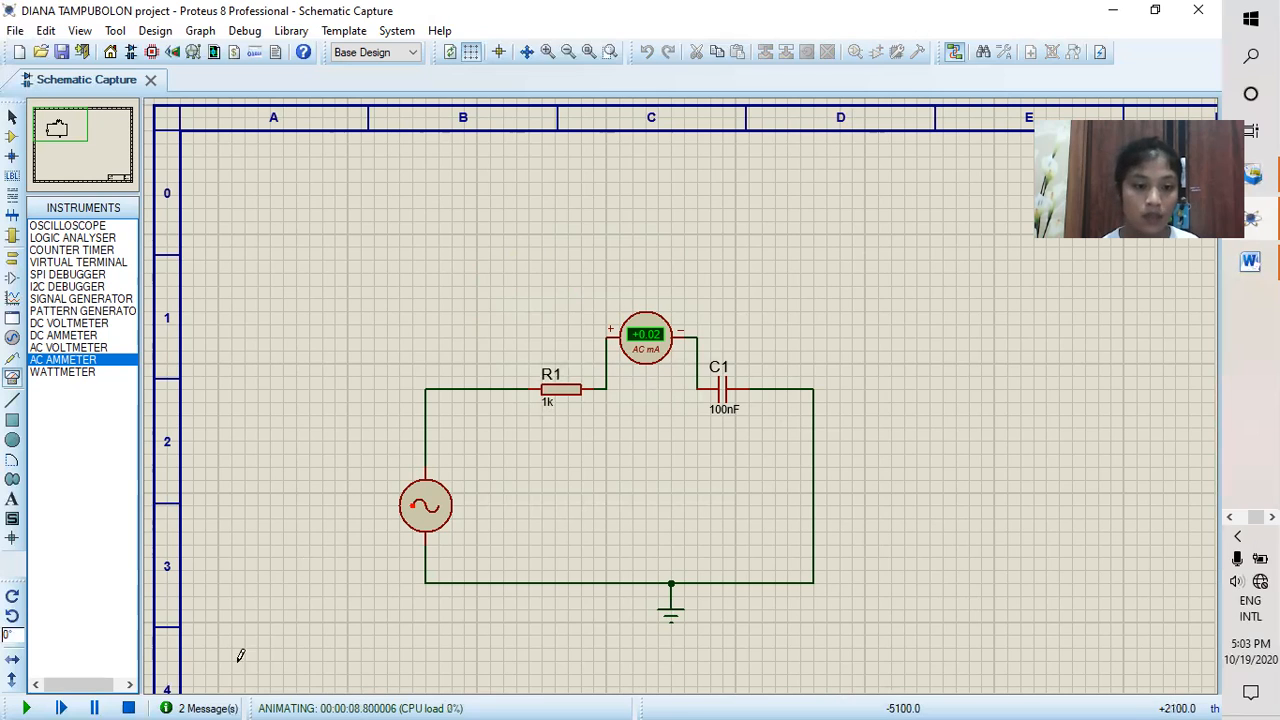
Step: Stop the simulation and replace the AC ammeter with a direct wire between R1 and C1
click(128, 708)
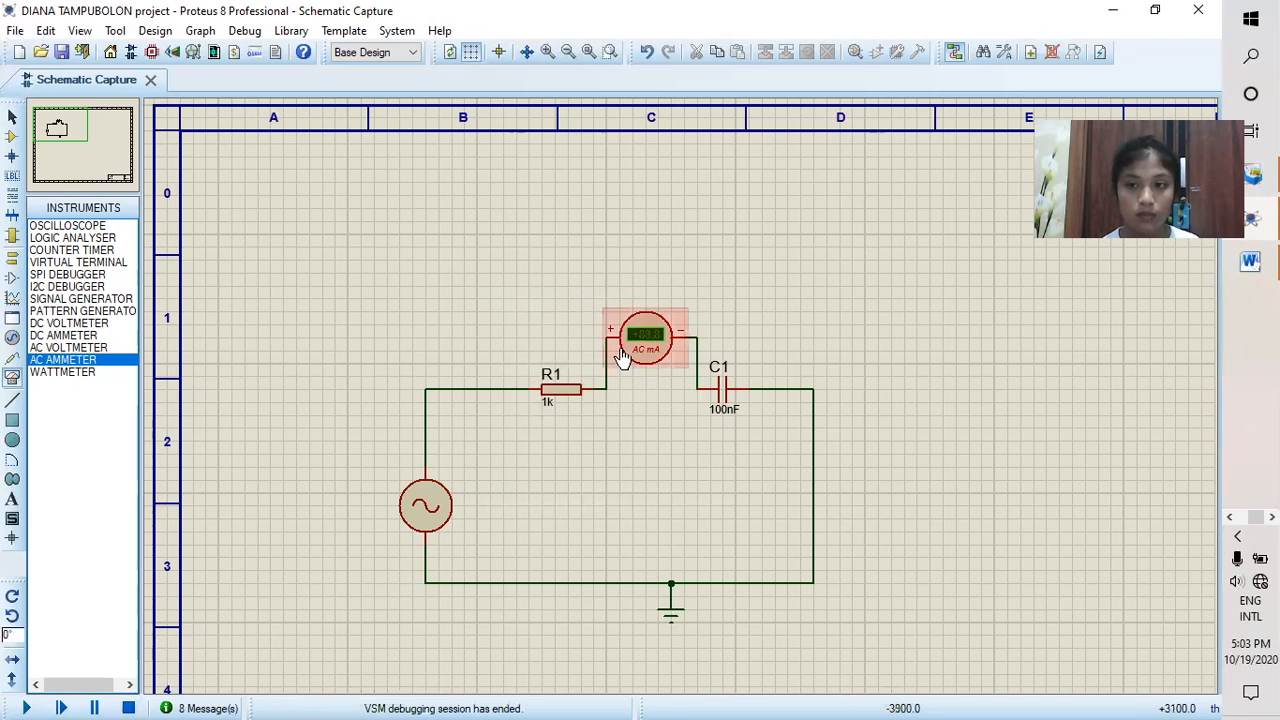
right_click(646, 342)
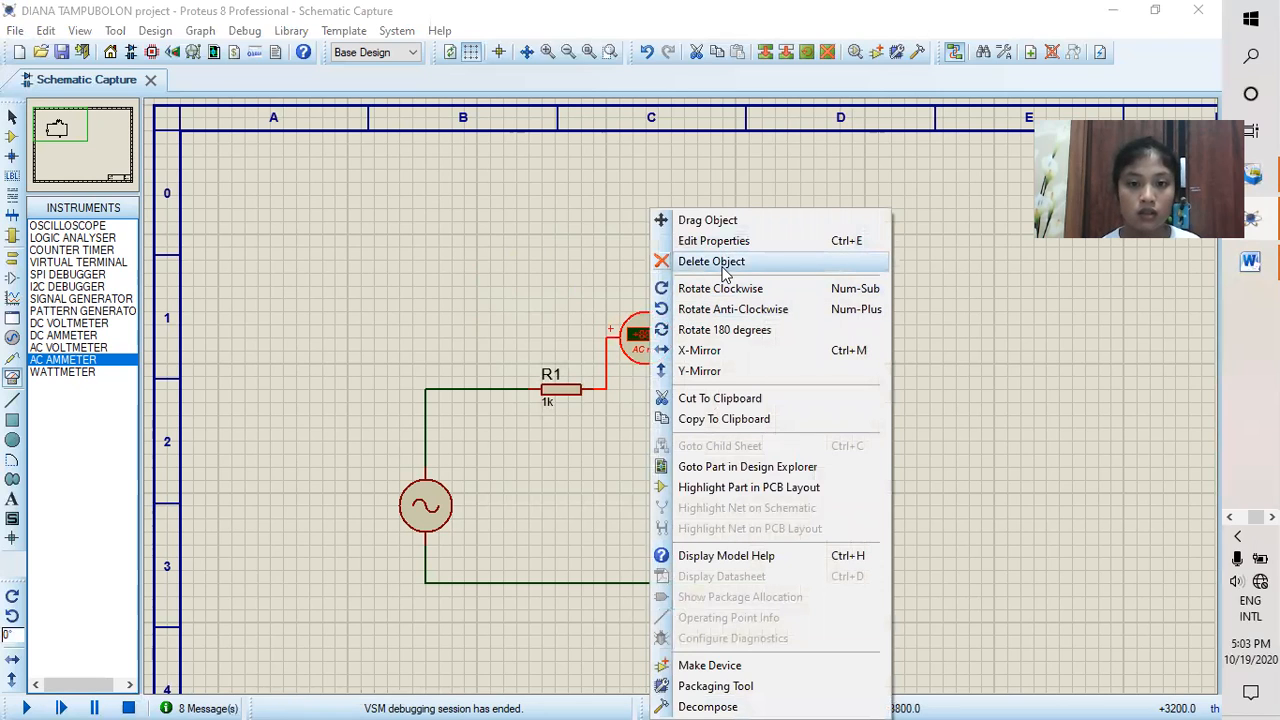
click(724, 268)
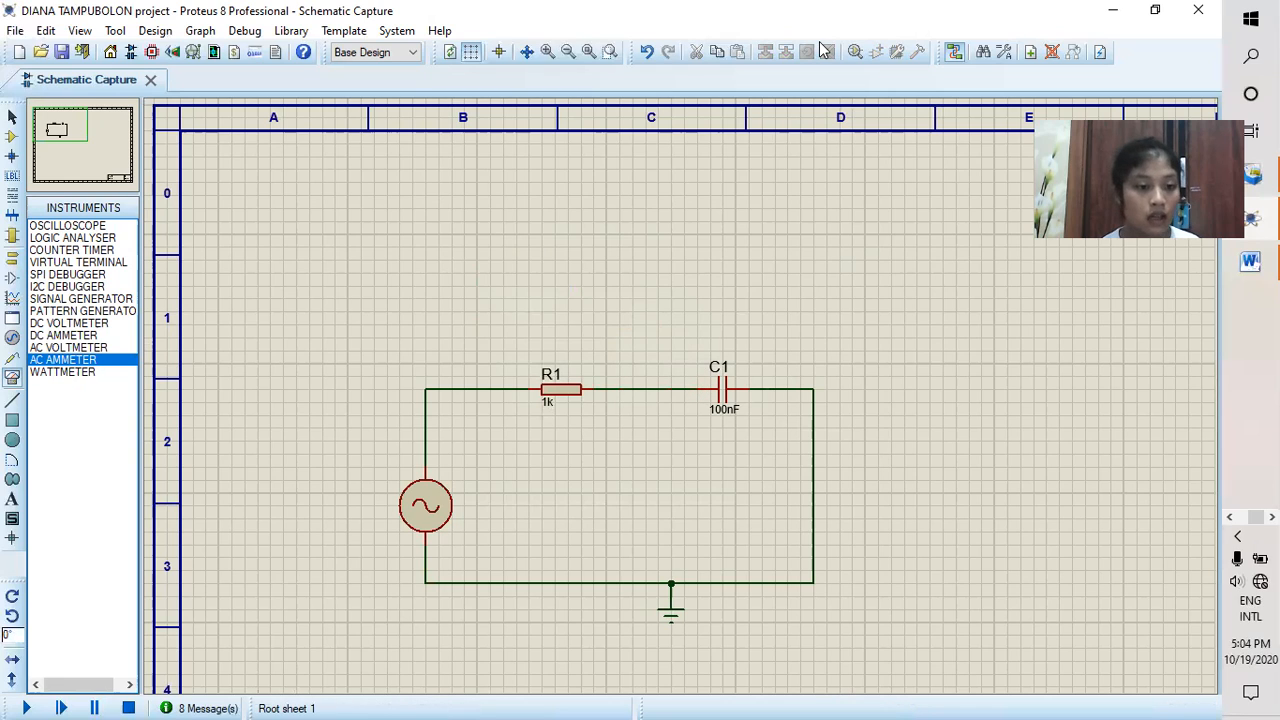
Step: Set the alternator's frequency to 30Hz
click(443, 515)
click(444, 503)
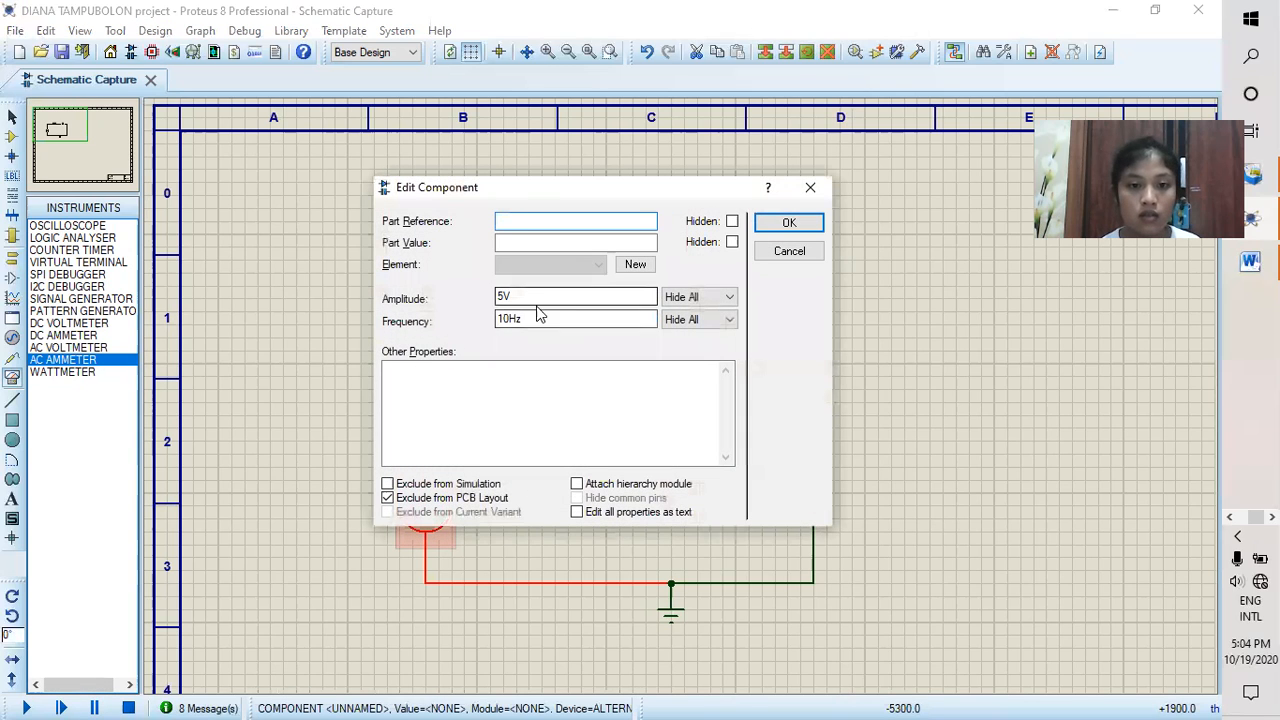
key(BackSpace)
key(BackSpace)
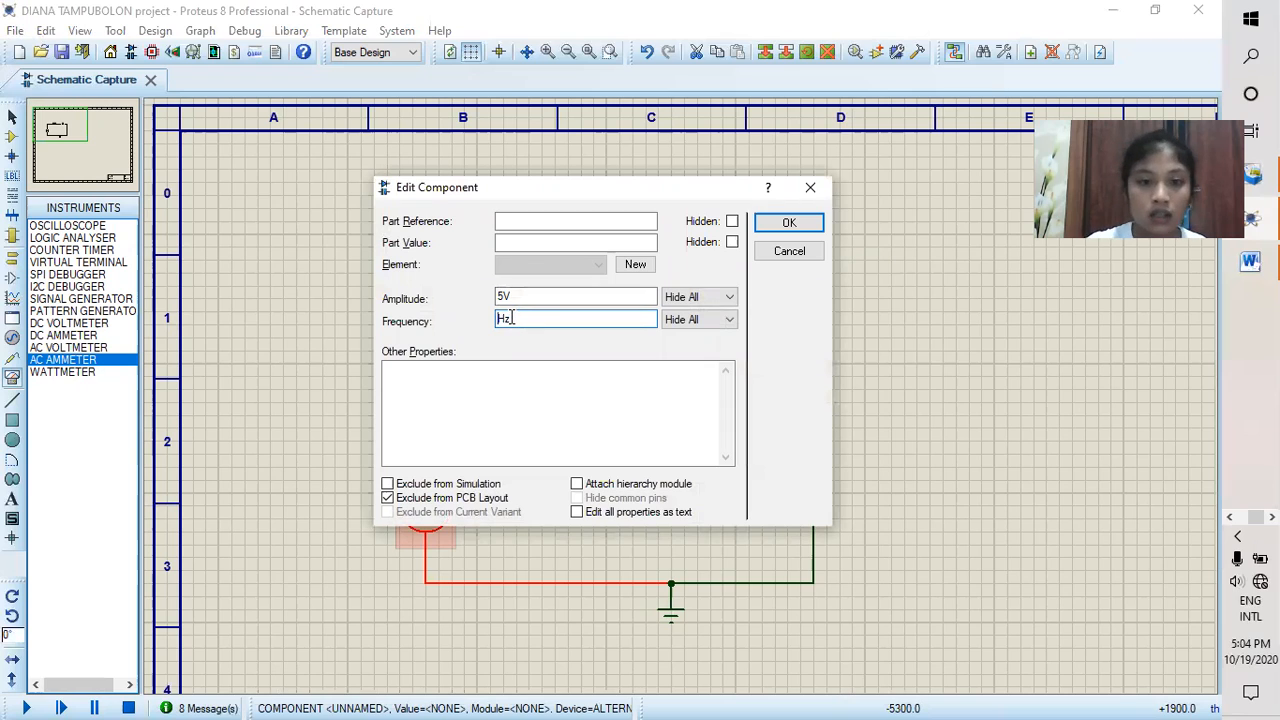
text(30)
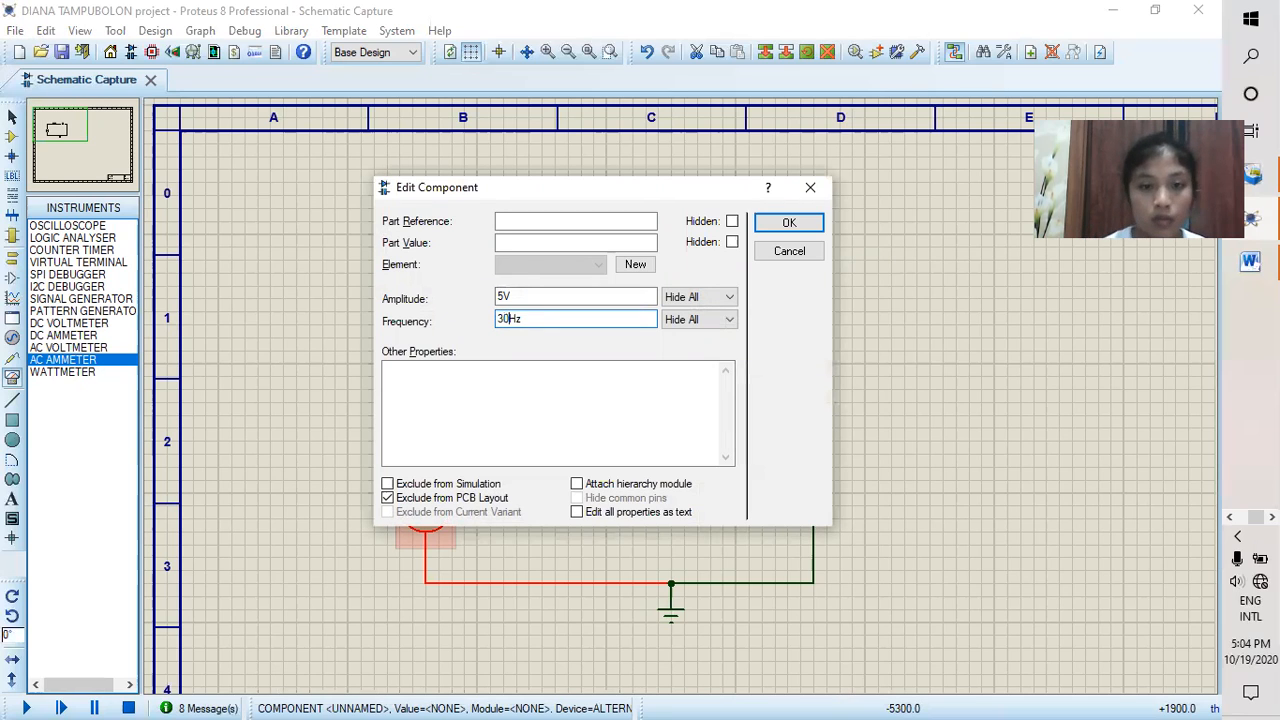
click(798, 224)
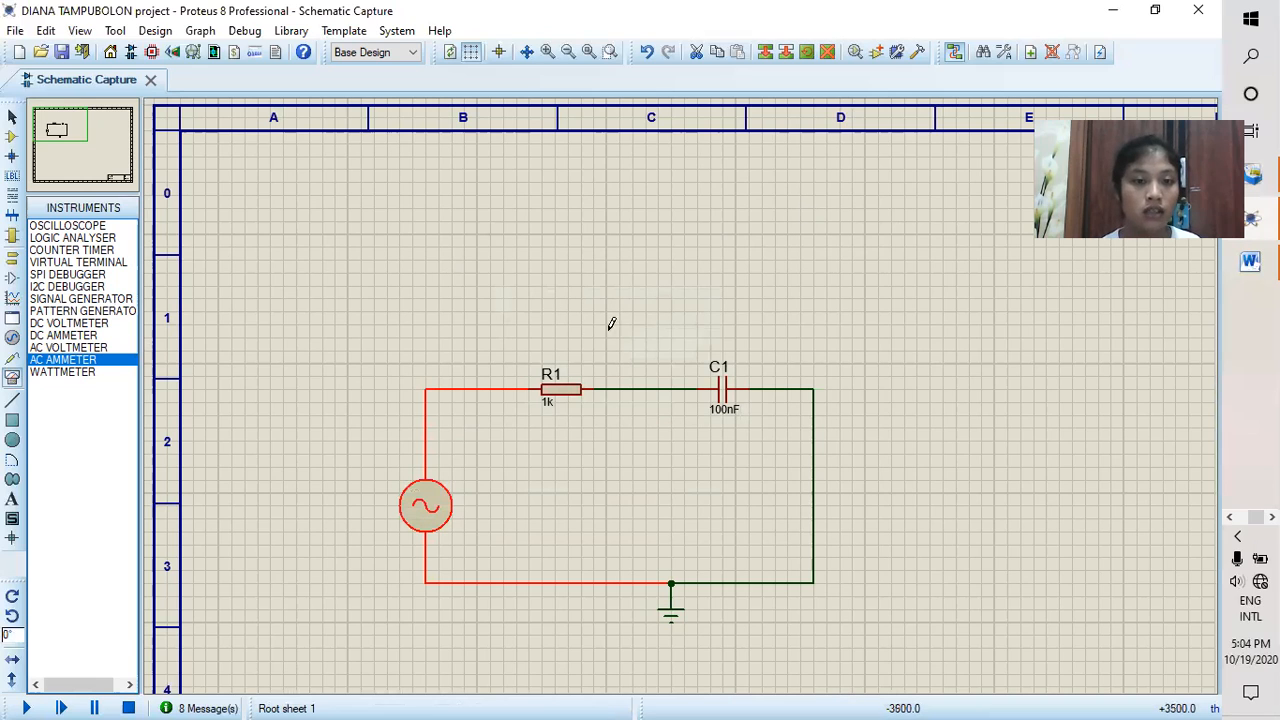
Step: Place two AC voltmeters, one above R1 and one above C1
click(79, 347)
click(557, 277)
click(556, 264)
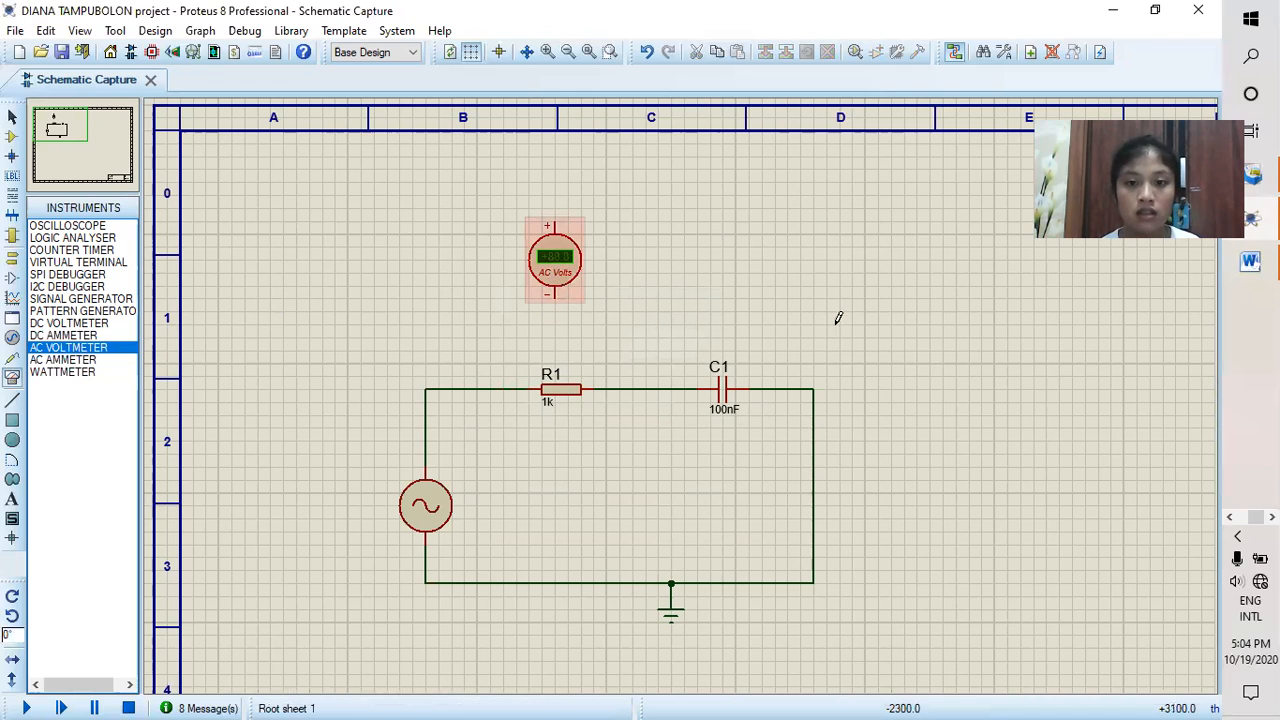
click(725, 262)
click(722, 263)
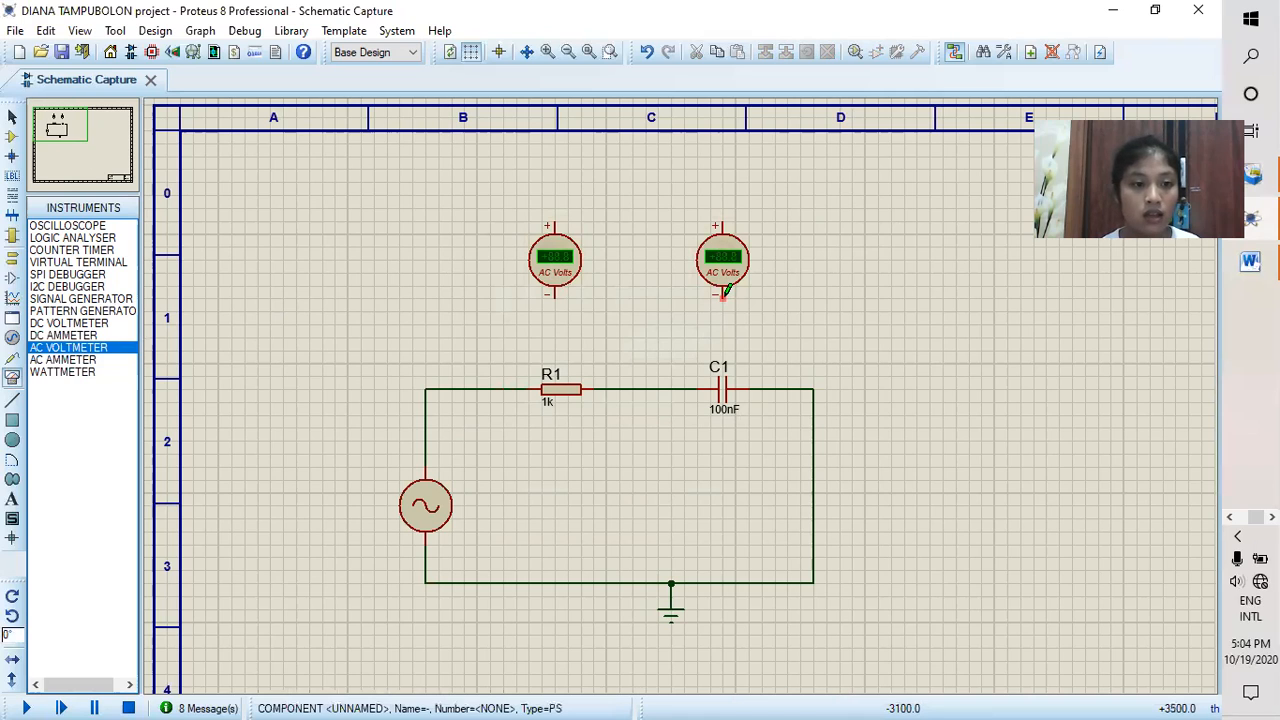
Step: Wire the AC voltmeter above C1 across the capacitor, with its negative terminal on the ground side and positive terminal on the R1 side
click(723, 293)
click(762, 389)
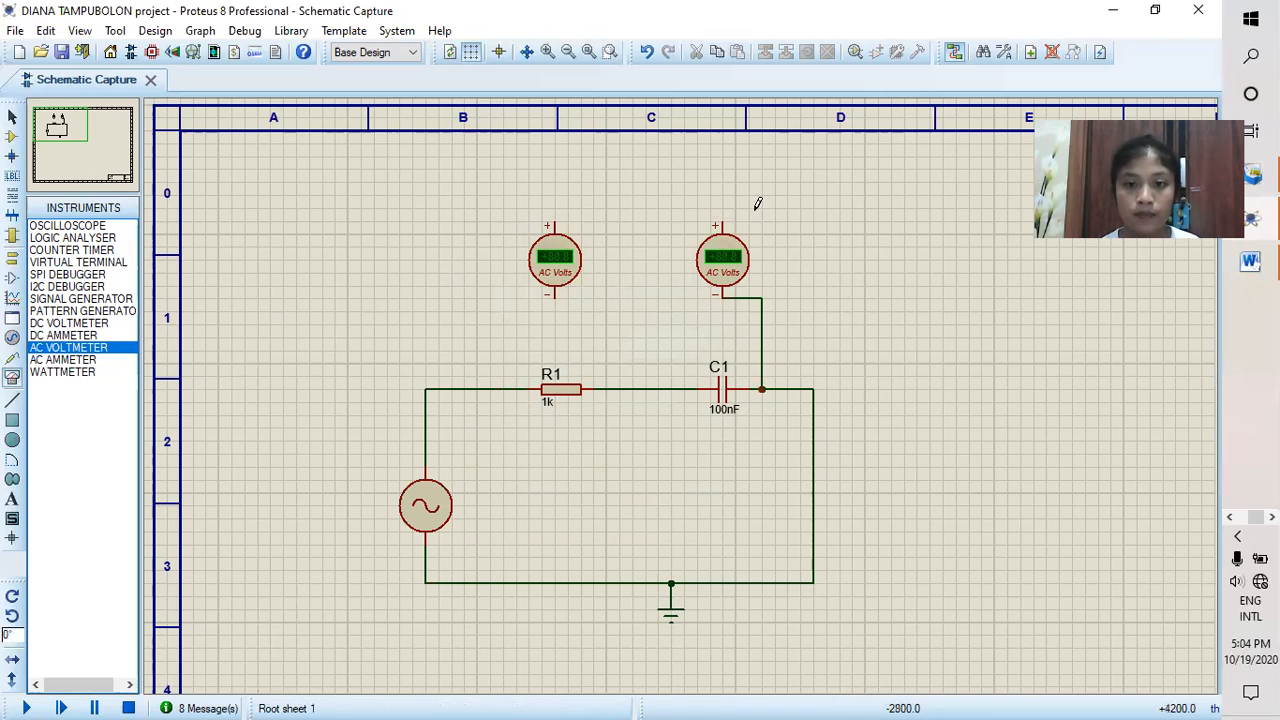
click(722, 218)
click(684, 389)
Step: Wire the other AC voltmeter across R1, positive terminal on the alternator side, and run the simulation to measure both voltages
click(556, 296)
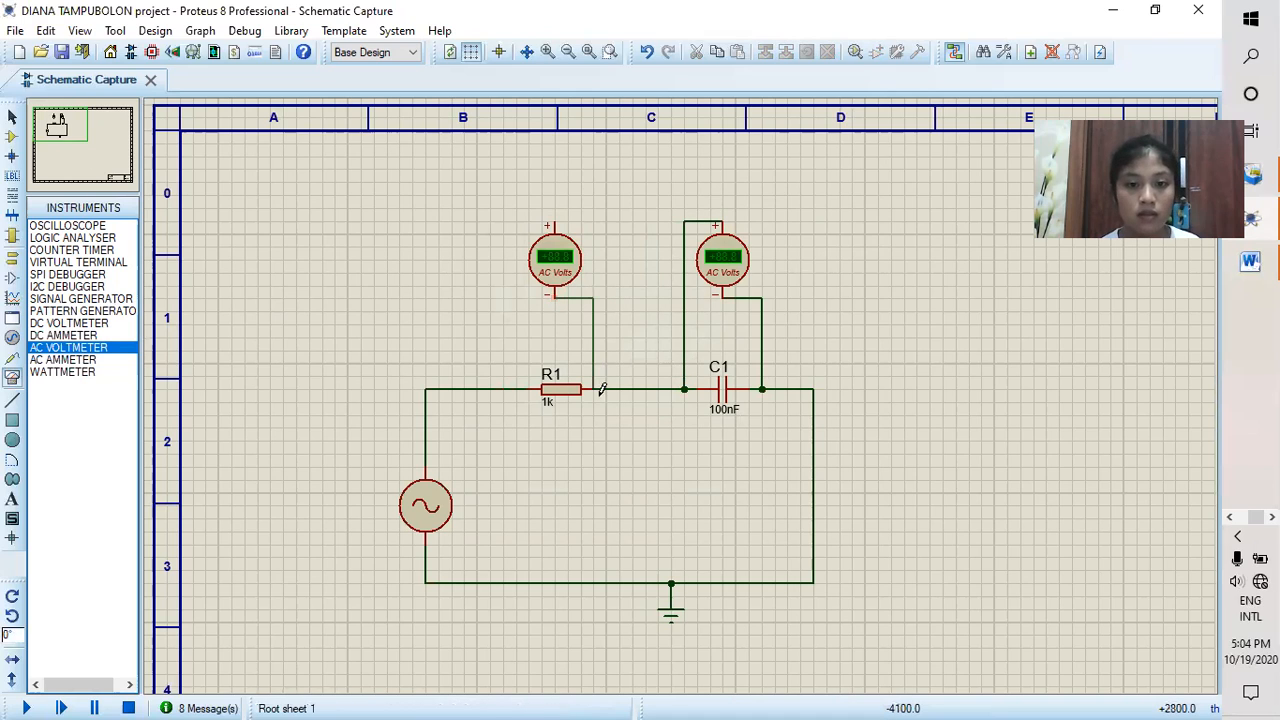
click(594, 389)
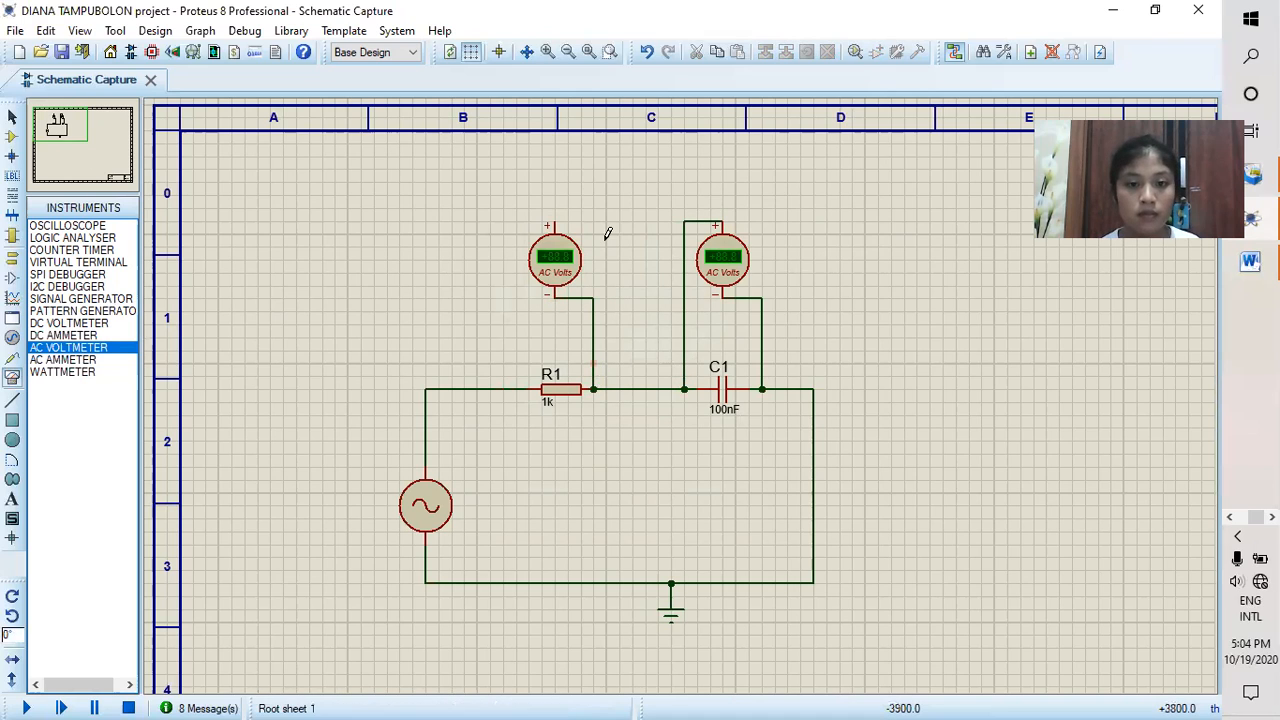
click(548, 221)
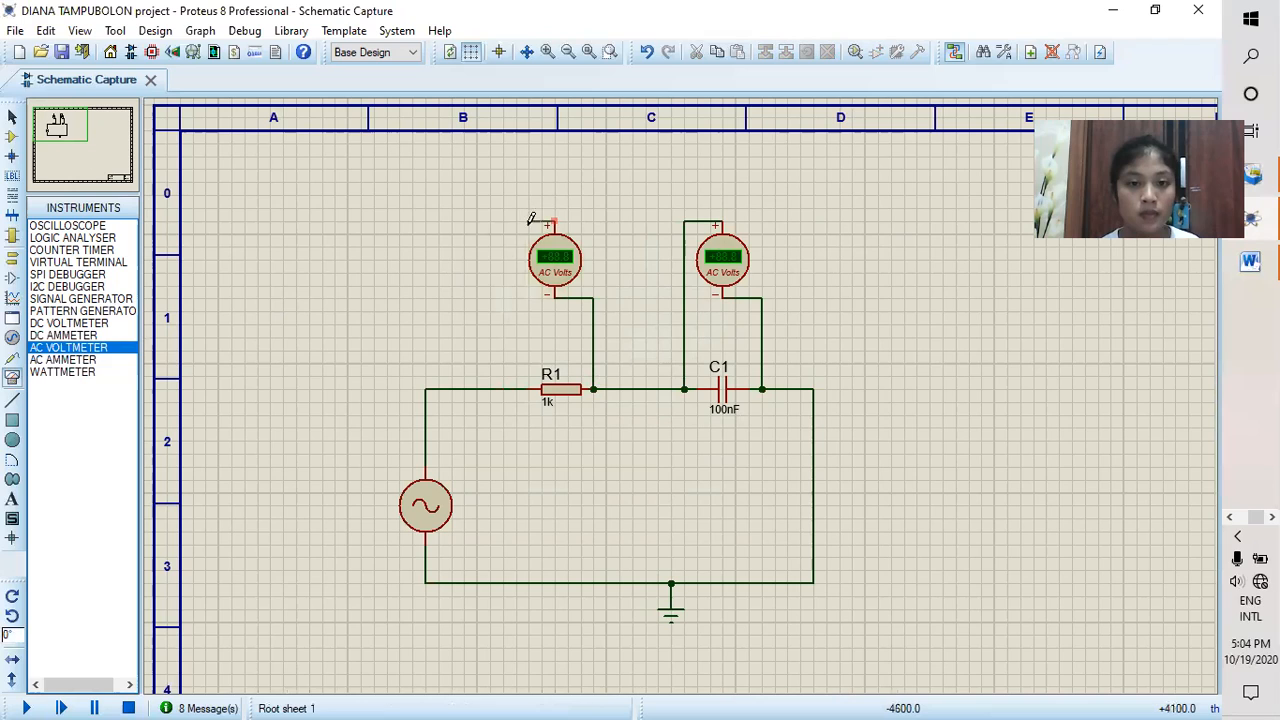
click(503, 389)
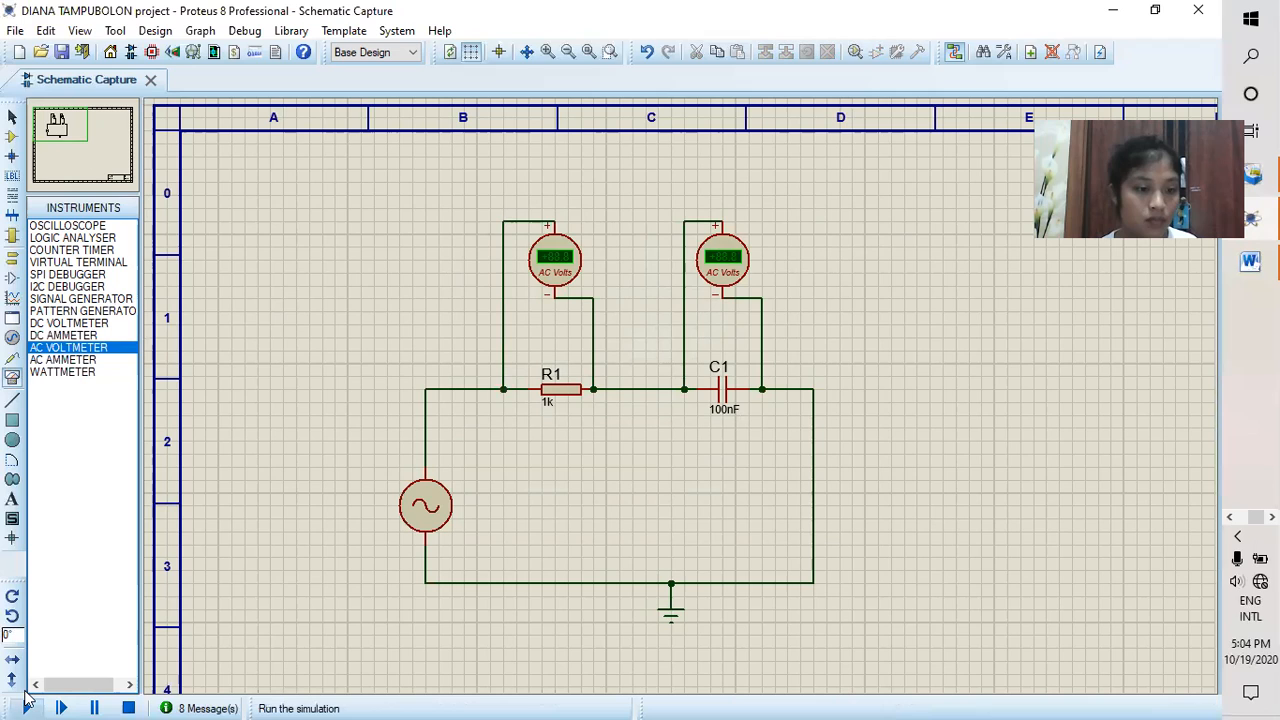
click(27, 707)
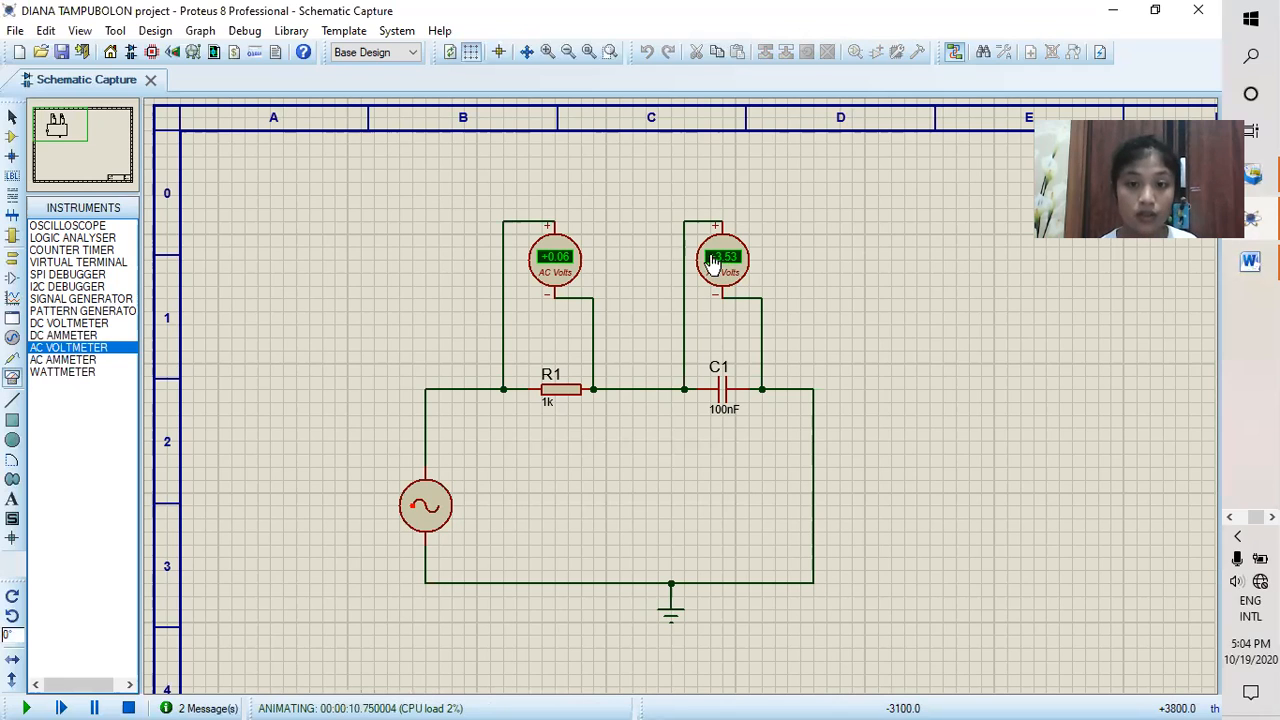
Step: Stop the simulation and delete both AC voltmeters and the wire between R1 and C1
click(128, 707)
right_click(742, 268)
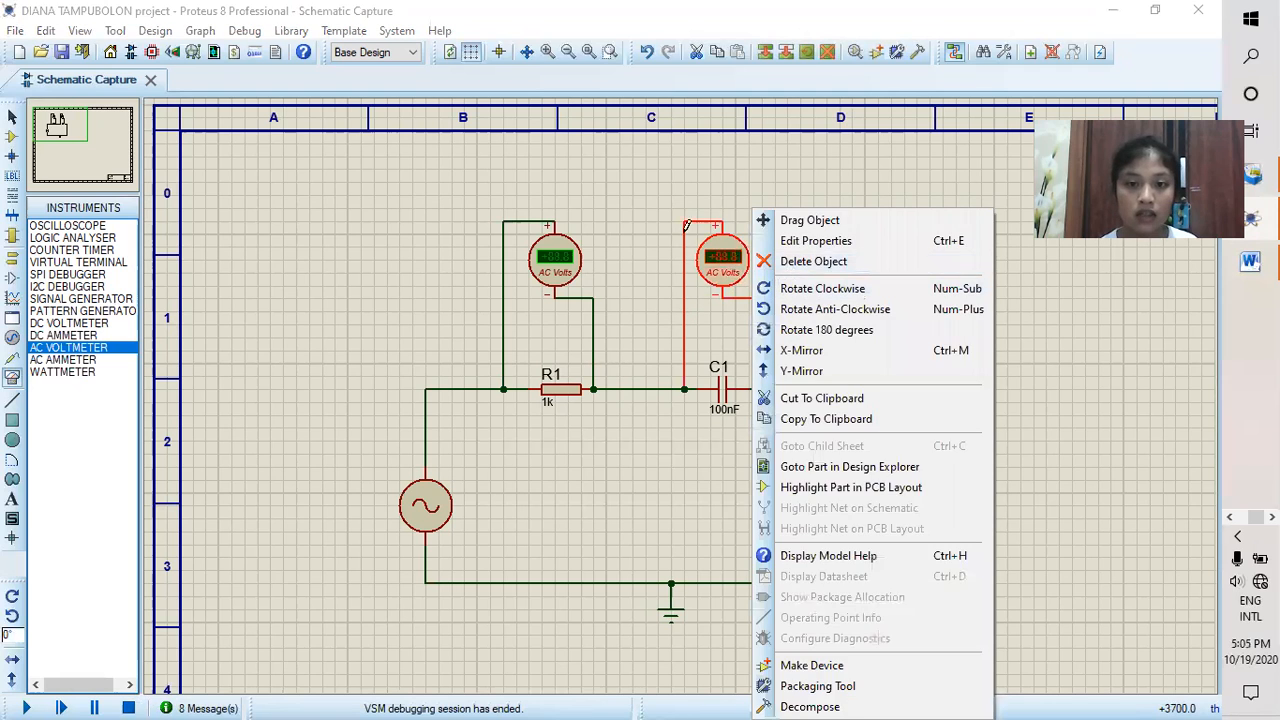
click(790, 264)
right_click(558, 282)
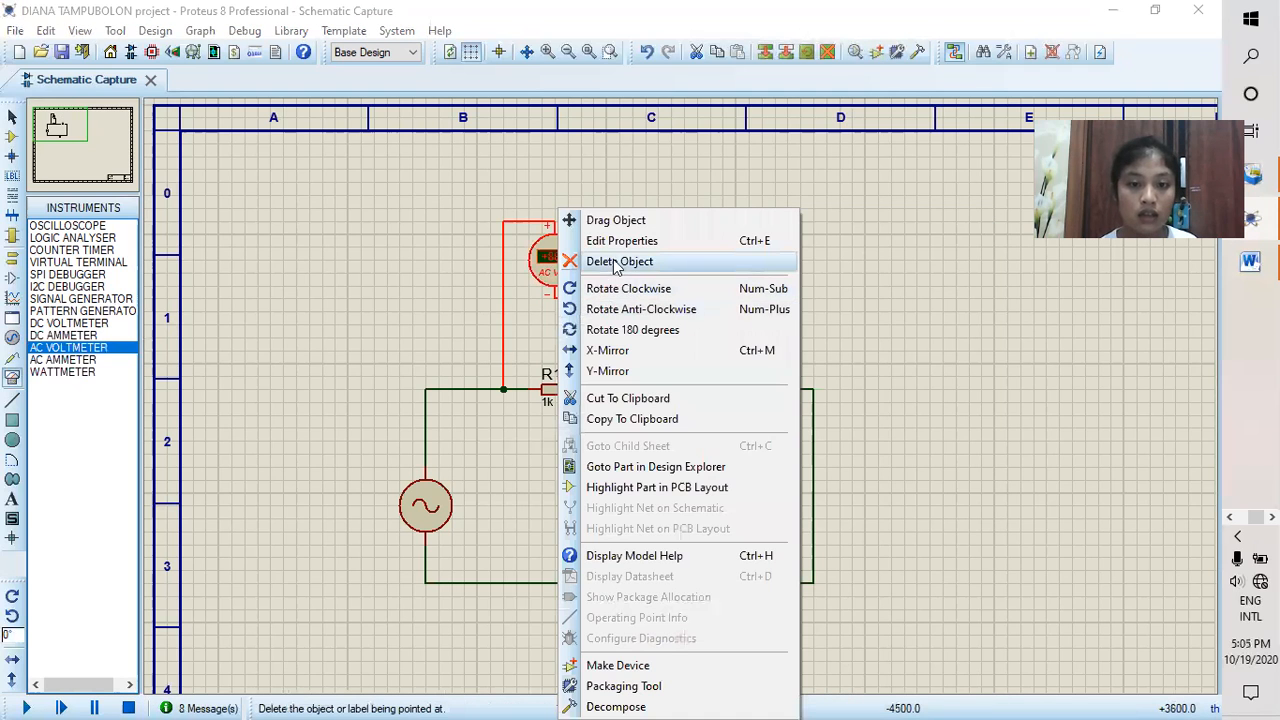
click(620, 261)
right_click(643, 386)
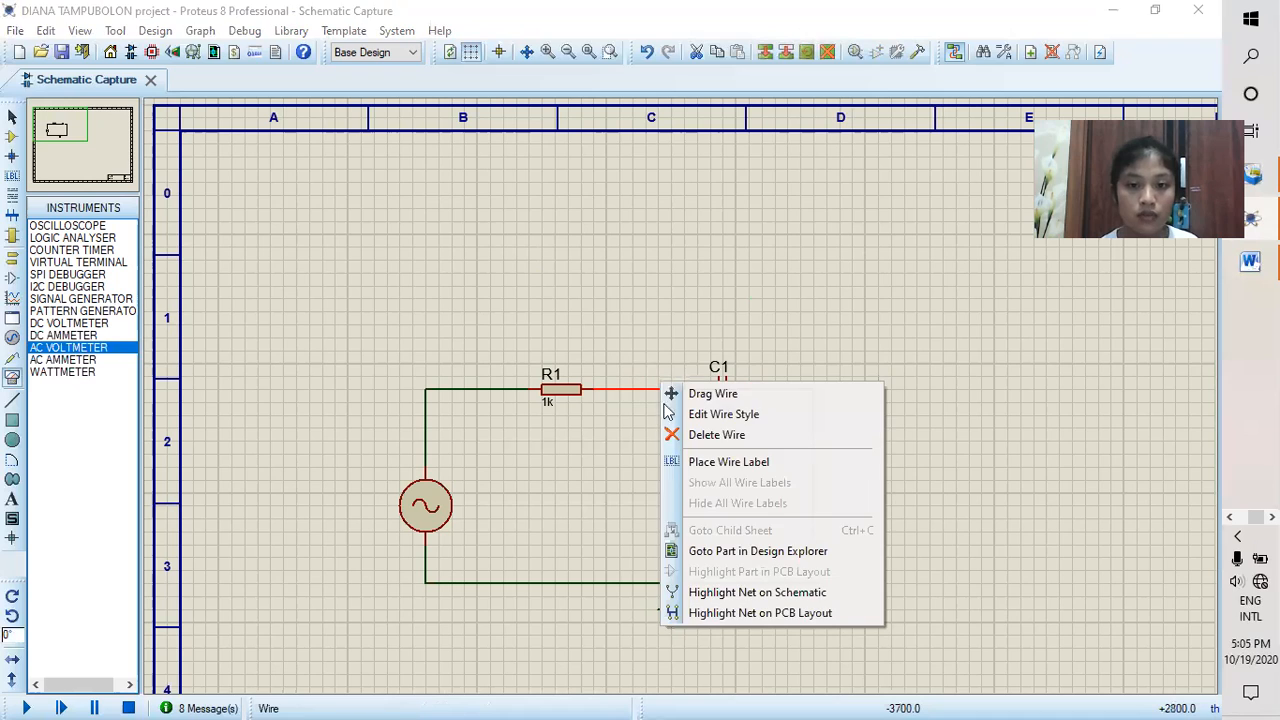
click(692, 436)
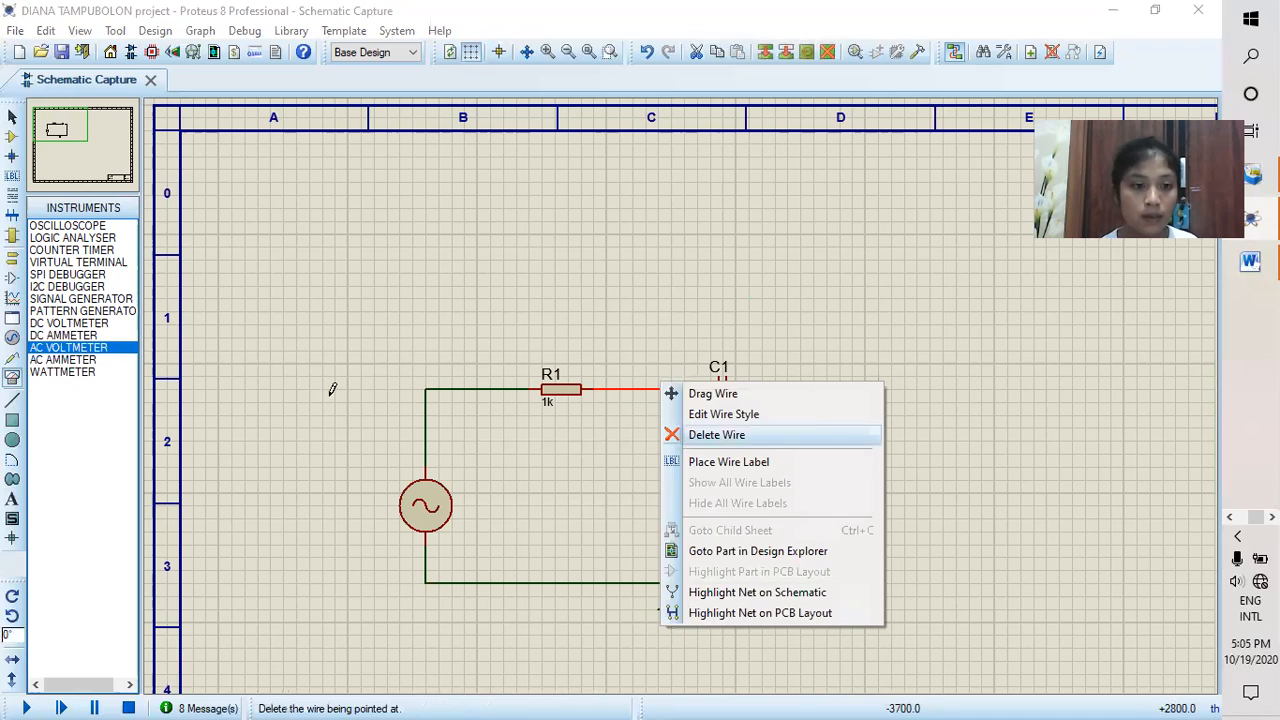
Step: Place an AC ammeter above the gap between R1 and C1, wiring its negative terminal to C1 and its positive terminal to R1
click(89, 361)
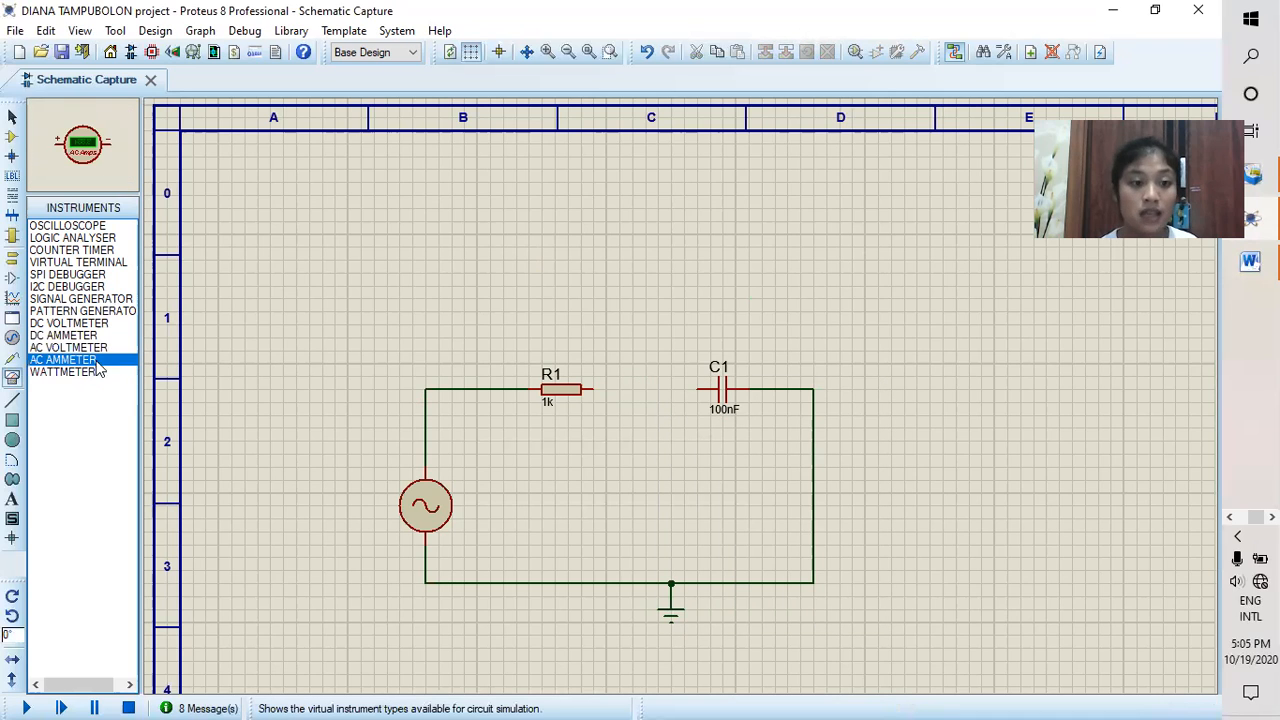
click(635, 321)
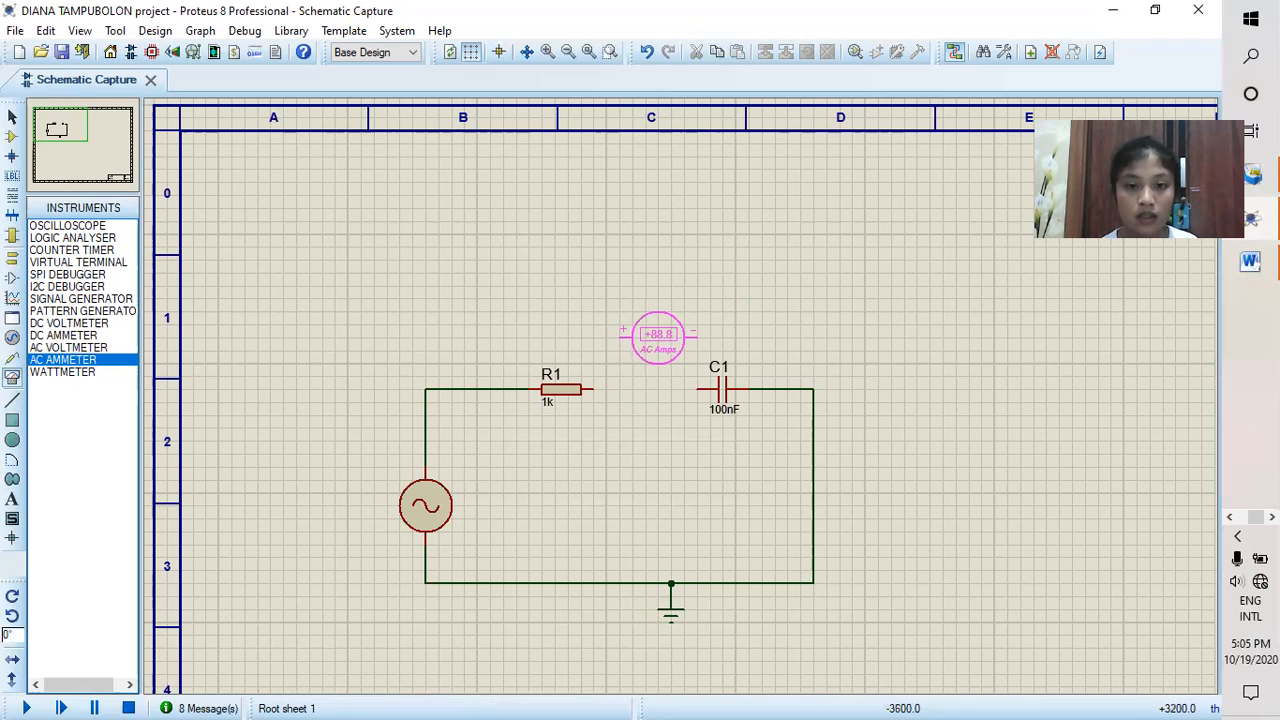
click(646, 337)
click(684, 337)
click(699, 387)
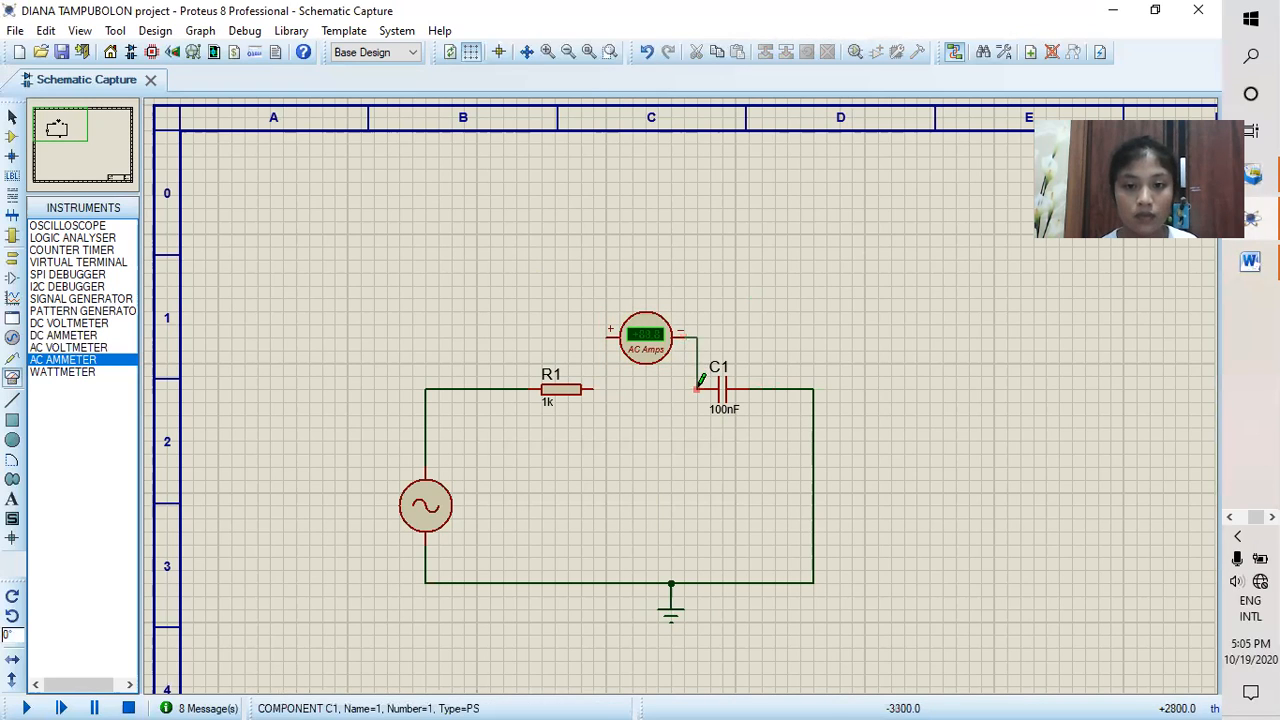
click(604, 334)
click(598, 388)
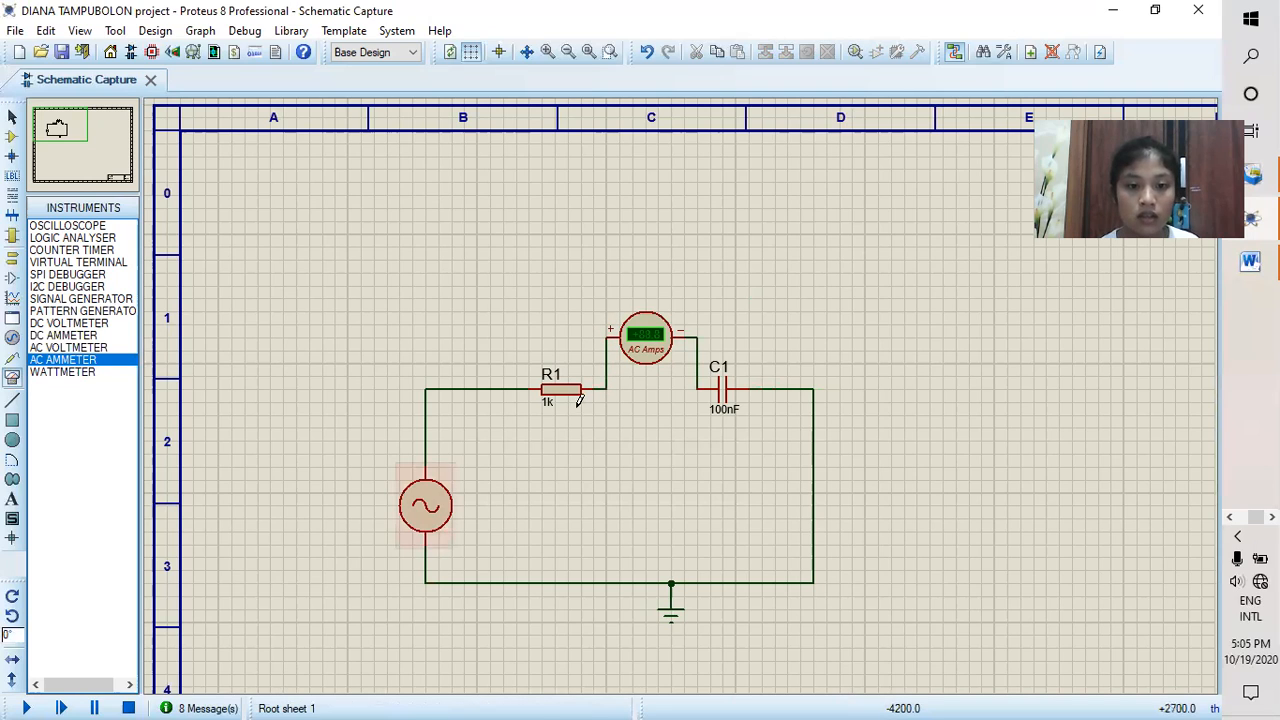
Step: Set the AC ammeter's display range to Milliamps and run the simulation to measure the circuit current
click(651, 355)
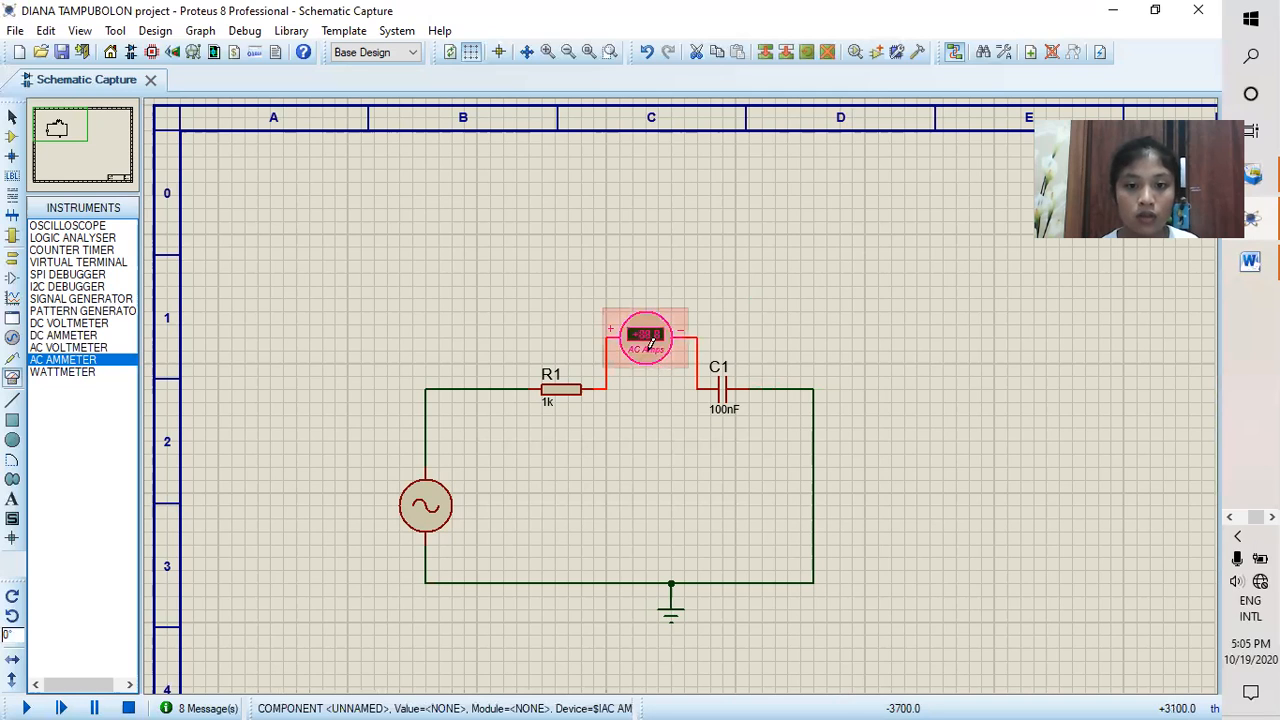
click(651, 355)
click(648, 297)
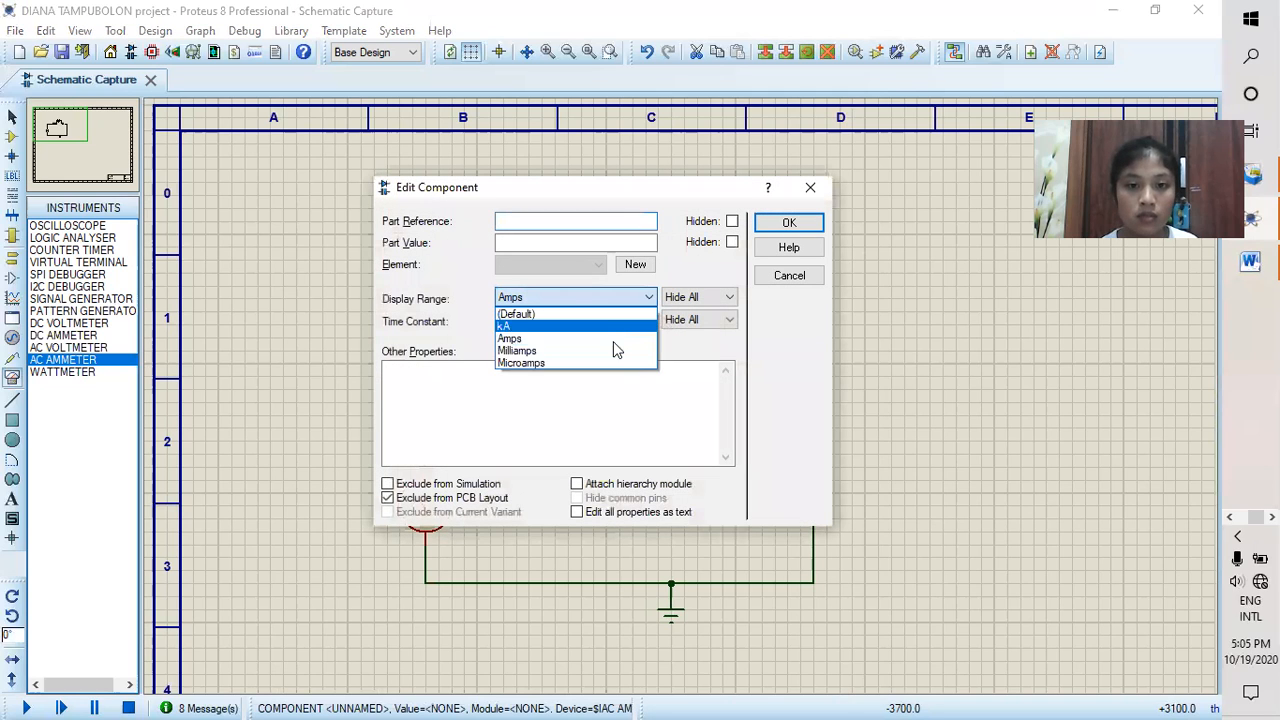
click(540, 350)
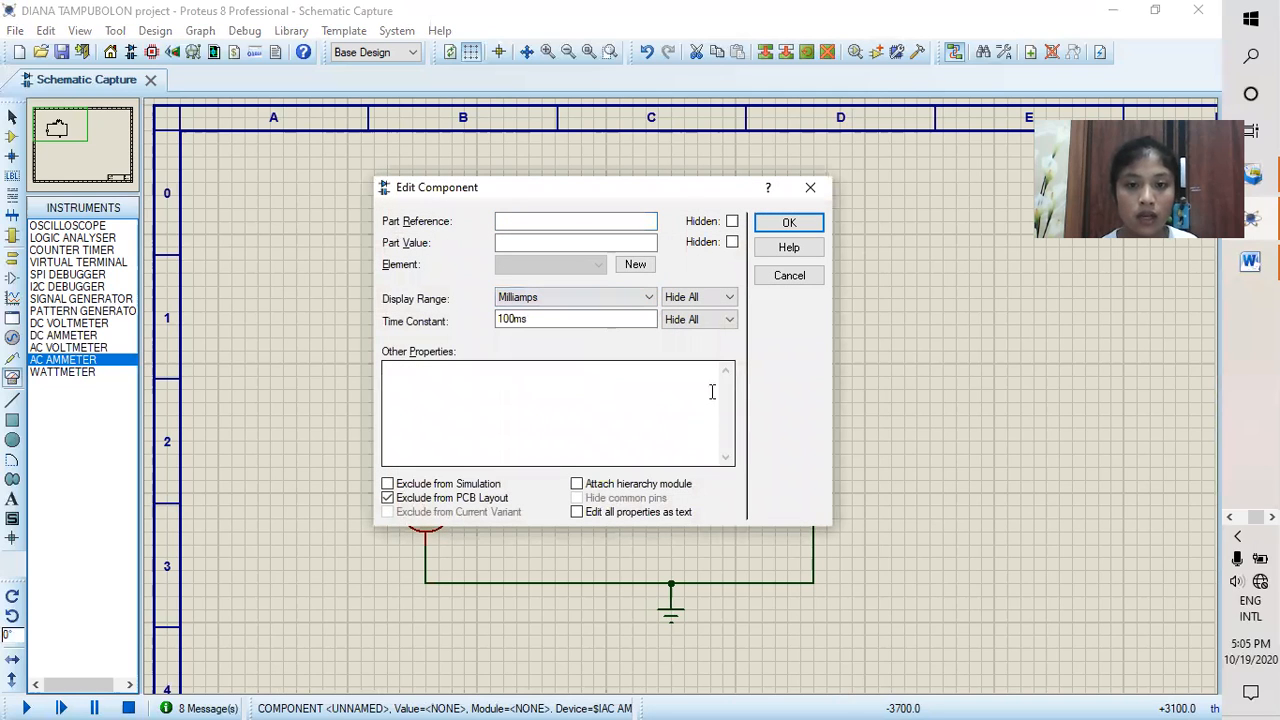
click(789, 223)
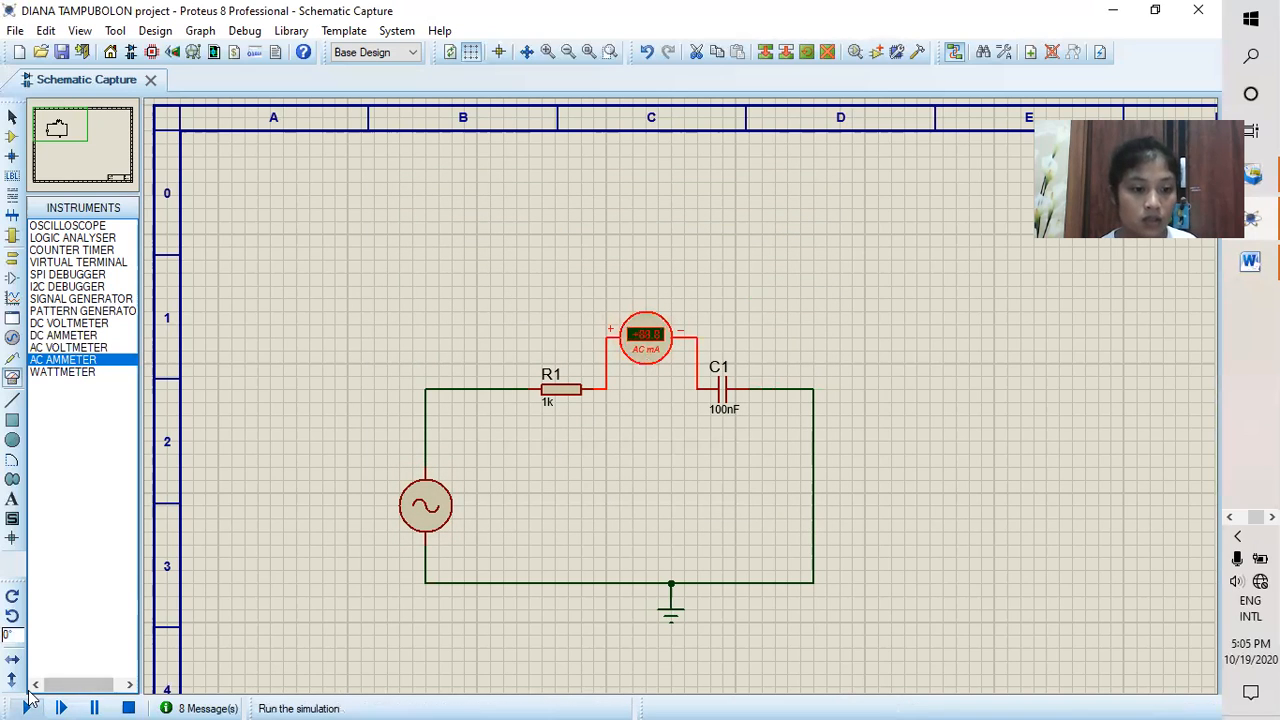
click(27, 707)
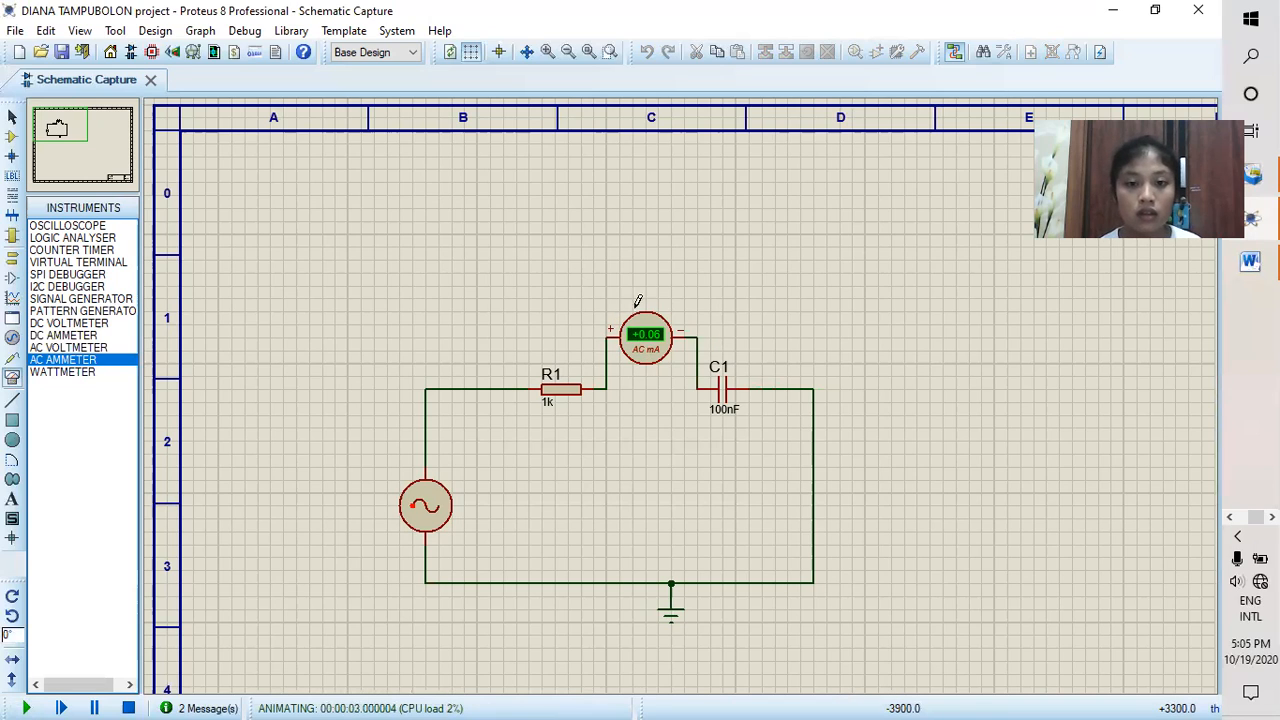
Step: Stop the simulation, delete the AC ammeter and rejoin R1 and C1 with a wire
click(128, 708)
right_click(670, 338)
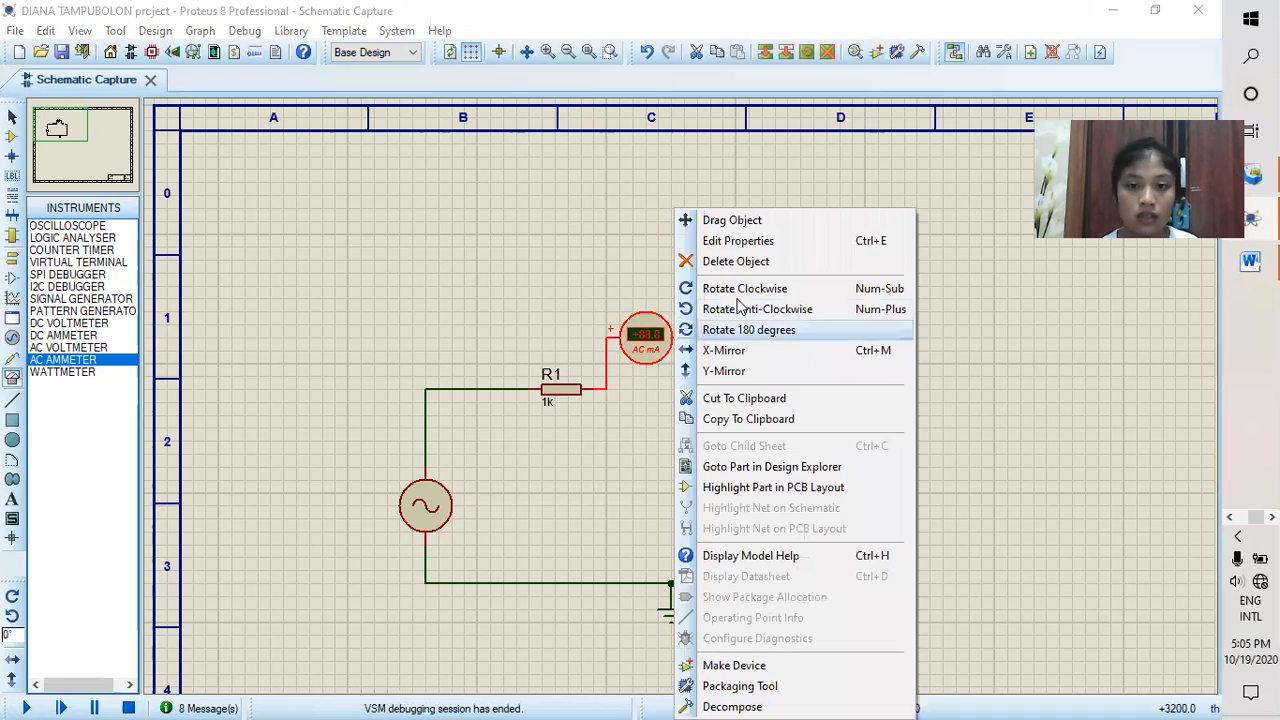
click(740, 262)
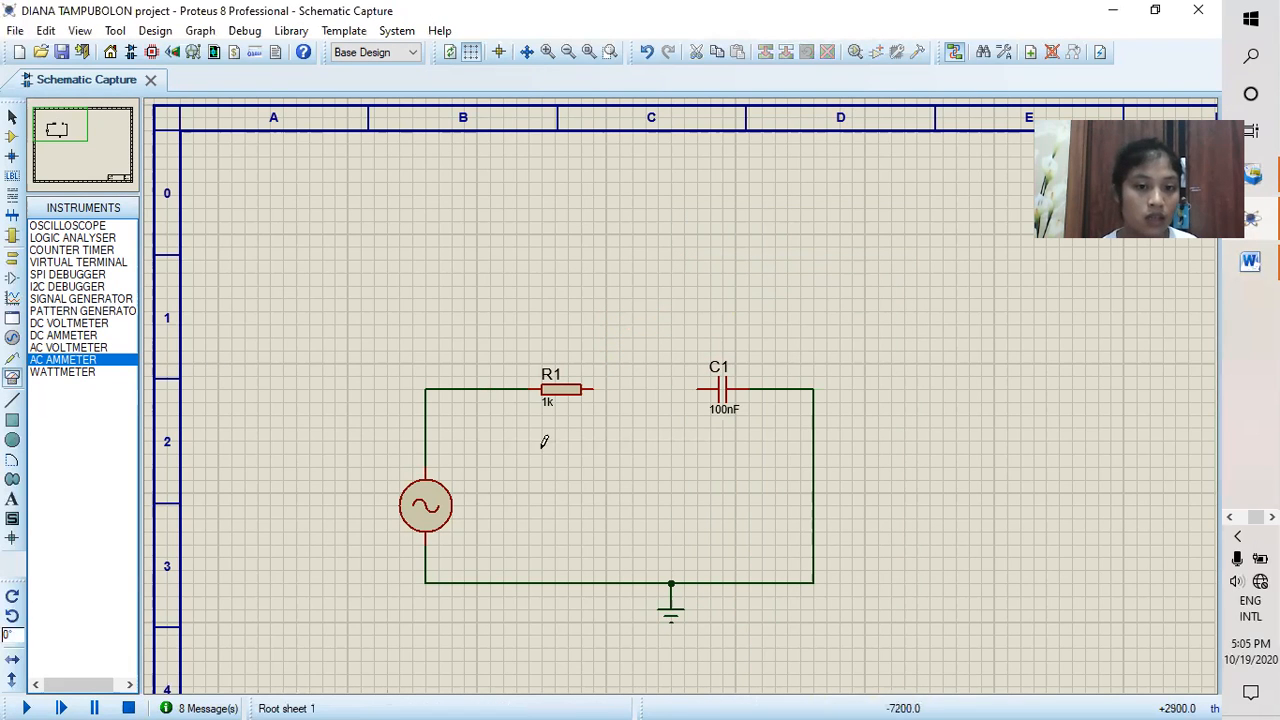
click(592, 388)
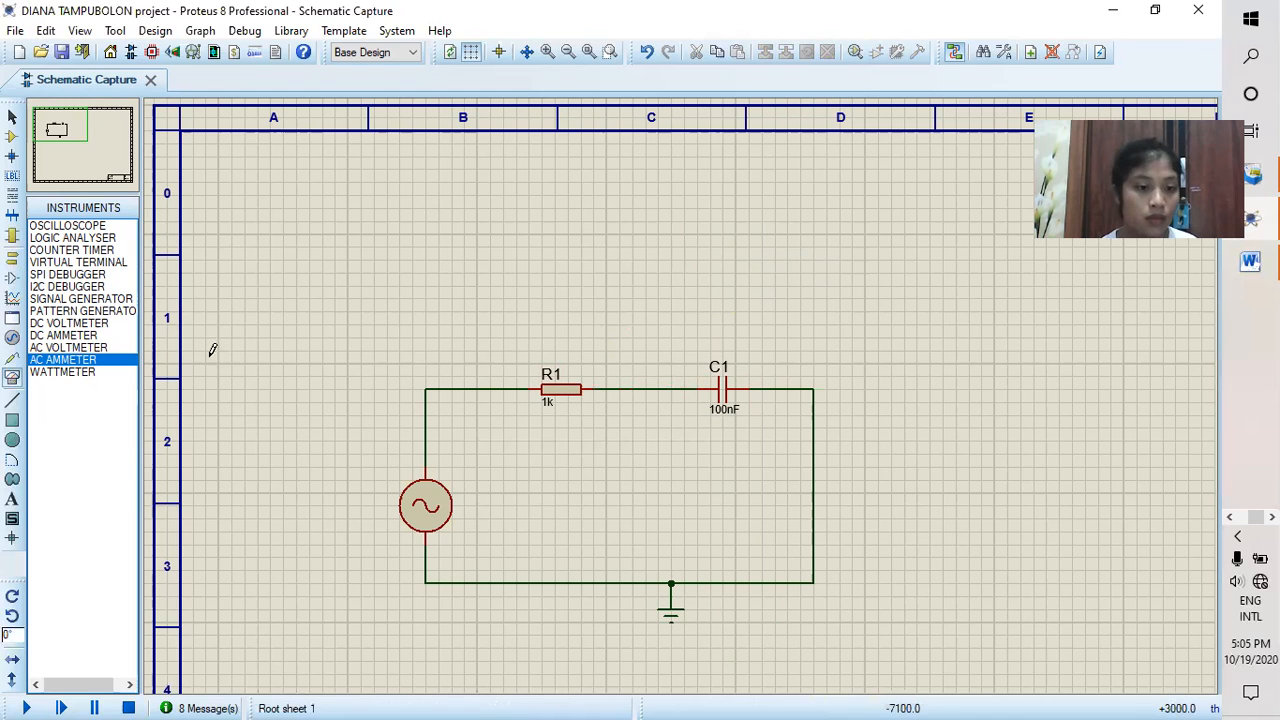
Step: Change the alternator's frequency to 50Hz
click(428, 510)
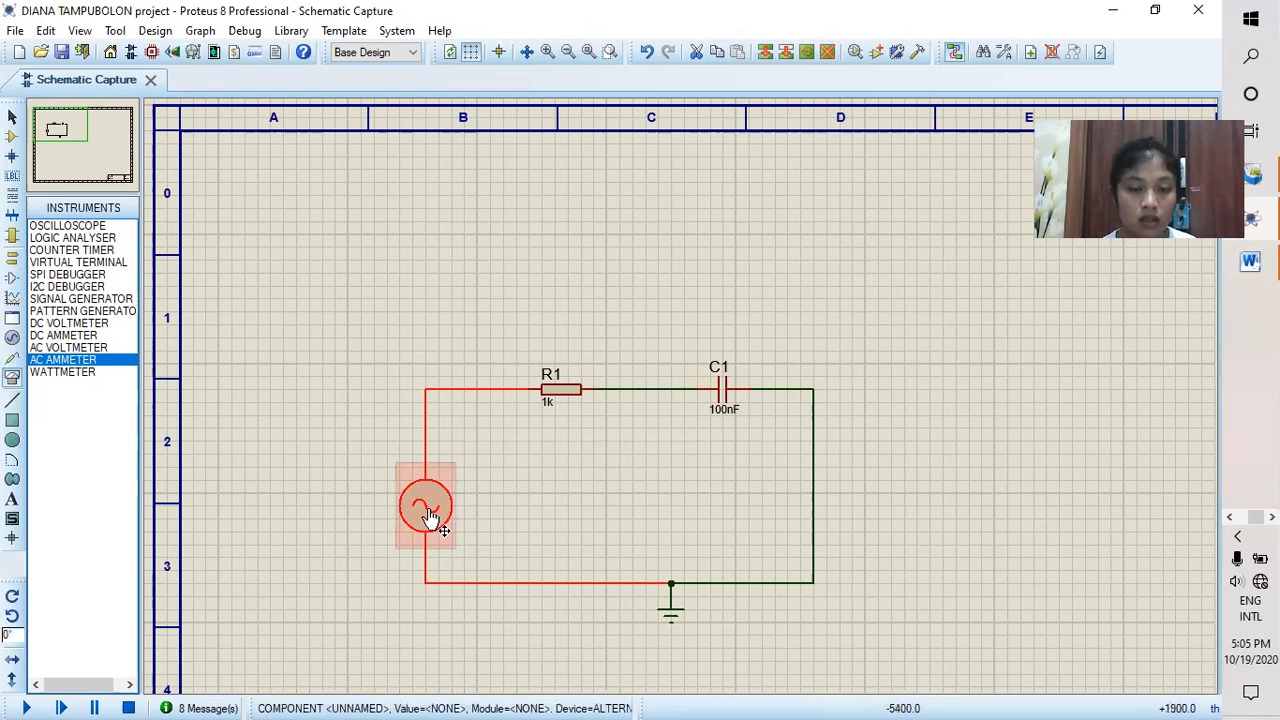
double_click(427, 508)
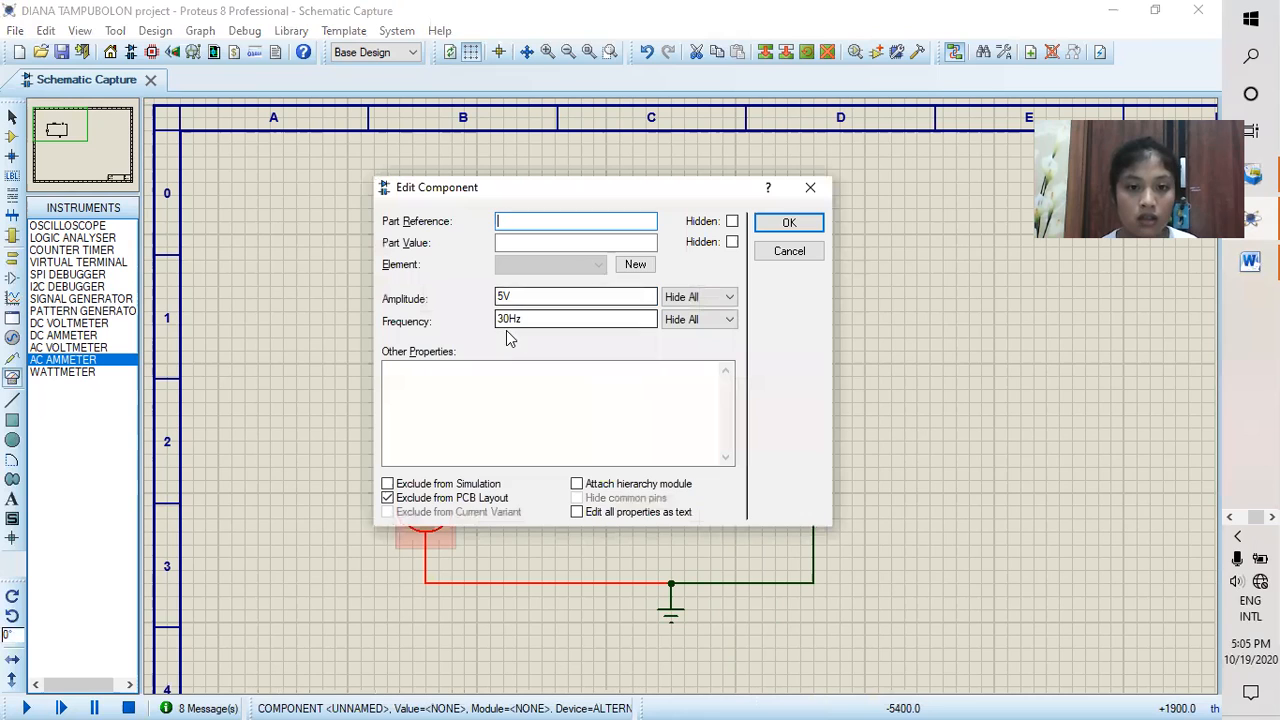
click(500, 319)
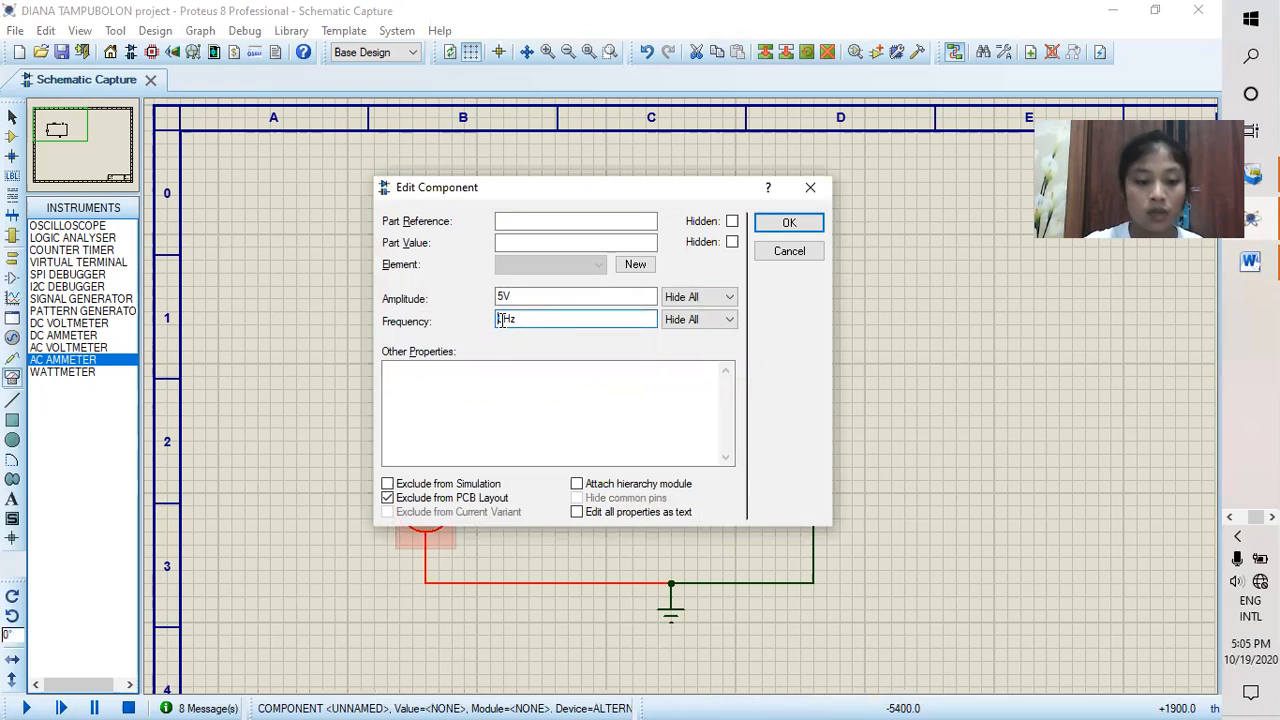
click(800, 221)
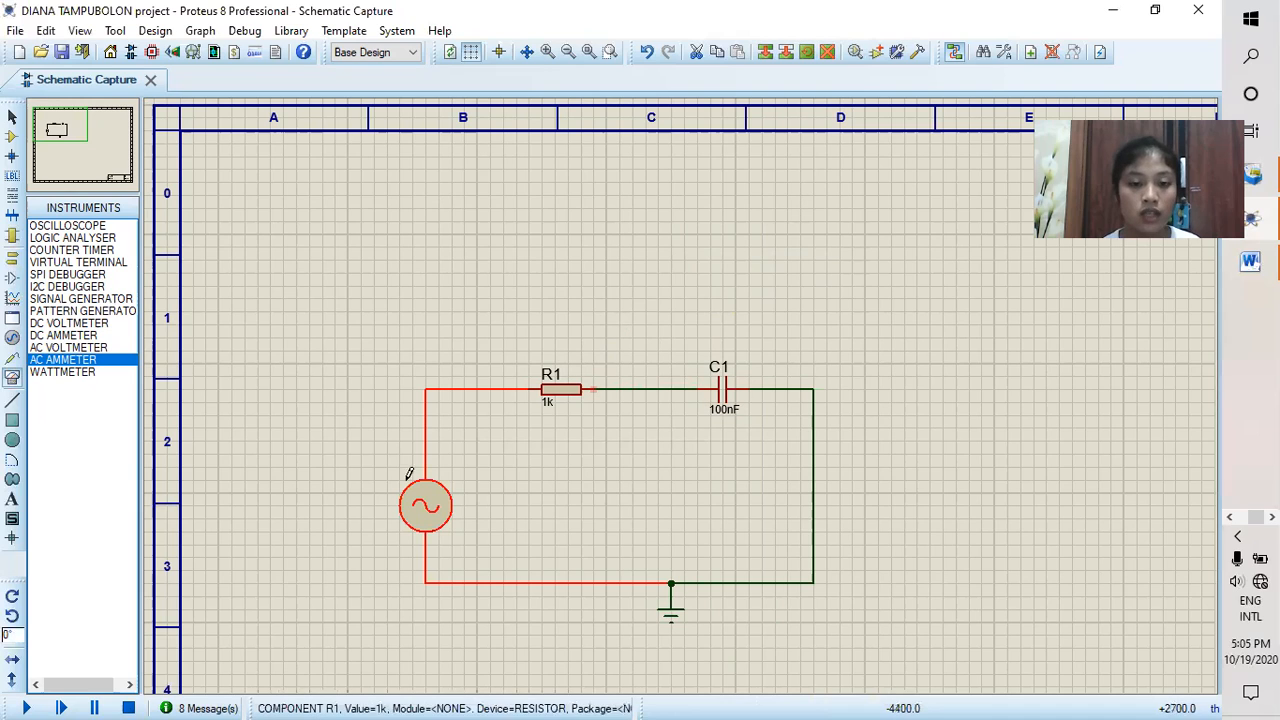
Step: Place one AC voltmeter above R1 and another above C1
click(86, 347)
click(553, 290)
click(554, 290)
click(728, 294)
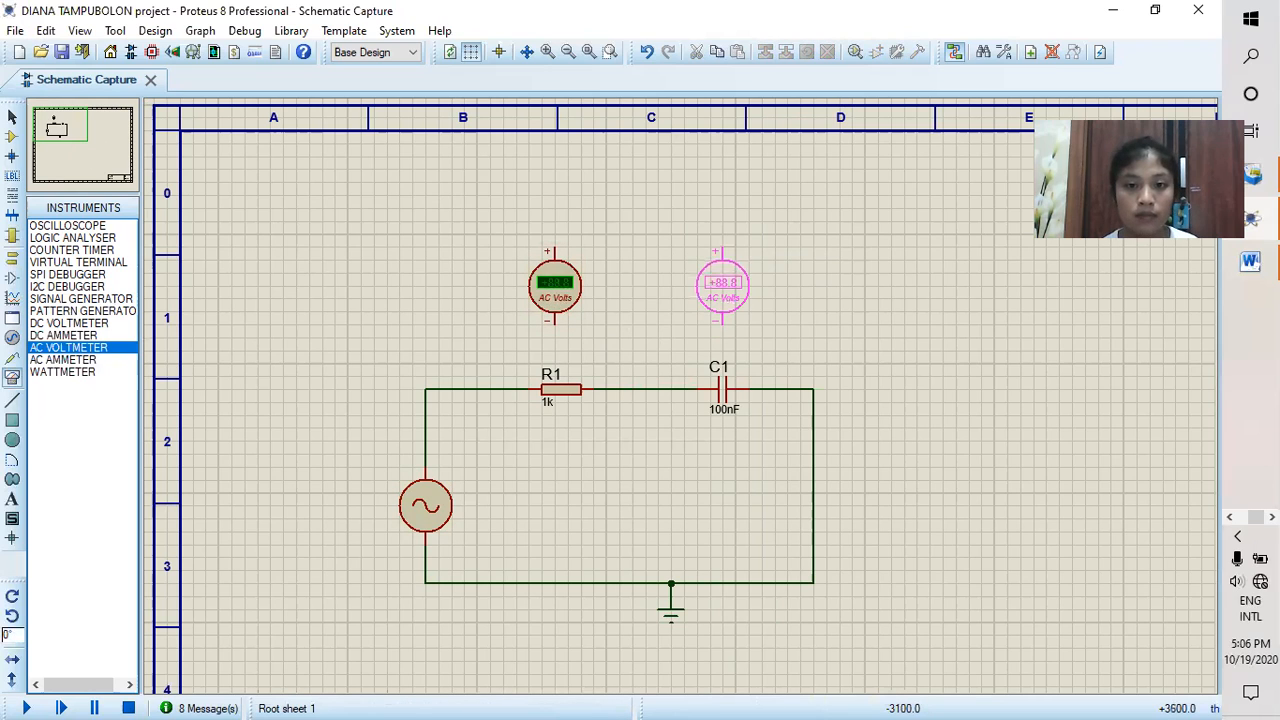
click(722, 287)
Step: Wire the voltmeter above C1 across the capacitor, with its negative terminal on the ground side and its positive terminal on the R1 side
click(722, 321)
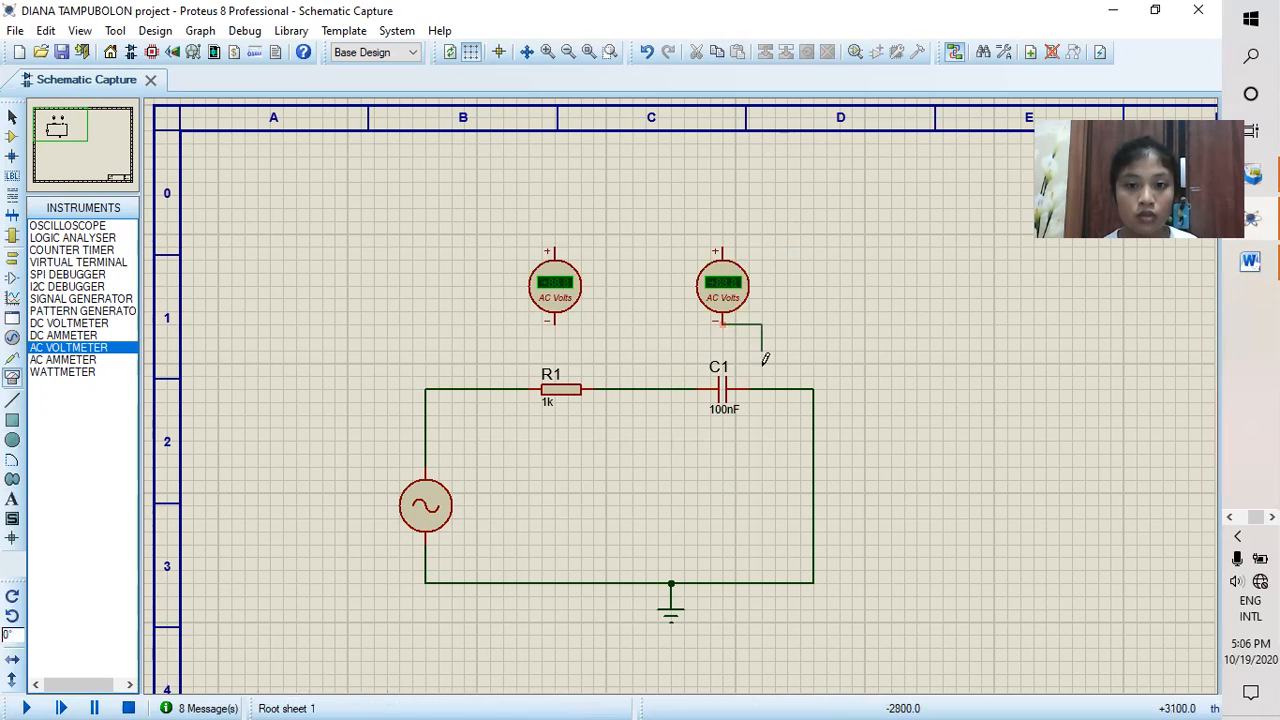
click(762, 388)
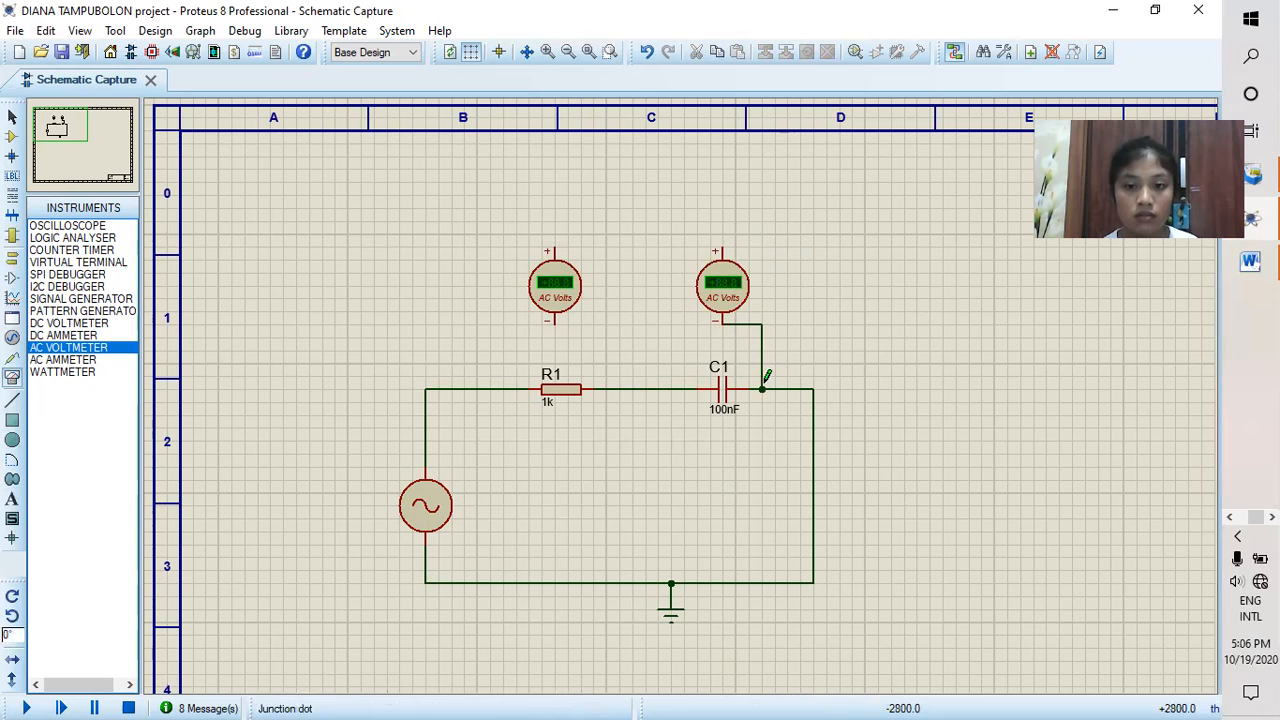
click(719, 245)
click(671, 389)
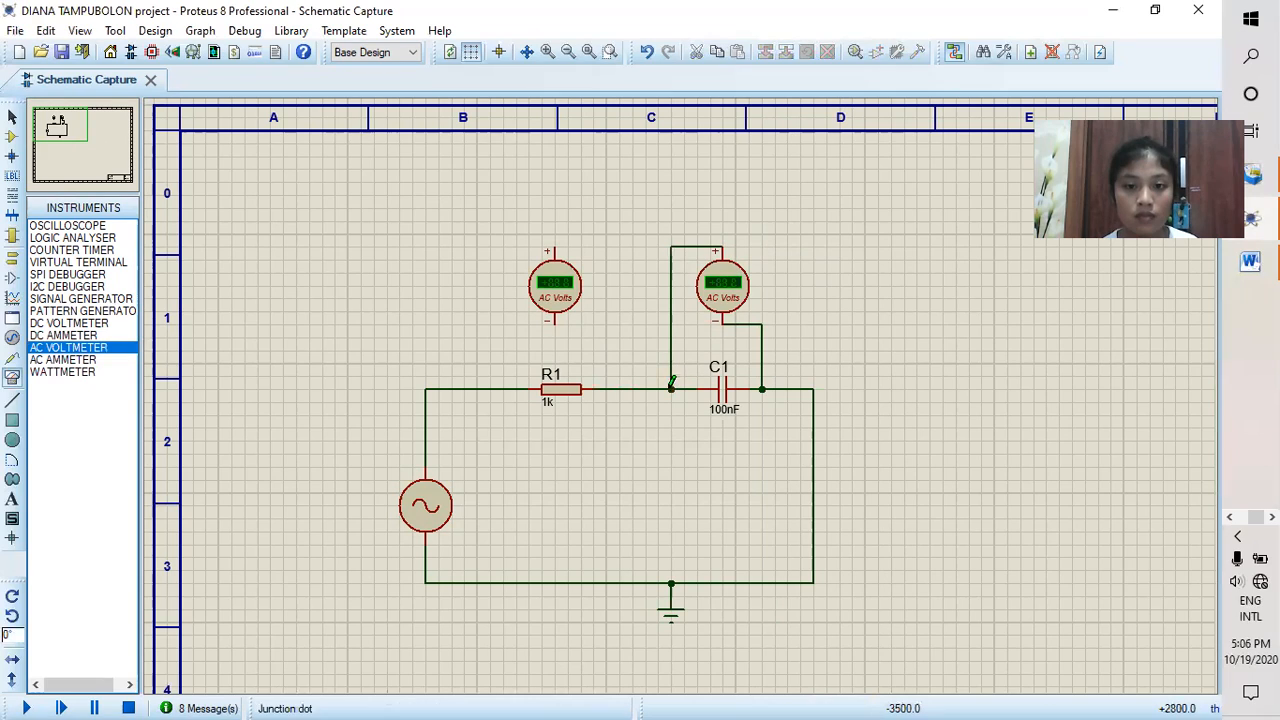
Step: Wire the other voltmeter across R1, positive terminal on the alternator side, and run the simulation to measure both component voltages
click(556, 322)
click(593, 389)
click(554, 246)
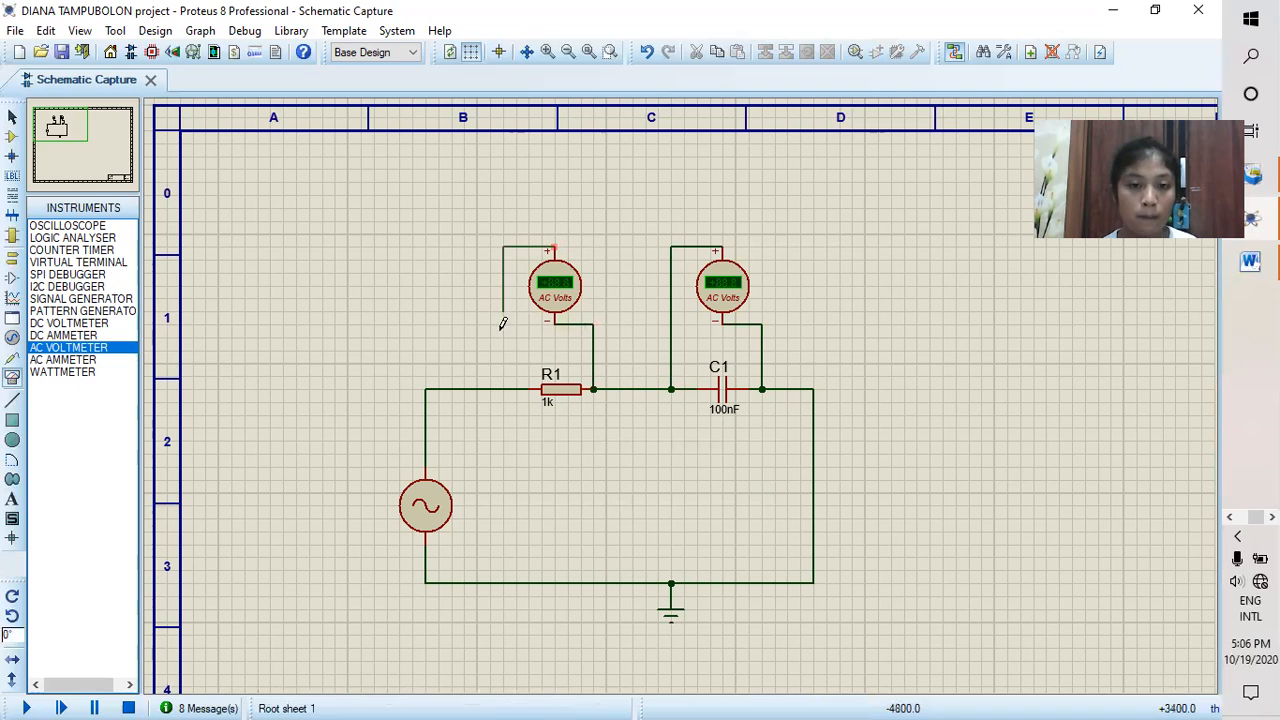
click(503, 389)
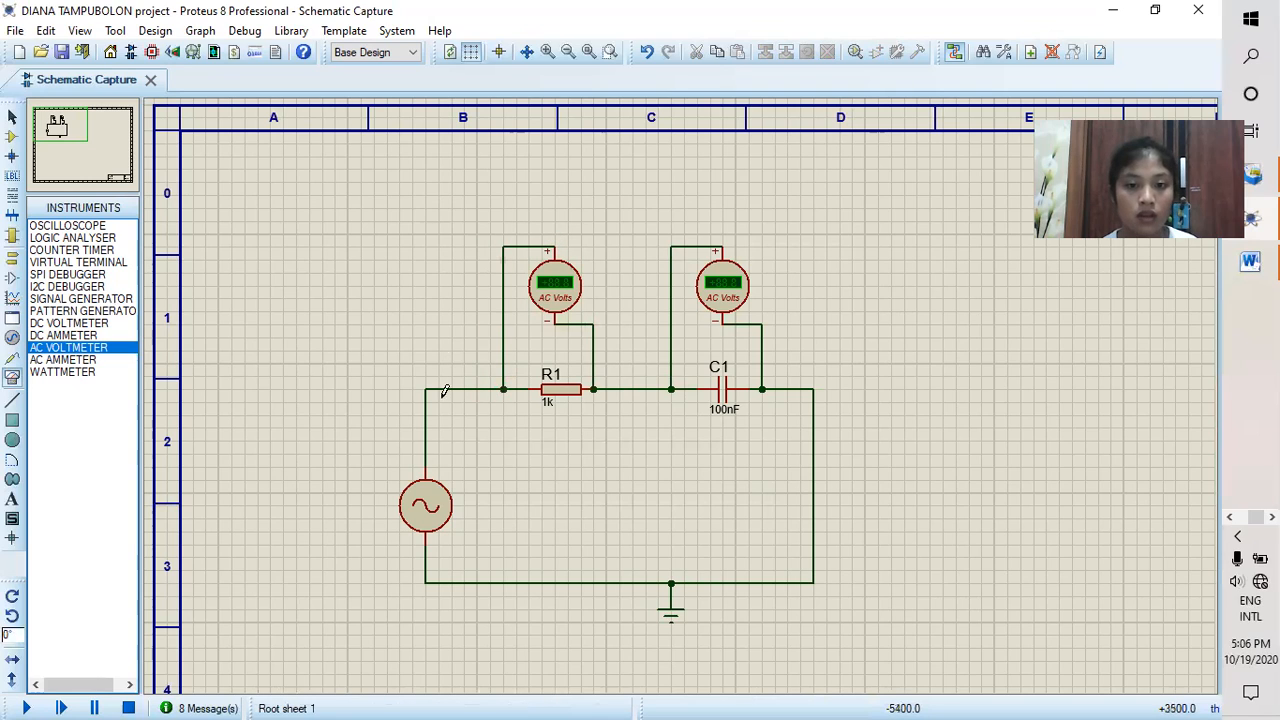
click(26, 706)
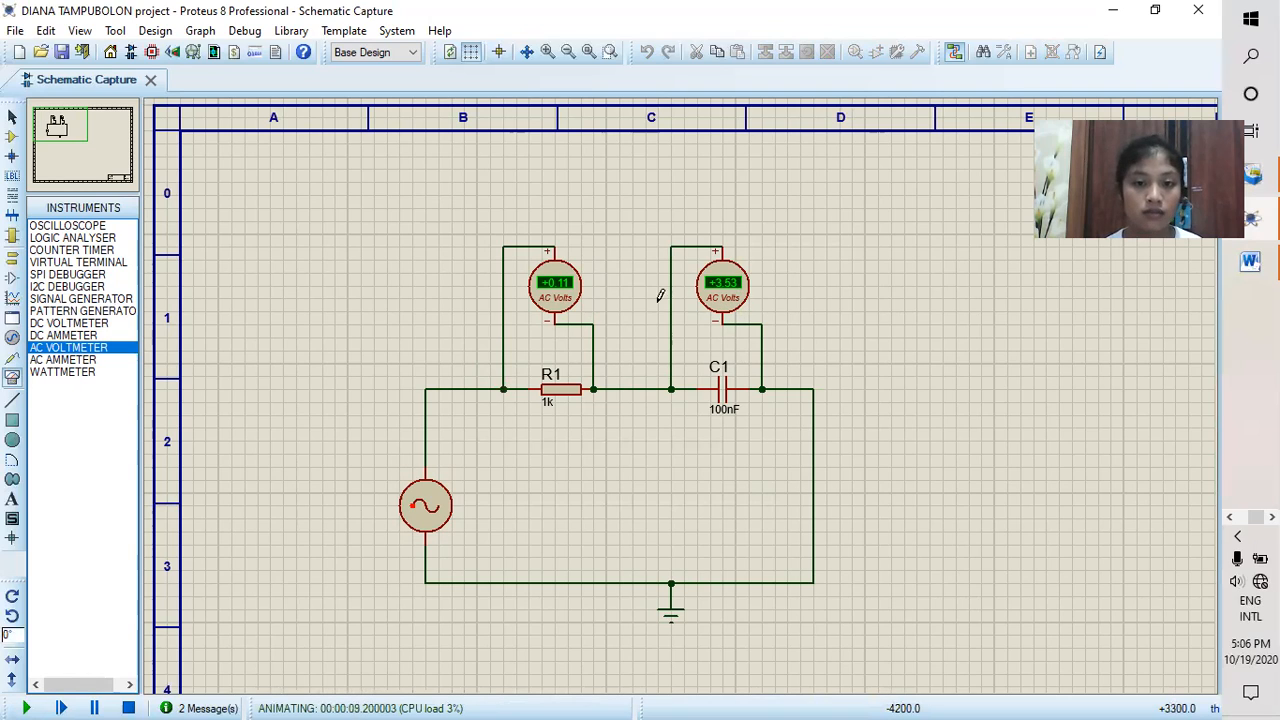
Step: Stop the simulation and delete both AC voltmeters and the wire between R1 and C1
click(128, 708)
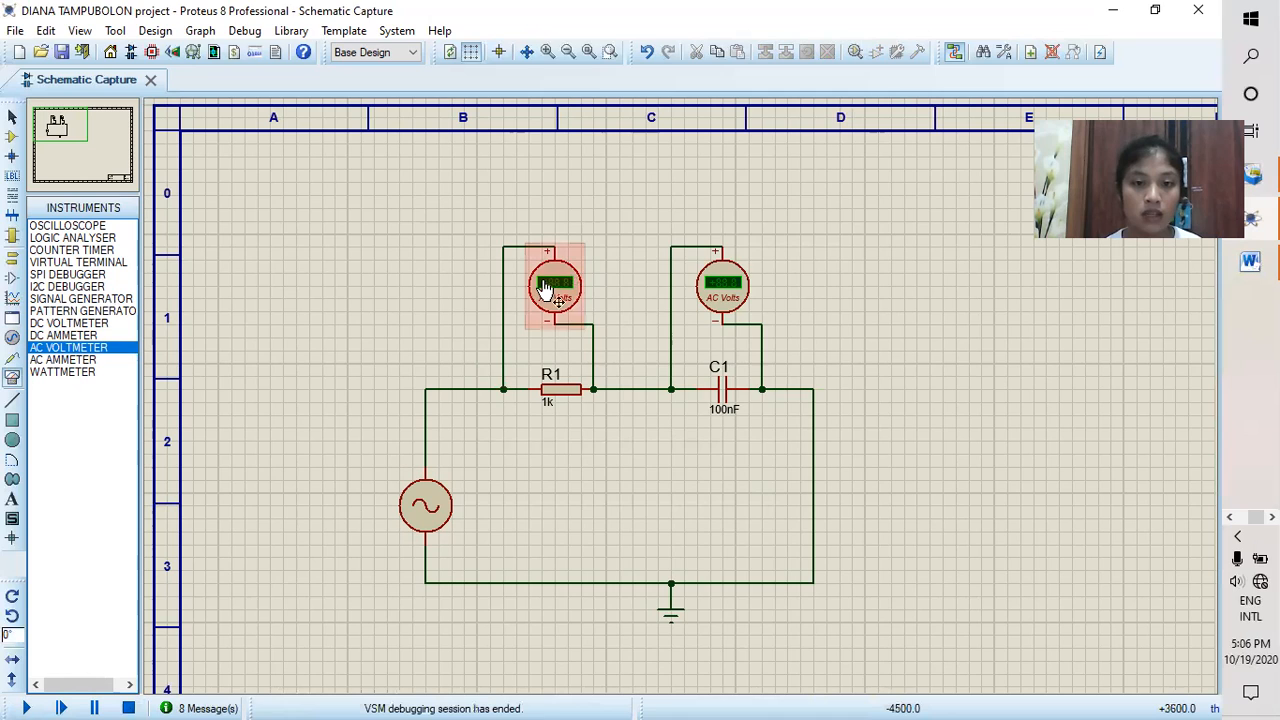
right_click(560, 288)
click(637, 265)
right_click(744, 286)
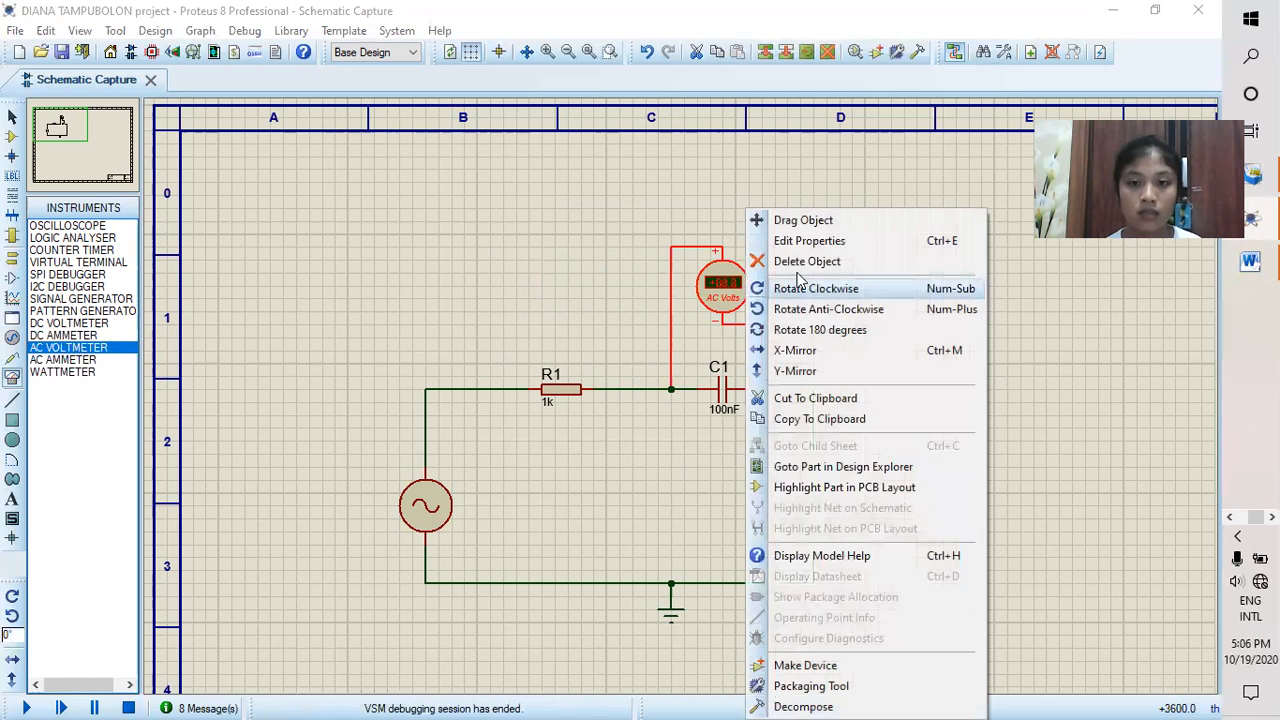
click(803, 262)
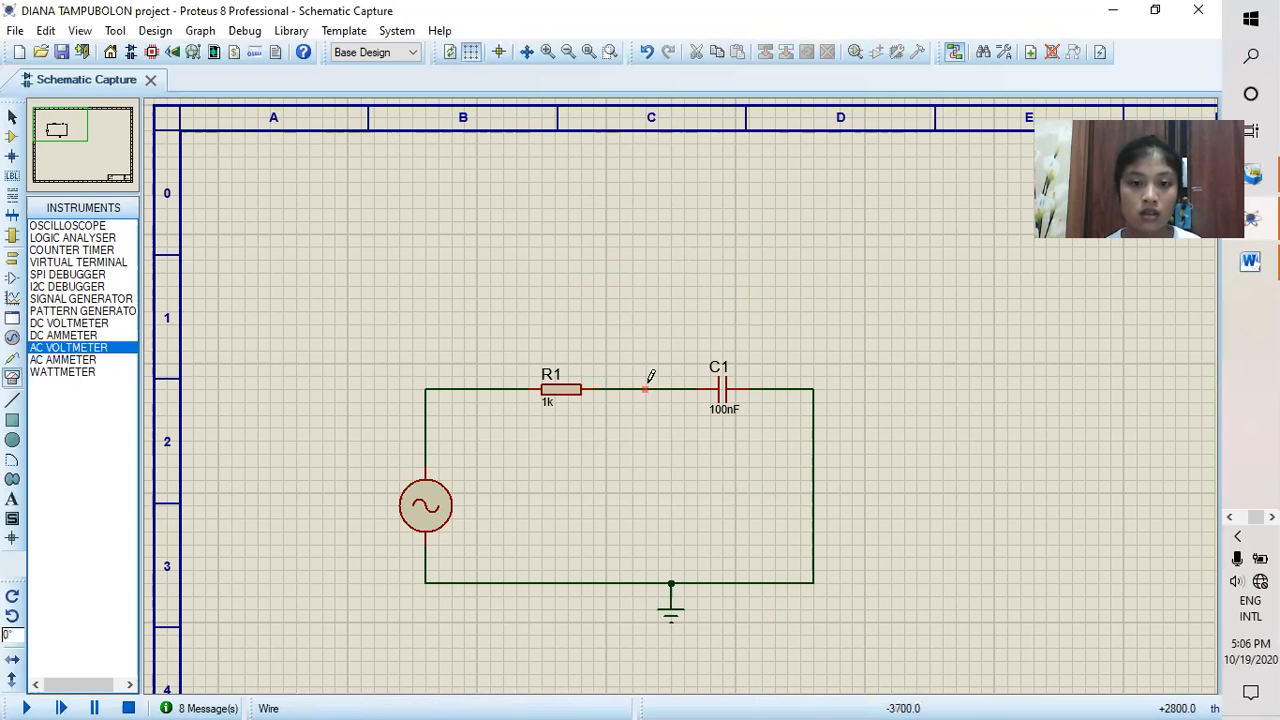
right_click(648, 382)
click(705, 435)
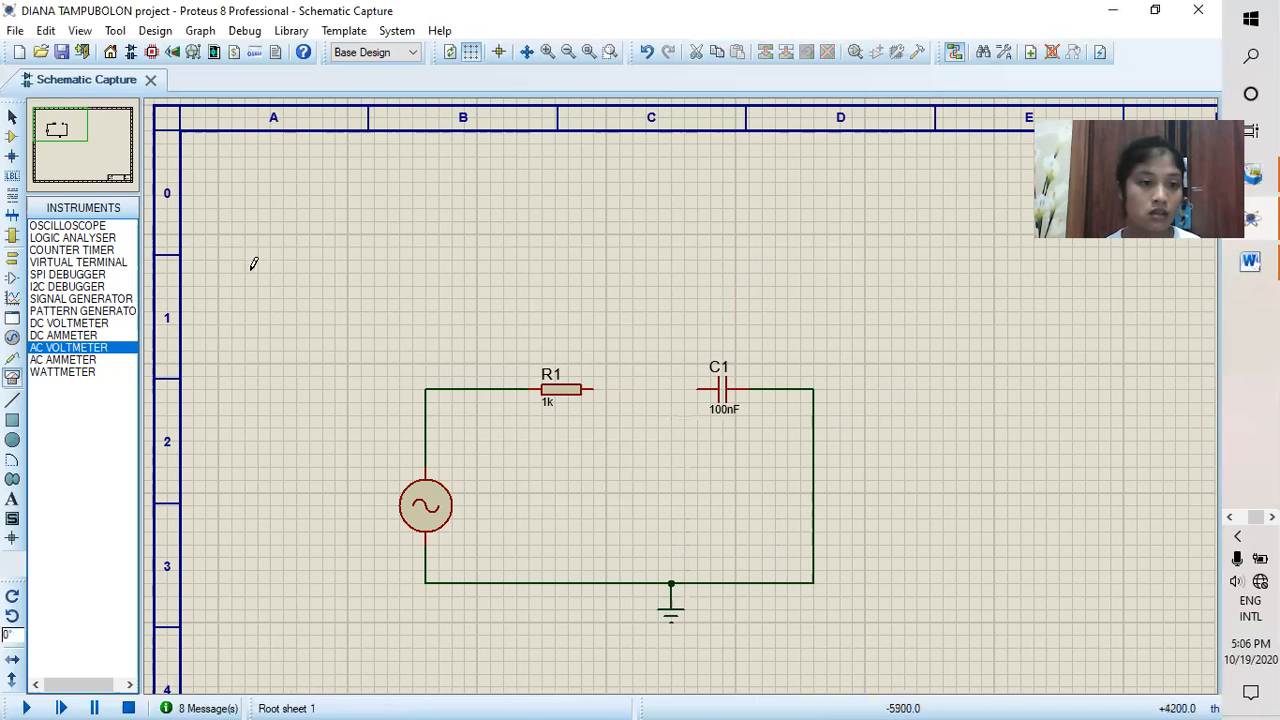
Step: Place an AC ammeter above the gap between R1 and C1, wiring its negative terminal to C1 and its positive terminal to R1
click(98, 360)
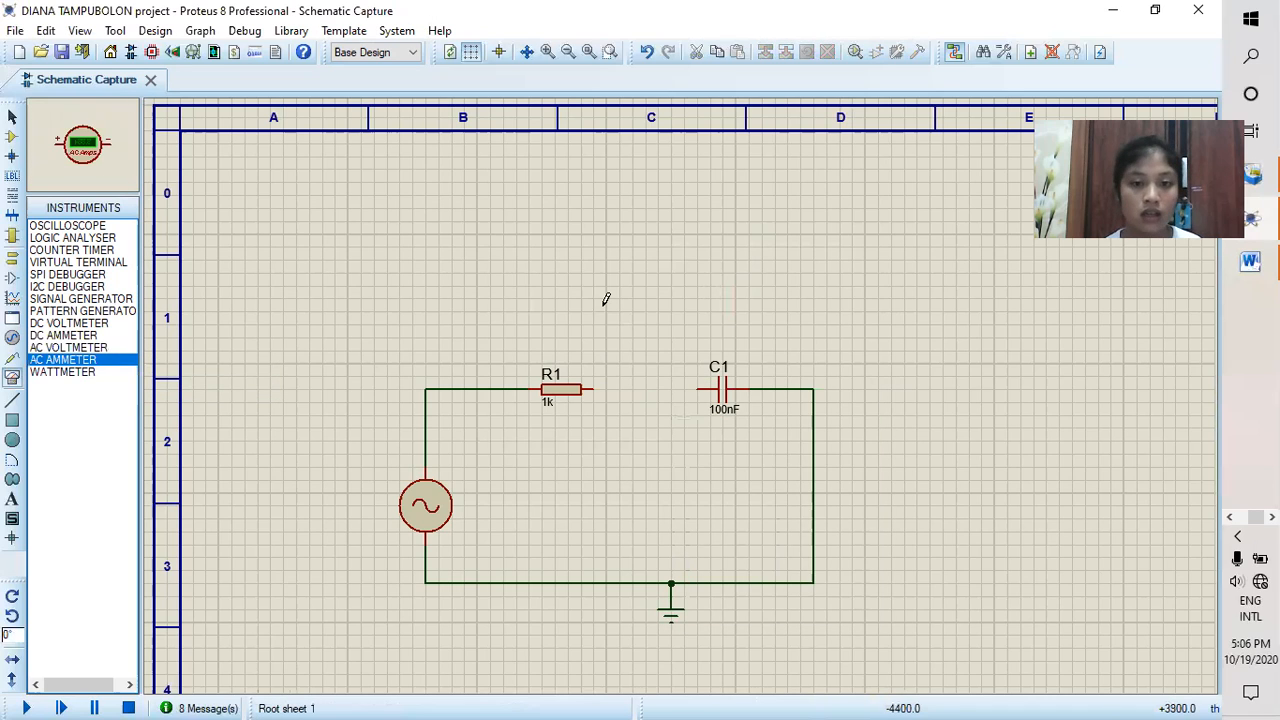
click(640, 318)
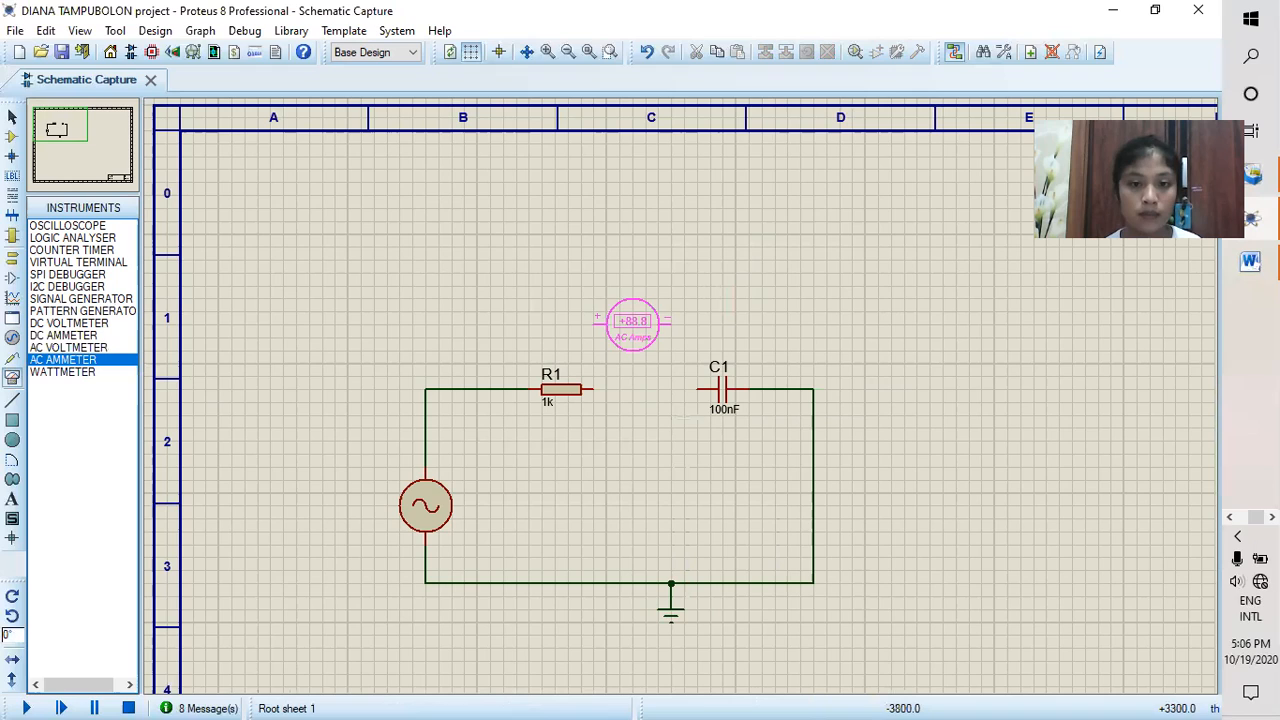
click(645, 320)
click(690, 322)
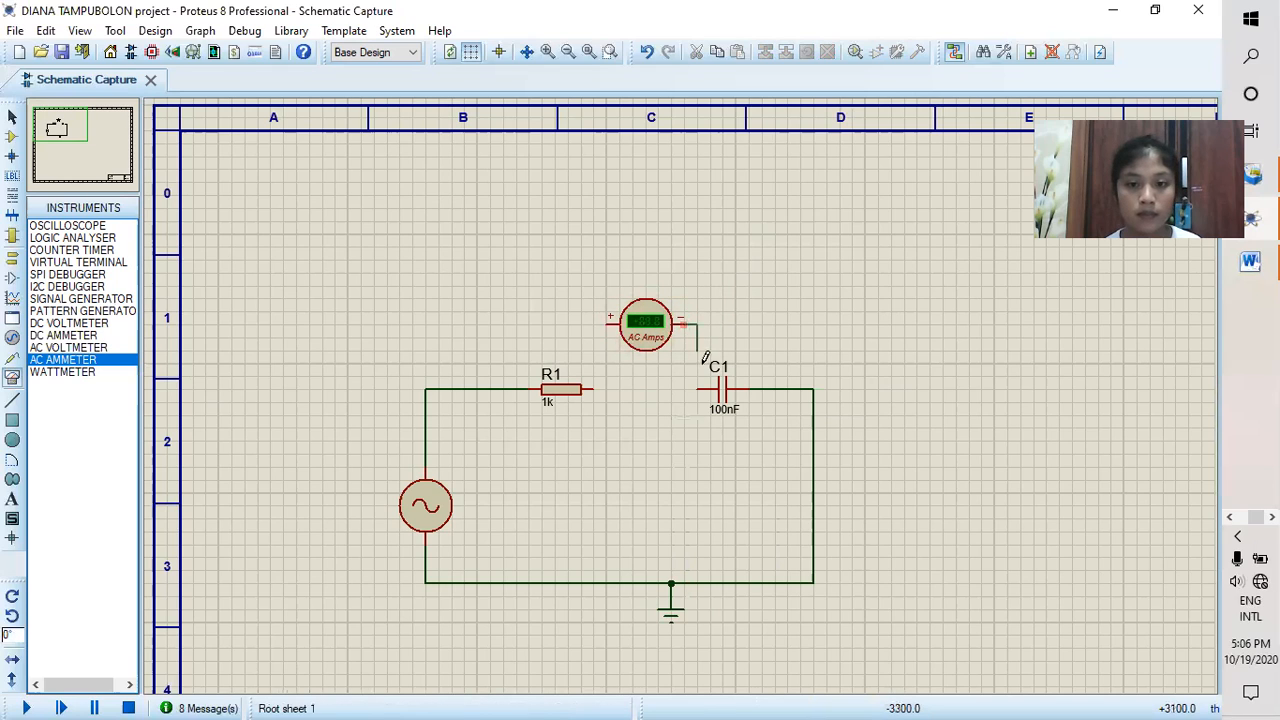
click(697, 389)
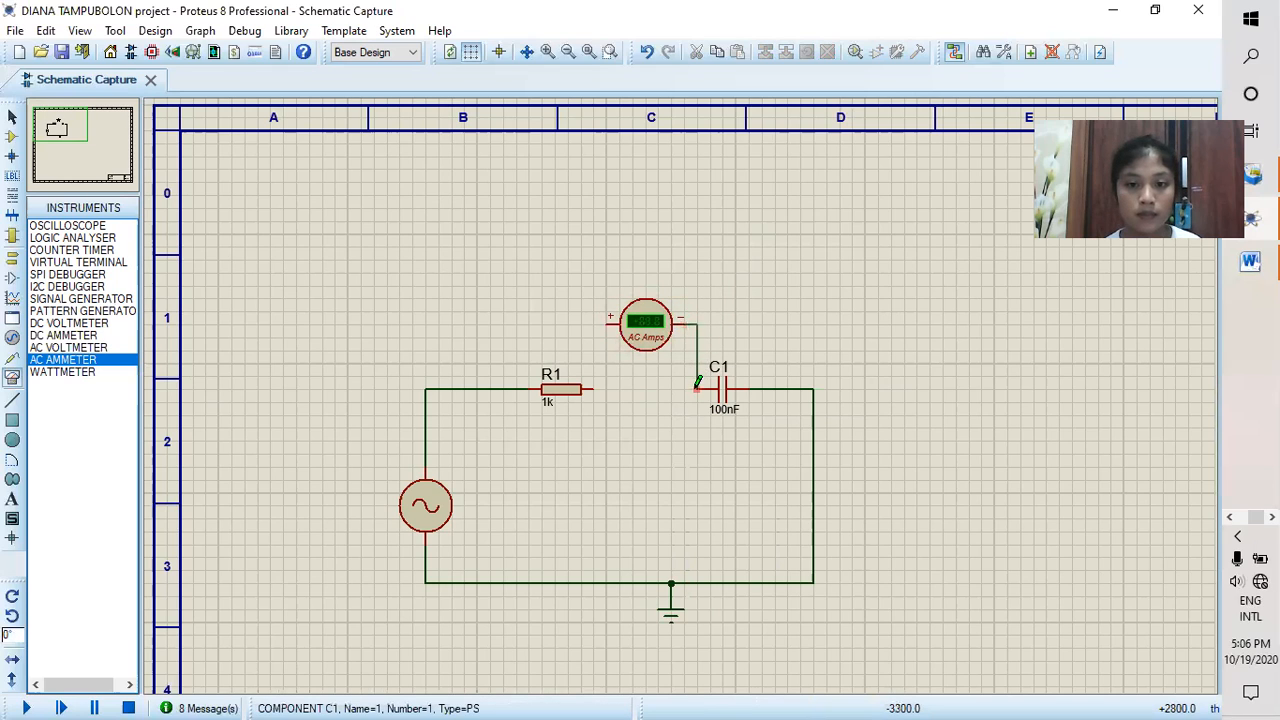
click(598, 322)
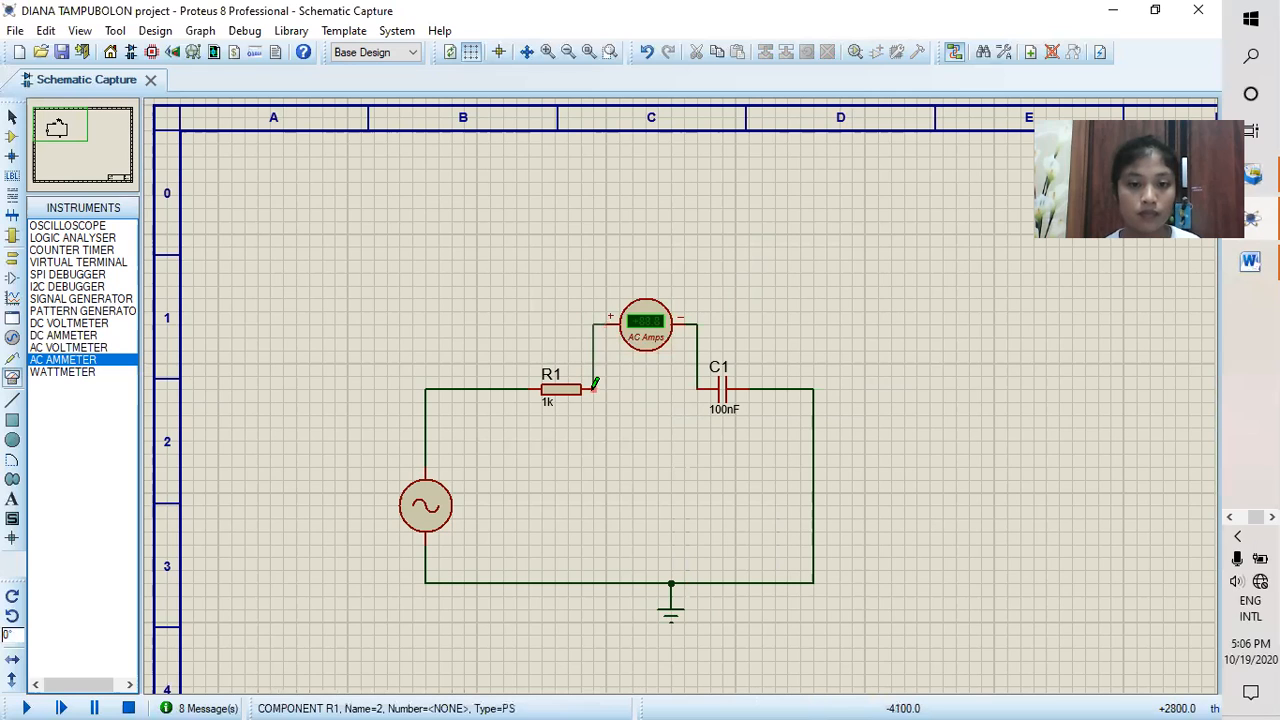
click(593, 388)
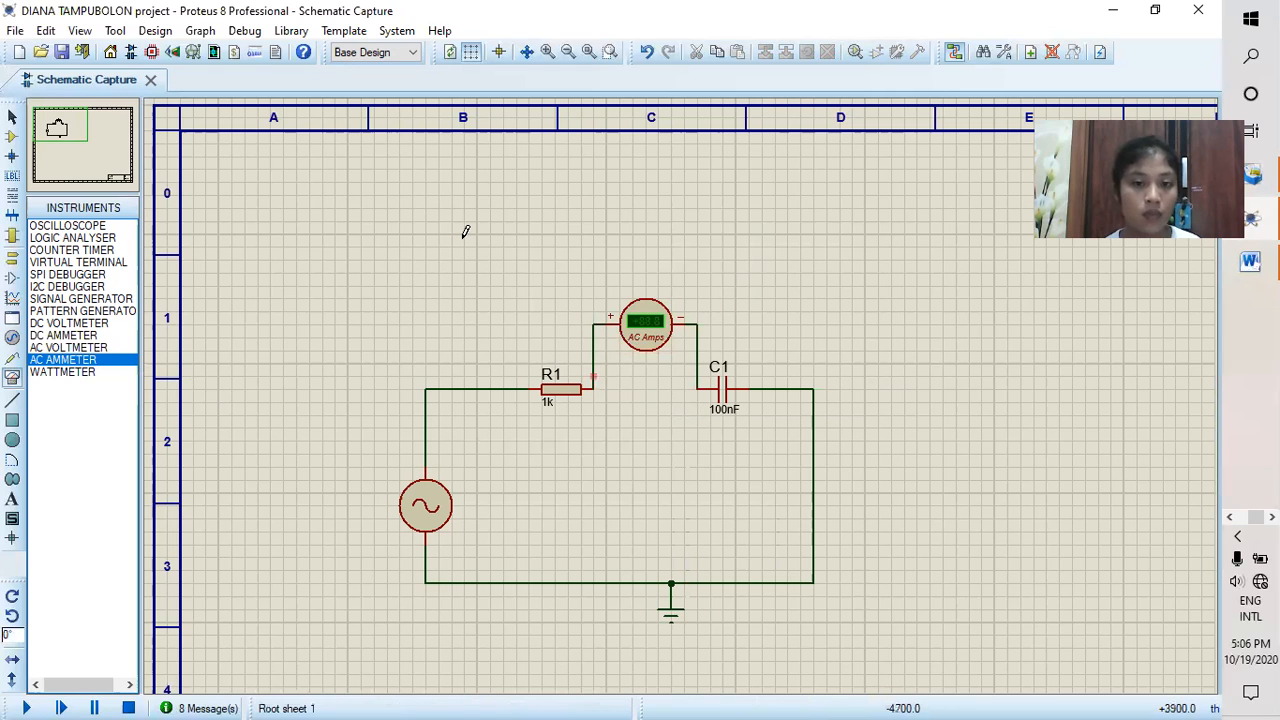
Step: Set the AC ammeter's display range to Milliamps and run the simulation to measure the circuit current
click(648, 343)
click(648, 322)
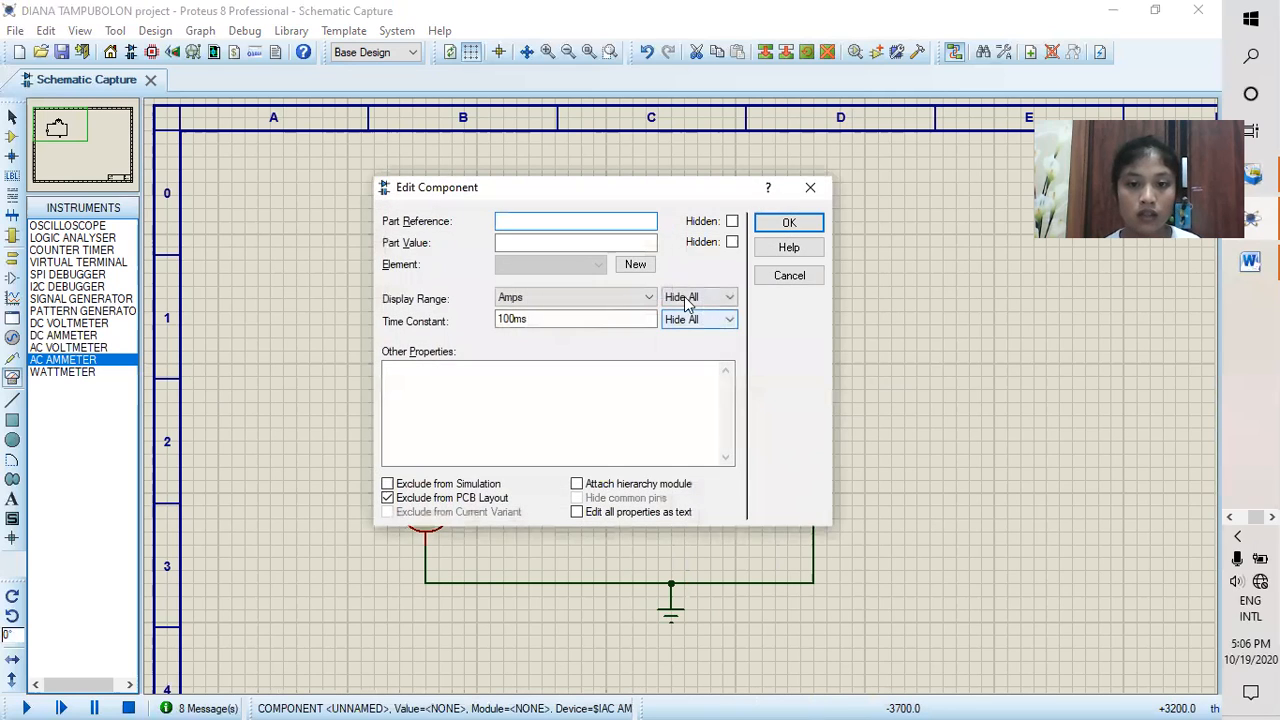
click(650, 297)
click(597, 351)
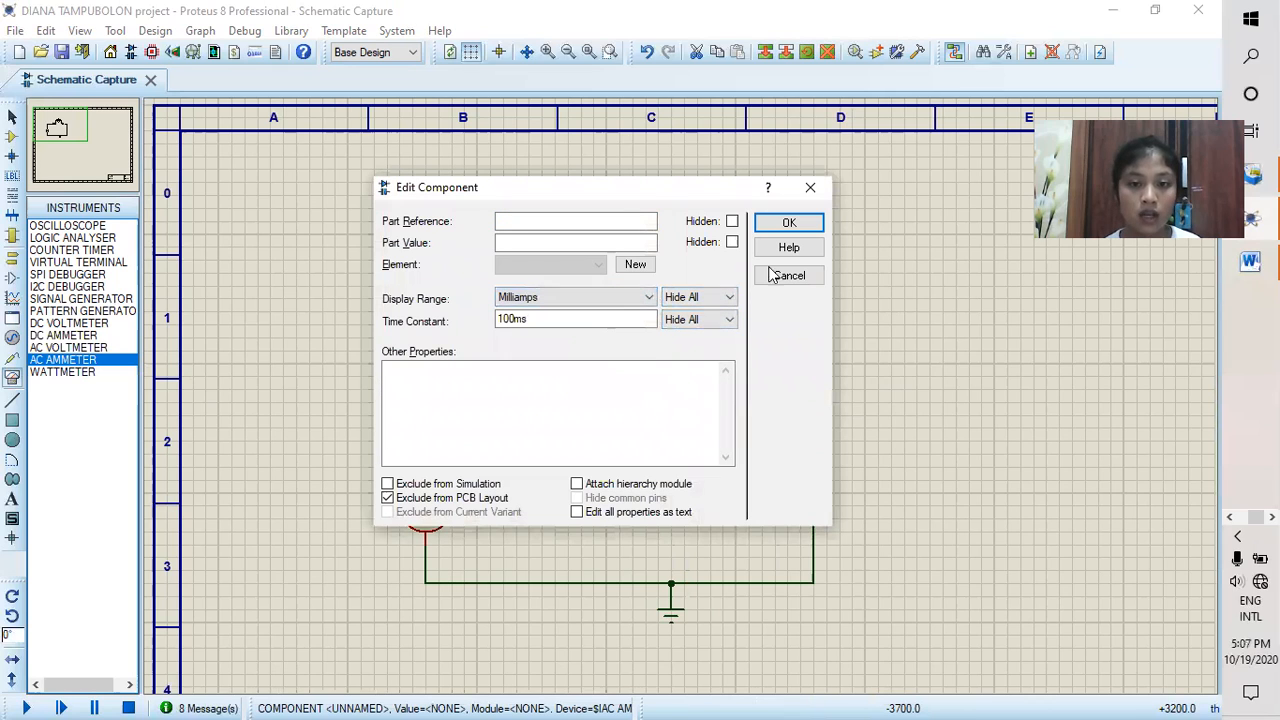
click(789, 223)
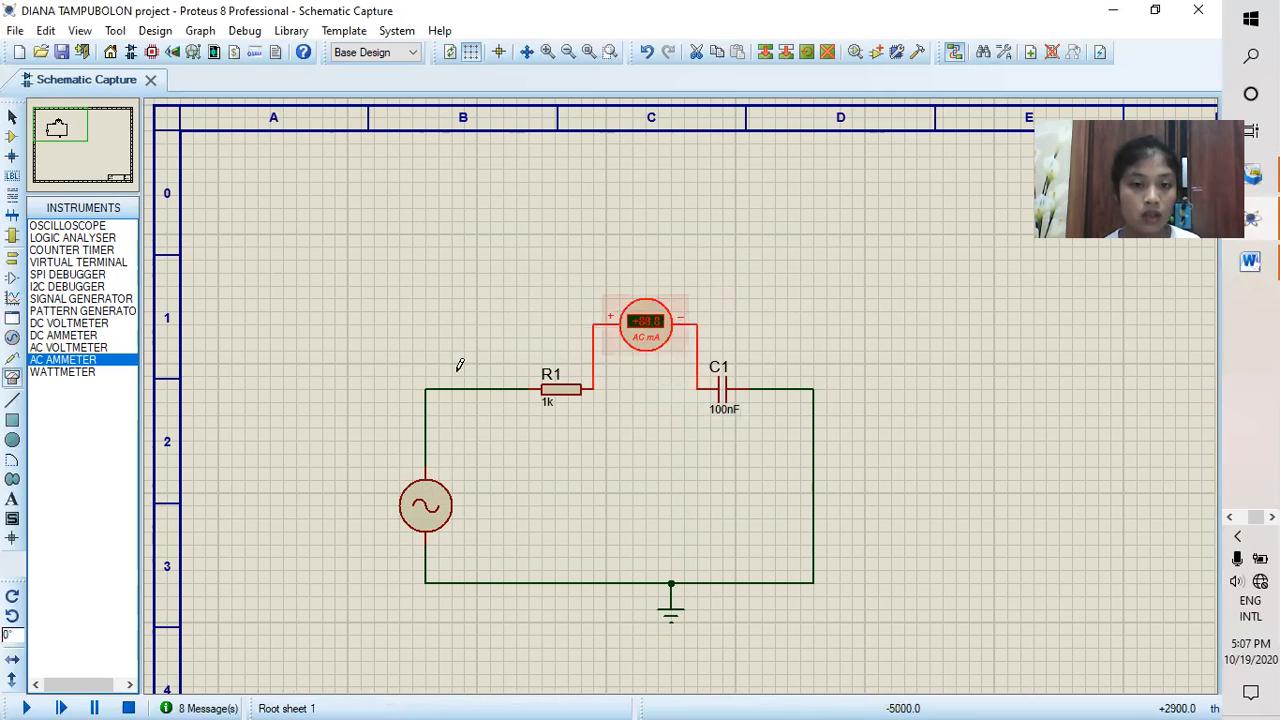
click(22, 706)
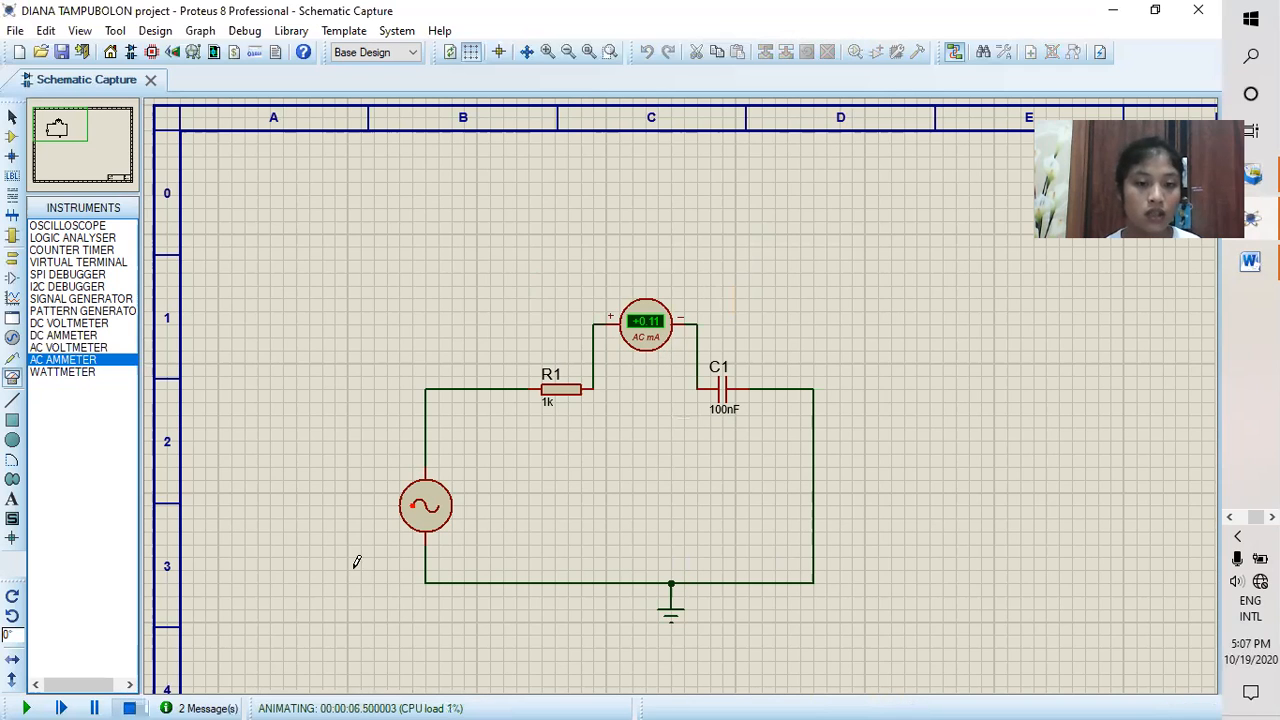
Step: Stop the simulation and delete the AC ammeter between R1 and C1
right_click(644, 318)
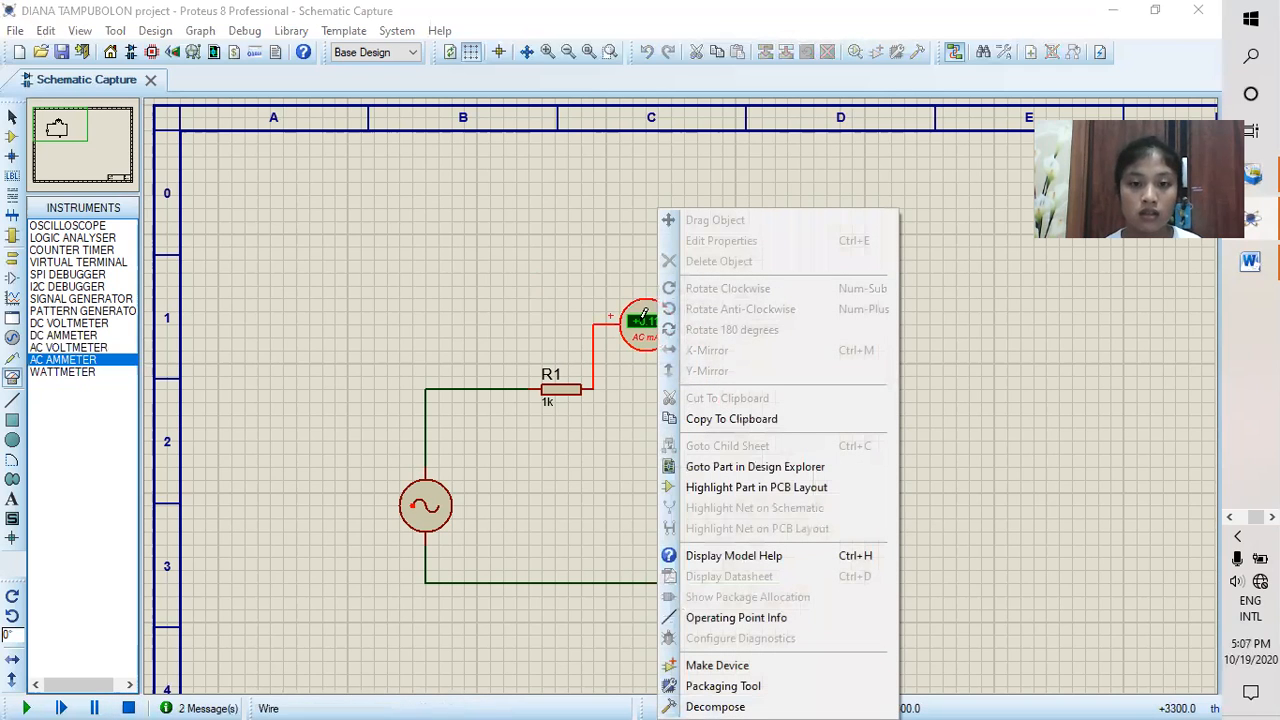
click(643, 342)
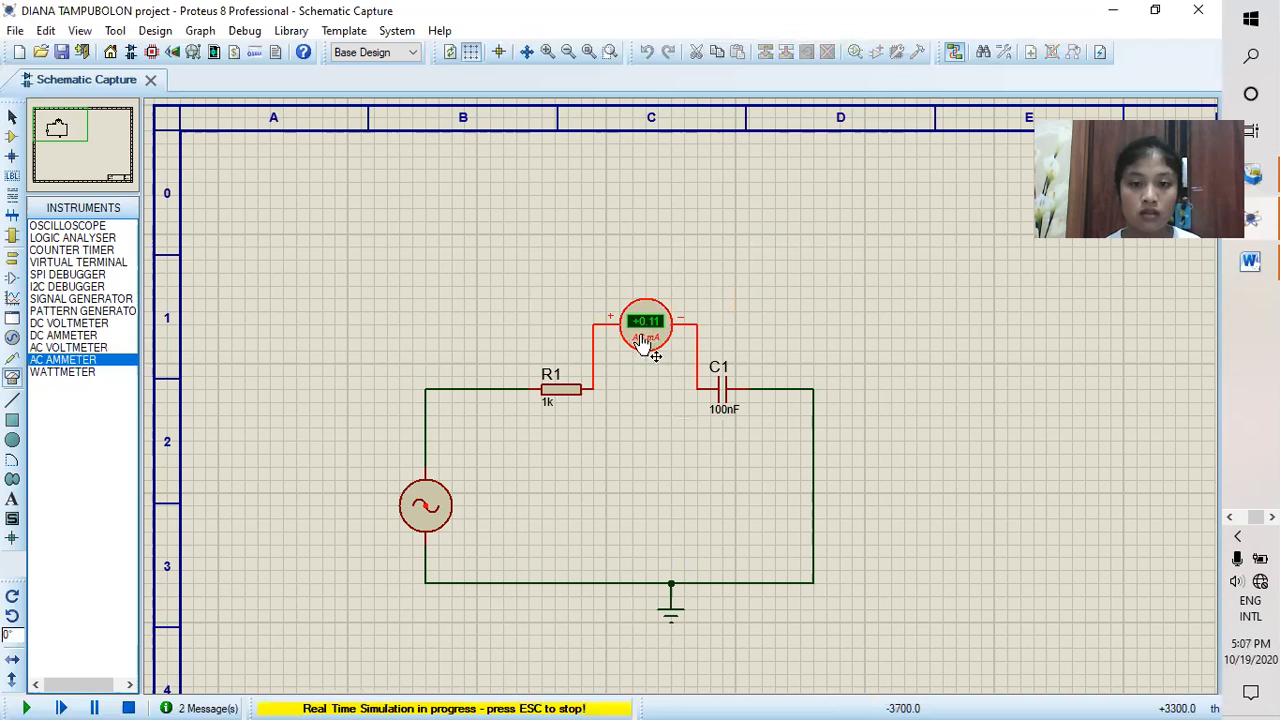
click(128, 707)
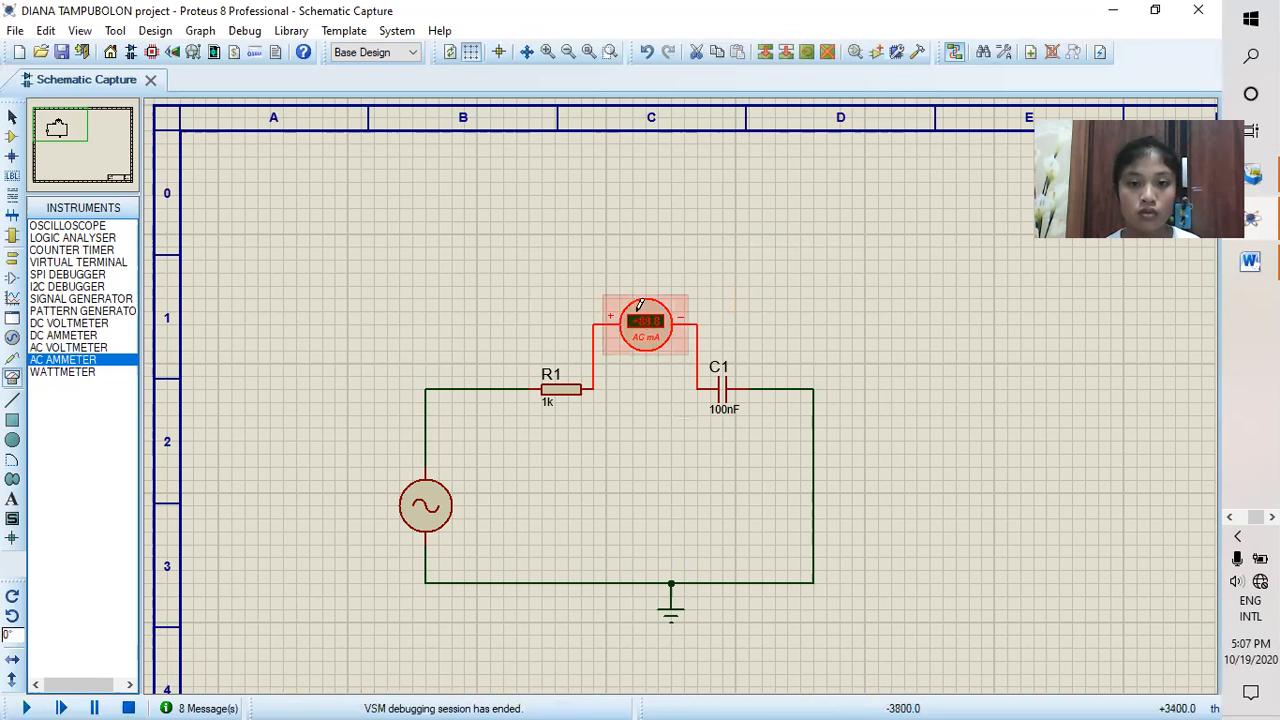
right_click(651, 320)
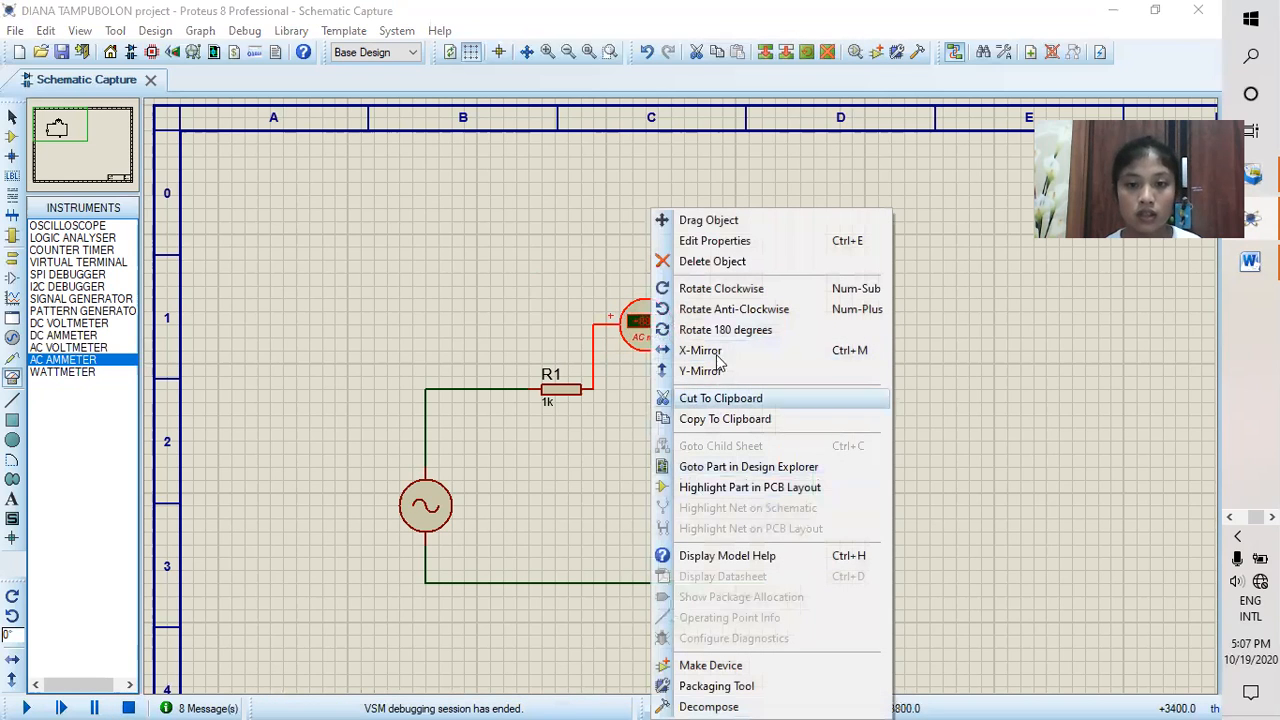
click(704, 262)
Step: Set the alternator's frequency to 70Hz and rejoin R1 and C1 with a wire
click(432, 513)
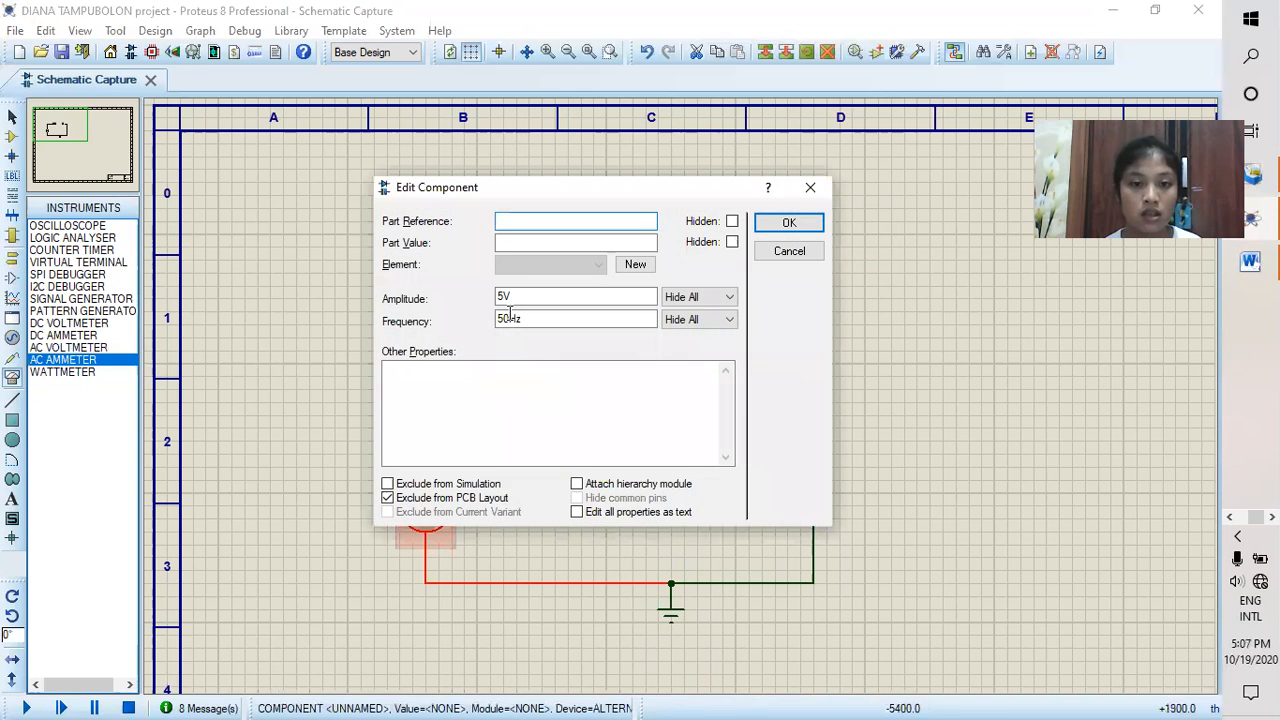
click(503, 321)
key(BackSpace)
text(7)
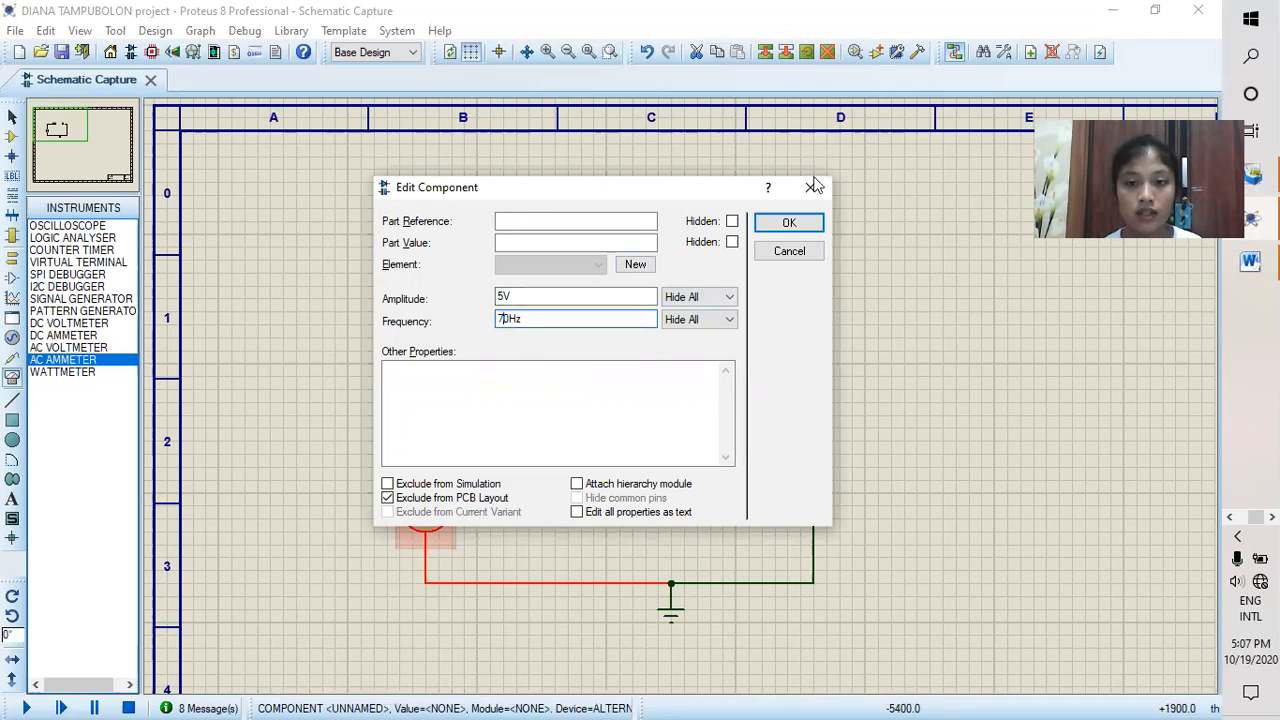
click(788, 219)
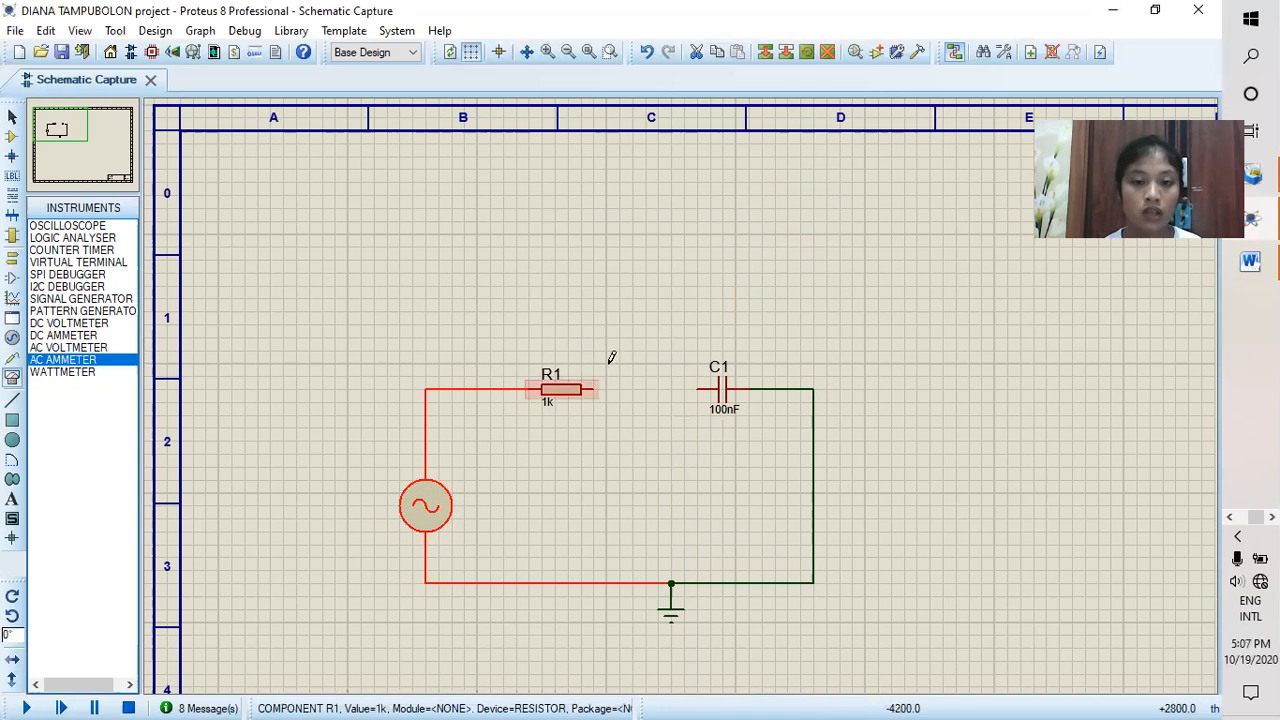
click(596, 389)
click(698, 389)
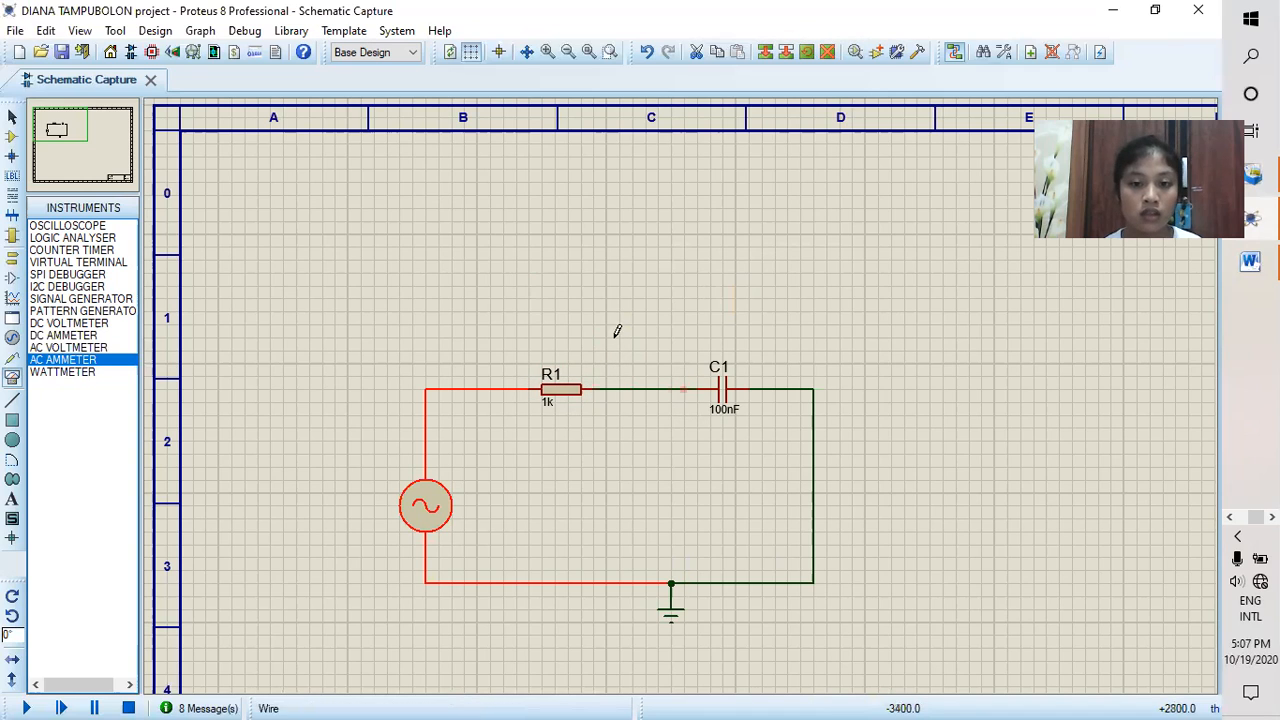
Step: Place two AC voltmeters for the 70Hz measurement, one above R1 and one above C1
click(70, 347)
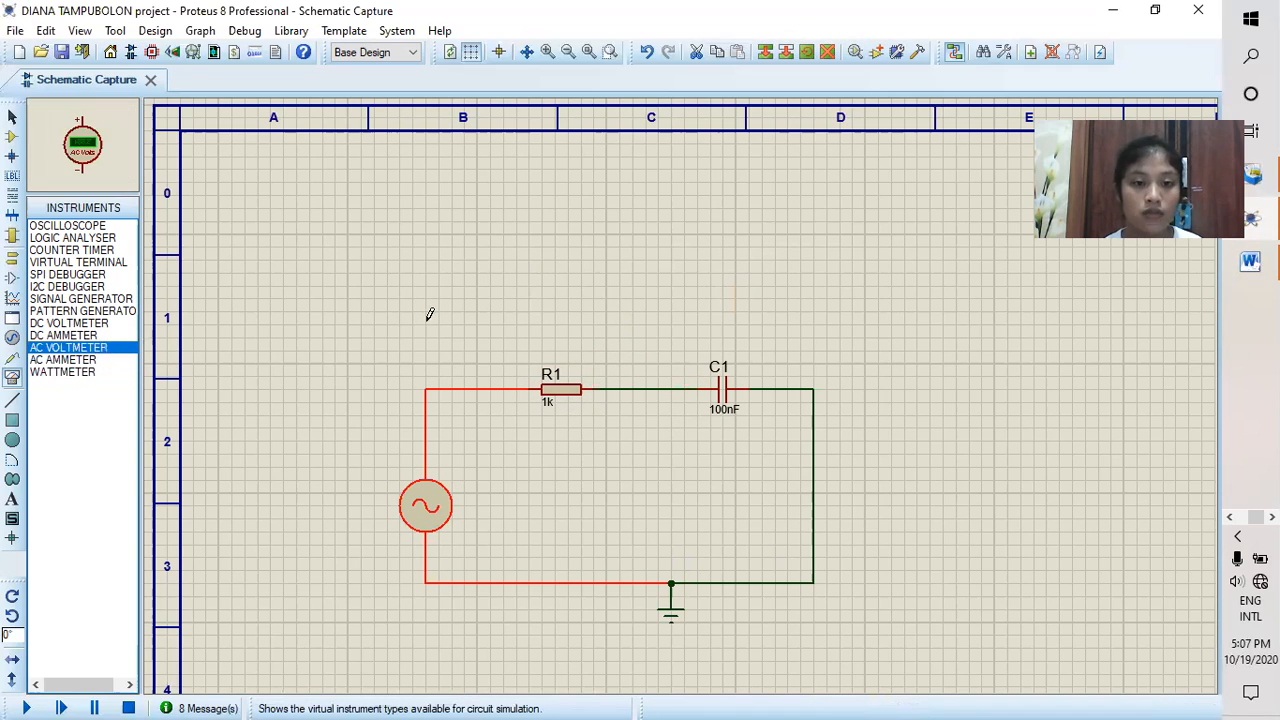
click(555, 286)
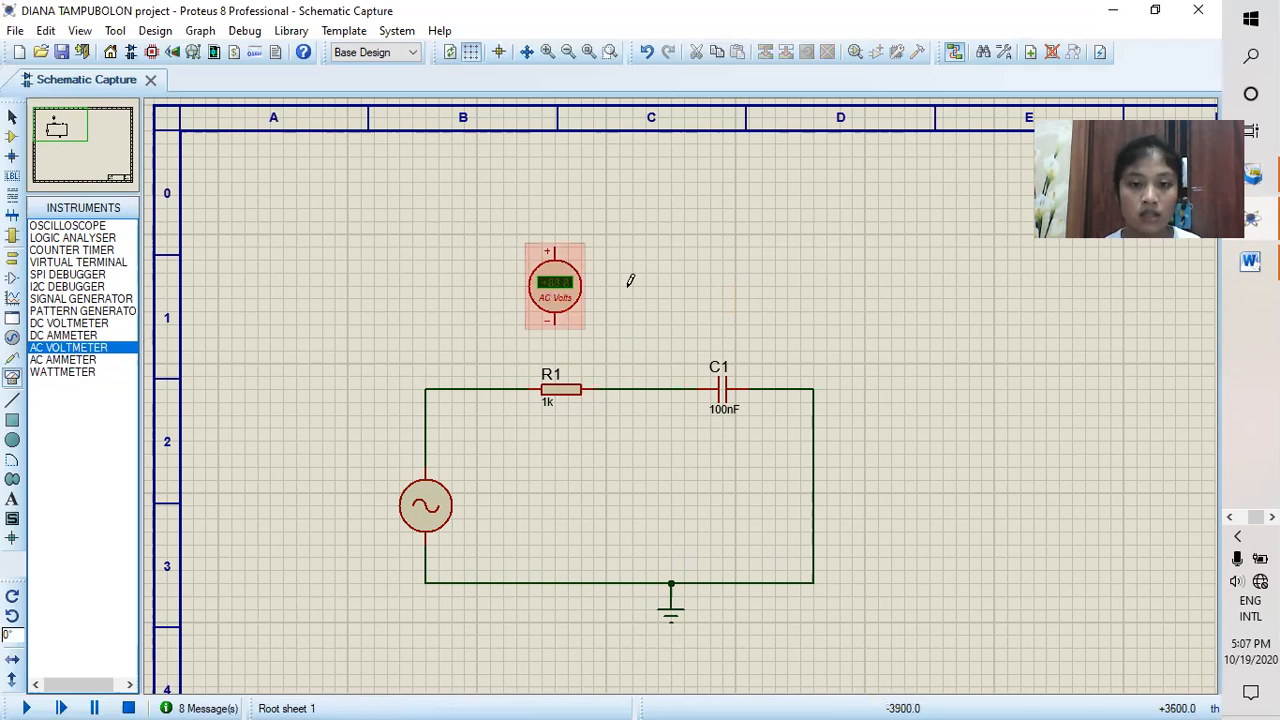
click(722, 272)
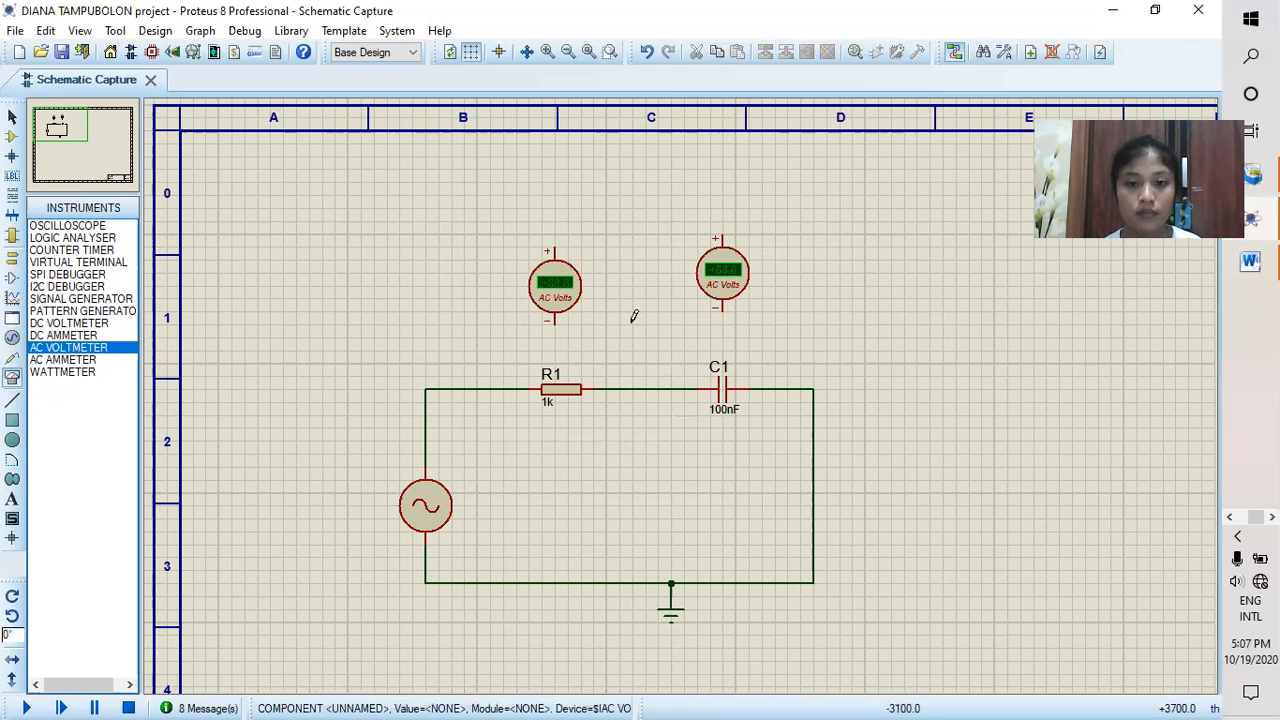
Step: Wire the voltmeter above R1 across the resistor, with its negative terminal on the C1 side and its positive terminal on the alternator side
click(555, 321)
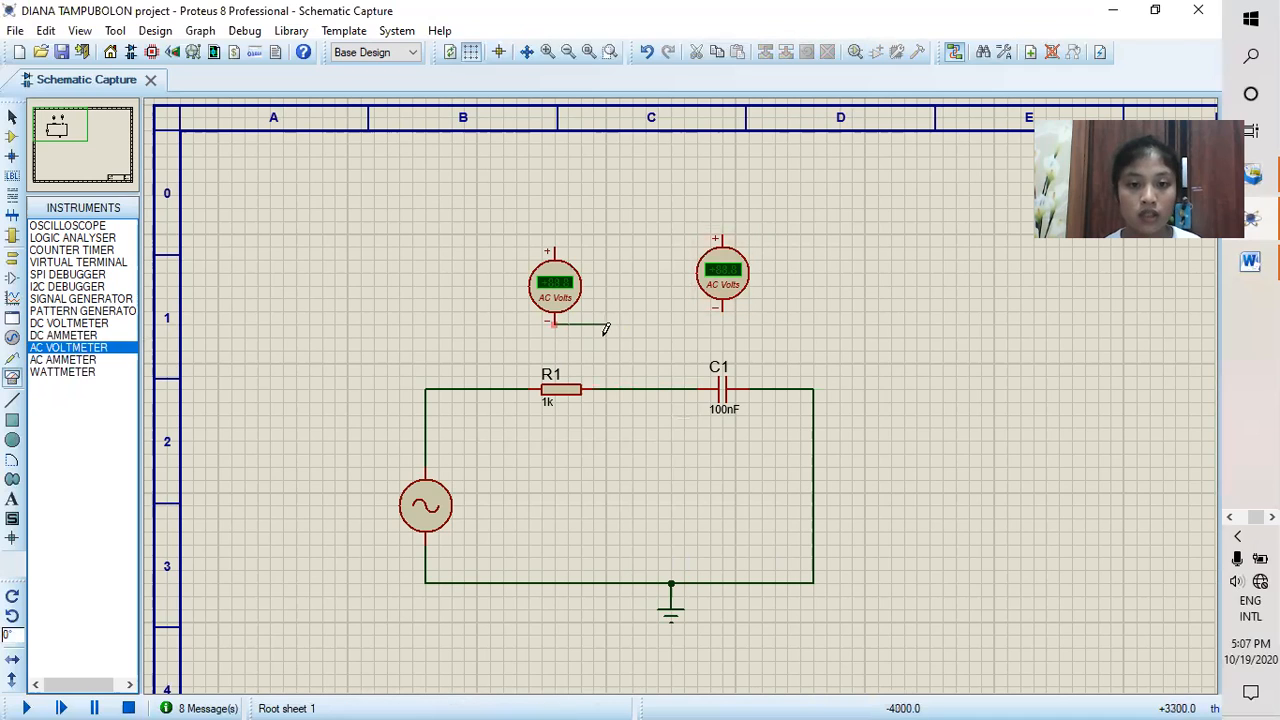
click(606, 388)
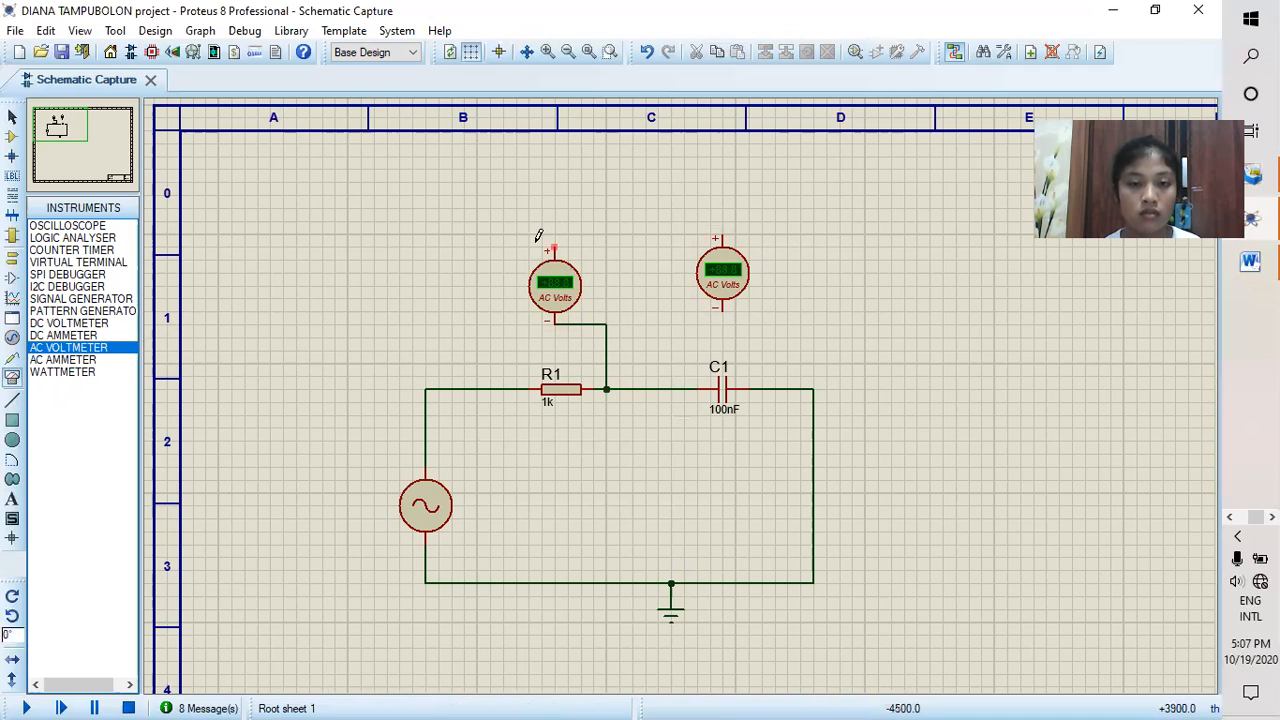
click(504, 388)
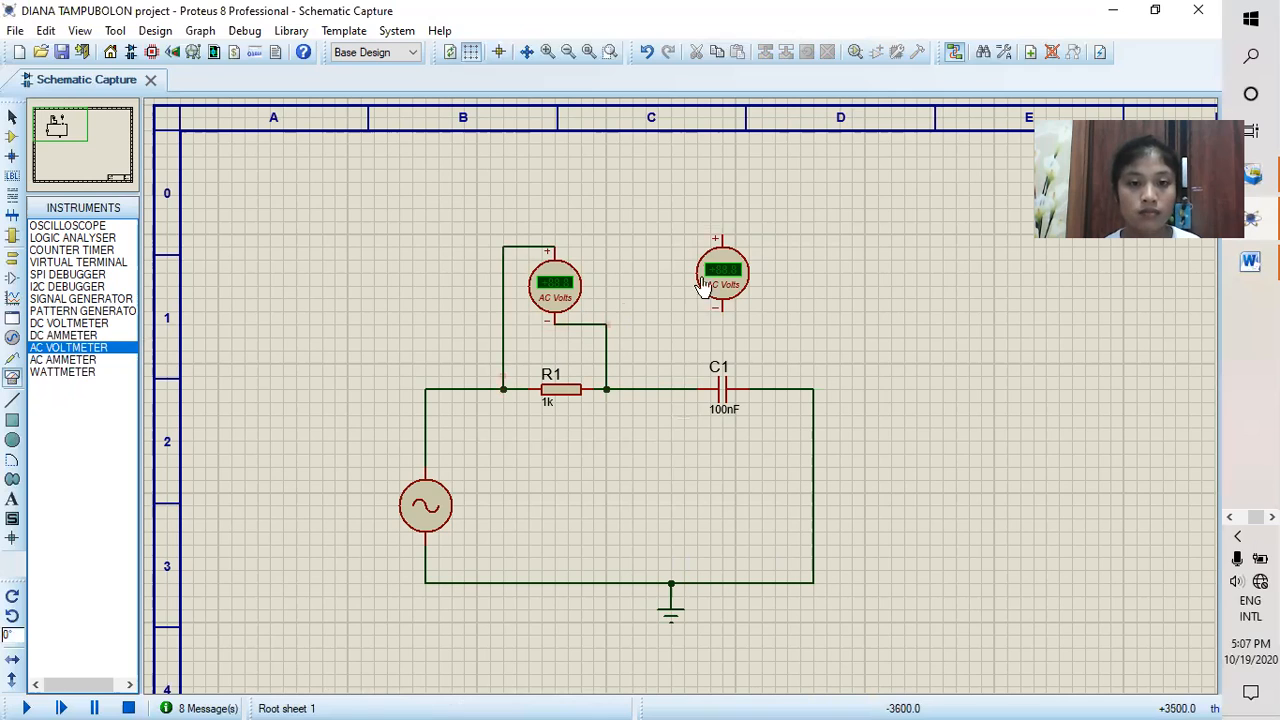
click(722, 236)
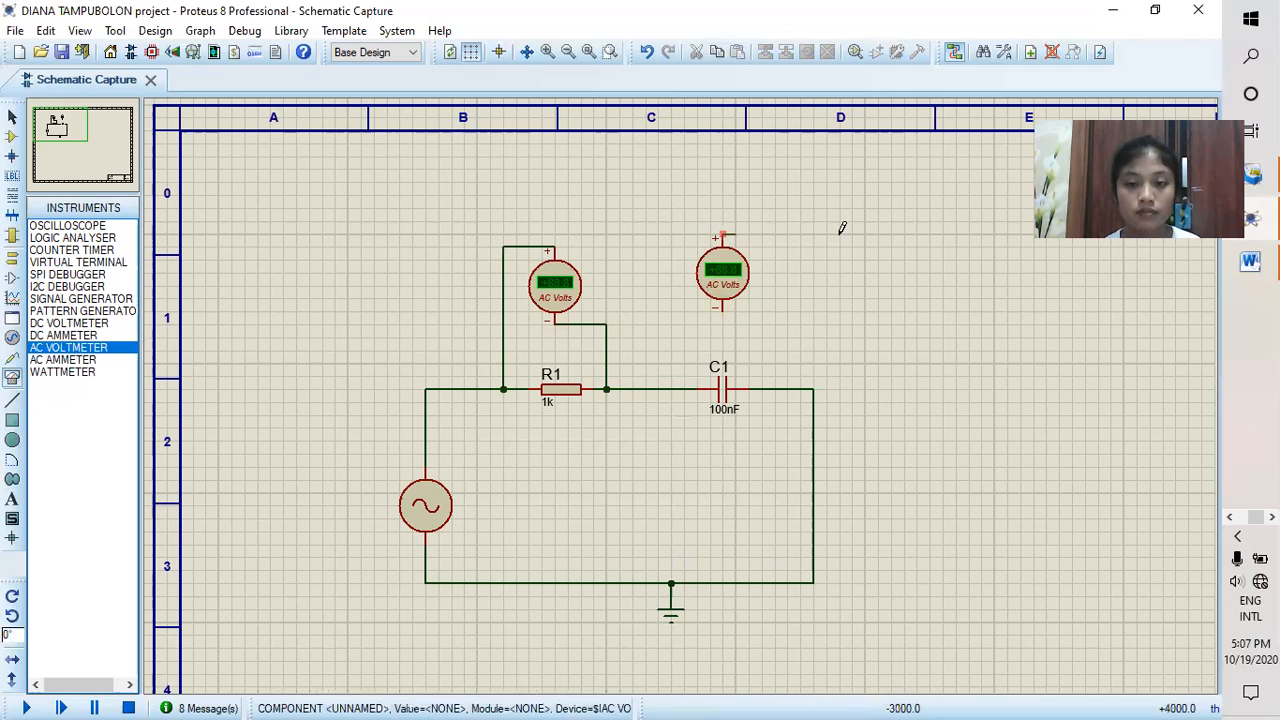
click(775, 388)
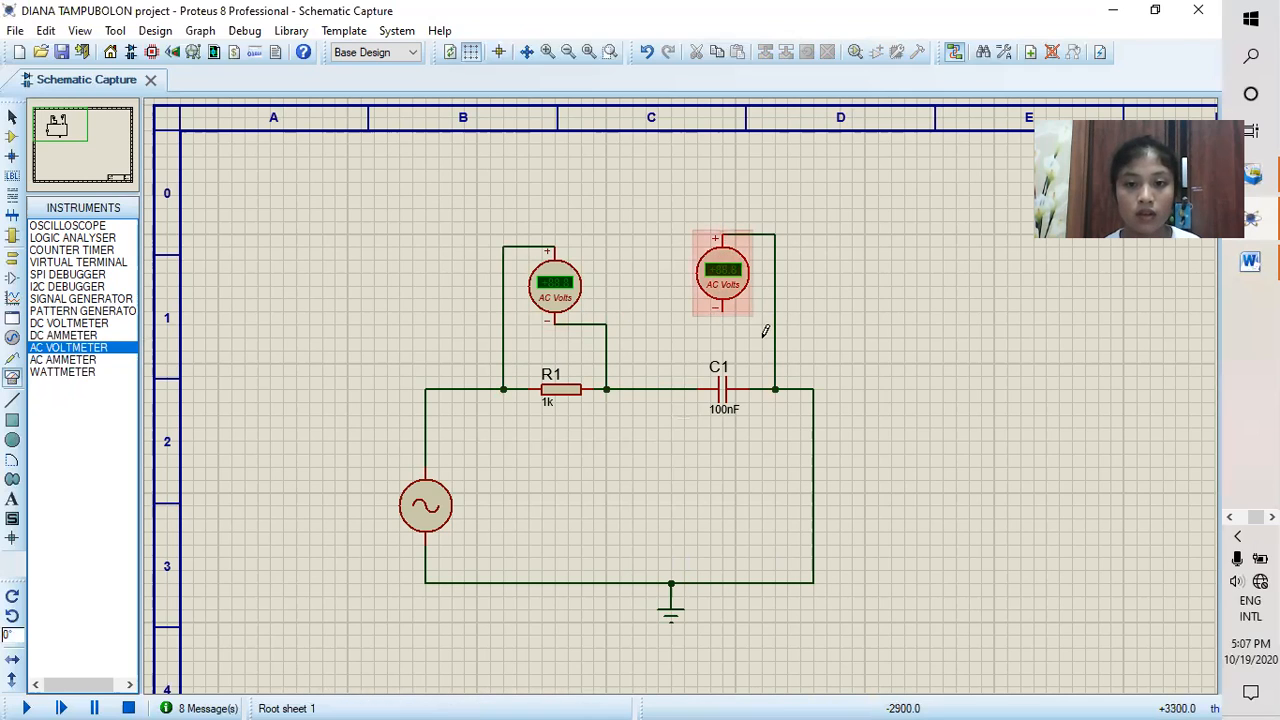
right_click(777, 280)
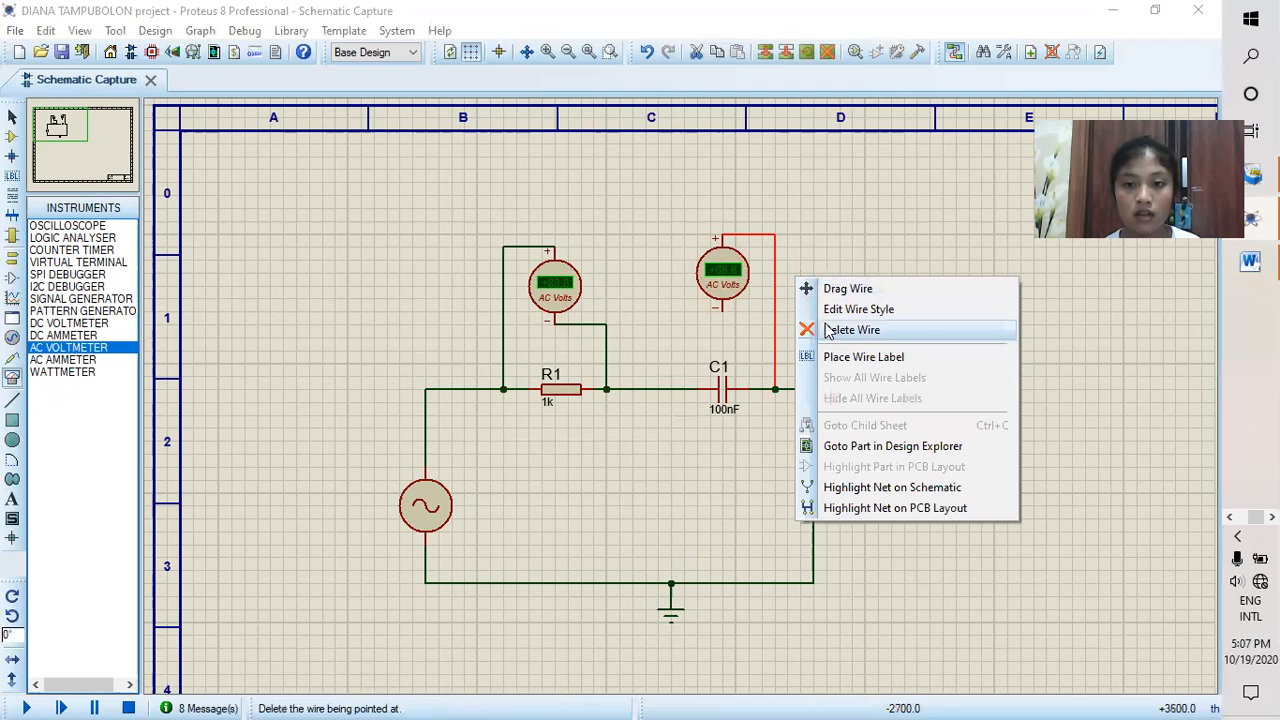
click(843, 330)
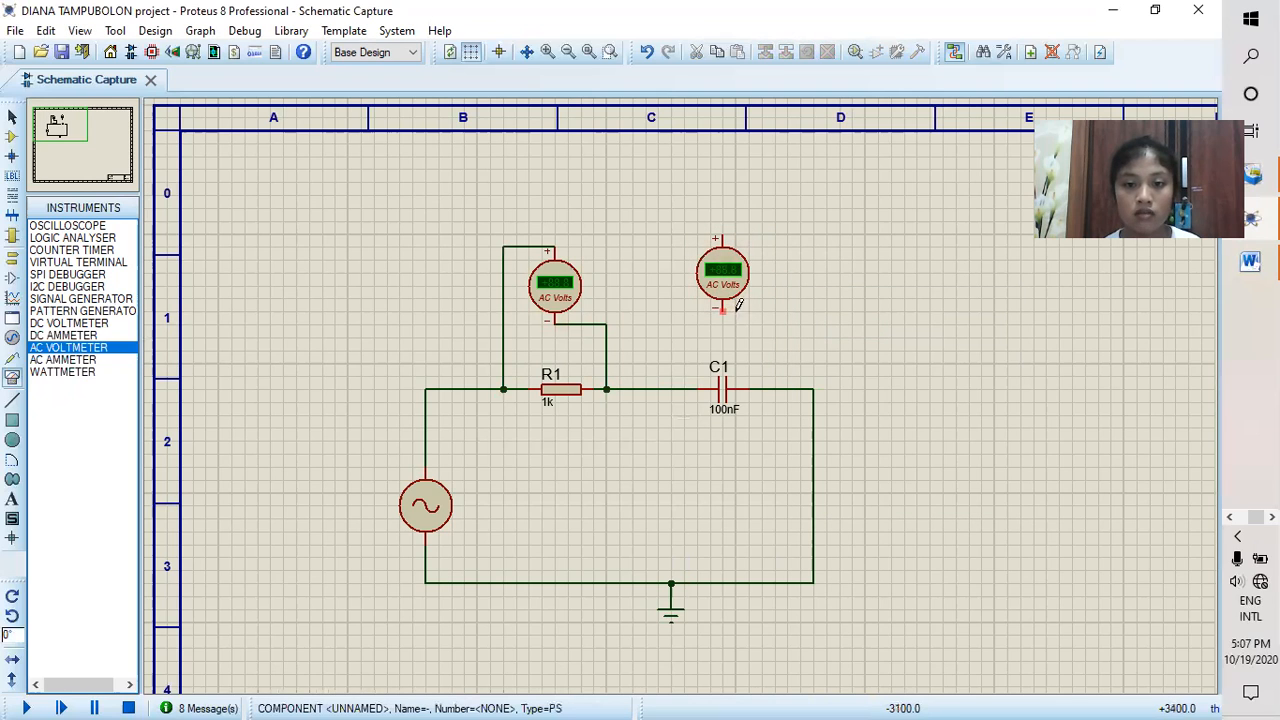
Step: Wire the second voltmeter across C1, negative terminal on the ground side and positive terminal on the R1 side, and run the simulation
click(724, 309)
click(761, 389)
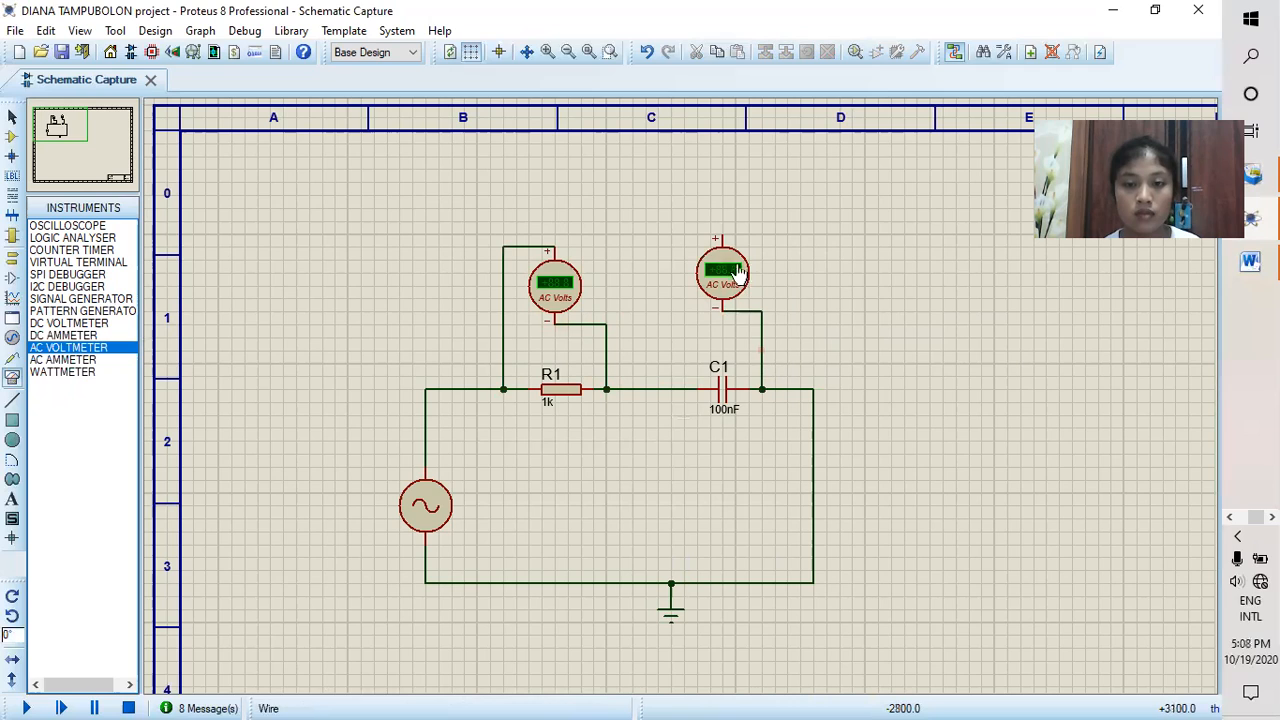
click(720, 237)
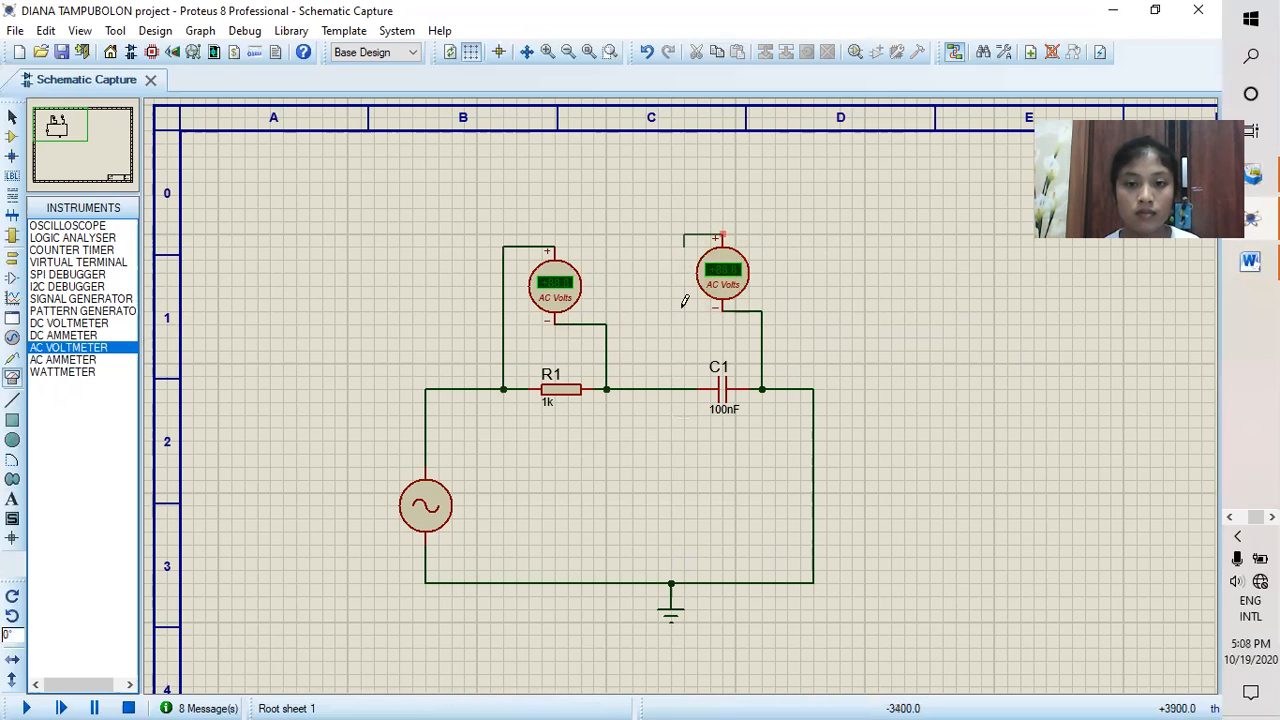
click(684, 389)
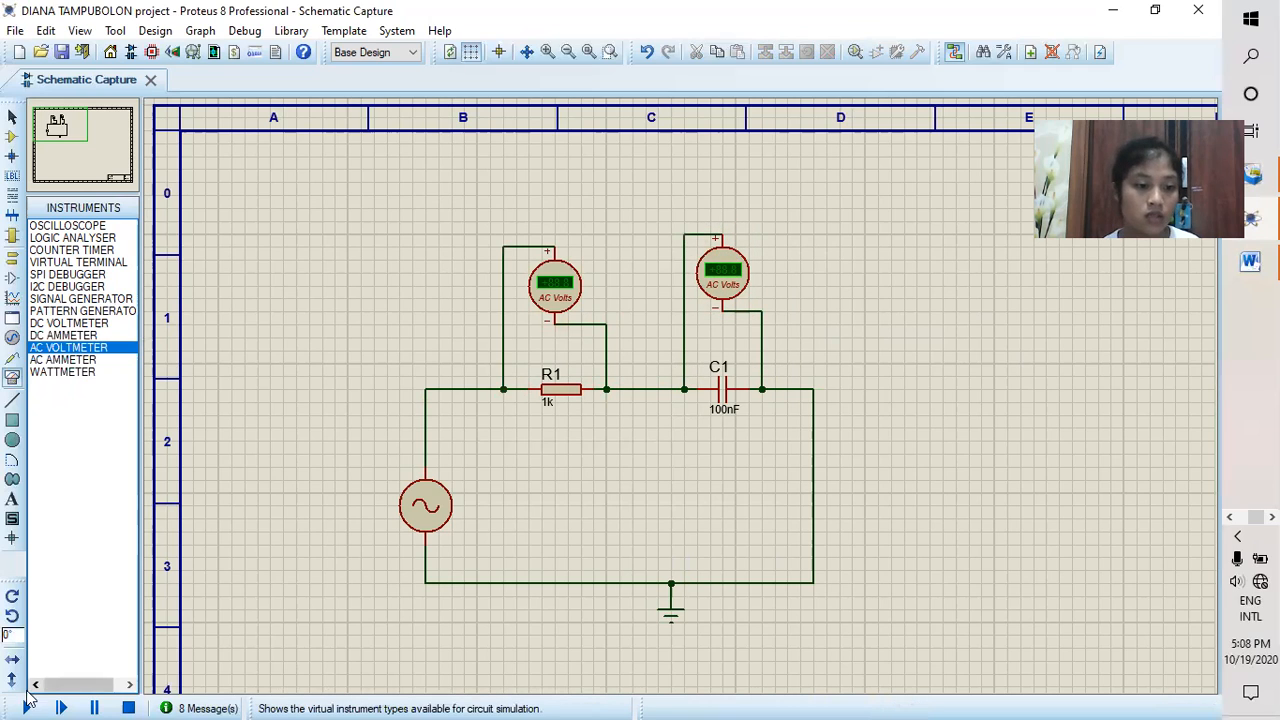
click(29, 705)
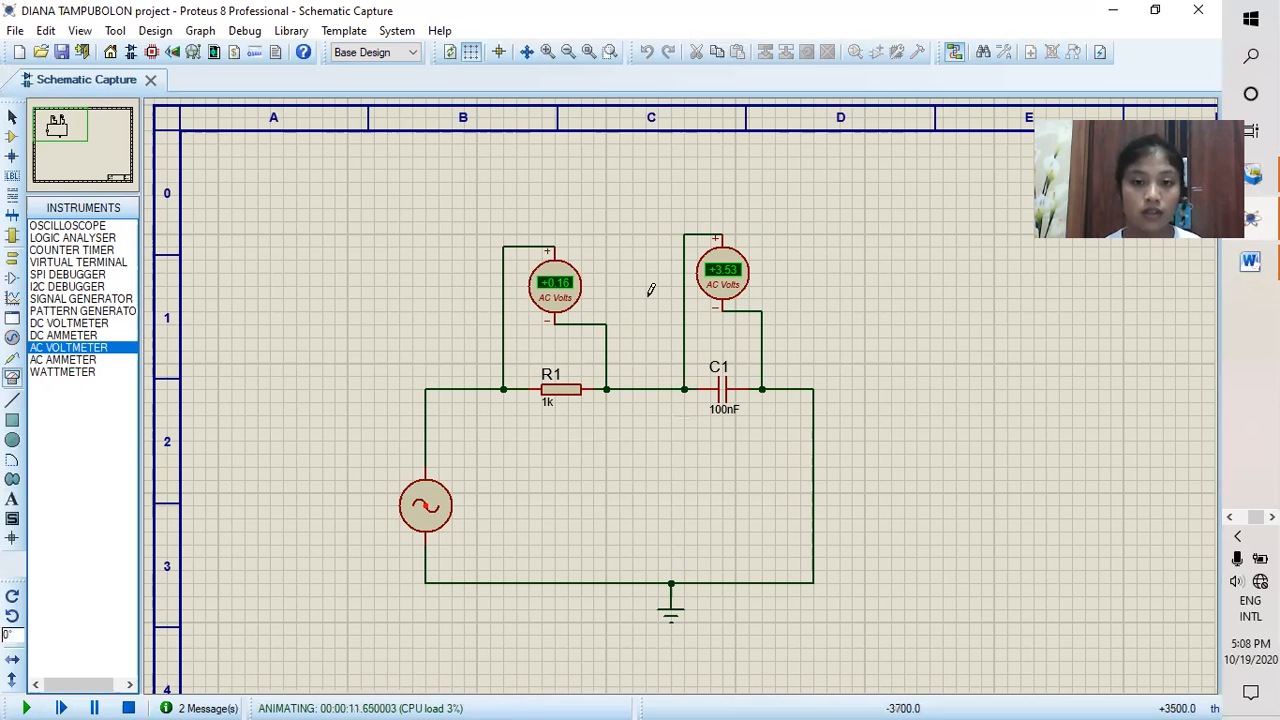
Step: Stop the simulation and delete both AC voltmeters and the wire joining R1 and C1
click(128, 708)
right_click(578, 275)
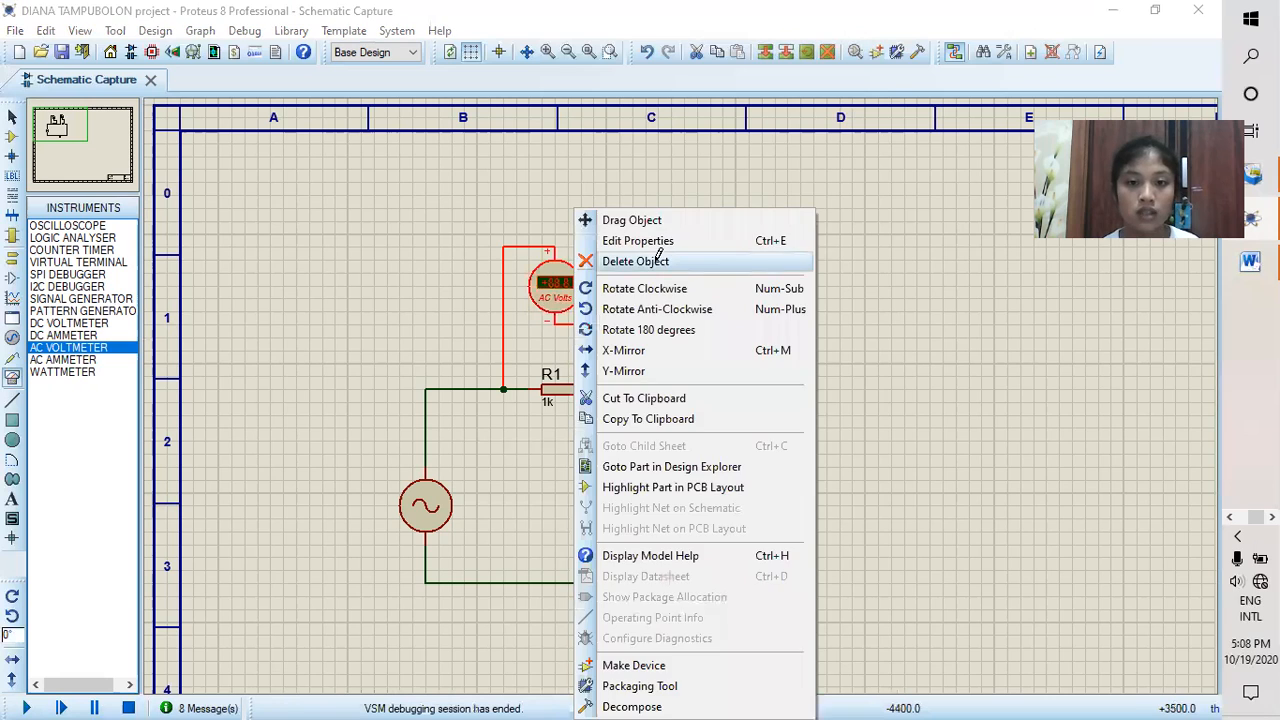
click(630, 258)
right_click(744, 272)
click(782, 262)
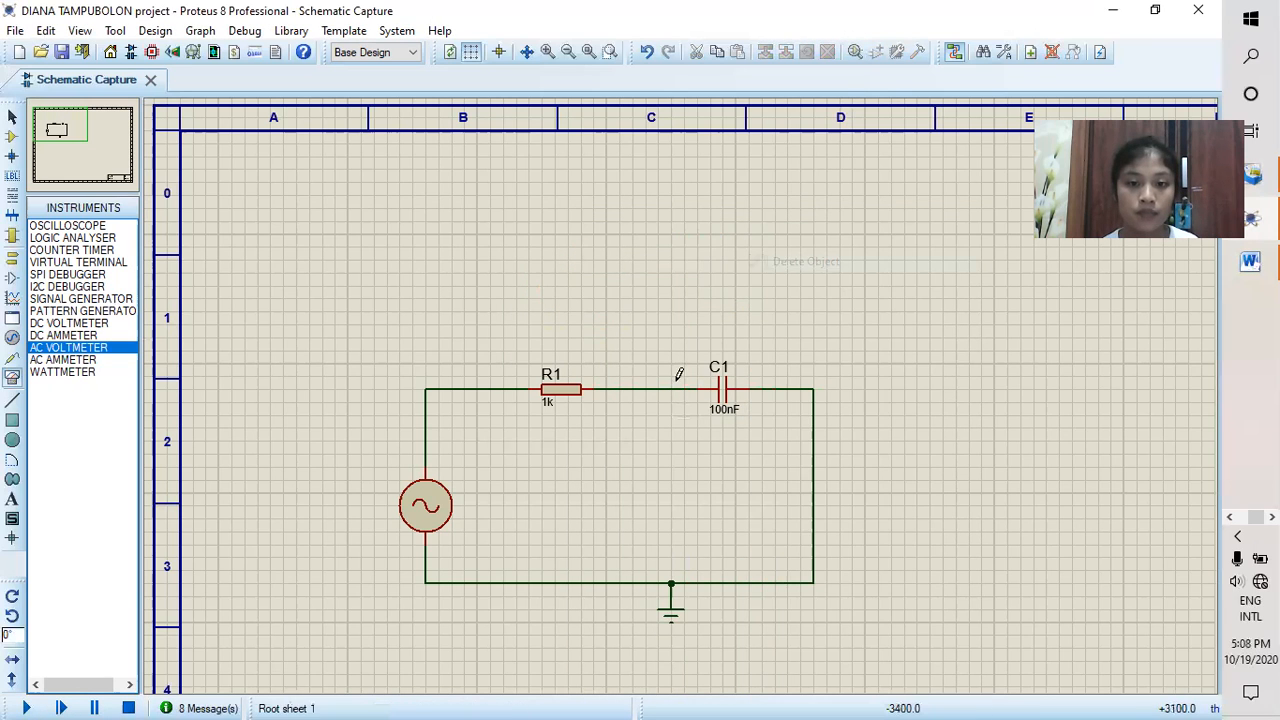
right_click(658, 375)
click(676, 435)
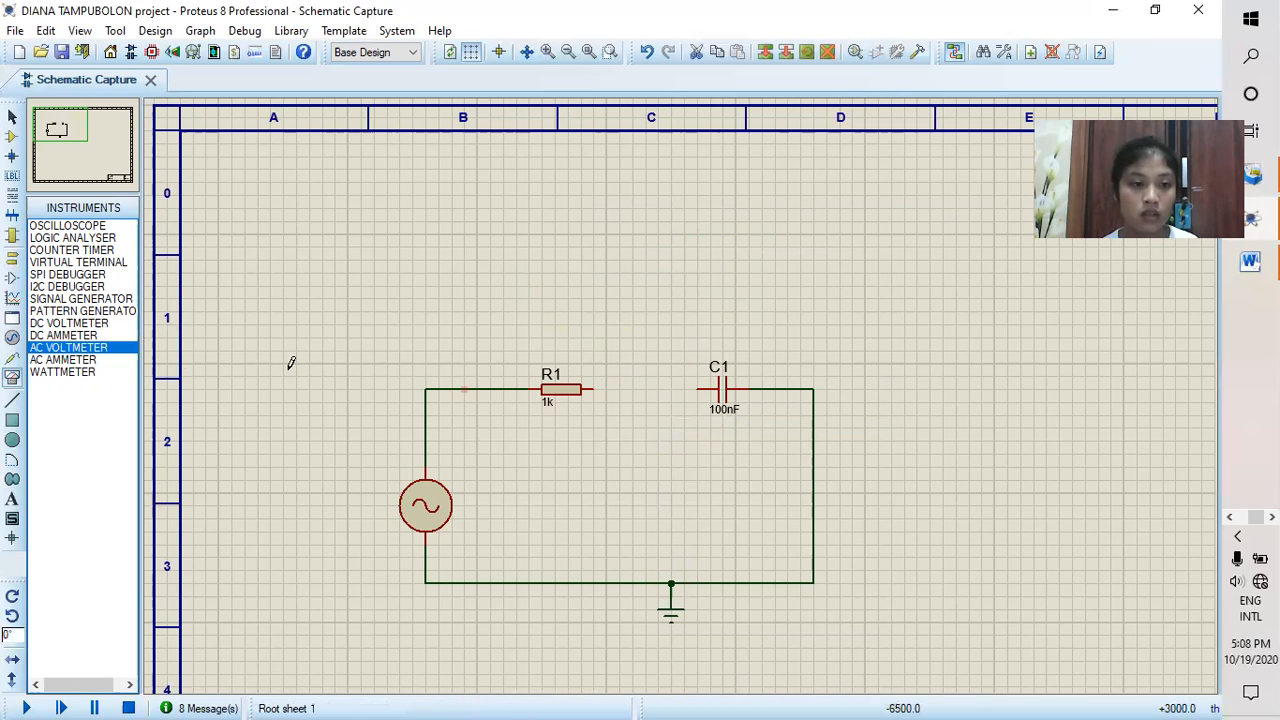
Step: Place an AC ammeter above the gap between R1 and C1 and wire it in series, negative terminal to C1 and positive terminal to R1
click(63, 360)
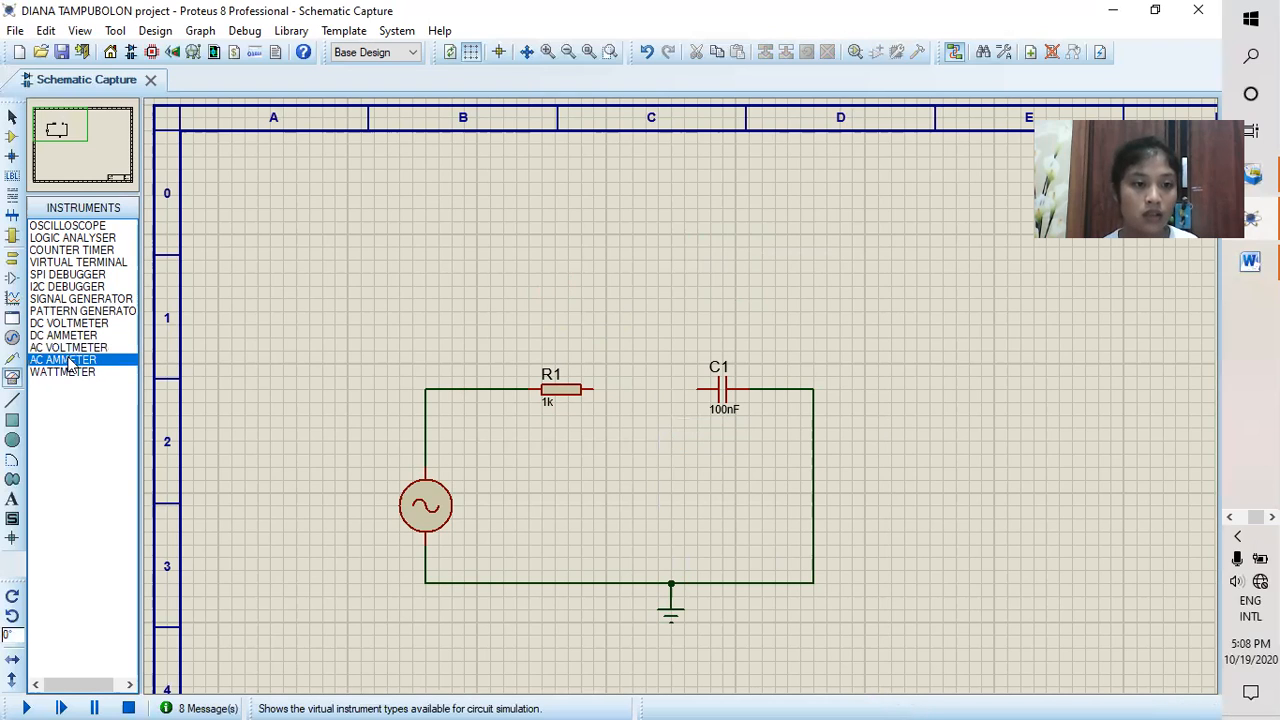
click(645, 318)
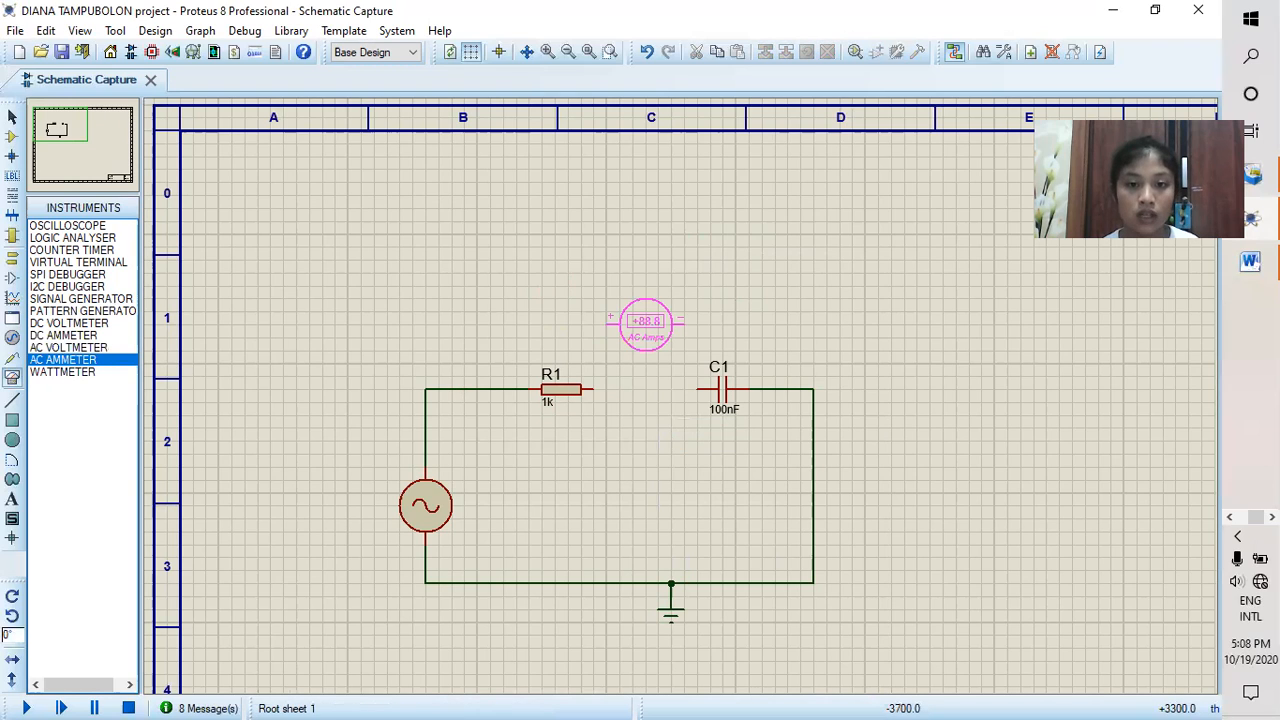
click(645, 321)
click(682, 320)
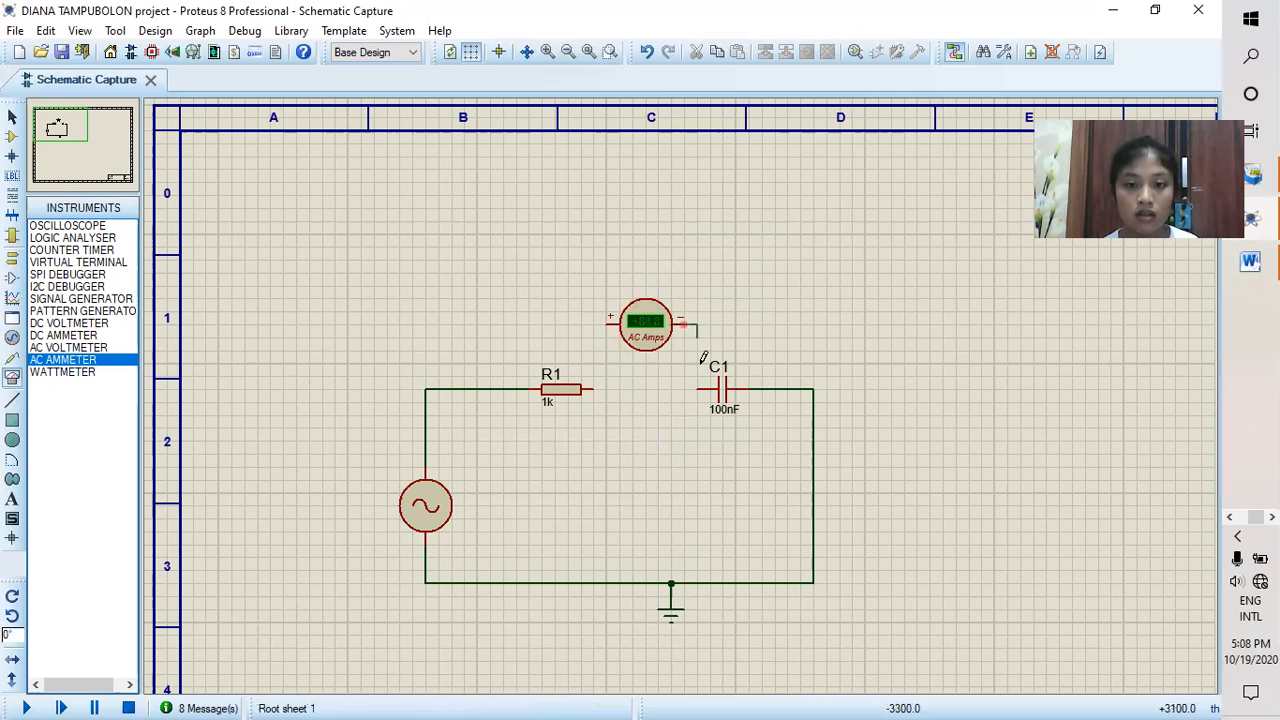
click(700, 388)
click(607, 321)
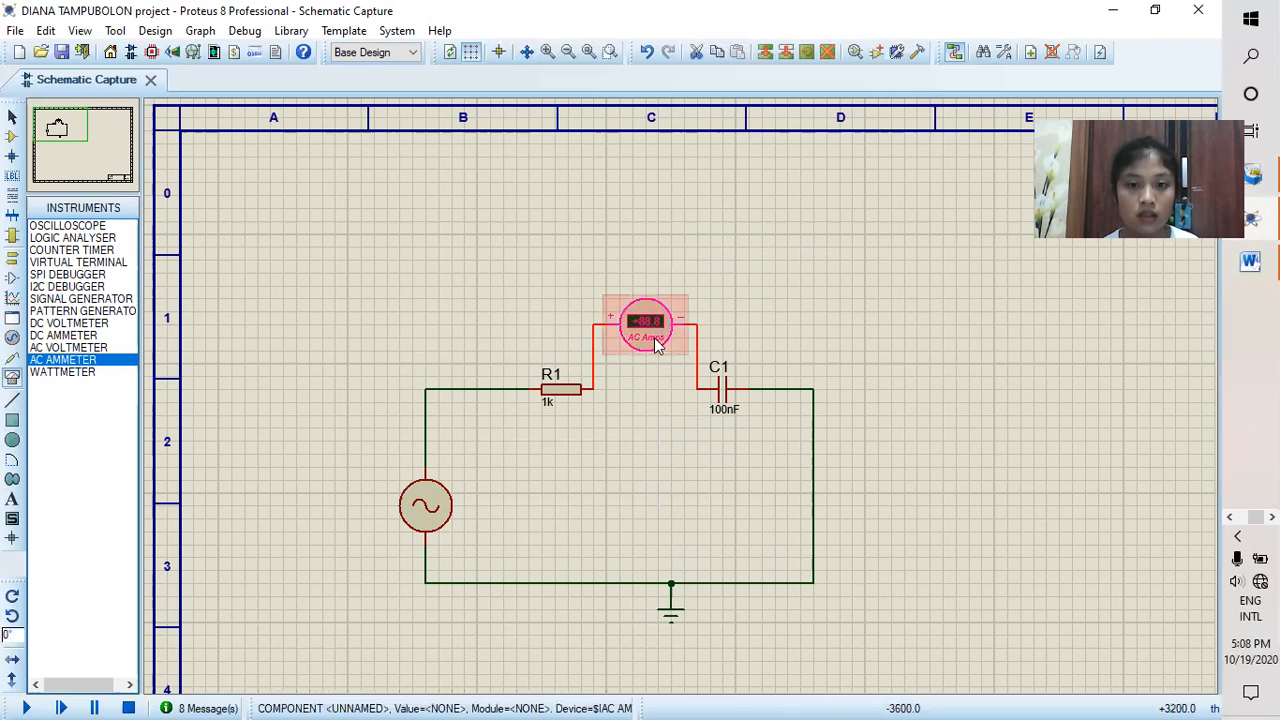
Step: Set the AC ammeter's display range to Milliamps and run the simulation
double_click(656, 343)
click(651, 297)
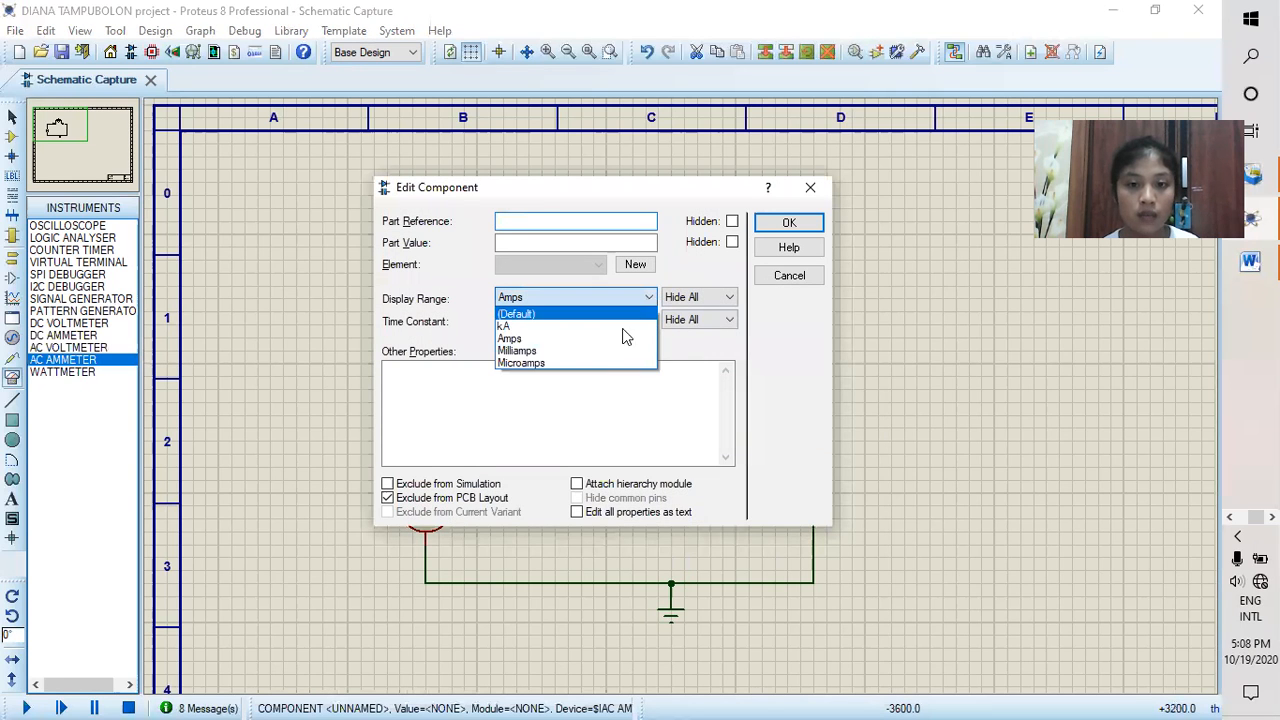
click(575, 349)
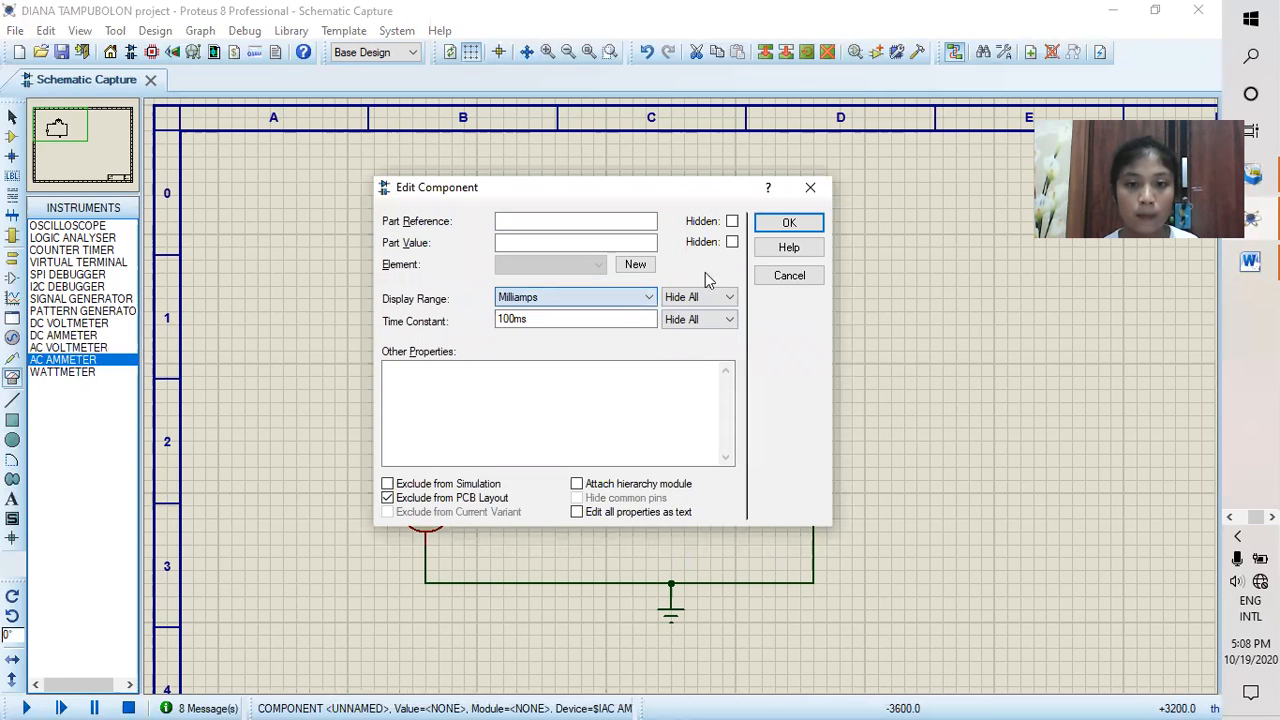
click(788, 222)
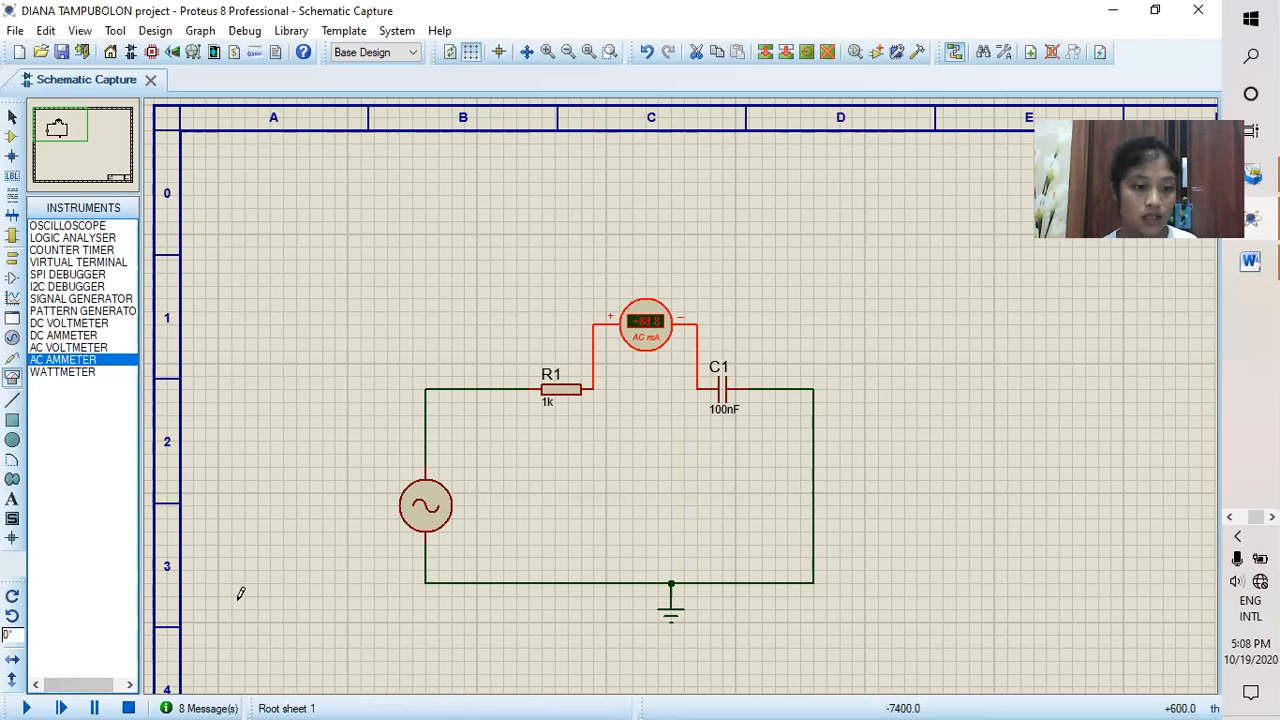
click(27, 707)
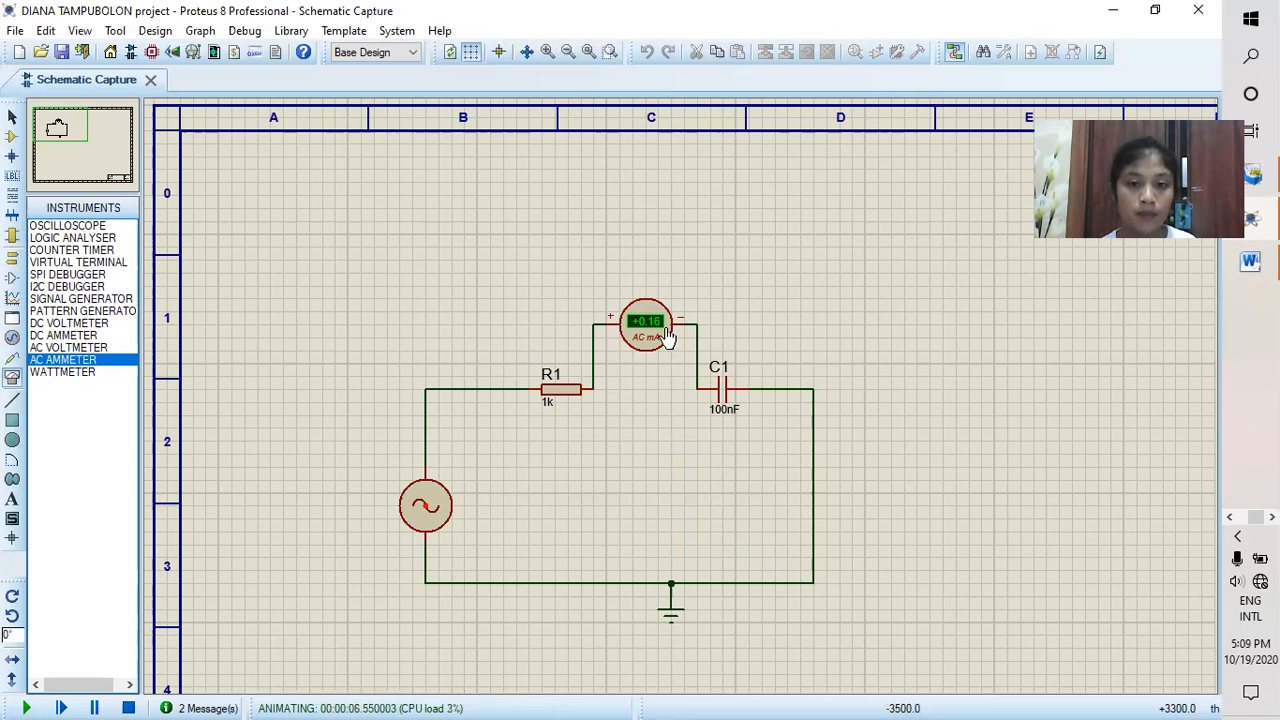
Step: Stop the simulation and set the alternator's frequency to 100Hz
click(128, 708)
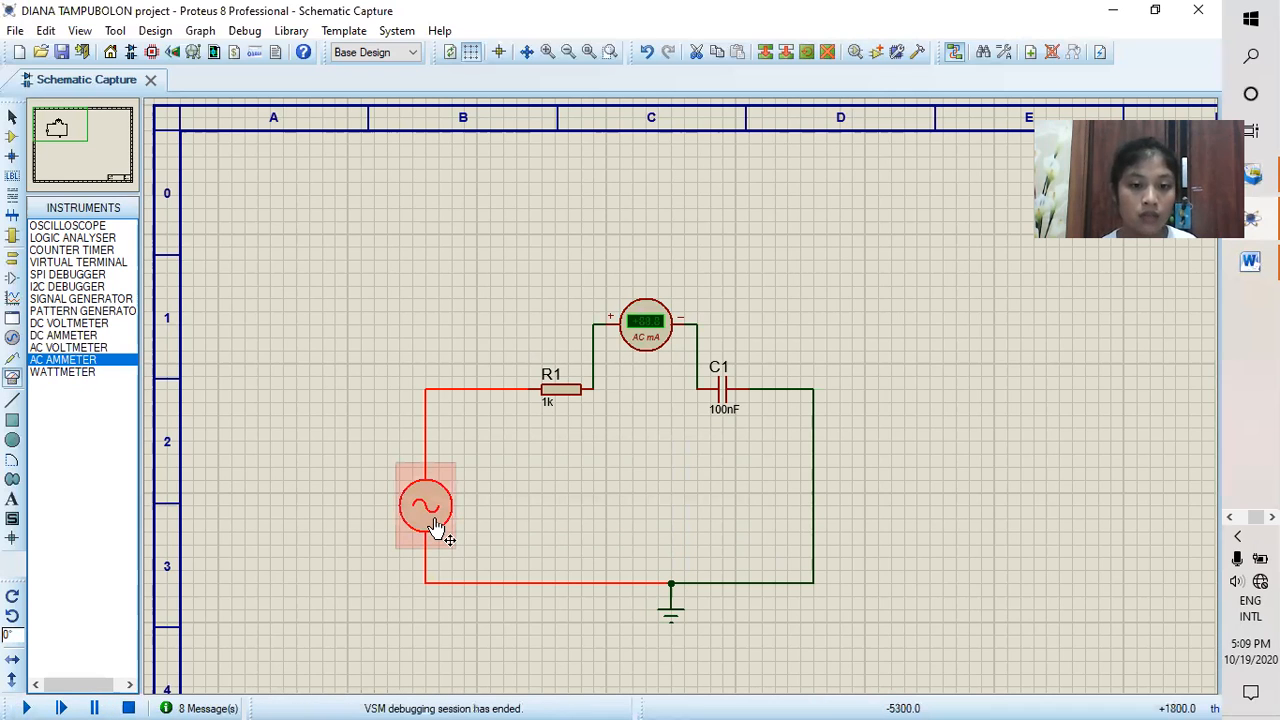
double_click(435, 527)
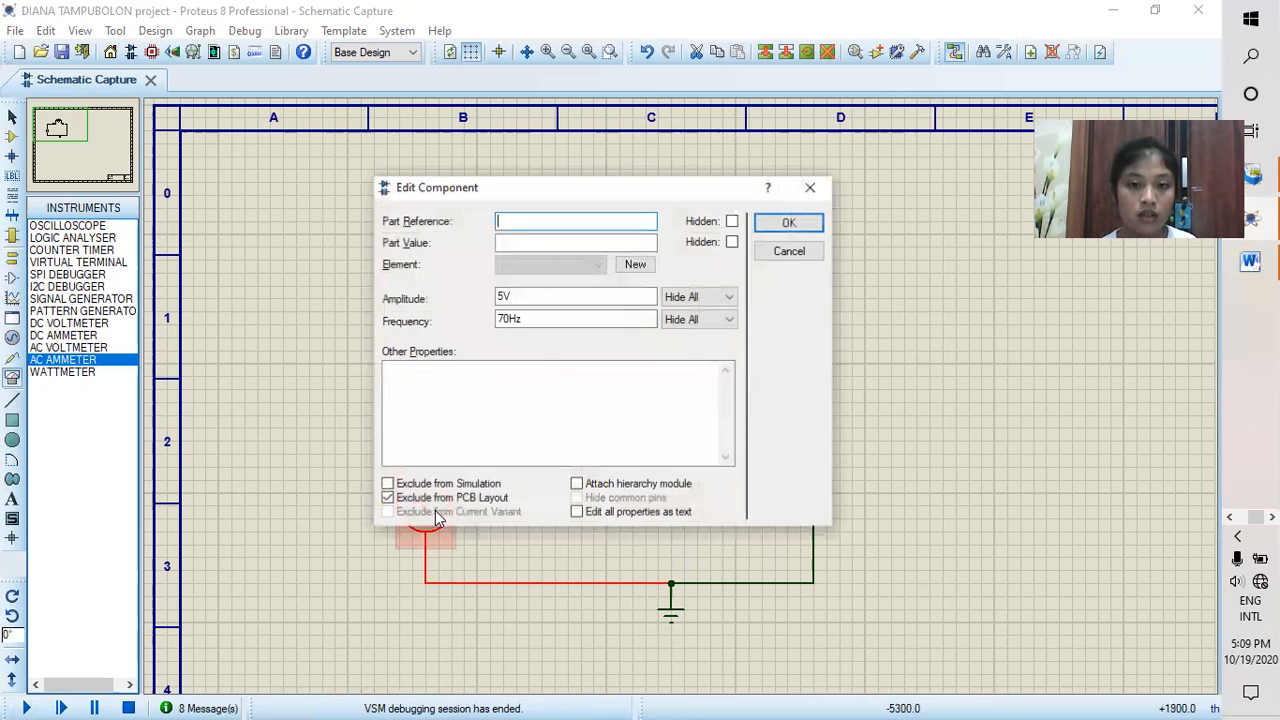
click(498, 321)
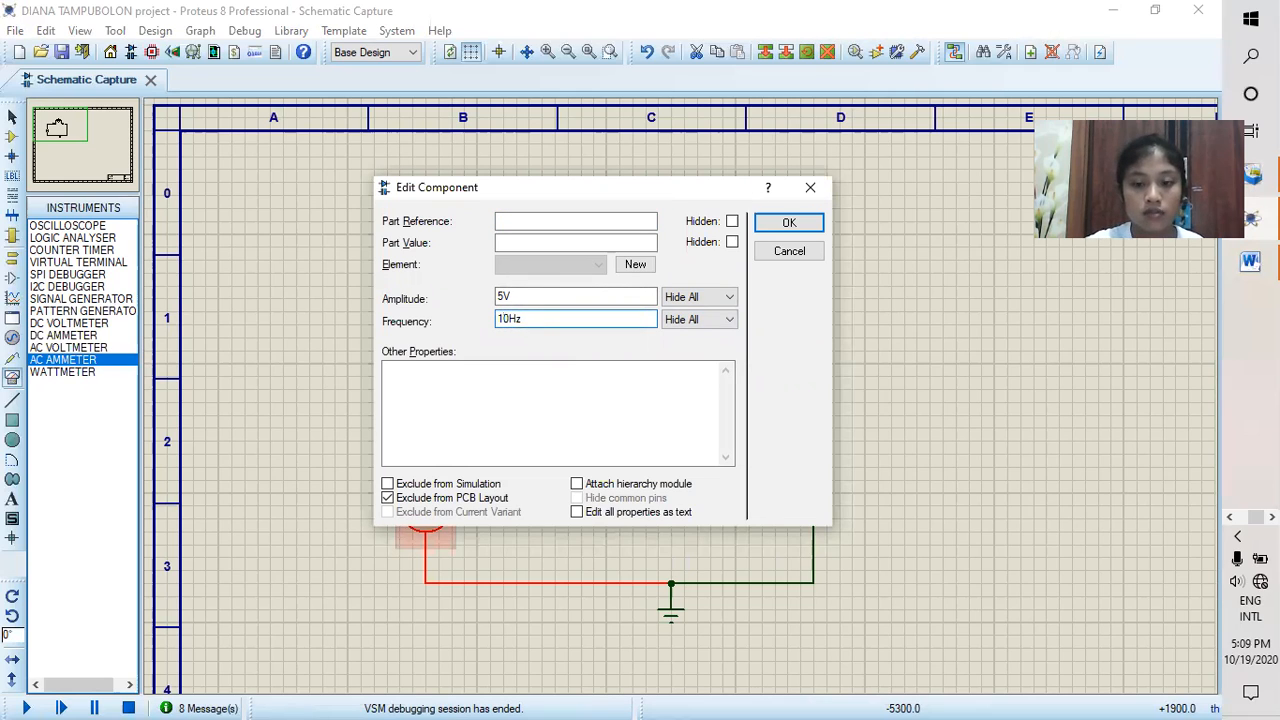
text(0)
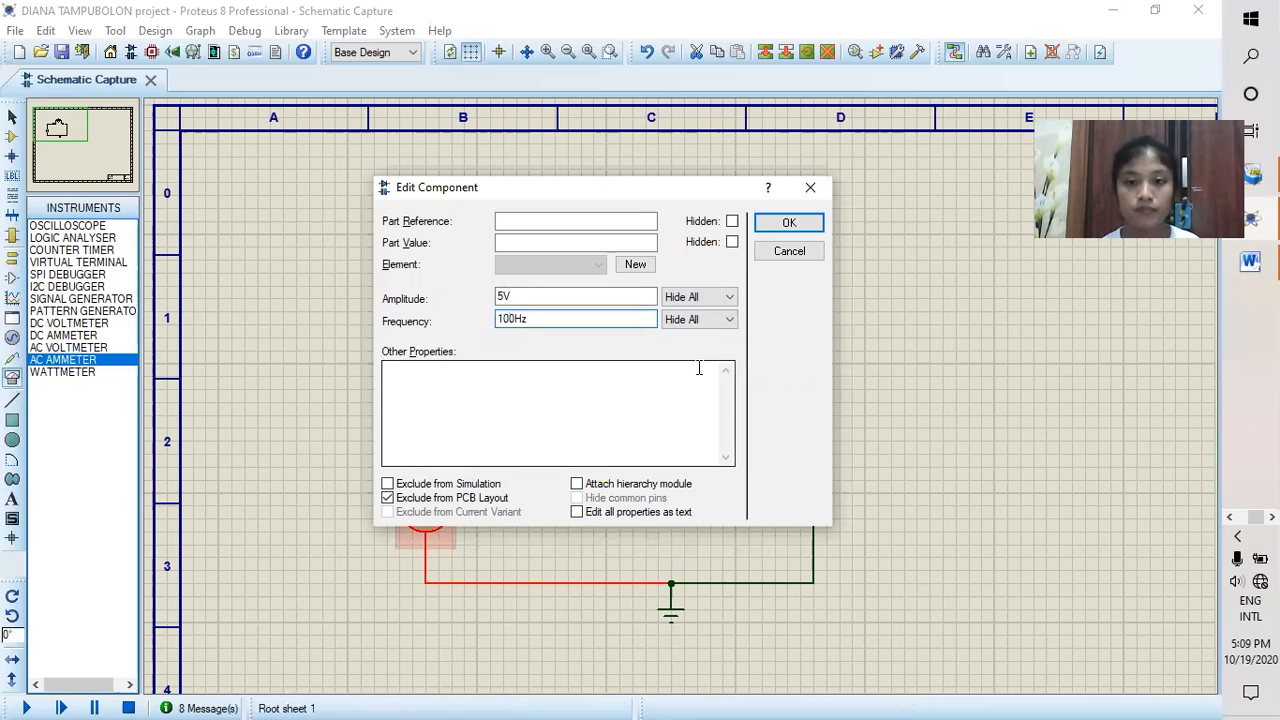
click(813, 228)
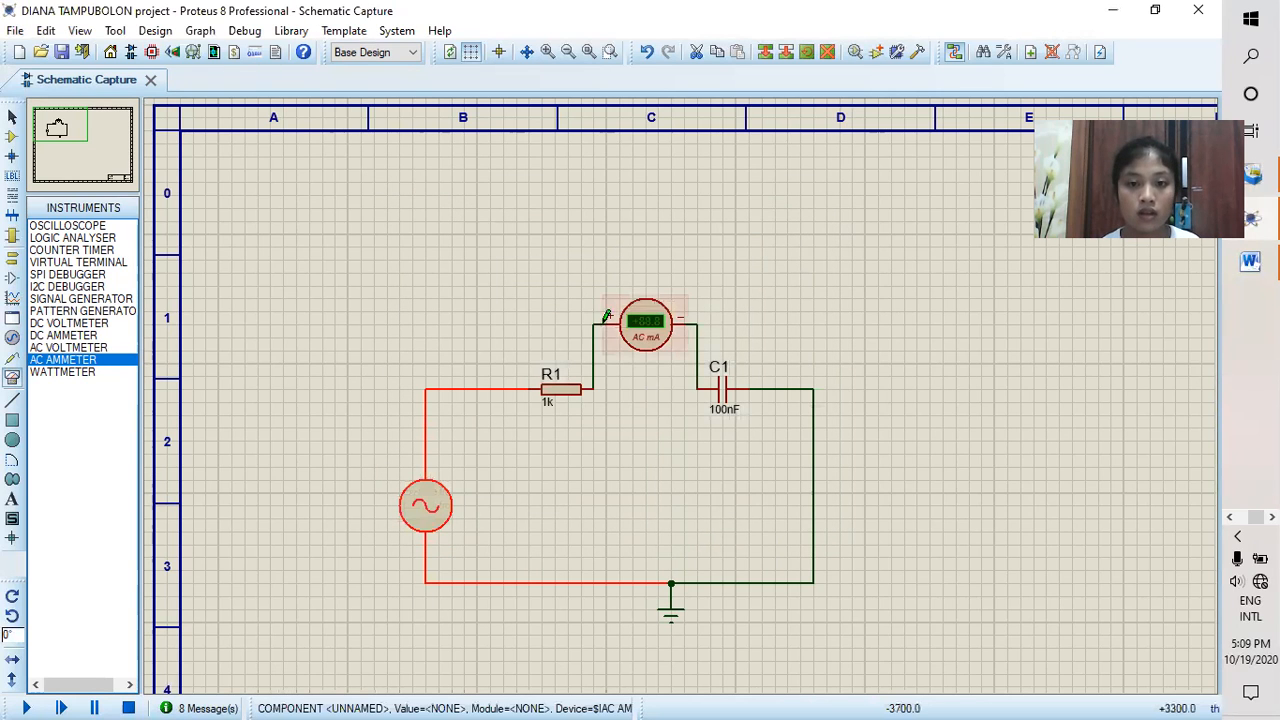
Step: Delete the AC ammeter and reconnect R1 directly to C1 with a wire
right_click(660, 318)
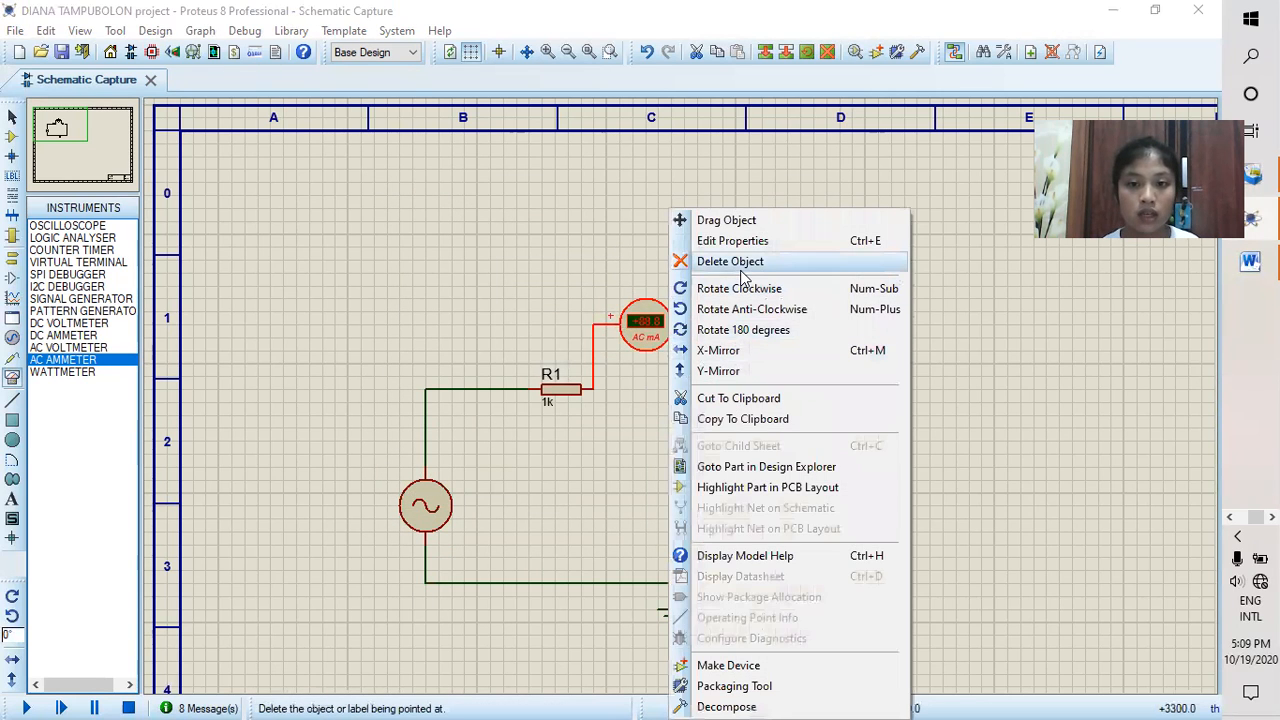
click(743, 268)
click(595, 388)
click(699, 388)
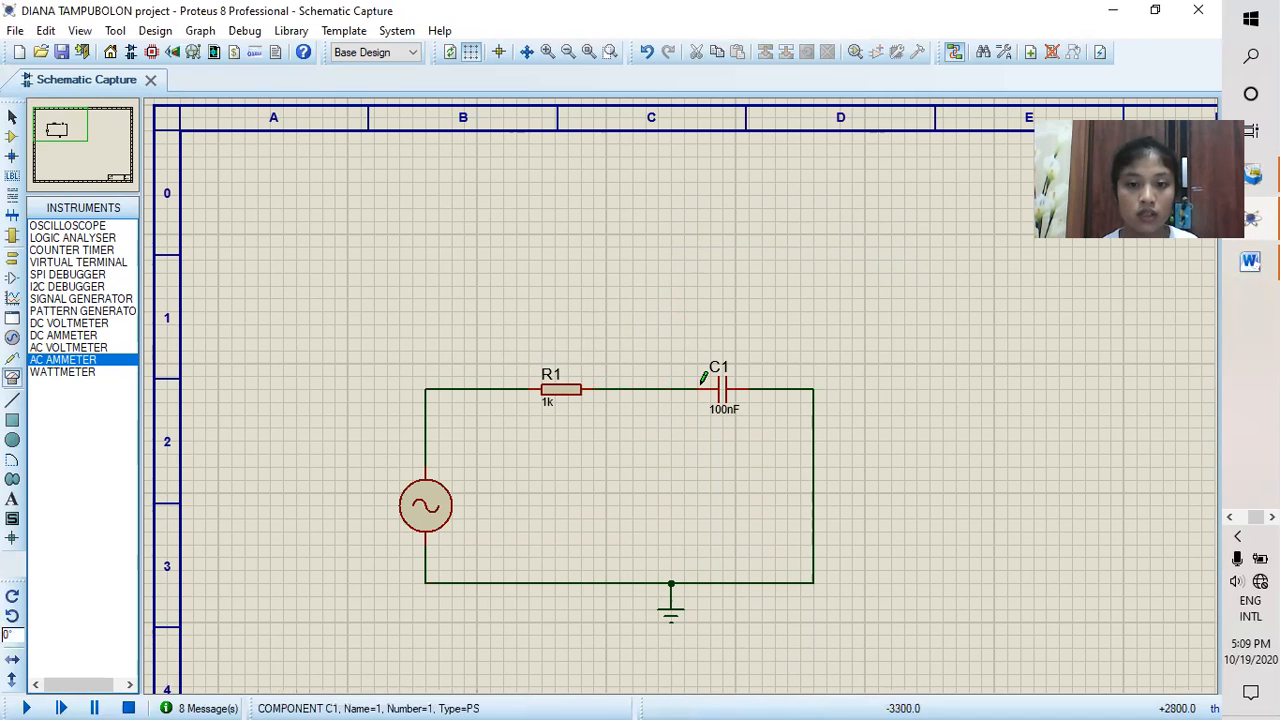
Step: Place two AC voltmeters for the 100Hz measurement, one above R1 and one above C1
click(68, 347)
click(556, 284)
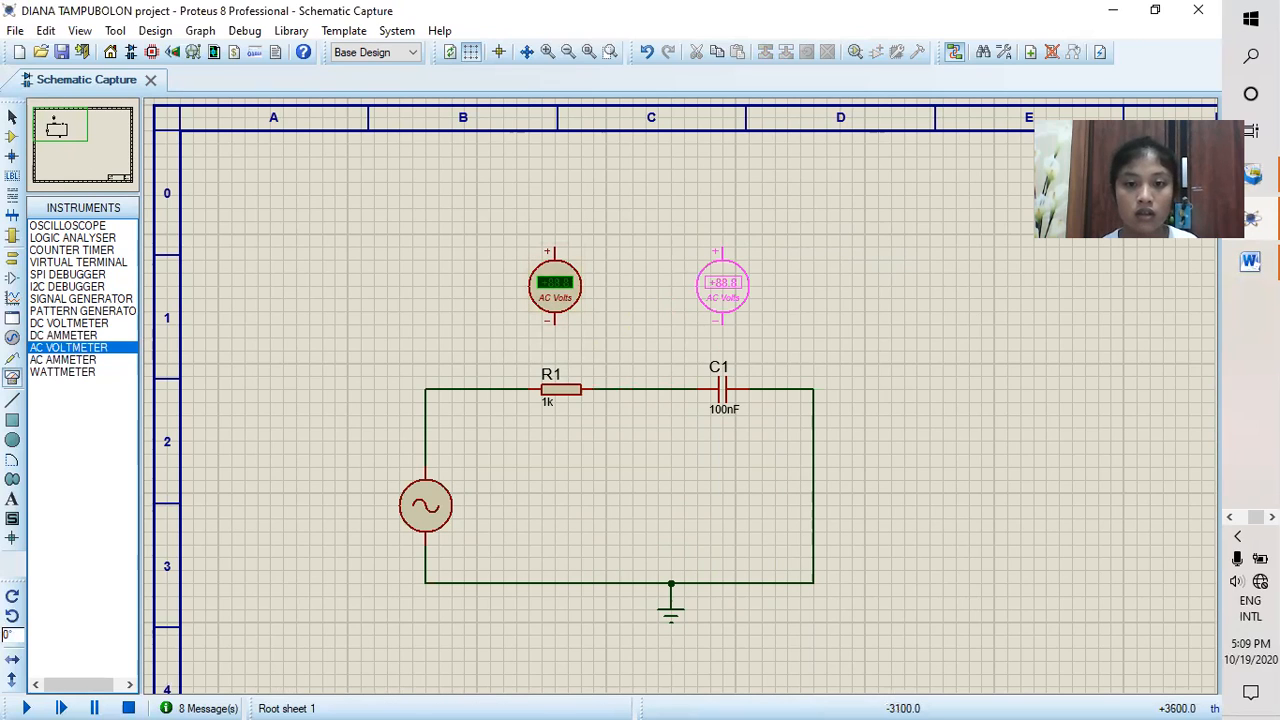
click(722, 287)
Step: Wire the voltmeter above R1 across the resistor, negative terminal on the C1 side and positive terminal on the alternator side
click(555, 318)
click(605, 389)
click(556, 242)
click(503, 389)
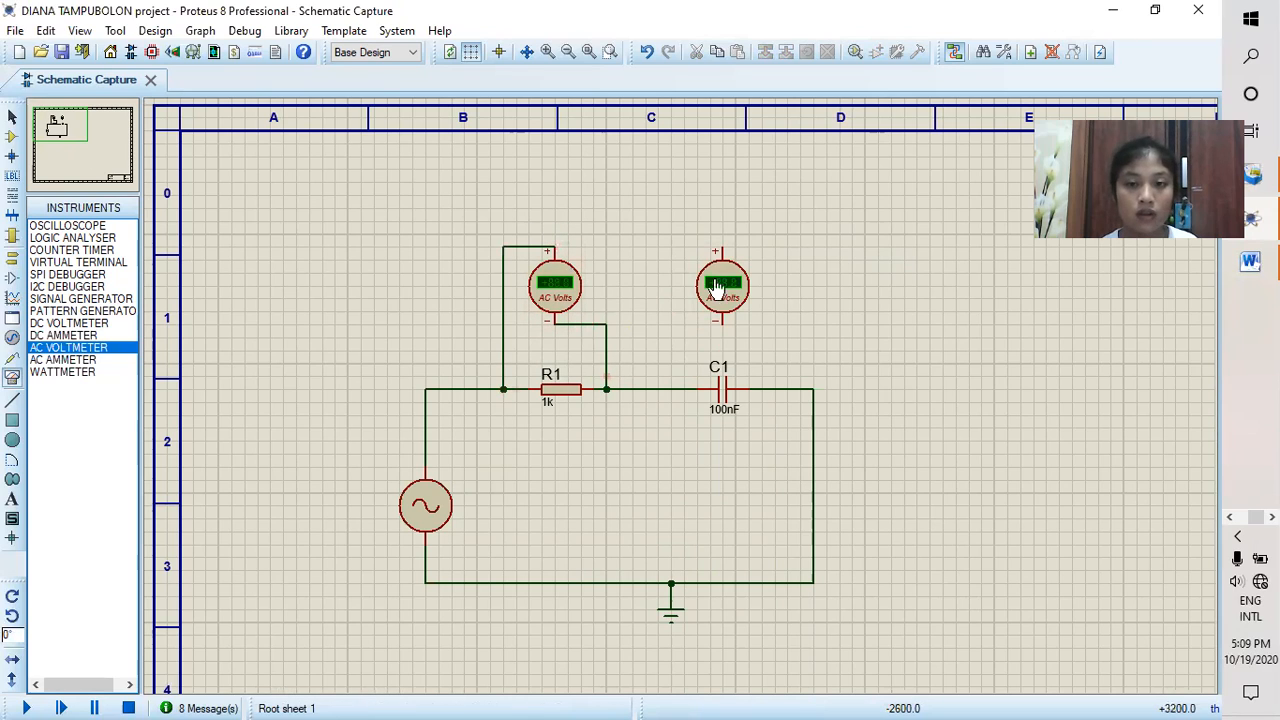
Step: Wire the voltmeter above C1 across the capacitor, positive terminal on the R1 side and negative terminal on the ground side, and run the simulation
click(677, 245)
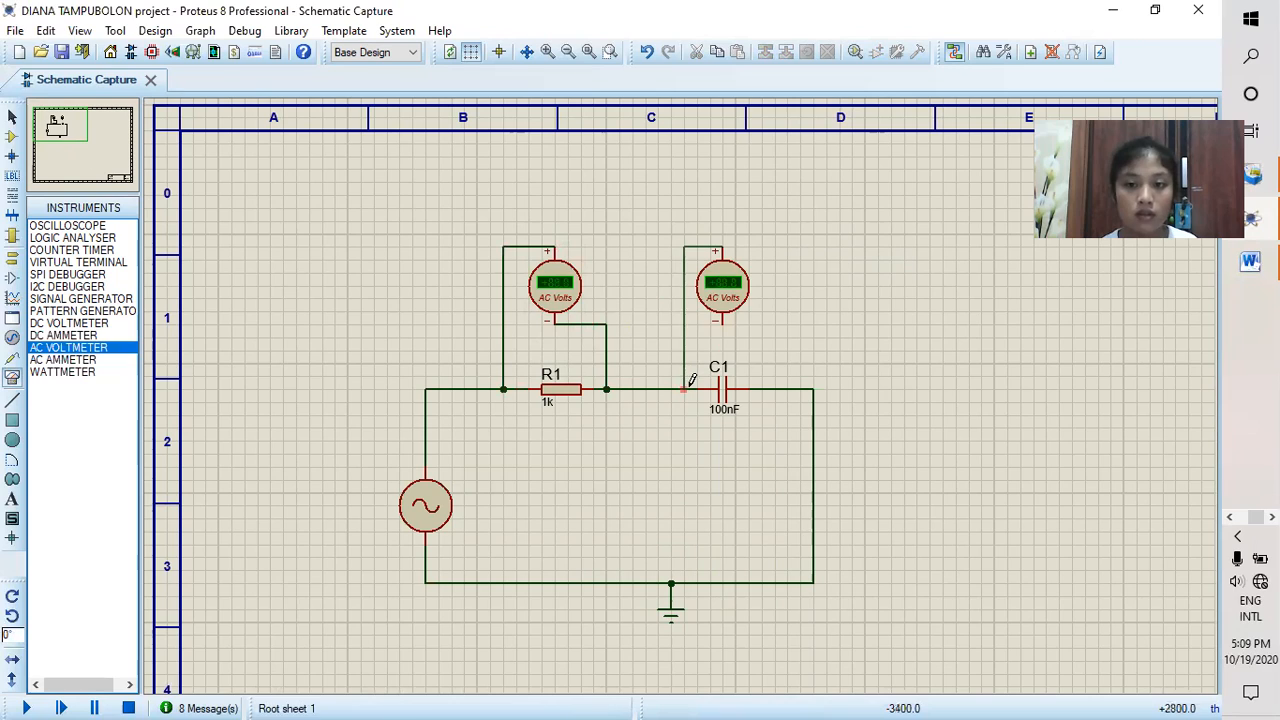
click(684, 389)
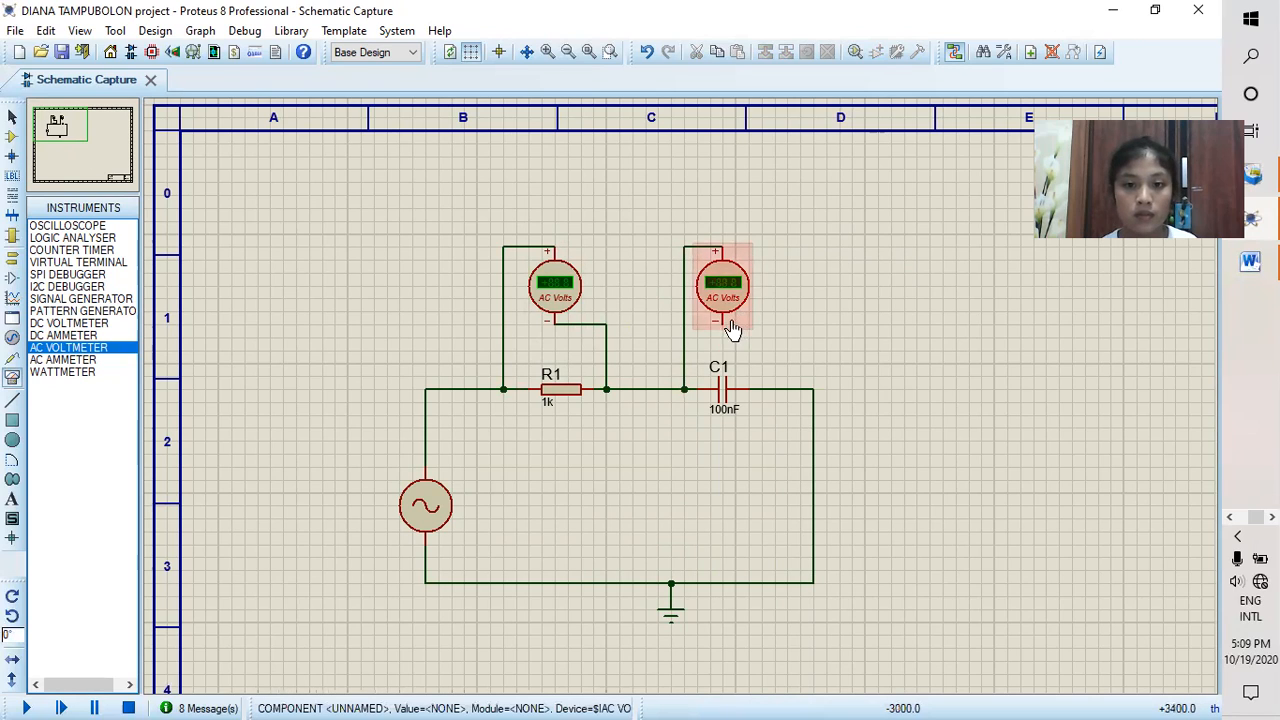
click(726, 321)
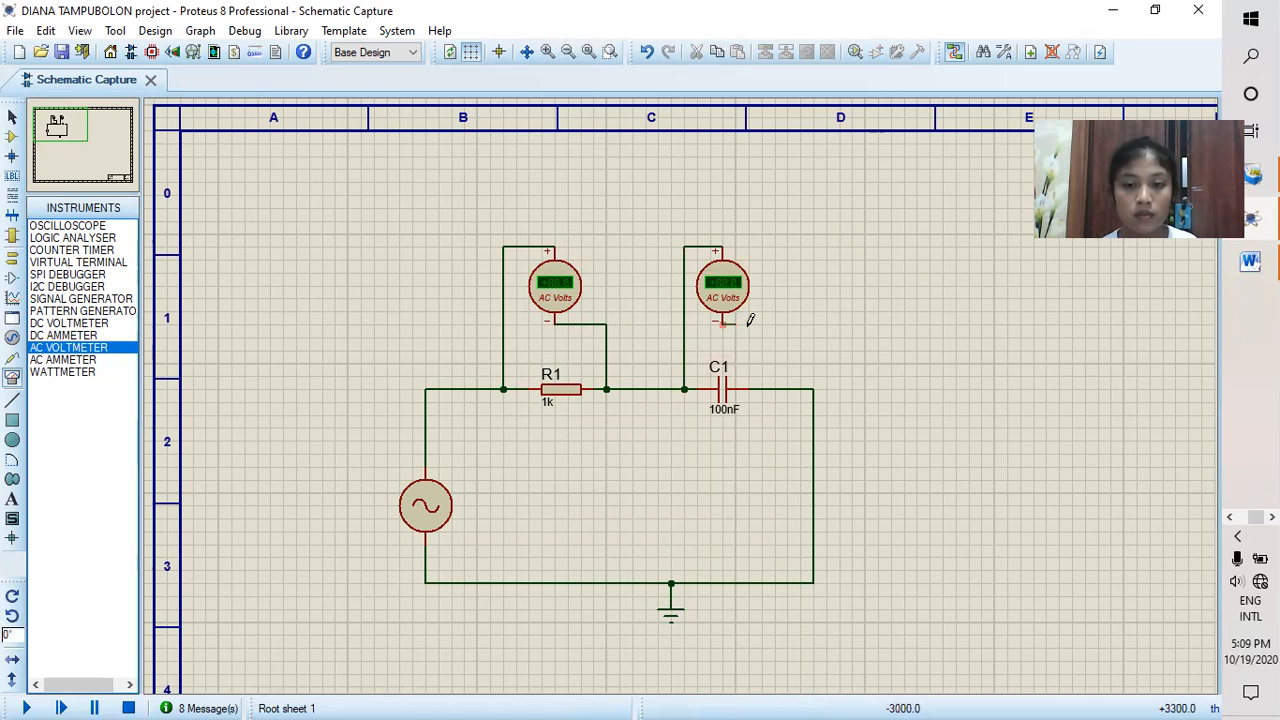
click(762, 389)
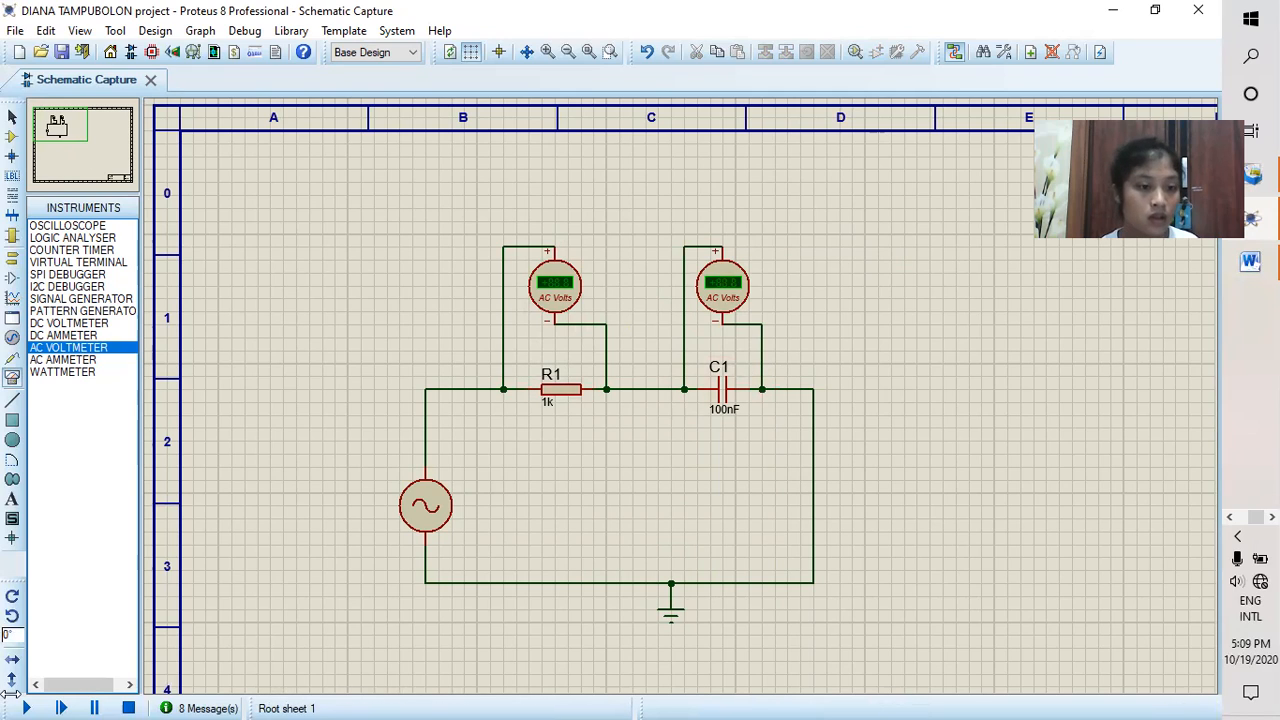
click(28, 706)
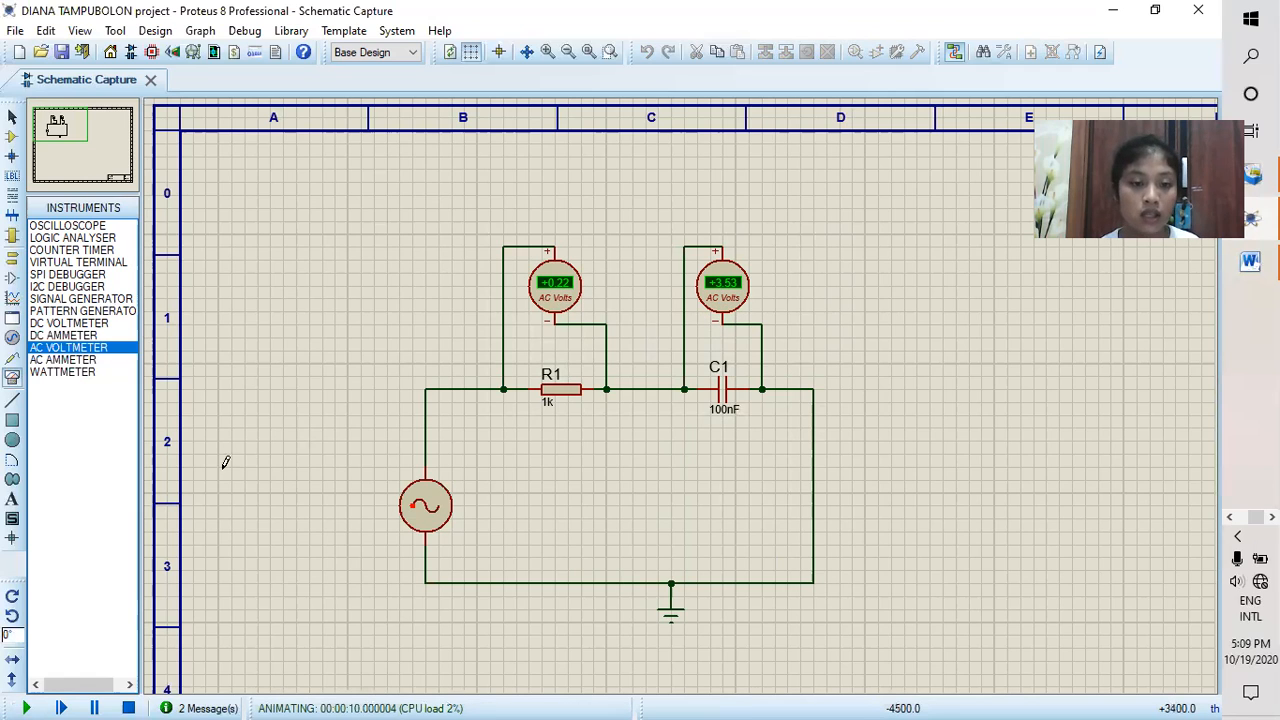
Step: Stop the simulation and delete both AC voltmeters and the wire between R1 and C1
click(128, 708)
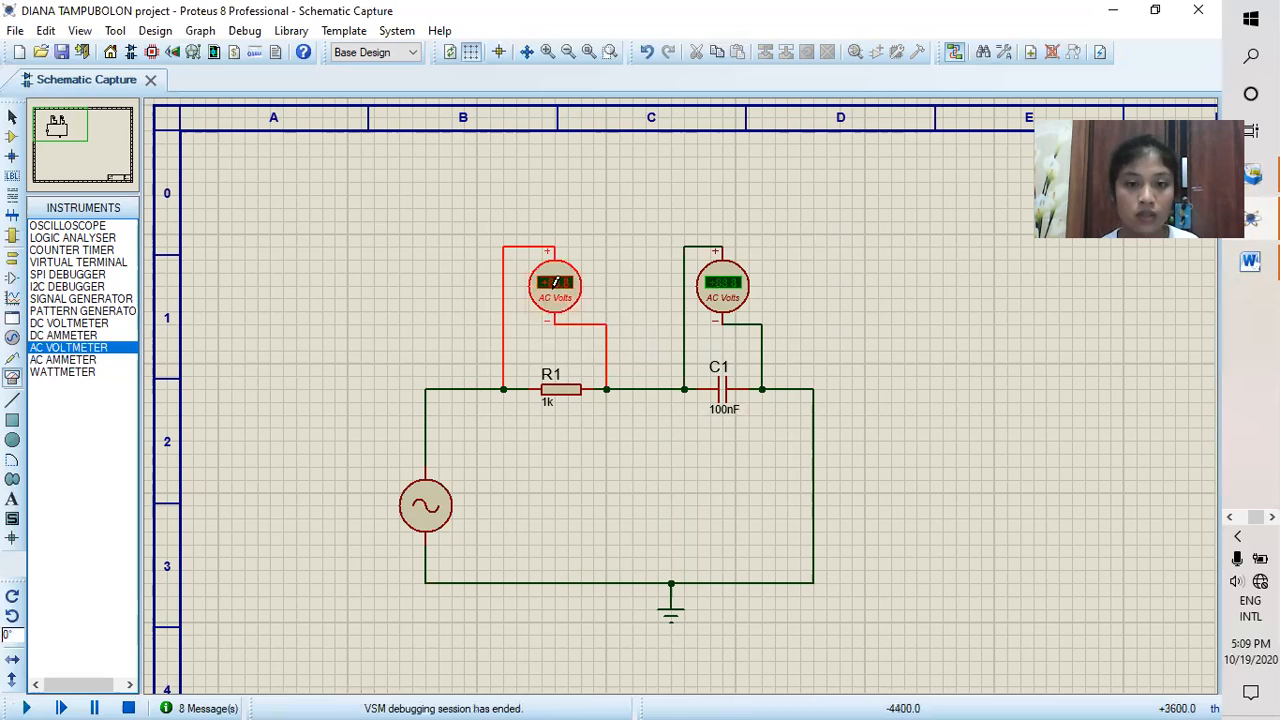
right_click(570, 288)
click(636, 262)
right_click(742, 288)
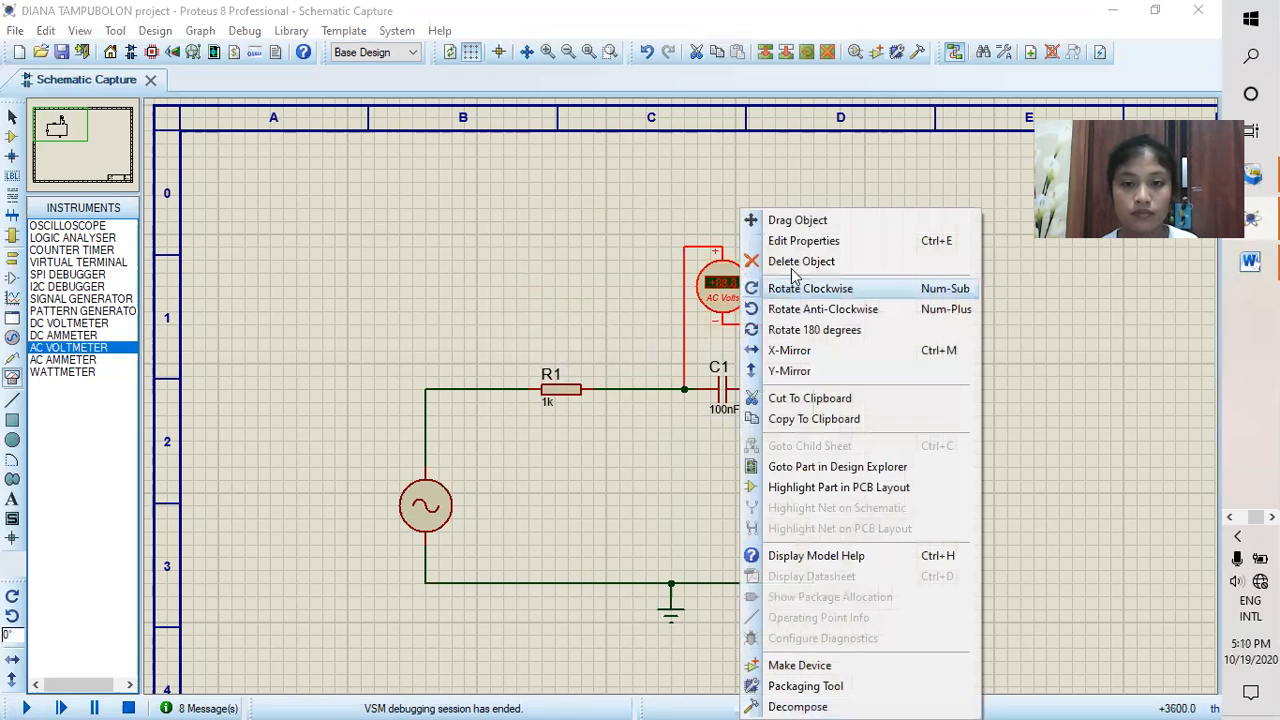
click(801, 262)
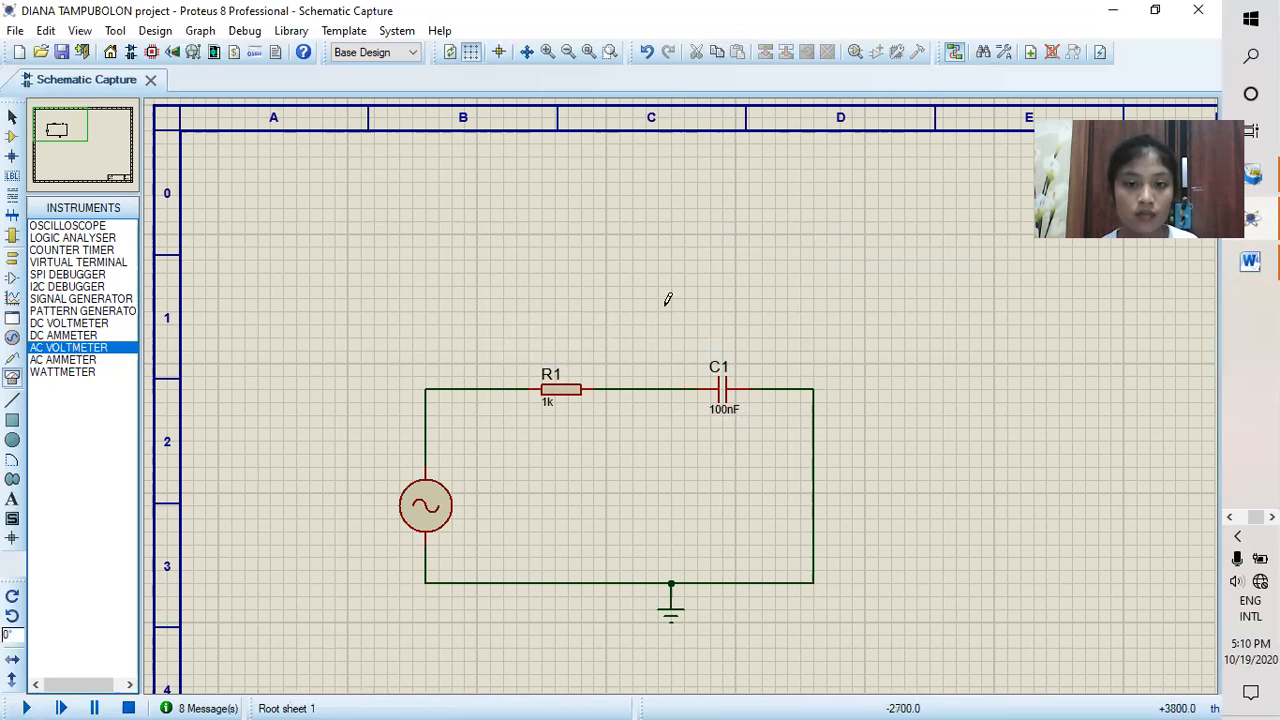
right_click(634, 390)
click(680, 433)
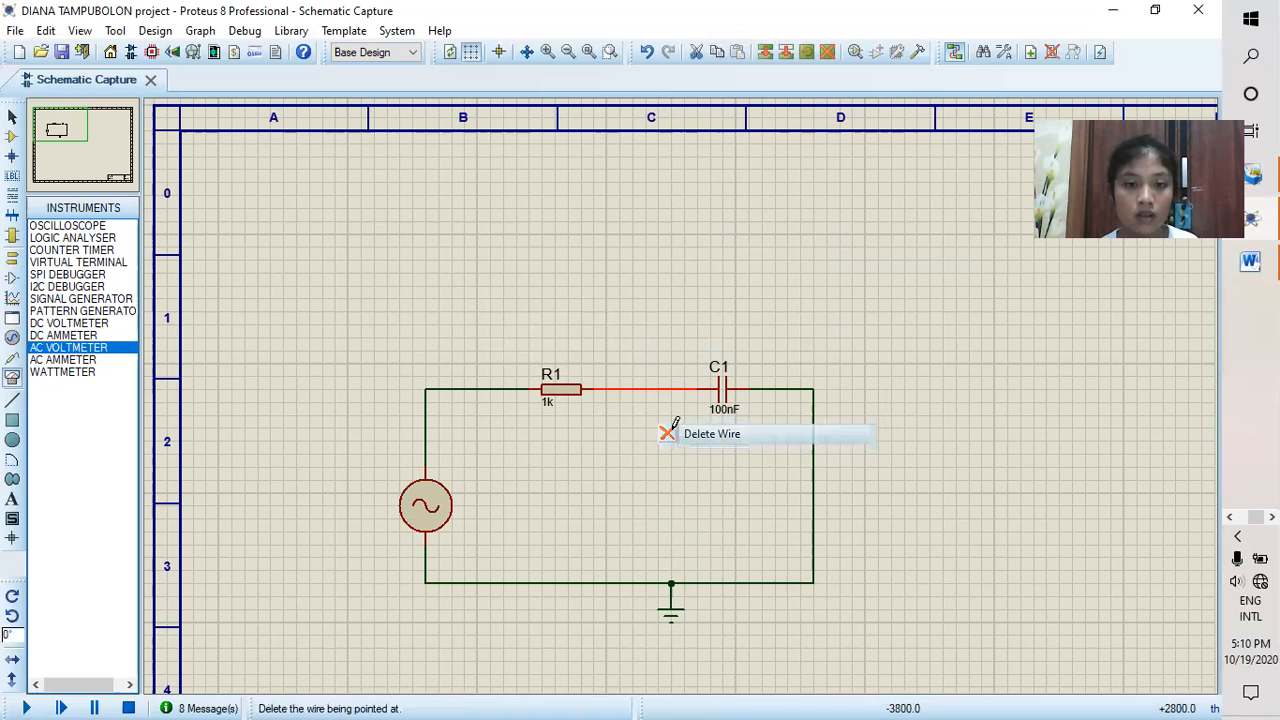
Step: Place an AC ammeter between R1 and C1, wiring its negative terminal to C1 and its positive terminal to R1
click(68, 362)
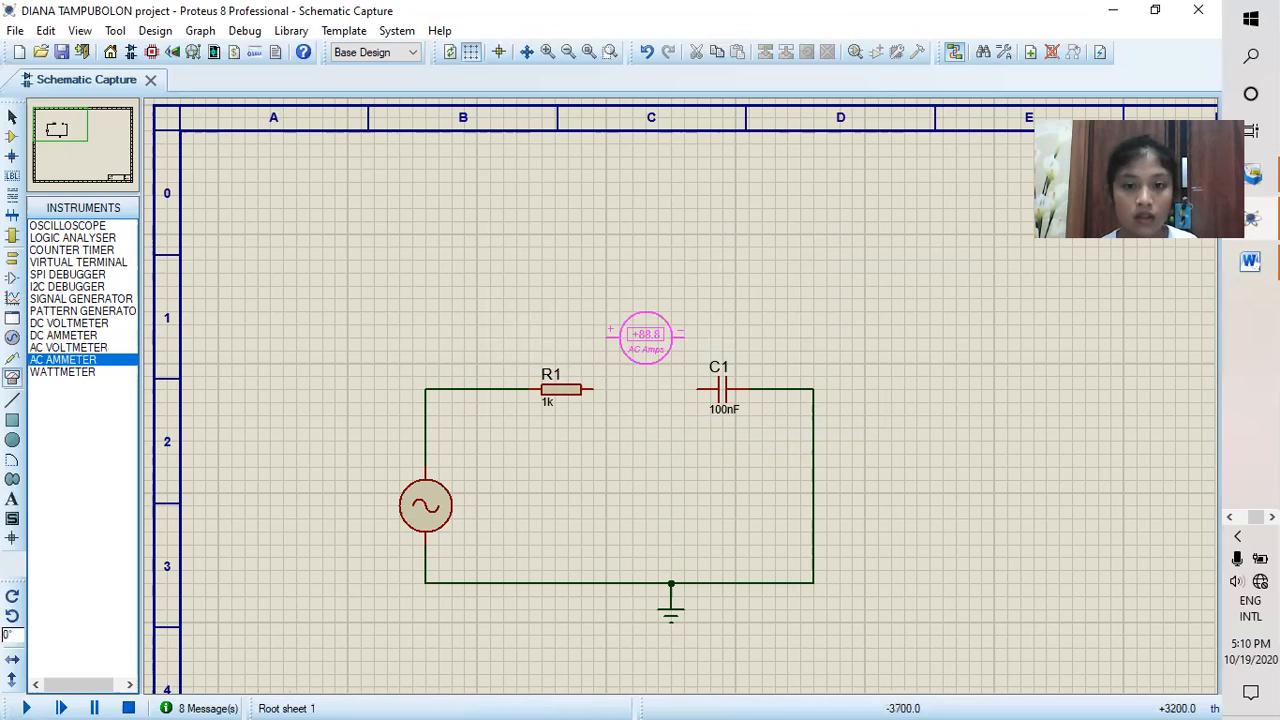
click(643, 350)
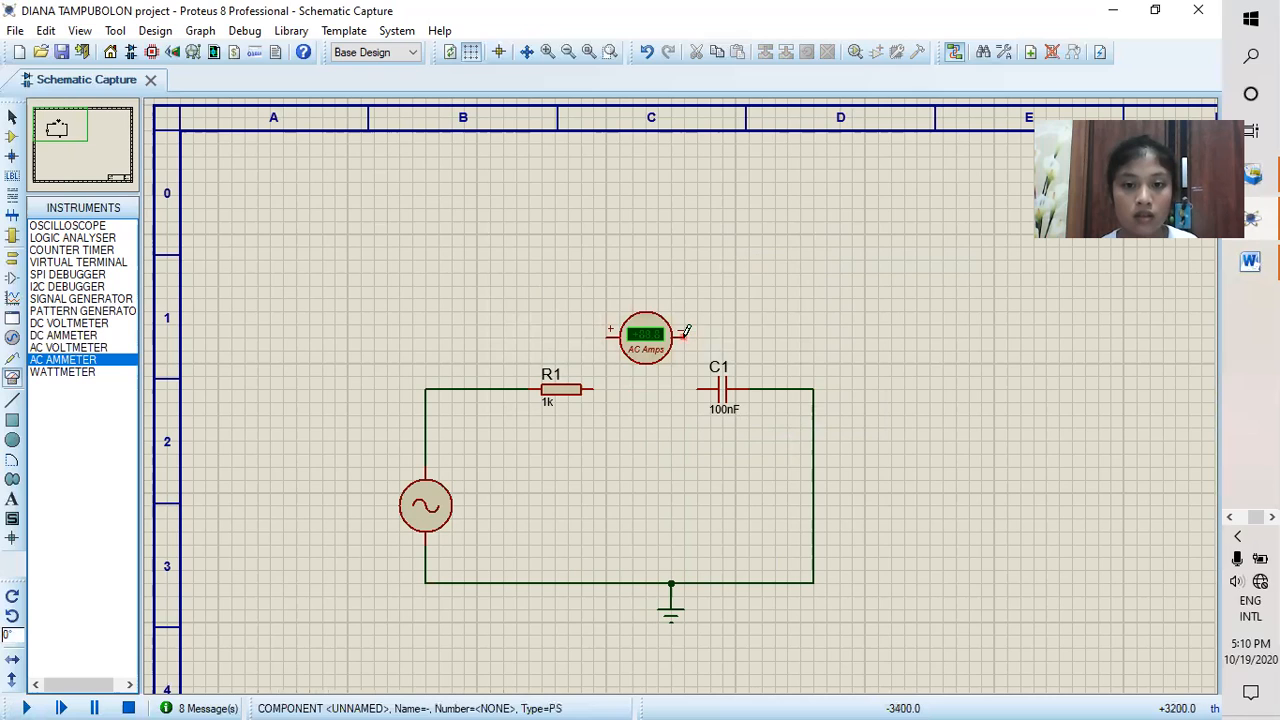
click(700, 388)
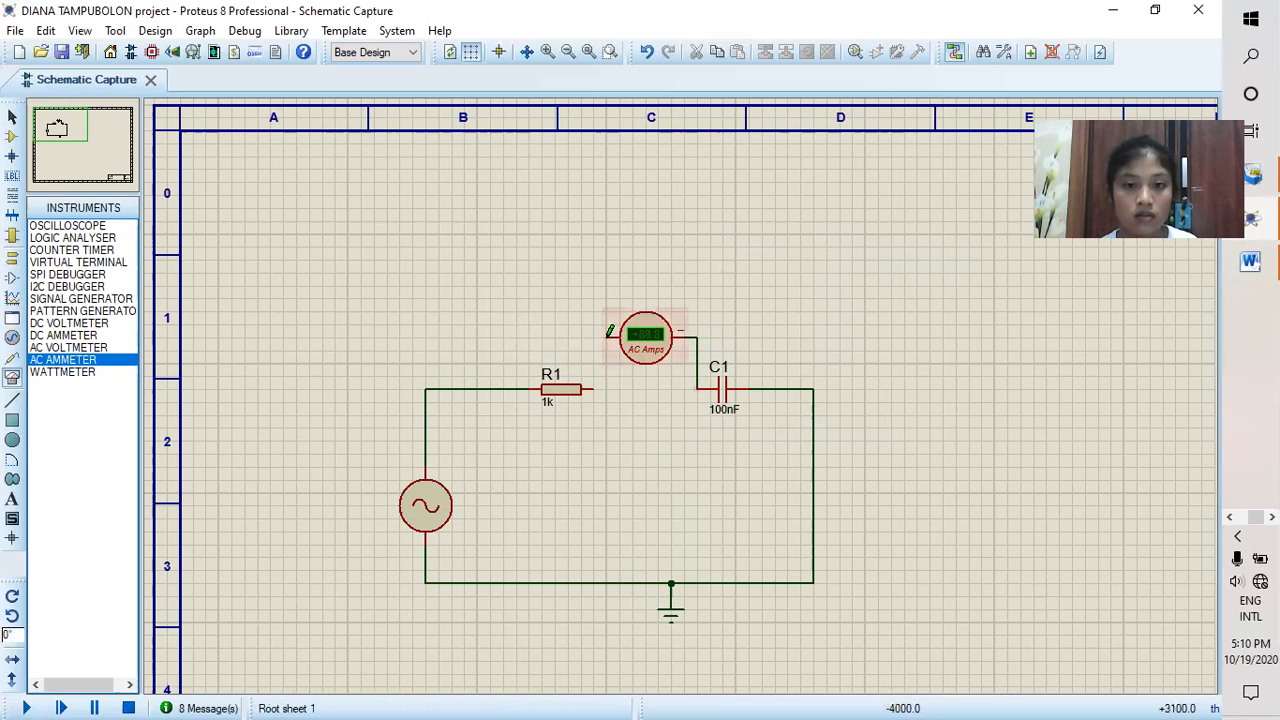
click(607, 337)
click(593, 389)
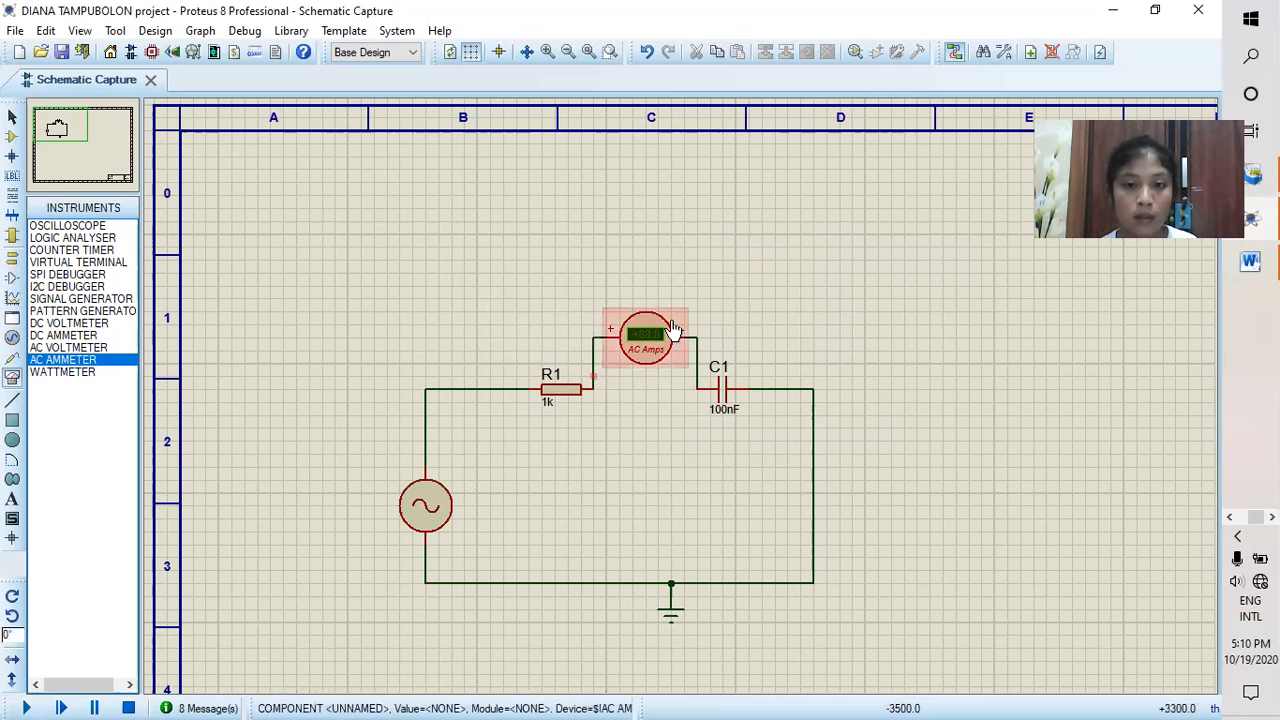
Step: Set the AC ammeter's display range to Milliamps and run the simulation
double_click(651, 355)
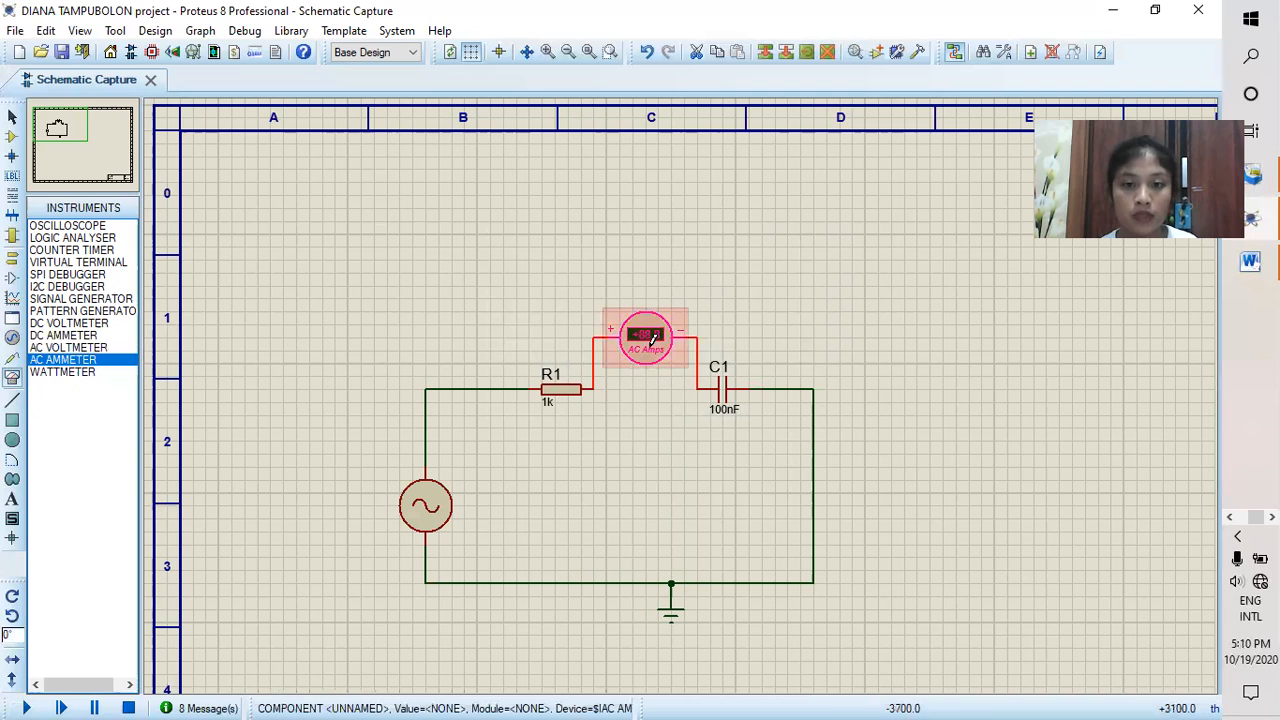
click(645, 298)
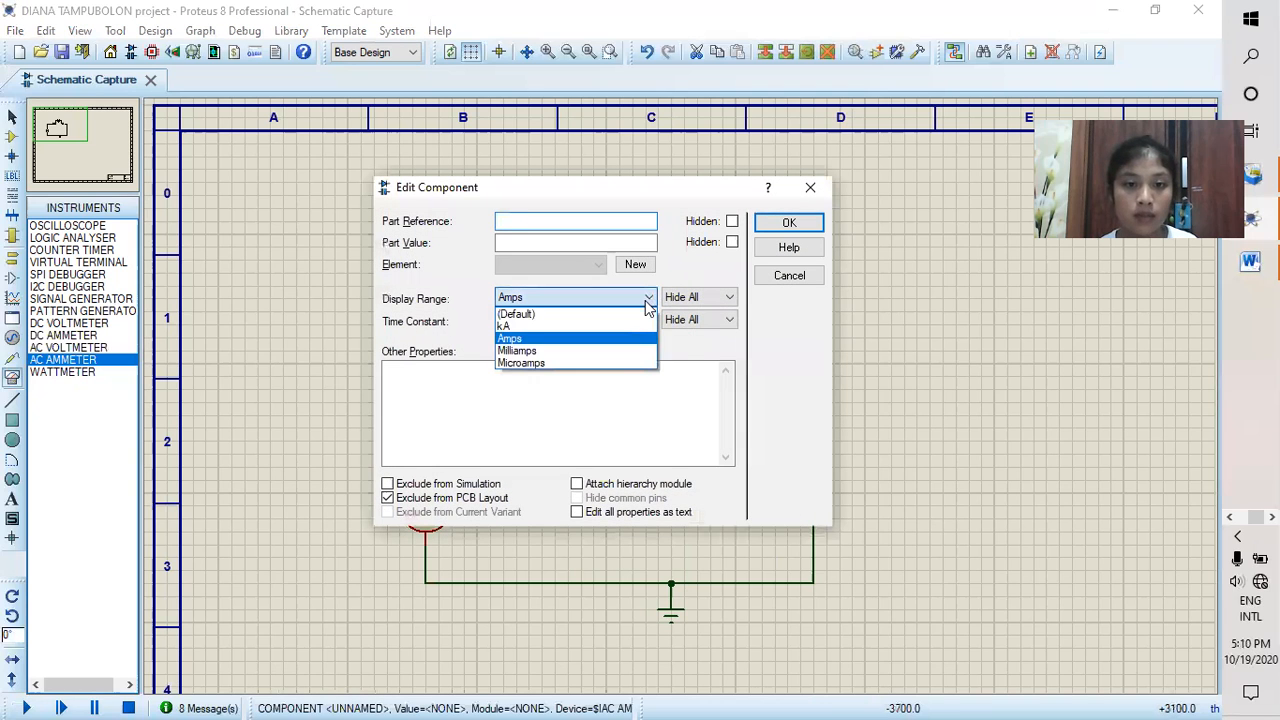
click(623, 352)
click(788, 222)
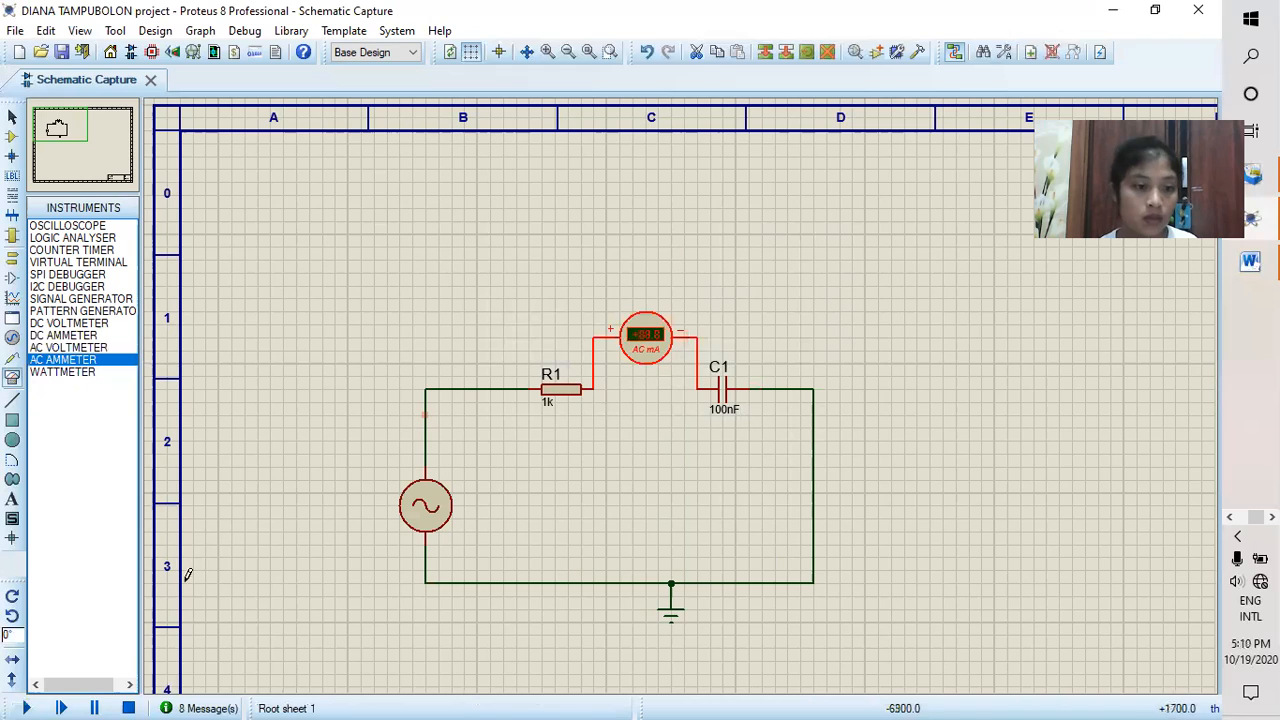
click(29, 699)
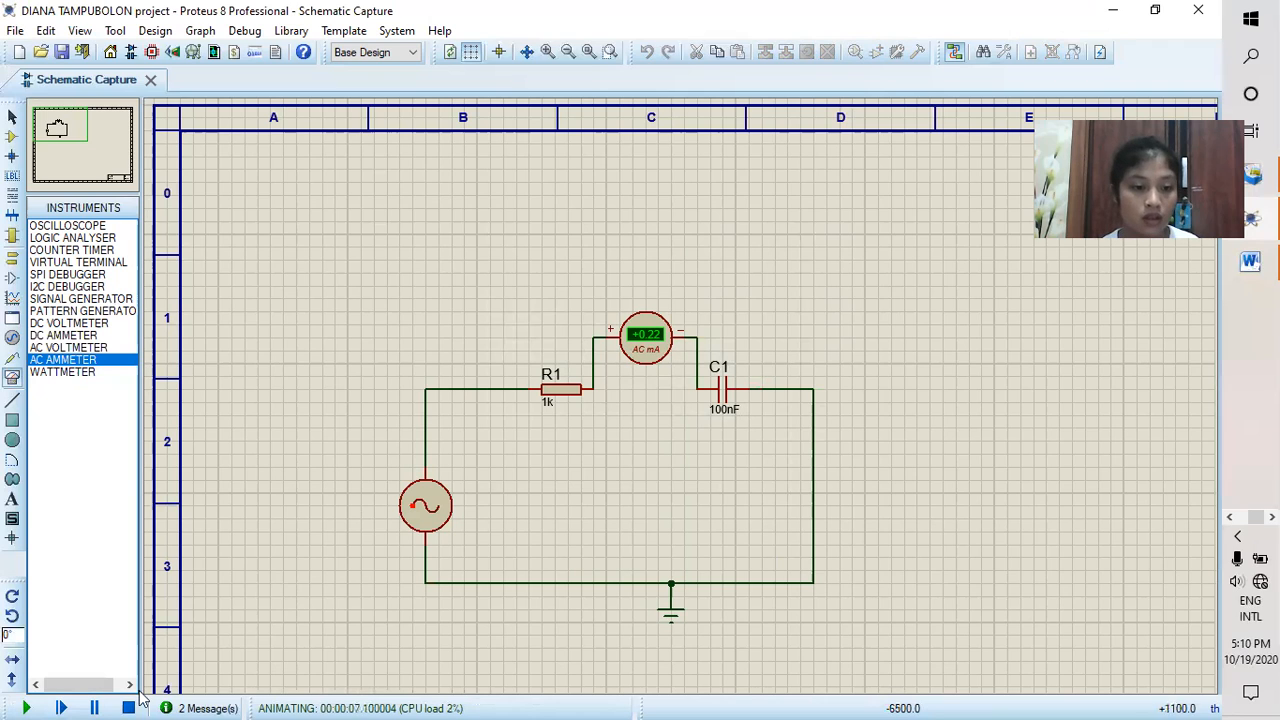
Step: Stop the simulation and delete the AC ammeter and capacitor C1 from the circuit
right_click(667, 326)
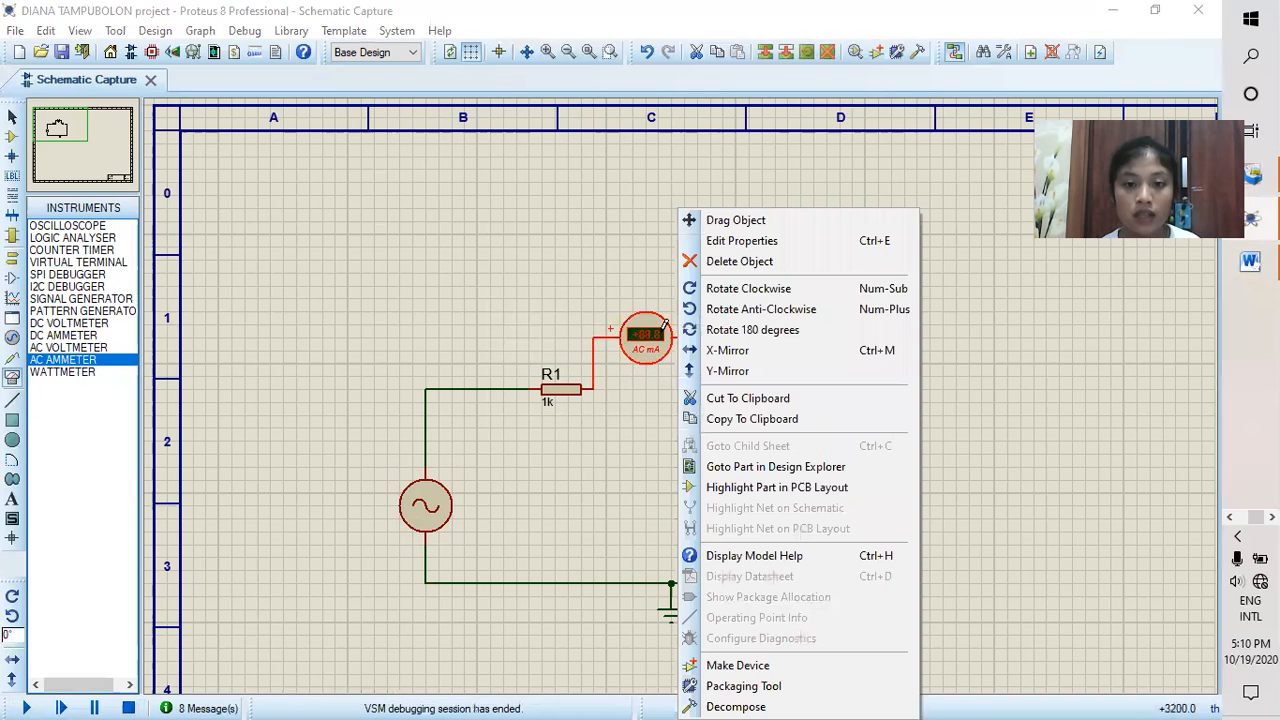
click(757, 261)
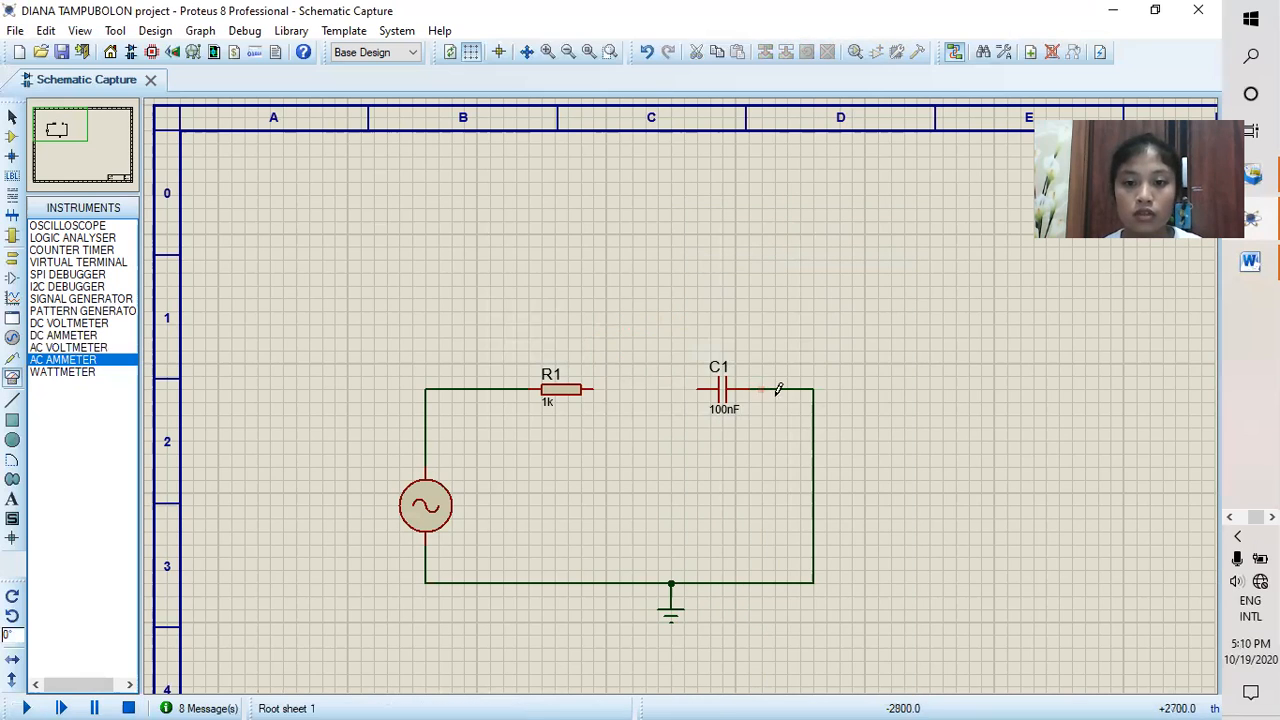
right_click(723, 400)
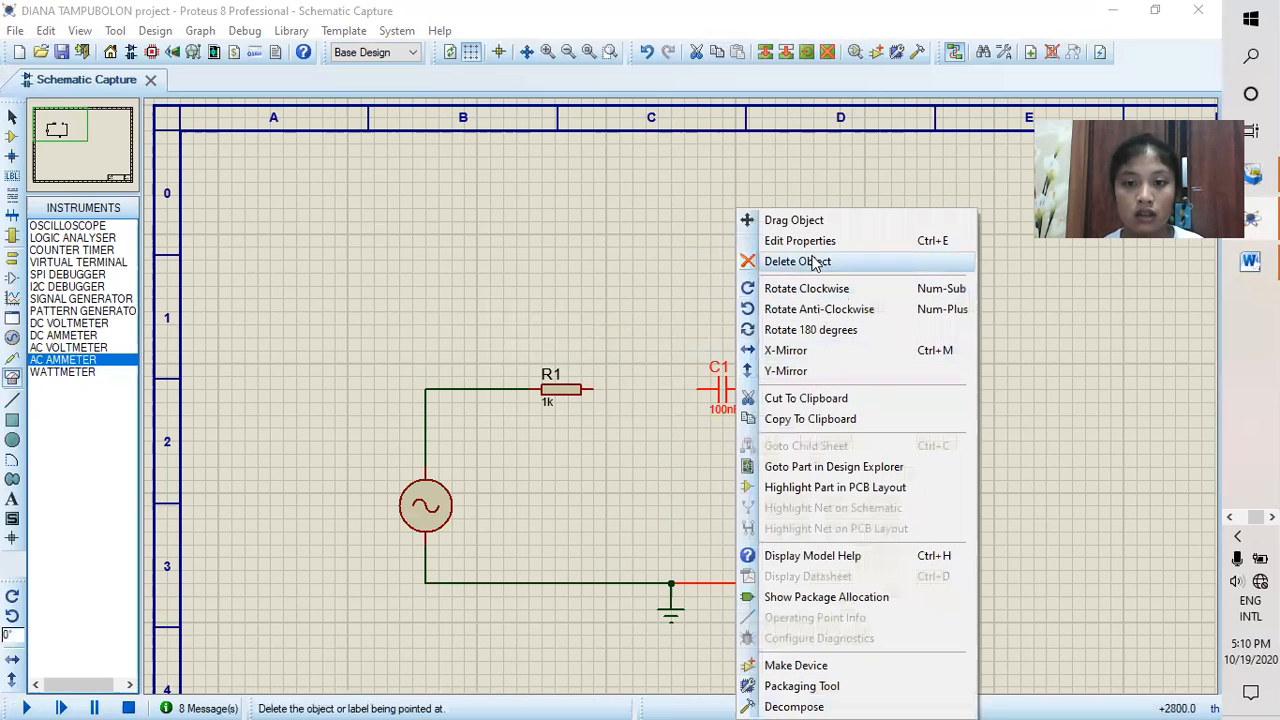
click(815, 262)
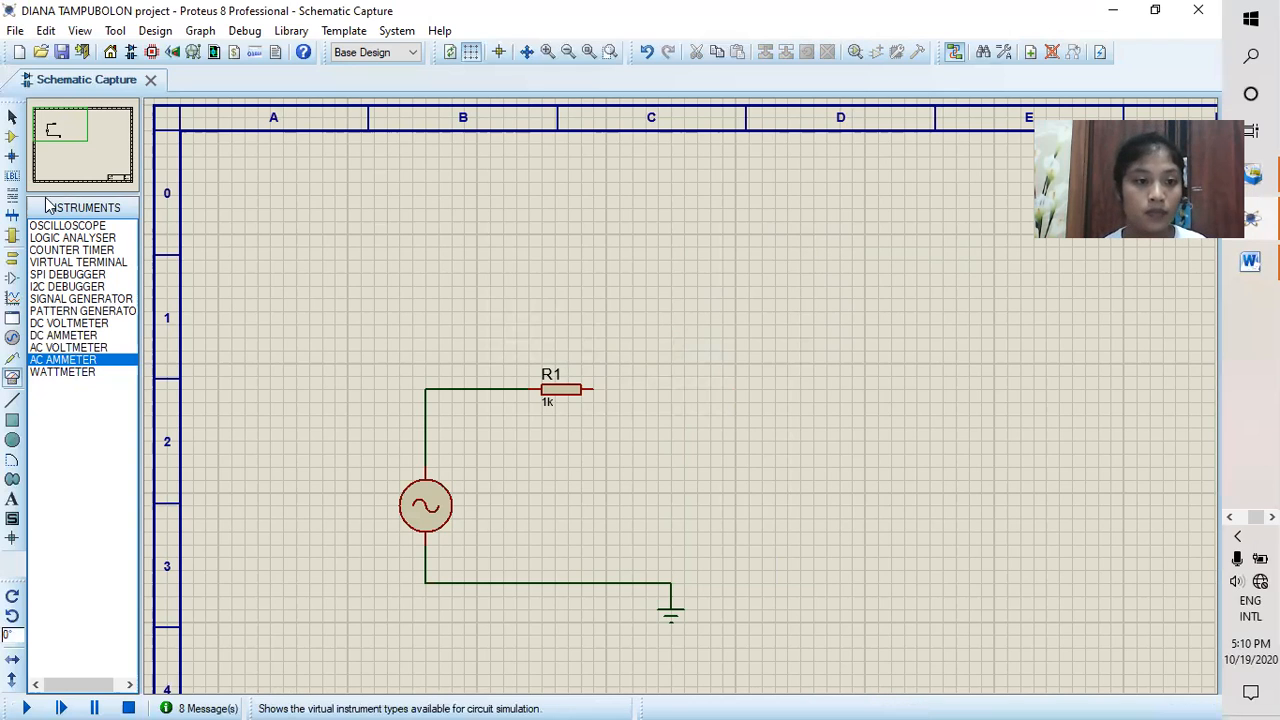
Step: Place an inductor and a capacitor in line with R1, the inductor nearer to the resistor
click(12, 136)
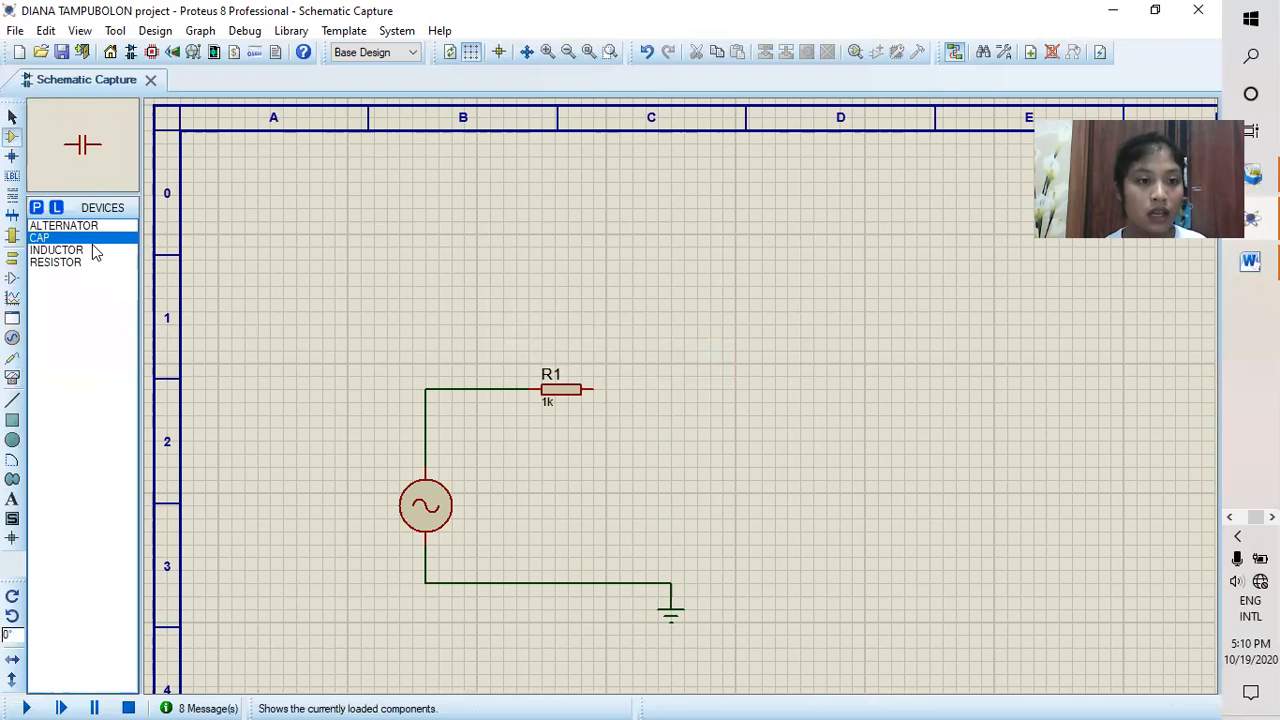
click(84, 264)
click(80, 251)
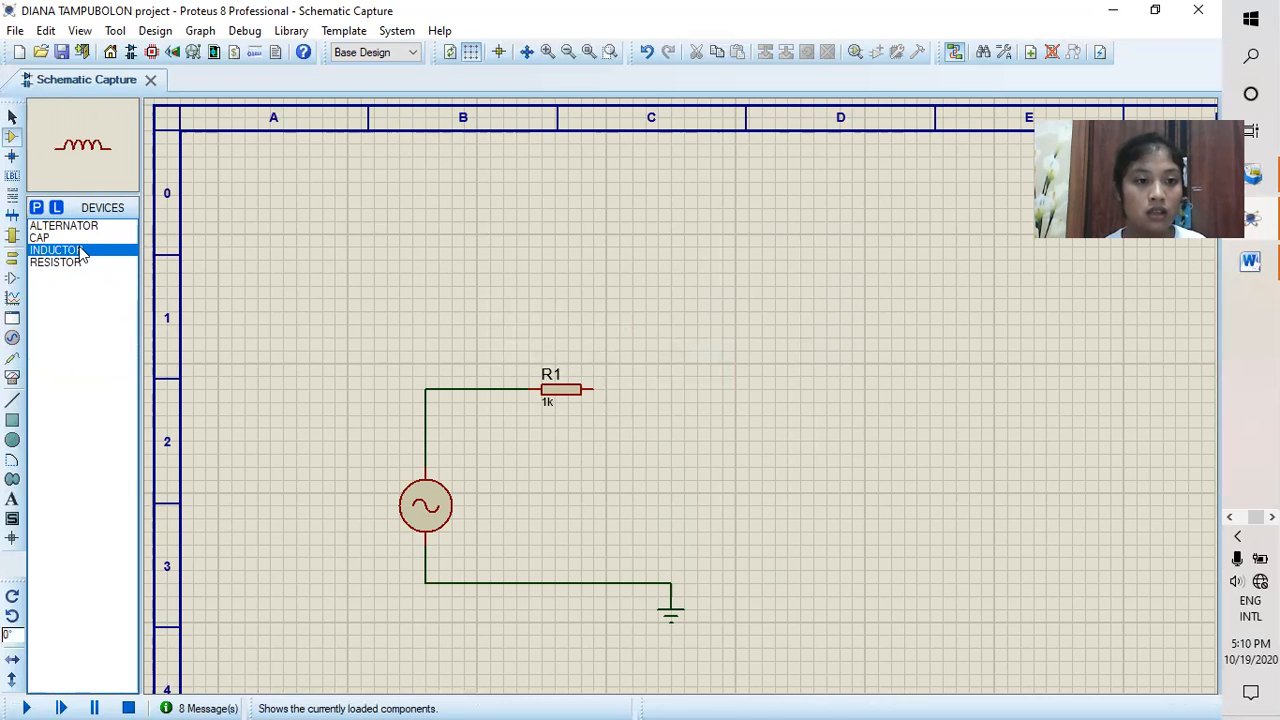
click(700, 380)
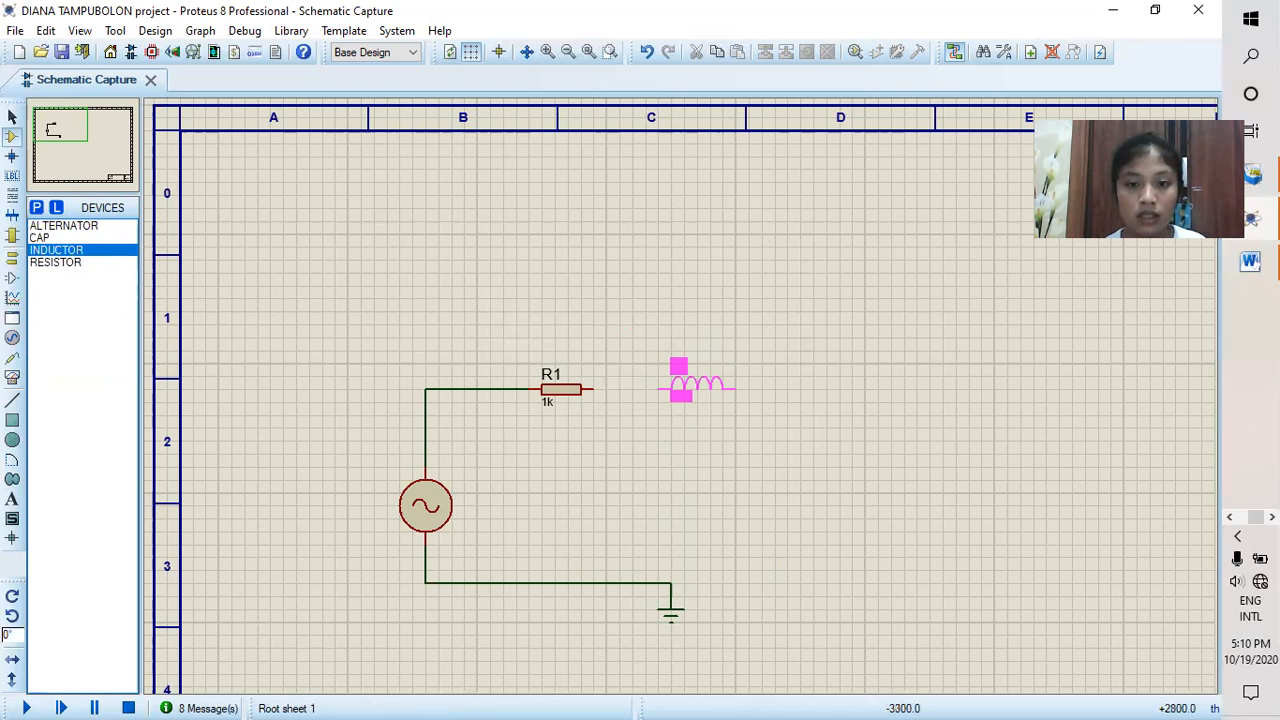
click(722, 388)
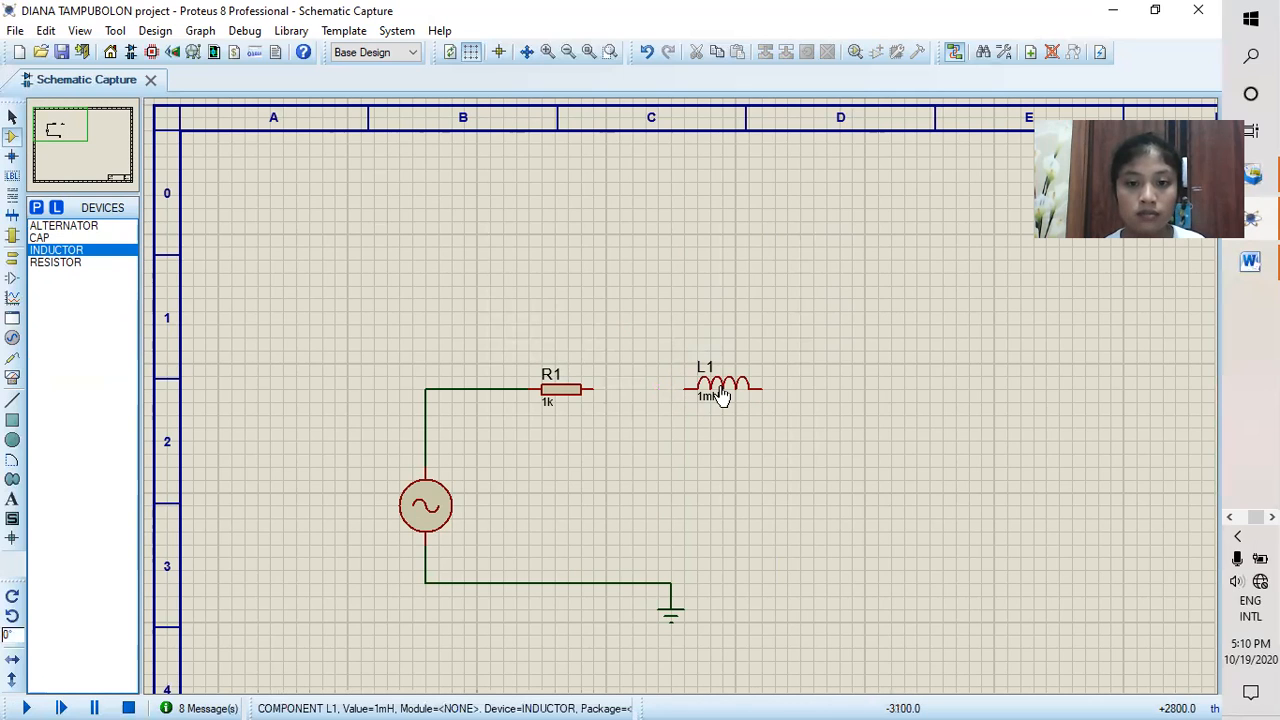
click(42, 237)
click(848, 386)
click(876, 388)
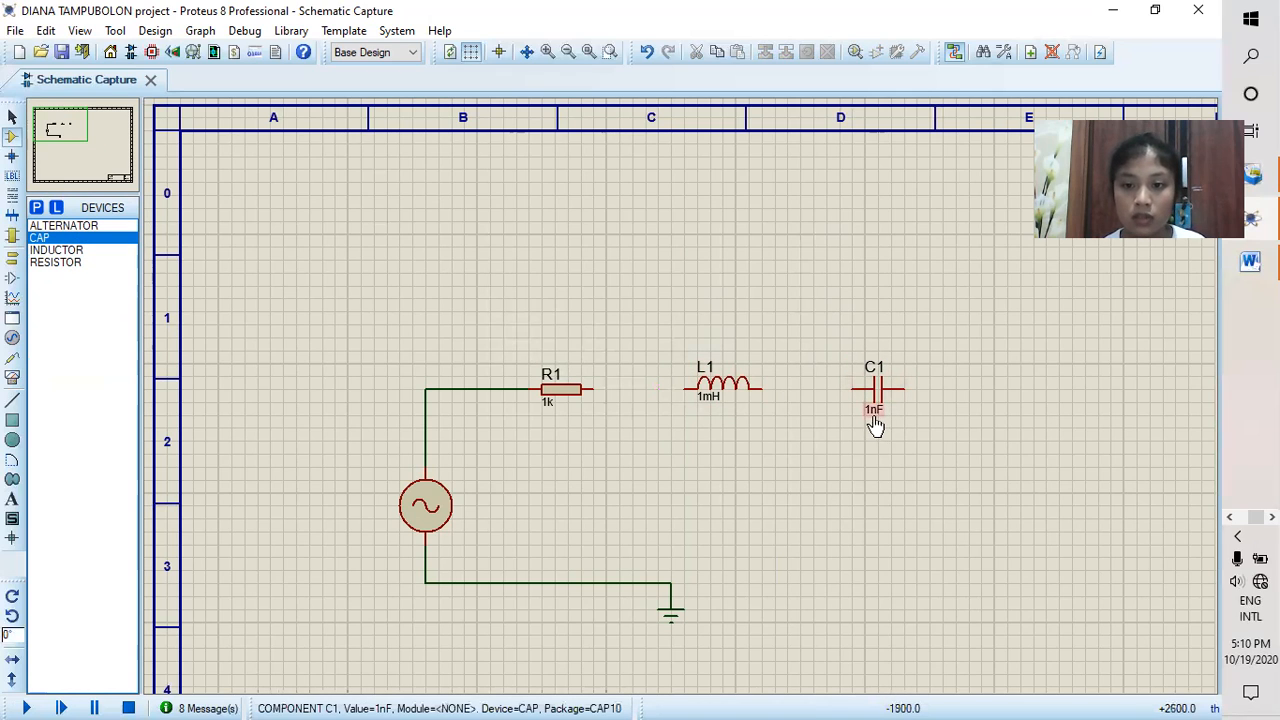
Step: Set the capacitor's value to 100nF and the inductor's value to 1H
double_click(874, 421)
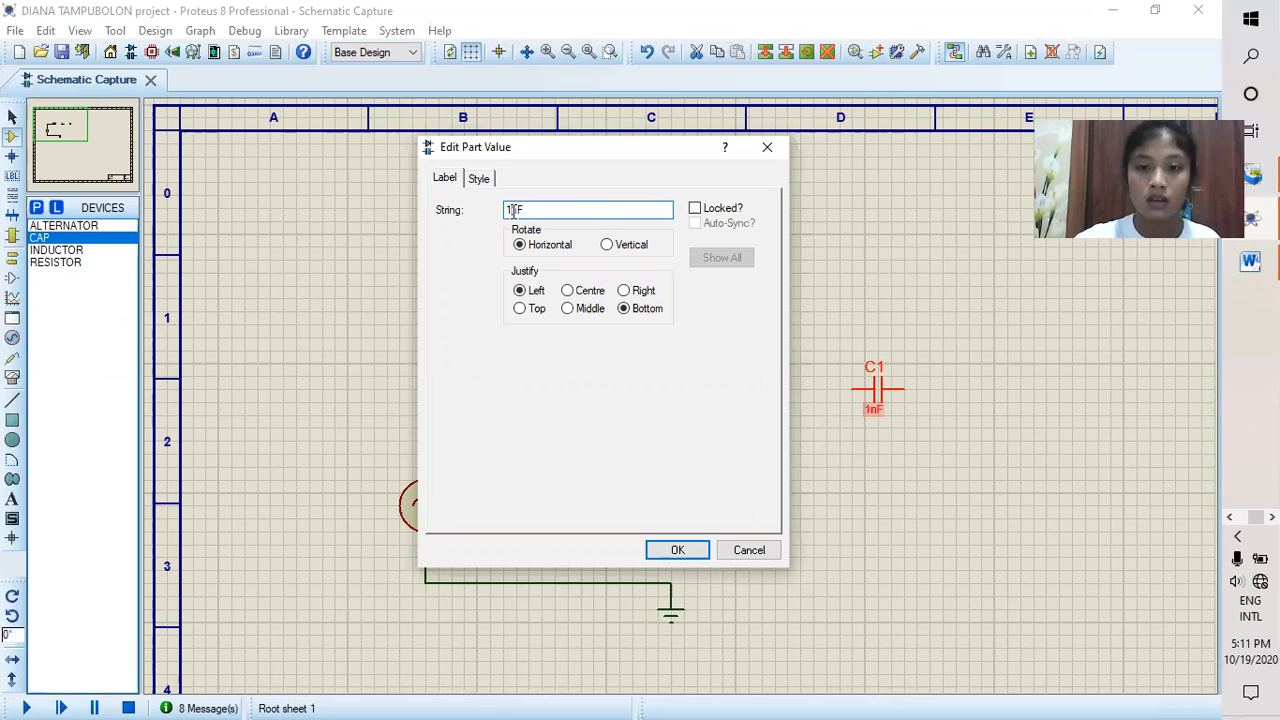
text(00)
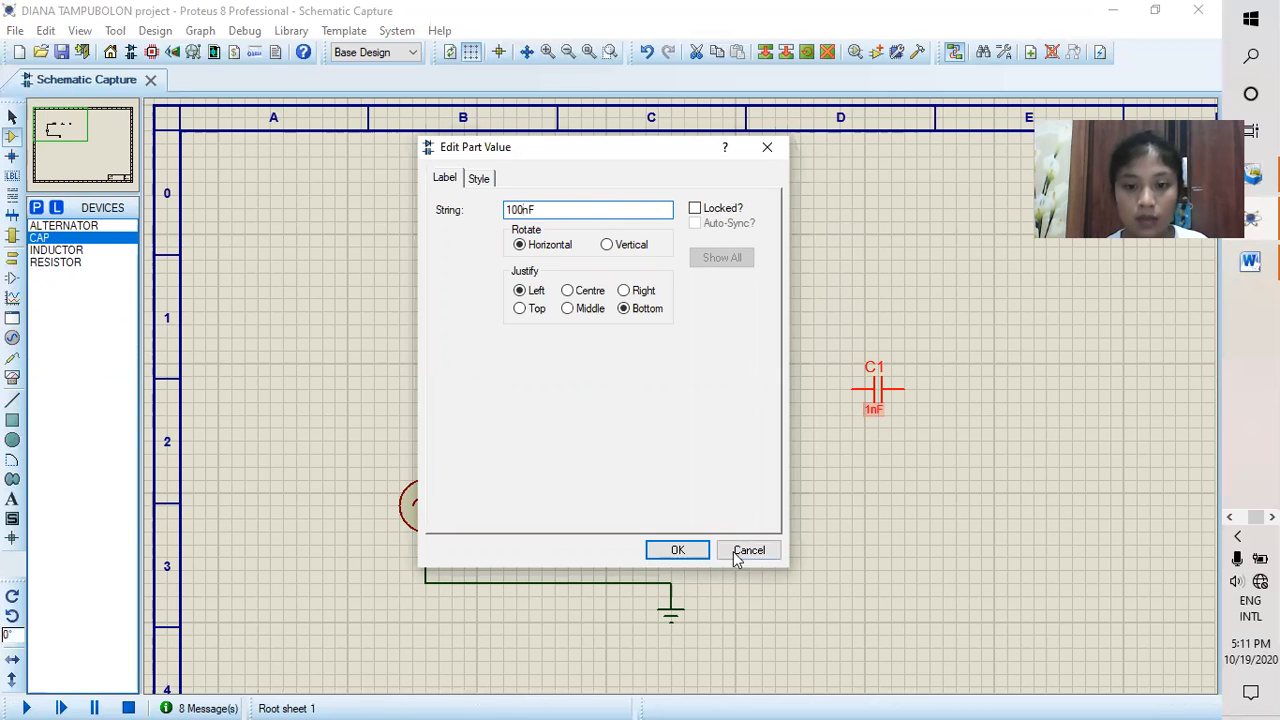
click(673, 551)
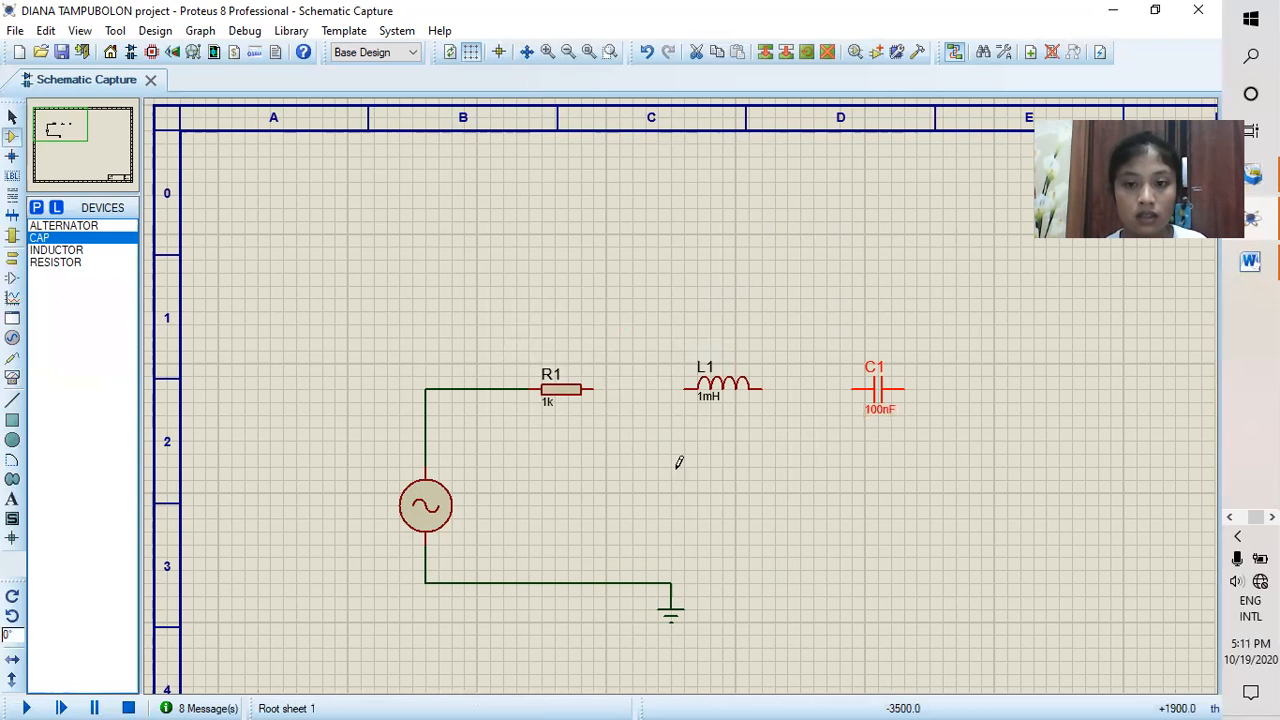
double_click(705, 404)
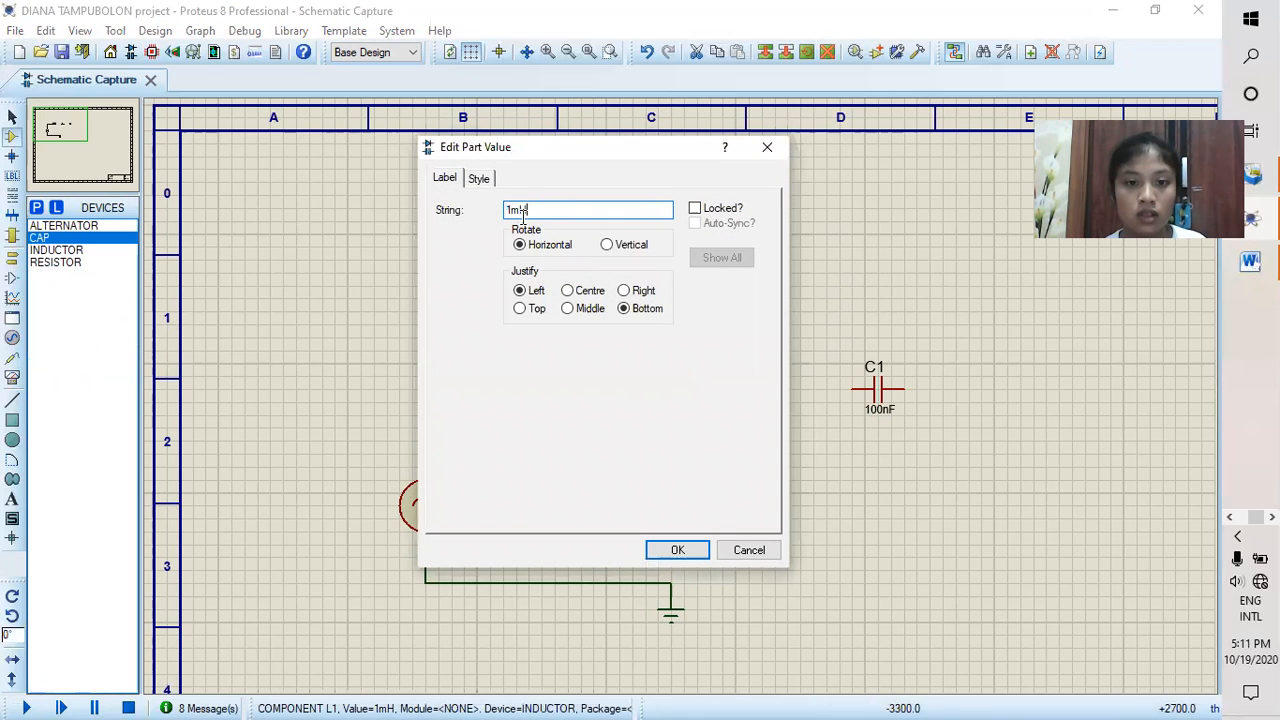
key(BackSpace)
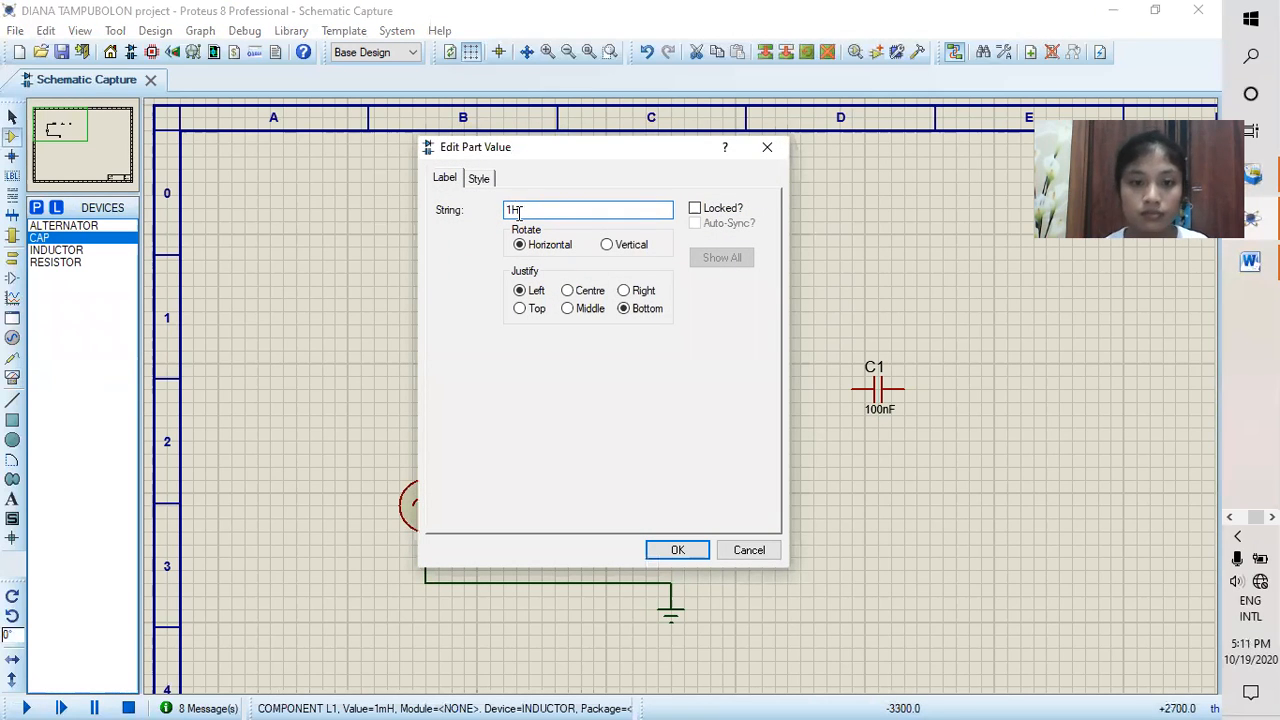
click(674, 549)
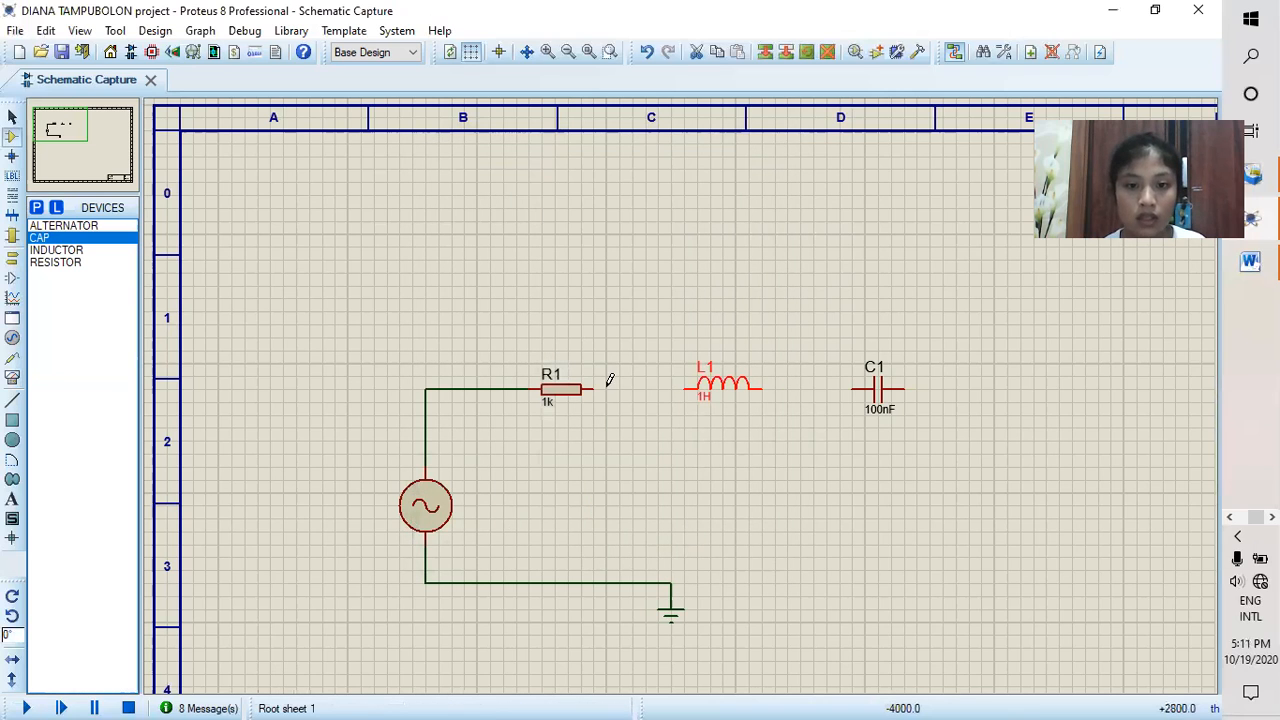
Step: Wire R1 to inductor L1 and L1 to capacitor C1 in series
click(594, 389)
click(686, 389)
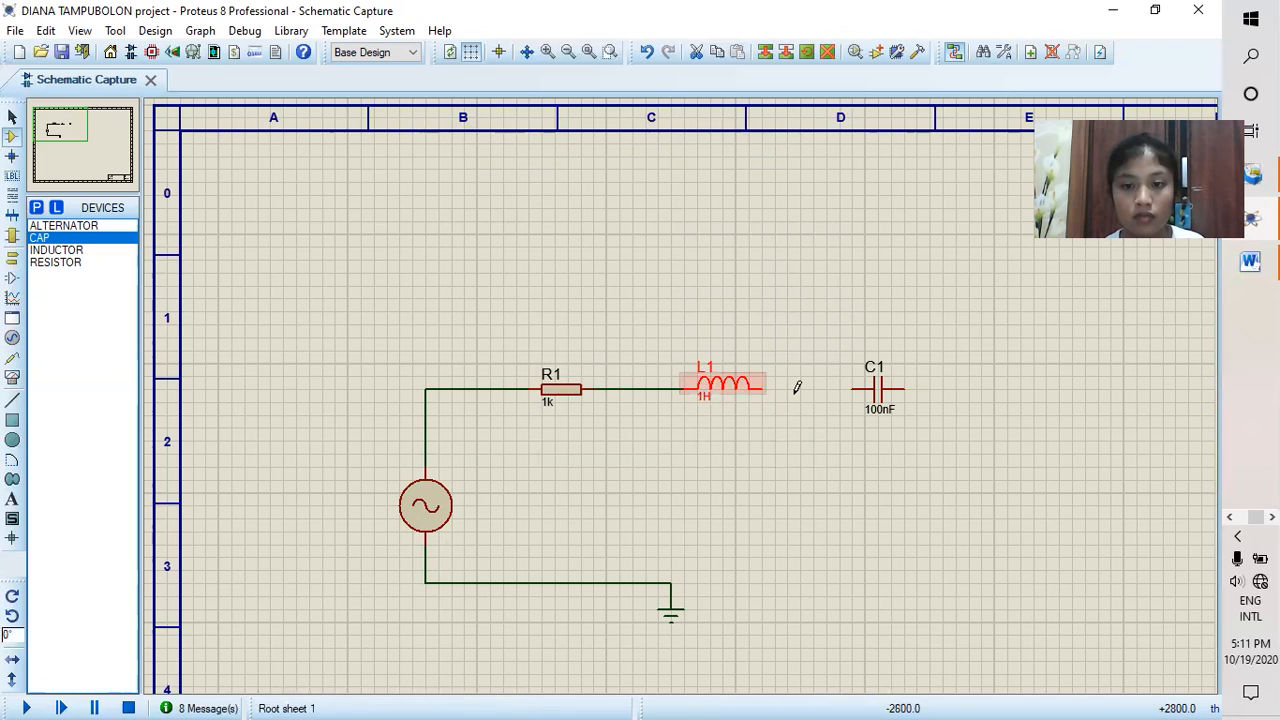
click(852, 388)
click(765, 389)
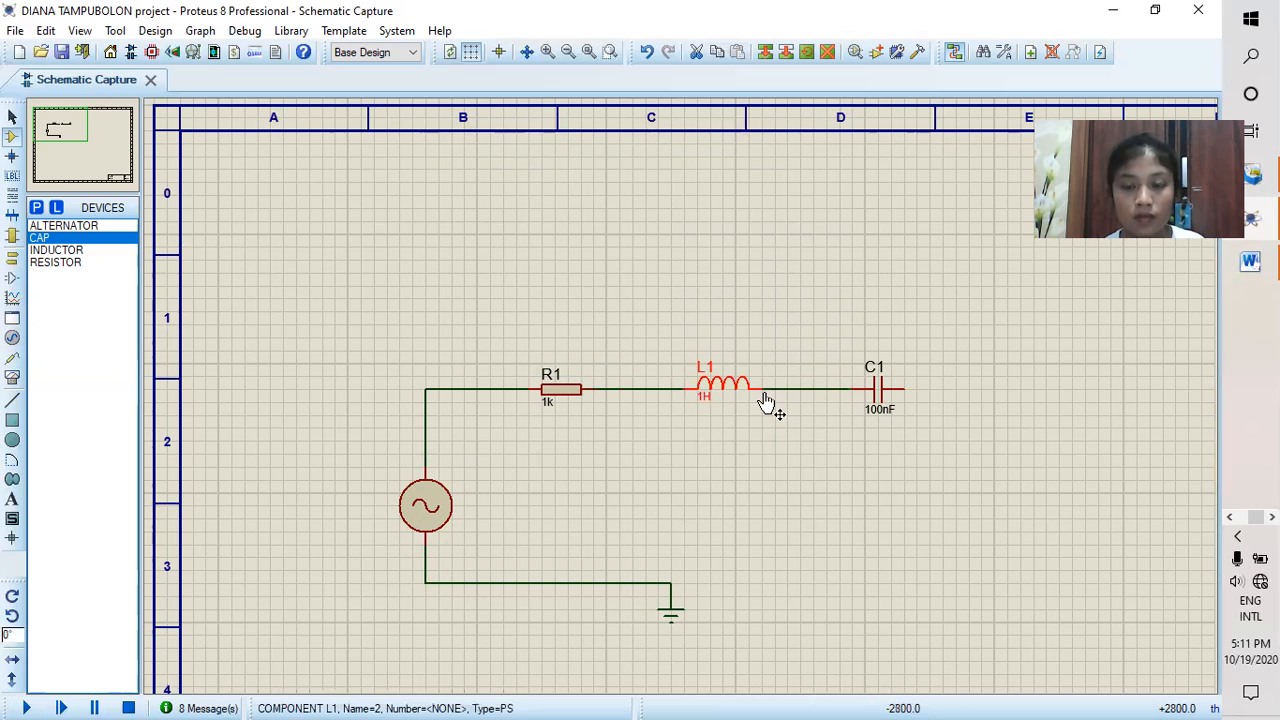
click(906, 389)
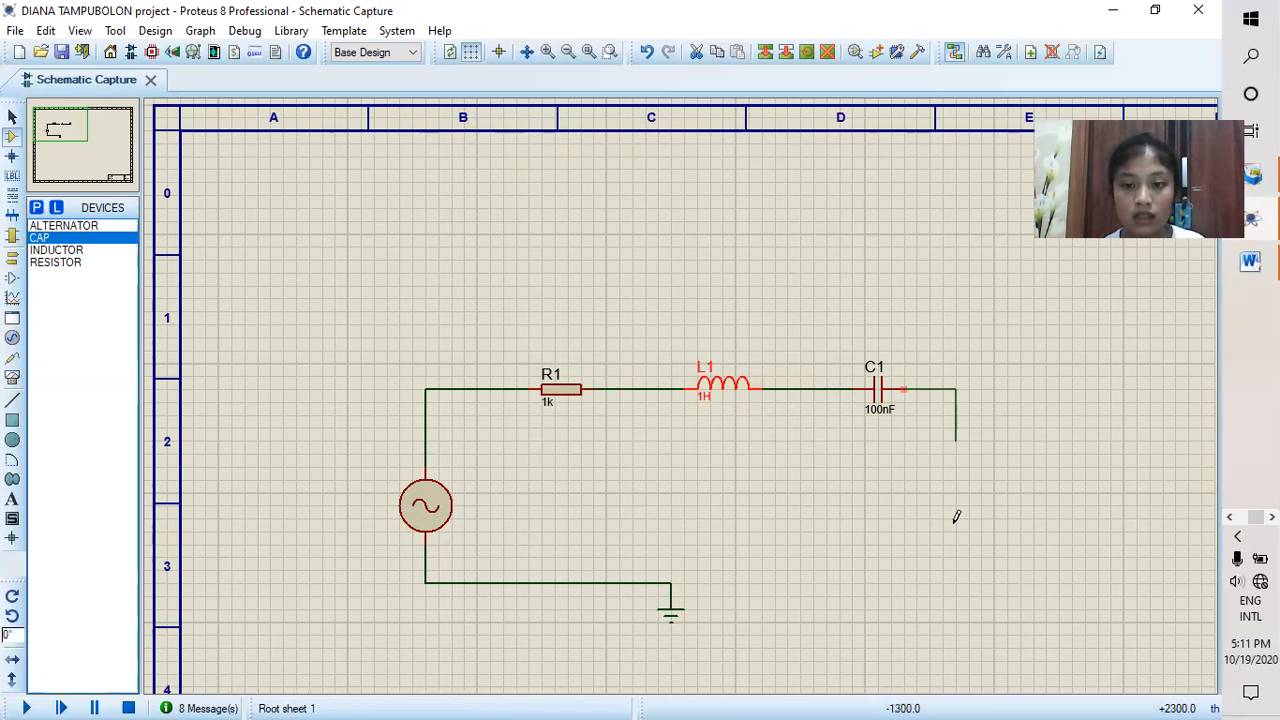
double_click(943, 582)
click(941, 576)
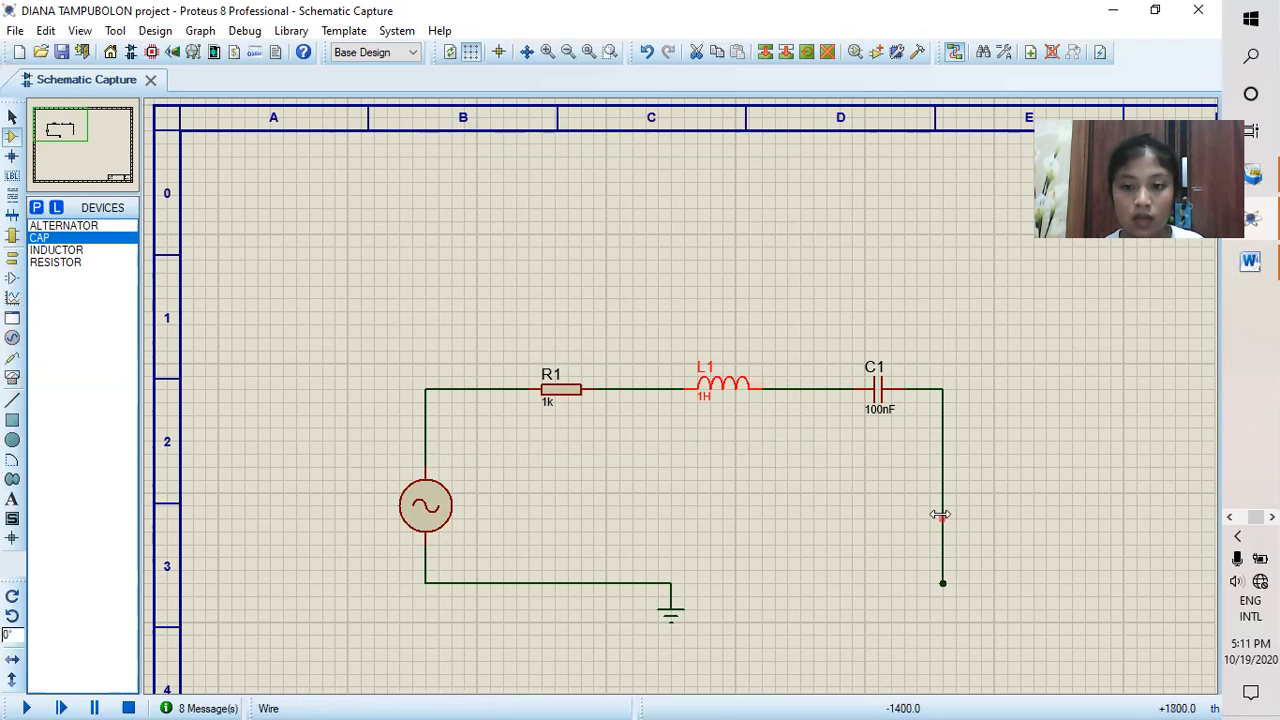
right_click(940, 514)
click(1024, 318)
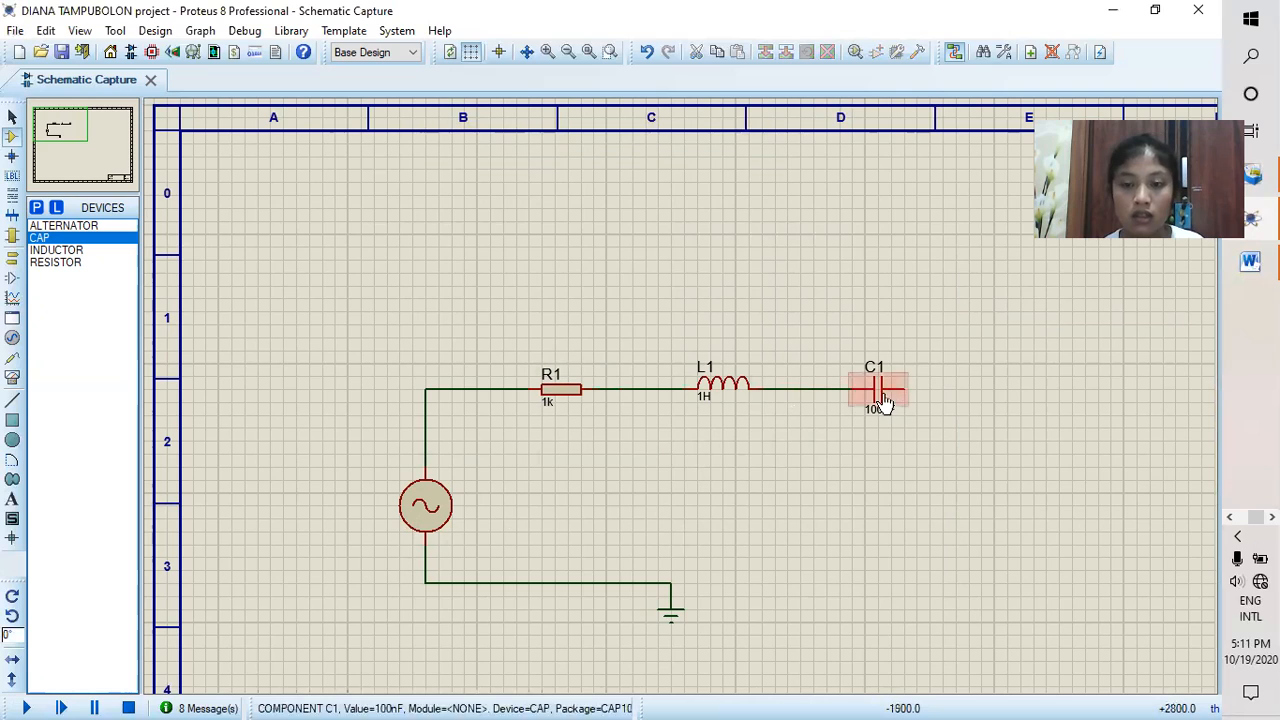
Step: Wire C1's free terminal to the ground junction to close the series loop, and bring up the virtual instruments
click(910, 389)
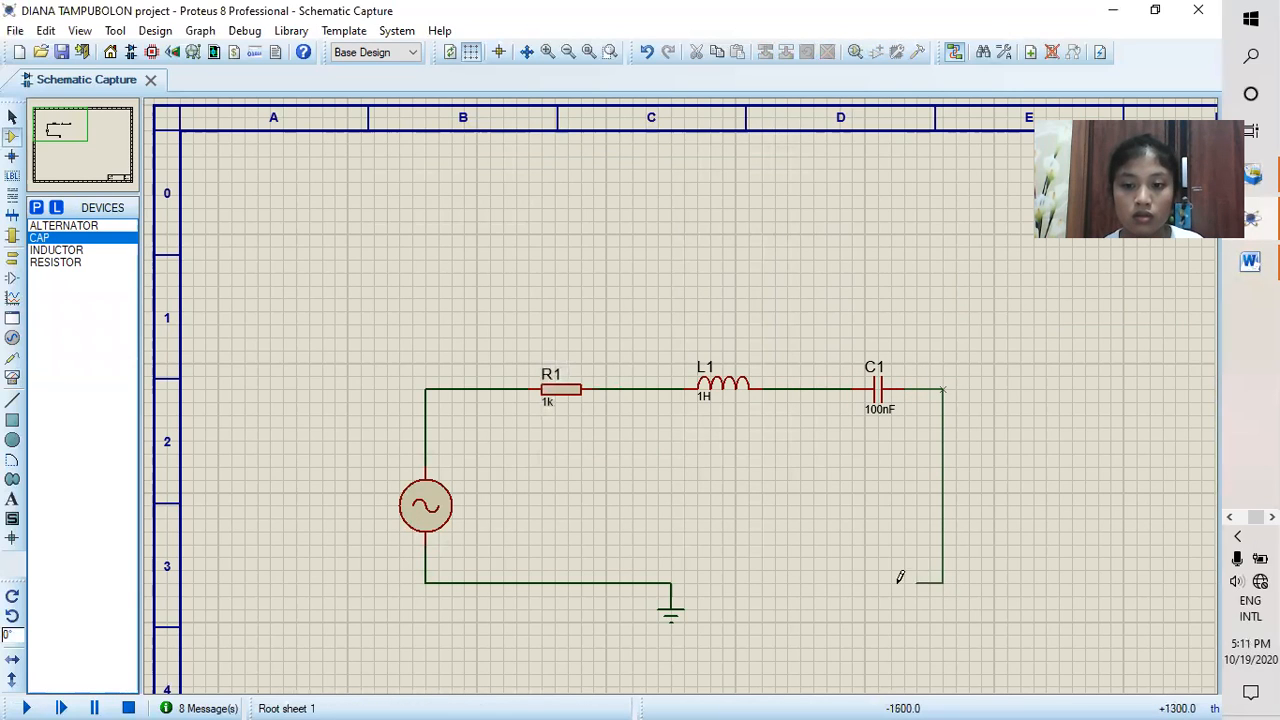
click(671, 582)
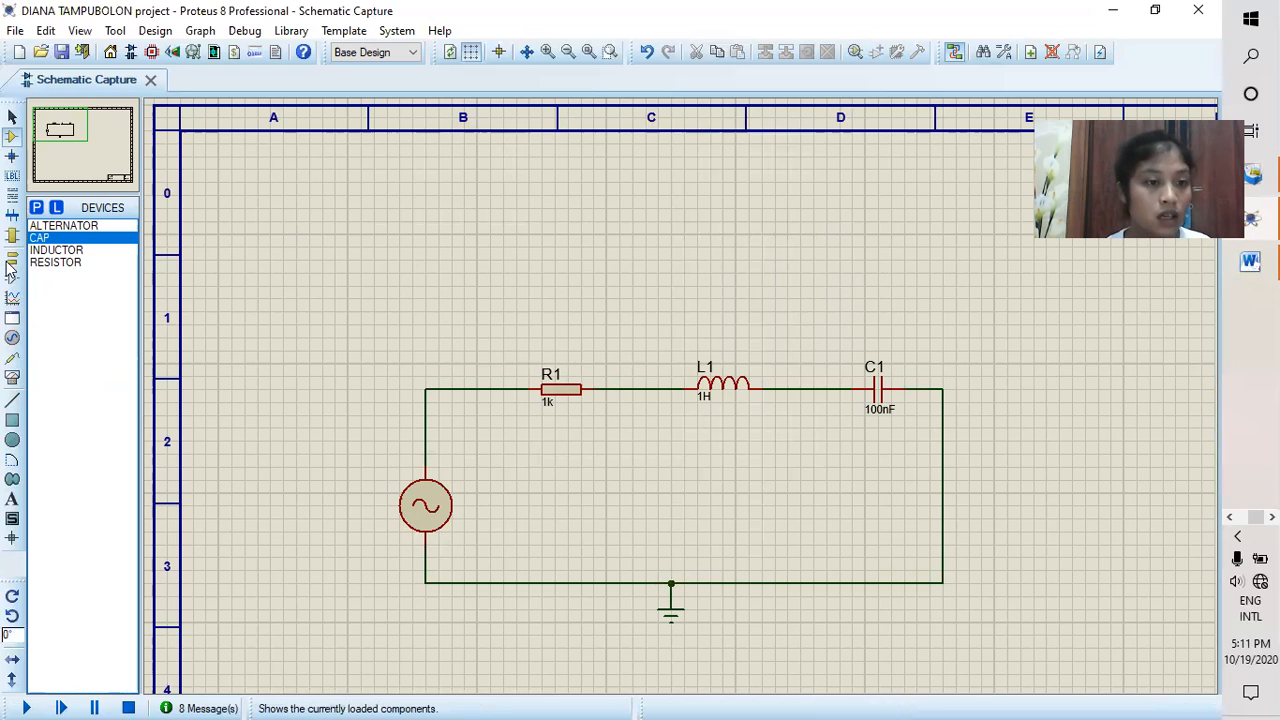
click(12, 378)
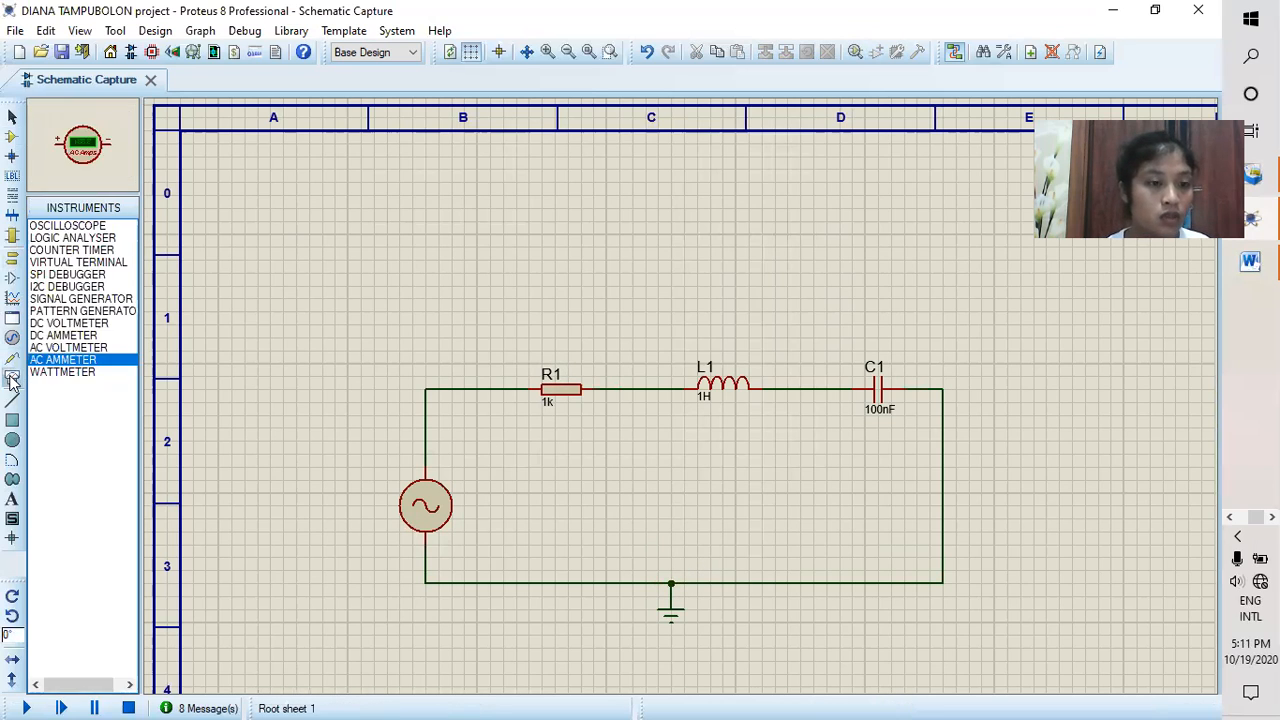
Step: Place three AC voltmeters in a row above the circuit, one each over R1, L1 and C1
click(68, 348)
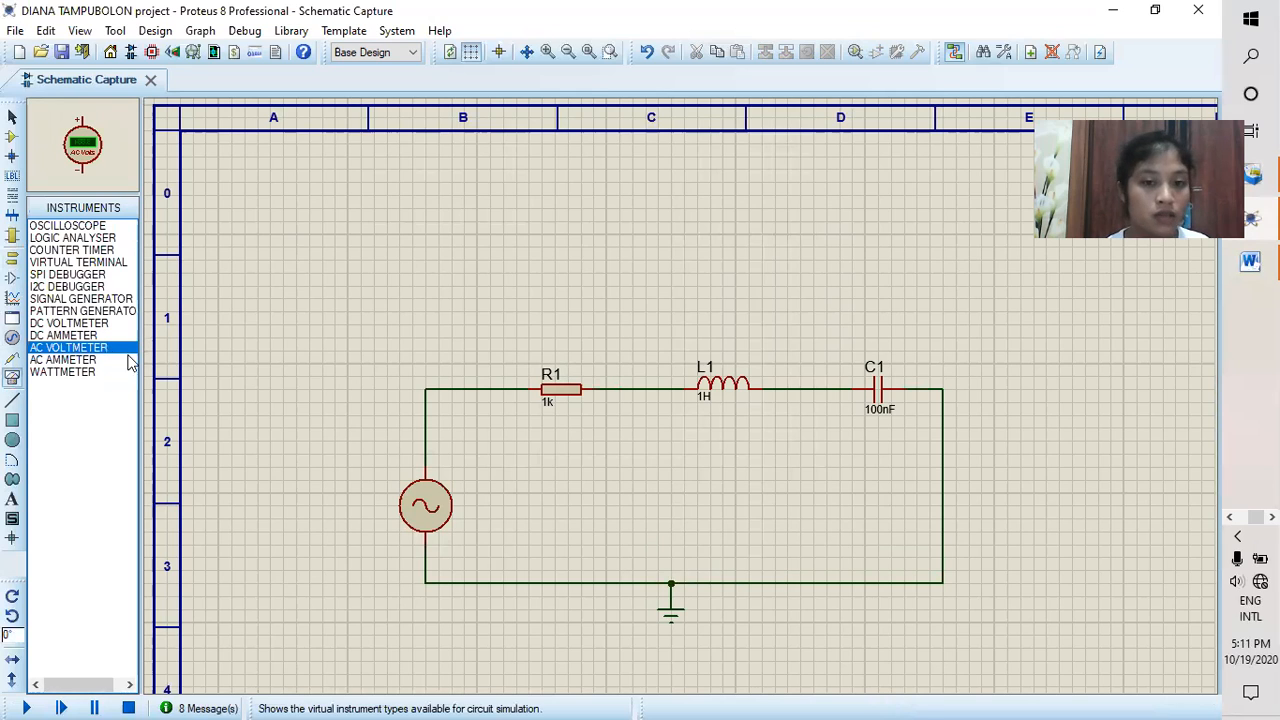
click(555, 258)
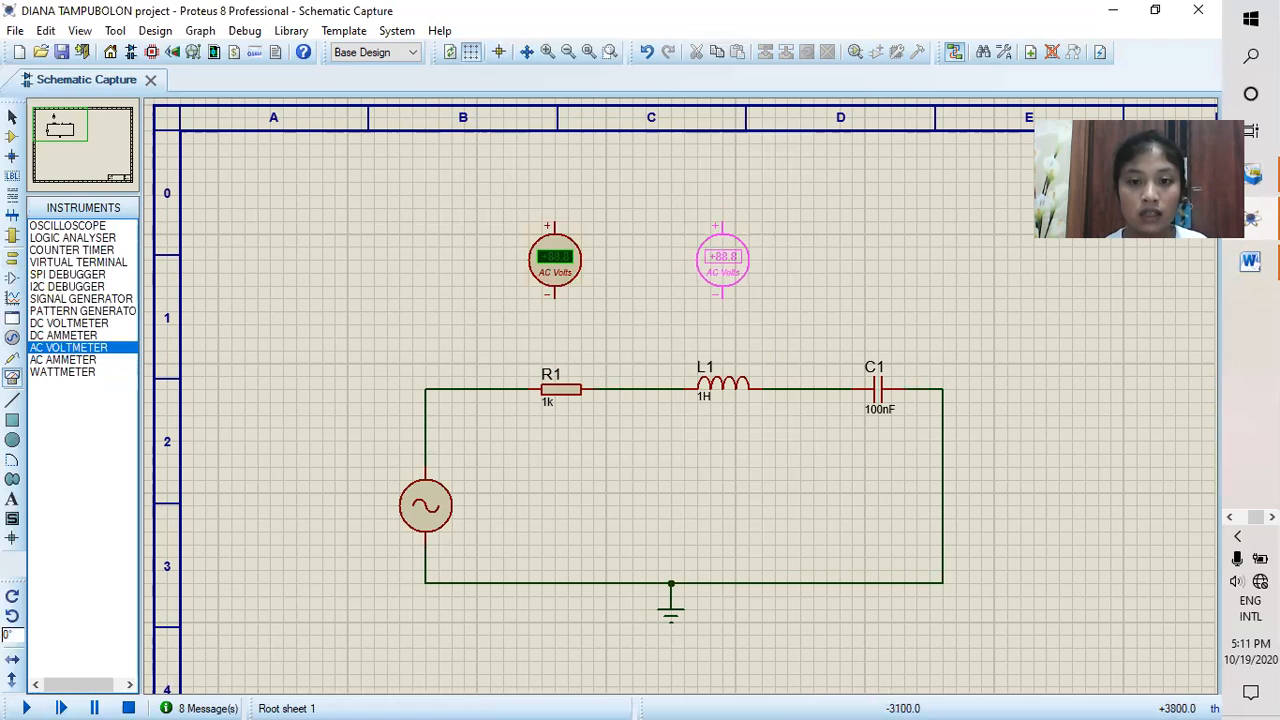
click(722, 258)
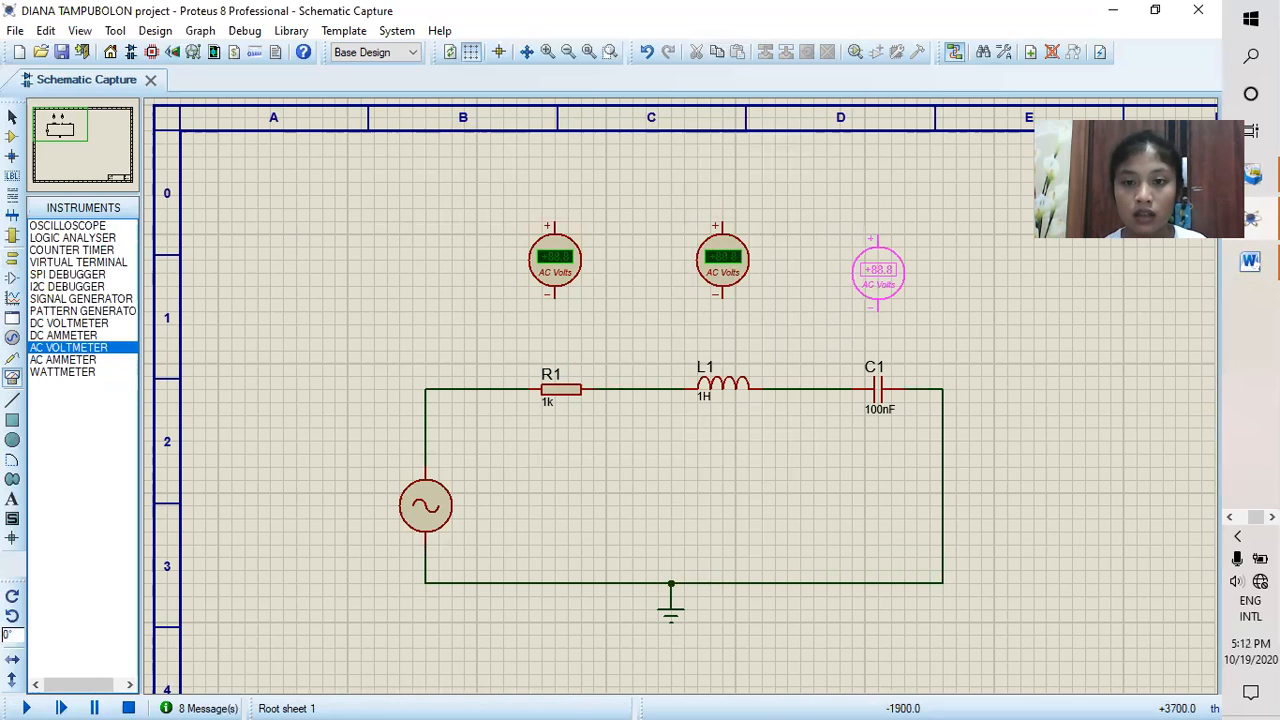
click(878, 258)
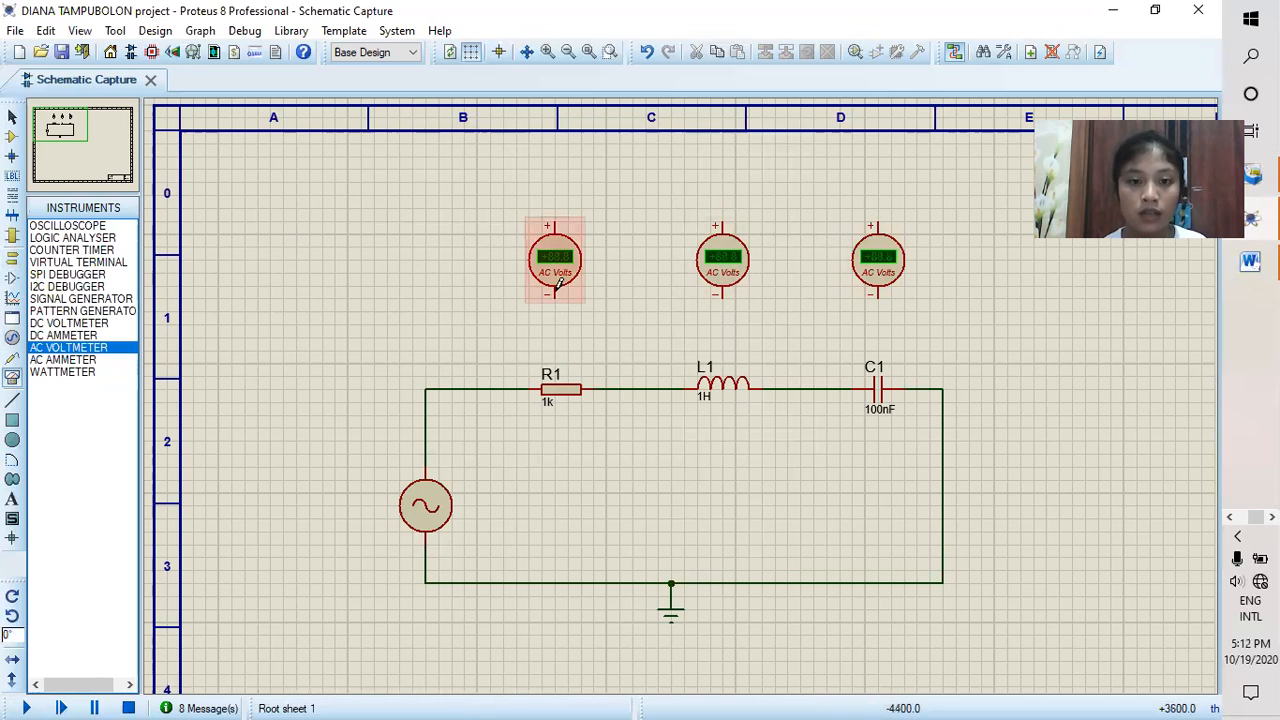
Step: Wire the first voltmeter in parallel with R1, its negative terminal on the L1 side and its positive terminal on the alternator side
click(555, 293)
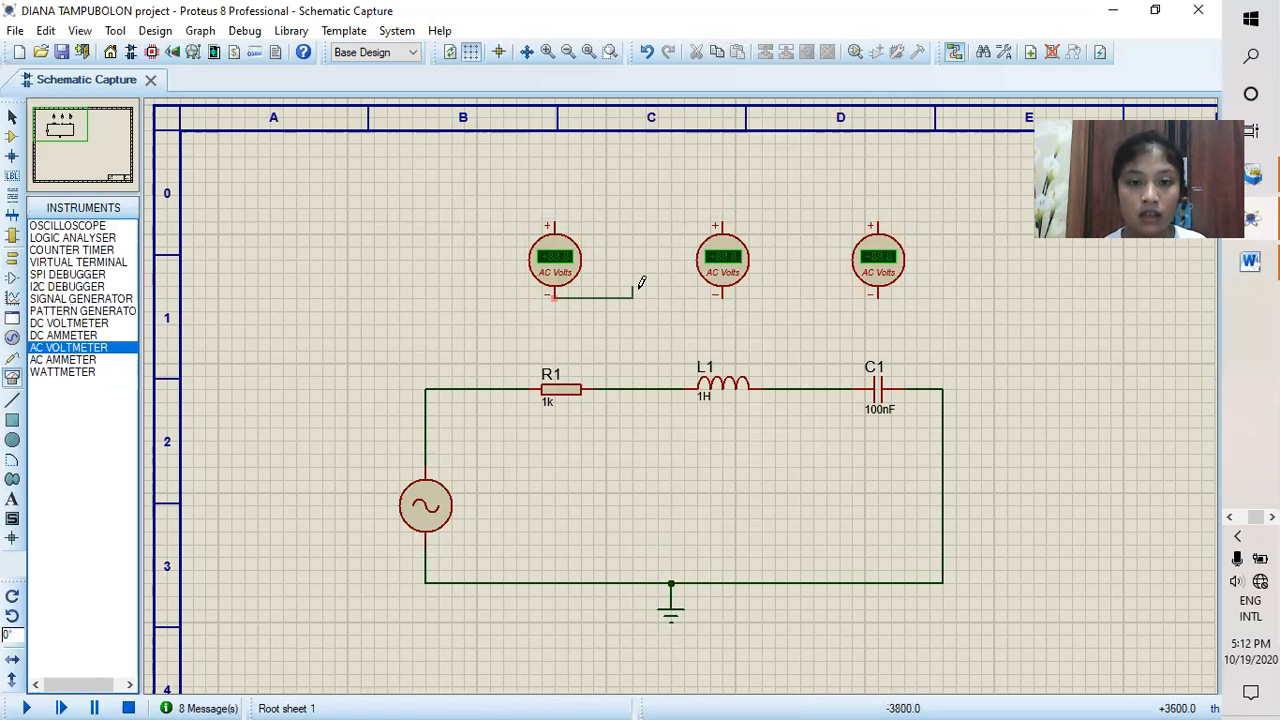
click(633, 388)
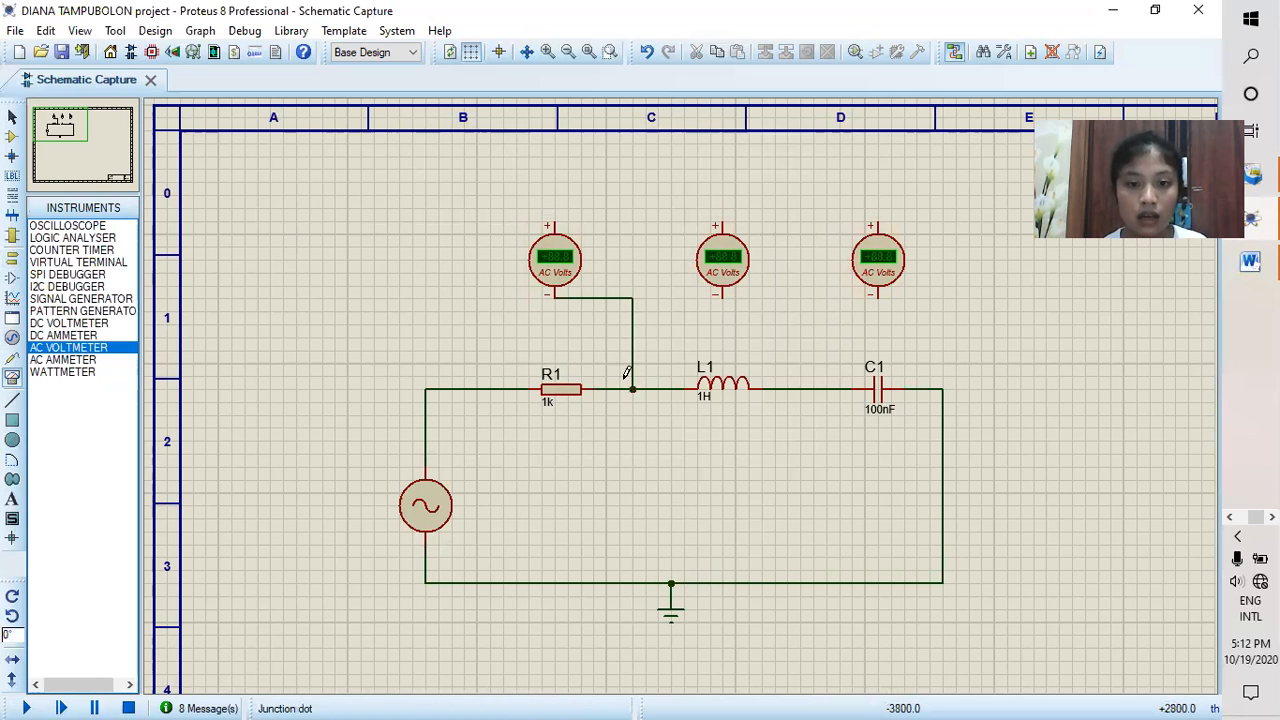
click(553, 221)
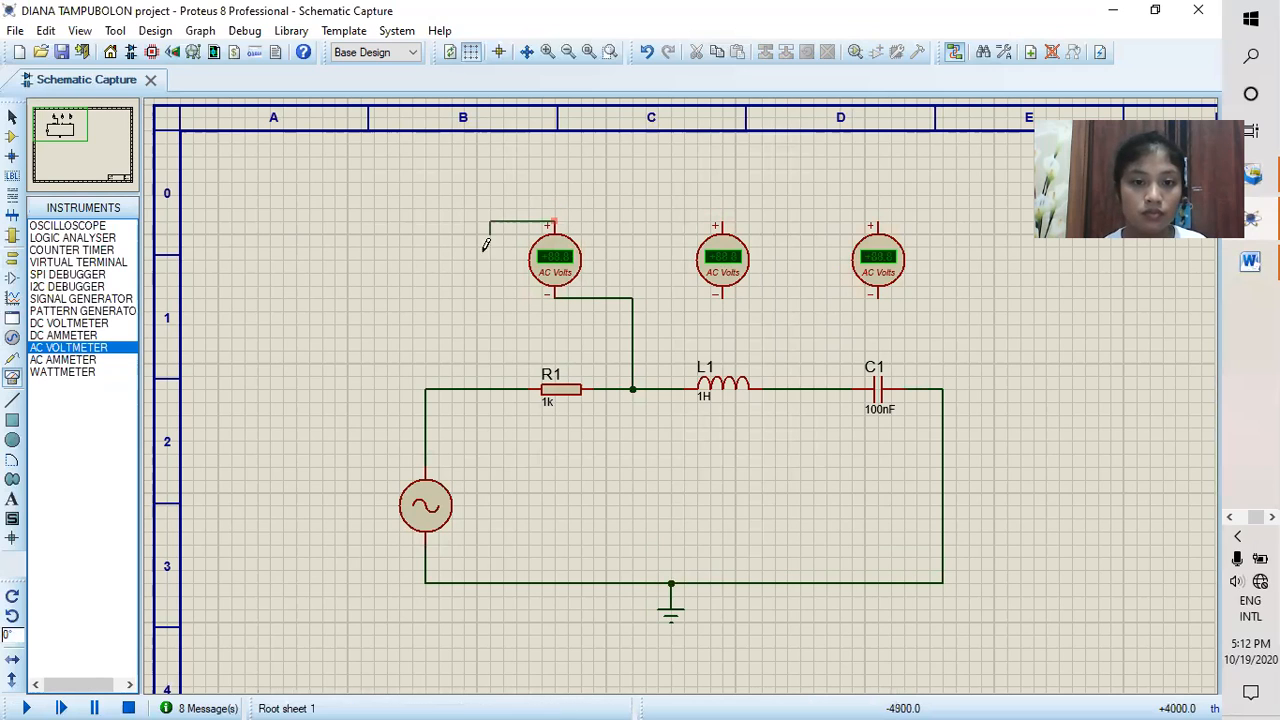
click(490, 389)
Step: Wire the second voltmeter in parallel with L1 and the third in parallel with C1, positive terminals towards R1
click(720, 222)
click(671, 389)
click(721, 296)
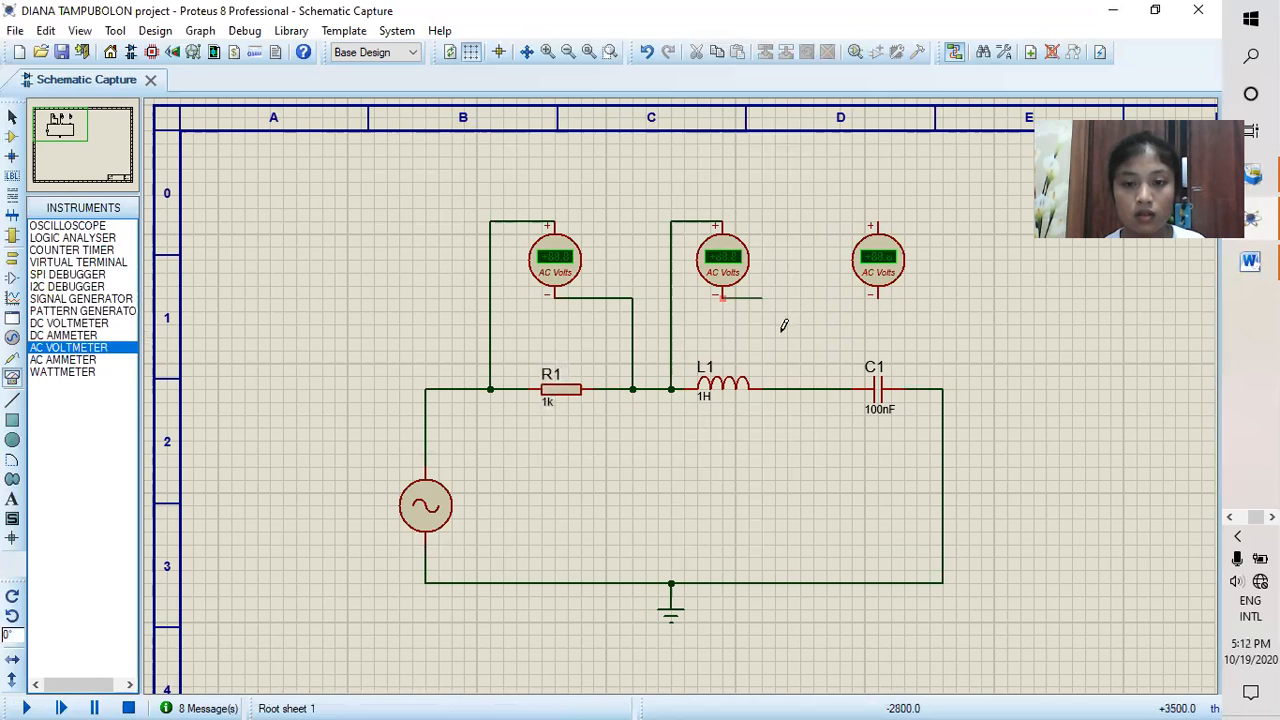
click(787, 389)
click(878, 295)
click(904, 389)
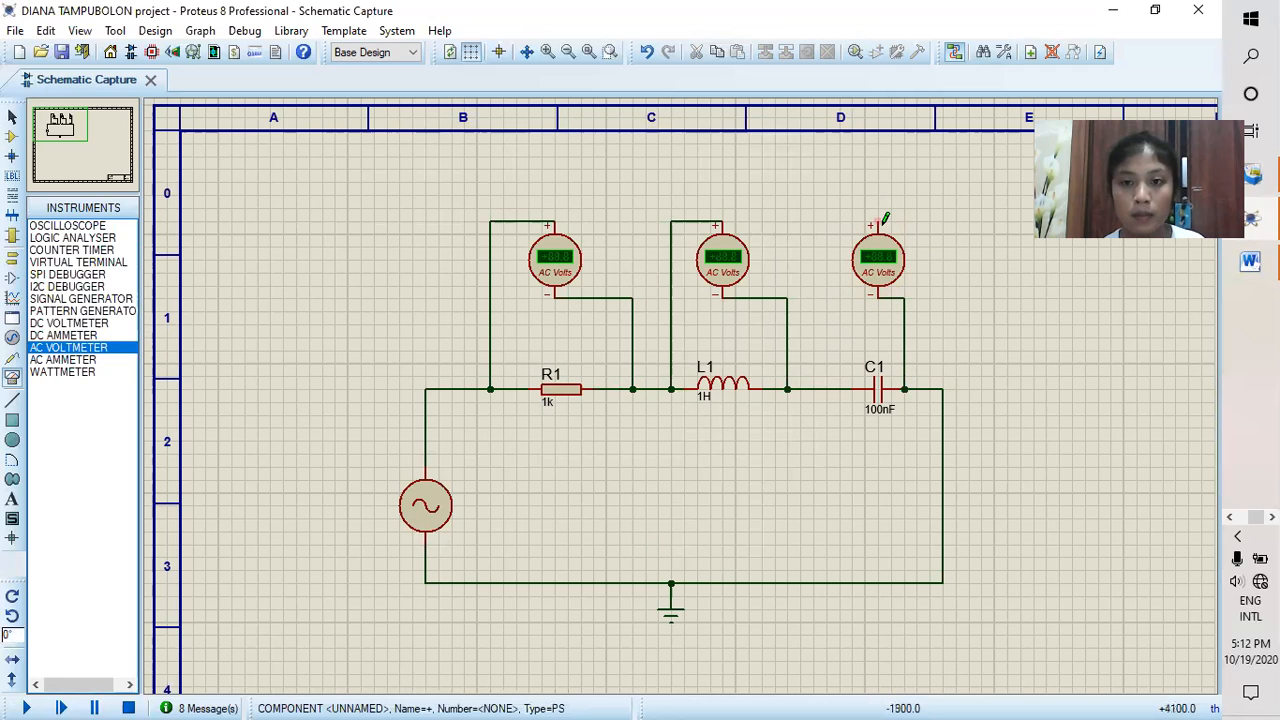
click(881, 219)
click(839, 388)
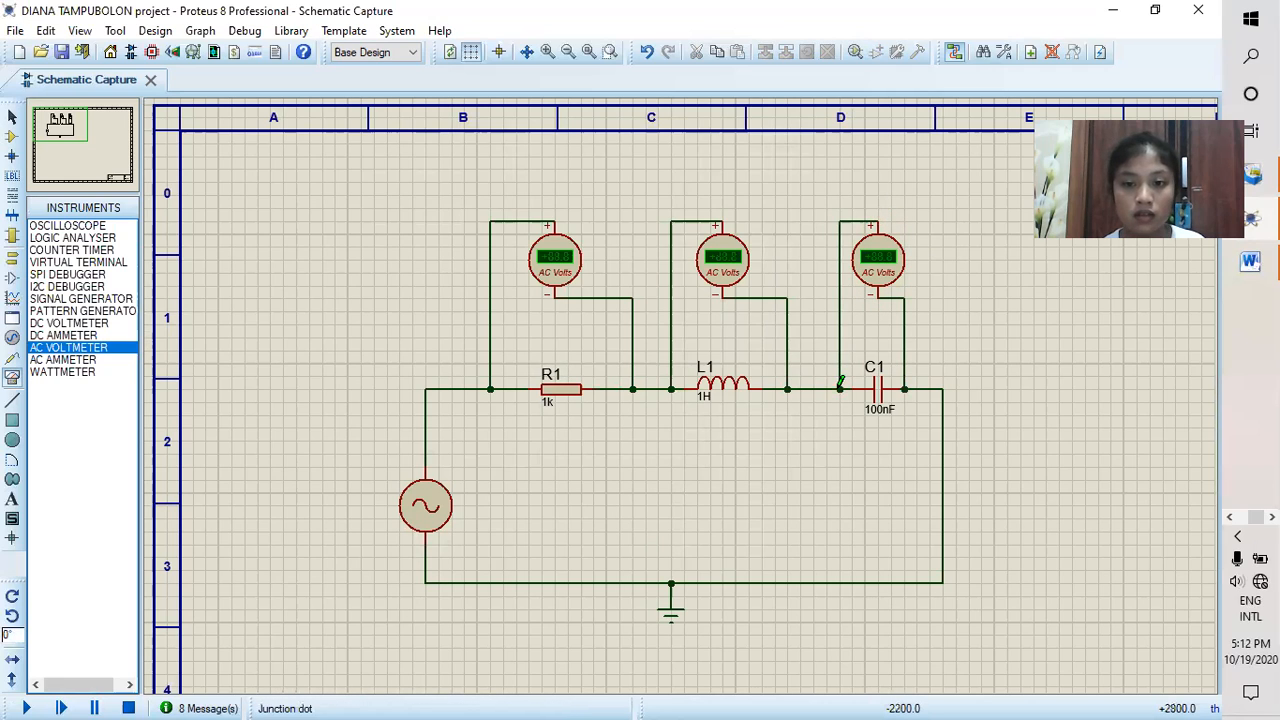
Step: Set the alternator's frequency to 10Hz, and run the simulation long enough to read the voltages across R1, L1 and C1
click(430, 511)
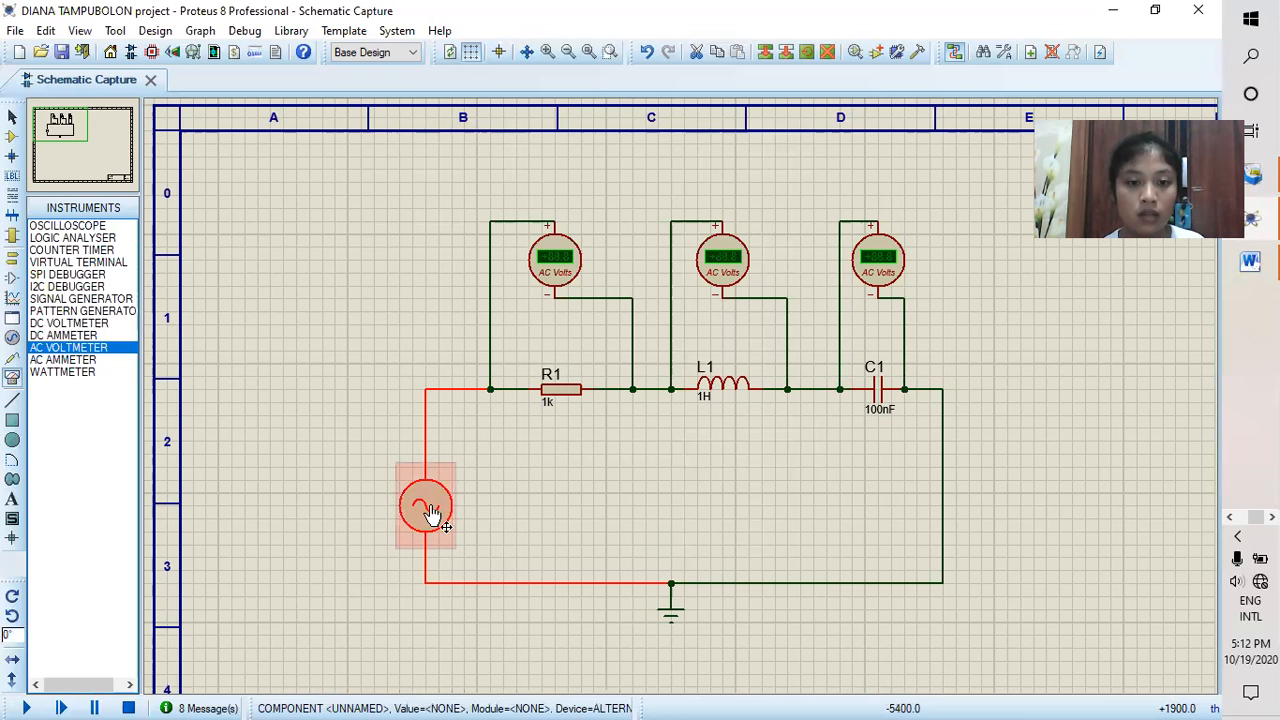
click(430, 511)
click(515, 318)
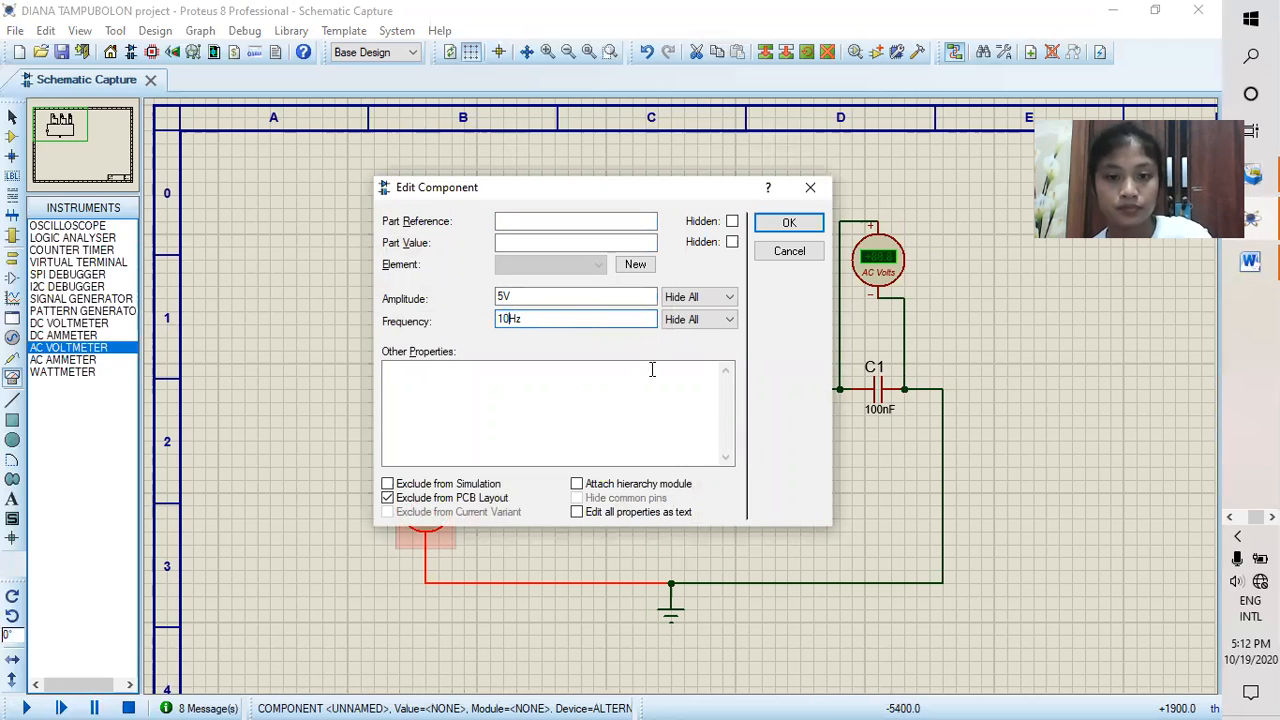
click(789, 223)
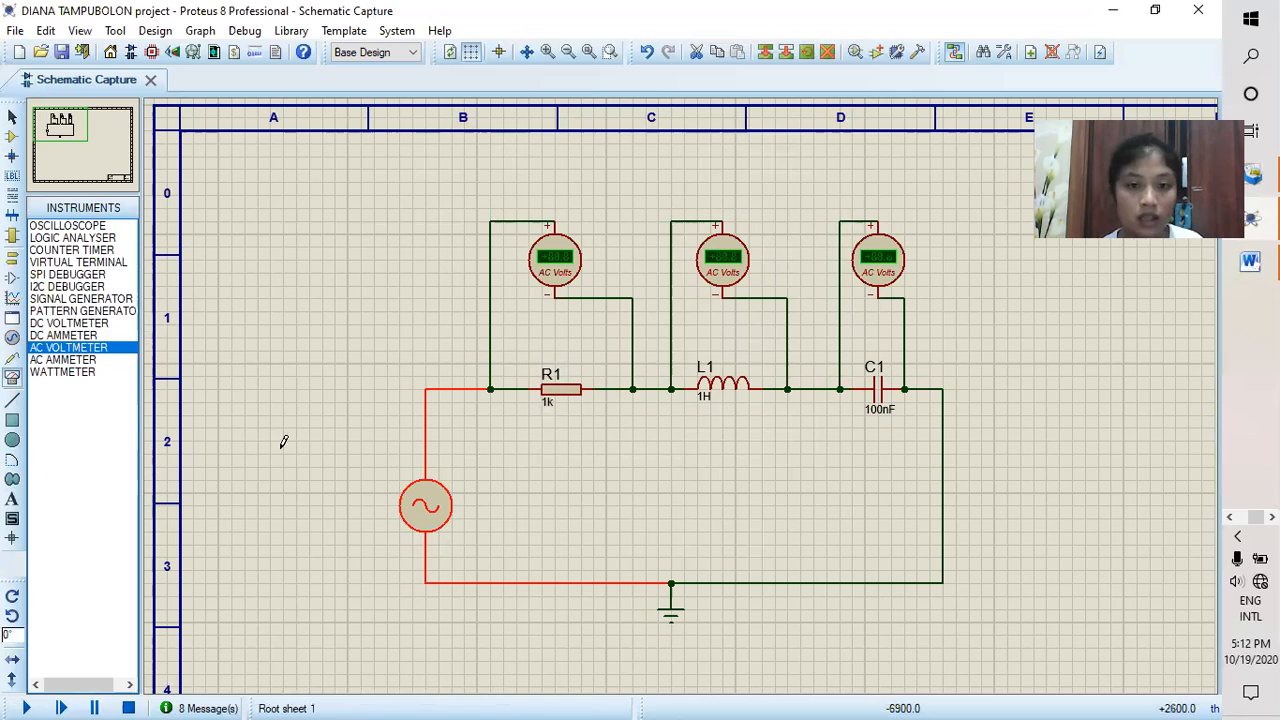
click(27, 706)
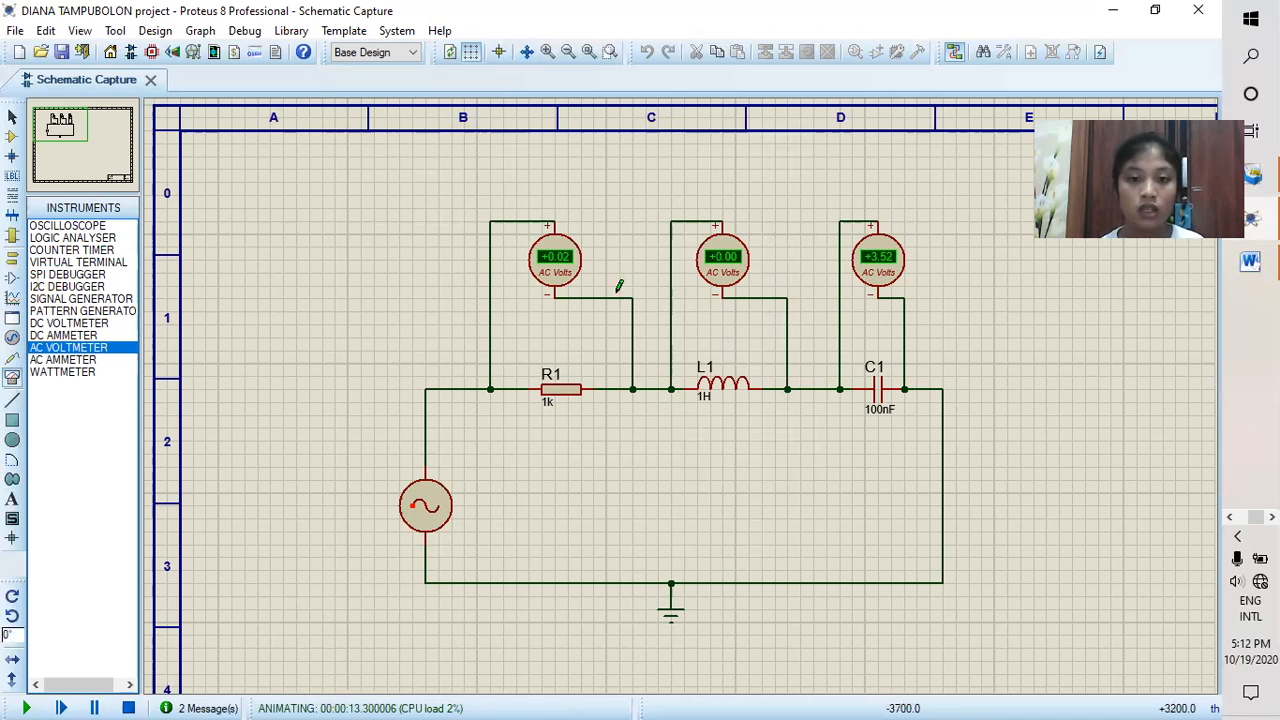
click(129, 707)
Step: Delete all three AC voltmeters from the schematic
right_click(580, 262)
click(614, 180)
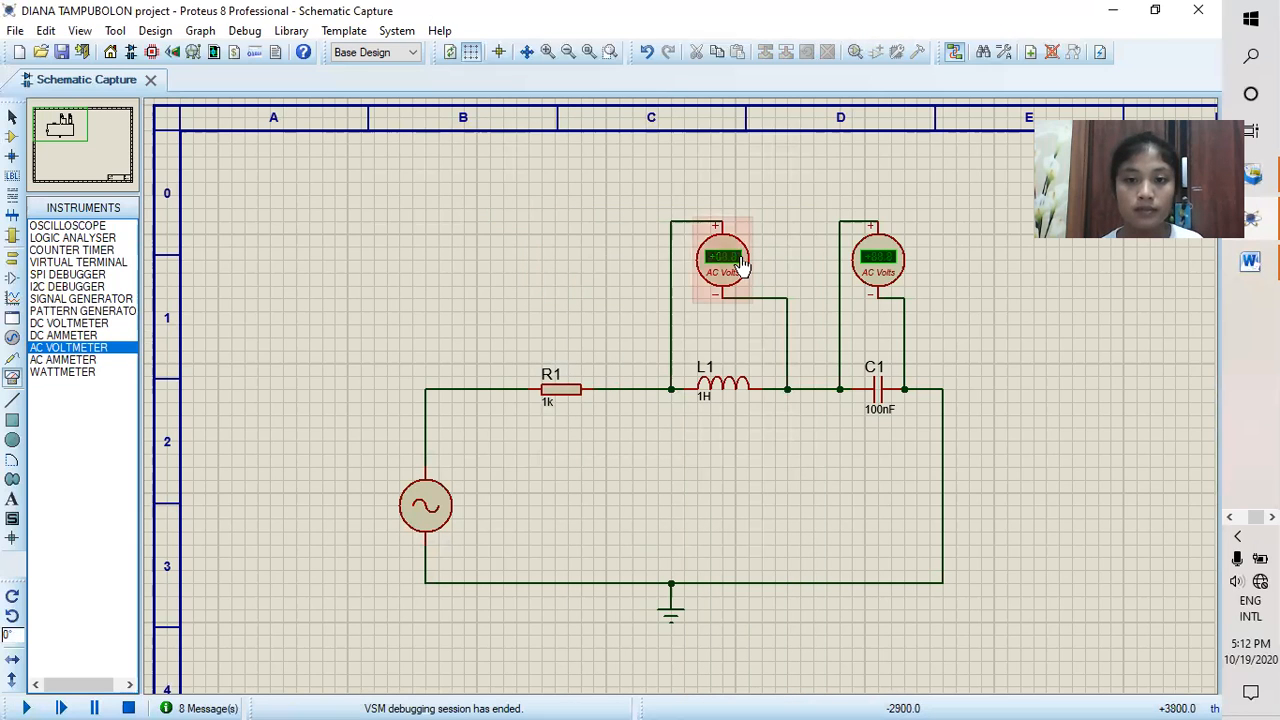
right_click(741, 263)
click(818, 262)
right_click(878, 263)
click(925, 261)
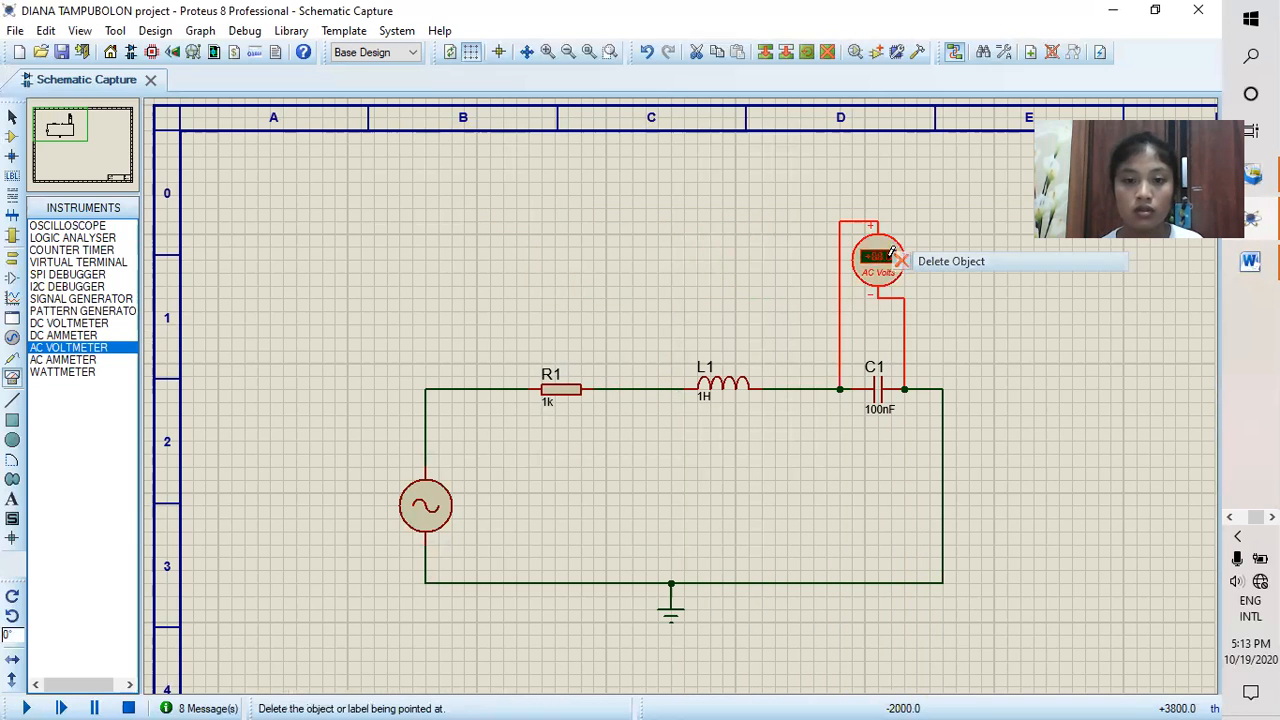
Step: Delete the wire between R1 and L1 and place an AC ammeter above the gap
right_click(634, 390)
click(697, 433)
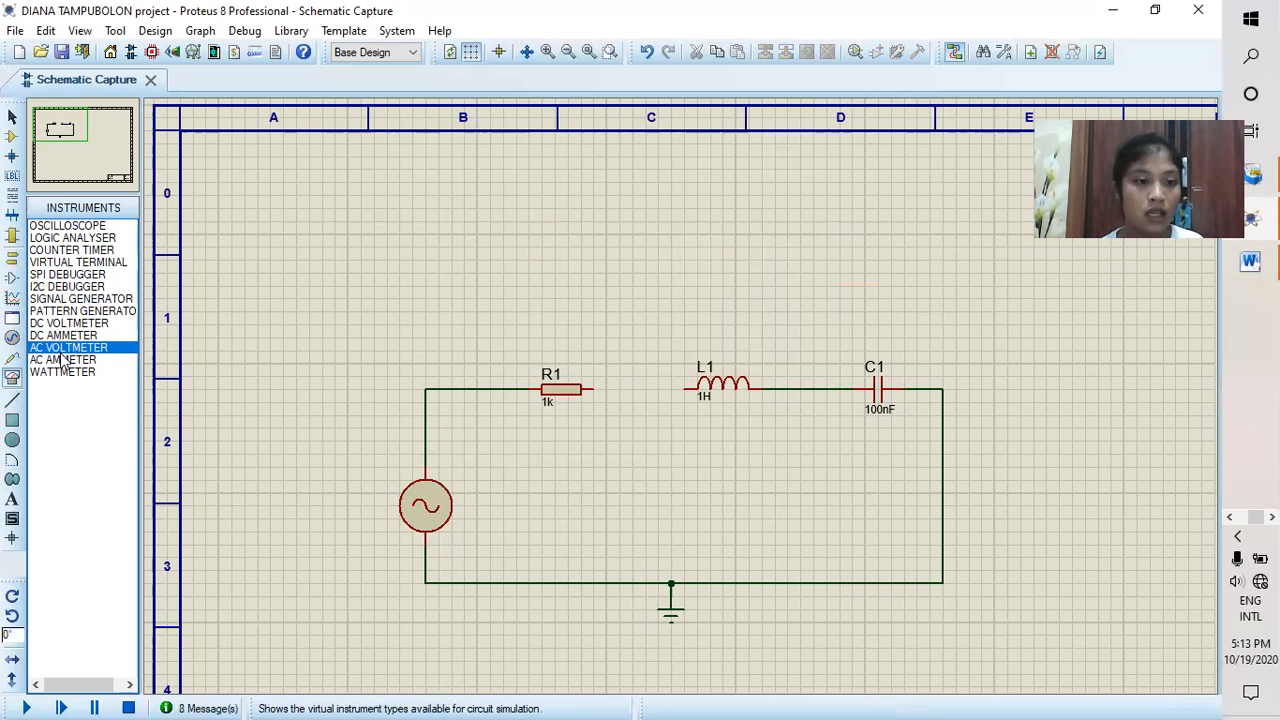
click(63, 359)
click(634, 323)
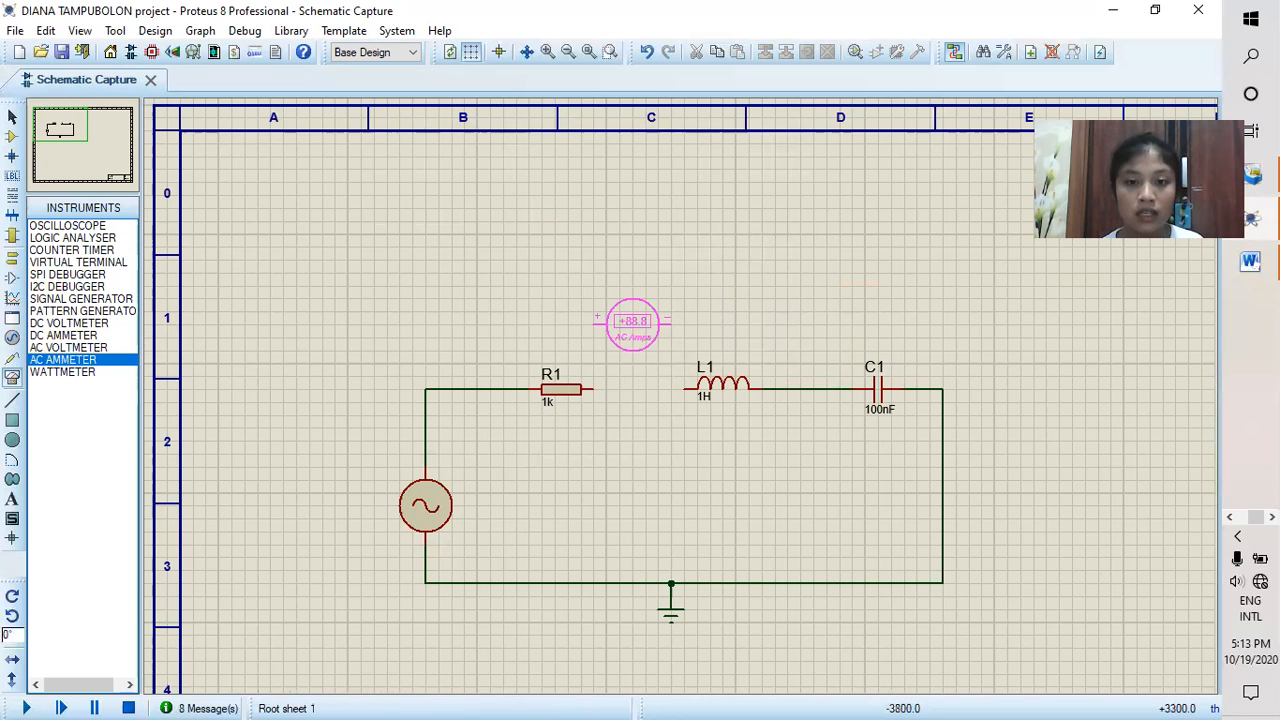
click(641, 322)
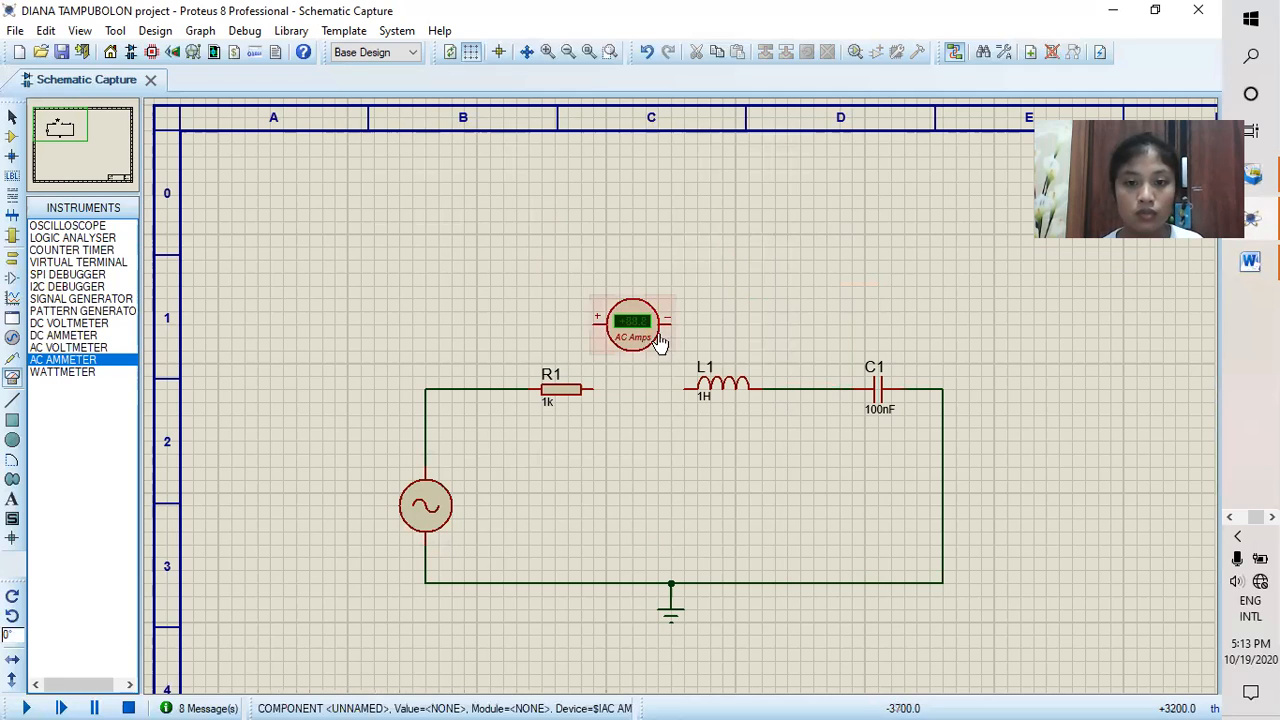
Step: Wire the ammeter in series, its negative terminal to L1 and its positive terminal to R1
click(683, 321)
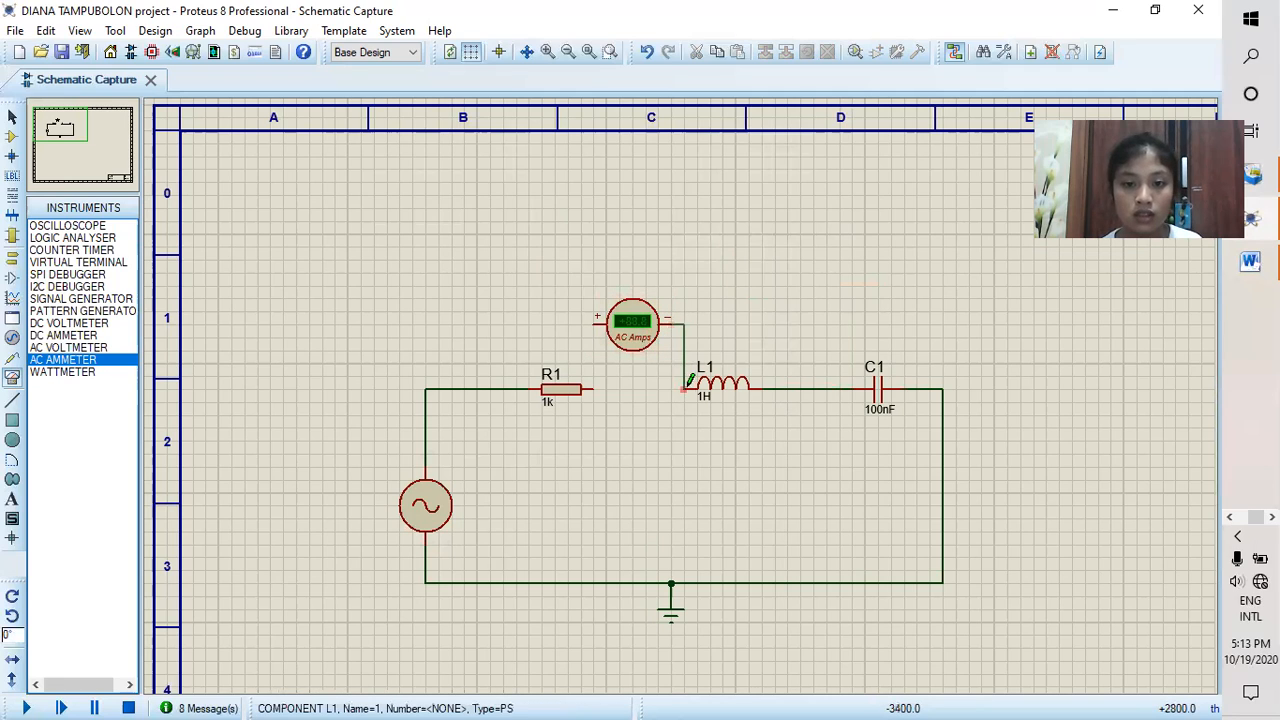
click(688, 384)
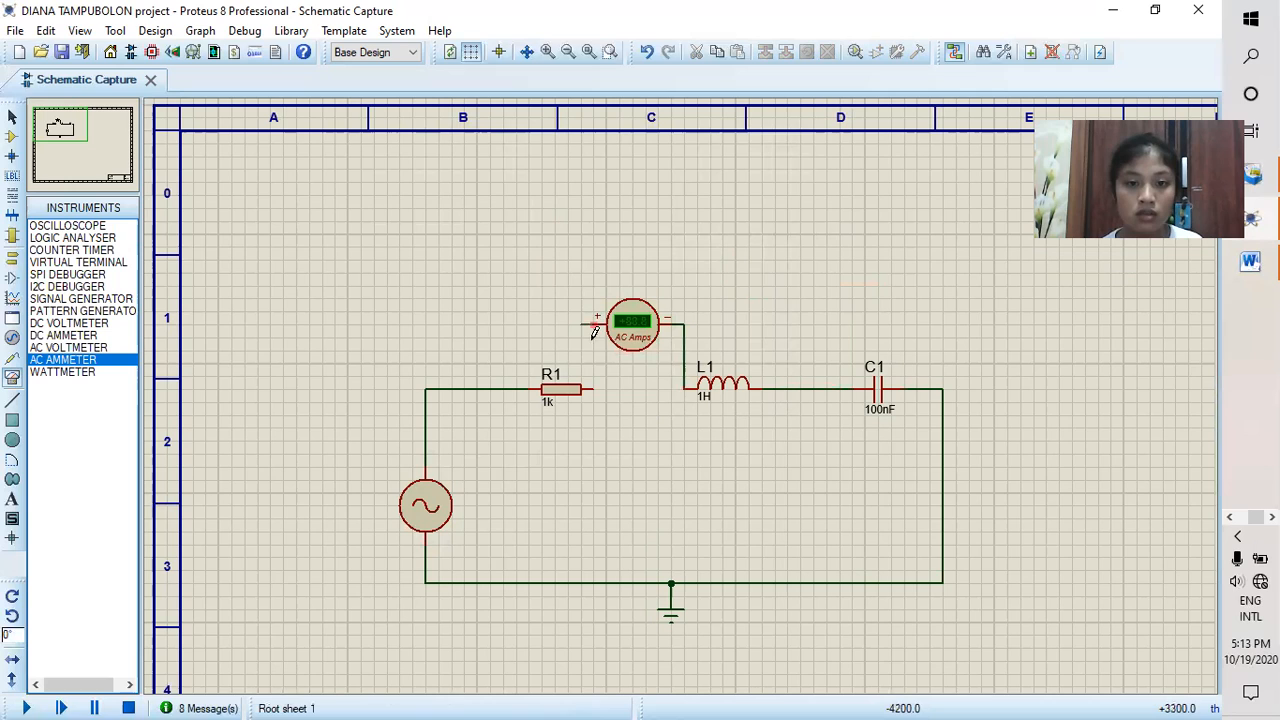
click(594, 389)
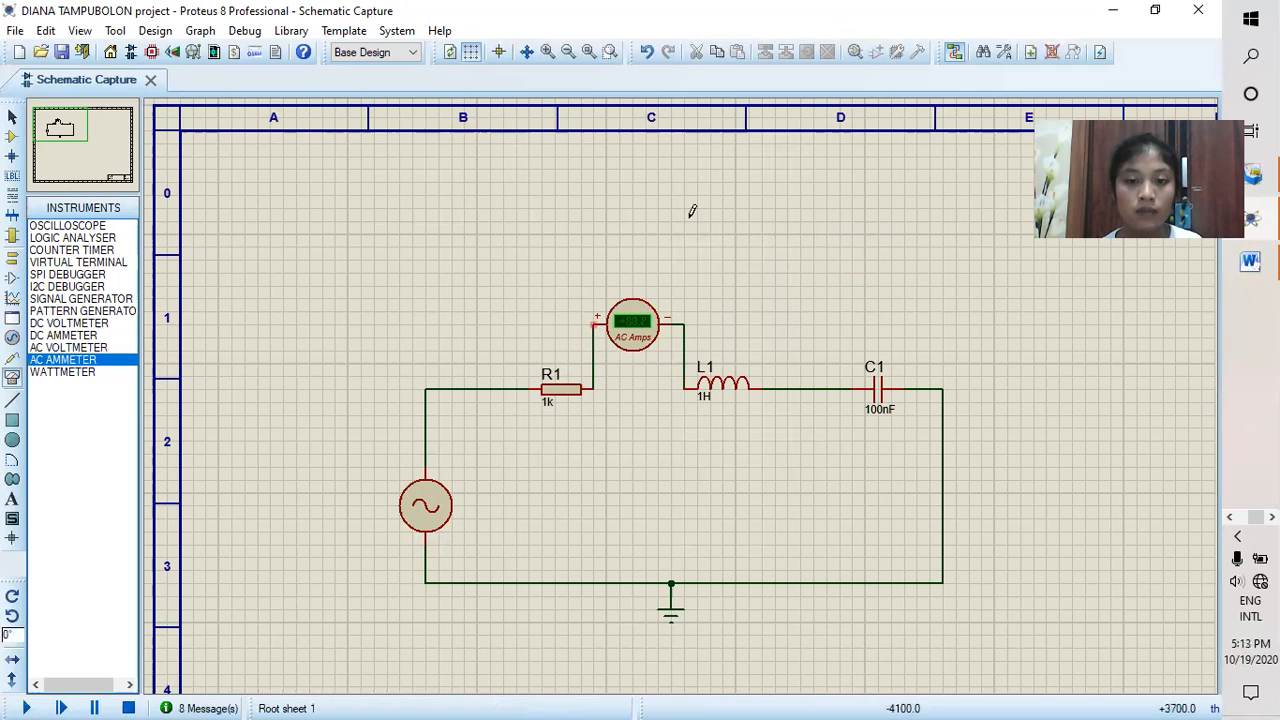
Step: Set the ammeter's display range to Milliamps, and run the simulation long enough to read the circuit current
double_click(645, 345)
click(650, 300)
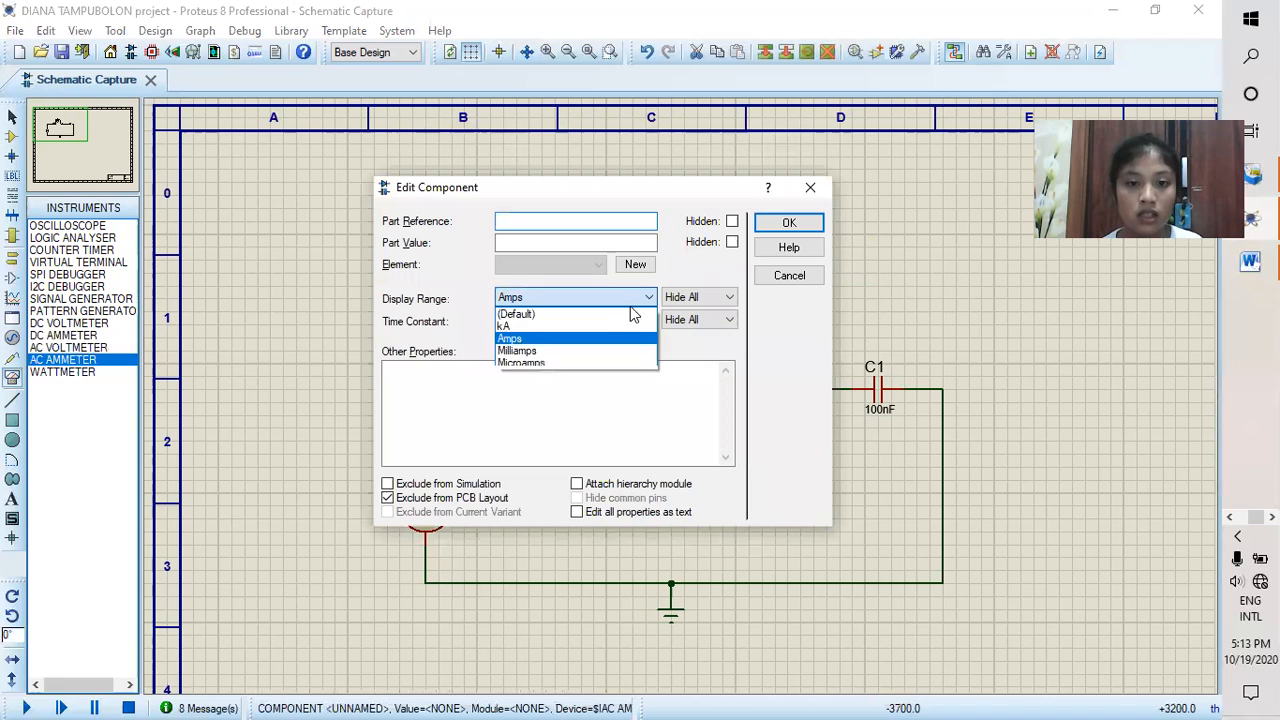
click(535, 349)
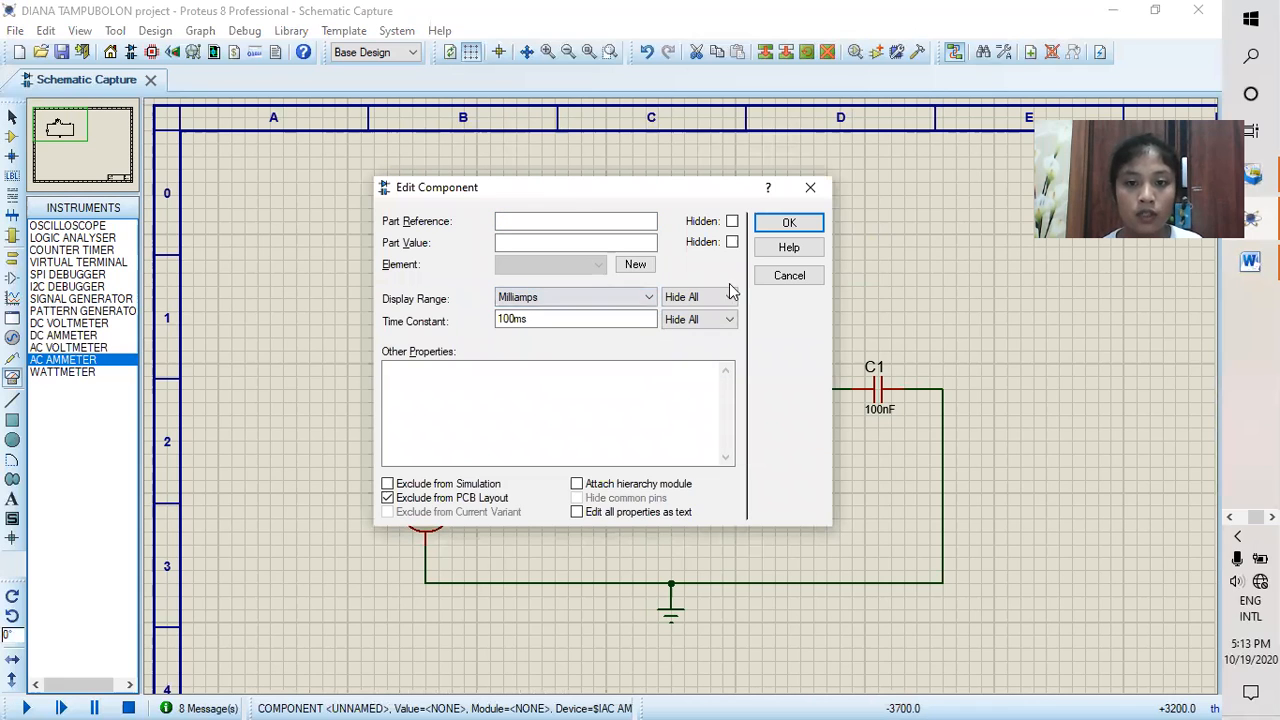
click(787, 225)
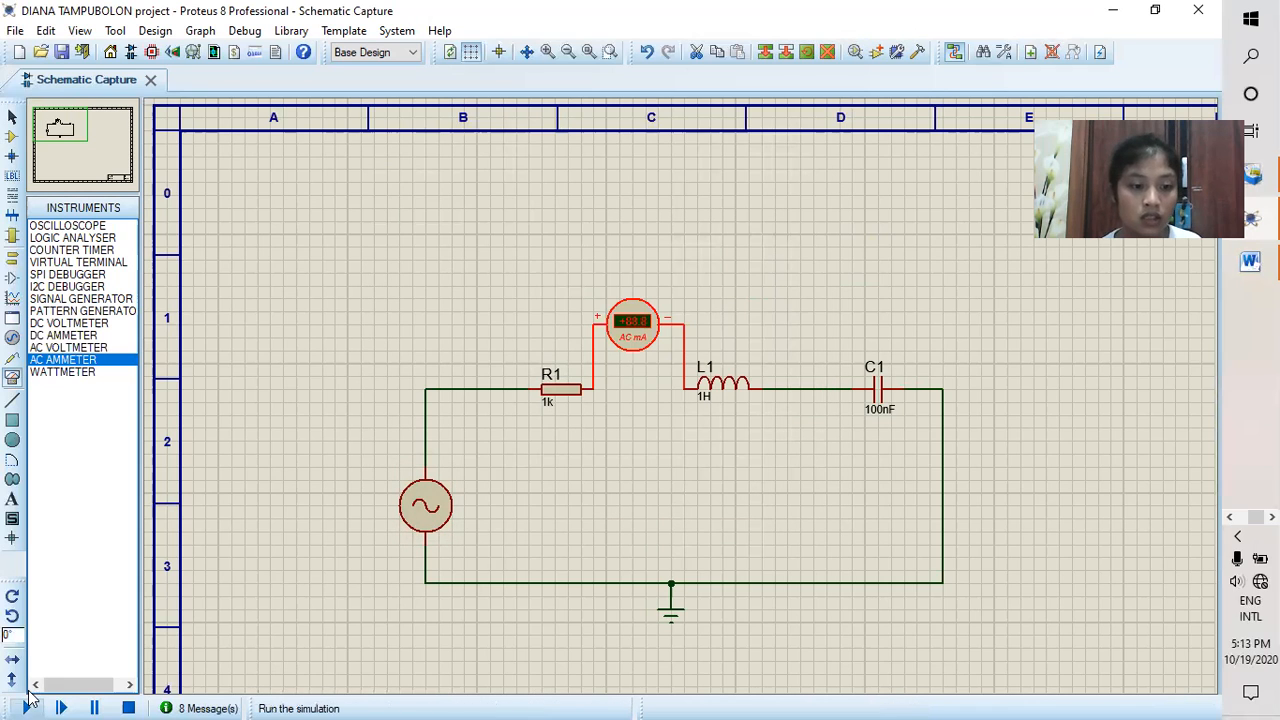
click(26, 707)
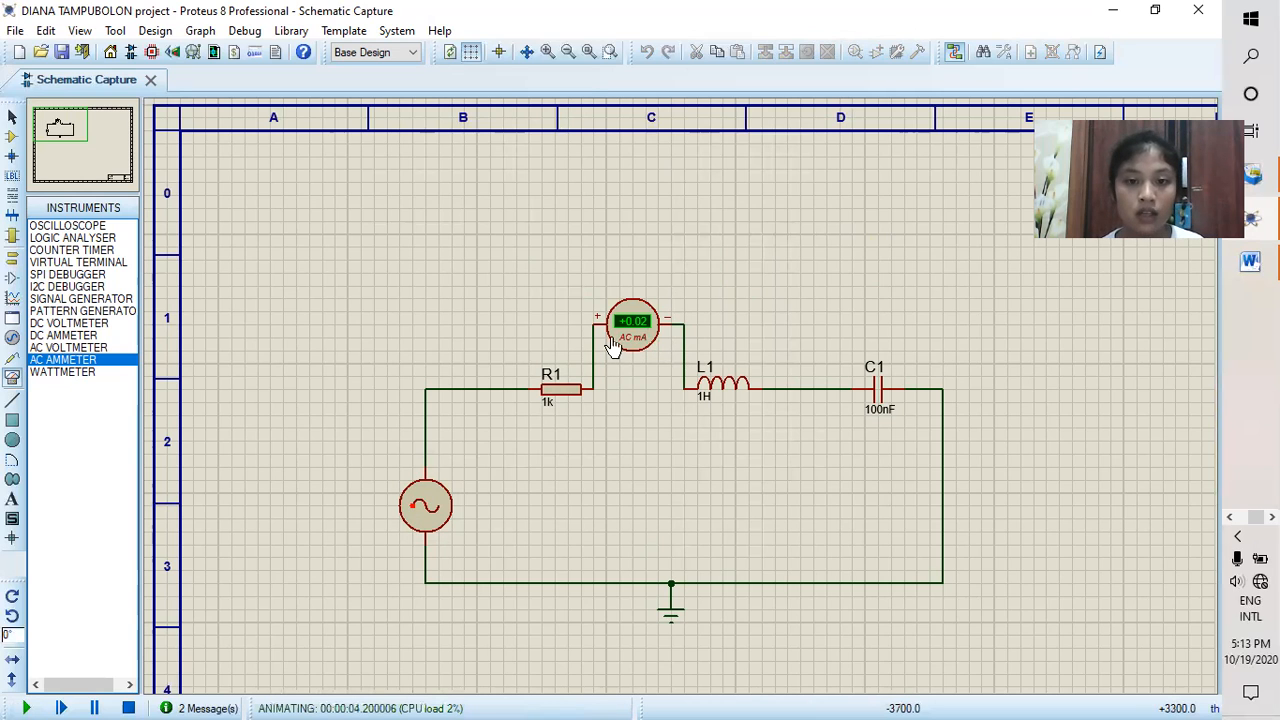
click(128, 708)
Step: Delete the AC ammeter and wire R1 directly to L1 again
right_click(656, 308)
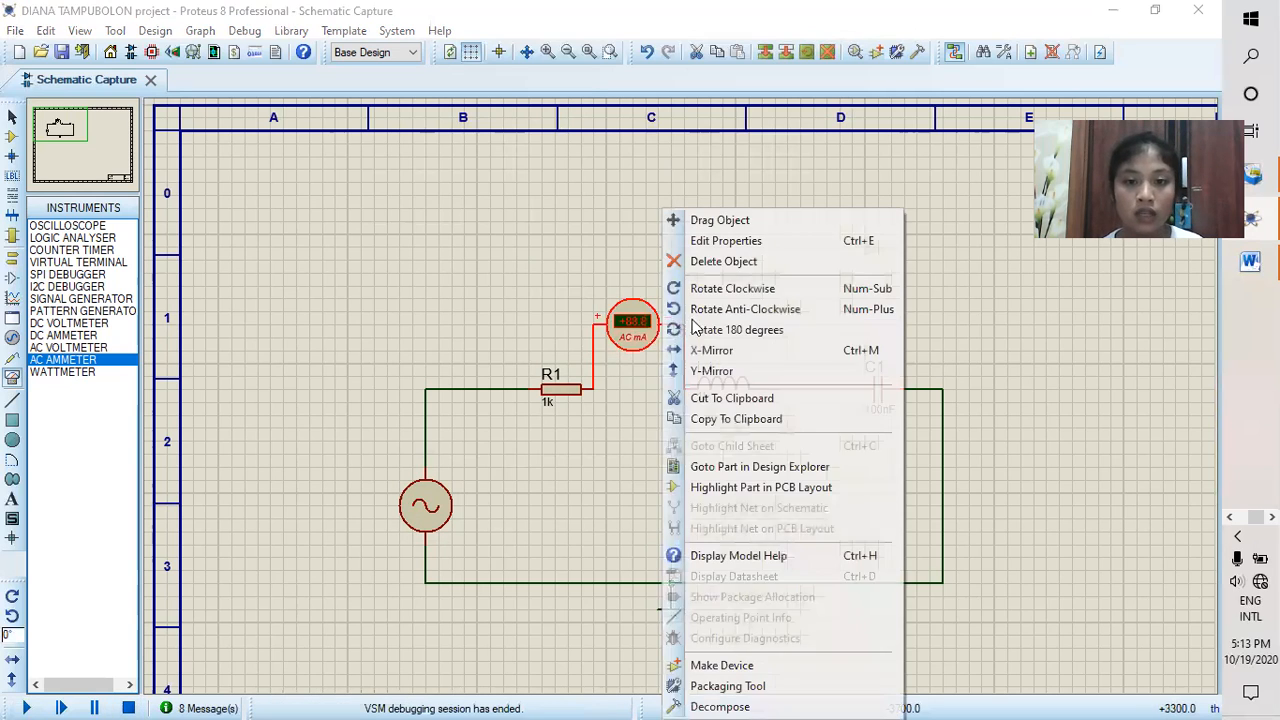
click(740, 261)
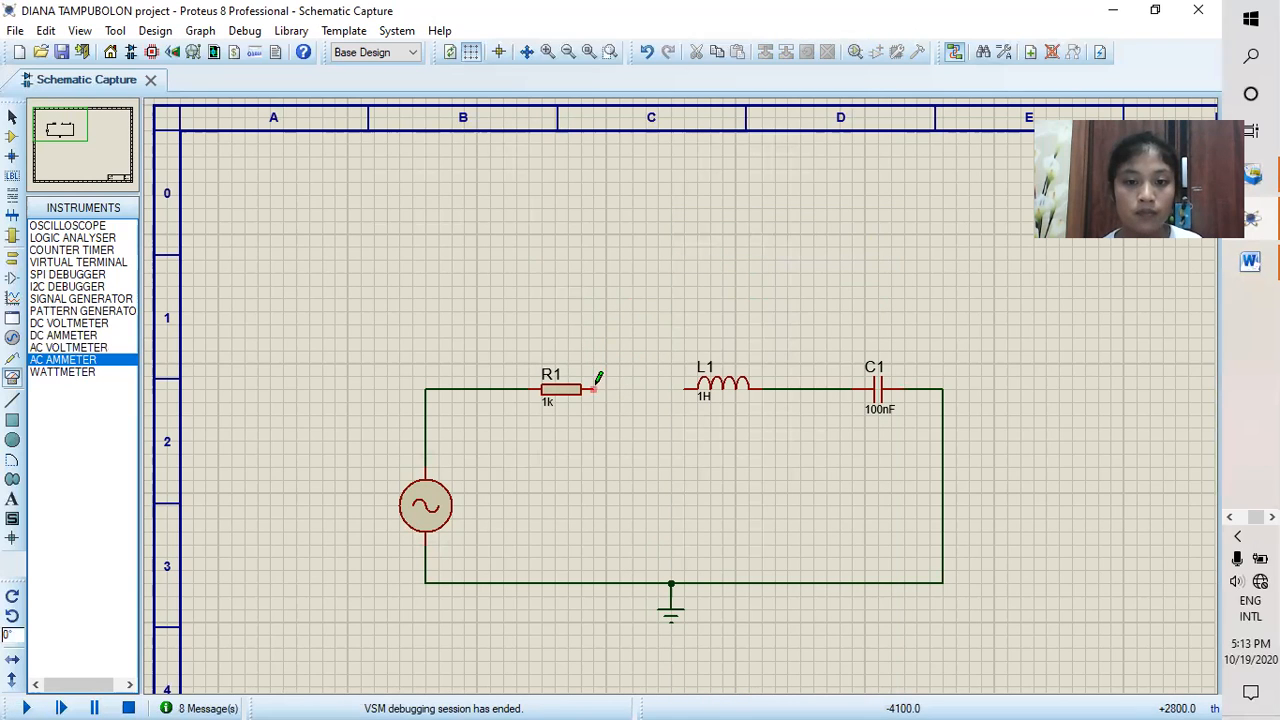
Step: Set the alternator's frequency to 30Hz
click(428, 518)
double_click(430, 519)
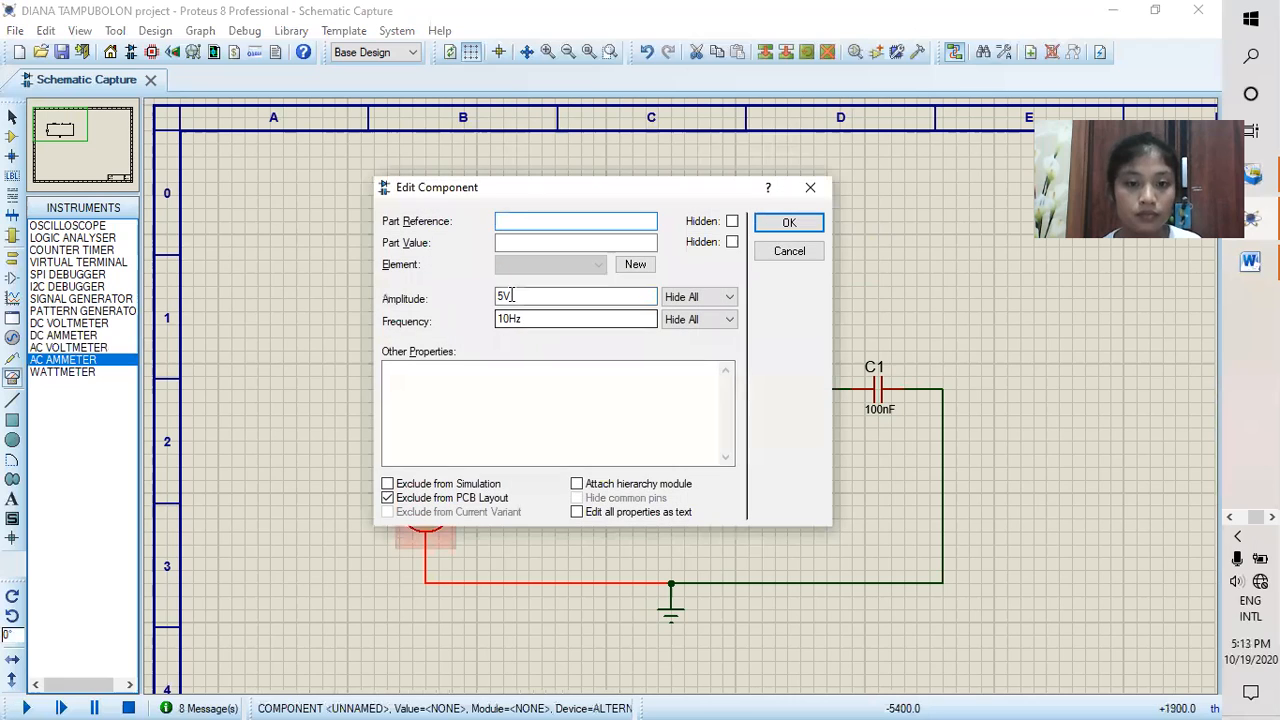
click(504, 317)
key(BackSpace)
text(3)
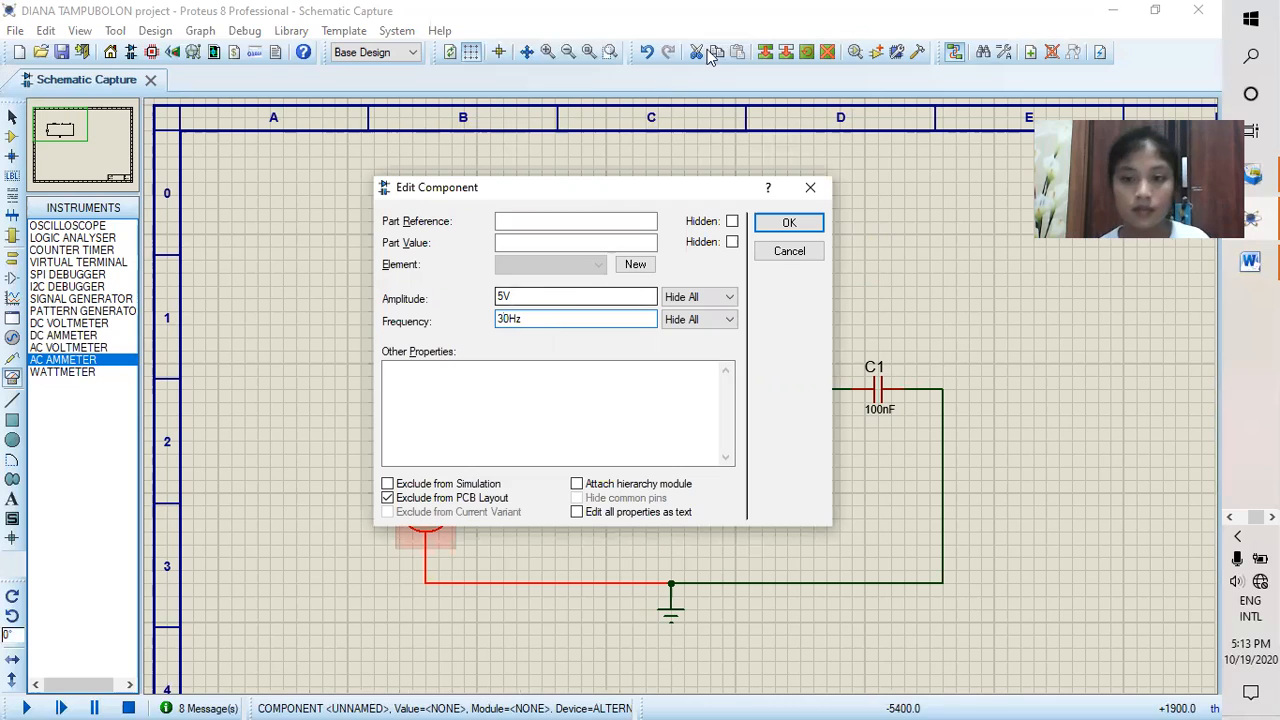
click(789, 222)
Step: Place AC voltmeters above R1, L1 and C1 again for the 30Hz voltage measurement
click(68, 347)
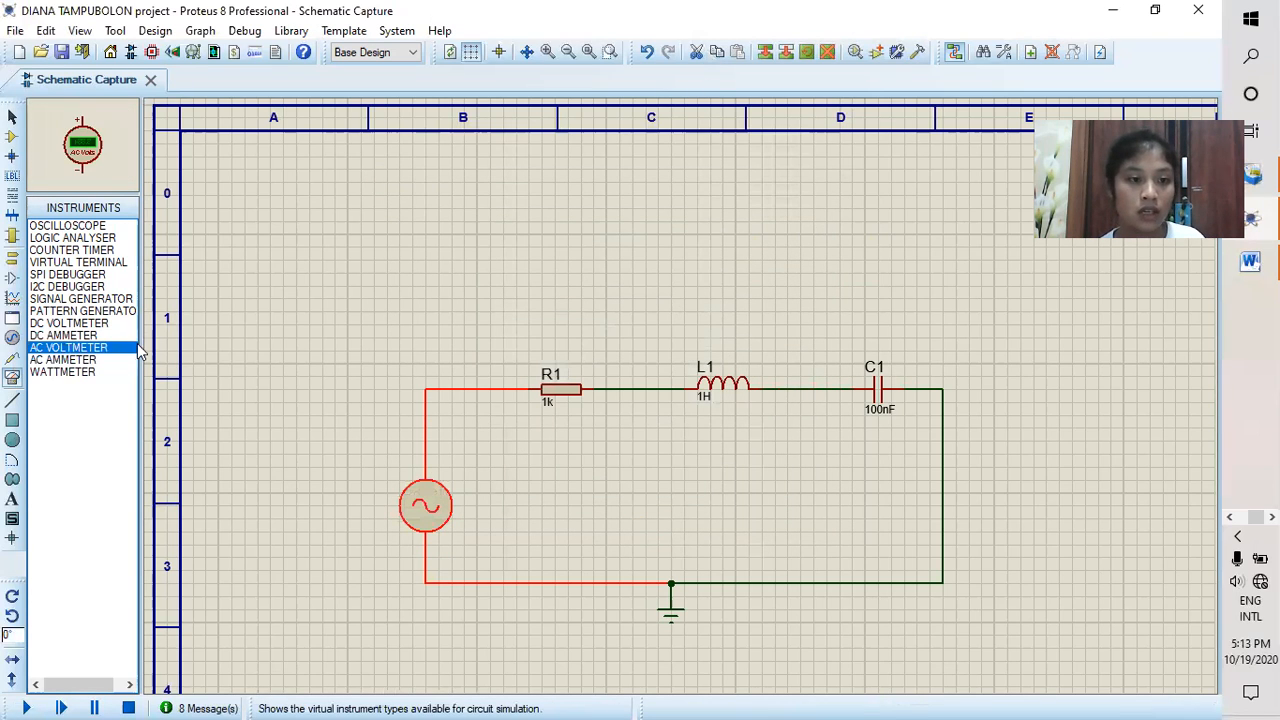
click(551, 287)
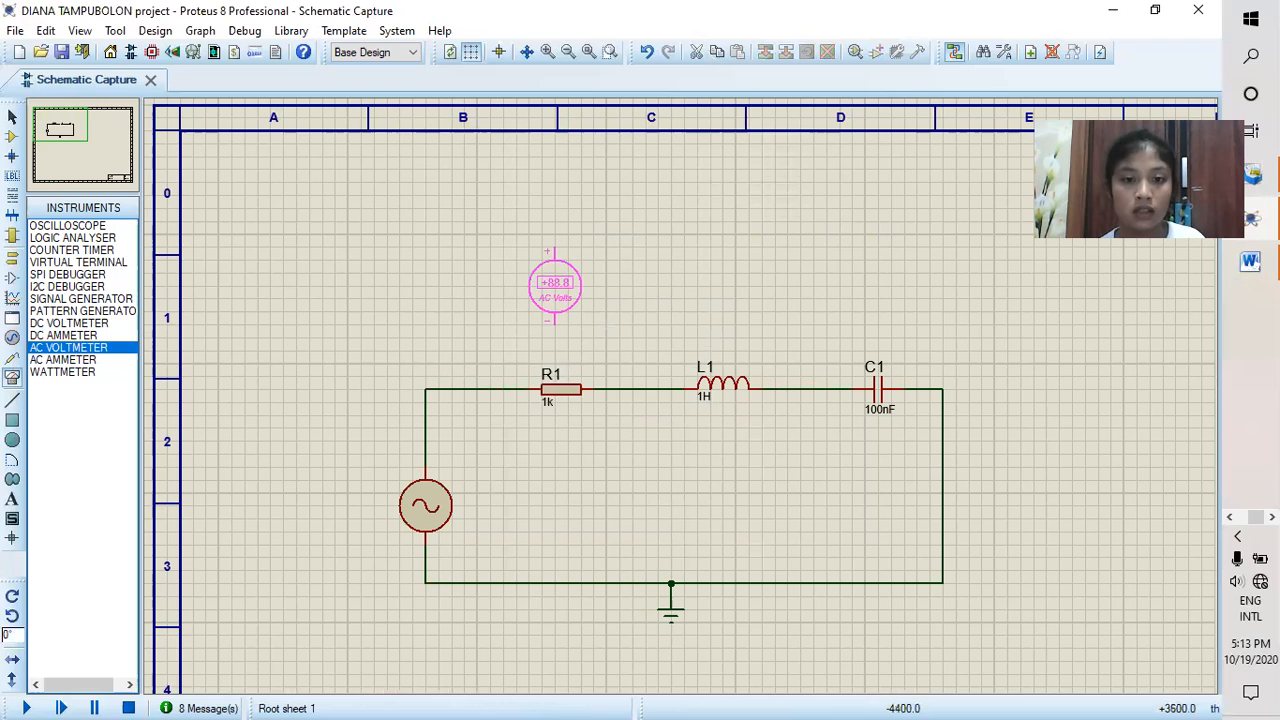
click(555, 272)
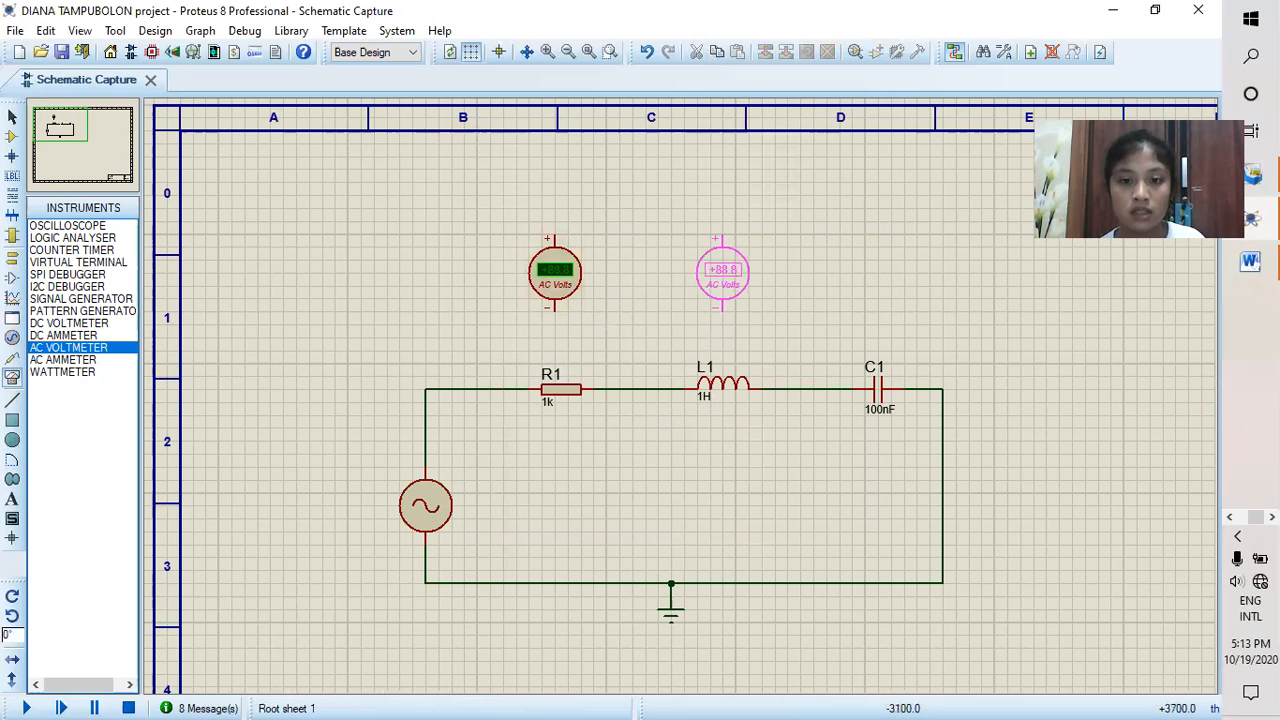
click(710, 272)
click(877, 274)
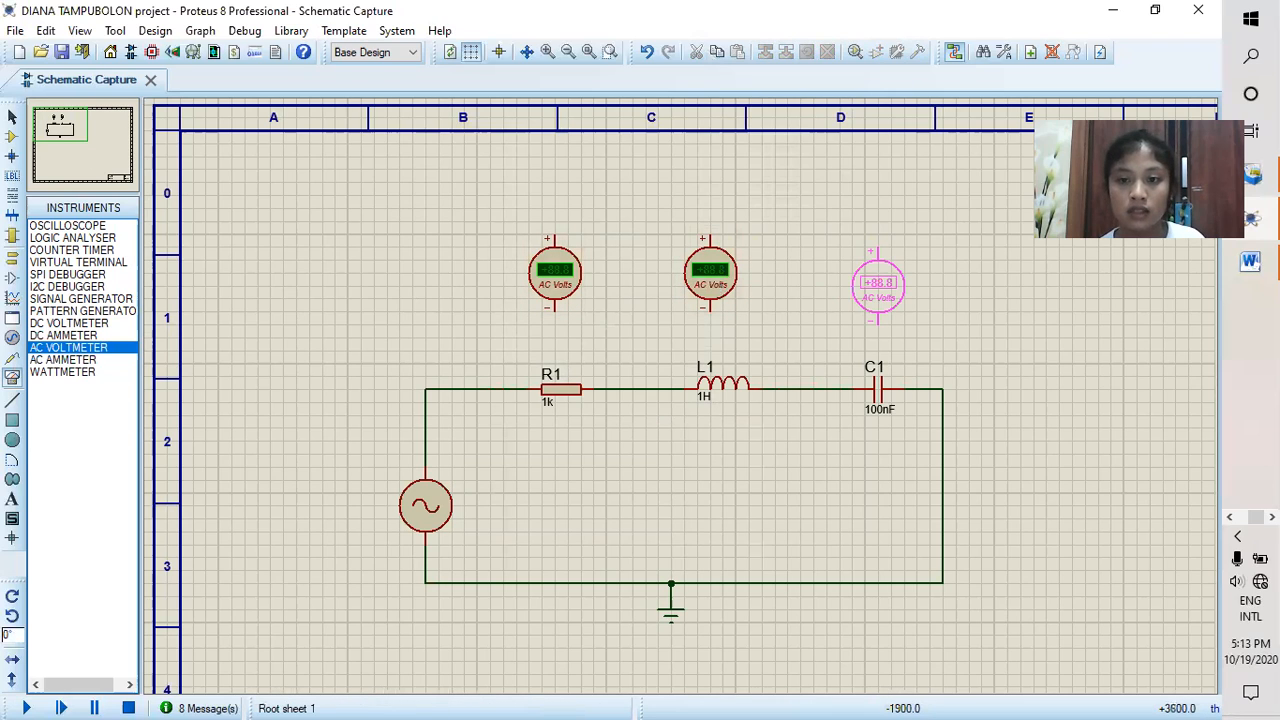
click(878, 285)
Step: Wire the AC voltmeter above C1 in parallel across the capacitor
click(879, 320)
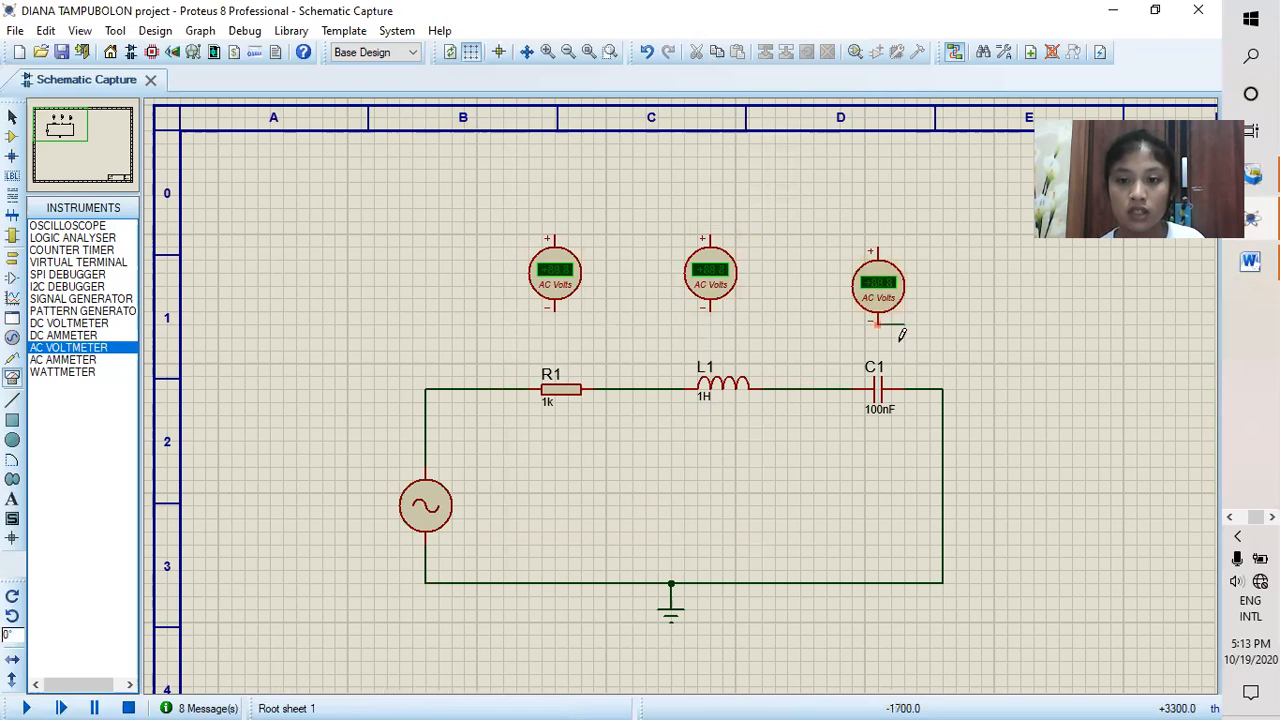
click(904, 390)
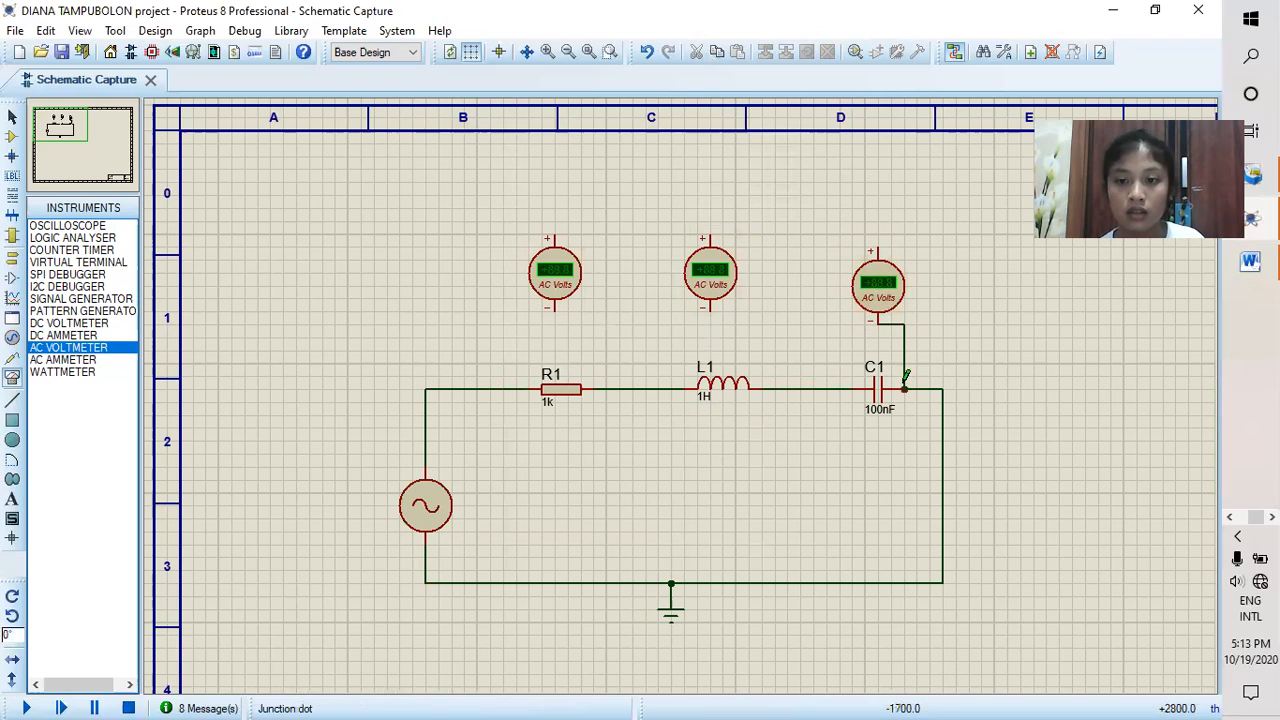
click(857, 246)
click(840, 389)
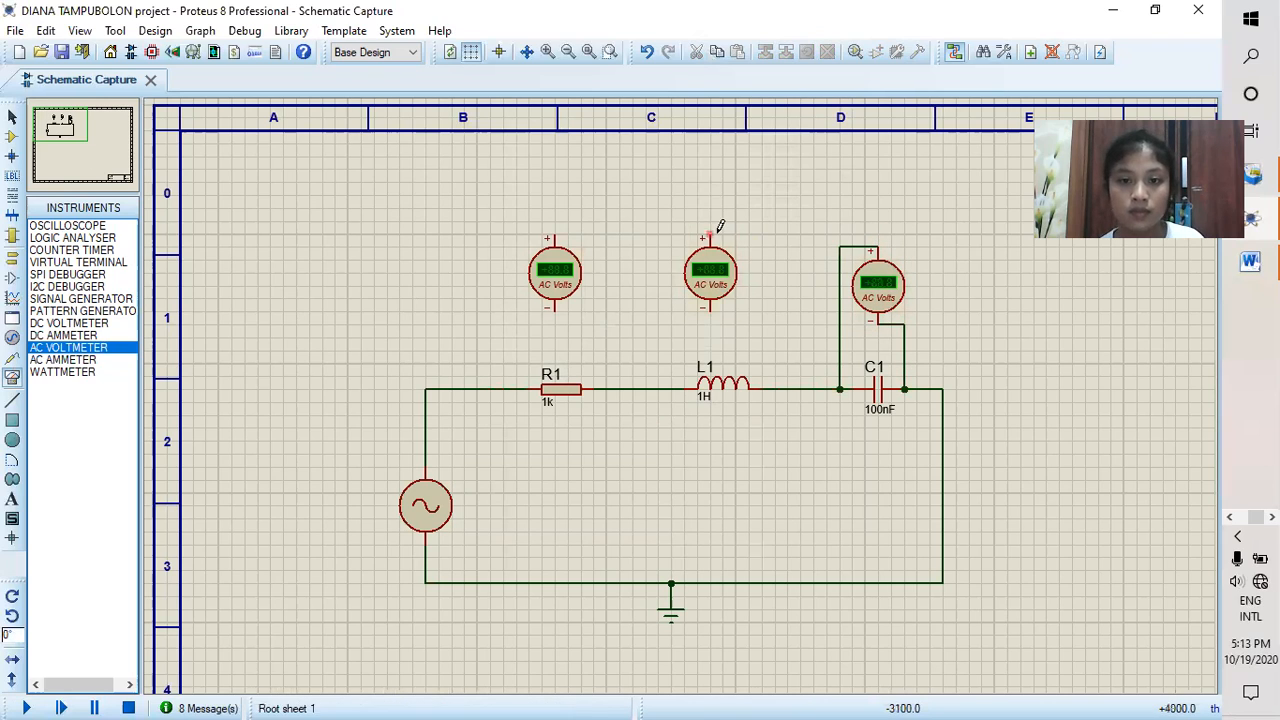
Step: Wire the AC voltmeter above L1 in parallel across the inductor
click(708, 236)
click(658, 389)
click(713, 310)
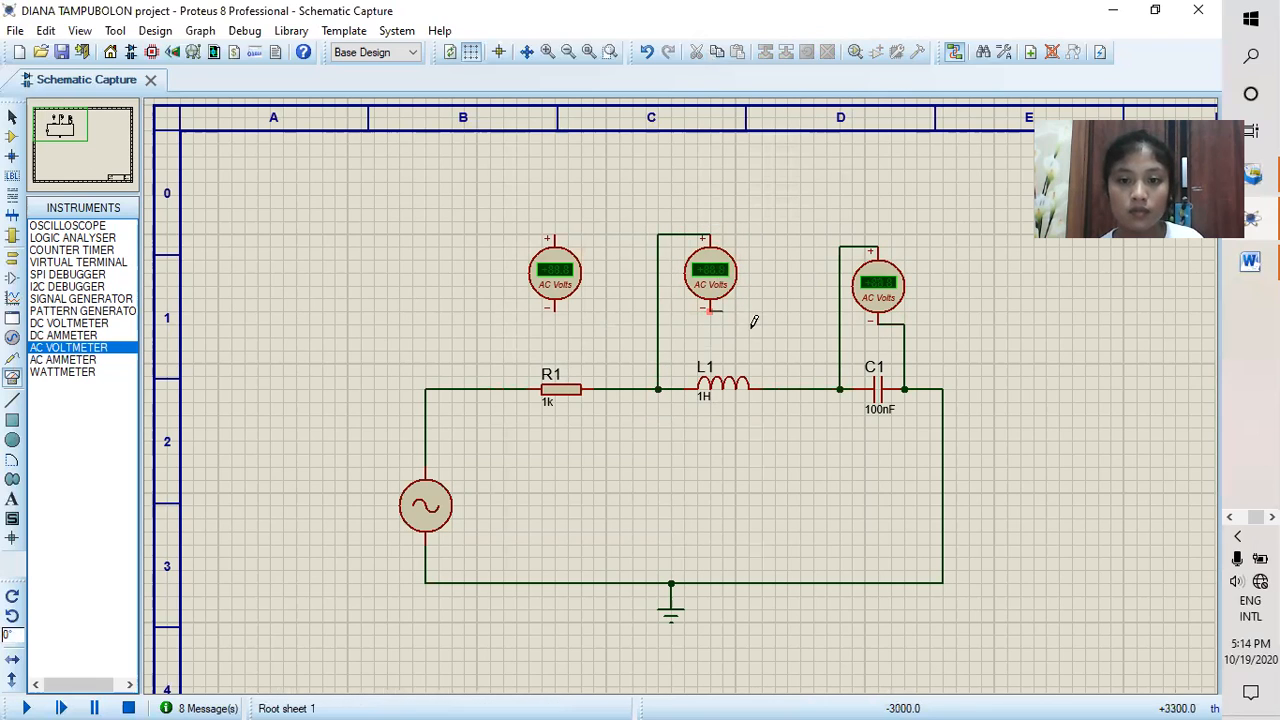
click(777, 387)
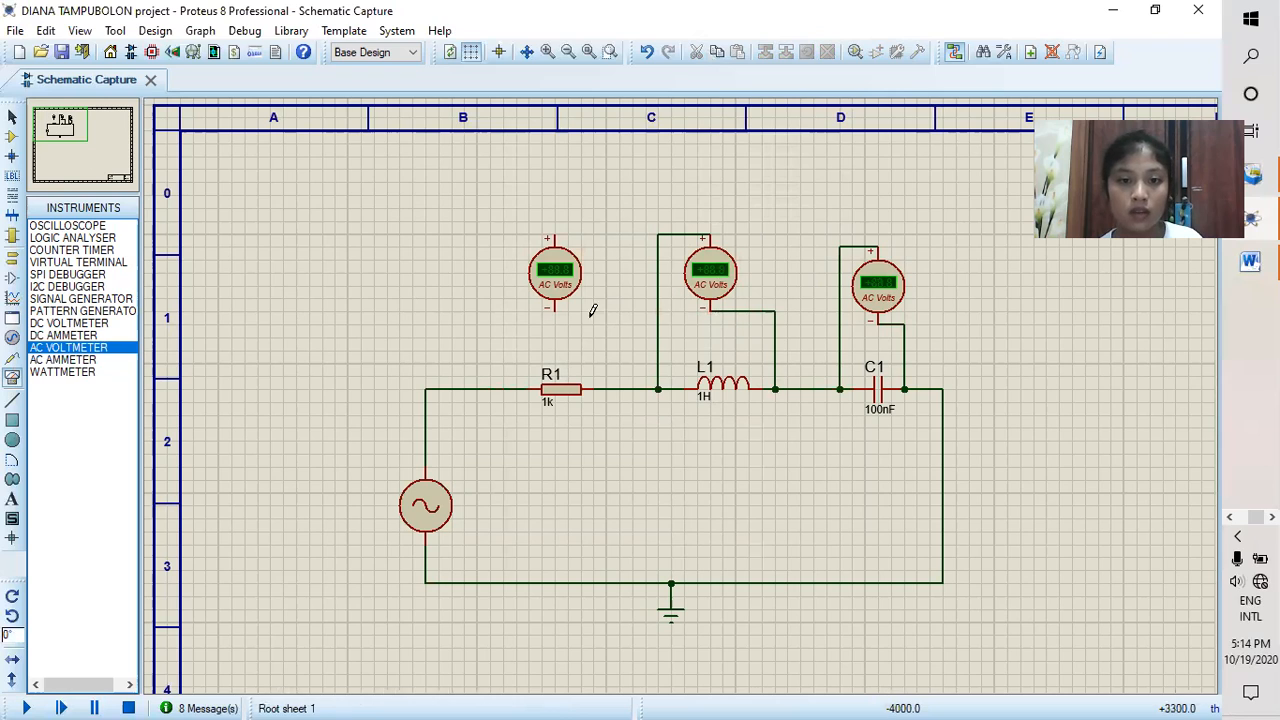
Step: Wire the AC voltmeter above R1 in parallel across the resistor
click(555, 309)
click(606, 389)
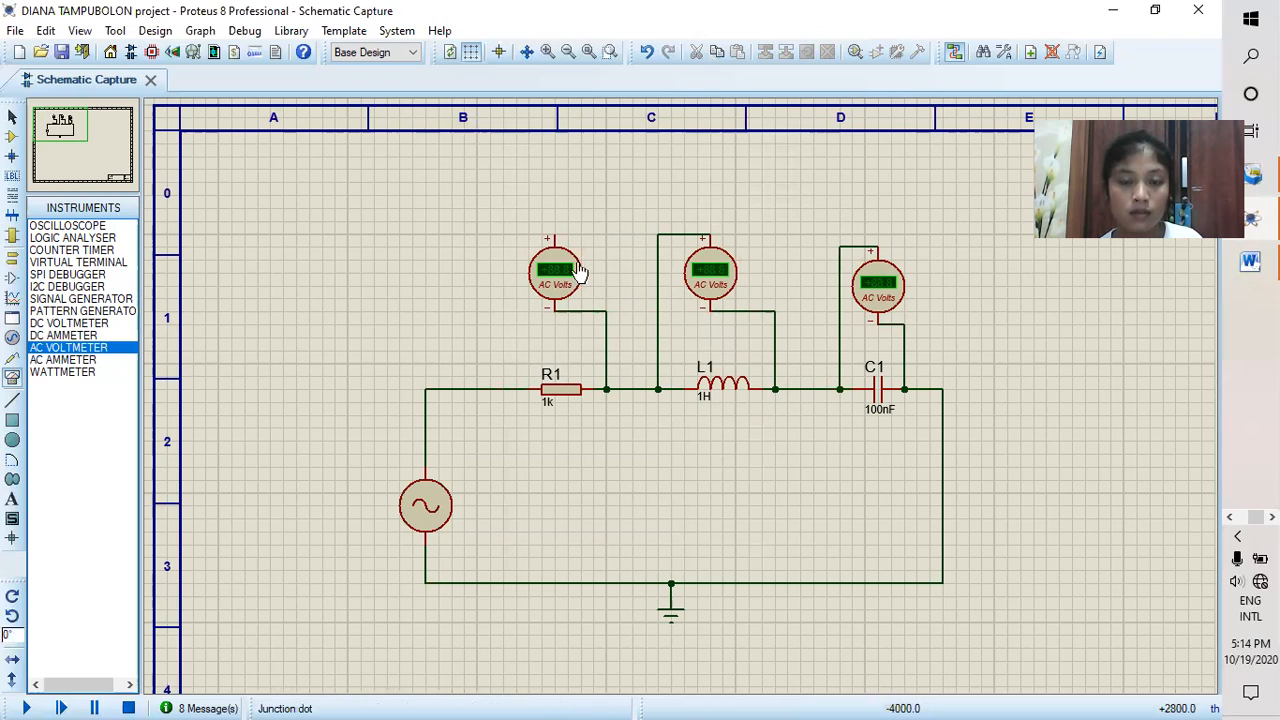
click(553, 237)
click(490, 389)
Step: Run the simulation long enough to read the voltages across R1, L1 and C1 at 30Hz, and stop it
click(22, 706)
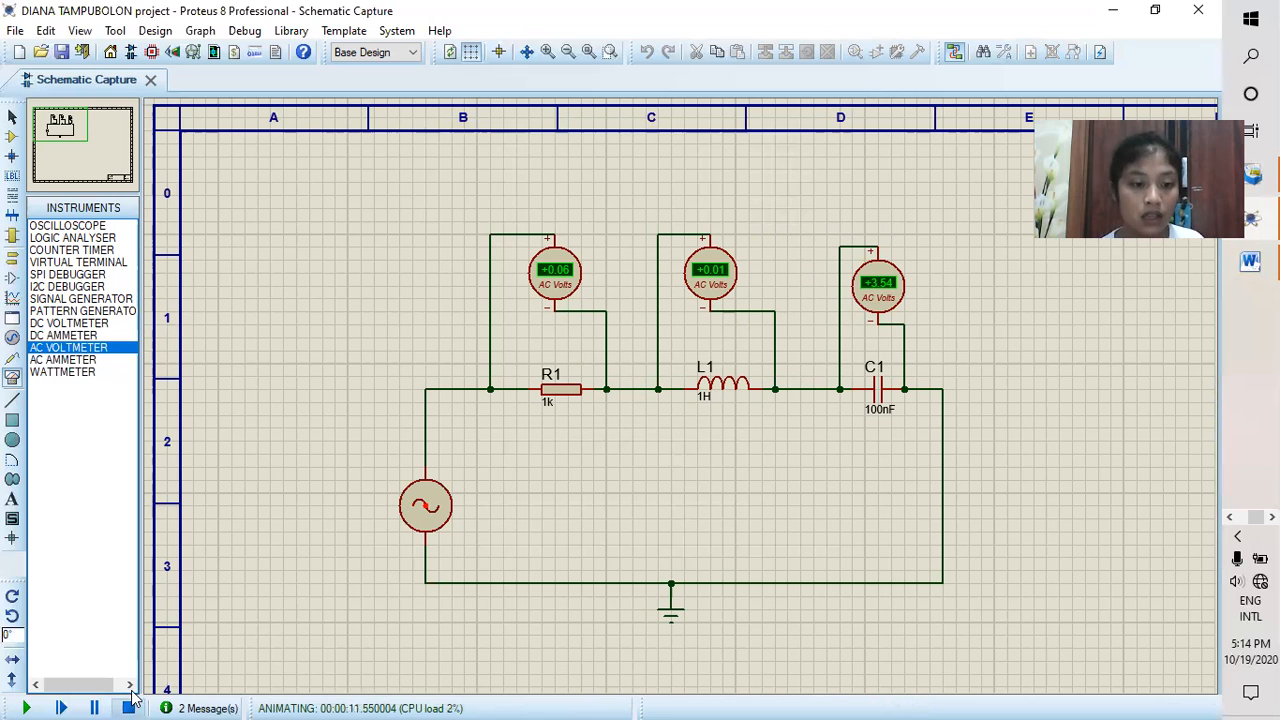
right_click(553, 279)
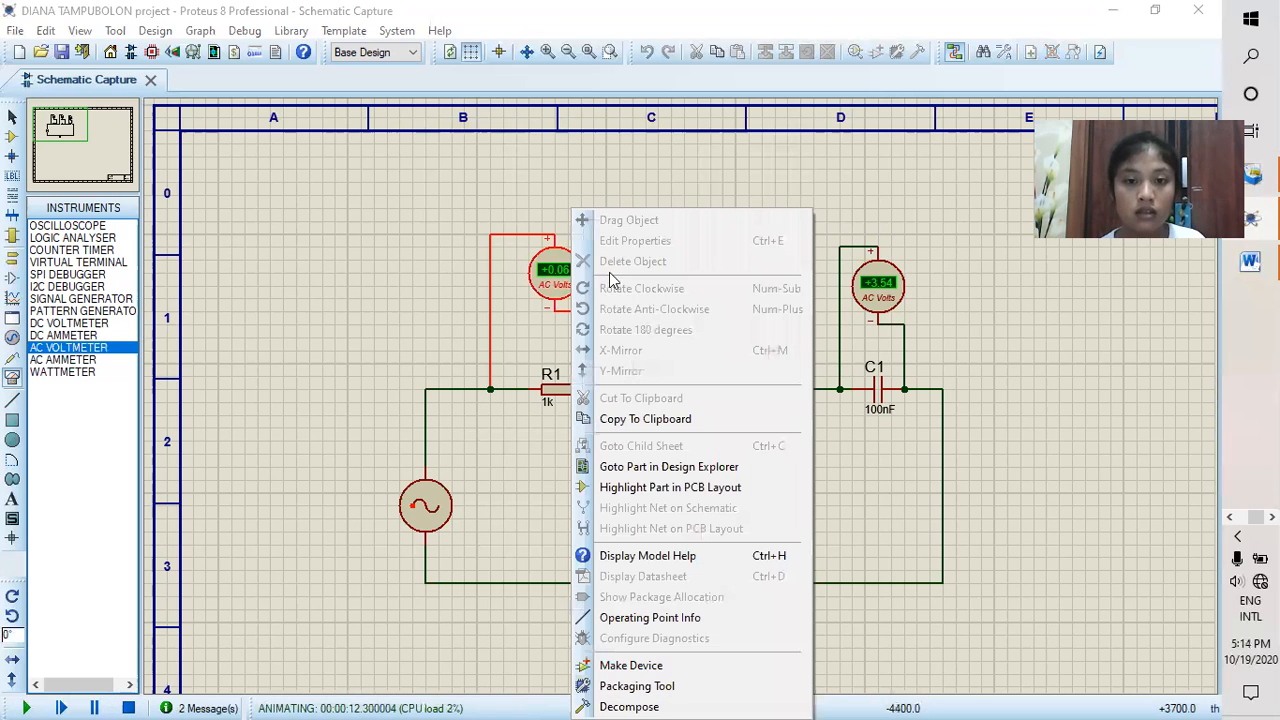
click(549, 304)
click(128, 707)
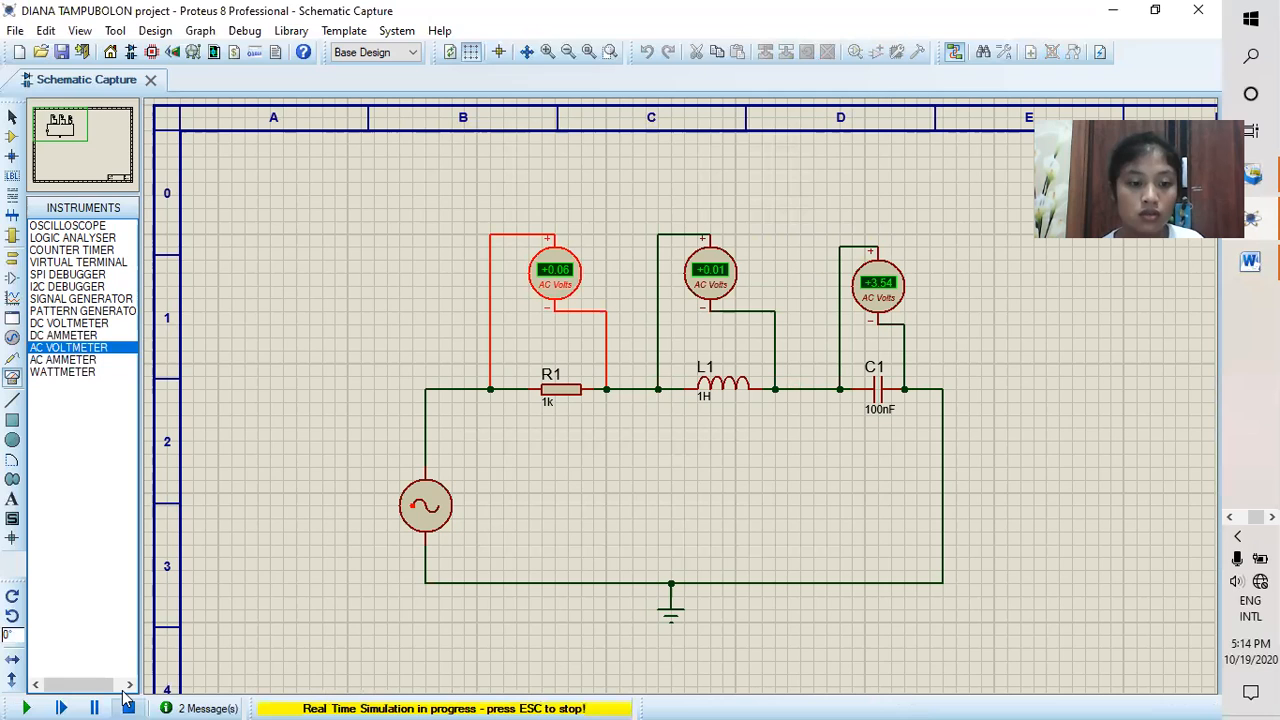
Step: Delete the three AC voltmeters above R1, L1 and C1
right_click(560, 270)
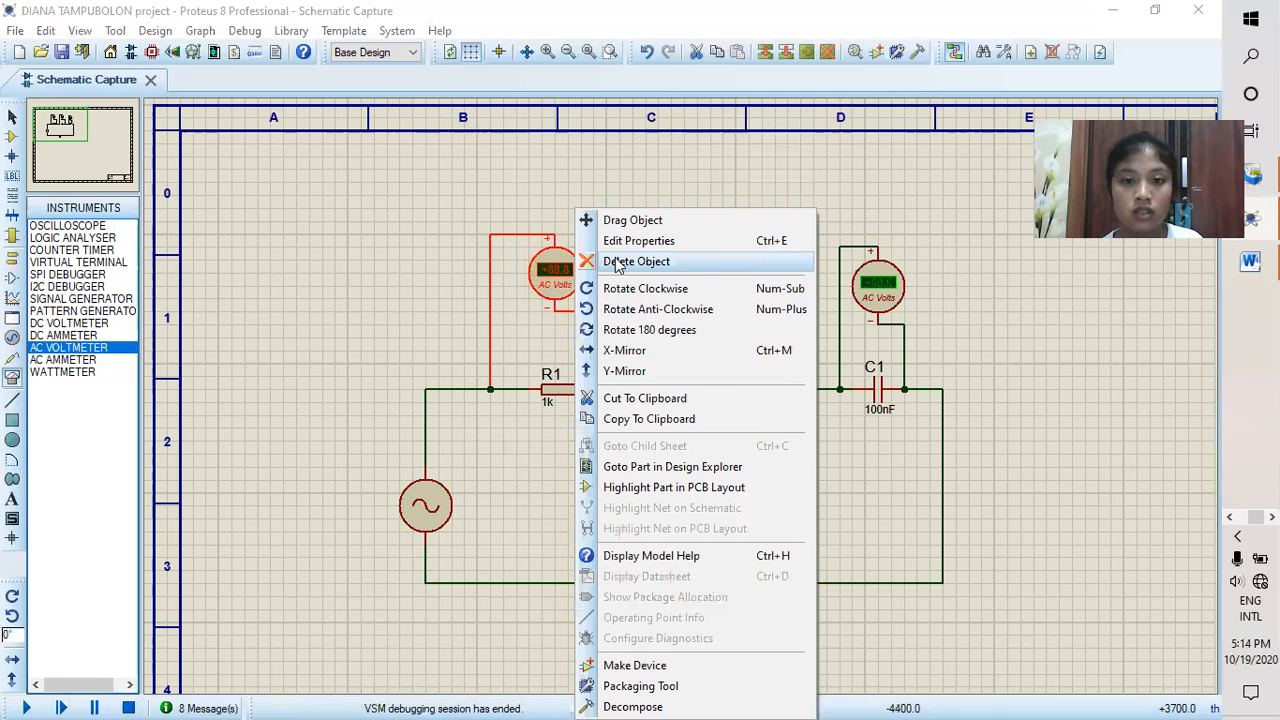
click(630, 260)
right_click(712, 268)
click(790, 261)
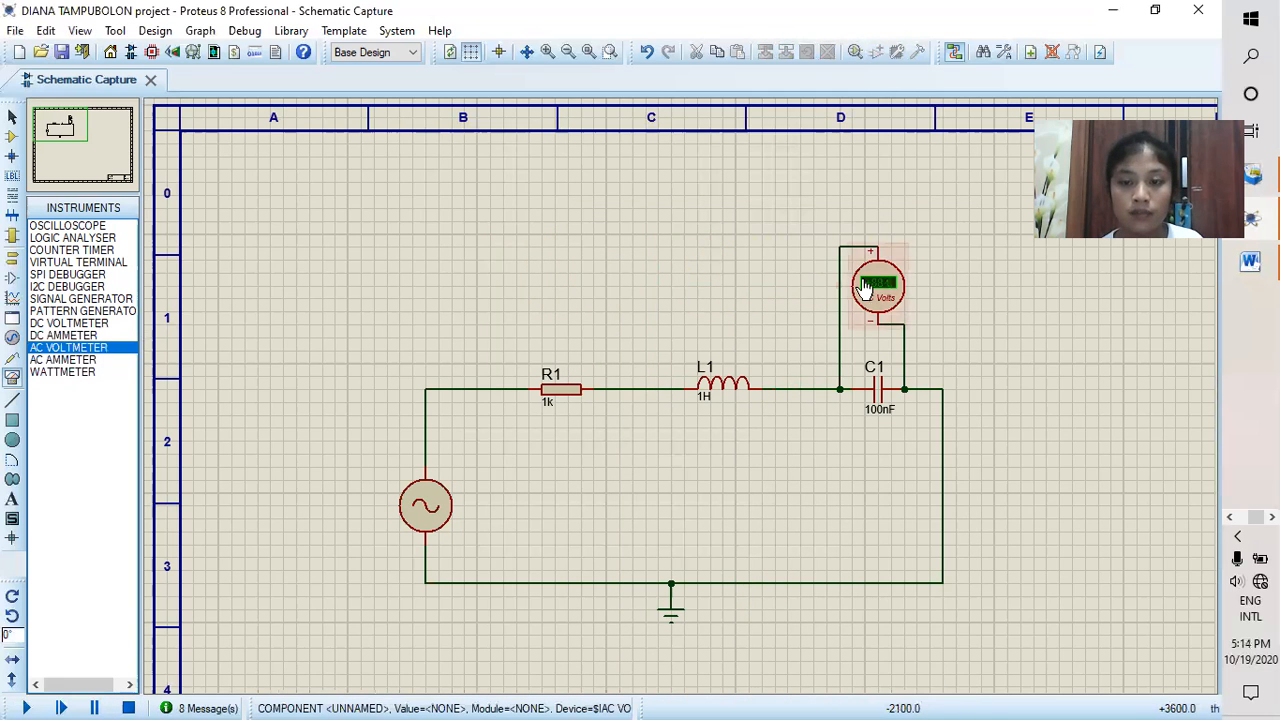
right_click(871, 275)
click(930, 261)
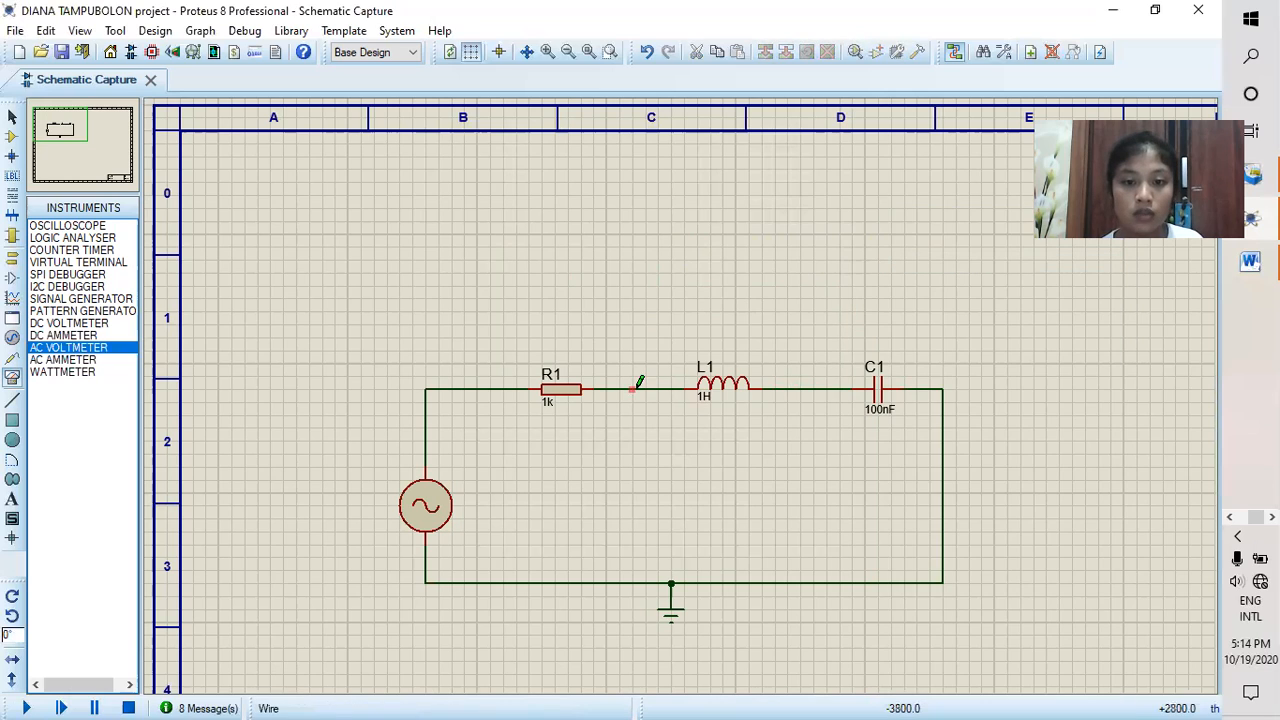
Step: Delete the wire between R1 and L1 and place an AC ammeter above the gap
right_click(648, 389)
click(712, 433)
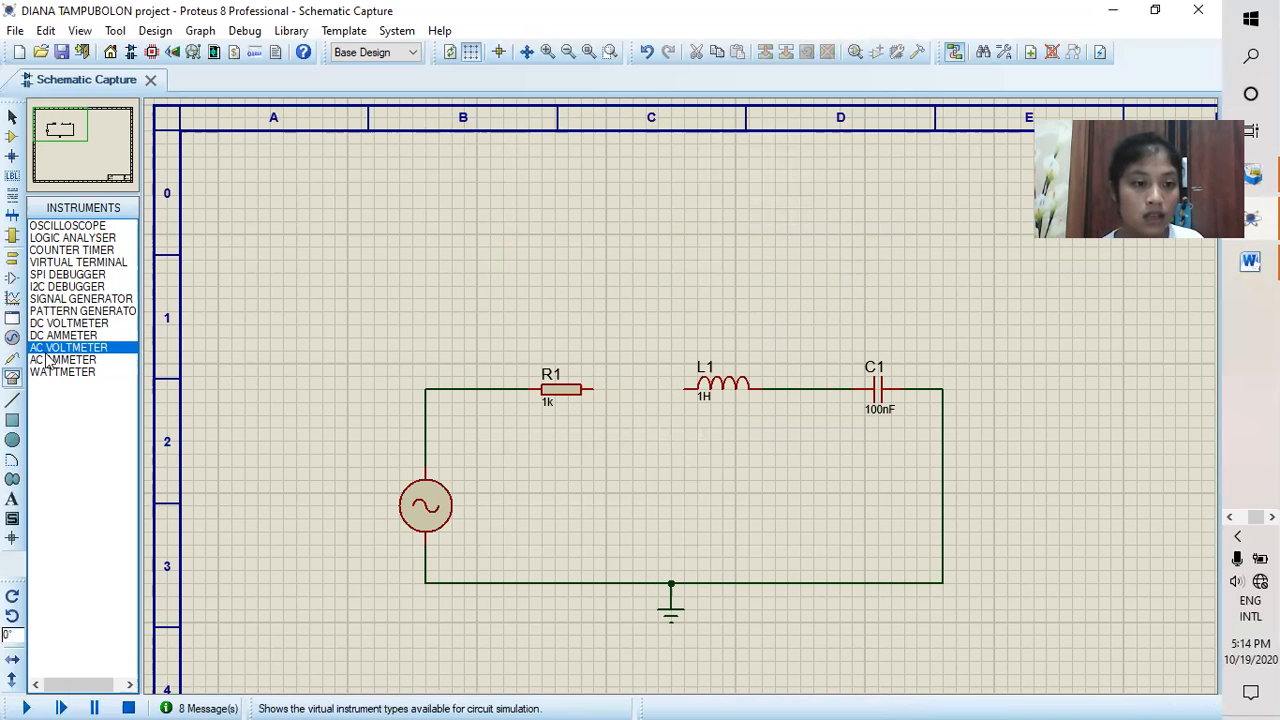
click(62, 360)
click(628, 321)
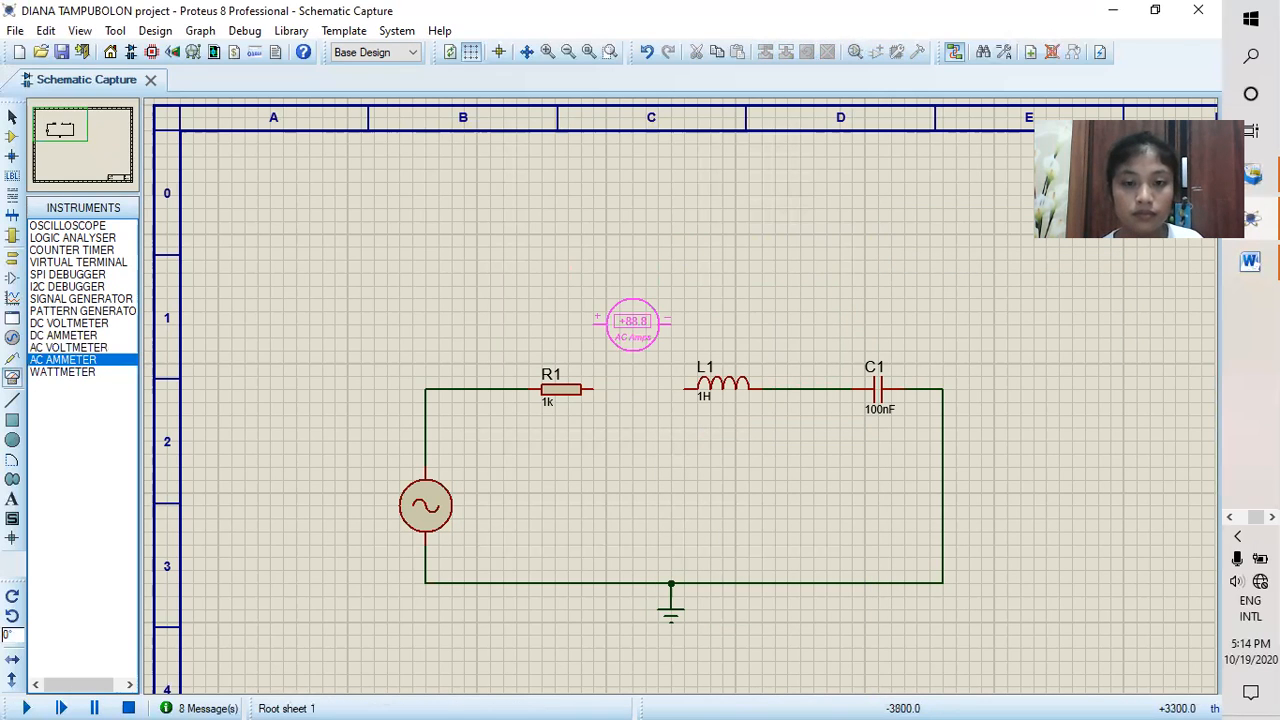
click(645, 321)
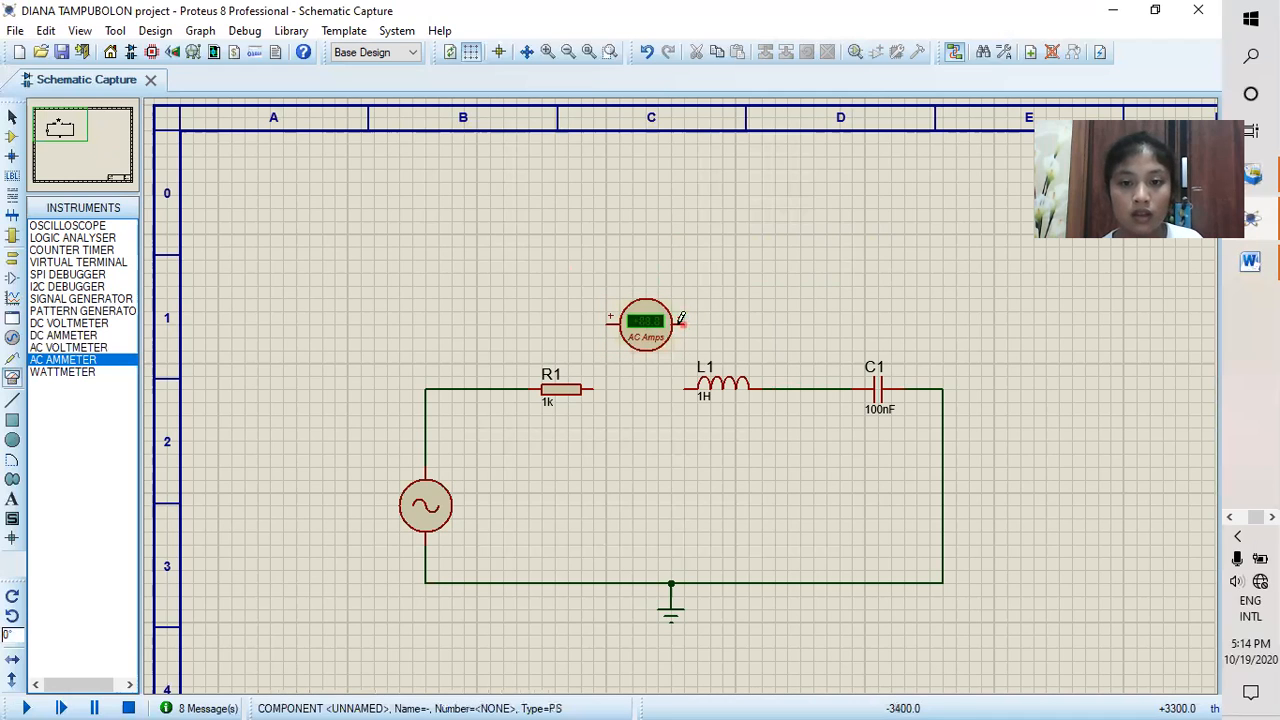
Step: Wire the AC ammeter in series, with its negative terminal to L1 and its positive terminal to R1
click(684, 320)
click(686, 388)
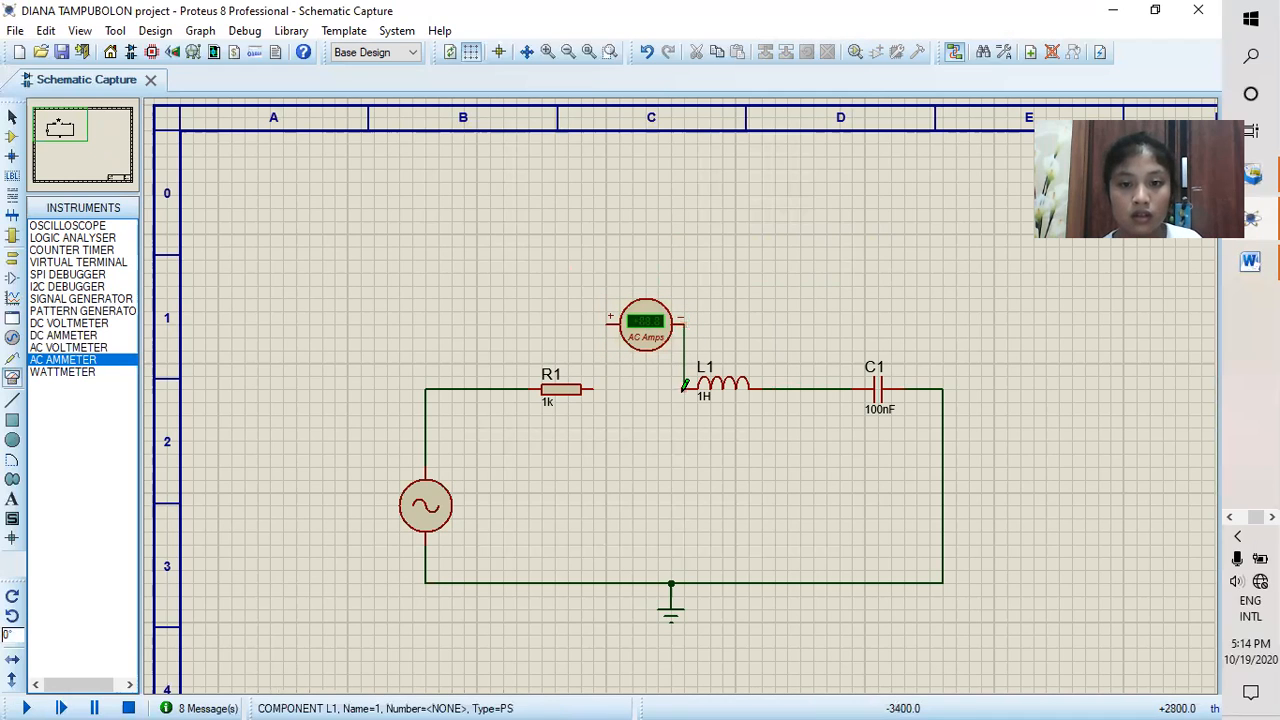
click(607, 321)
click(596, 388)
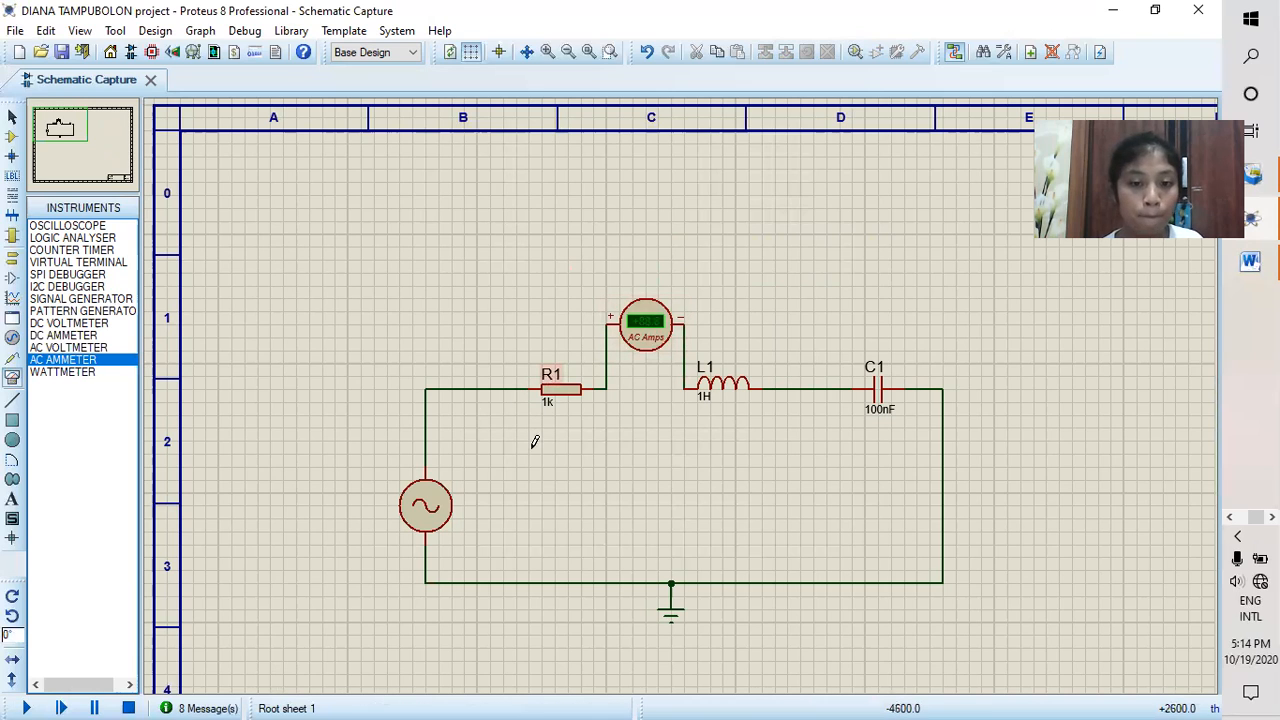
Step: Set the AC ammeter's display range to Milliamps, and run the simulation long enough to read the circuit current at 30Hz
click(643, 342)
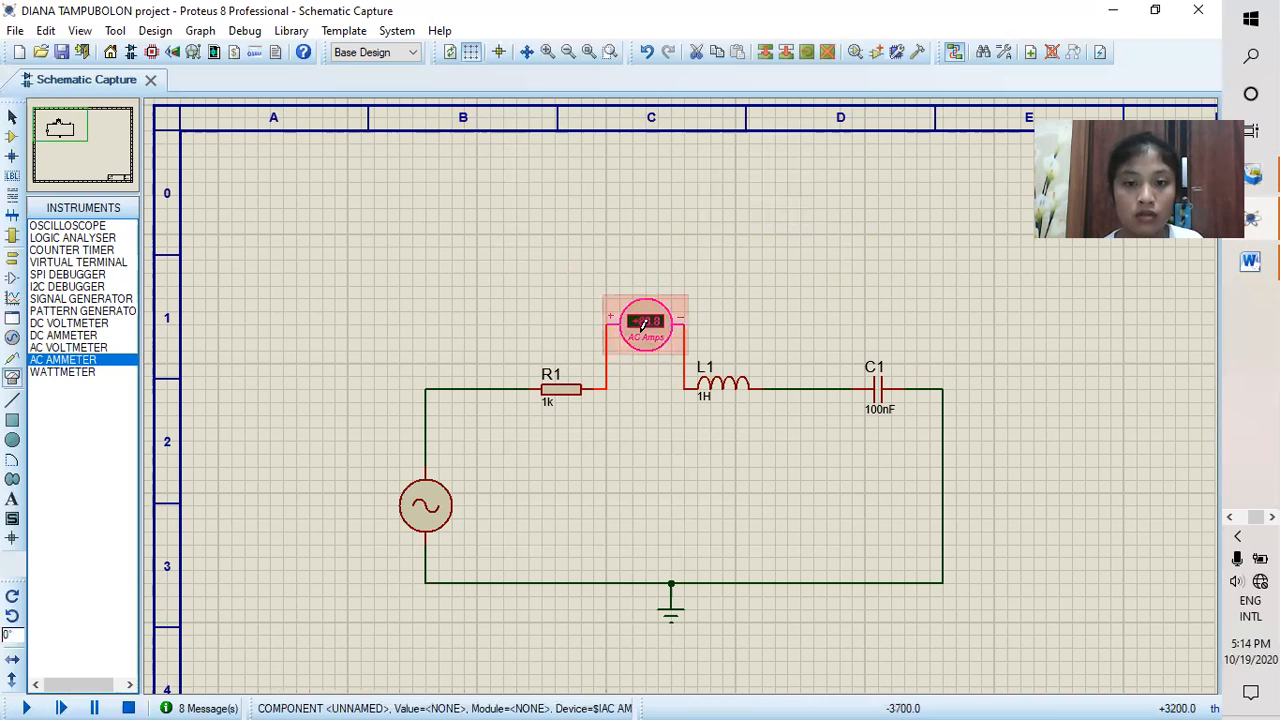
click(643, 342)
click(645, 297)
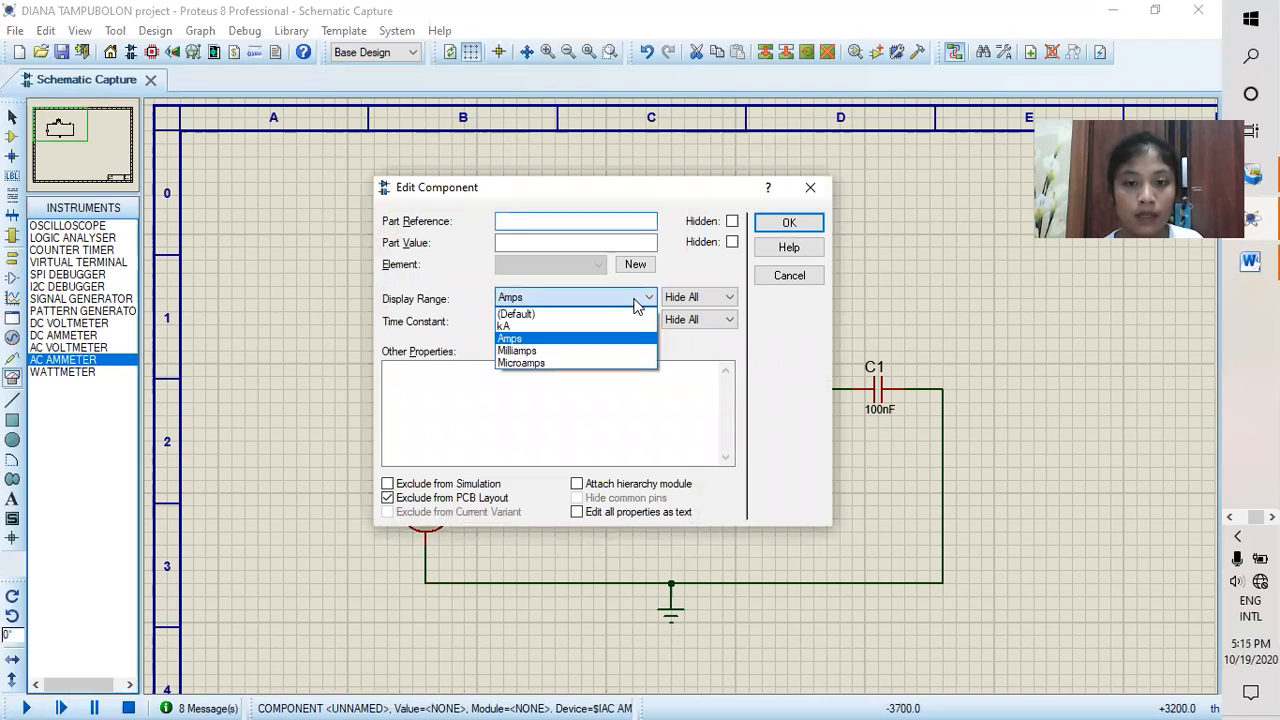
click(612, 355)
click(789, 223)
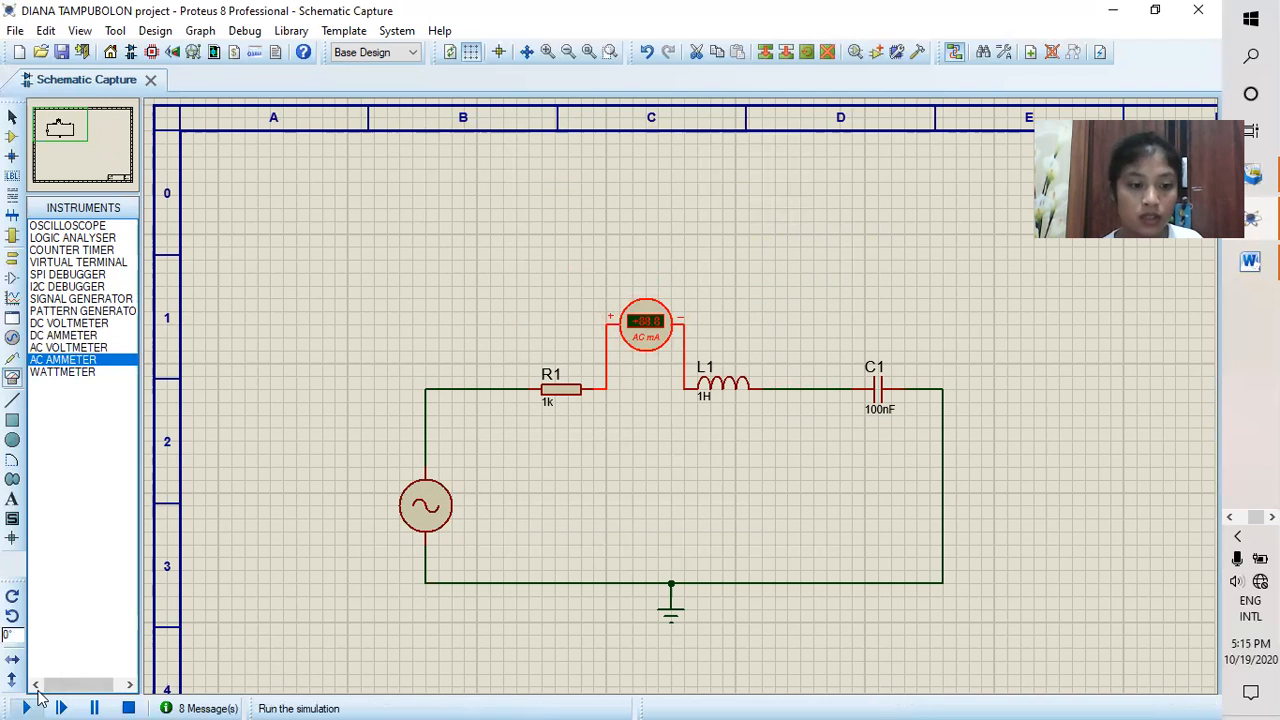
click(27, 707)
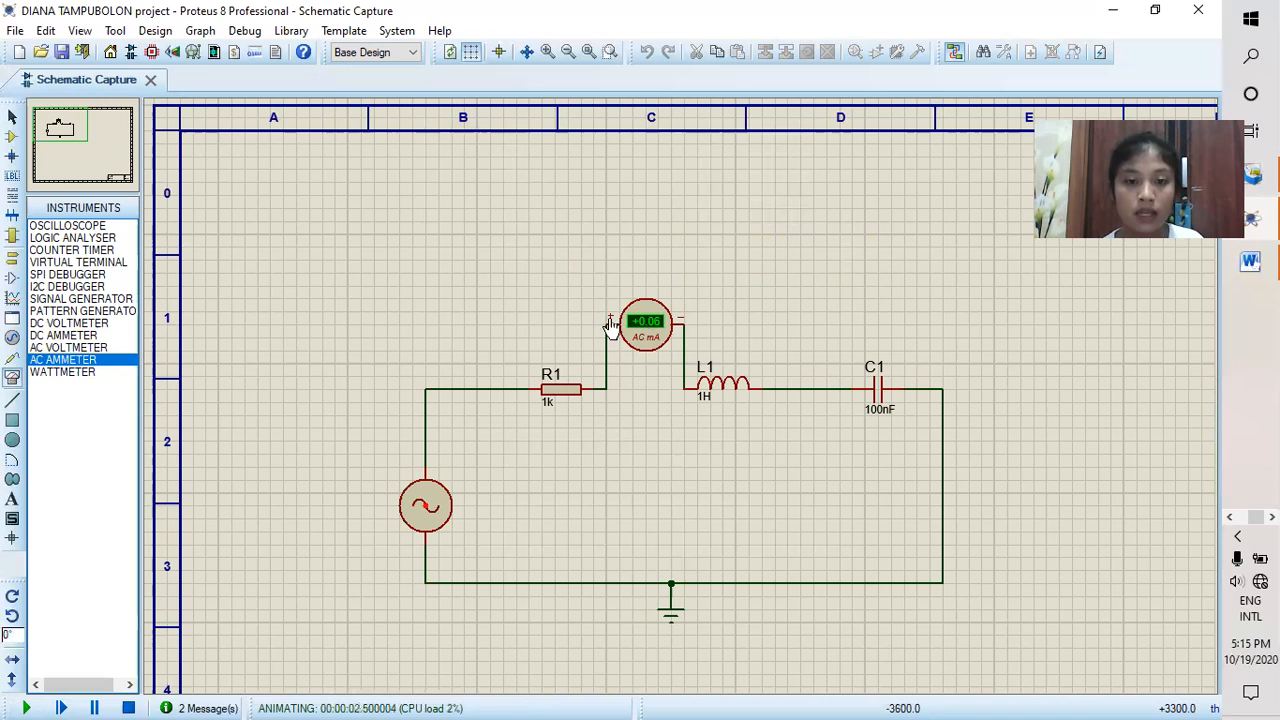
click(128, 708)
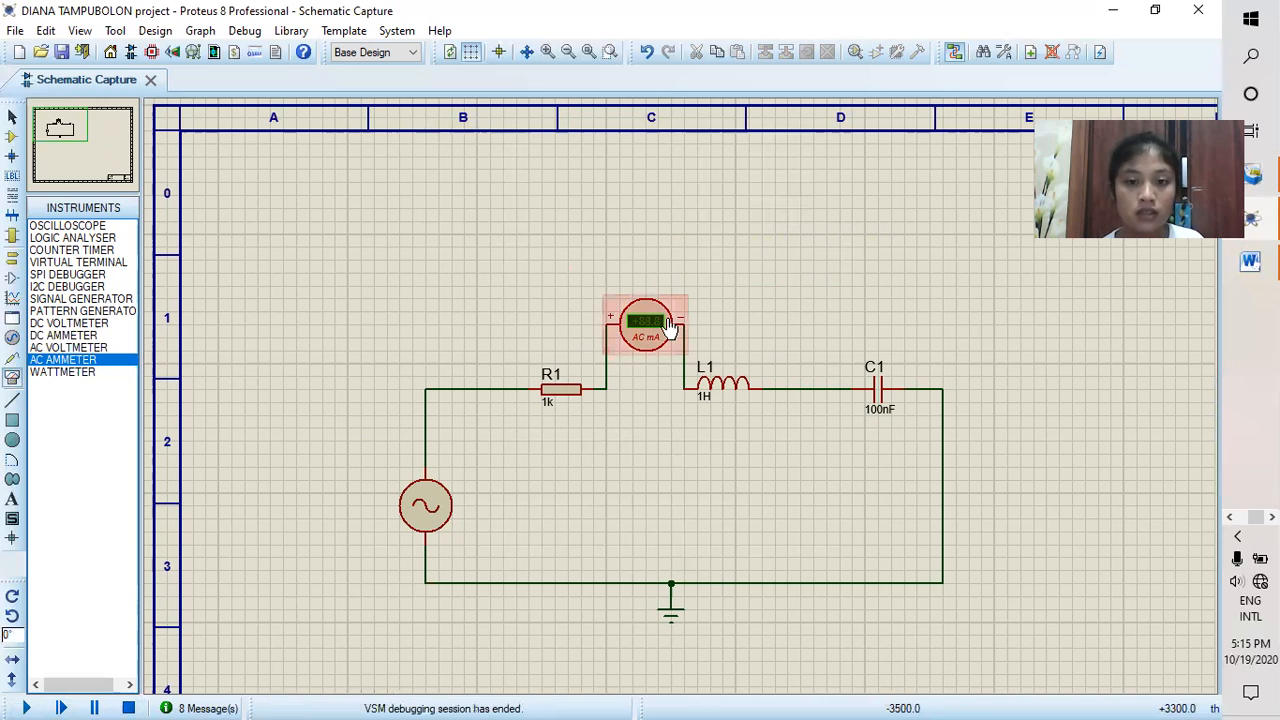
Step: Delete the AC ammeter and set the alternator's frequency to 50Hz
right_click(670, 330)
click(745, 259)
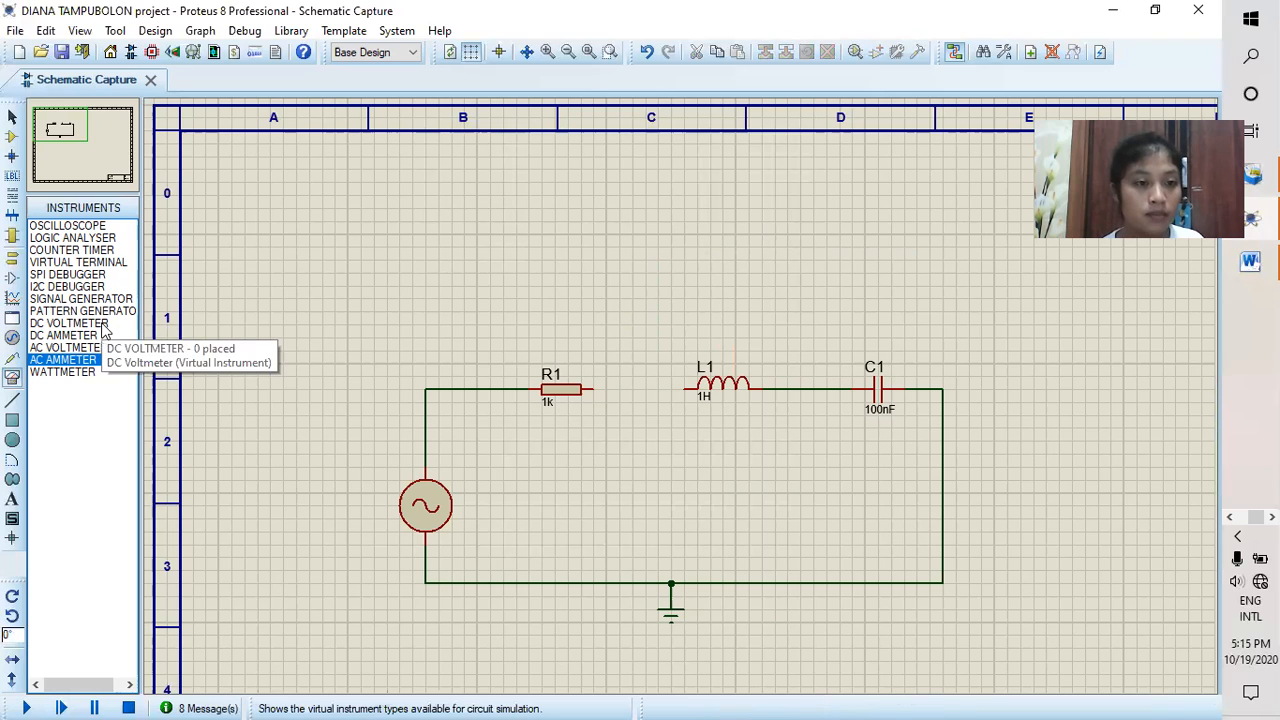
double_click(430, 482)
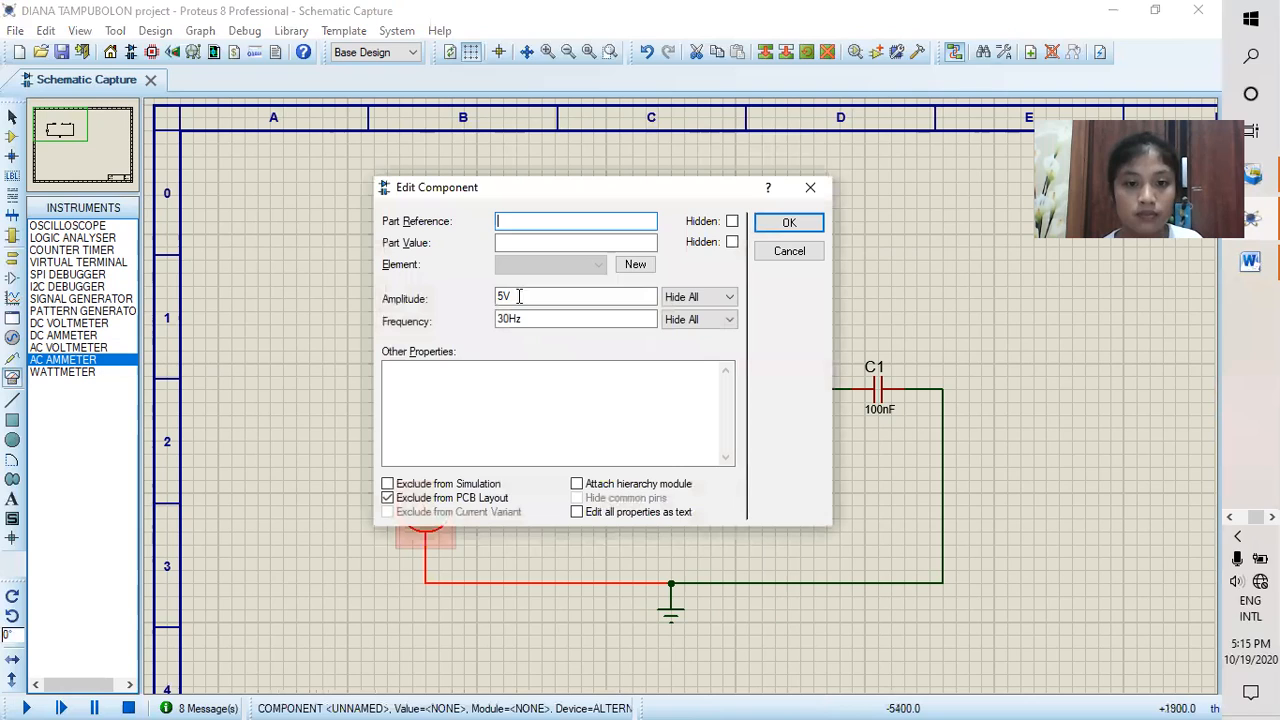
click(505, 318)
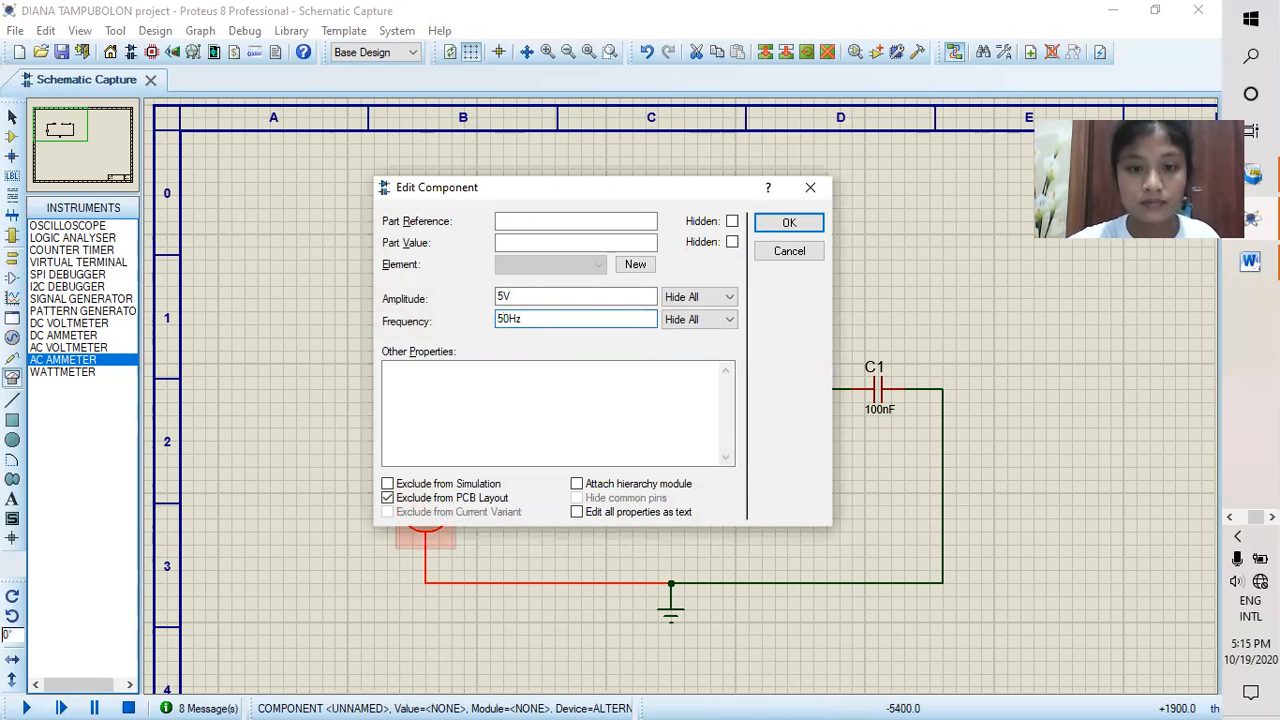
click(789, 222)
Step: Wire R1 directly to L1 again and place AC voltmeters above R1, L1 and C1 for the 50Hz measurement
click(594, 389)
click(685, 389)
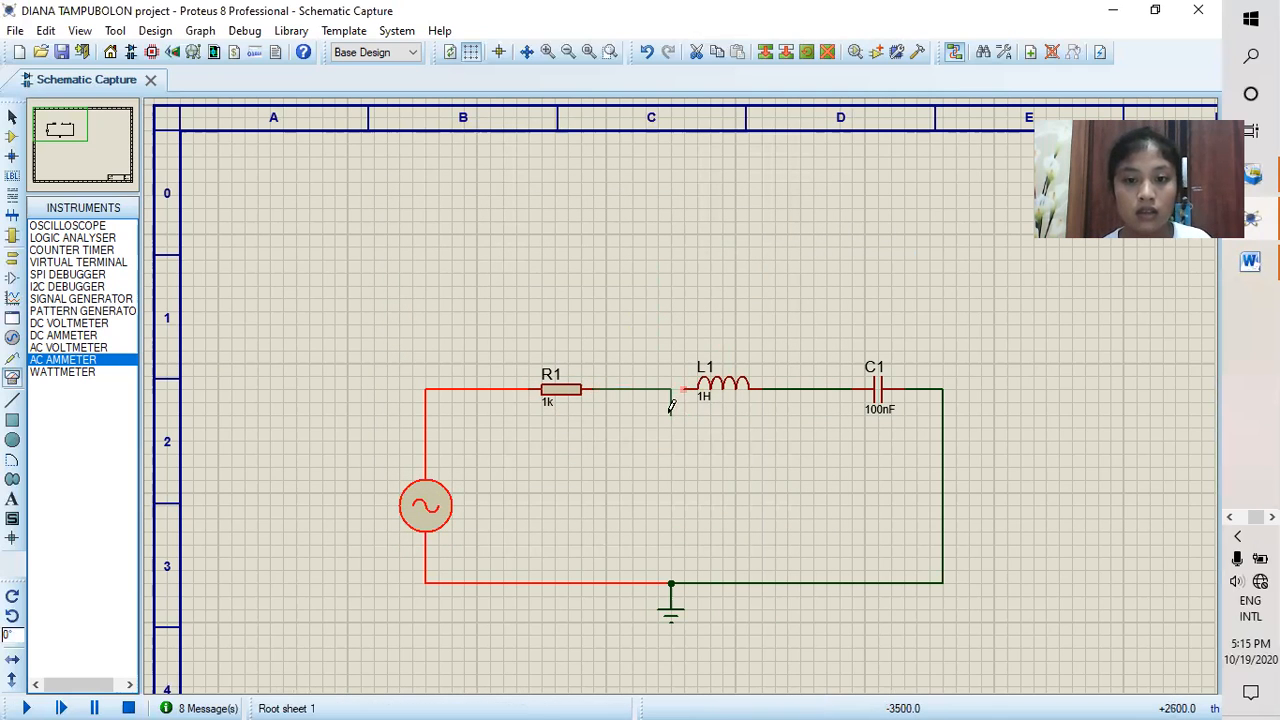
click(84, 348)
click(553, 293)
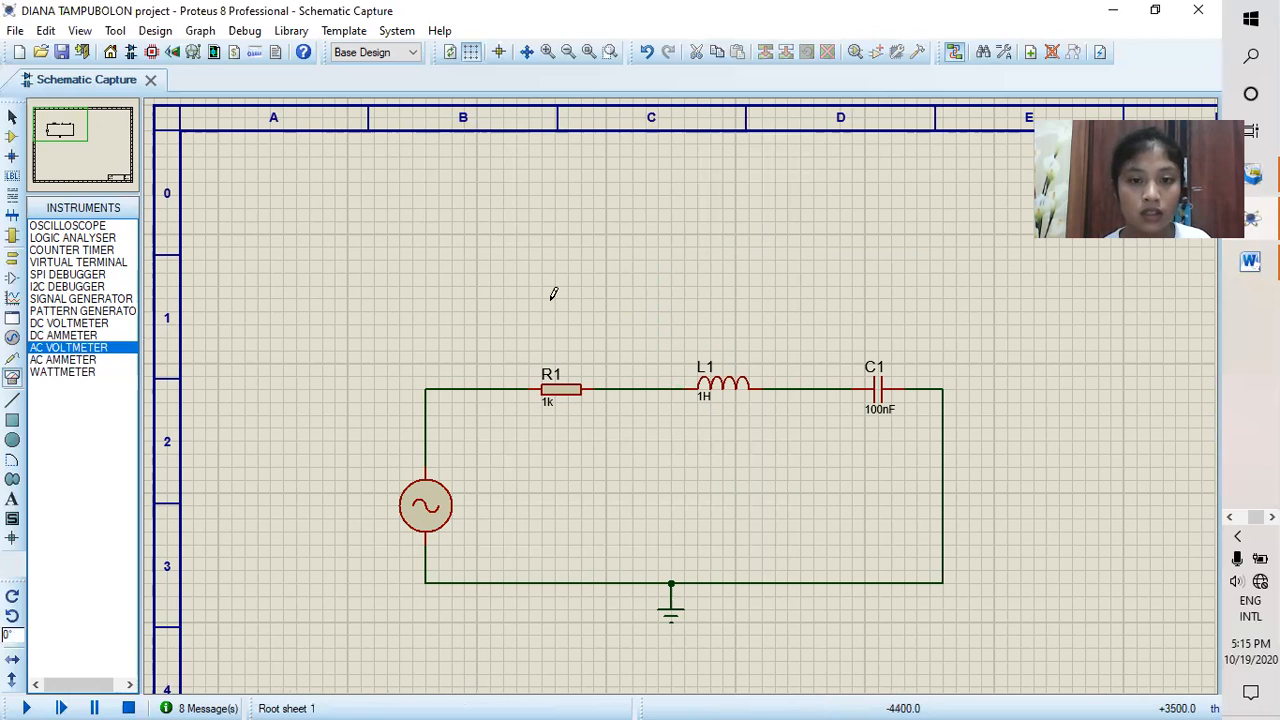
click(553, 293)
click(711, 296)
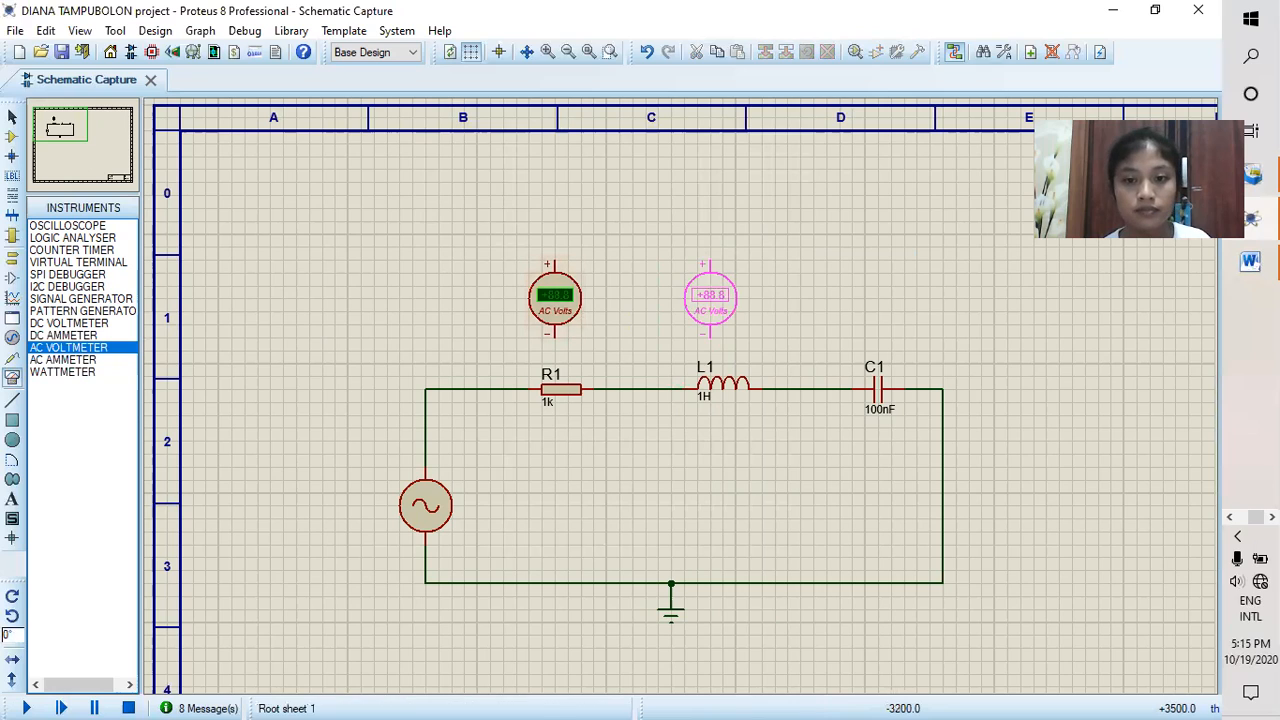
click(711, 296)
click(880, 294)
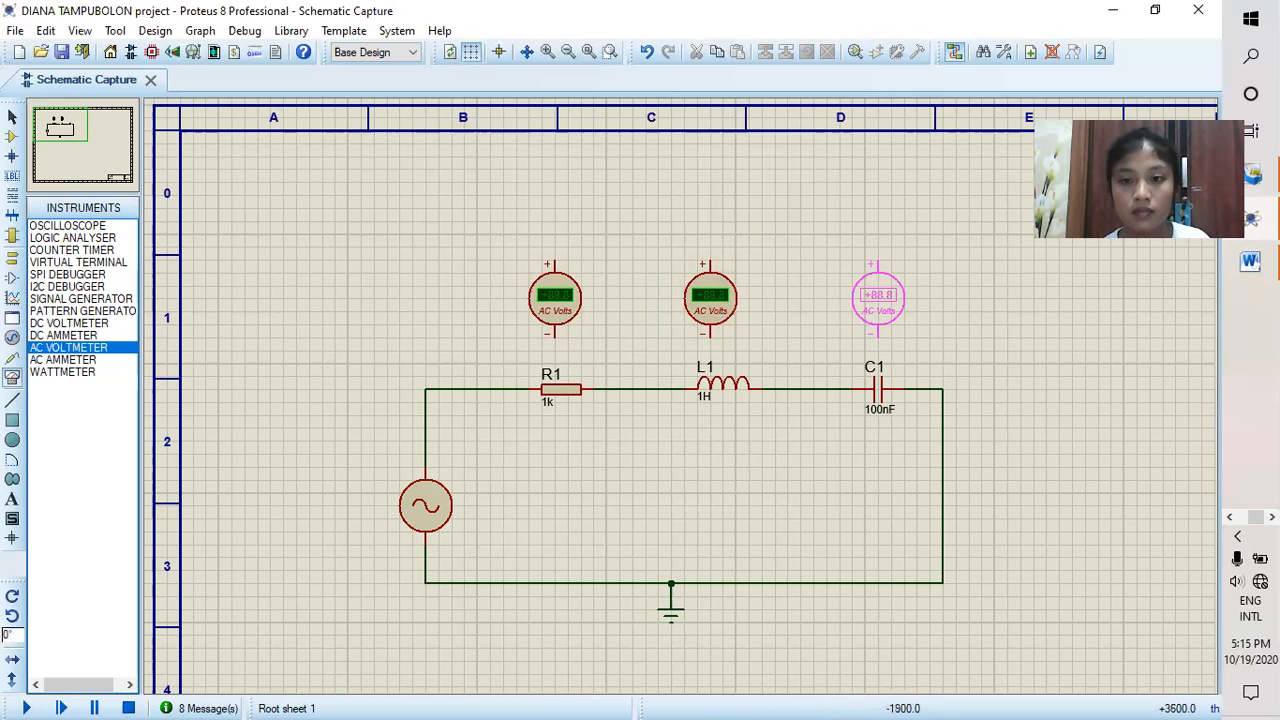
click(880, 282)
Step: Connect the C1 voltmeter's negative terminal to the wire on the ground-return side of C1
click(896, 331)
click(904, 388)
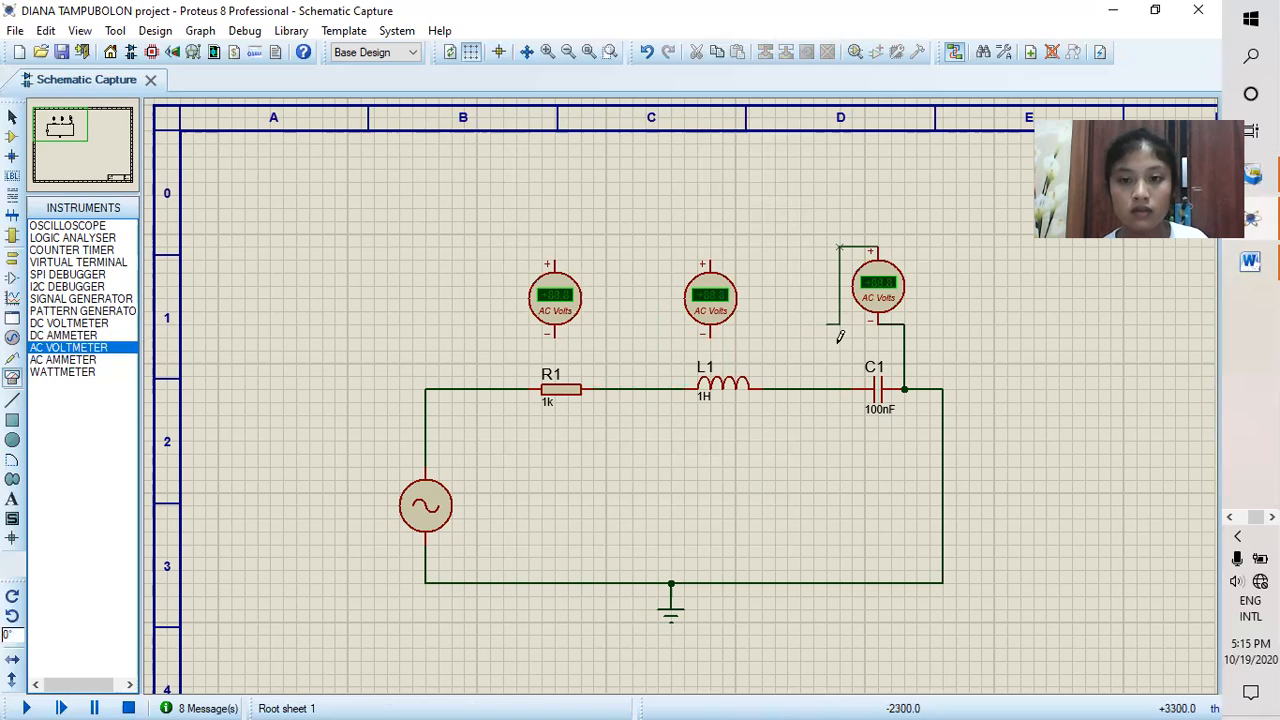
click(878, 243)
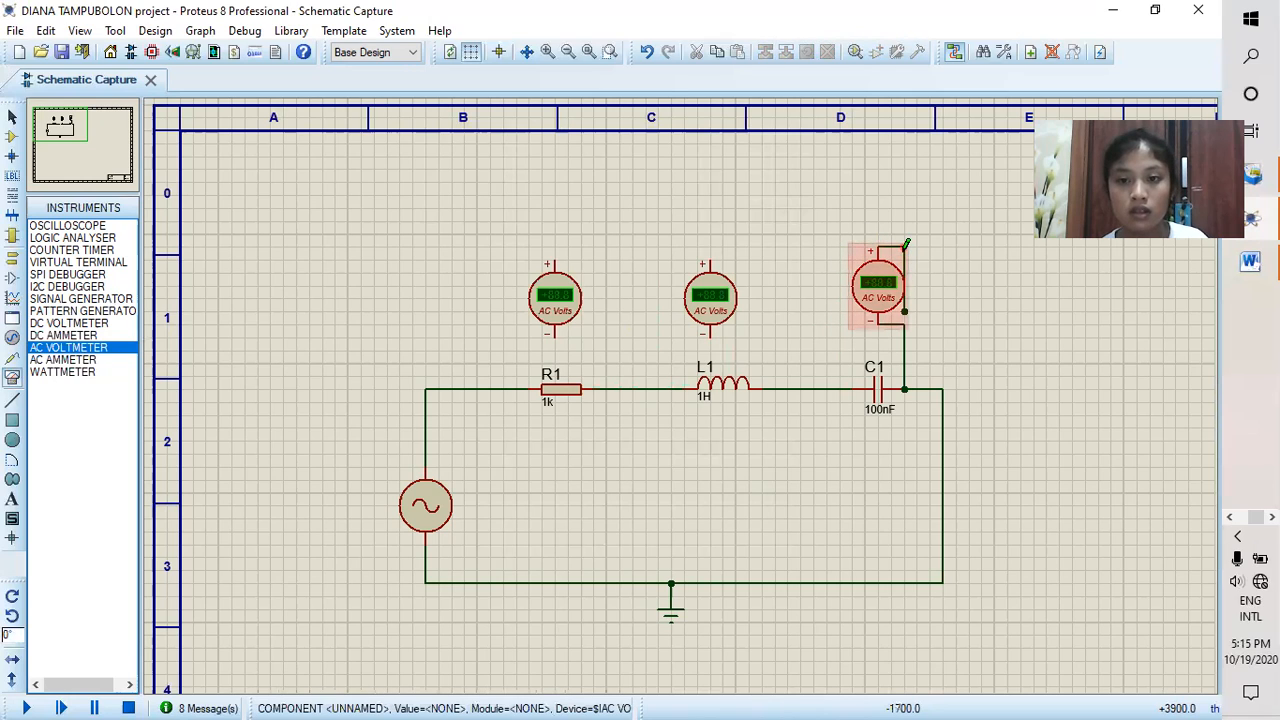
right_click(903, 252)
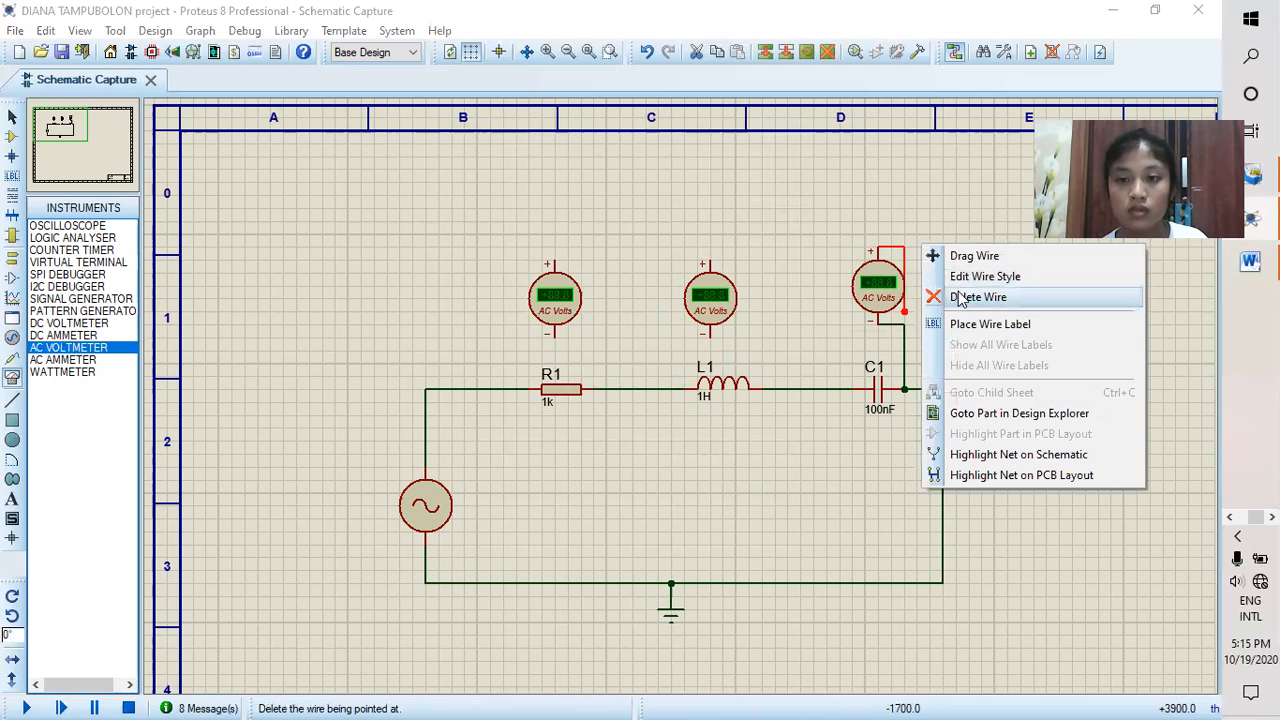
click(962, 297)
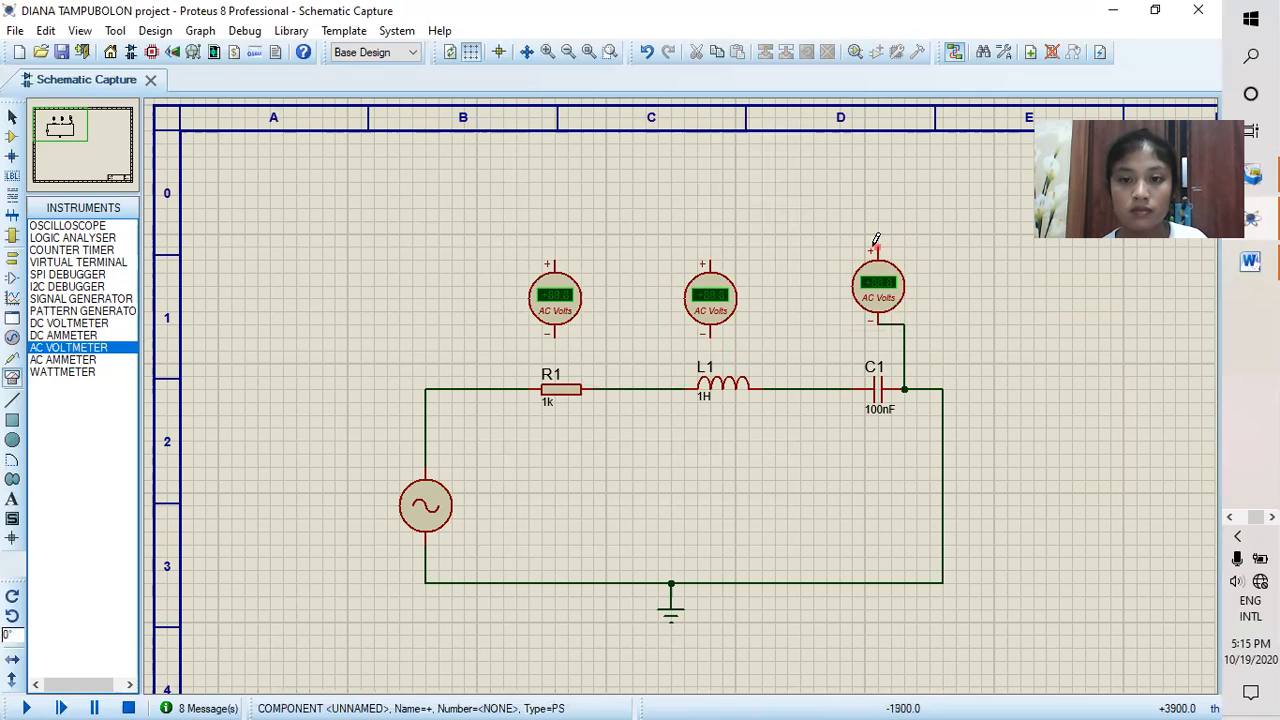
Step: Connect the C1 voltmeter's positive terminal to the wire between L1 and C1
click(873, 243)
click(840, 390)
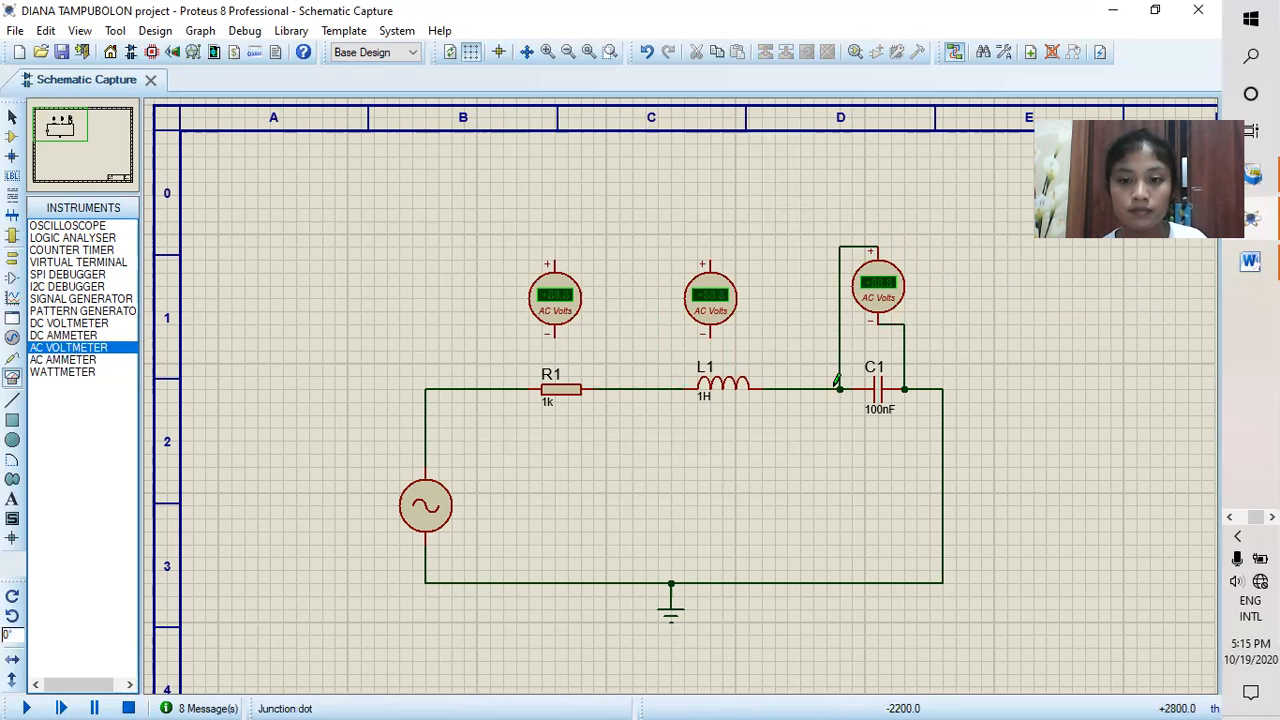
Step: Wire the middle AC voltmeter in parallel with L1, its positive terminal on the R1 side
click(711, 262)
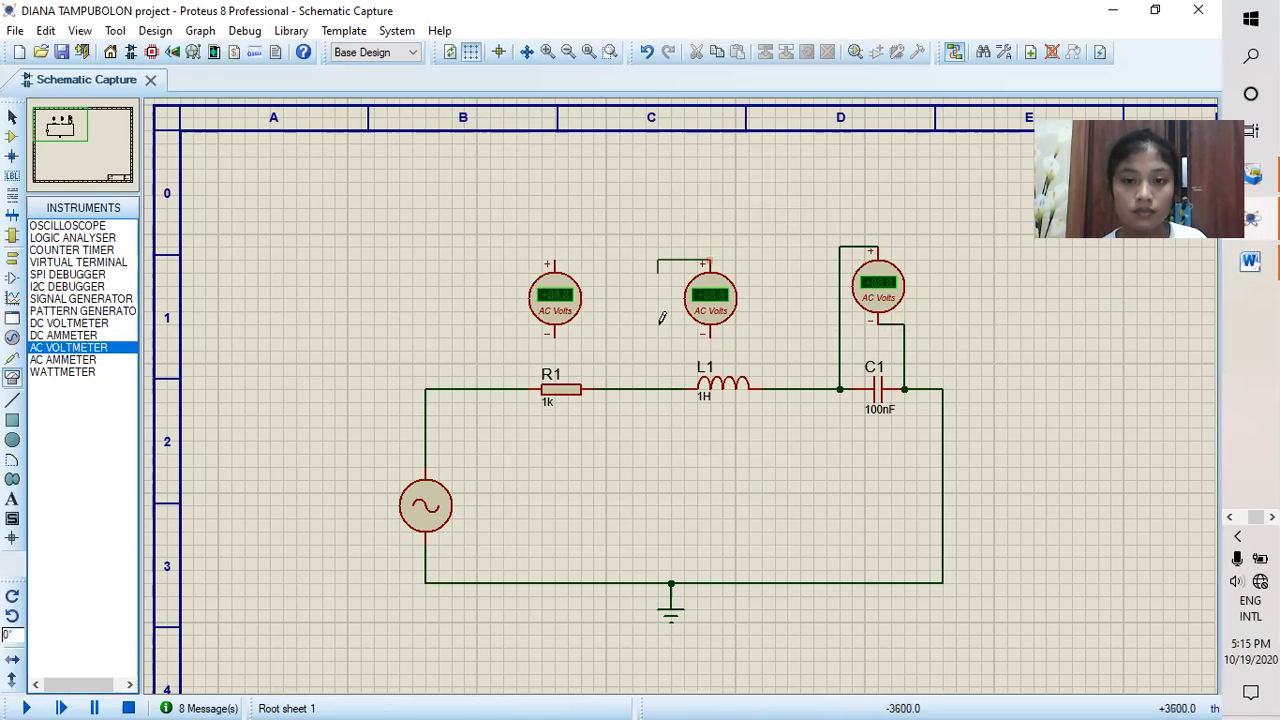
click(671, 390)
click(710, 333)
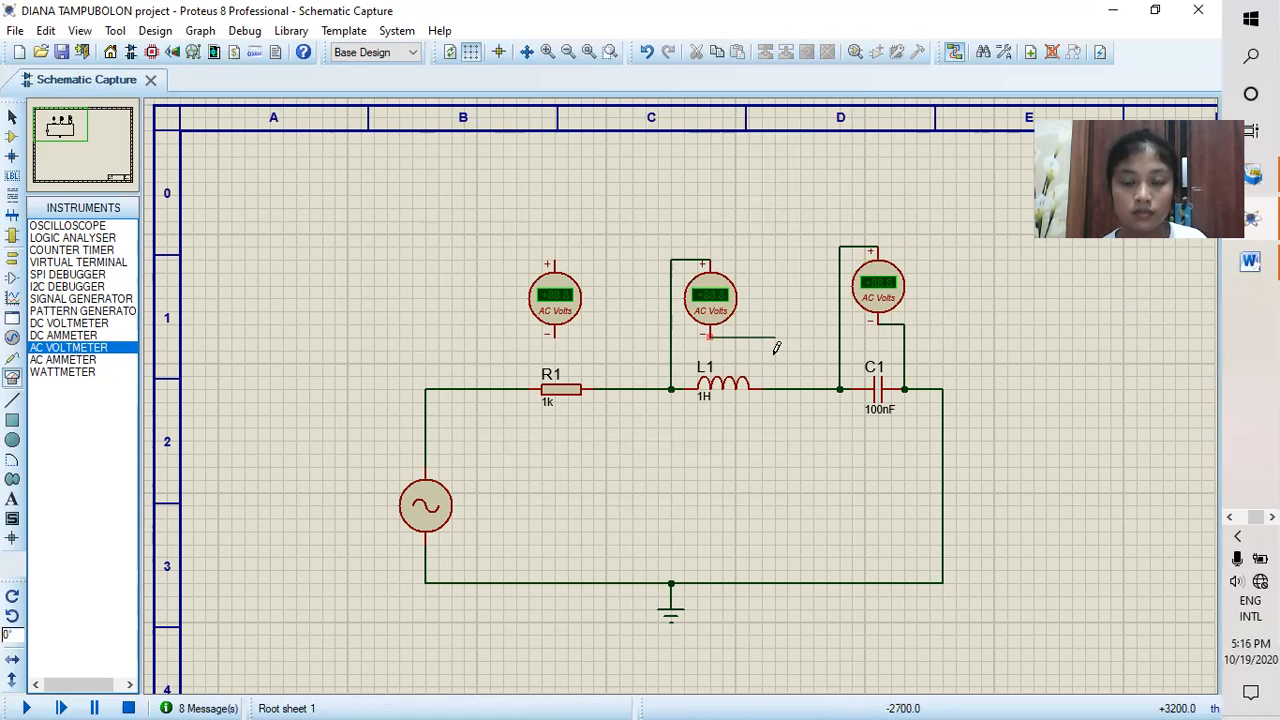
Step: Wire the remaining AC voltmeter across R1, and run the simulation to read the three 50Hz voltages
click(555, 260)
click(516, 389)
click(549, 335)
click(593, 389)
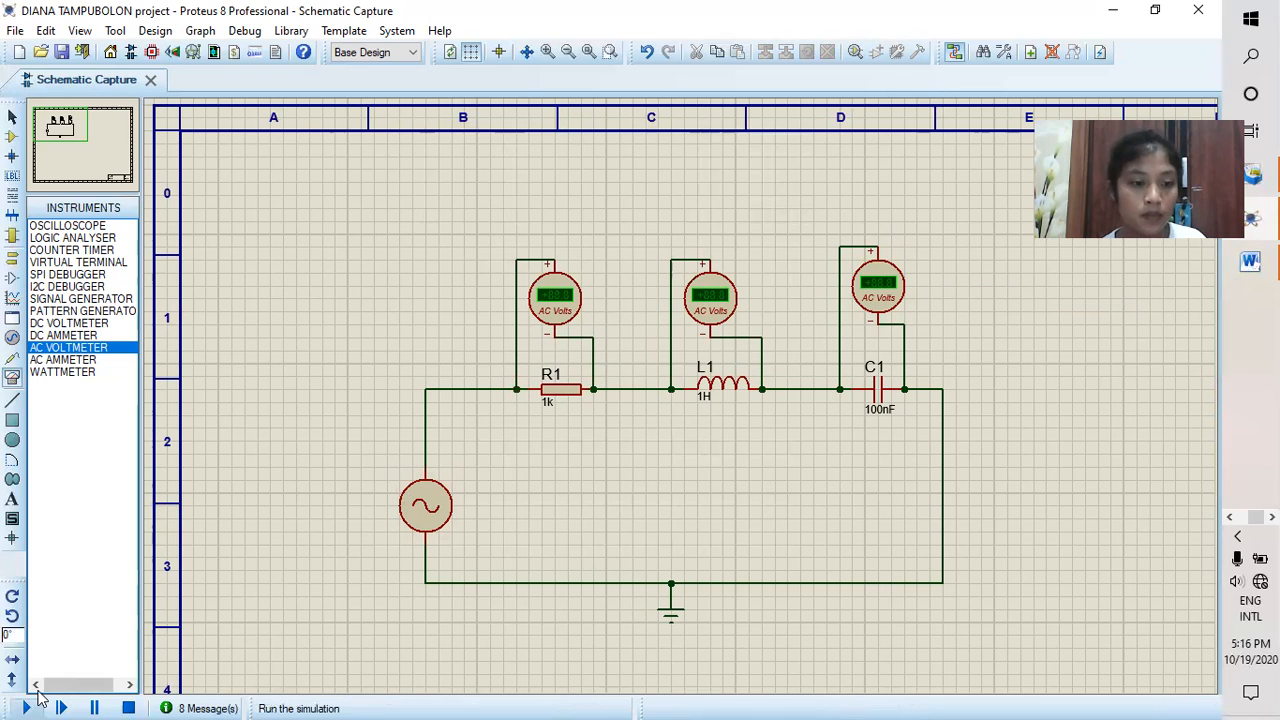
click(38, 700)
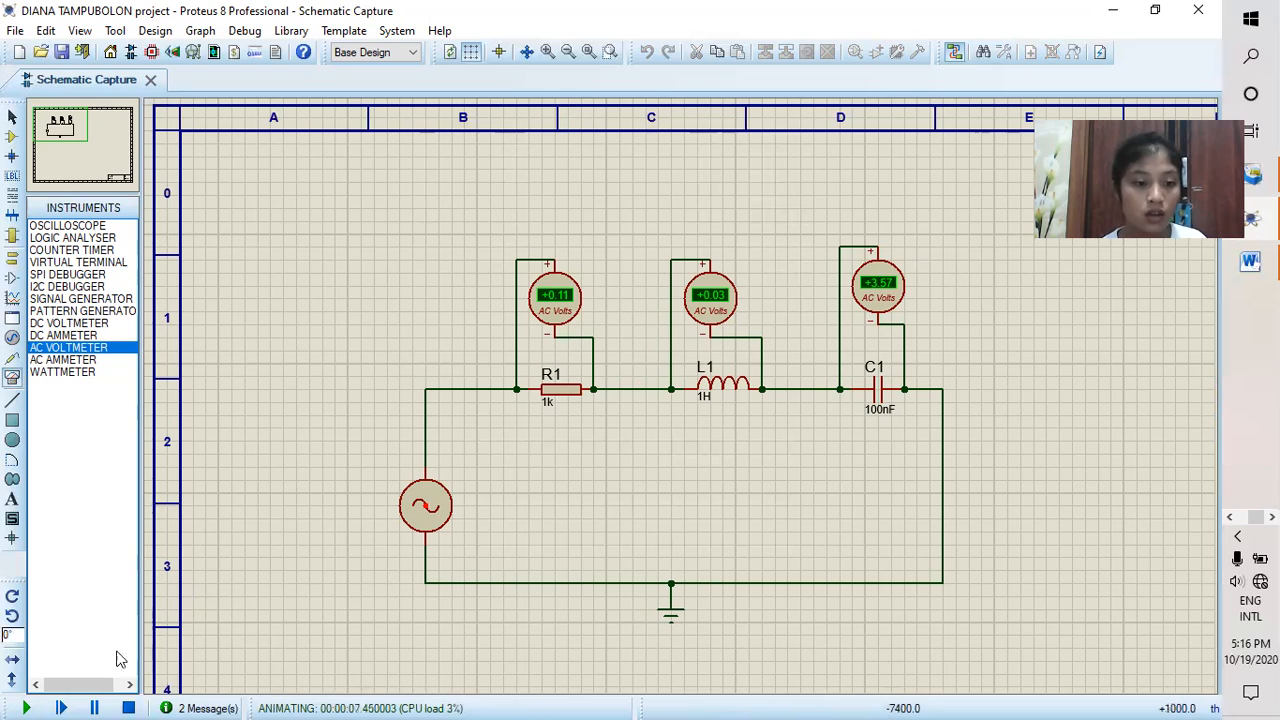
click(128, 708)
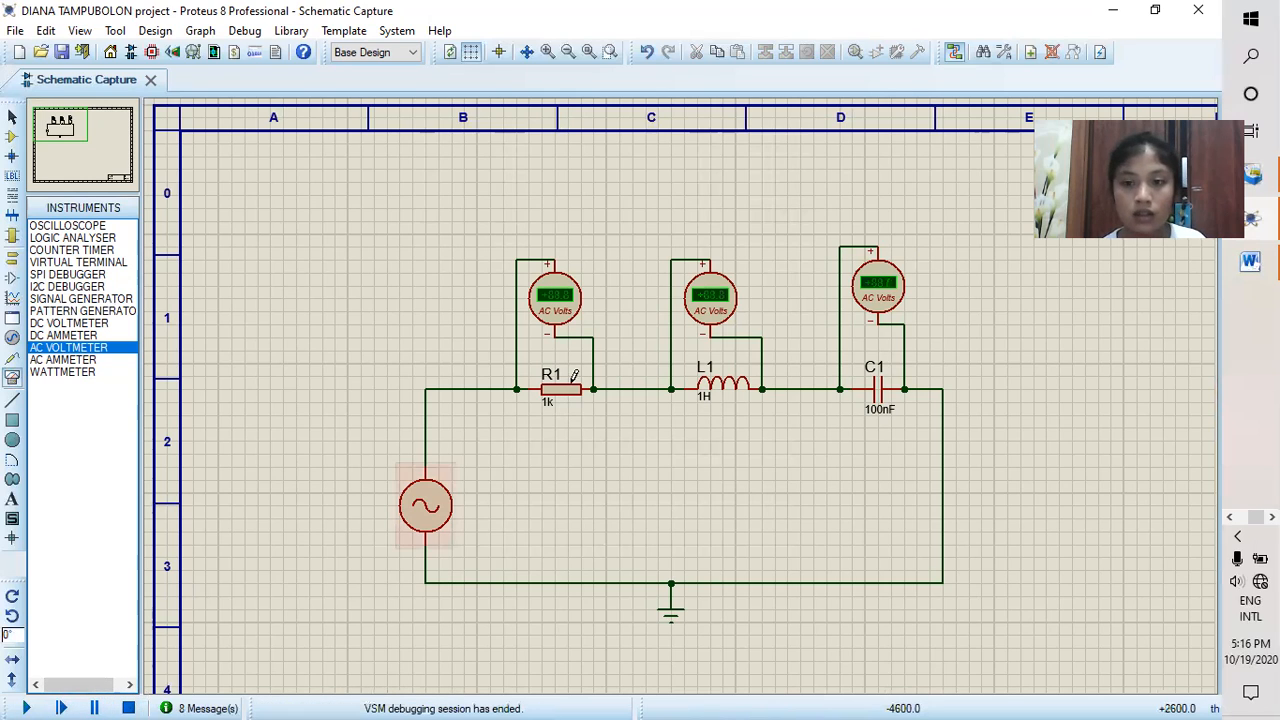
Step: Delete the three AC voltmeters and the wire between R1 and L1
right_click(734, 339)
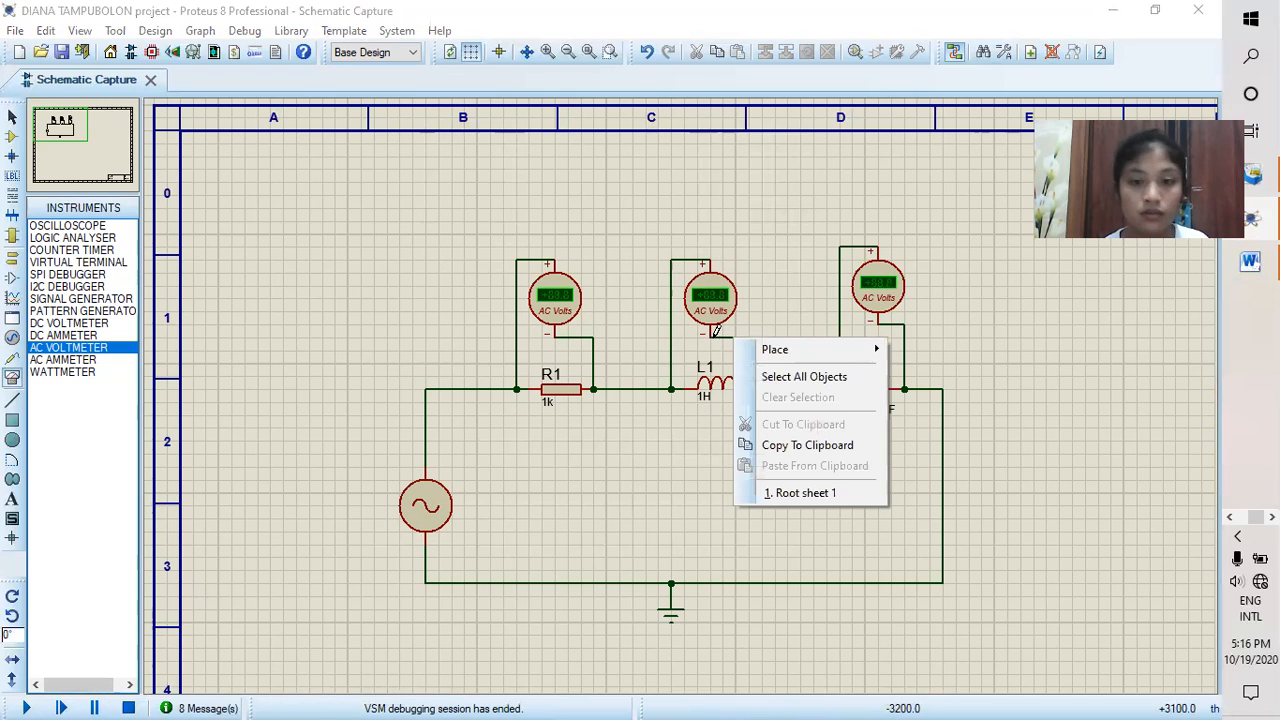
click(705, 290)
right_click(705, 290)
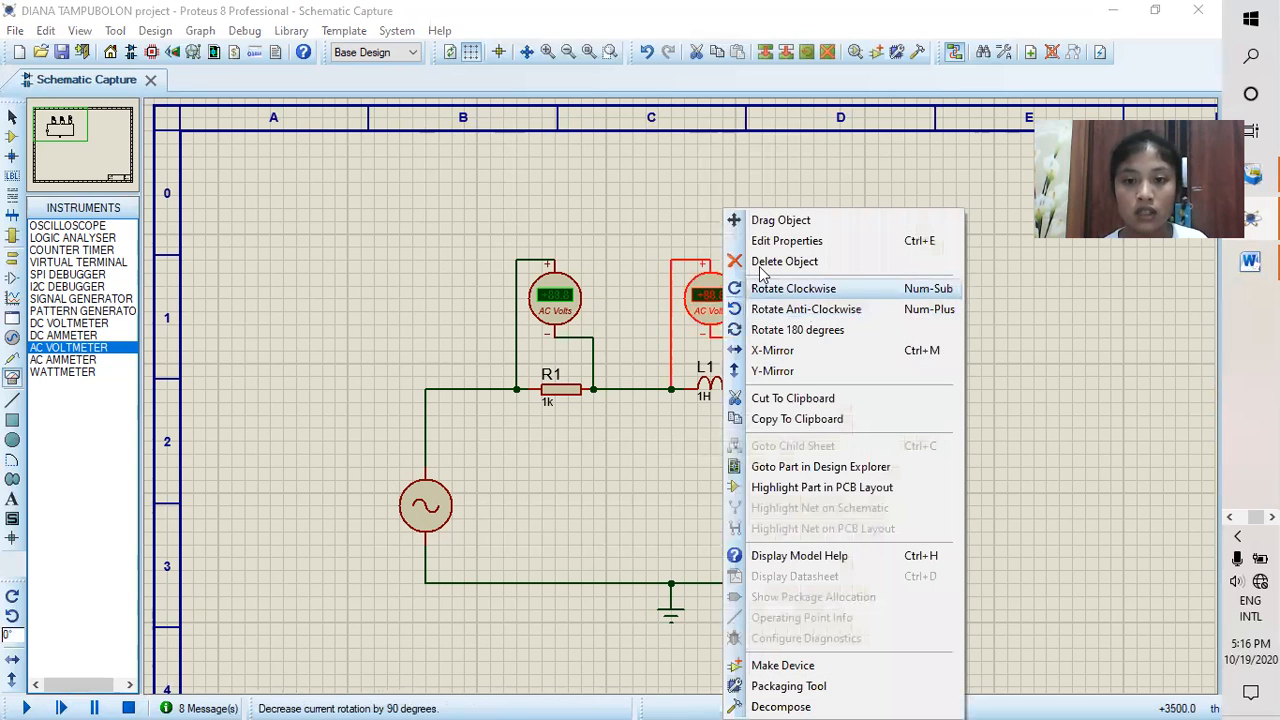
click(760, 258)
right_click(875, 280)
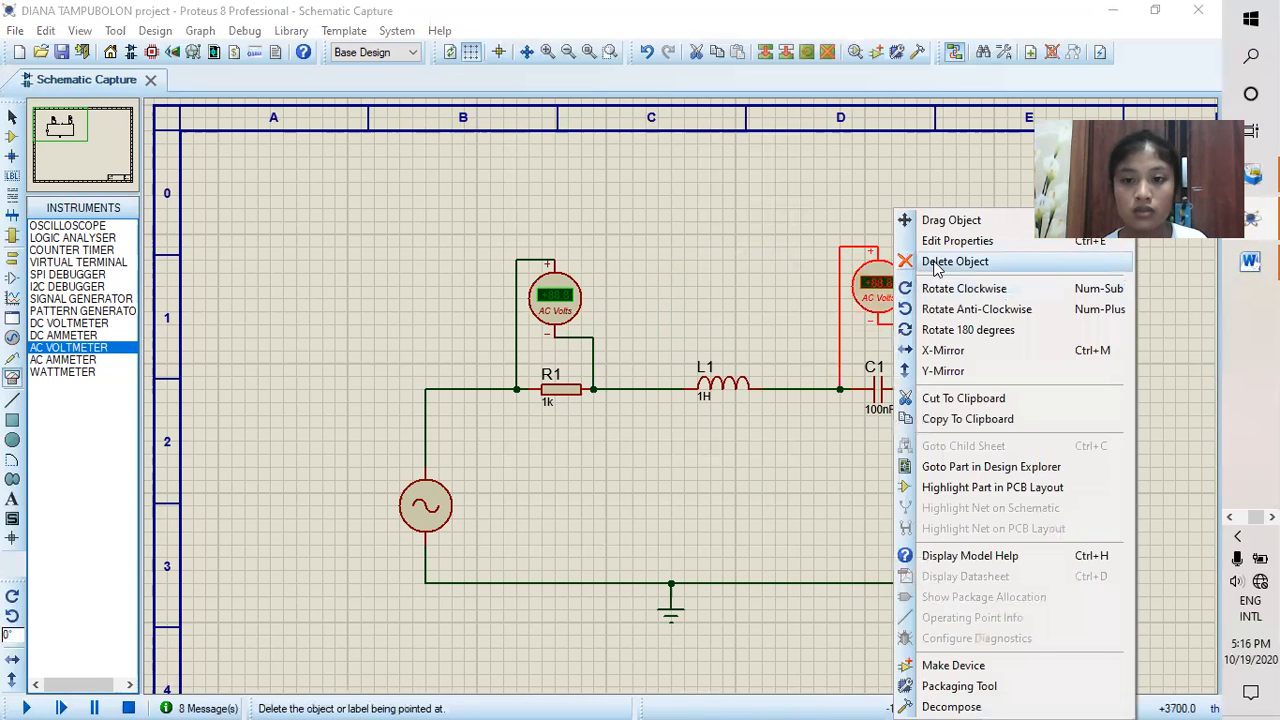
click(950, 260)
right_click(563, 293)
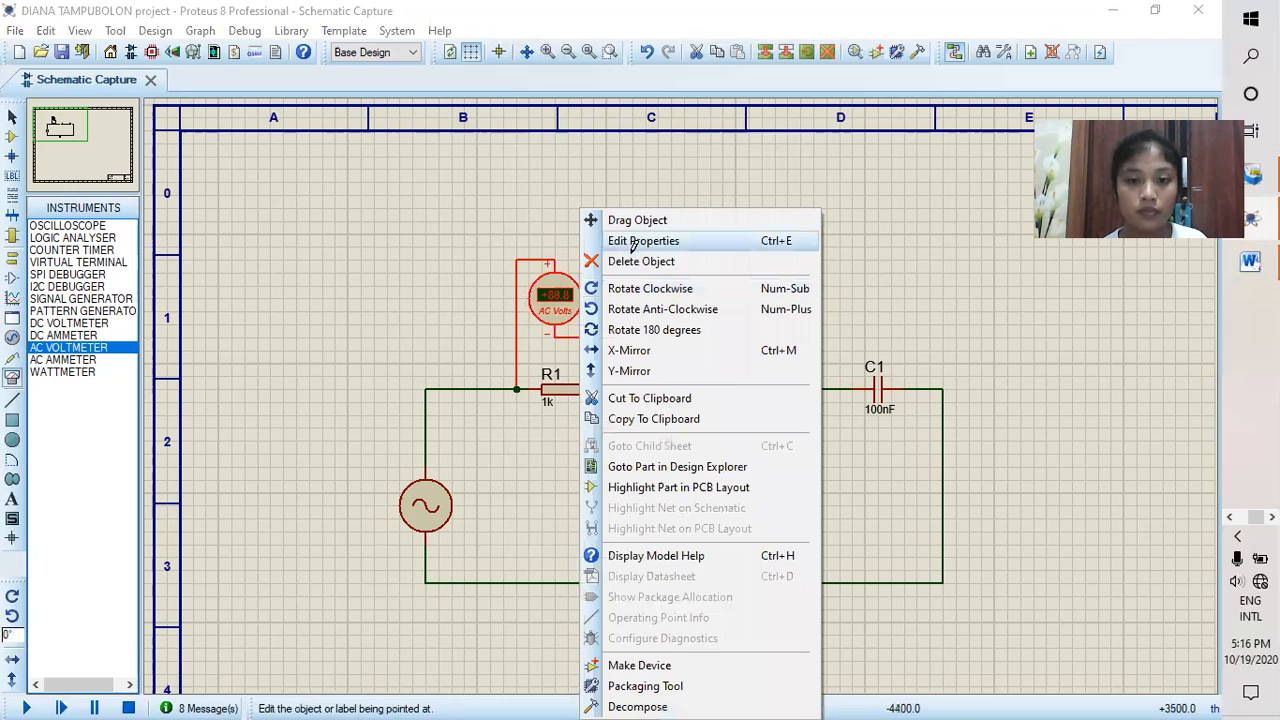
click(640, 260)
right_click(650, 387)
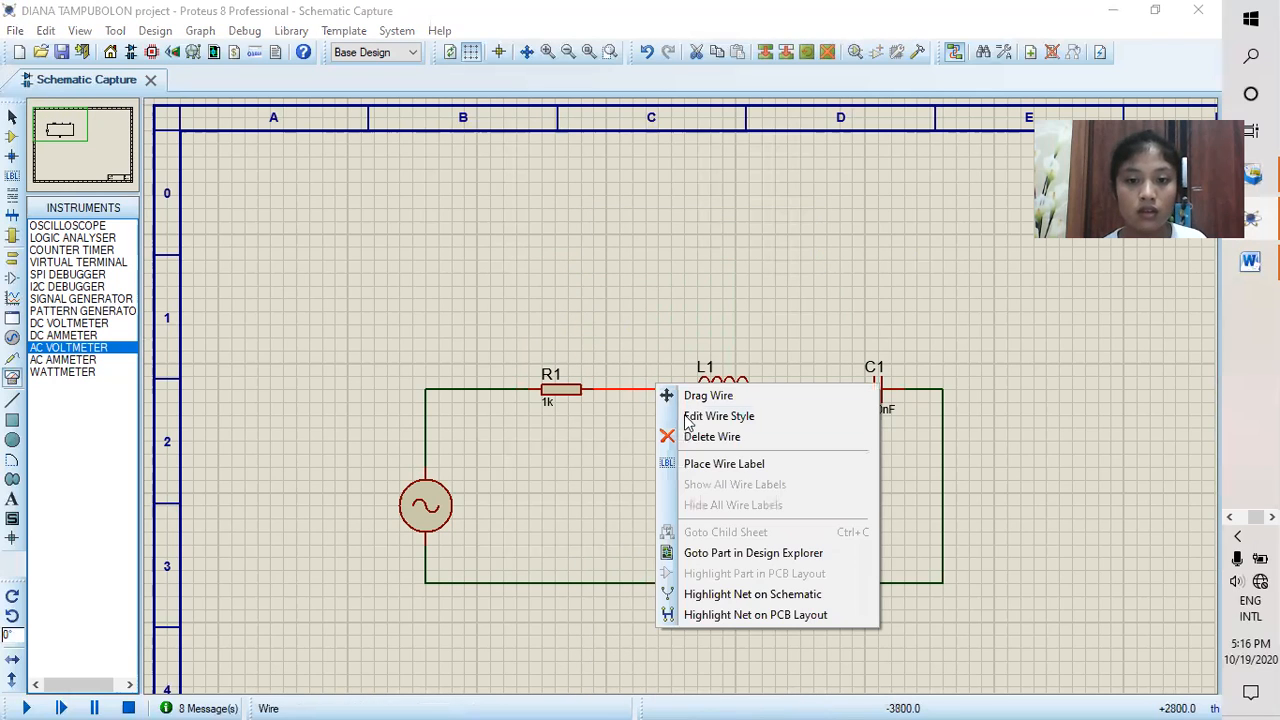
click(690, 436)
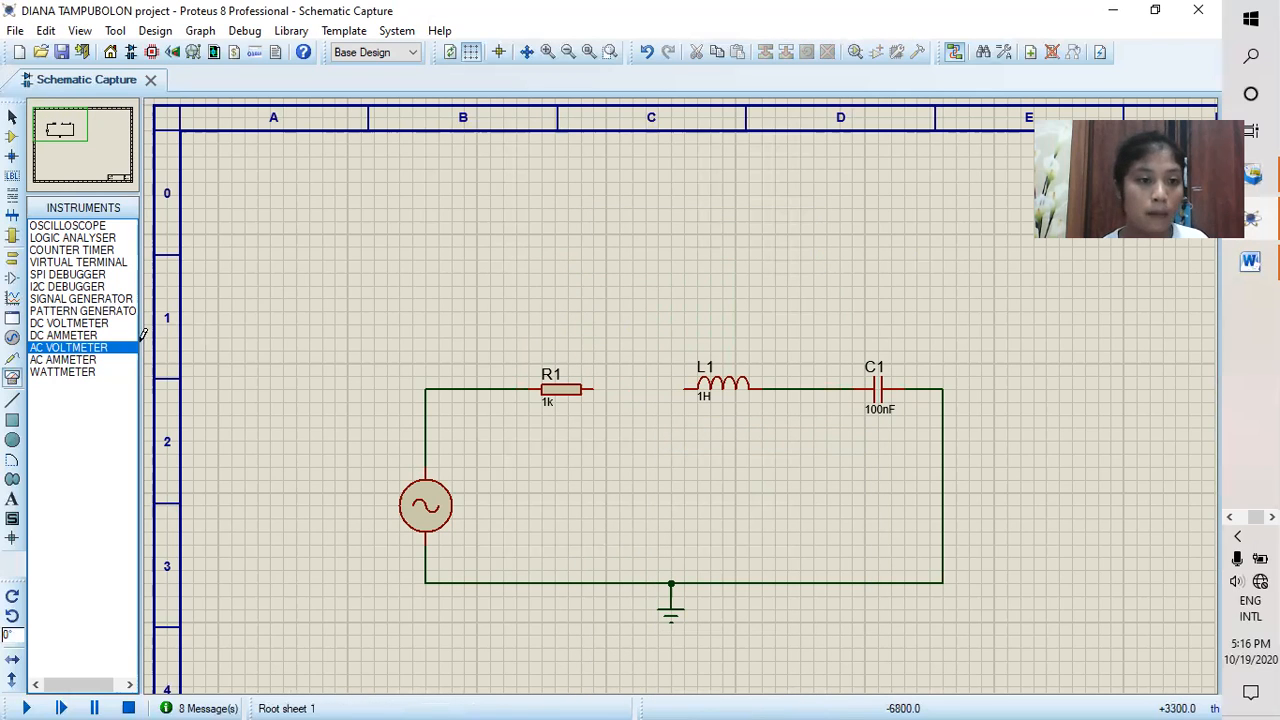
Step: Place an AC ammeter above the gap between R1 and L1 and wire it in series with them
click(86, 361)
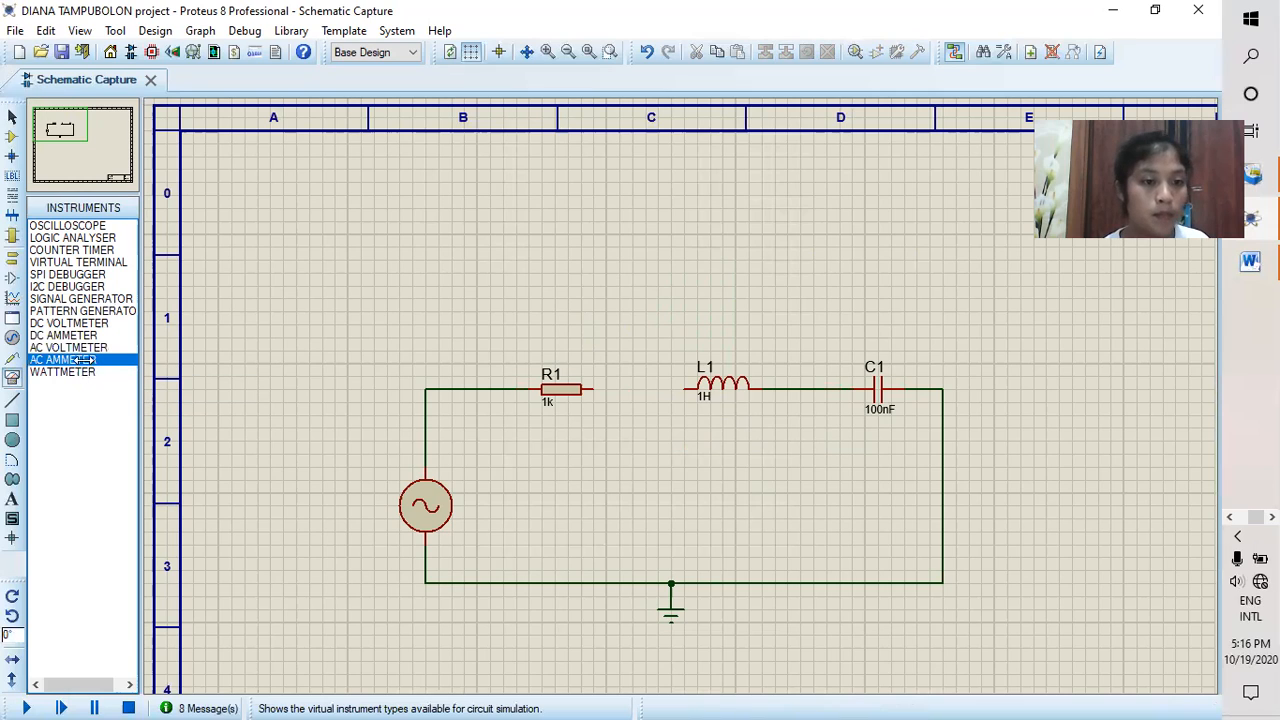
click(648, 372)
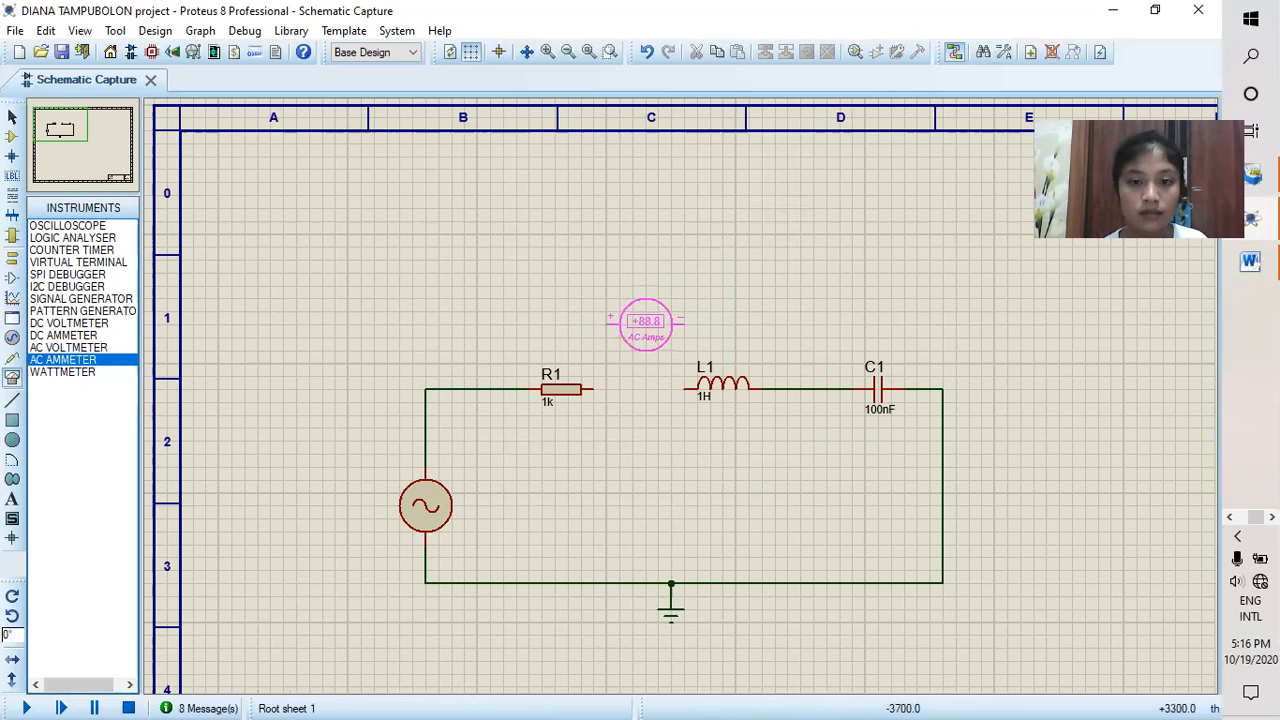
click(645, 312)
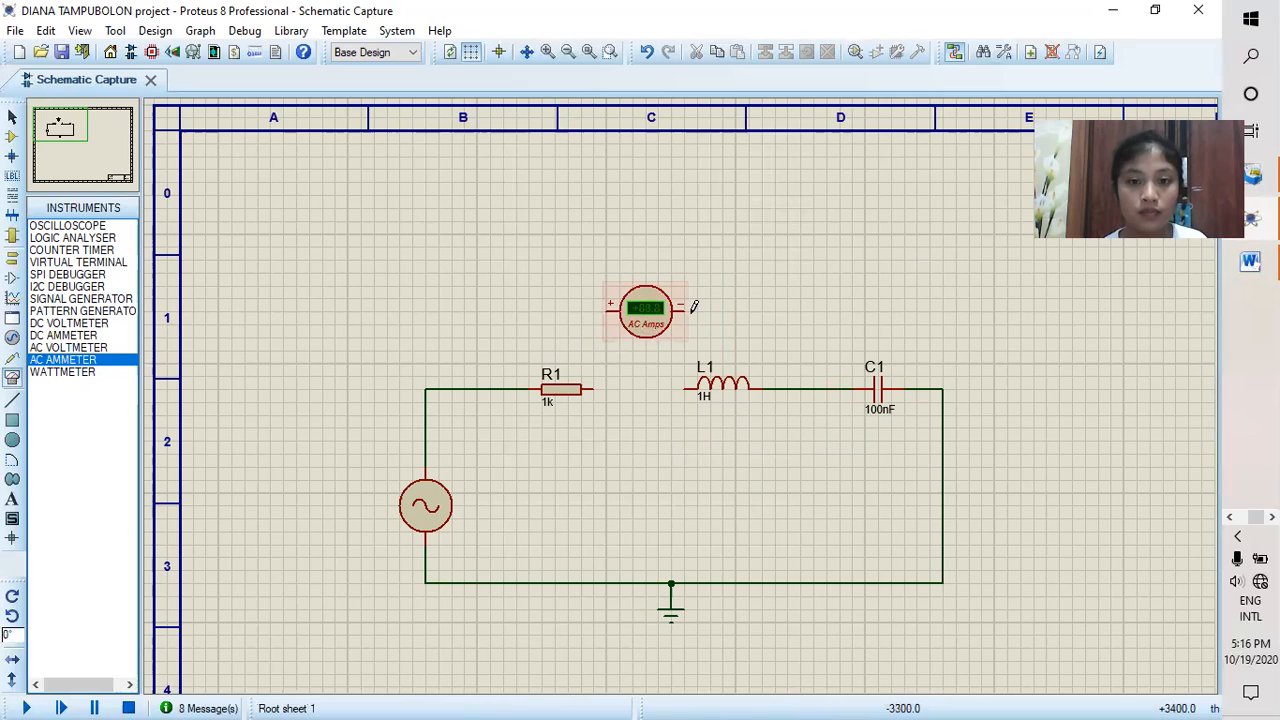
click(683, 309)
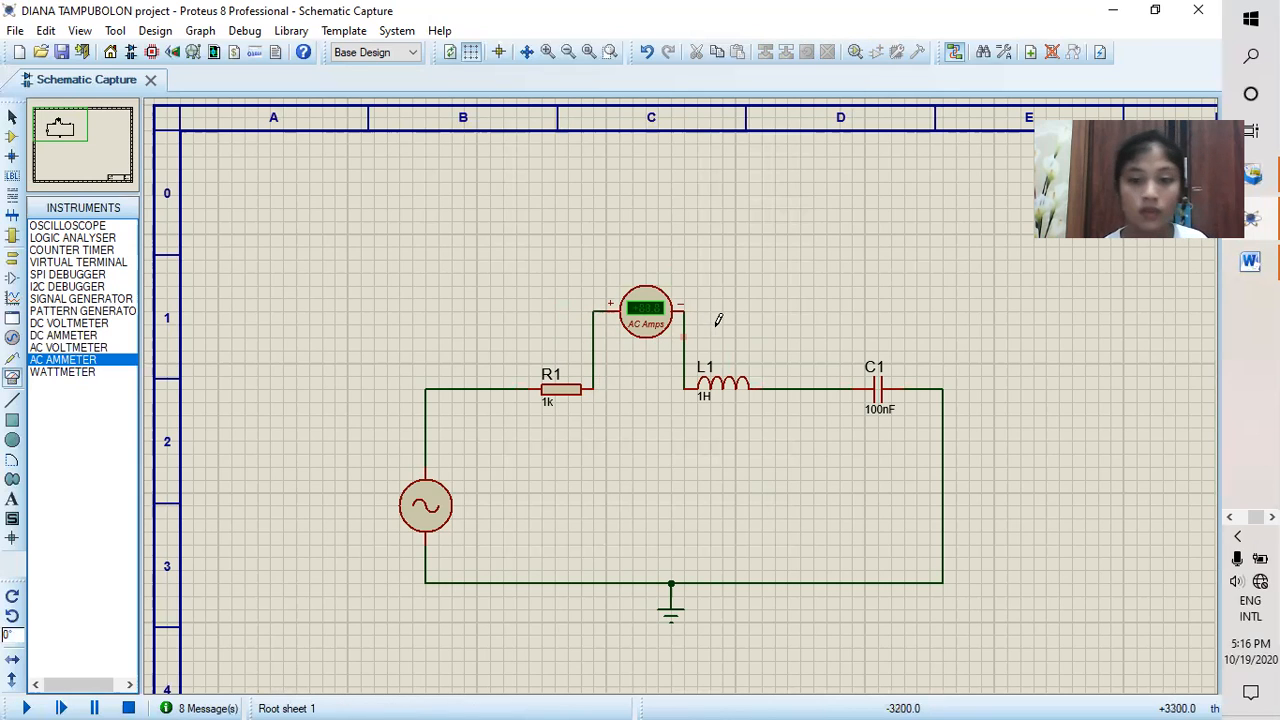
Step: Set the AC ammeter's display range to Milliamps and run the simulation to read the 50Hz current
double_click(657, 313)
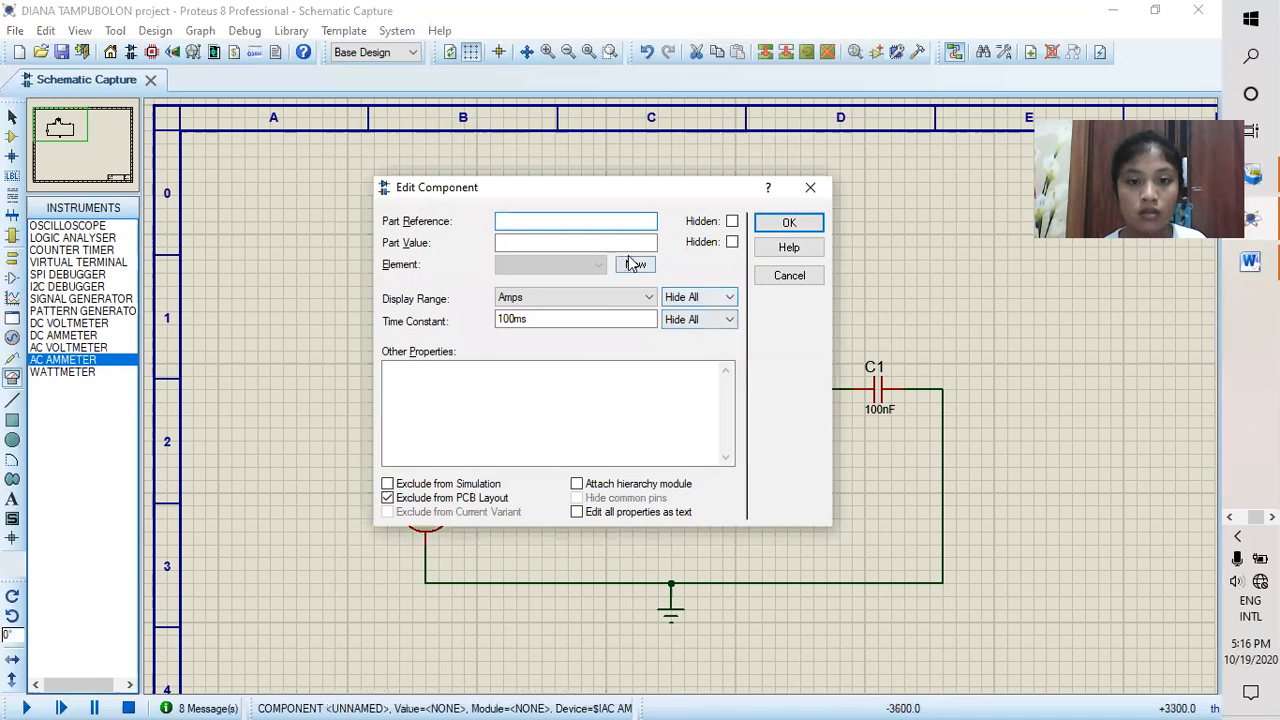
click(630, 297)
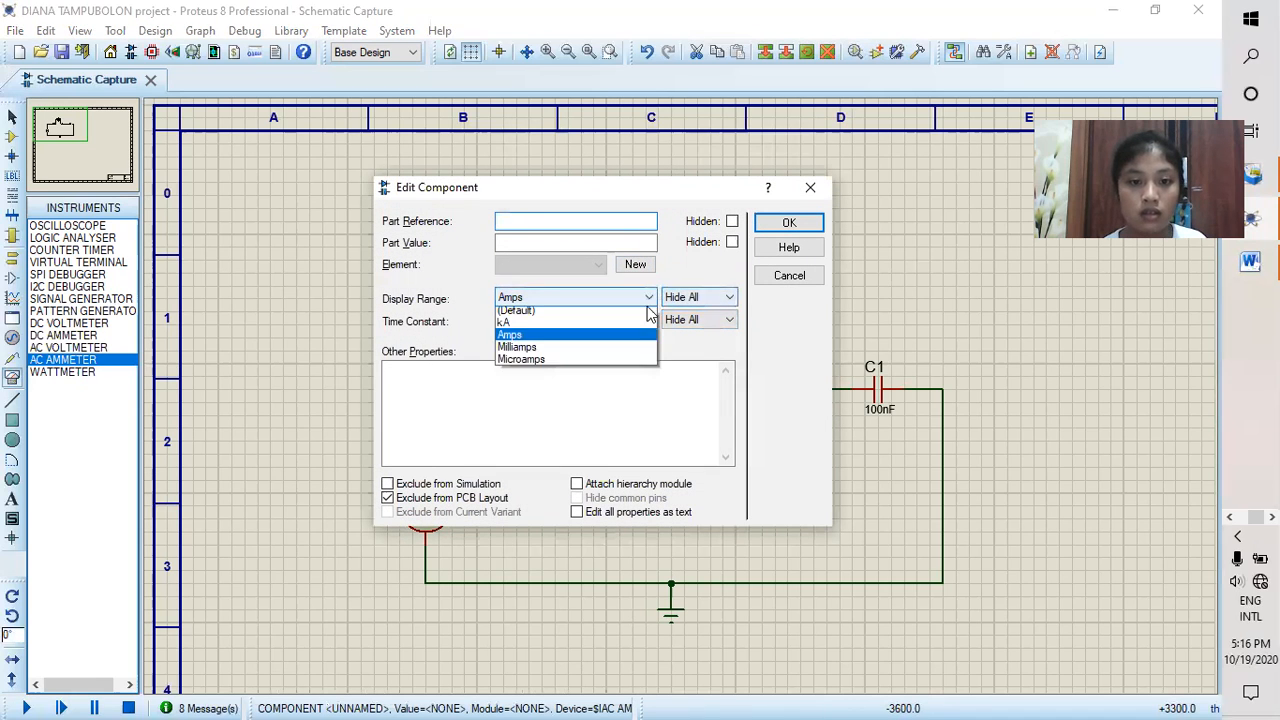
click(610, 351)
click(787, 222)
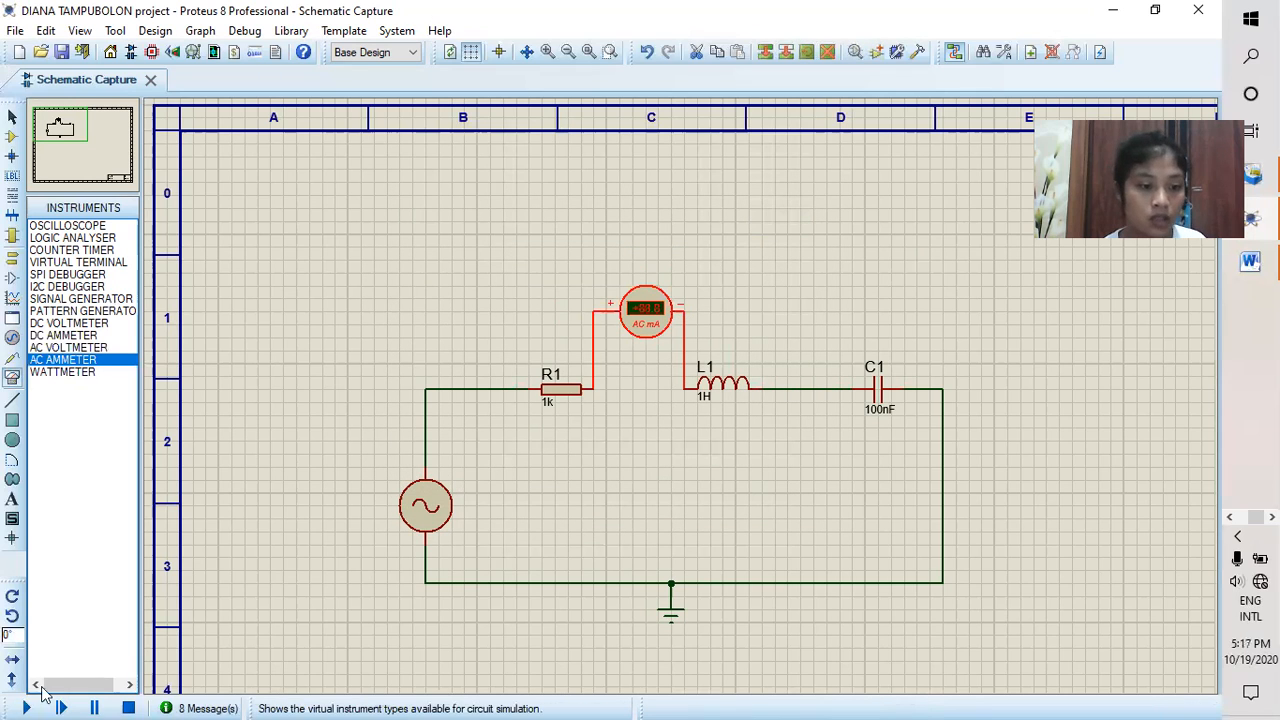
click(28, 706)
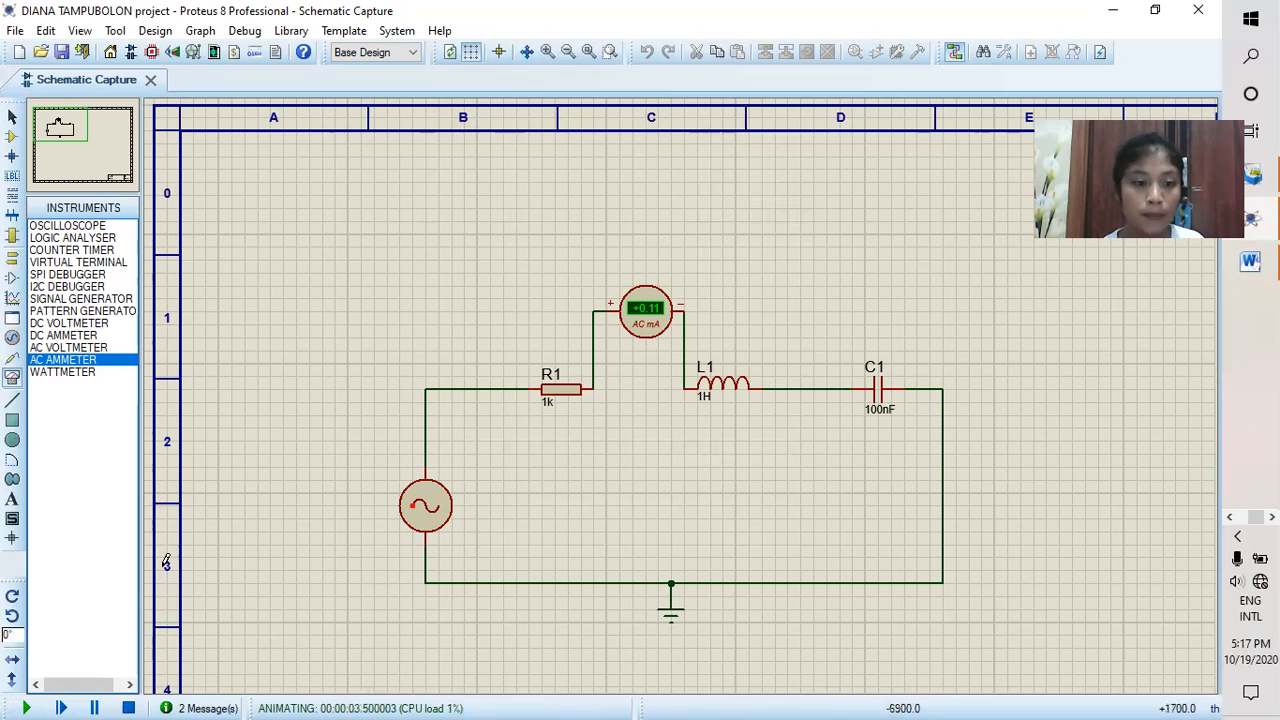
click(129, 706)
Step: Delete the AC ammeter and set the alternator's frequency to 70Hz
right_click(662, 310)
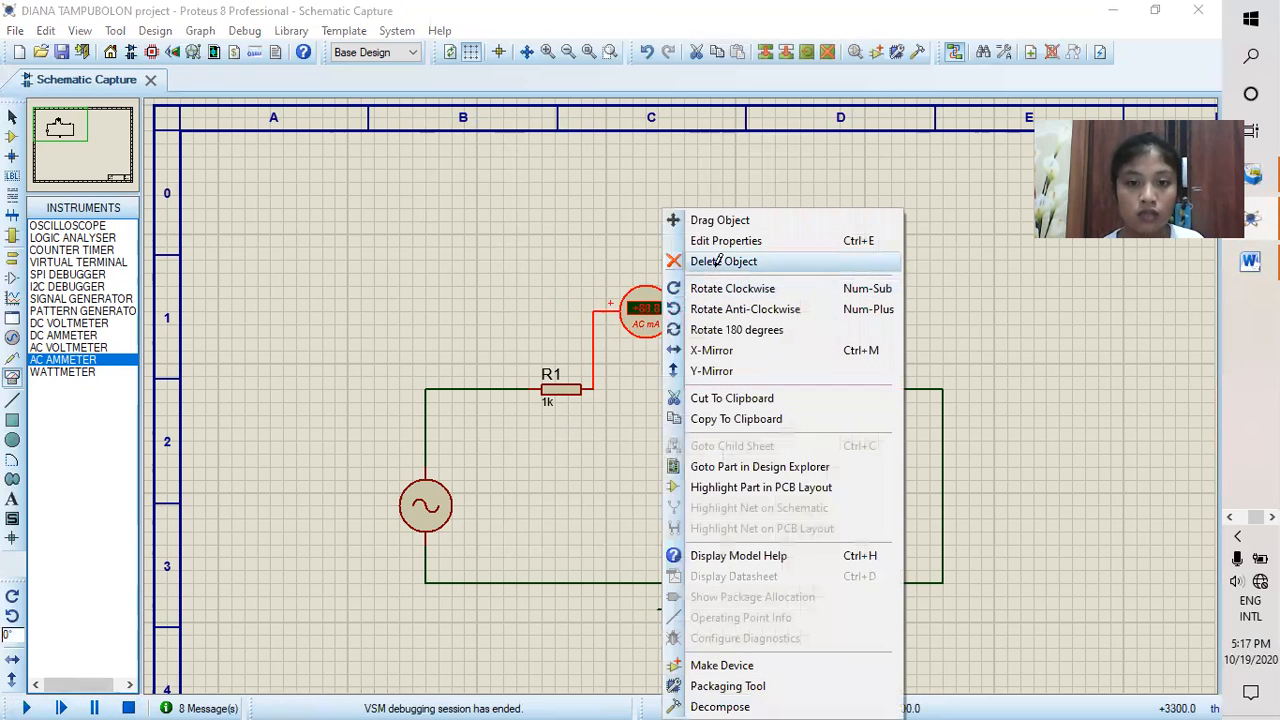
click(719, 261)
drag(414, 517, 427, 517)
double_click(440, 527)
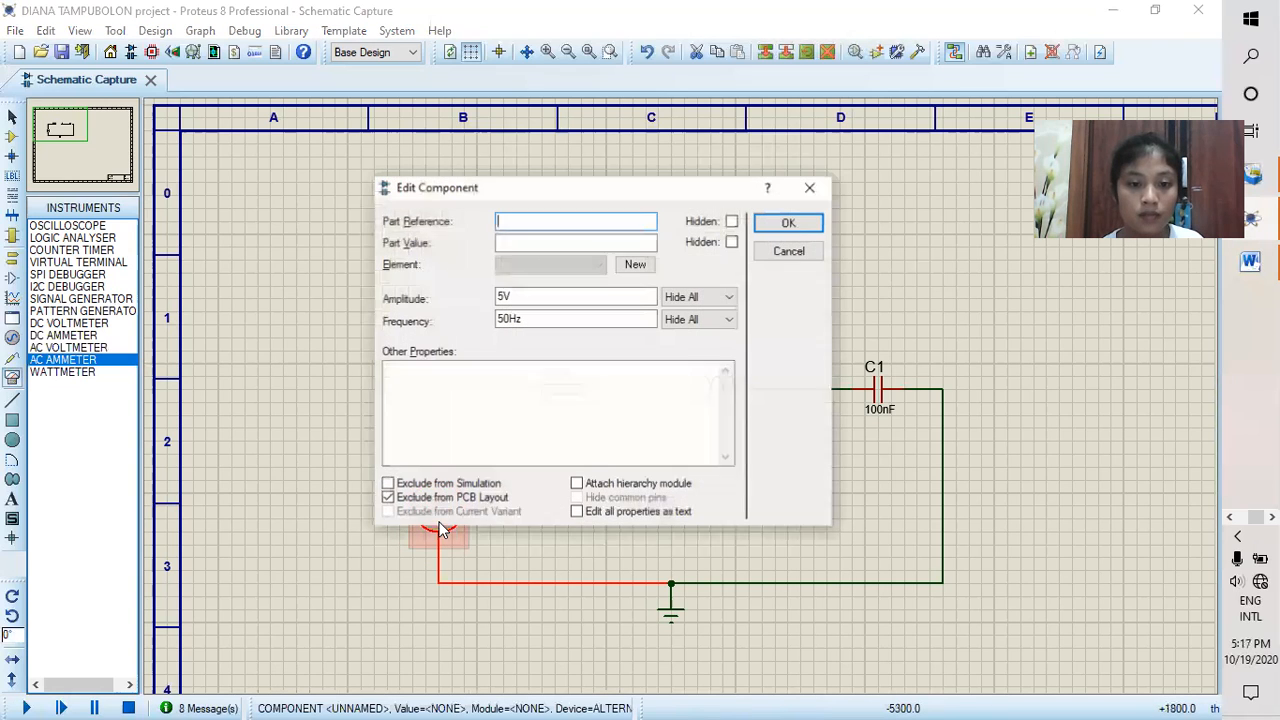
click(499, 321)
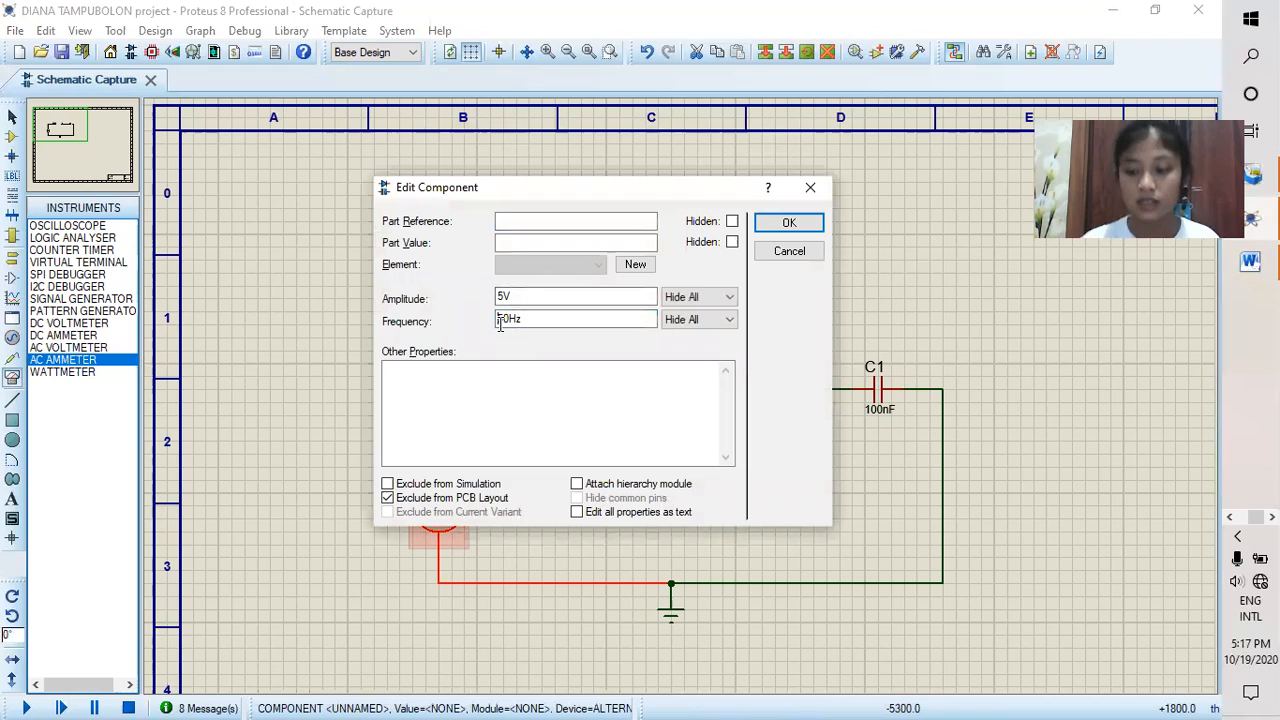
text(7)
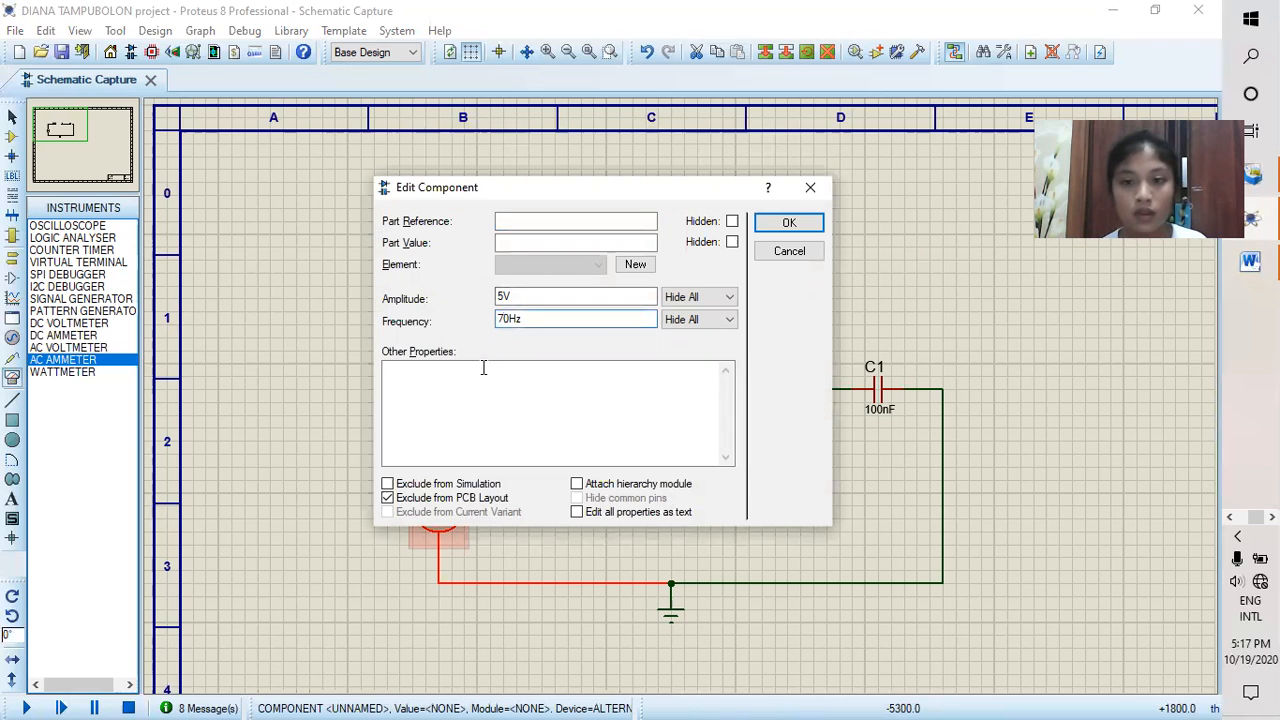
click(790, 222)
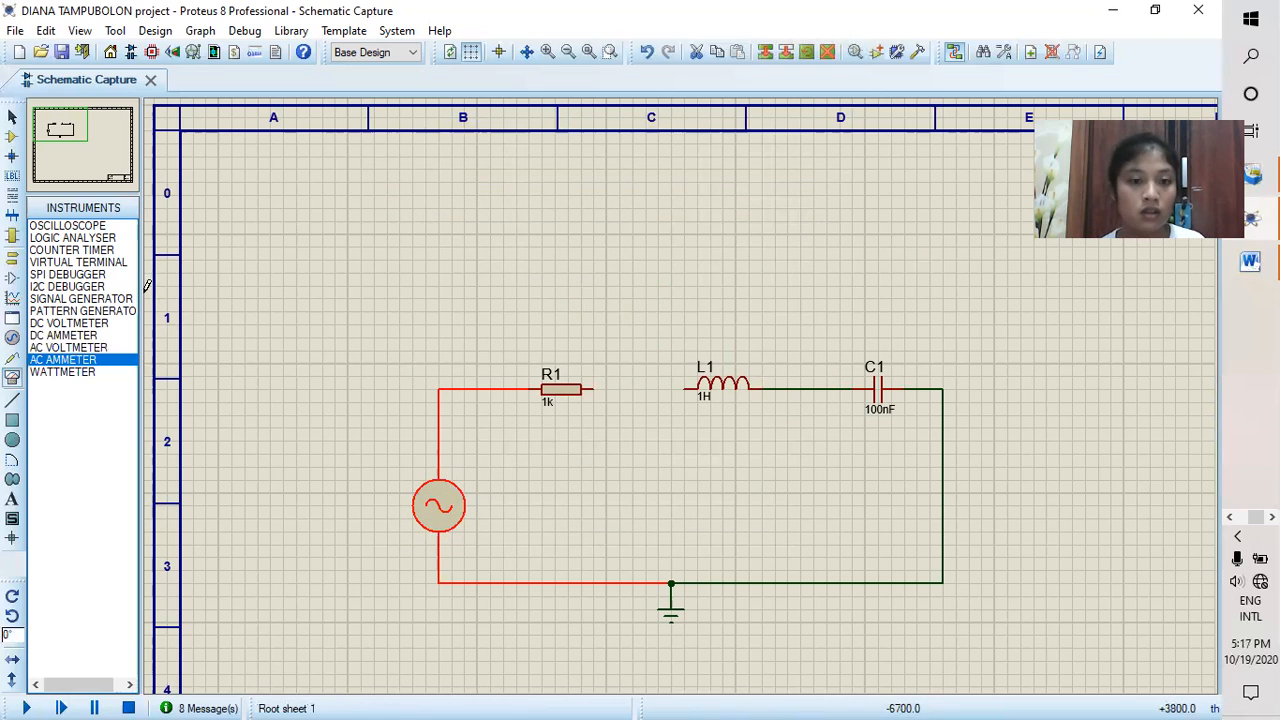
Step: Place AC voltmeters above R1, L1 and C1, and reconnect R1 directly to L1
click(84, 337)
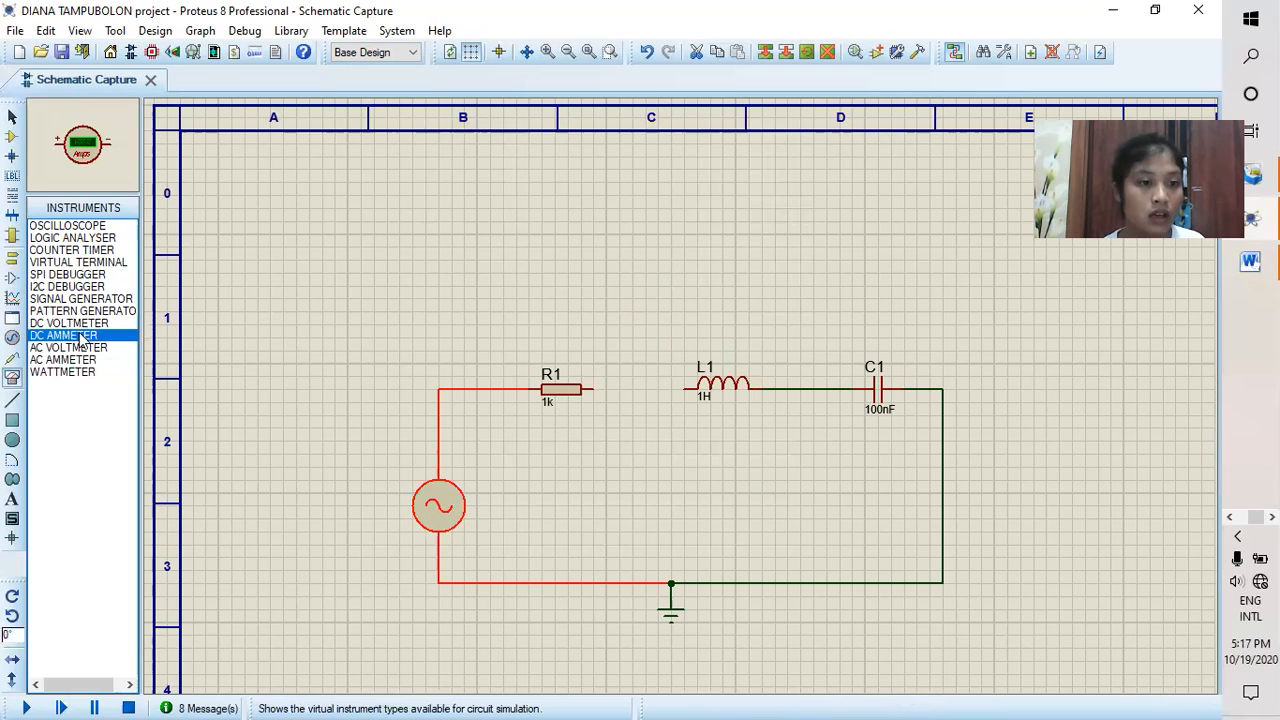
click(84, 348)
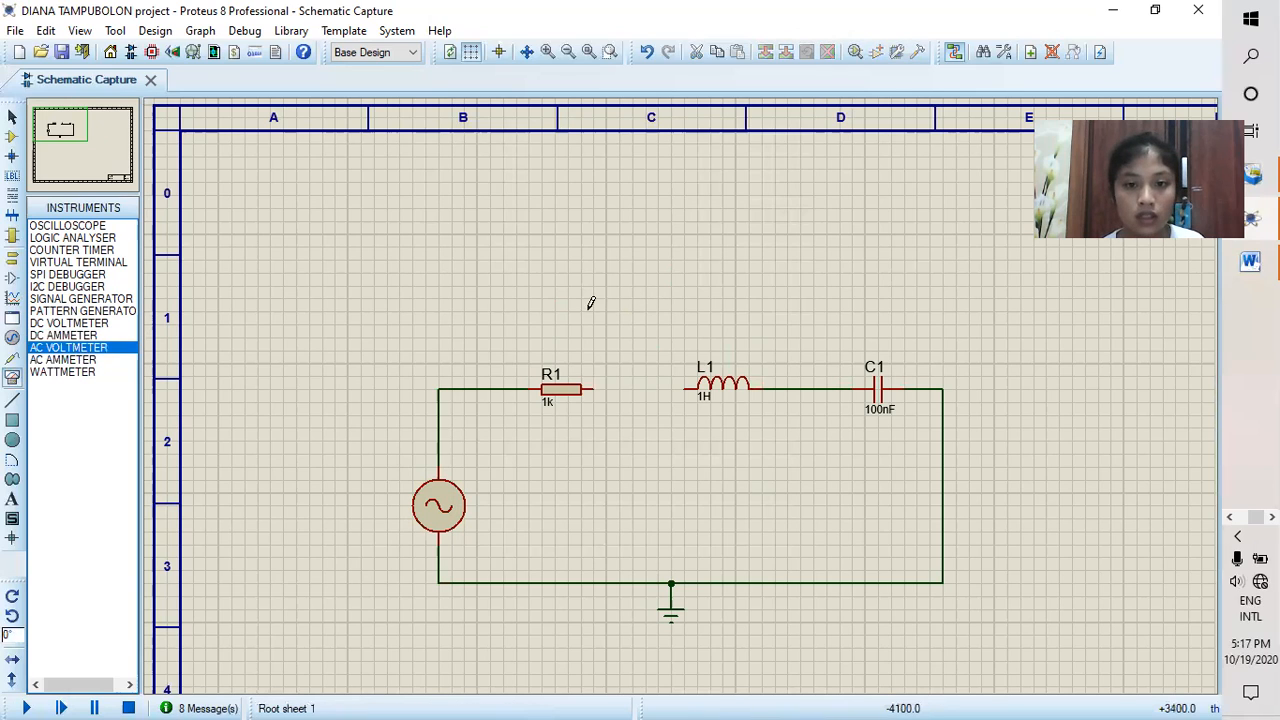
click(557, 286)
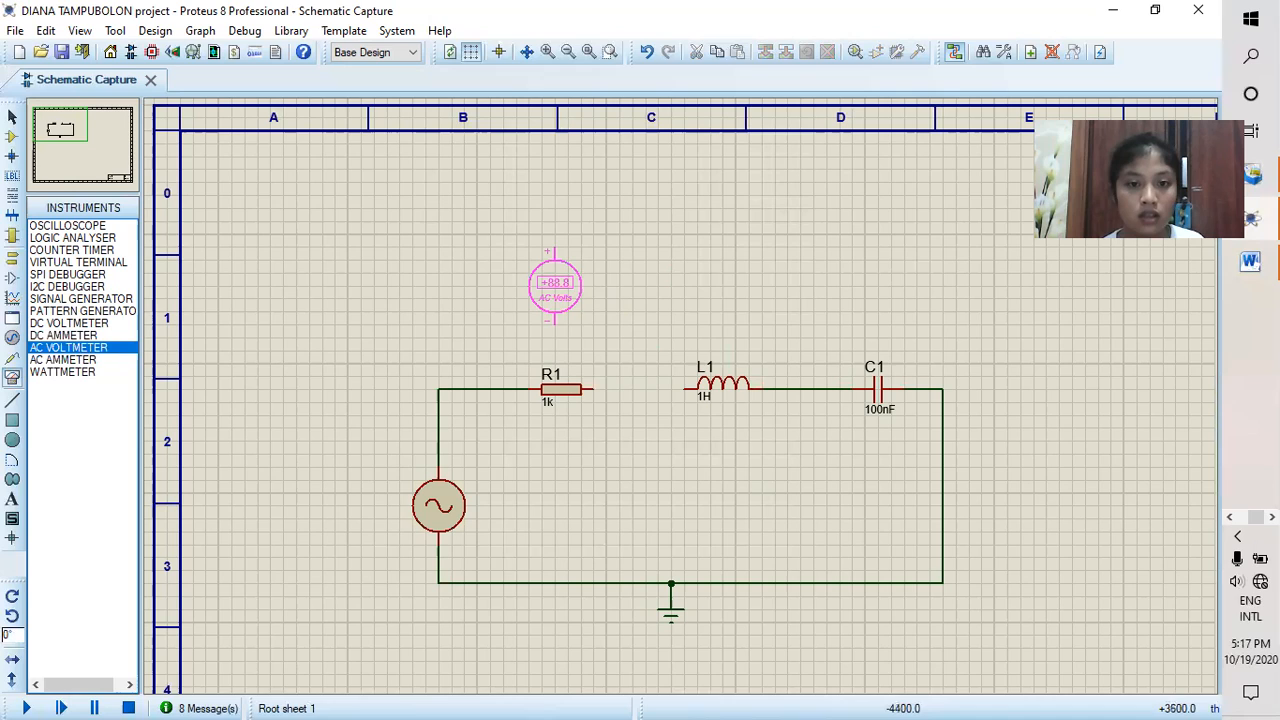
click(555, 286)
click(712, 270)
click(710, 272)
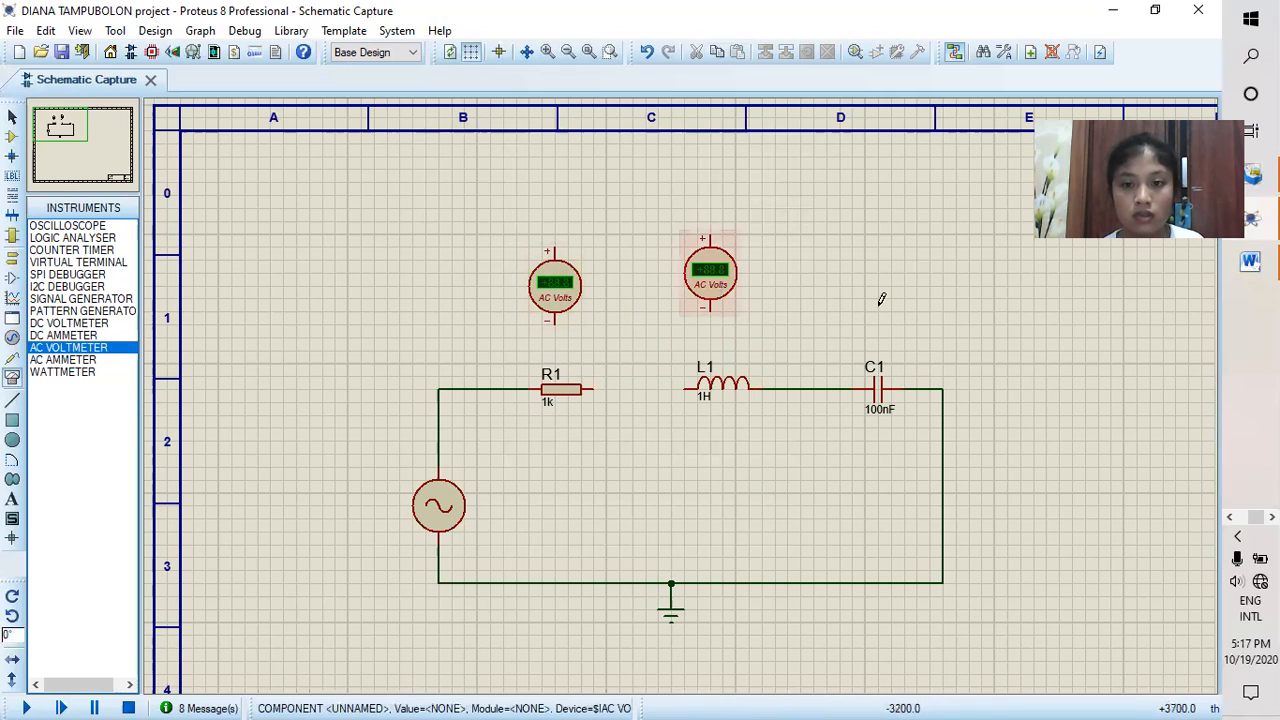
click(877, 292)
click(877, 292)
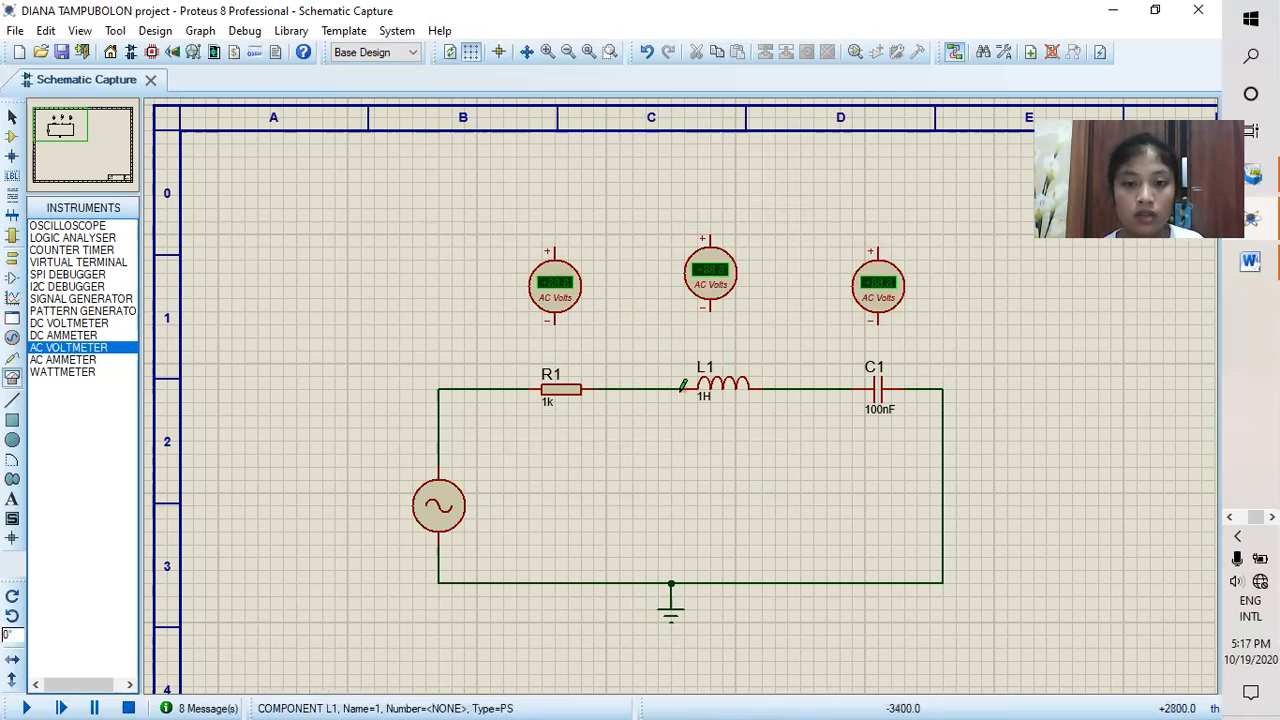
Step: Wire the AC voltmeter above R1 in parallel with R1, its positive terminal on the alternator side
click(557, 319)
click(606, 389)
click(552, 242)
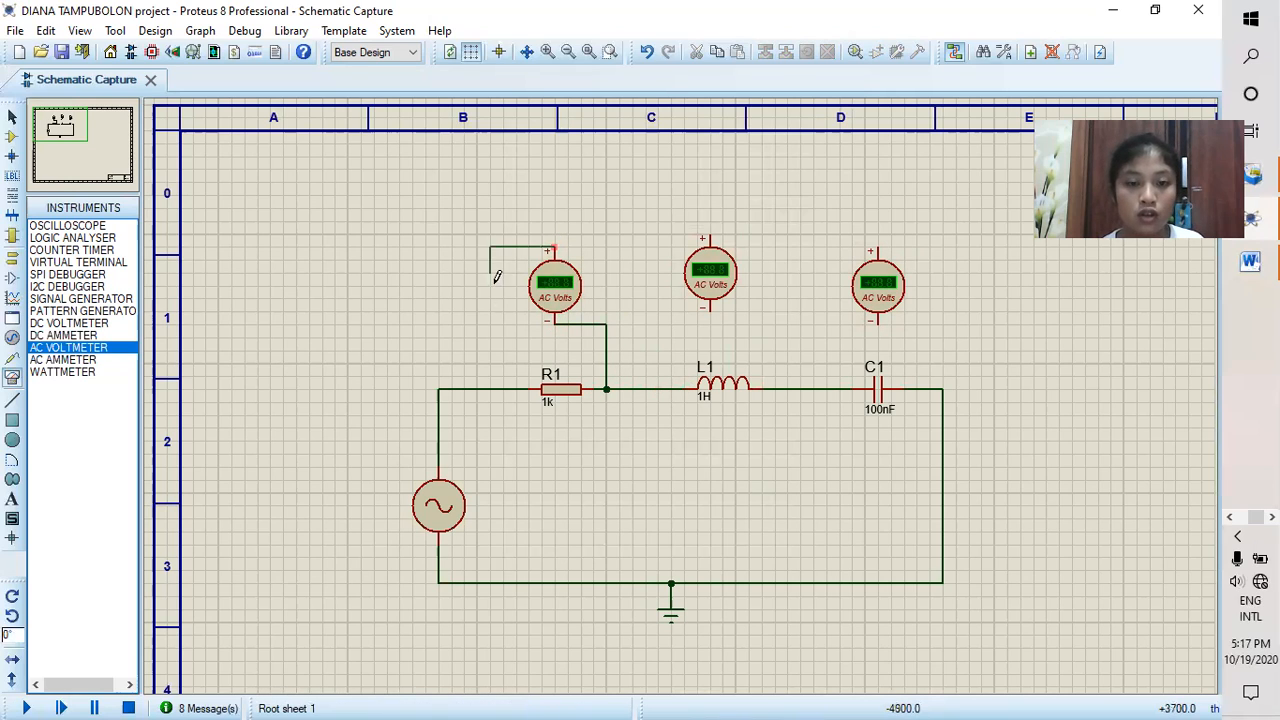
click(503, 388)
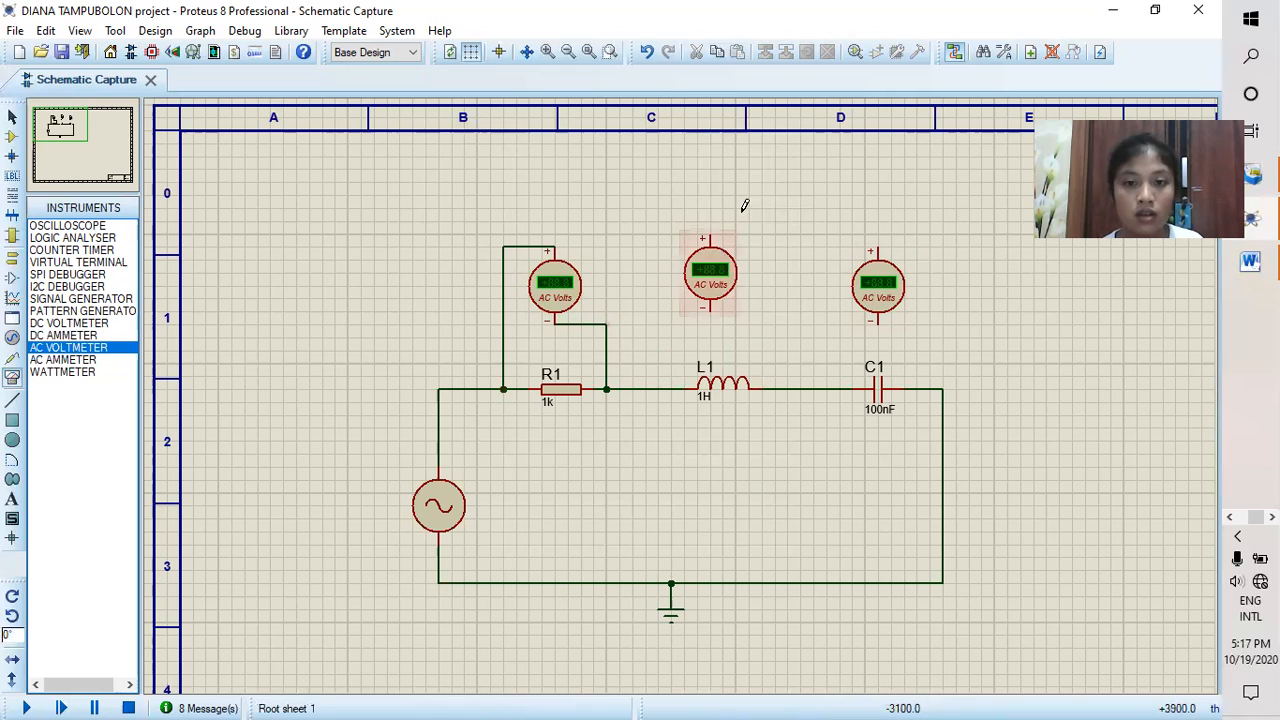
Step: Wire the AC voltmeter above L1 across the inductor, its negative terminal on the C1 side
click(687, 236)
click(671, 389)
click(704, 309)
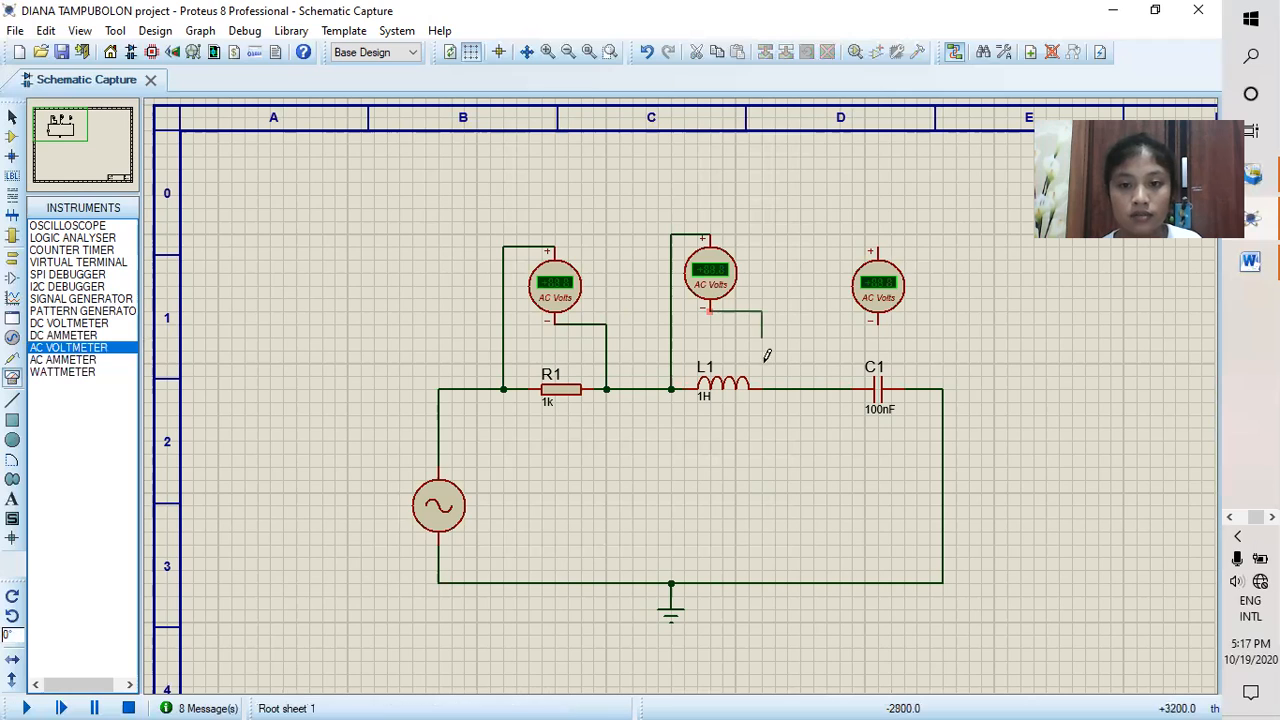
click(775, 388)
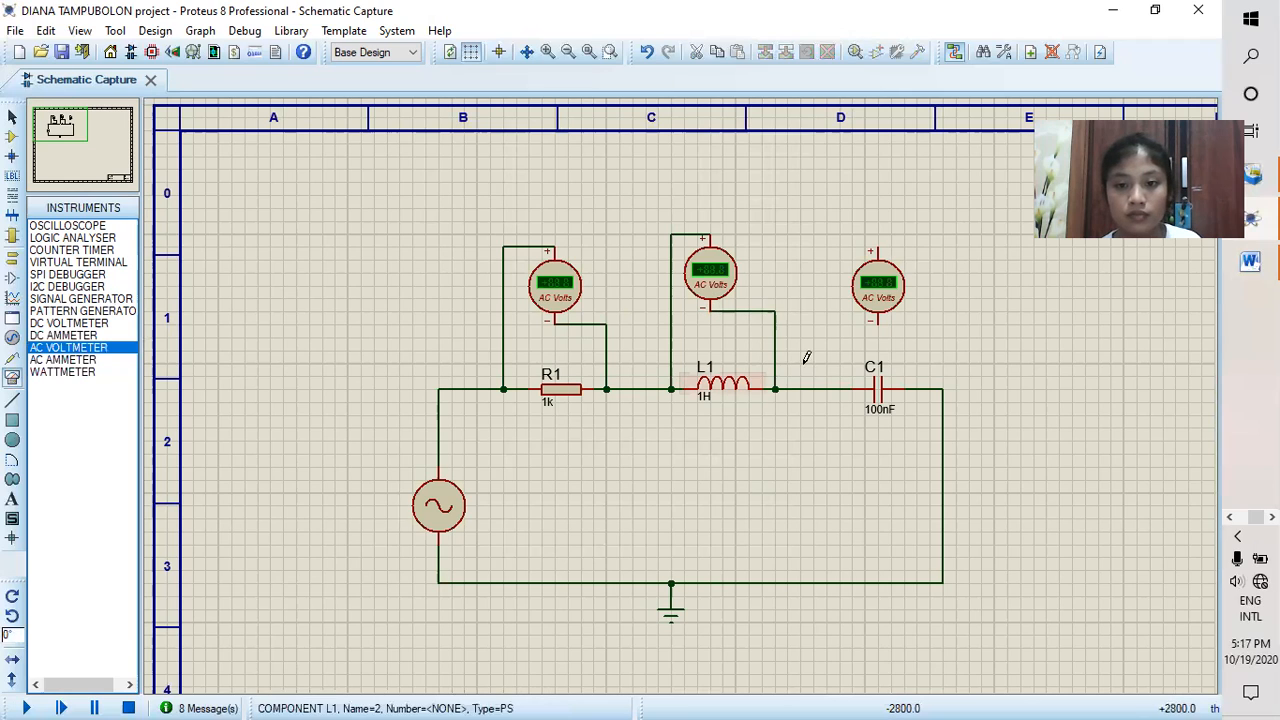
Step: Wire the AC voltmeter above C1 in parallel with the capacitor, and run the simulation to read the three component voltages
click(860, 242)
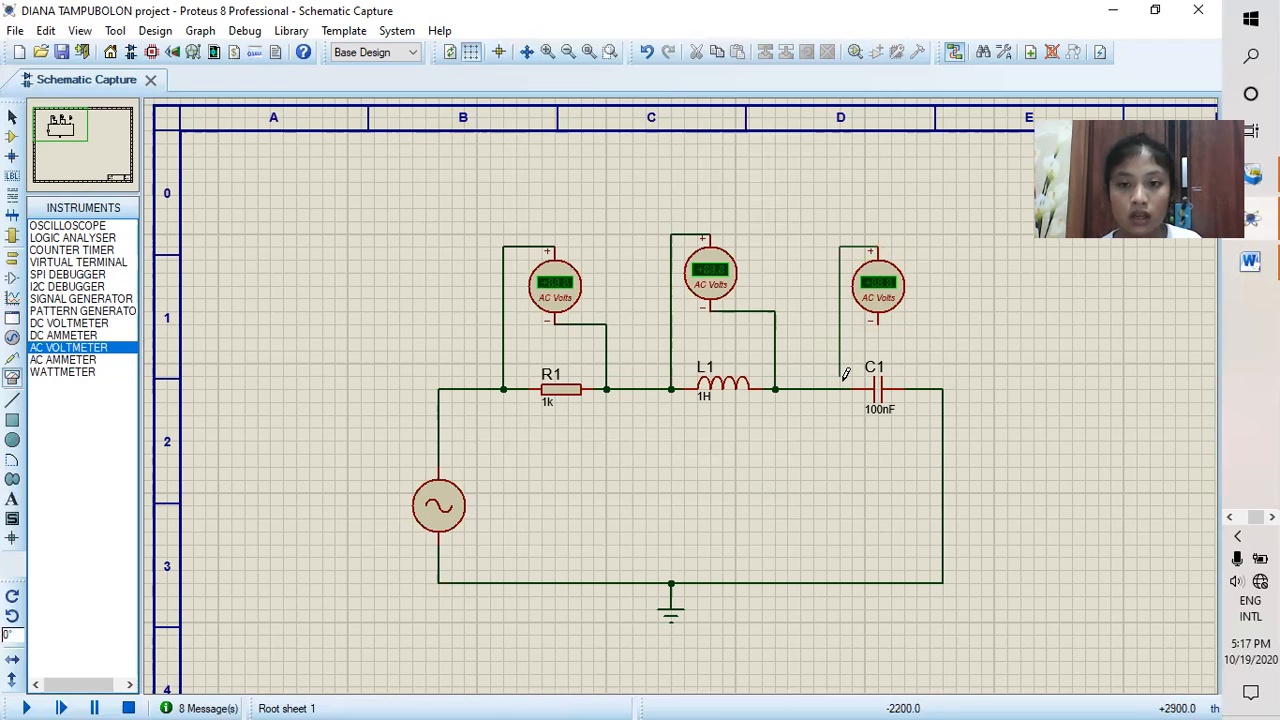
click(840, 388)
click(878, 321)
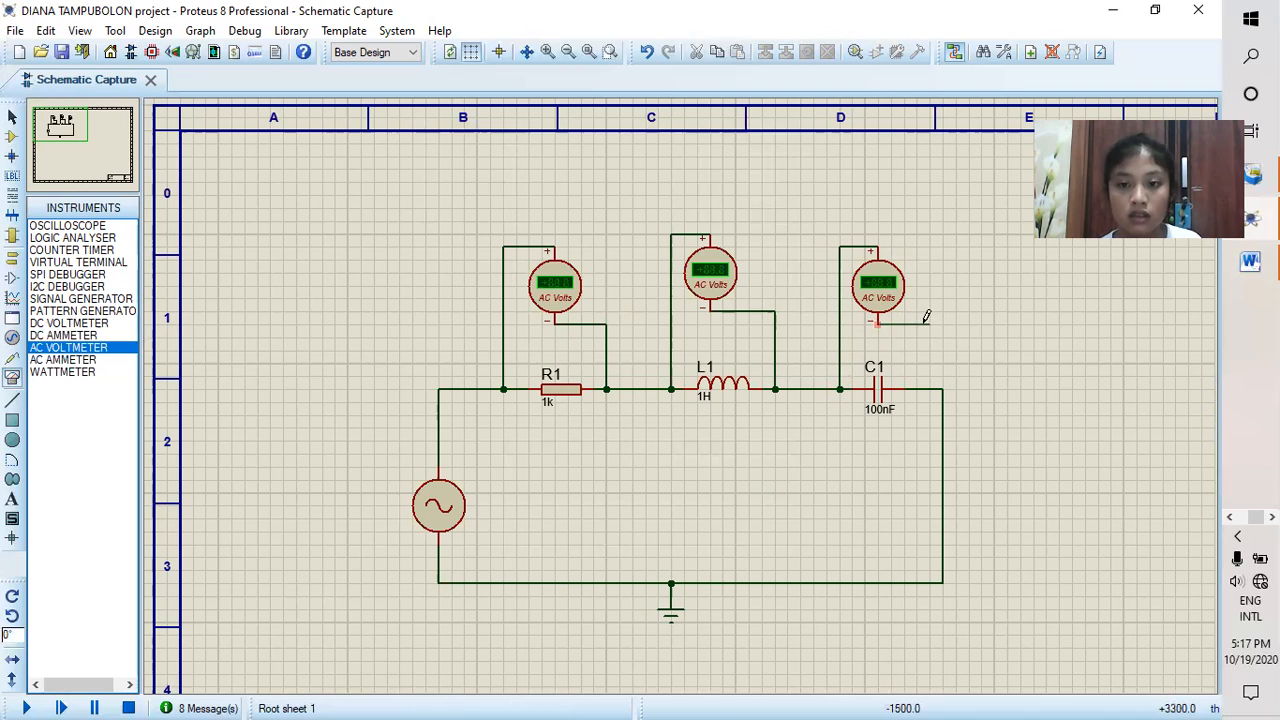
click(916, 388)
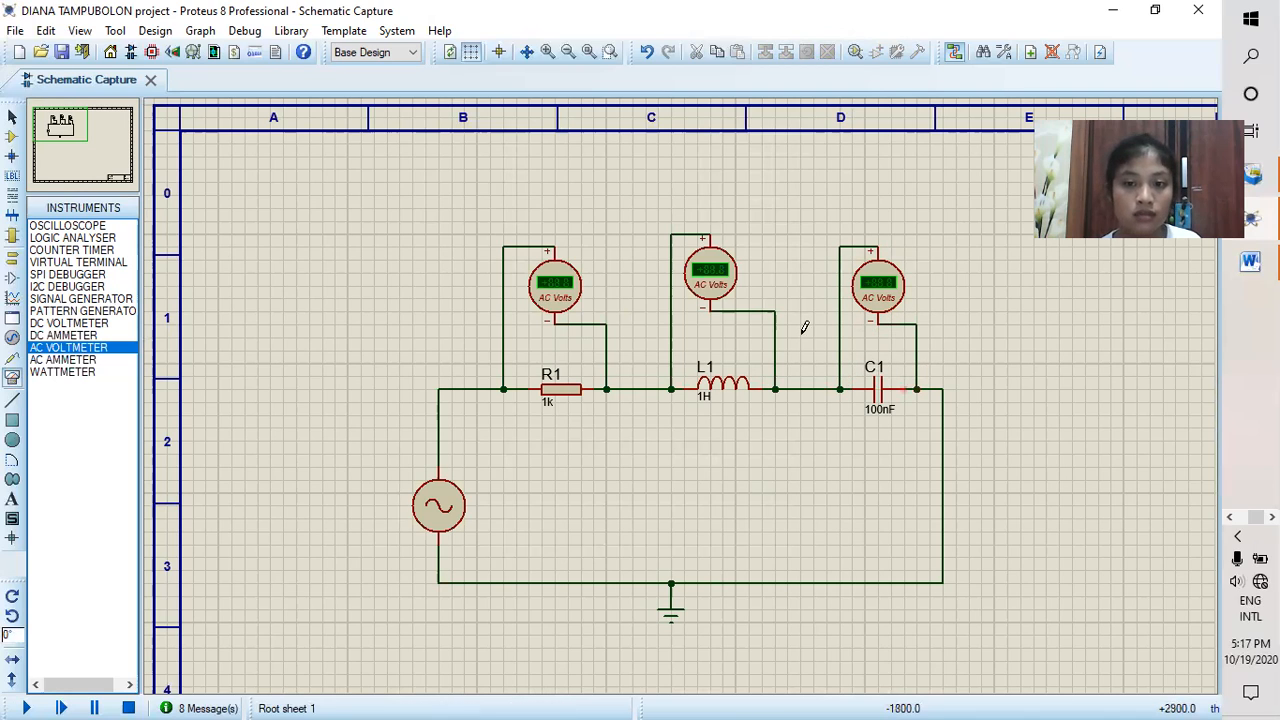
click(29, 702)
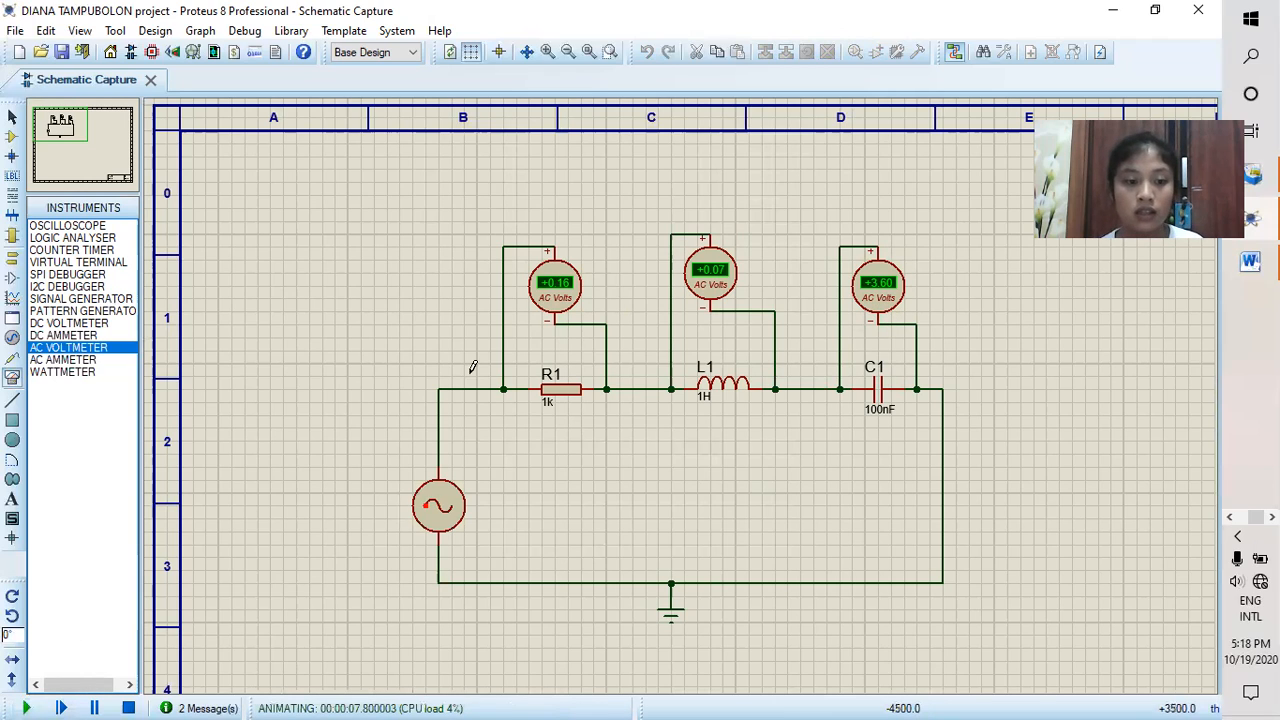
click(128, 708)
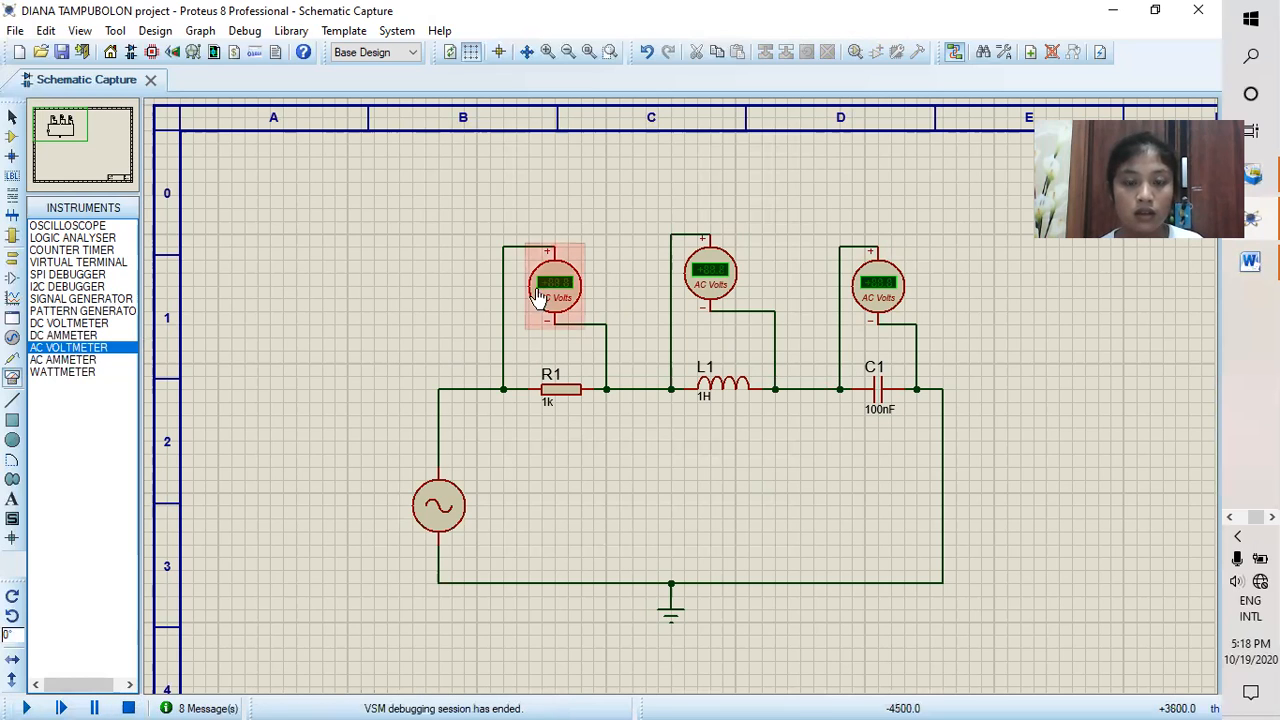
Step: Delete the three AC voltmeters above R1, L1 and C1
right_click(557, 262)
click(617, 261)
right_click(748, 262)
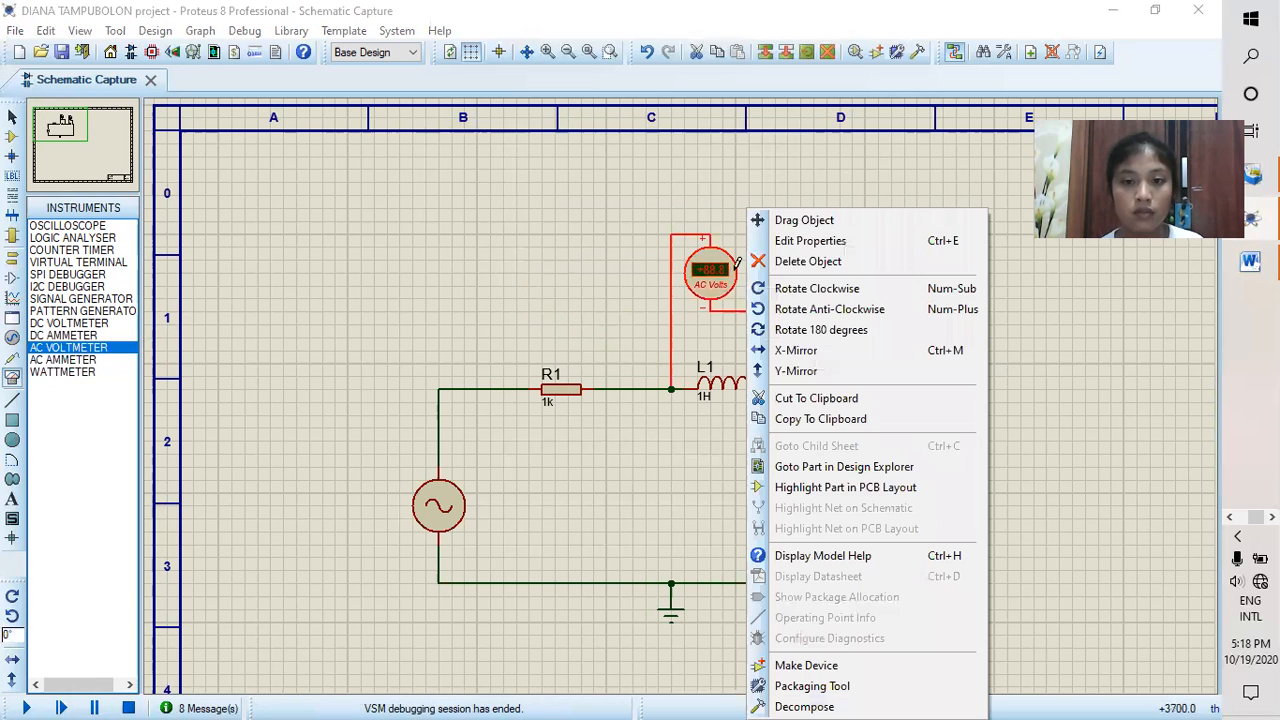
click(781, 262)
right_click(880, 262)
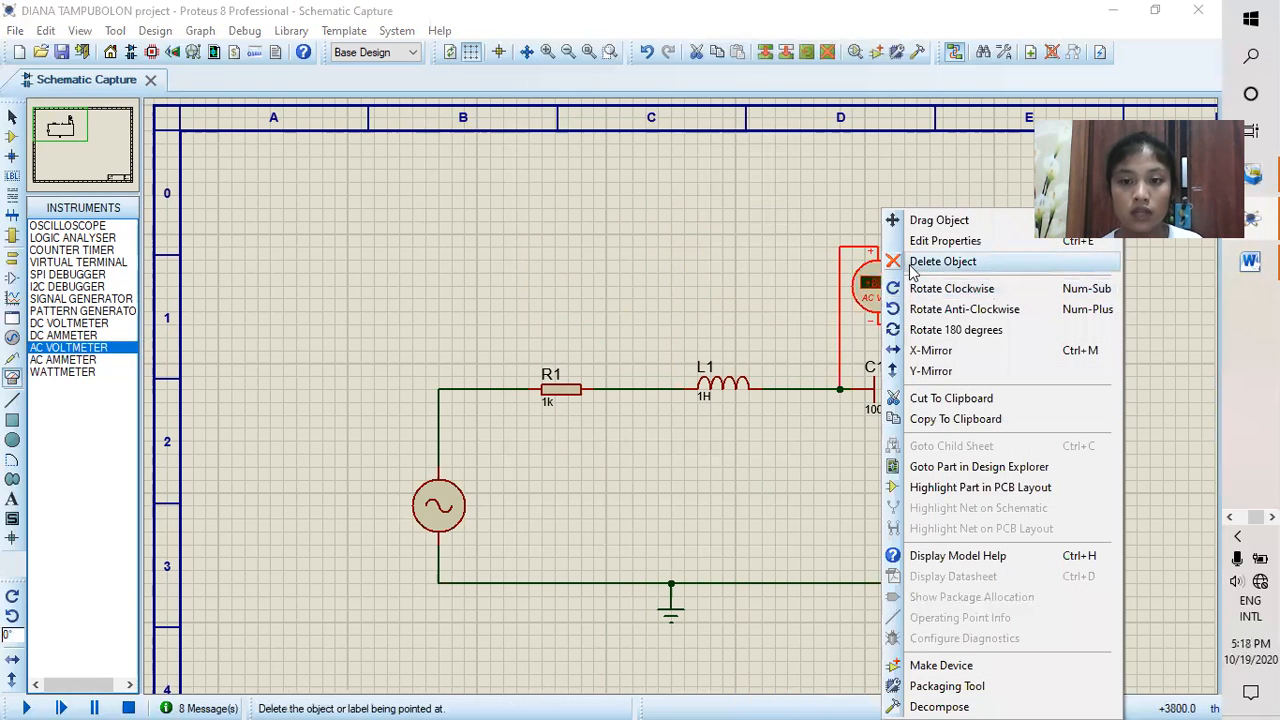
click(905, 261)
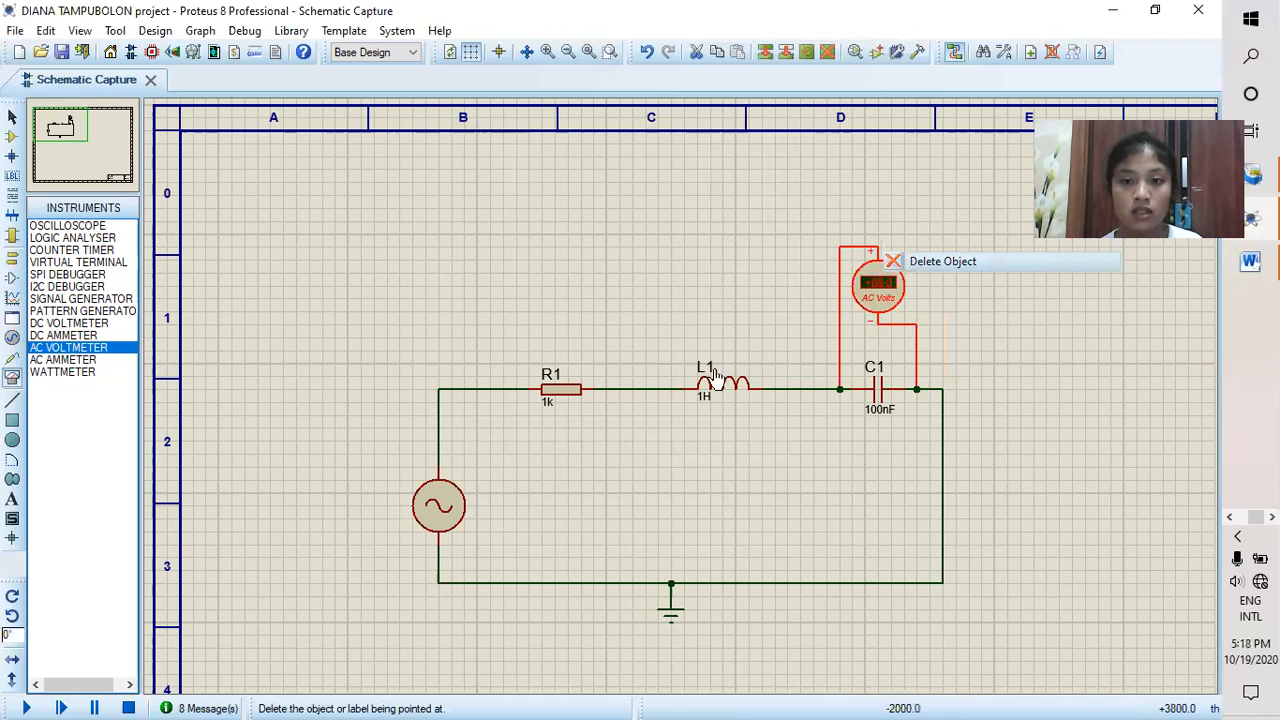
Step: Replace the wire between R1 and L1 with a series AC ammeter, its positive terminal on the R1 side
right_click(626, 390)
click(686, 437)
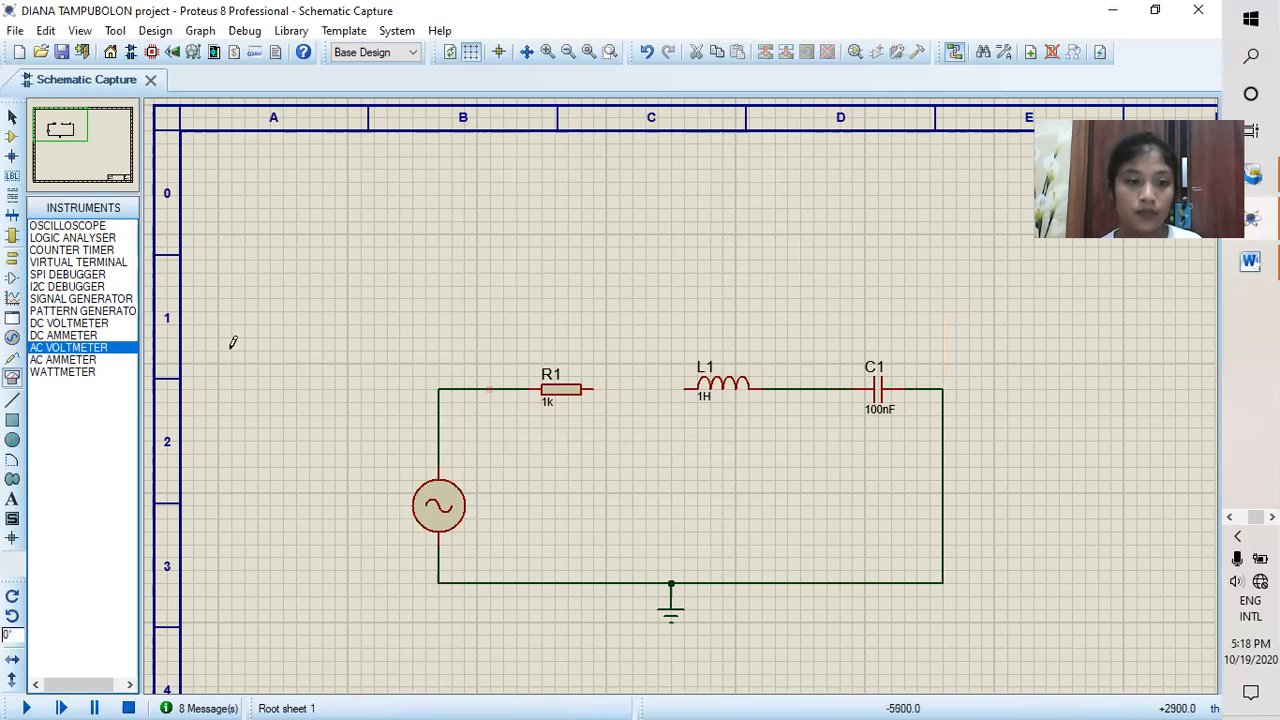
click(97, 360)
click(634, 333)
click(636, 340)
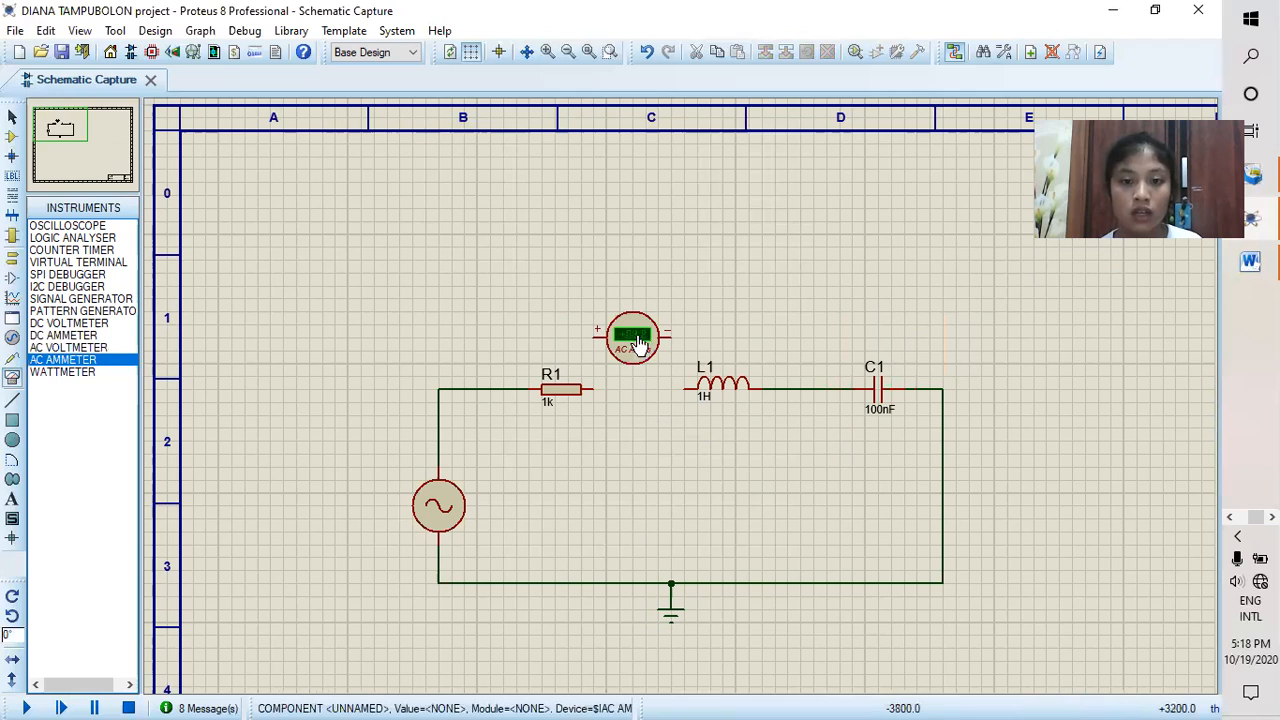
click(668, 331)
click(686, 386)
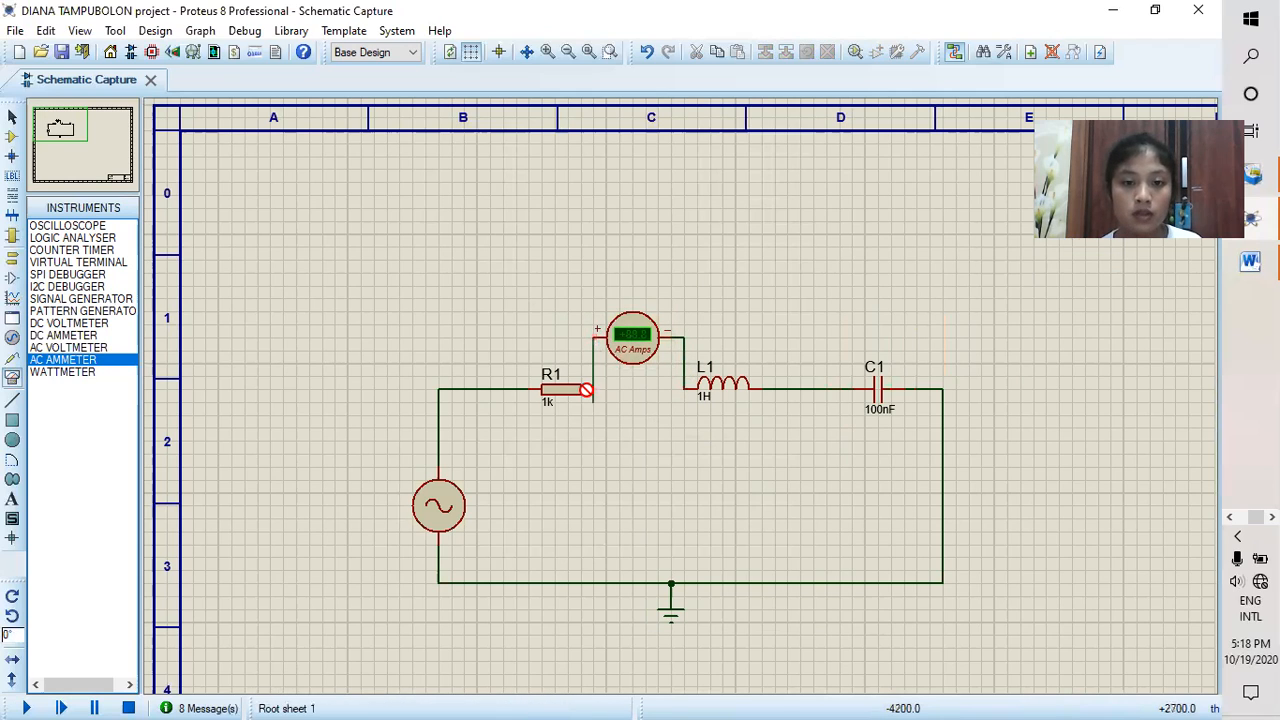
click(593, 390)
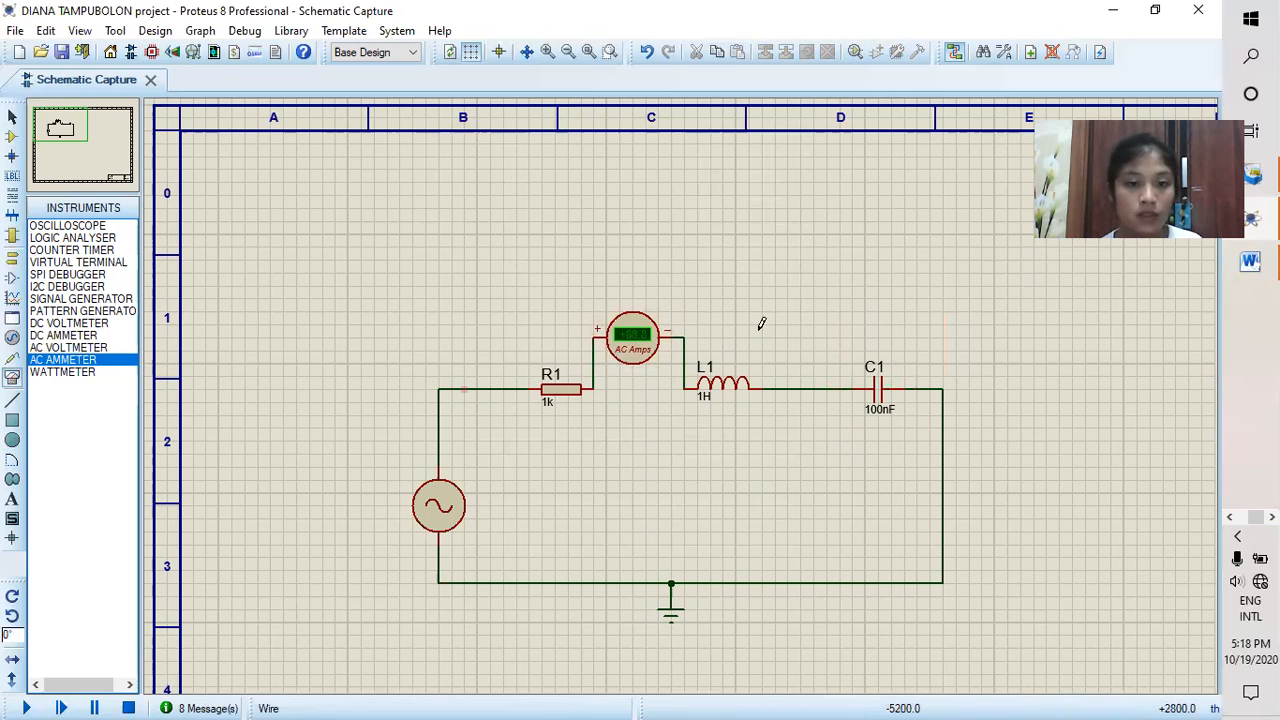
Step: Set the AC ammeter's display range to milliamps, and run the simulation to read the circuit current
click(636, 354)
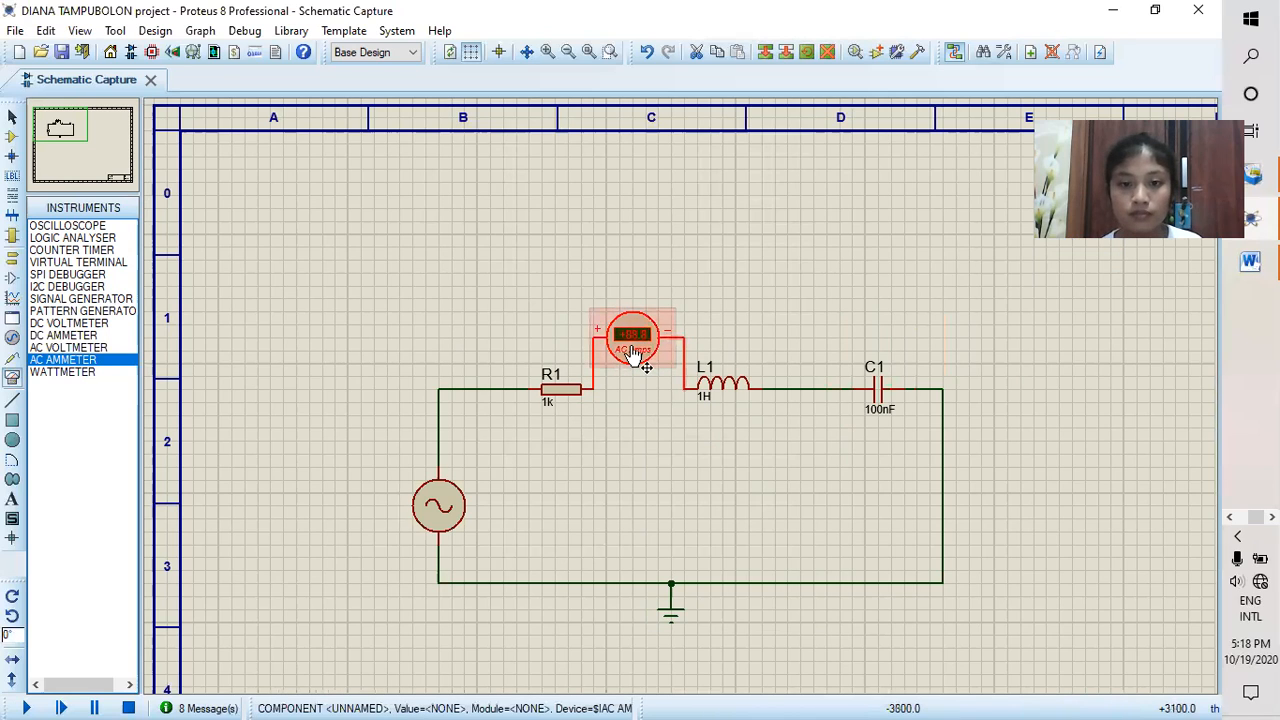
click(633, 340)
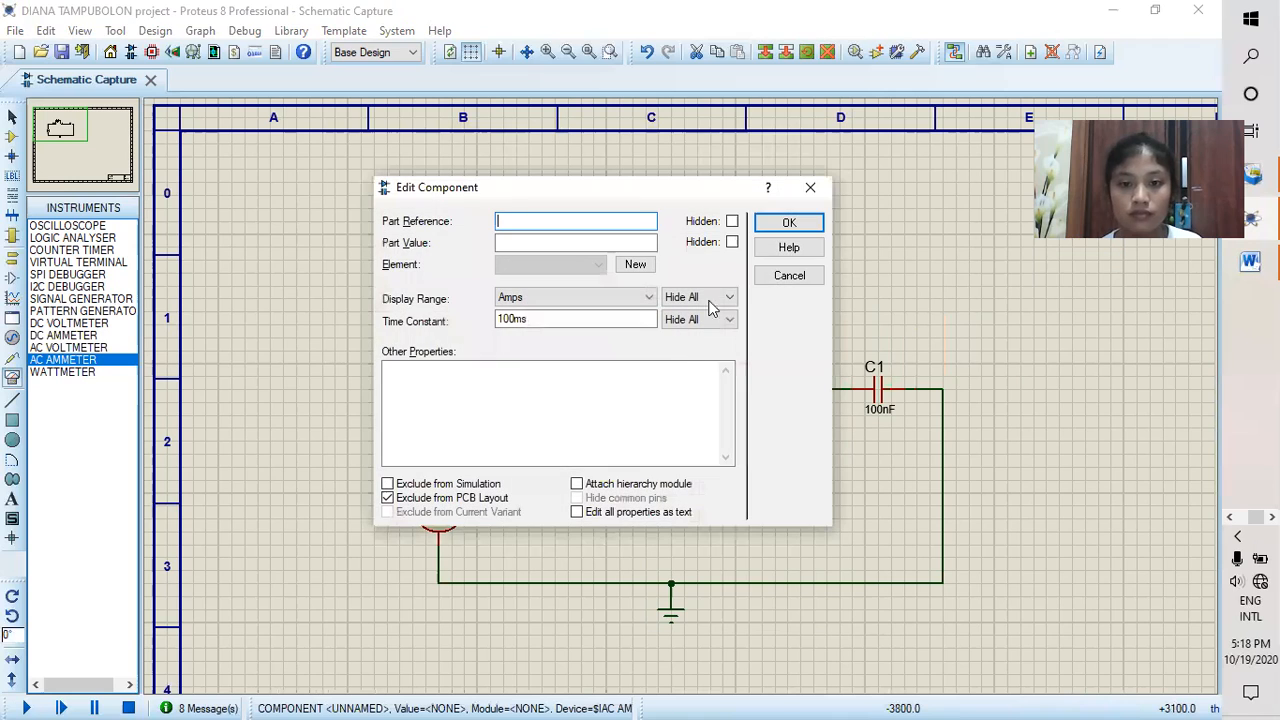
click(587, 300)
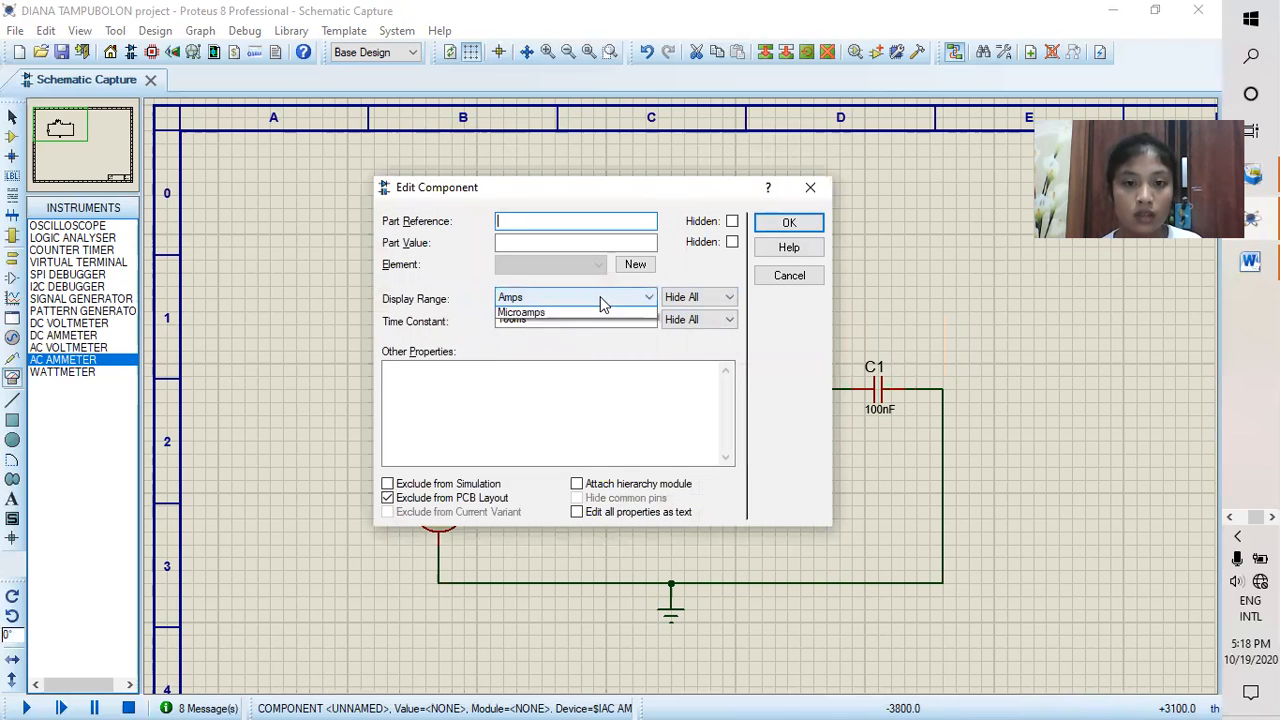
click(594, 350)
click(789, 222)
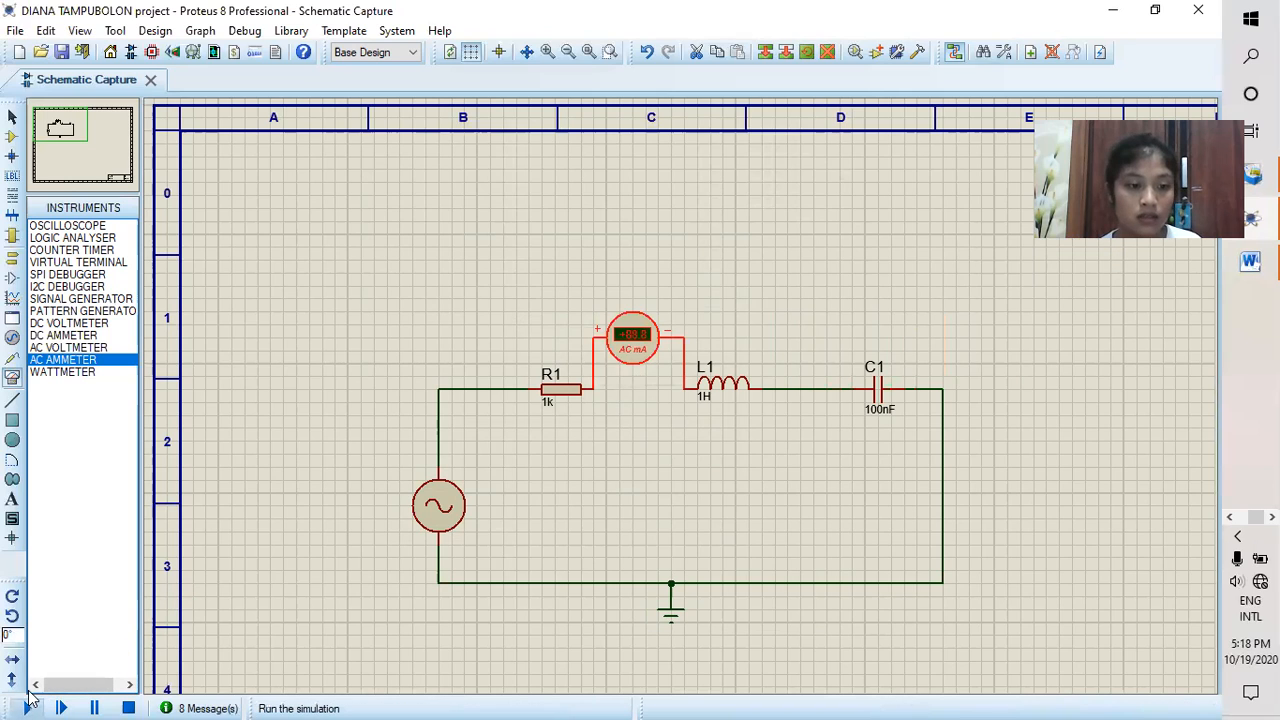
click(26, 708)
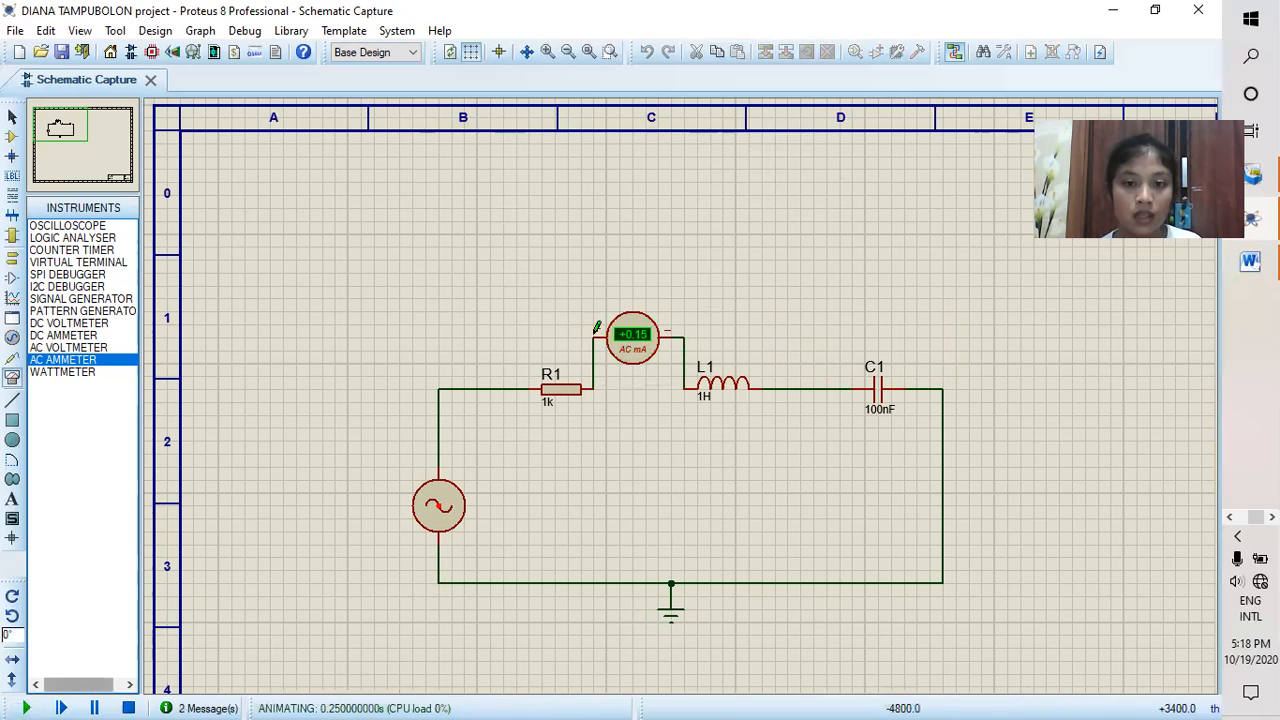
click(128, 708)
Step: Delete the AC ammeter and set the alternator's frequency to 100Hz
right_click(650, 336)
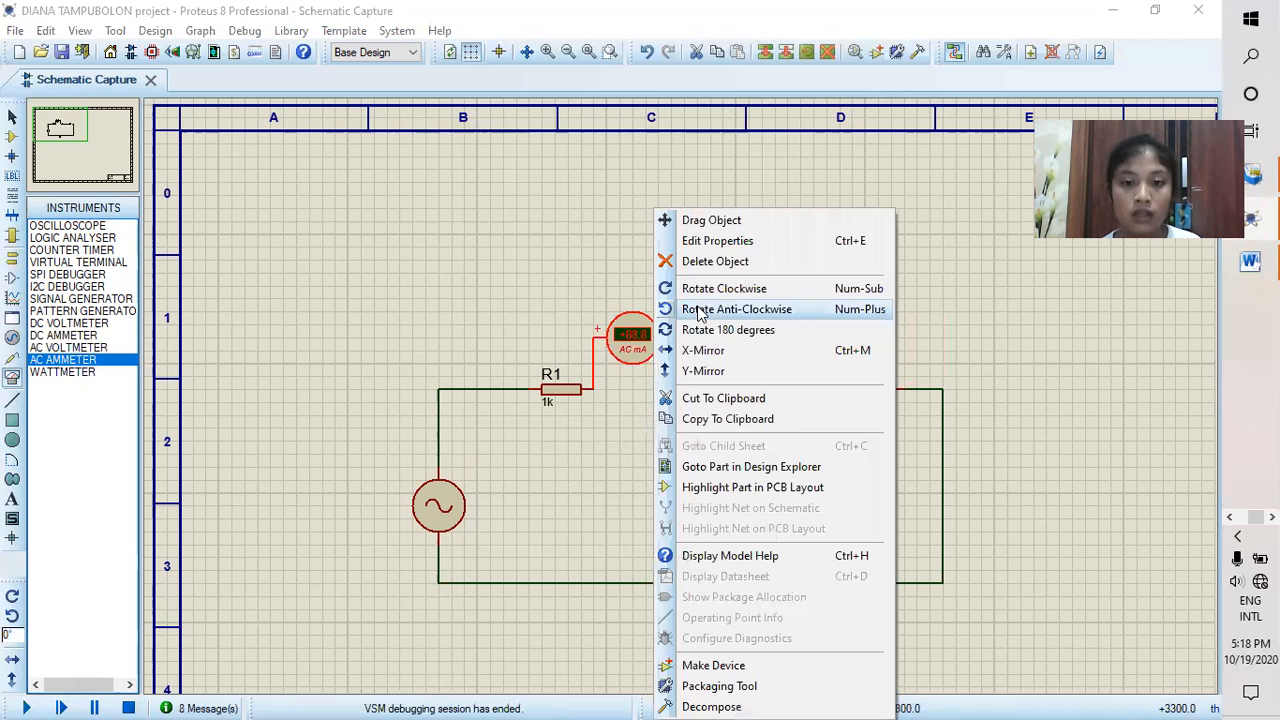
click(716, 263)
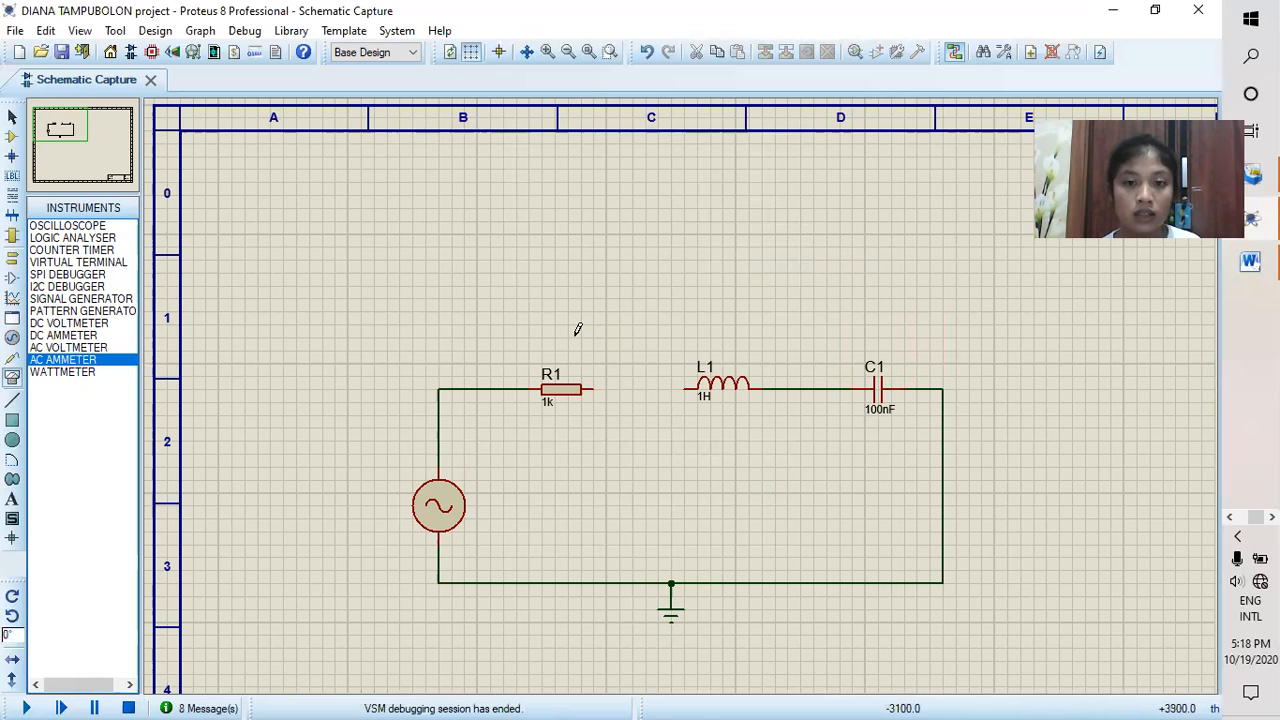
click(438, 510)
click(438, 510)
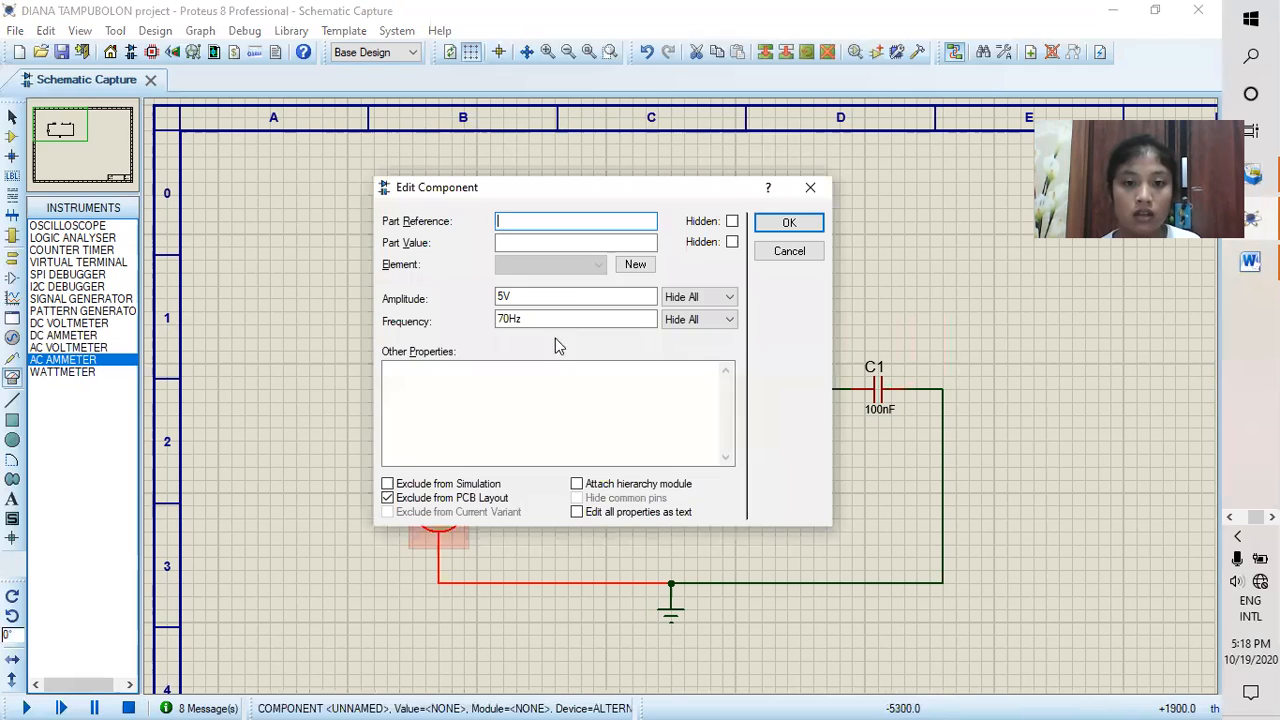
click(508, 318)
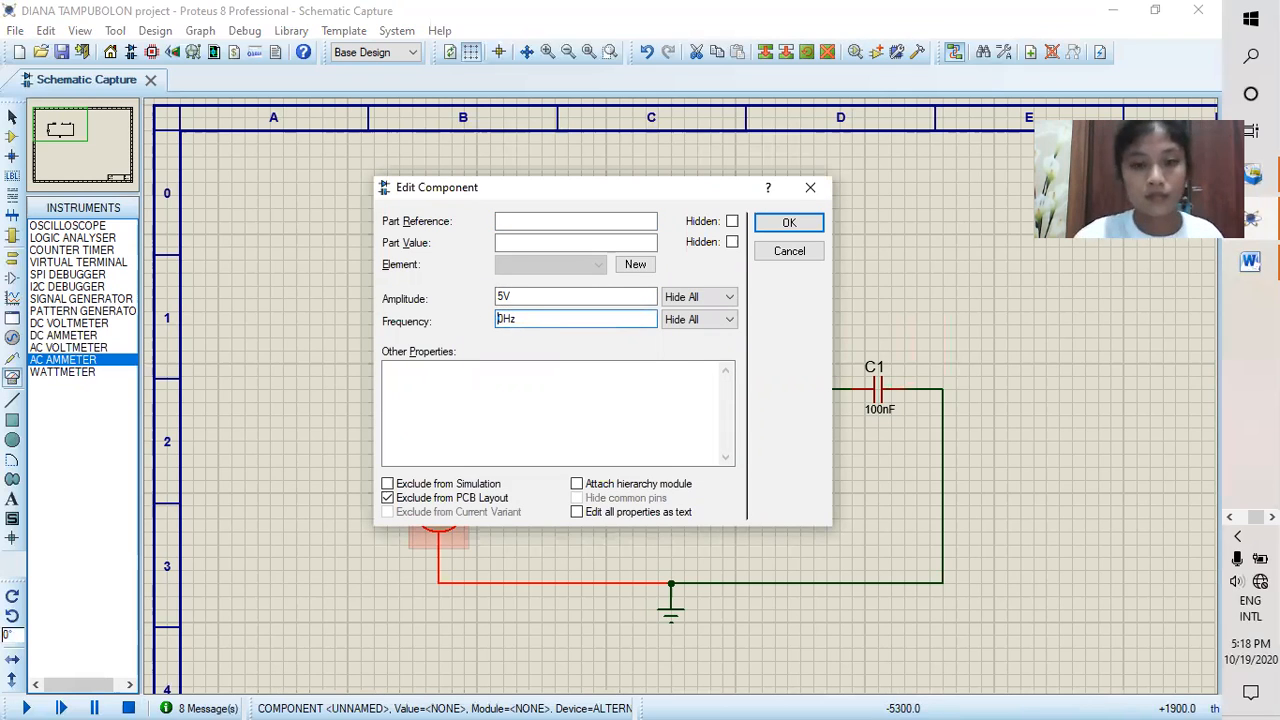
click(787, 223)
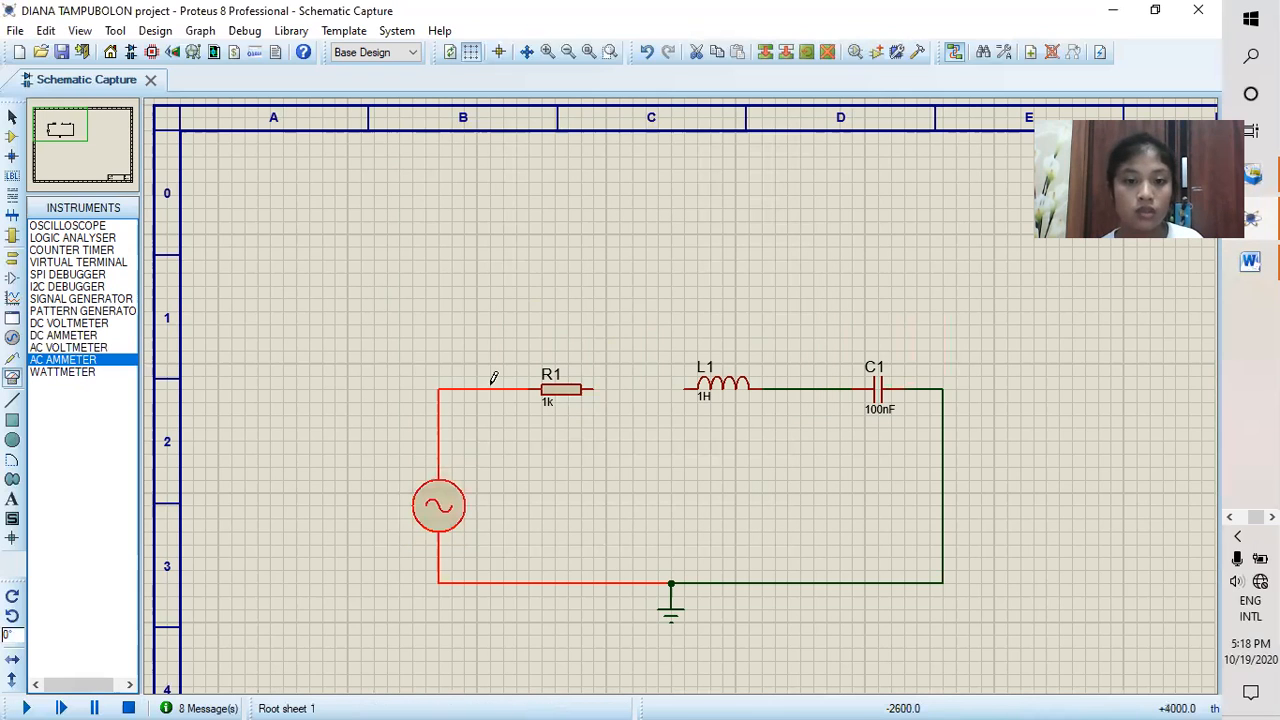
Step: Place one AC voltmeter above each of R1, L1 and C1
click(62, 336)
key(Down)
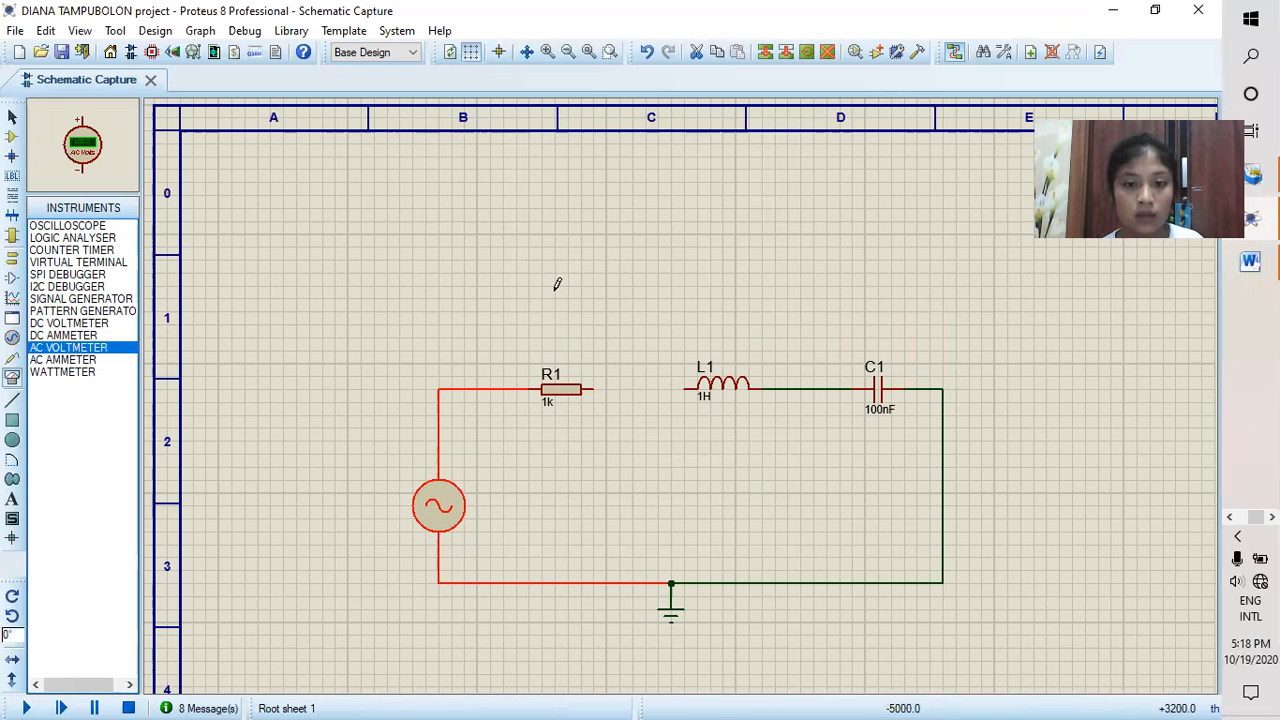
click(557, 284)
click(557, 284)
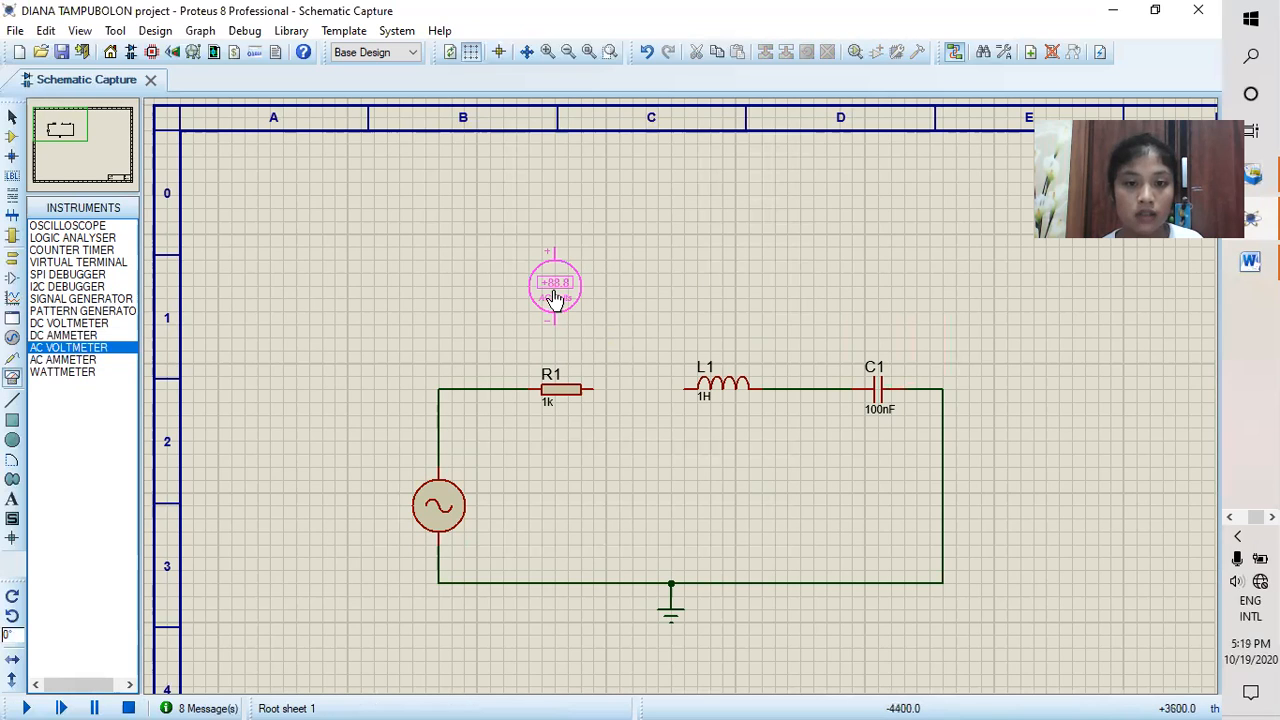
click(727, 279)
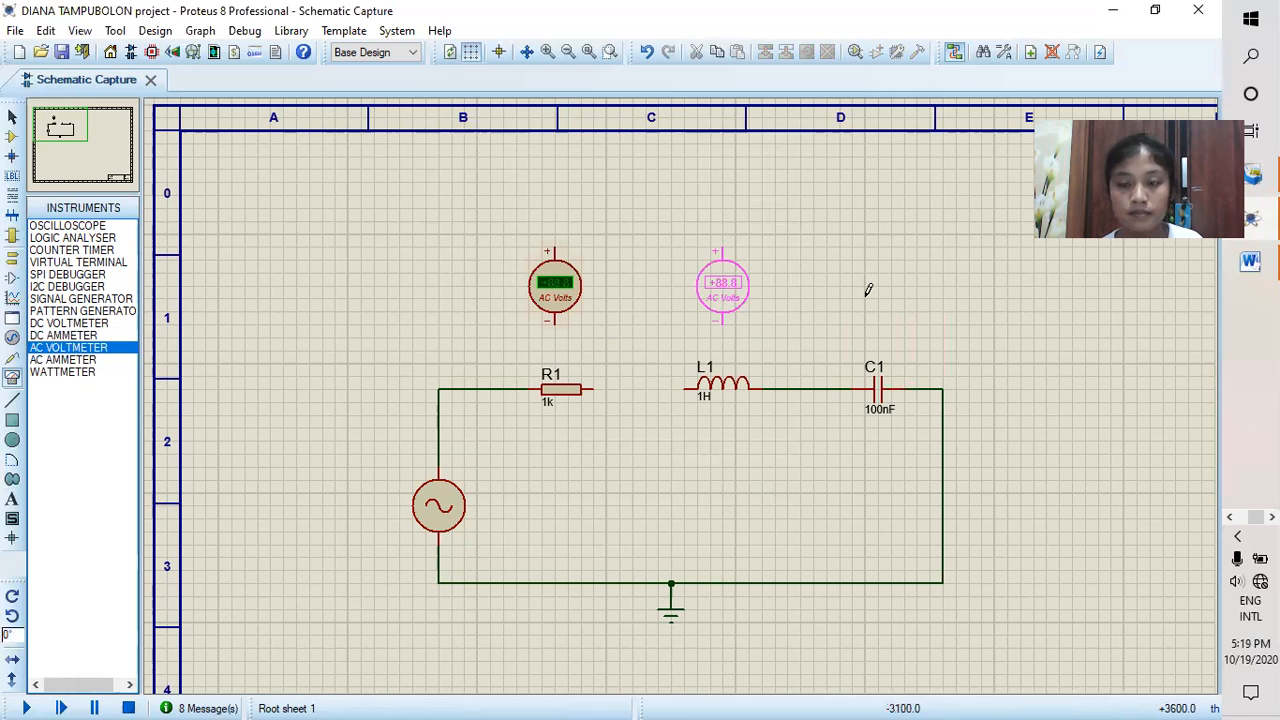
click(870, 292)
click(876, 294)
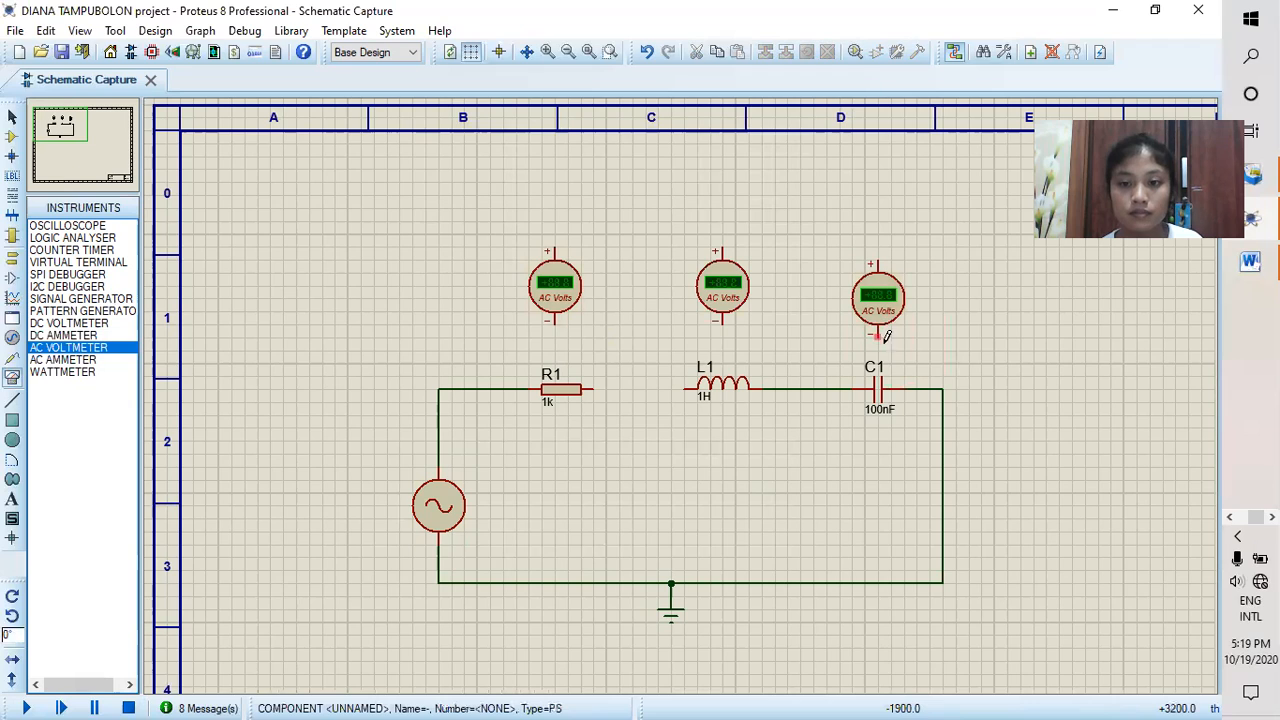
Step: Wire the AC voltmeter above C1 across the capacitor, its positive terminal on the L1 side
click(885, 337)
click(905, 388)
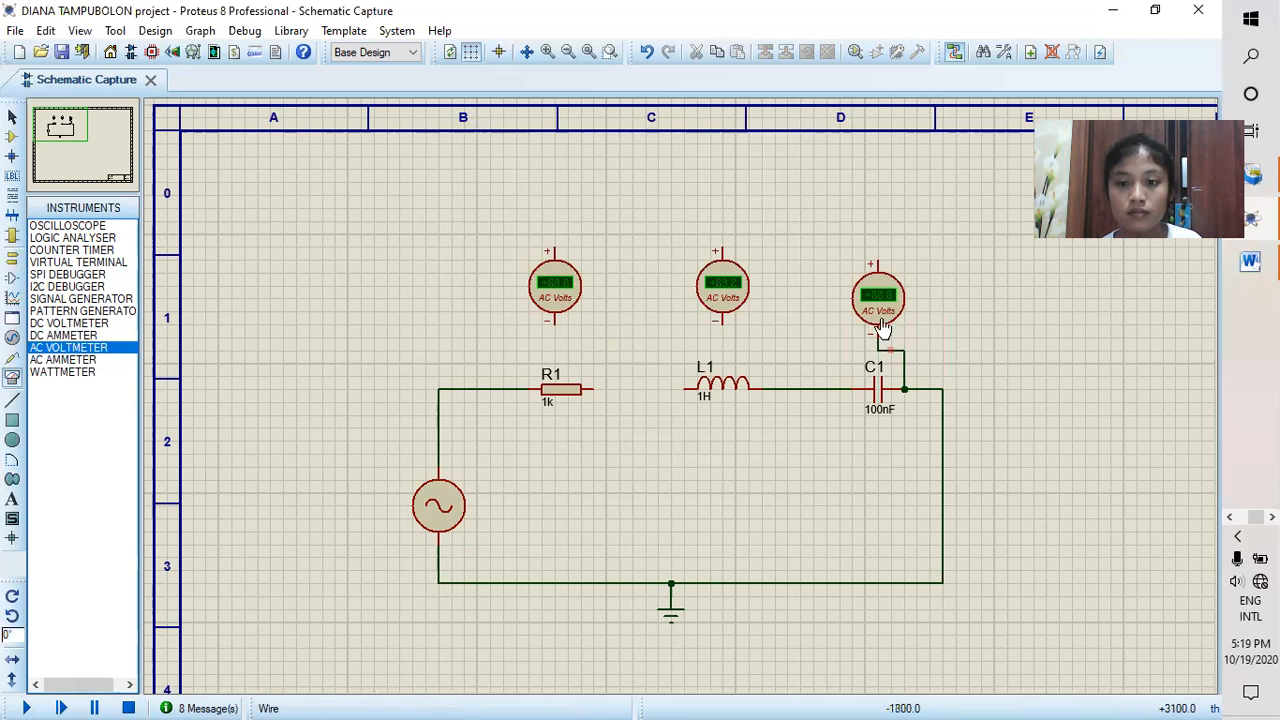
click(878, 258)
click(838, 386)
click(722, 247)
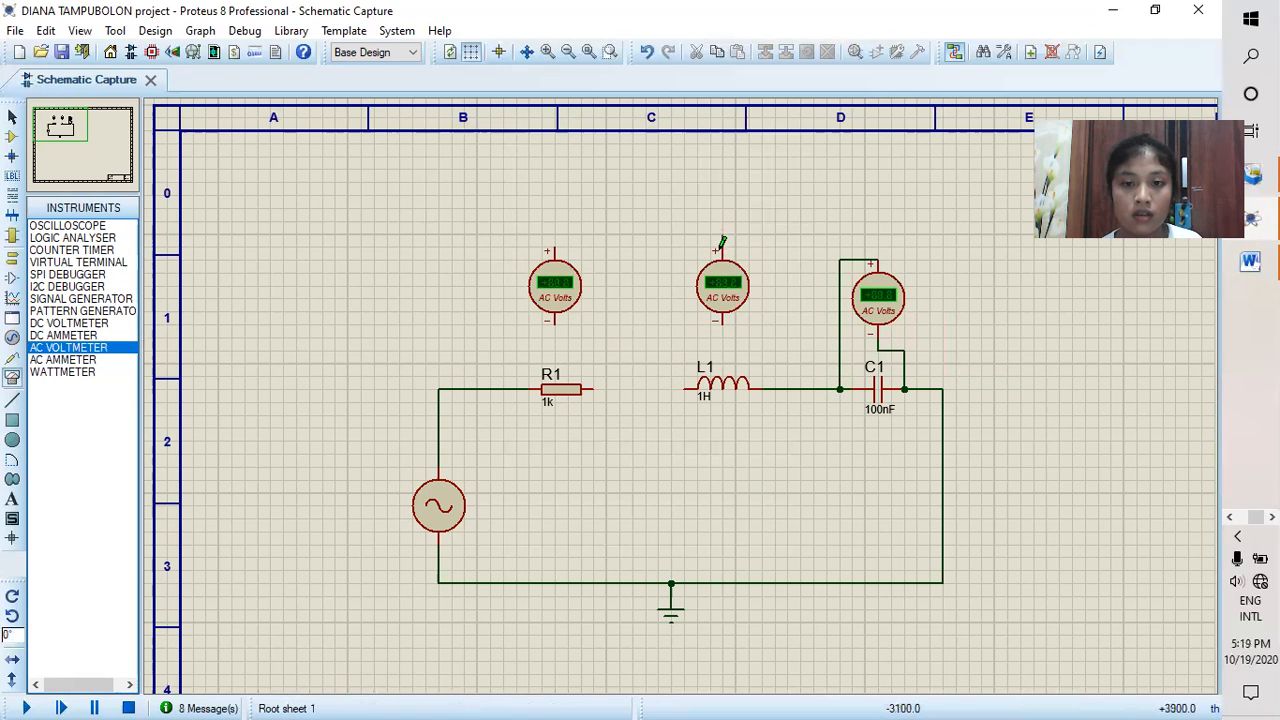
click(723, 247)
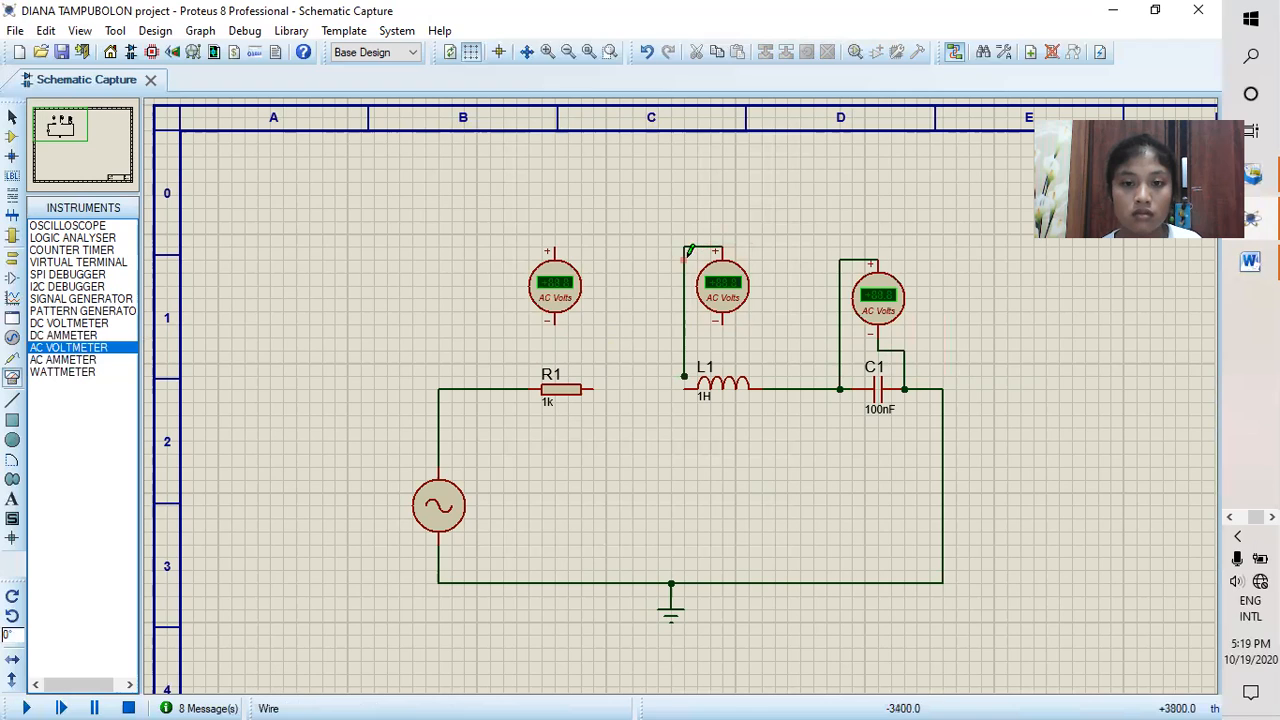
right_click(689, 251)
click(766, 303)
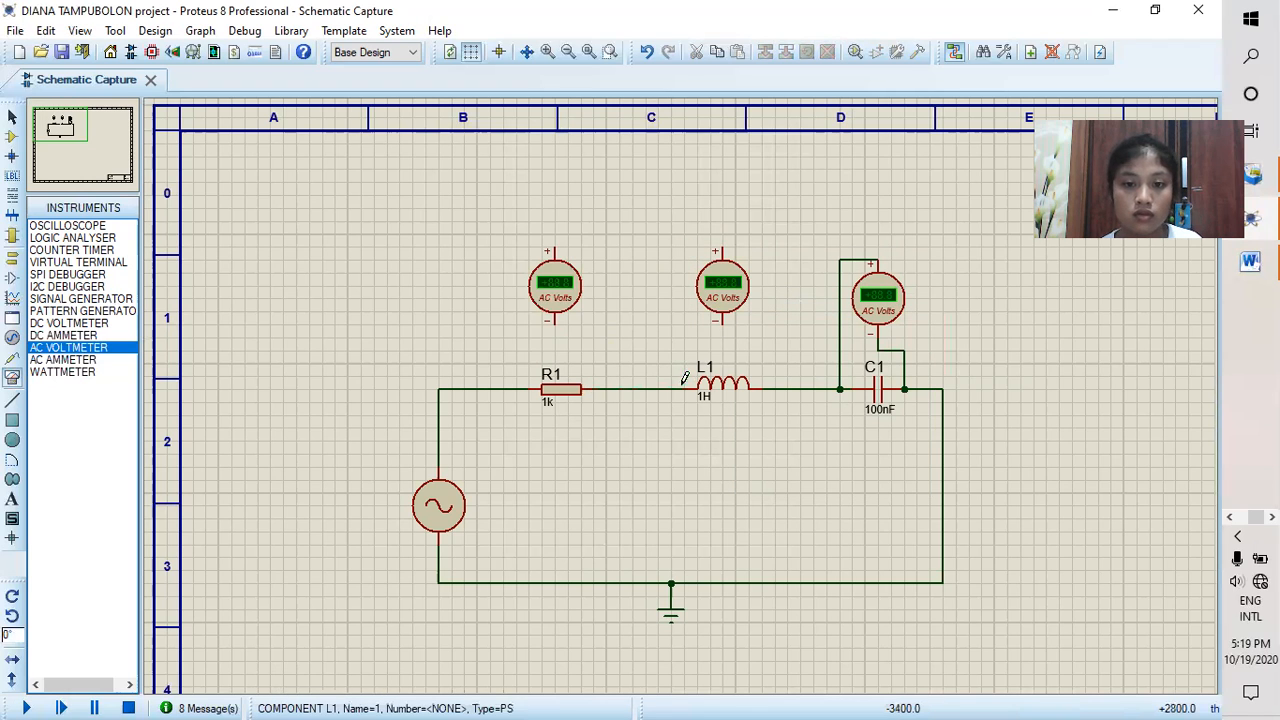
Step: Wire the AC voltmeter above R1 across the resistor, its positive terminal on the alternator side
click(549, 246)
click(503, 389)
click(605, 389)
Step: Wire the AC voltmeter above L1 across the inductor, positive terminal on the R1 side, and run the simulation to read the voltages
click(721, 247)
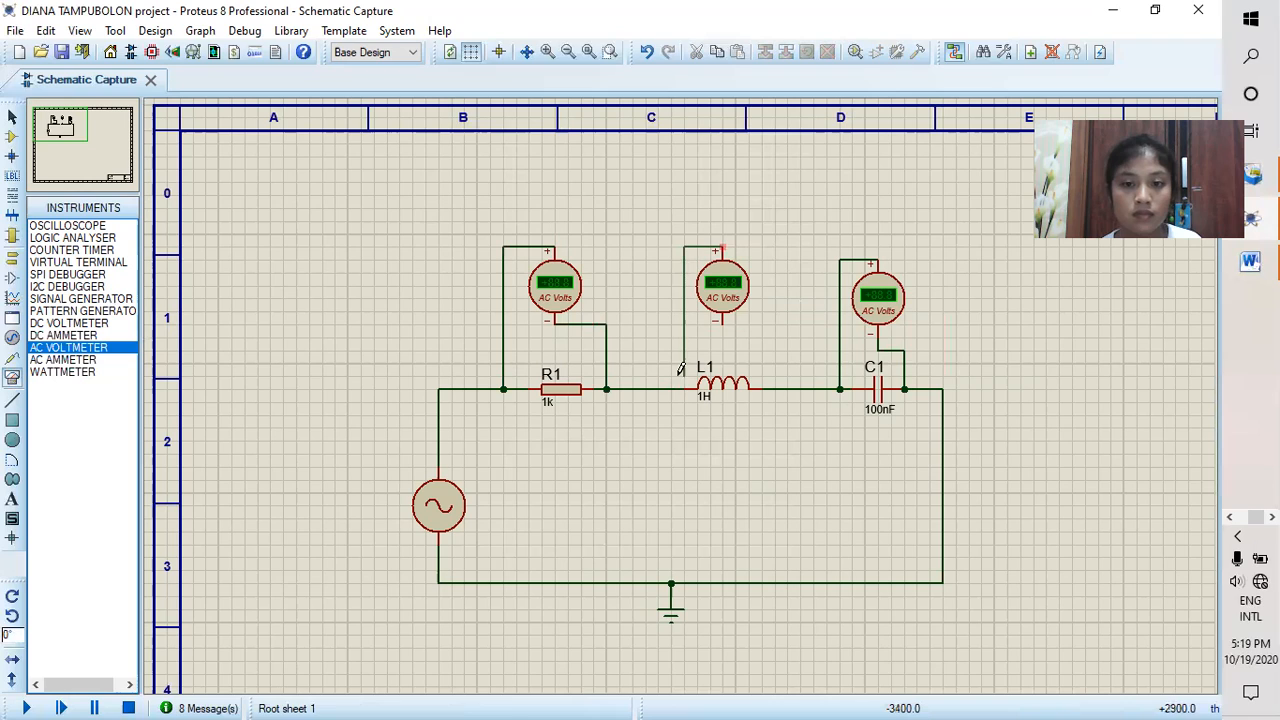
click(684, 389)
click(722, 322)
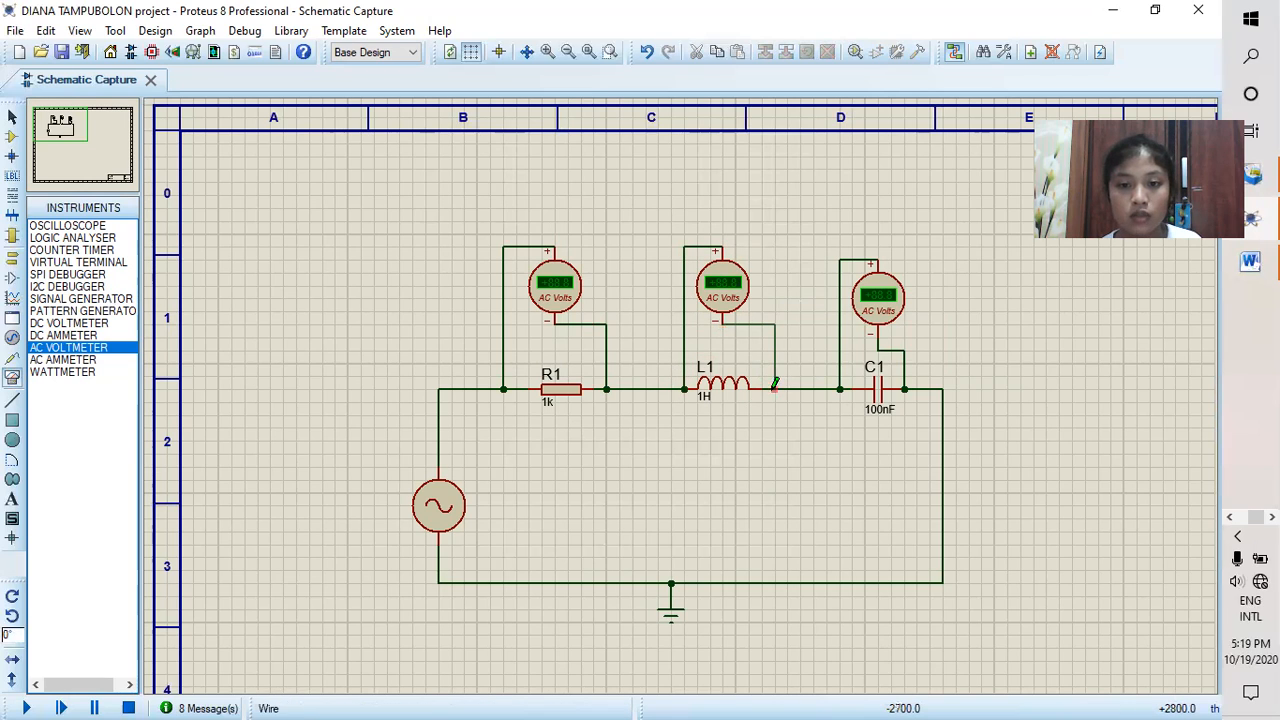
click(775, 389)
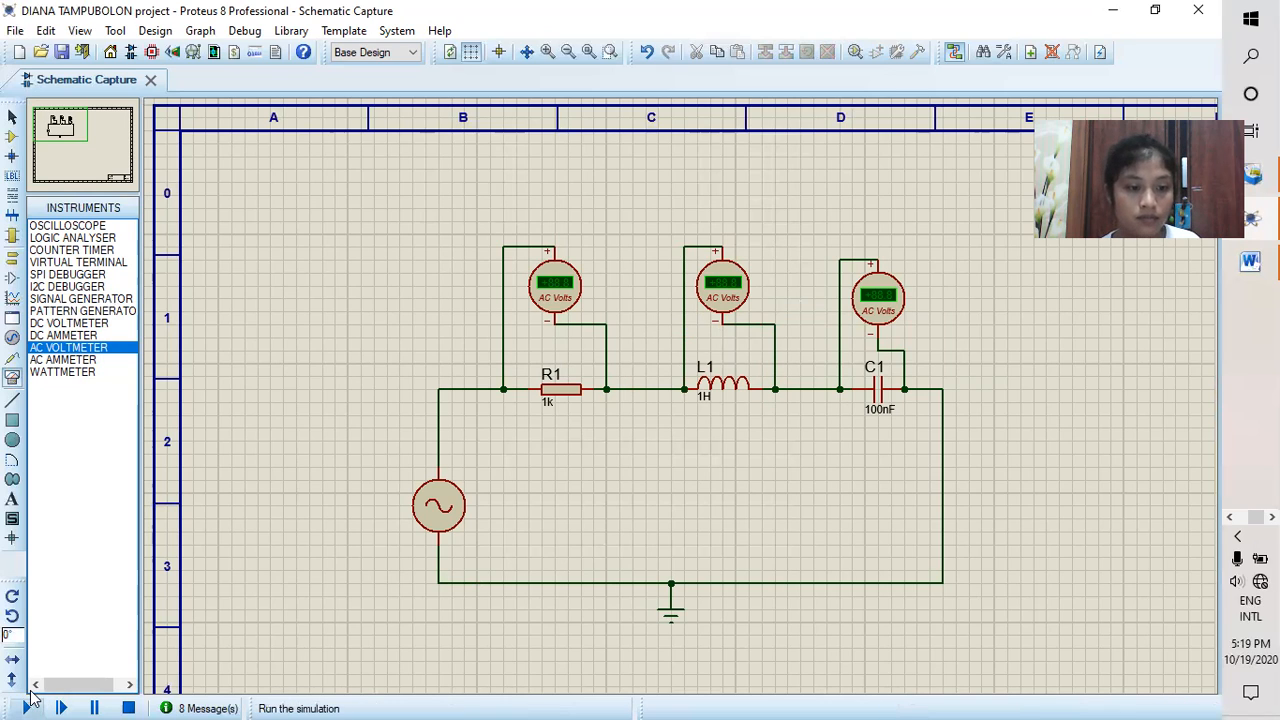
click(27, 707)
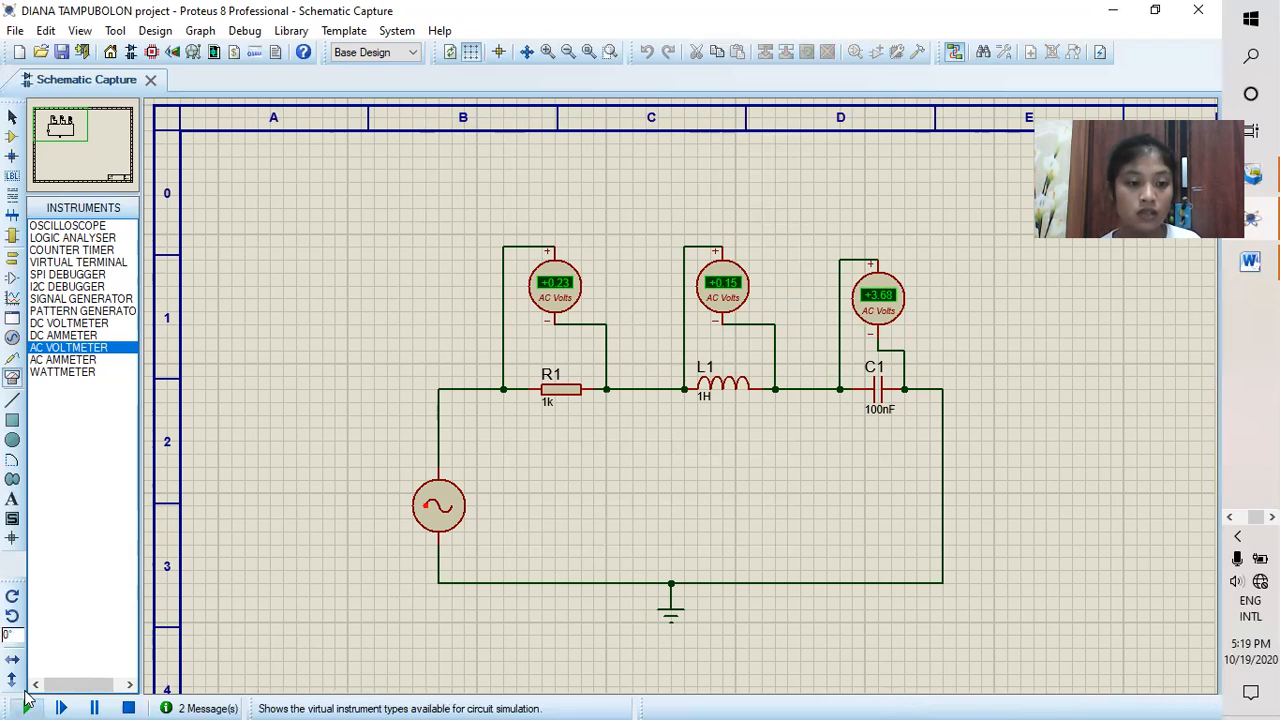
click(128, 708)
Step: Stop the simulation and delete the three AC voltmeters above R1, L1 and C1
right_click(546, 284)
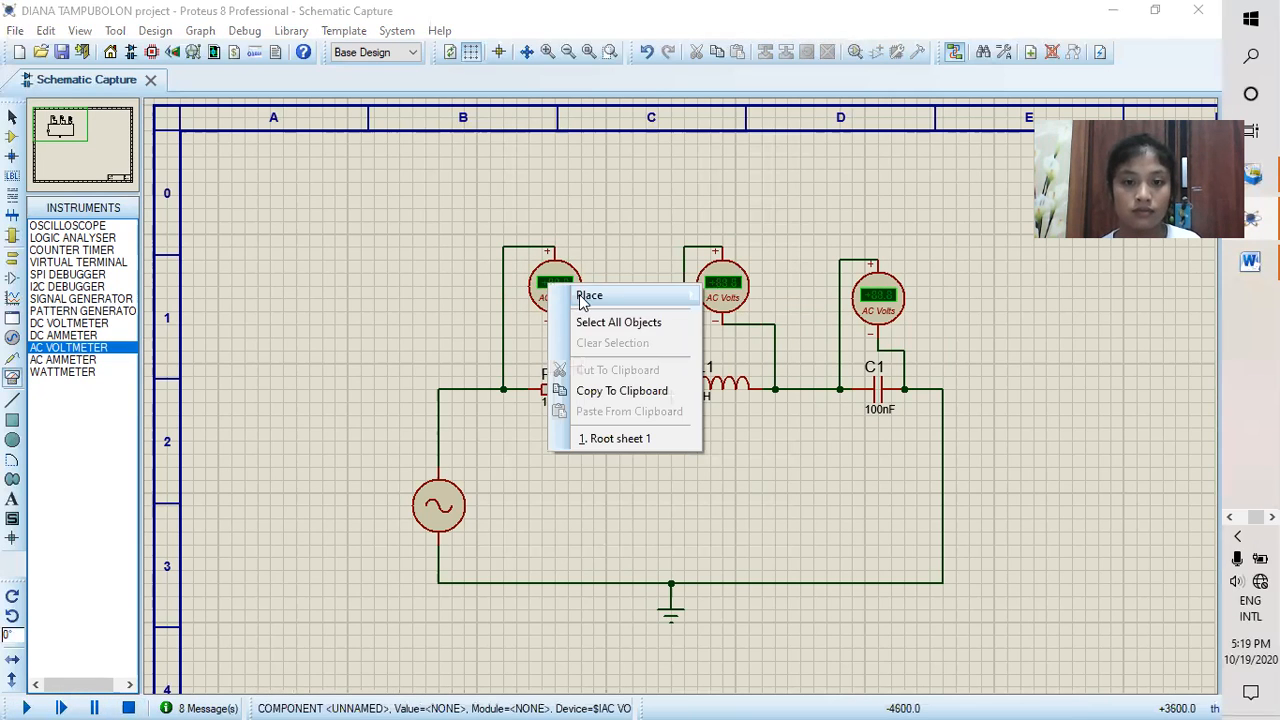
click(552, 280)
right_click(553, 282)
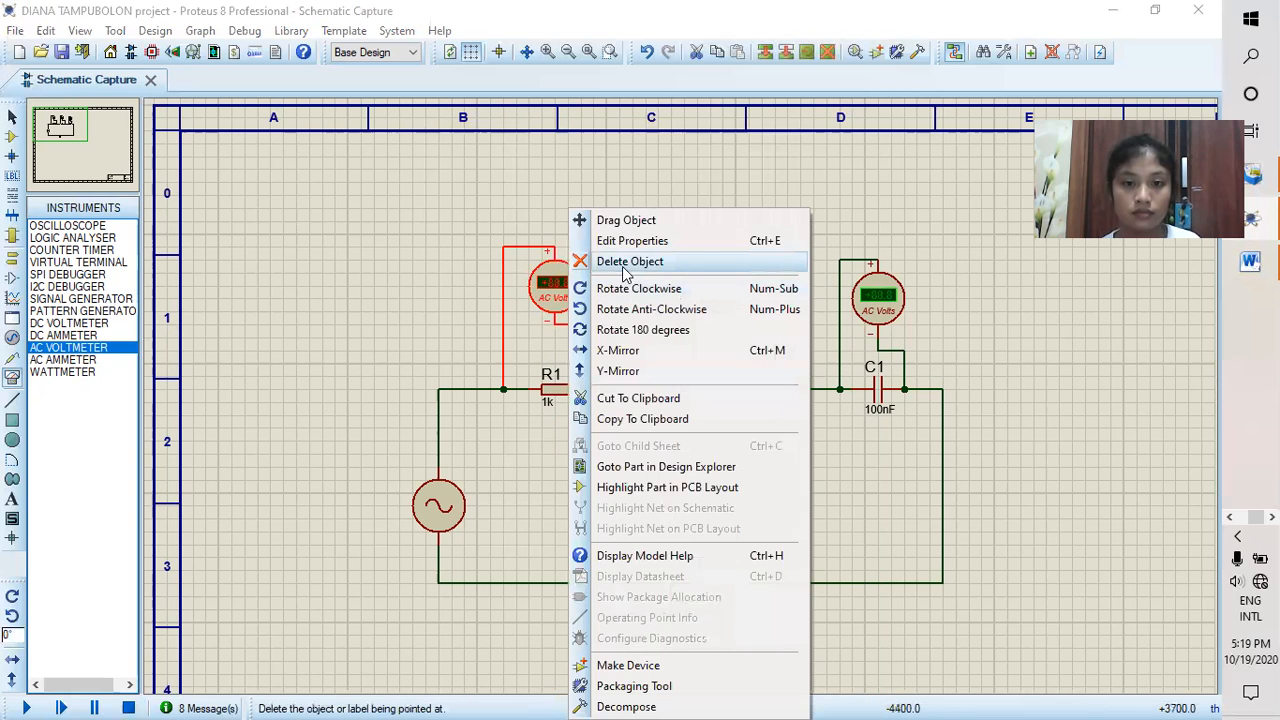
click(625, 261)
right_click(718, 290)
click(760, 261)
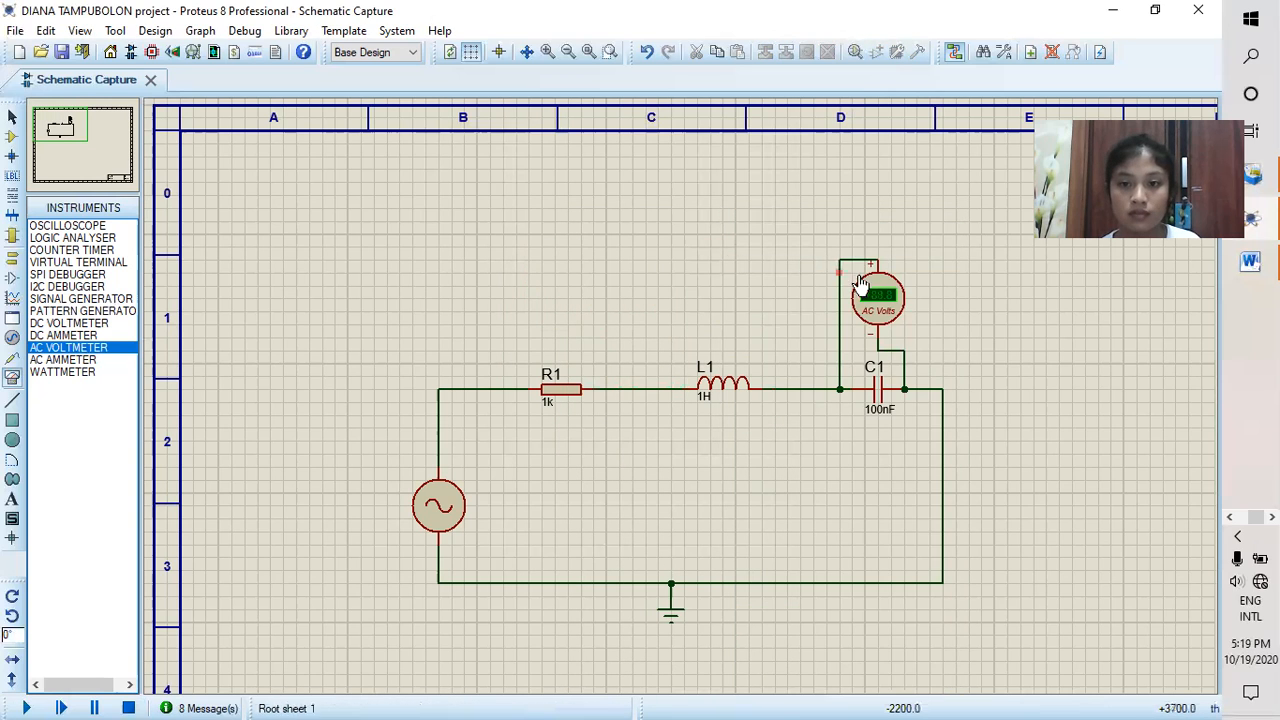
right_click(886, 292)
click(926, 262)
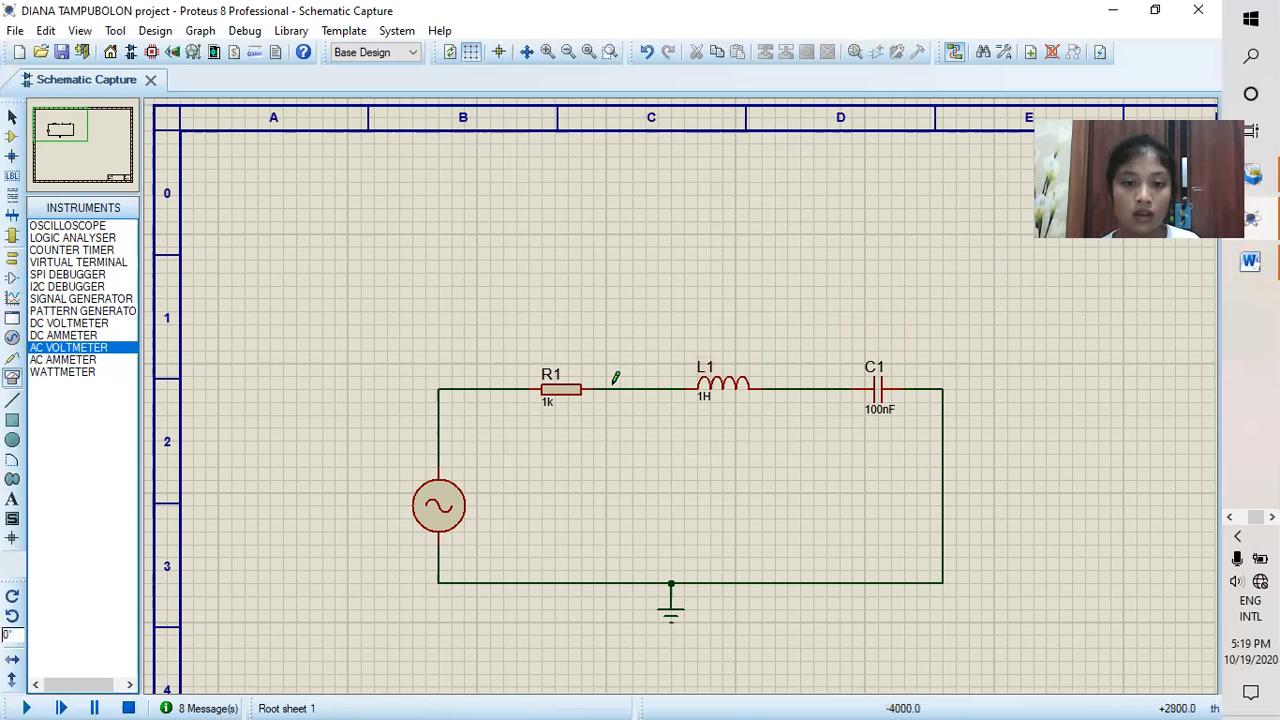
Step: Replace the wire between R1 and L1 with an AC ammeter in series, its positive terminal on the R1 side
right_click(657, 389)
click(697, 434)
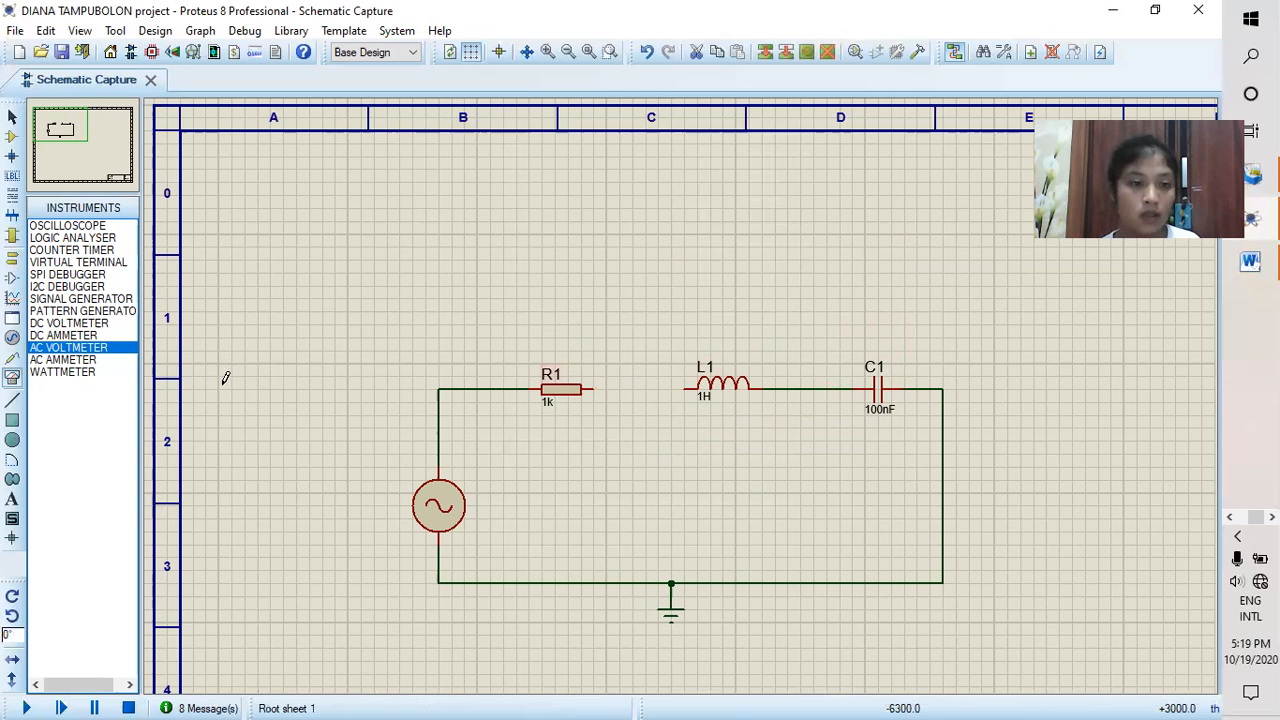
click(99, 362)
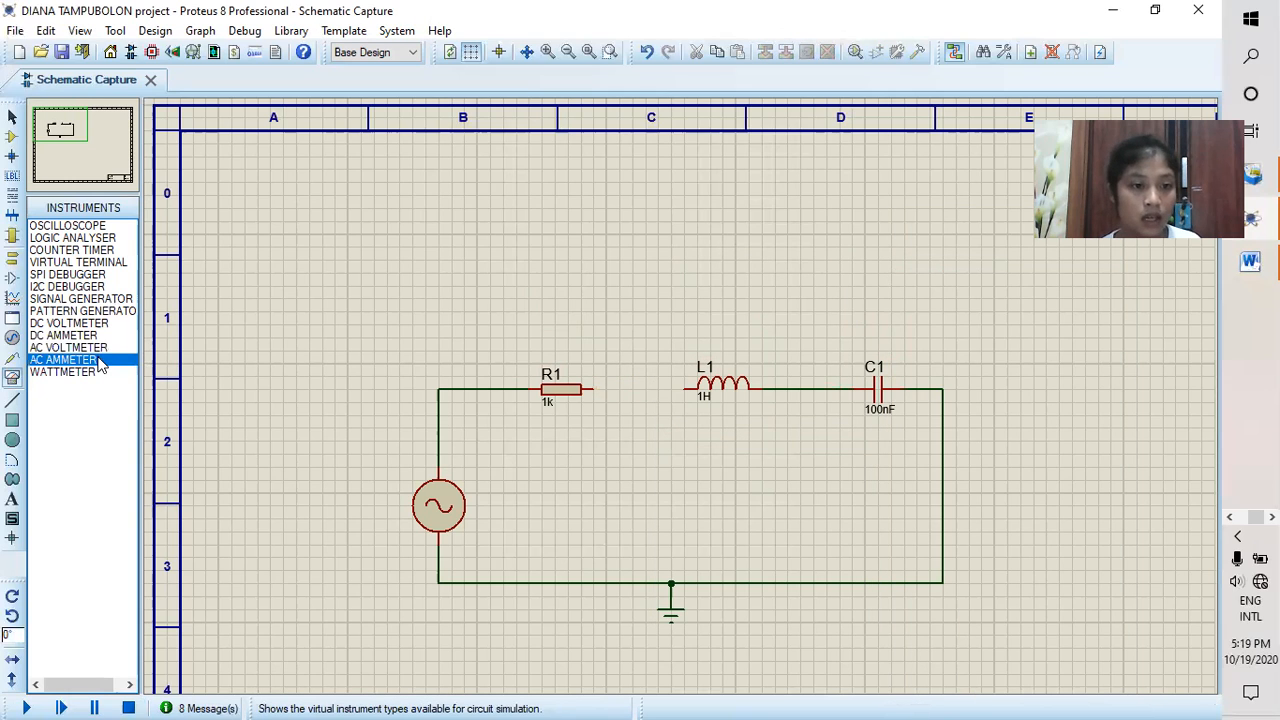
click(645, 338)
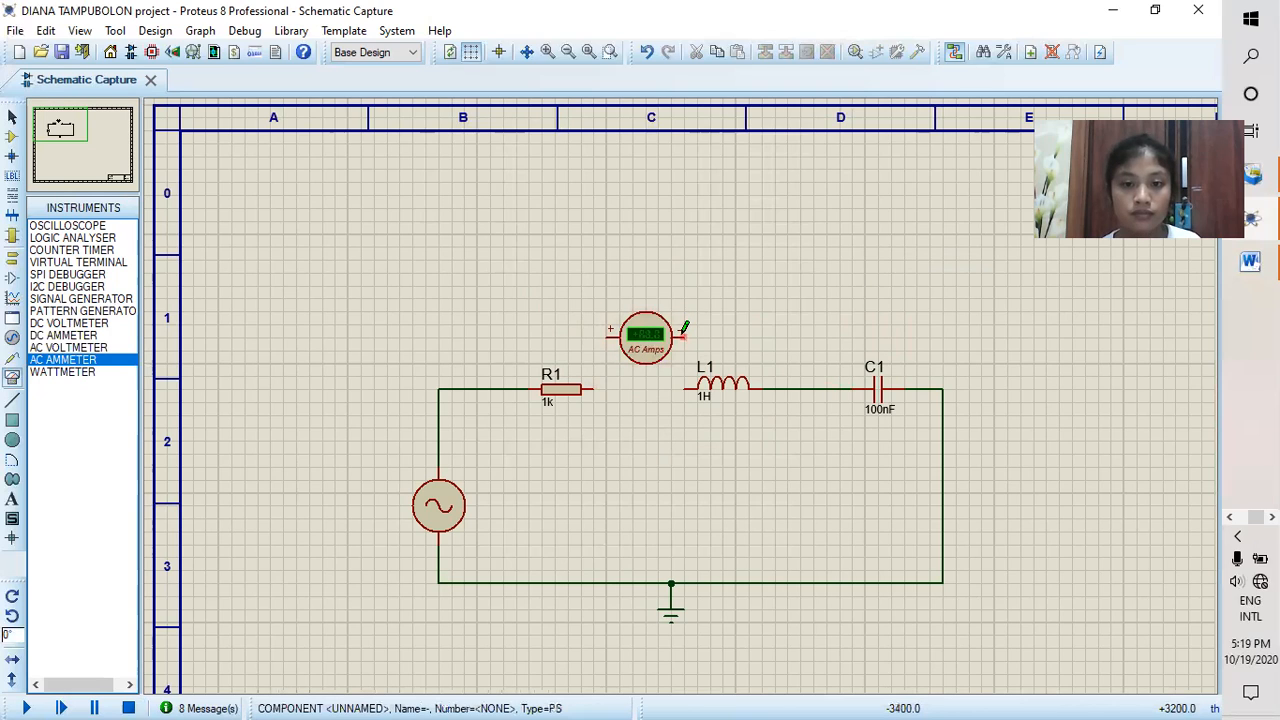
click(683, 334)
click(685, 388)
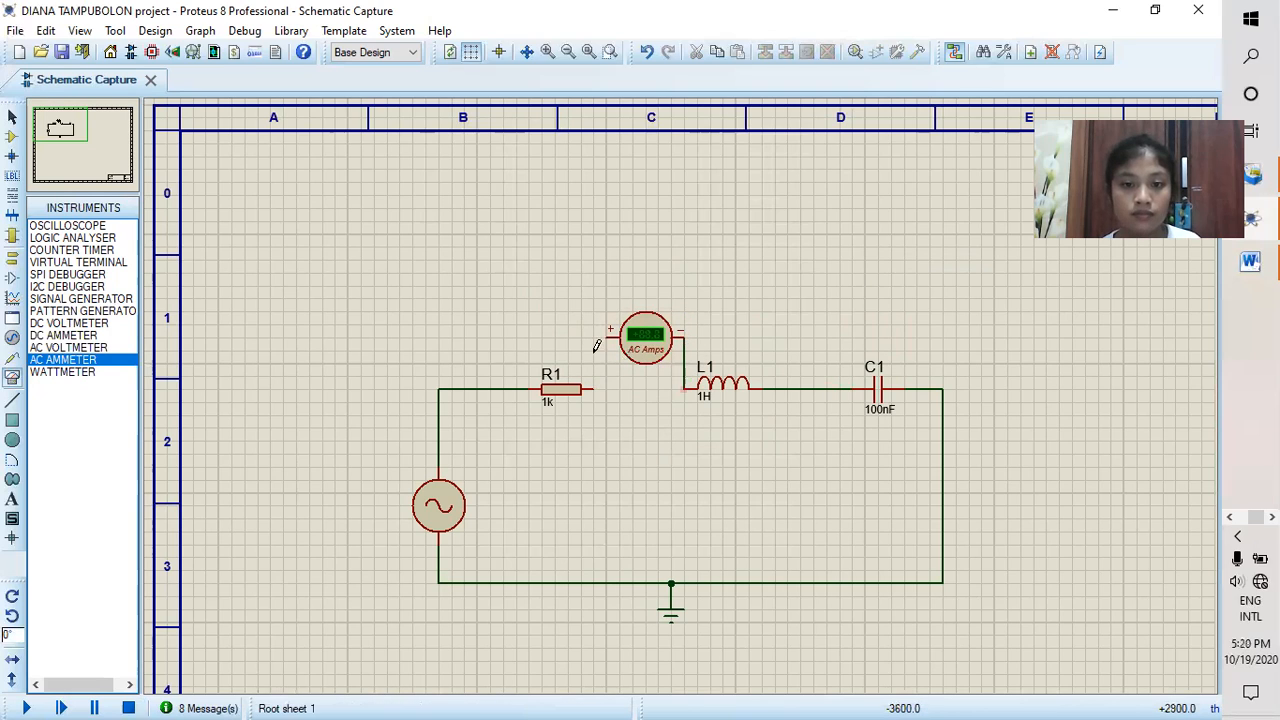
click(601, 335)
click(595, 389)
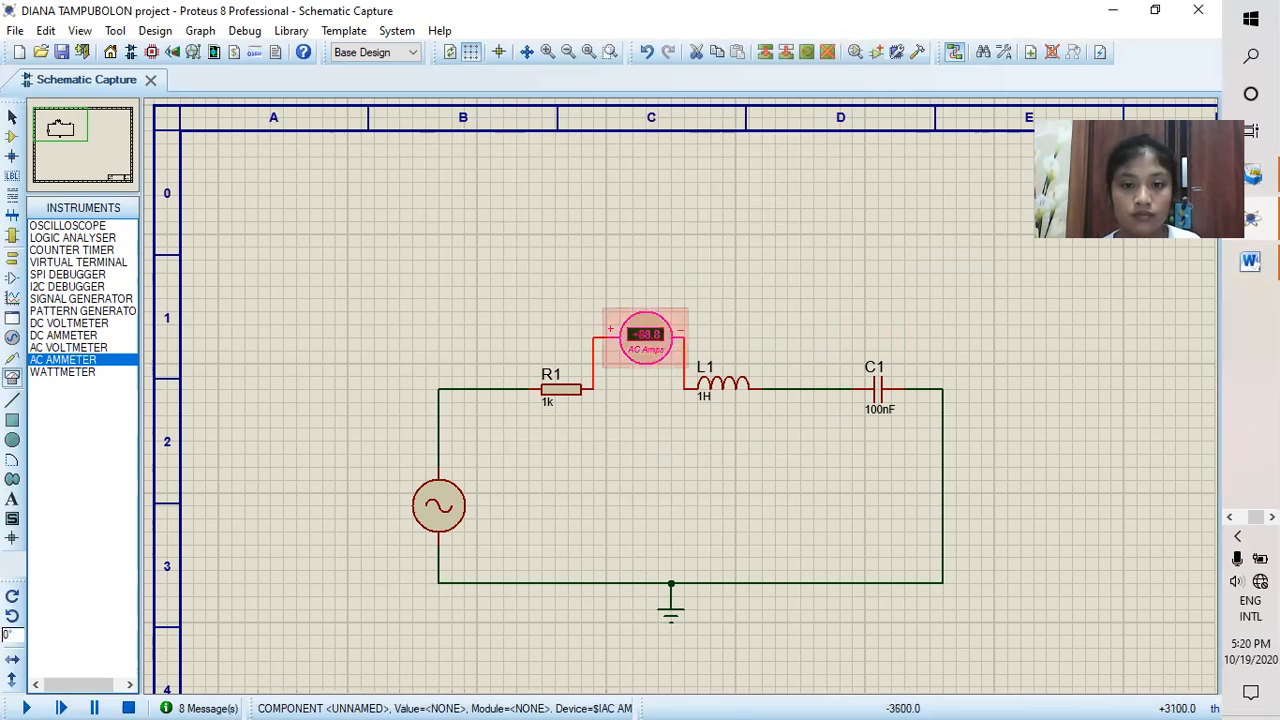
Step: Set the AC ammeter's display range to Milliamps and run the simulation to read the current
double_click(680, 341)
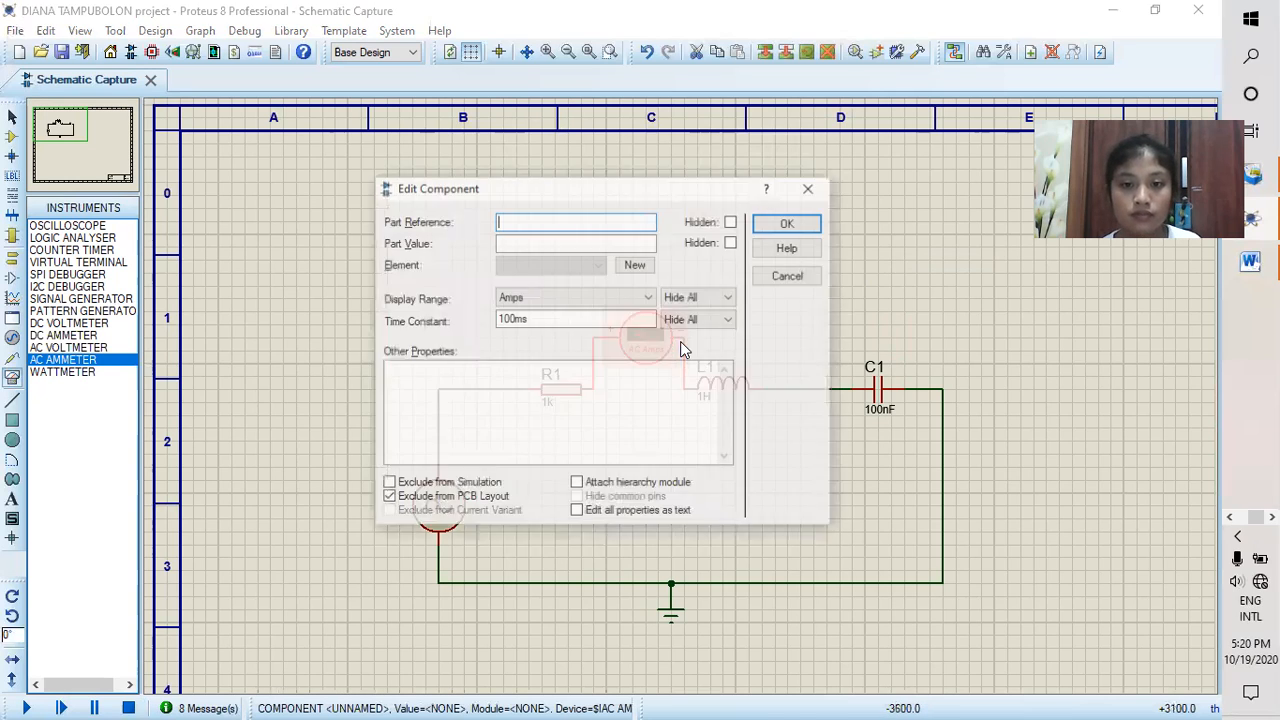
click(640, 297)
click(586, 350)
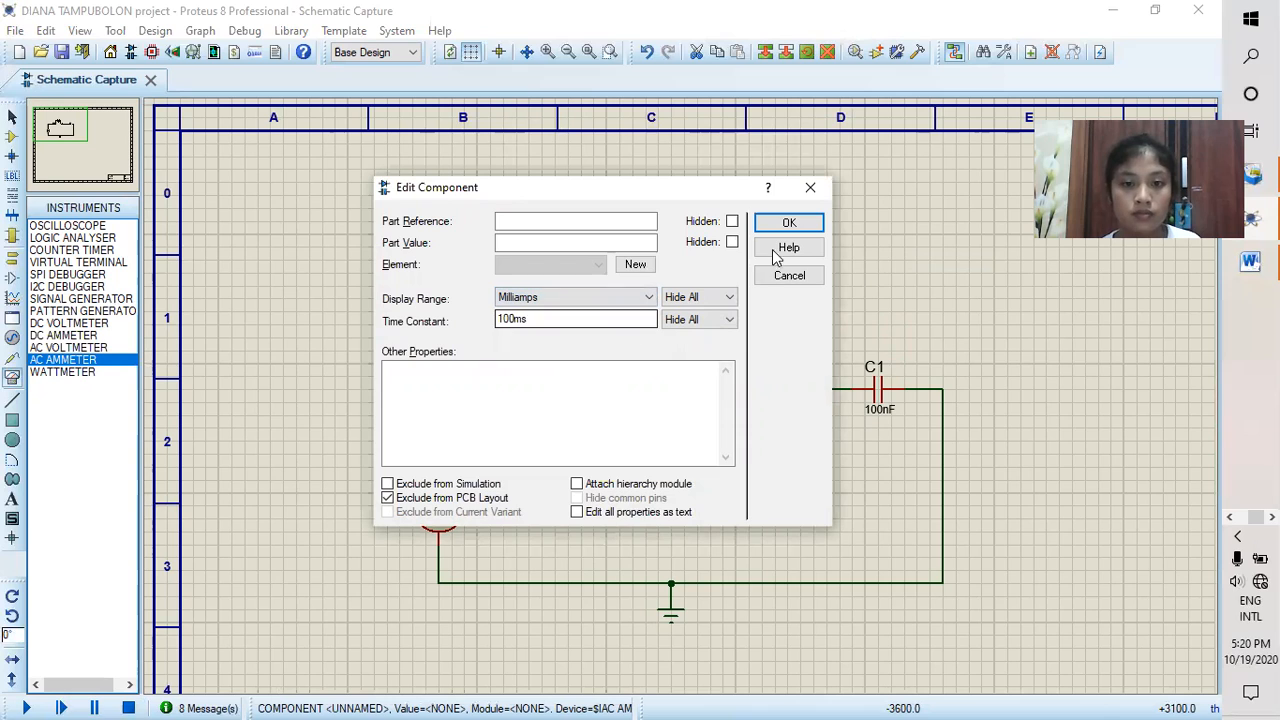
click(789, 224)
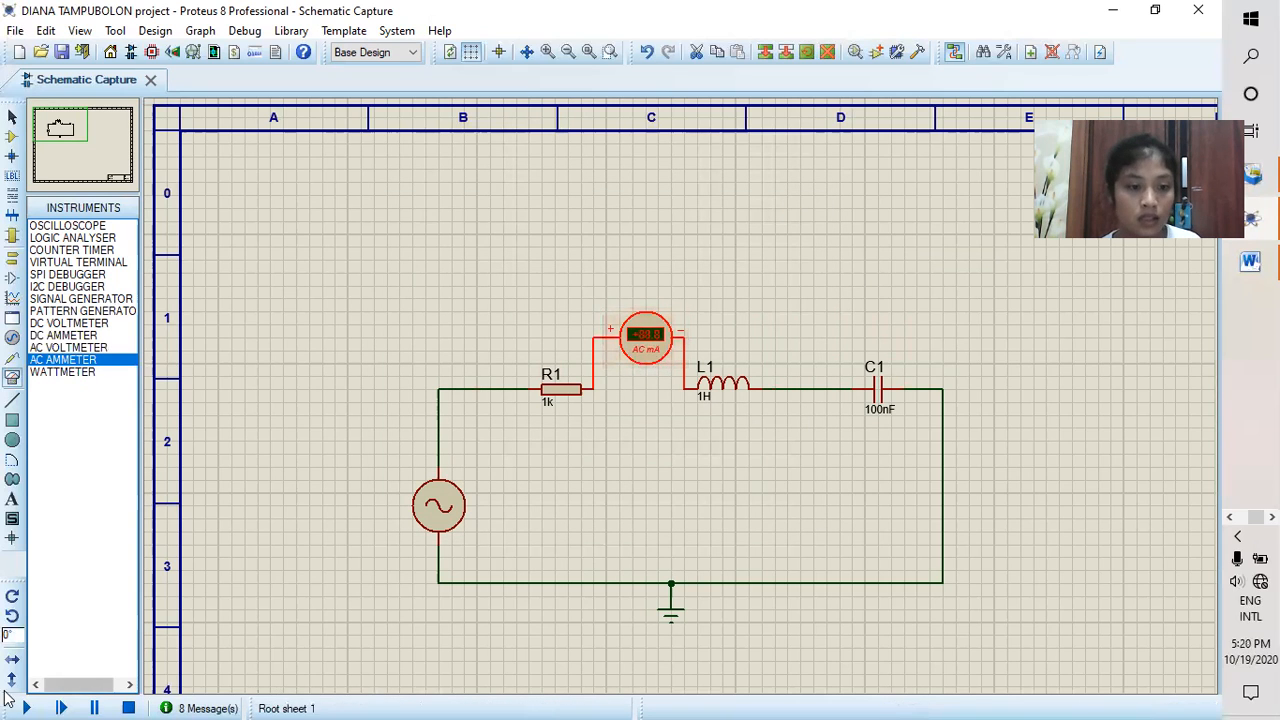
click(31, 700)
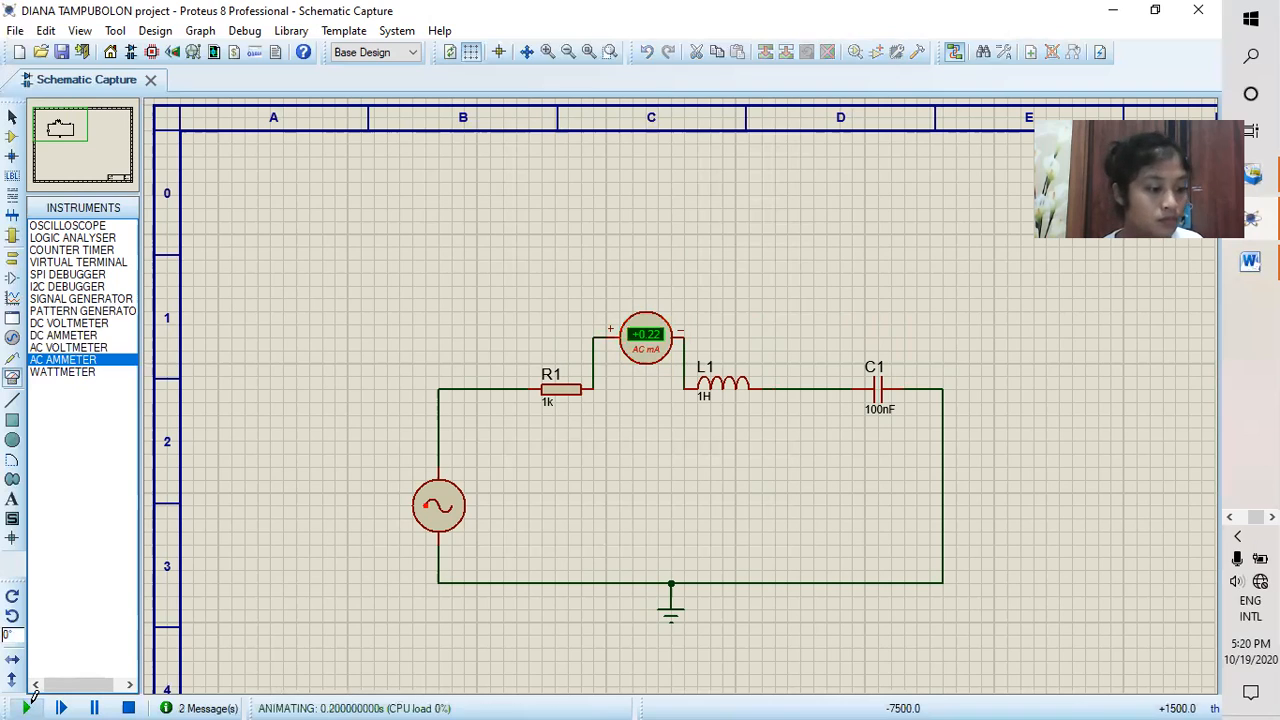